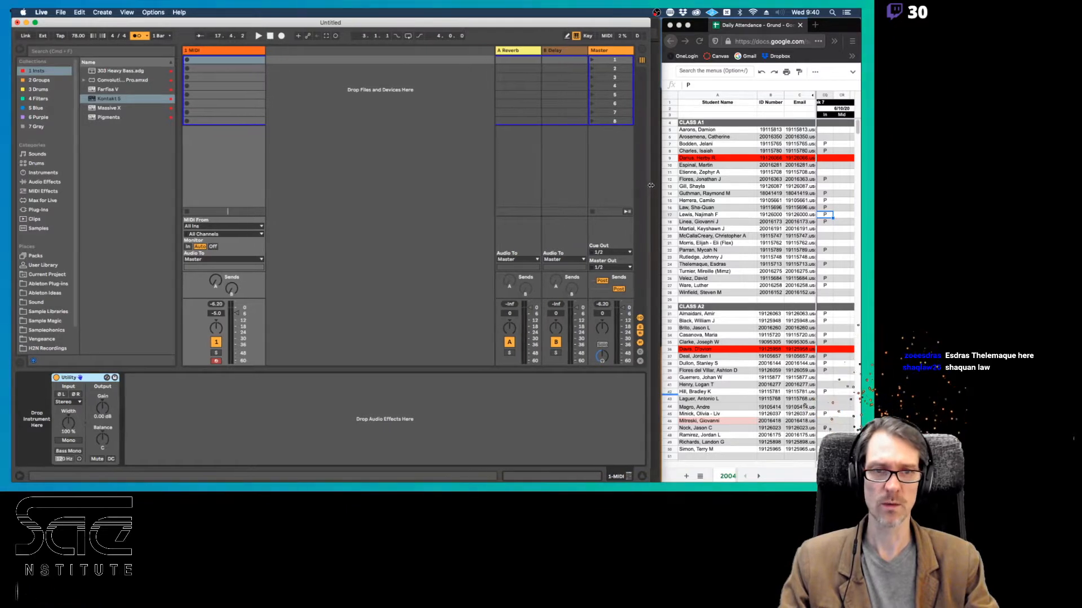
Insert a new audio track after the MIDI track
left_click(211, 54)
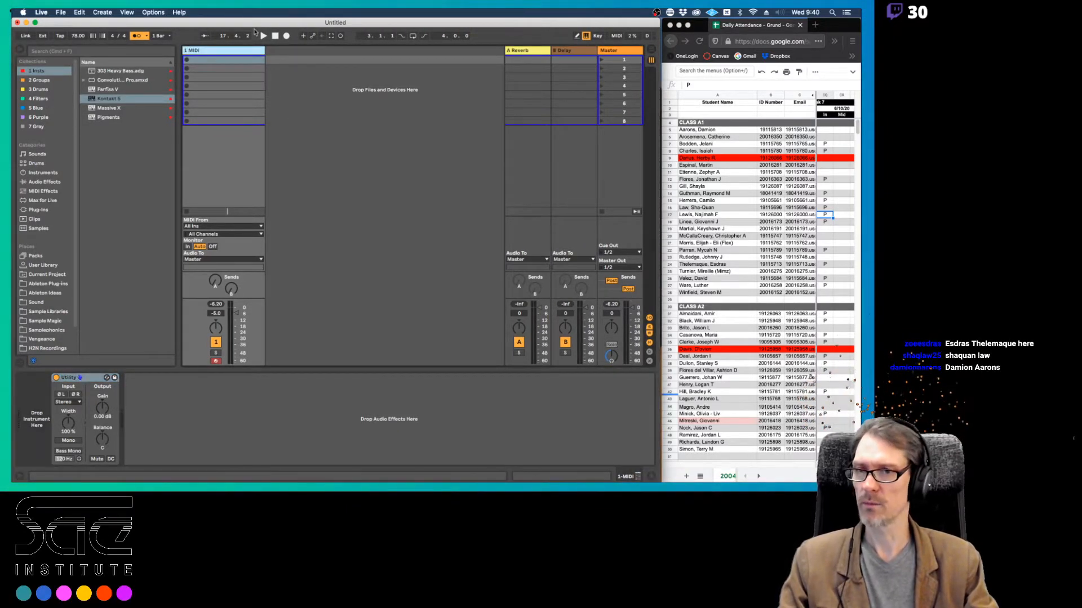
left_click(102, 12)
left_click(121, 21)
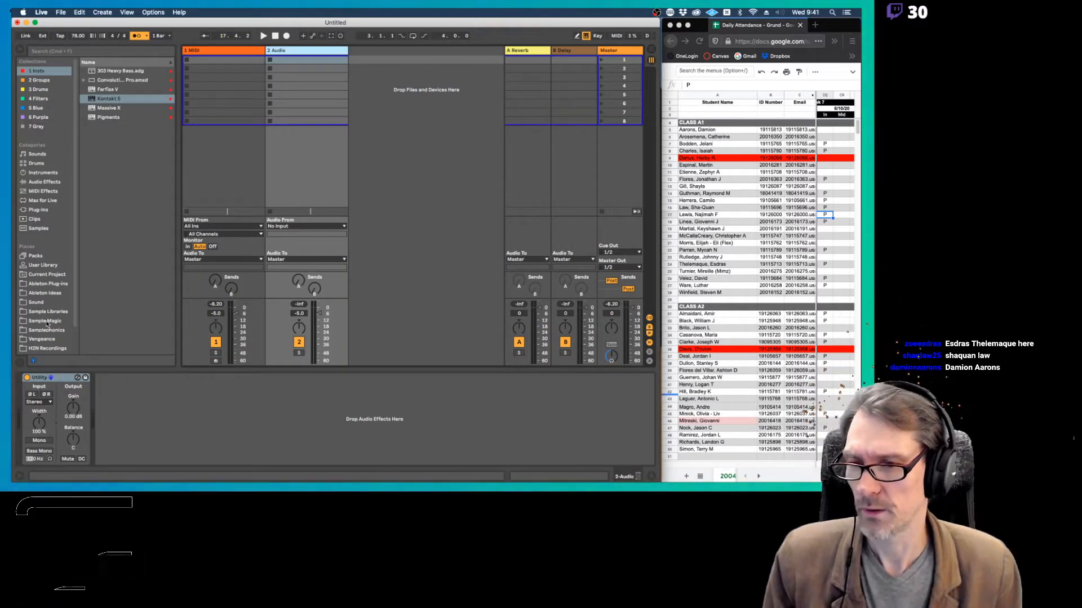
Browse Sample Magic to SM64 - Dusty House, drum loops, 120, widen the browser and preview dhs_drm120_chunky_stp.wav
left_click(46, 321)
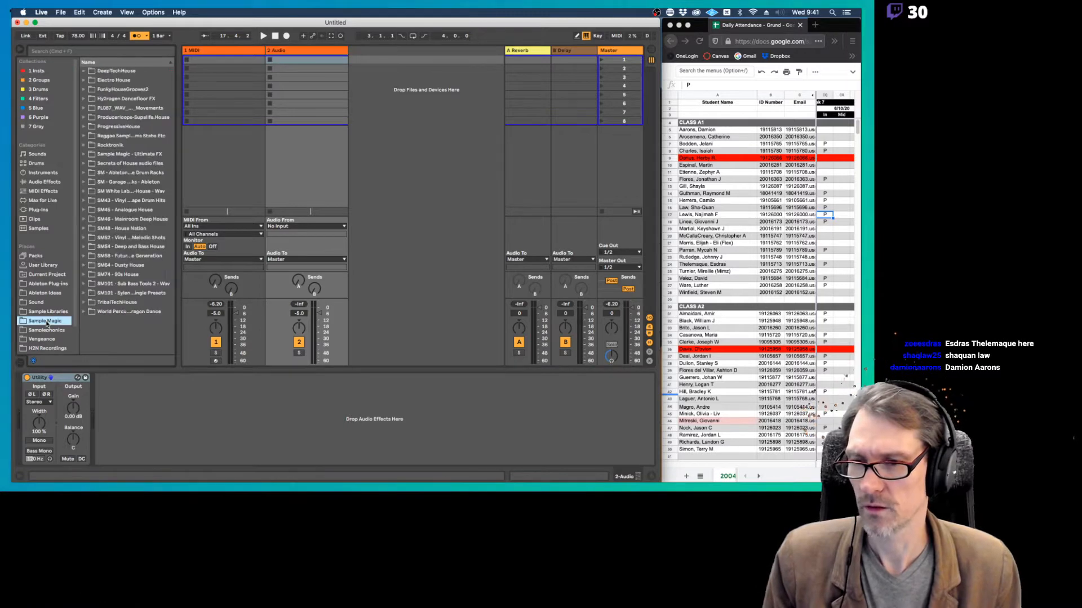
left_click(84, 265)
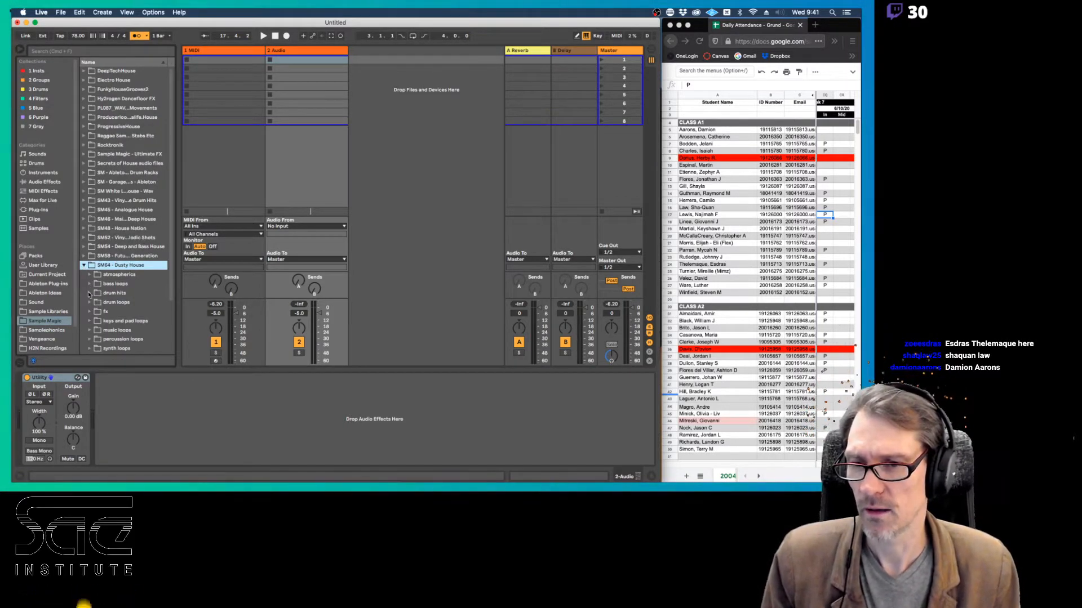
left_click(91, 293)
left_click(90, 303)
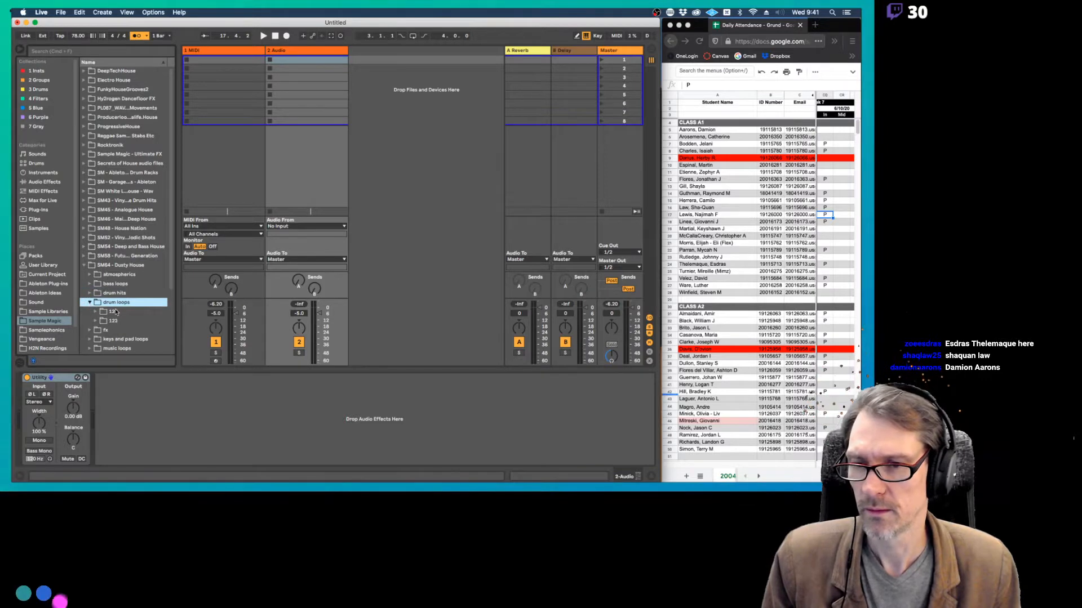
left_click(97, 312)
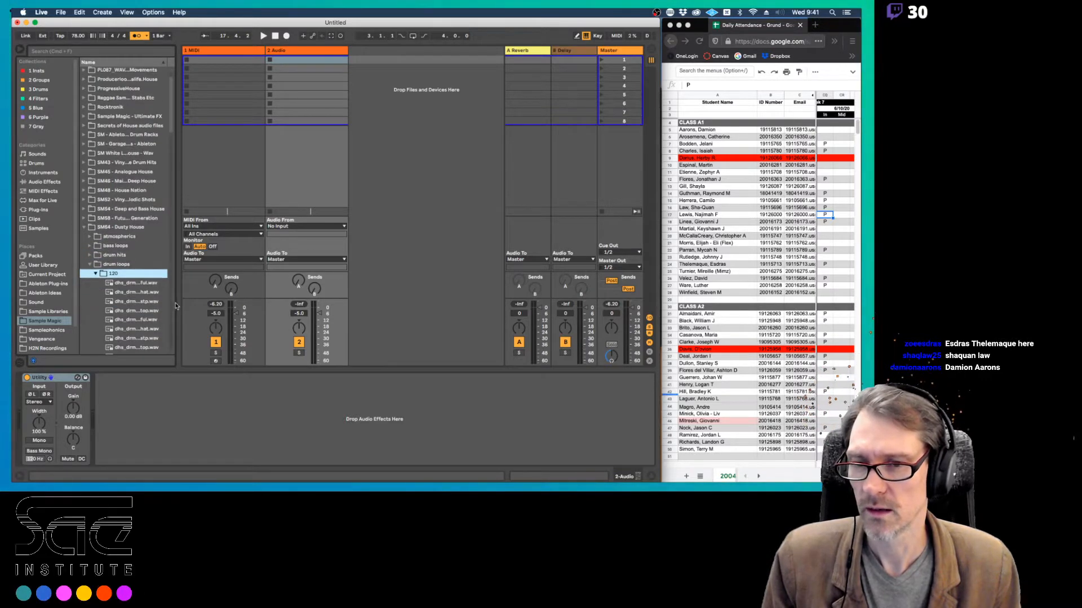
left_click_drag(175, 306, 229, 306)
left_click(153, 301)
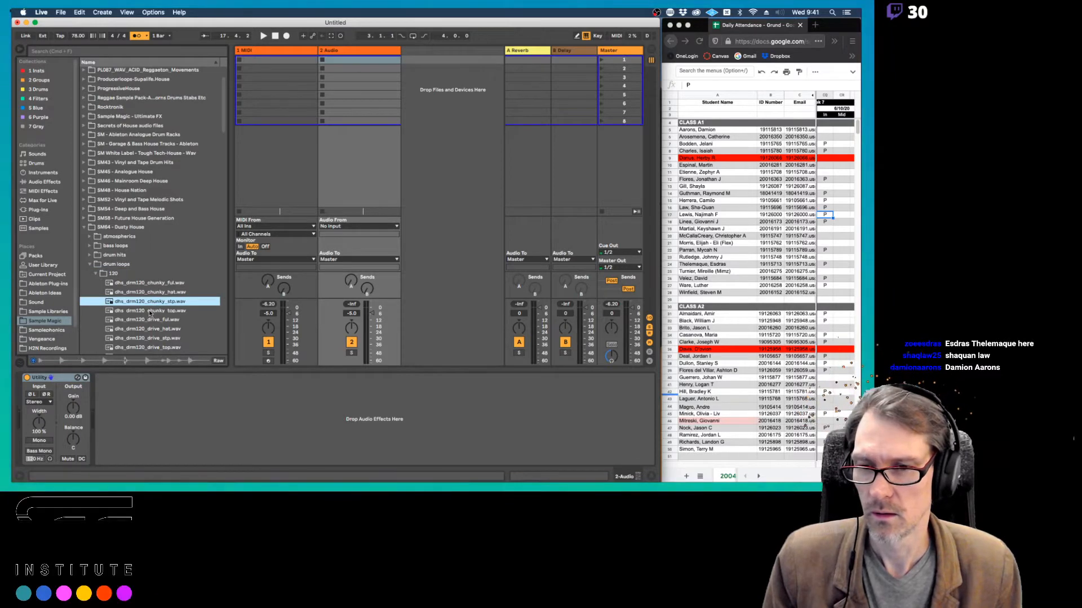
scroll(151, 314, "down", 3)
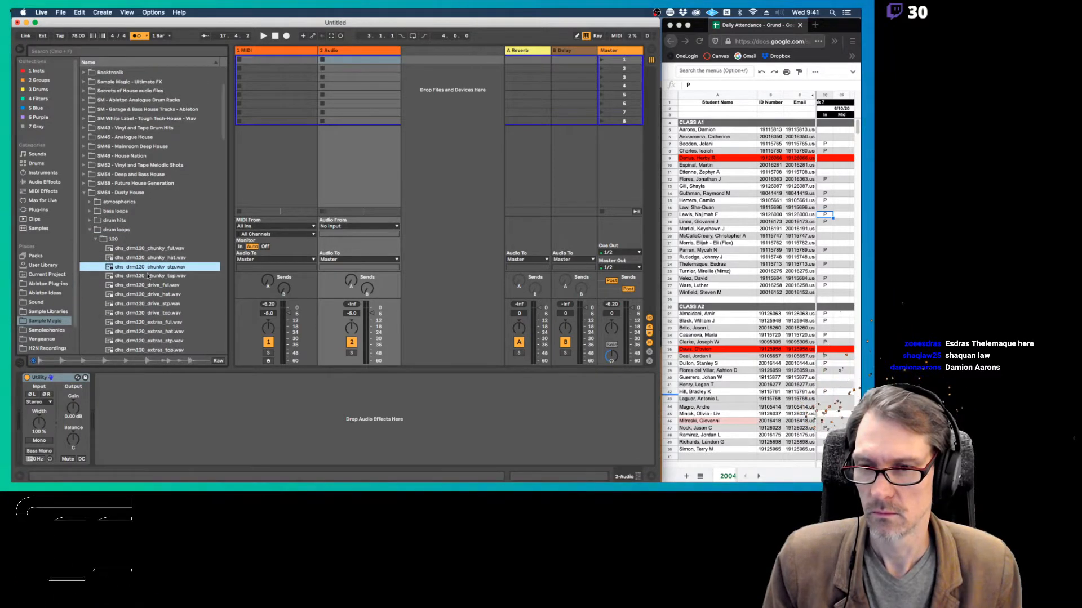
Place dhs_drm120_chunky_stp.wav in the first clip slot of the audio track and launch the clip
left_click_drag(158, 266, 350, 94)
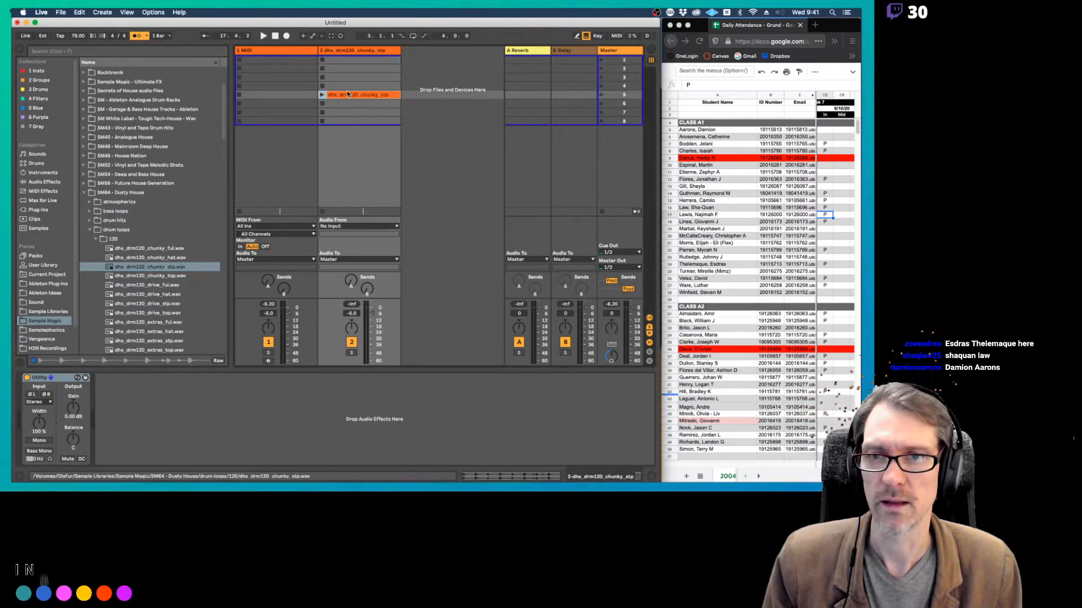
left_click_drag(348, 58, 348, 60)
left_click(323, 59)
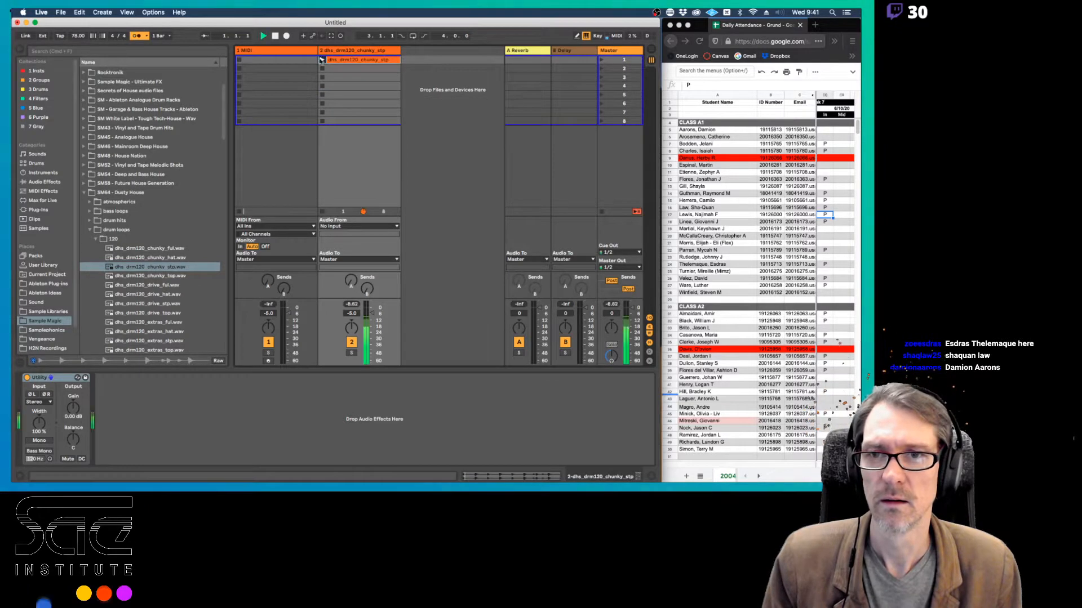
Delete the MIDI track, leaving only the drum loop track
left_click(296, 50)
key("BackSpace")
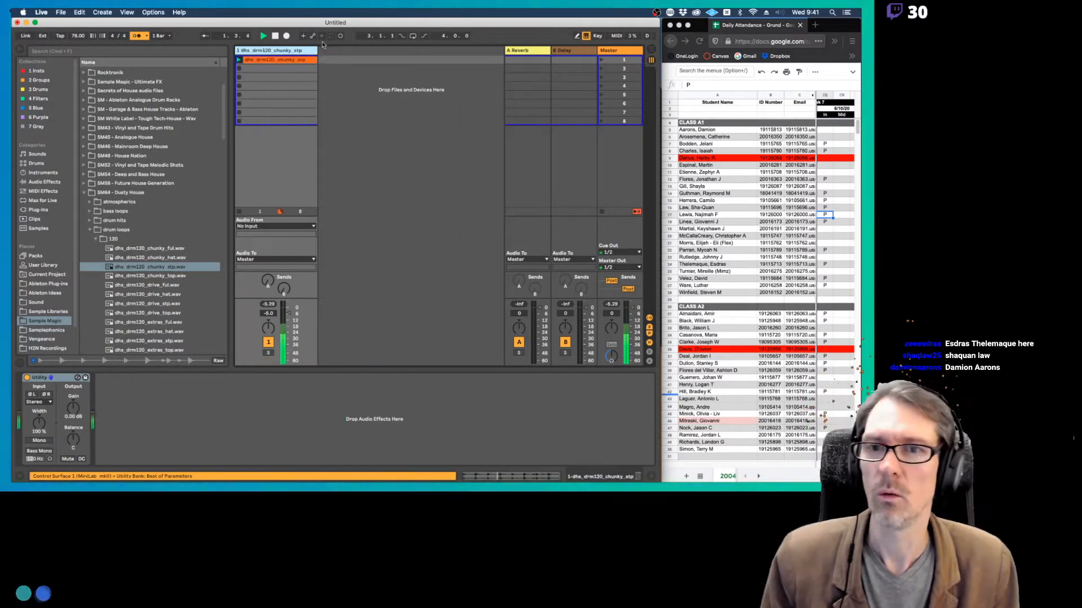
Set the project tempo to 120 BPM and open the drum loop clip's sample view
type("120")
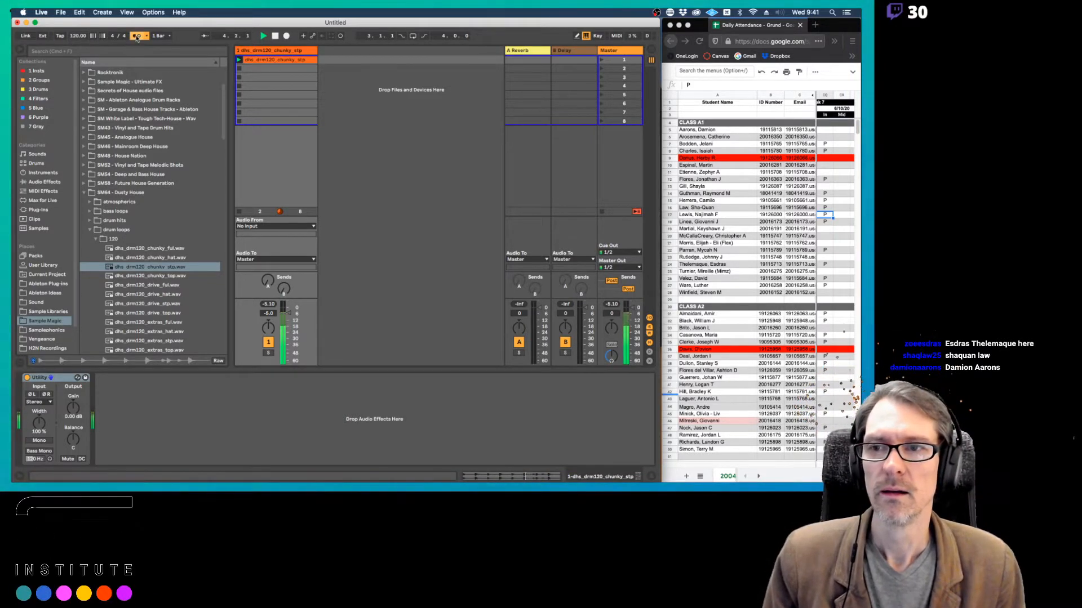
double_click(293, 60)
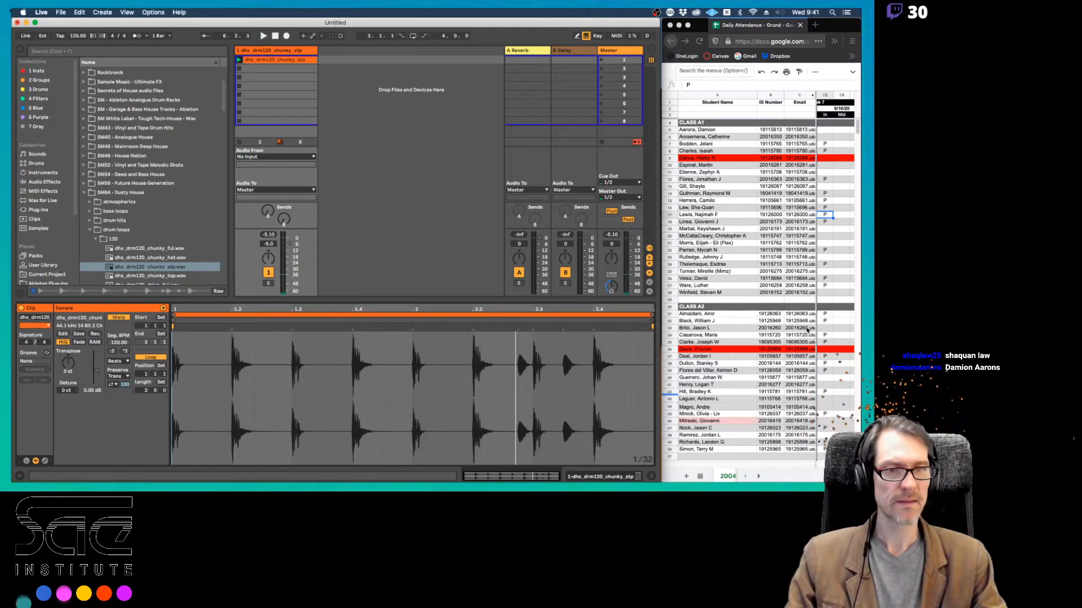
Switch to the attendance spreadsheet in Firefox and enter P in the In column for the CLASS A1 students in rows 5 and 11
left_click(828, 130)
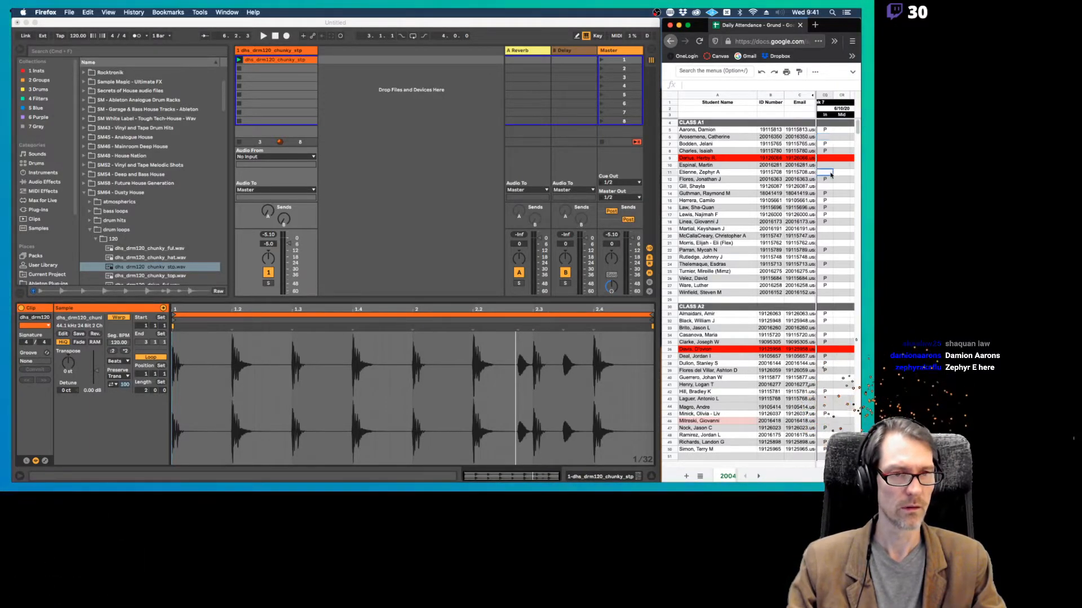
type("P")
key("Return")
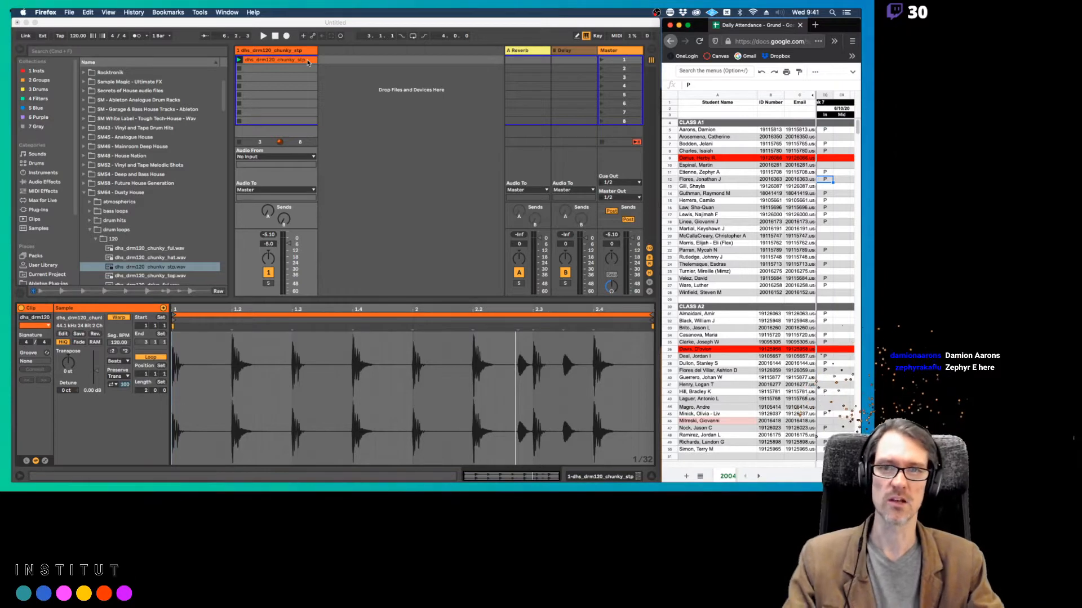
Return to Ableton Live and play the drum loop clip briefly
left_click(289, 61)
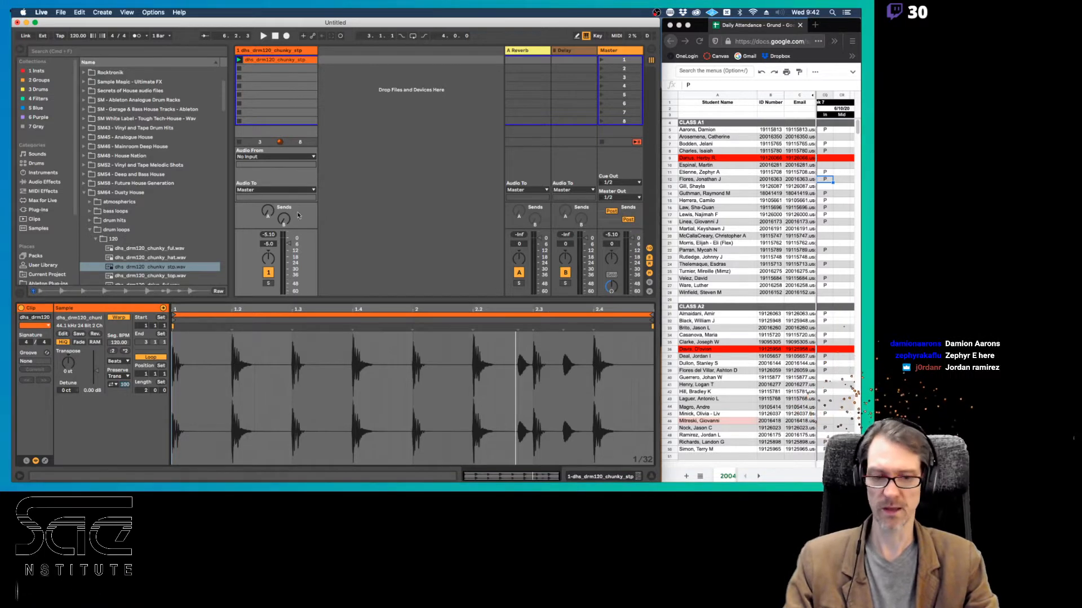
key("space")
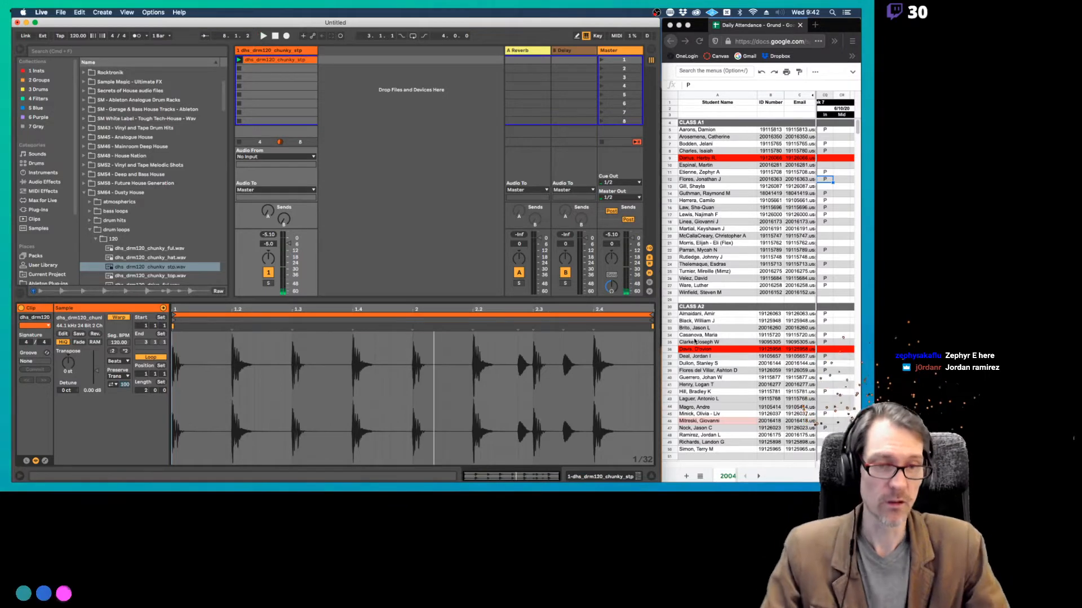
Switch to the attendance spreadsheet and enter P in the In column for the CLASS A2 student who just checked in through the chat
left_click(826, 435)
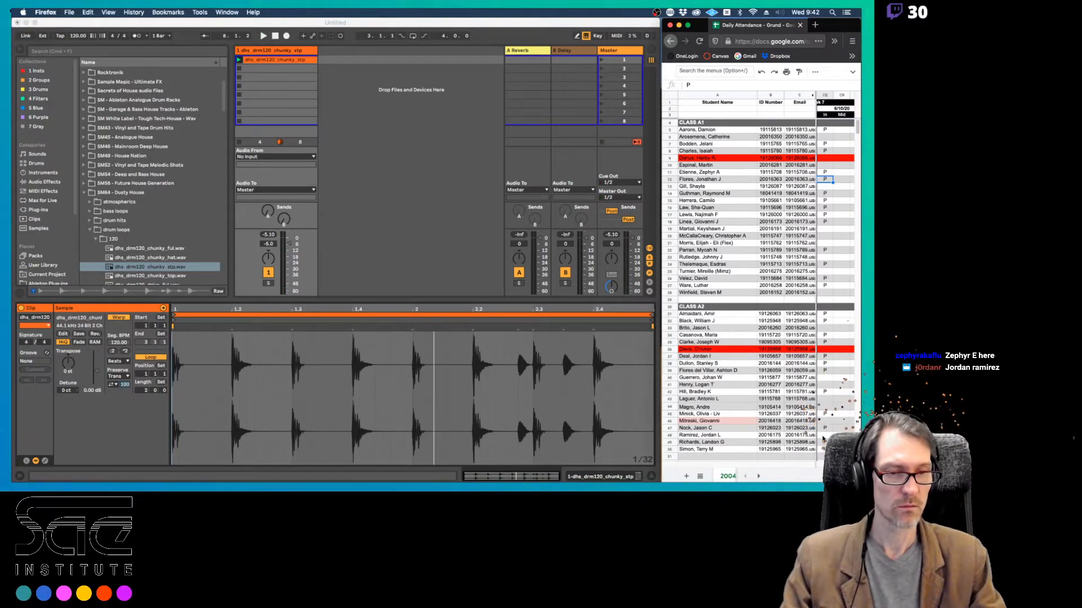
type("P")
key("Return")
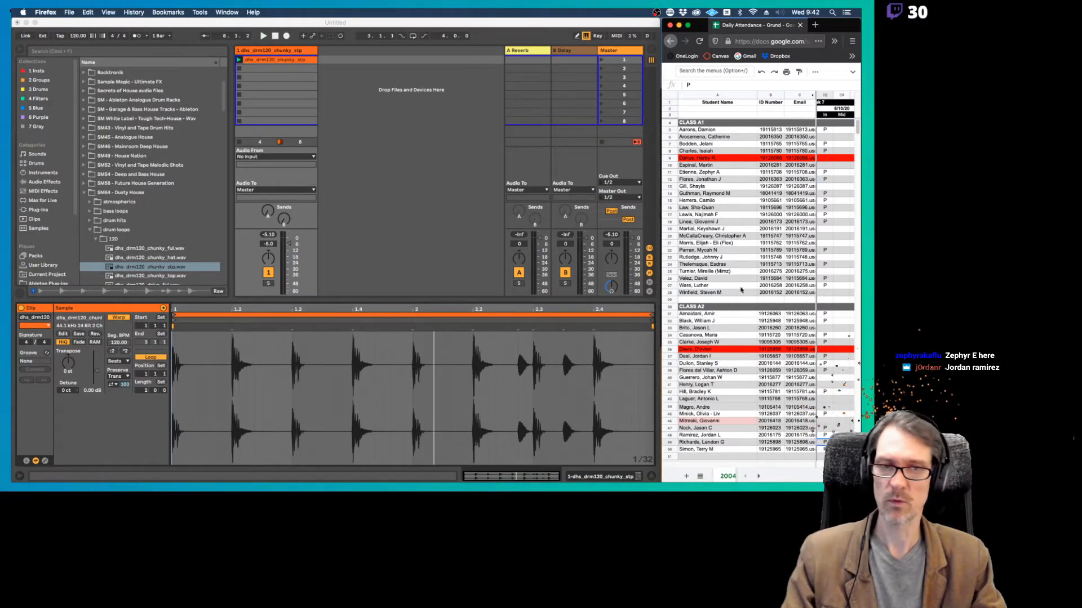
left_click(839, 414)
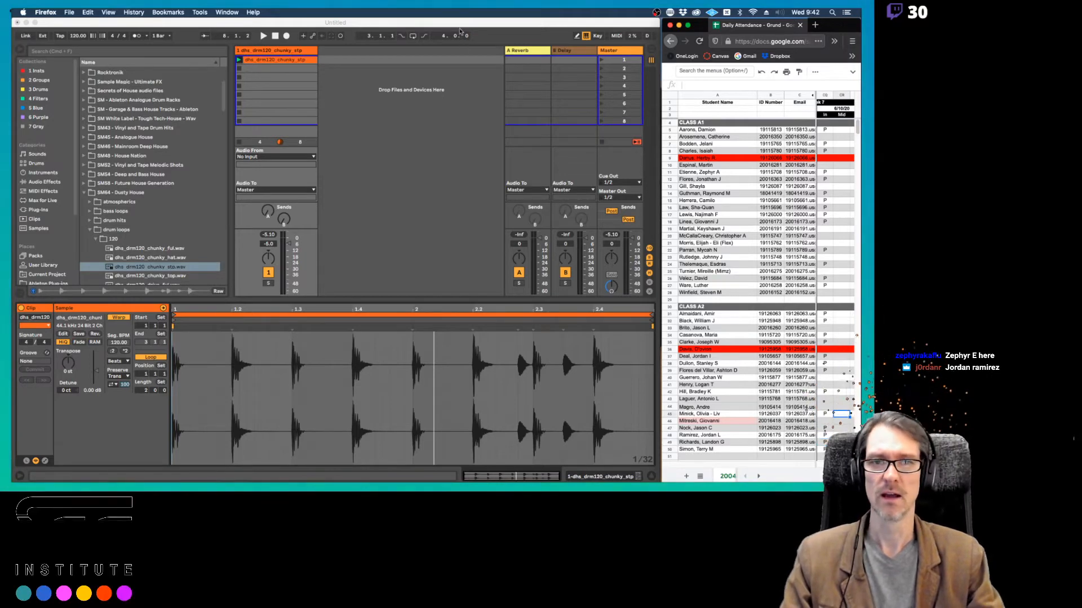
Switch back to Ableton Live and show the Envelopes box for the drum loop clip
left_click(460, 31)
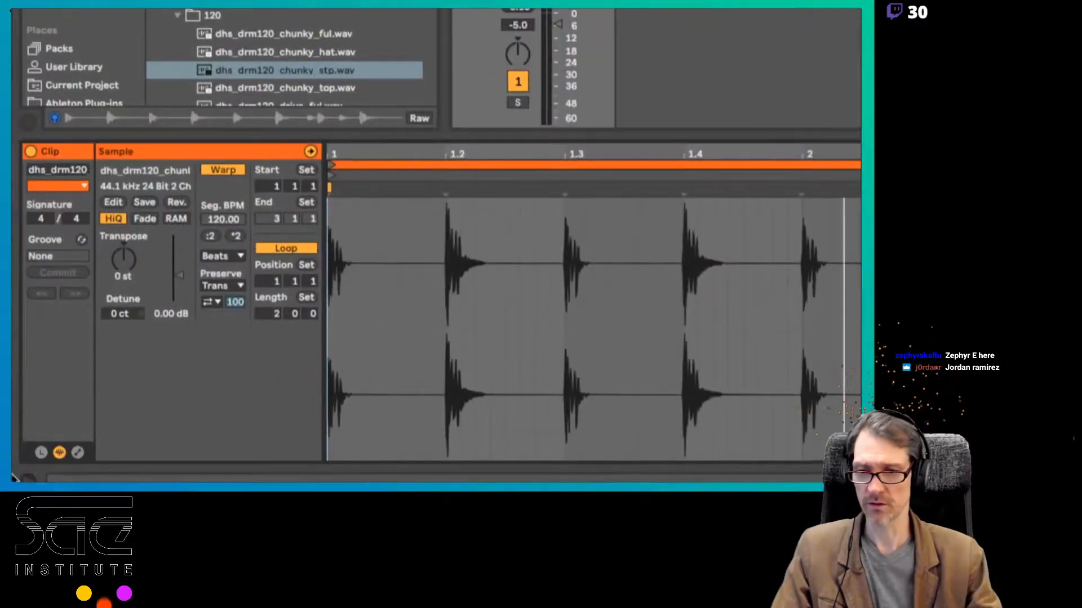
left_click(77, 453)
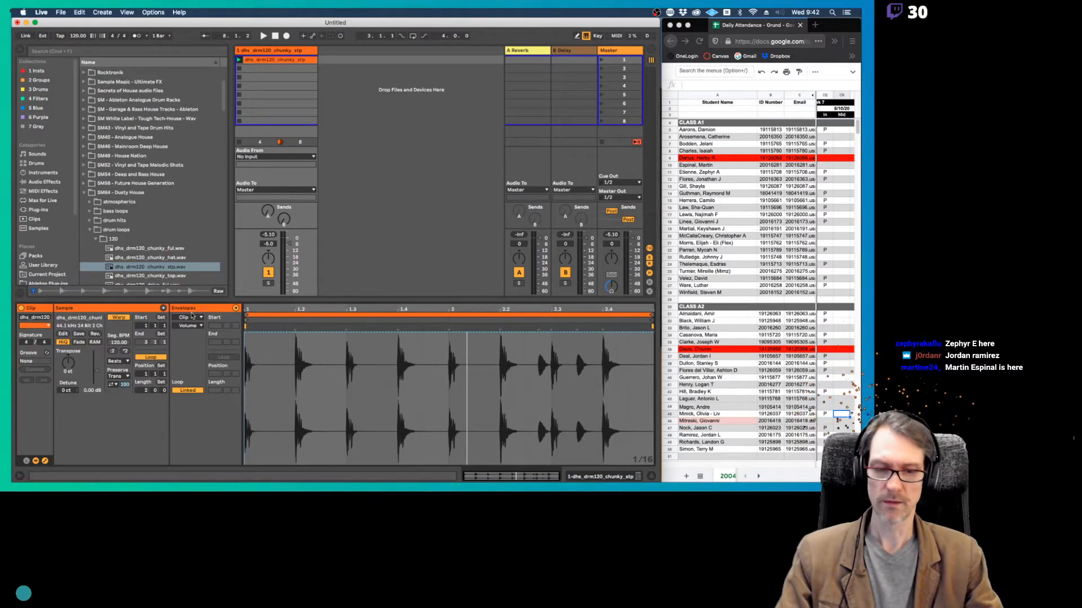
Switch to the attendance spreadsheet and enter P in the In column for the CLASS A1 student in row 10
left_click(825, 166)
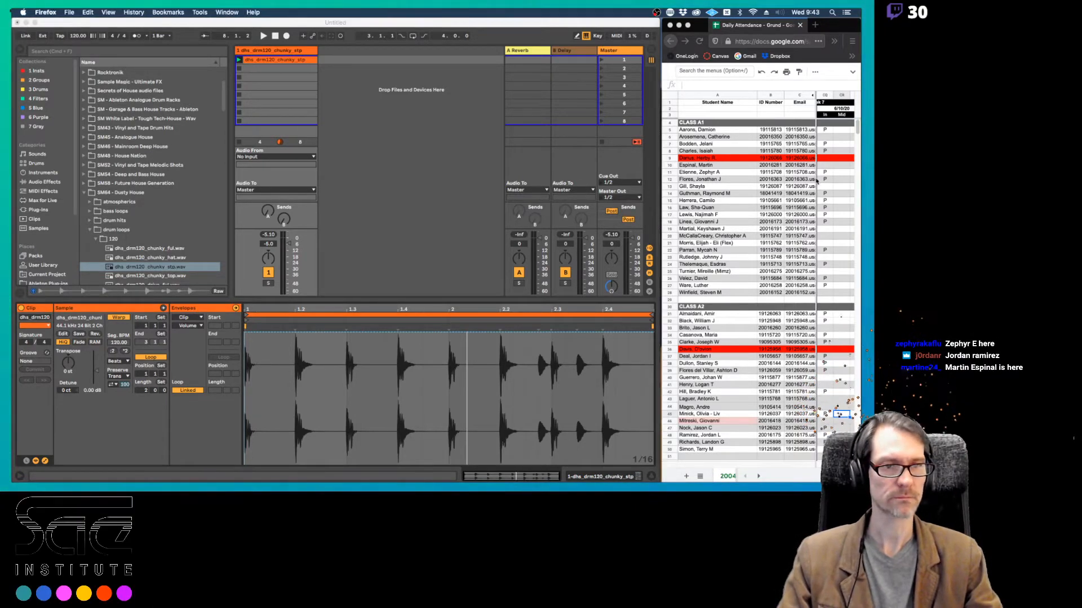
type("P")
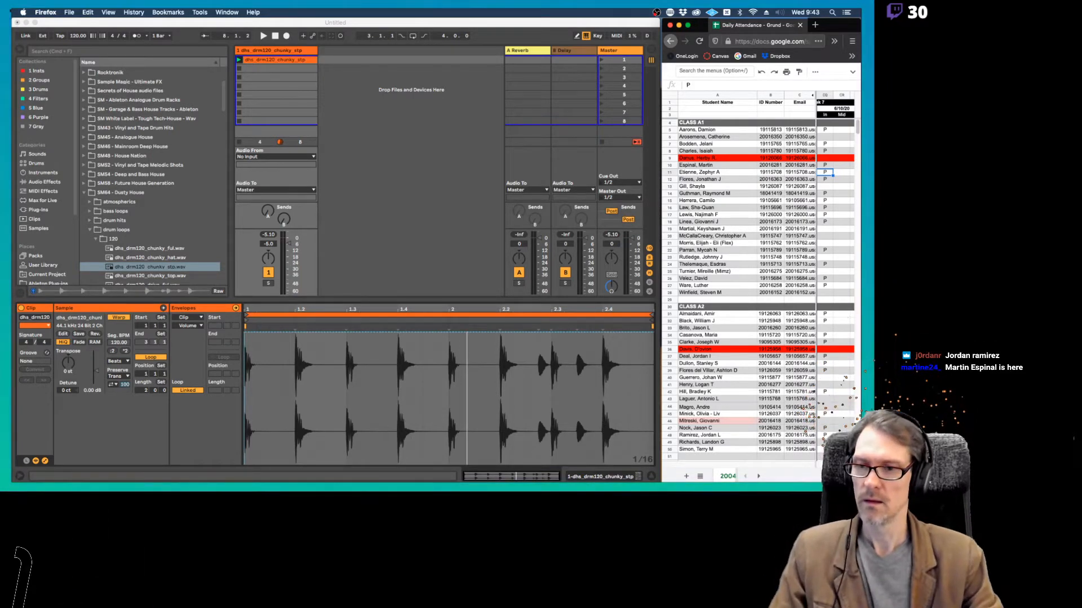
In Ableton Live, view the clip's Mixer and Utility envelopes and return the envelope device to Clip
mouse_move(20, 476)
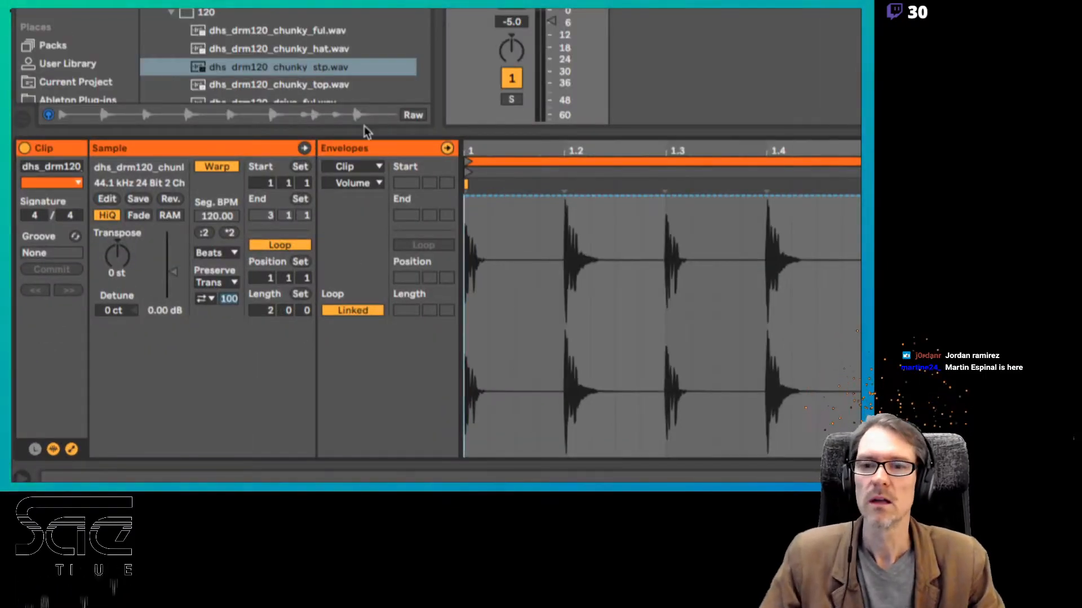
left_click(353, 169)
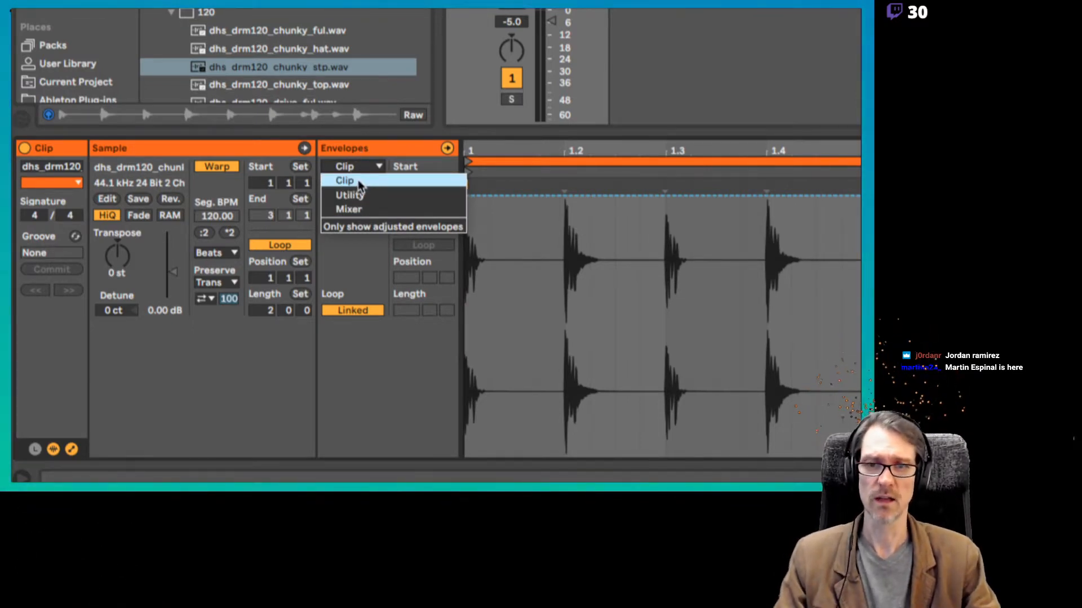
left_click(351, 210)
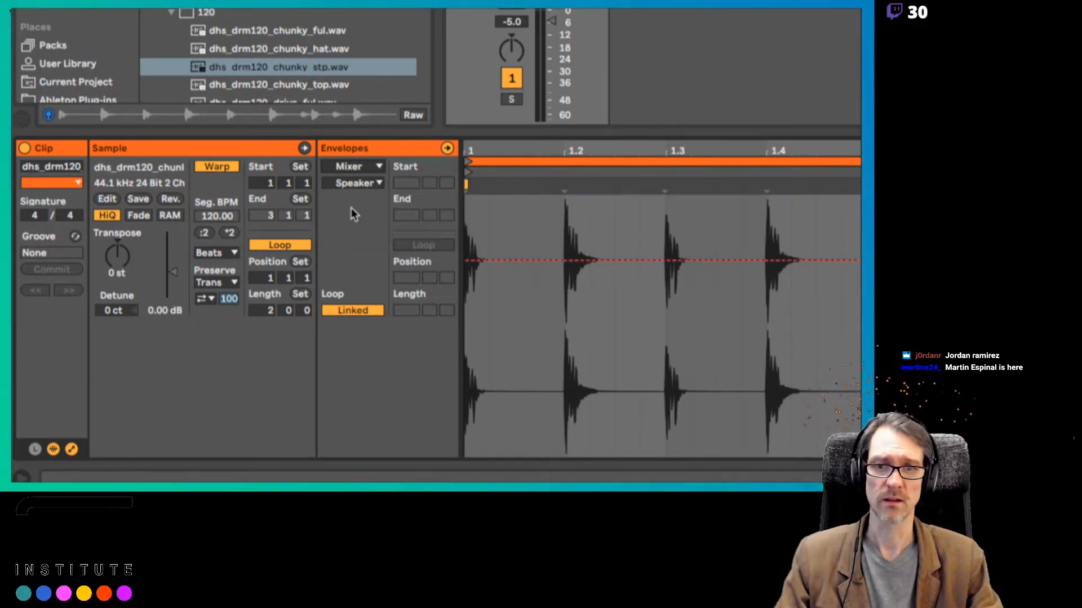
left_click(367, 167)
left_click(366, 196)
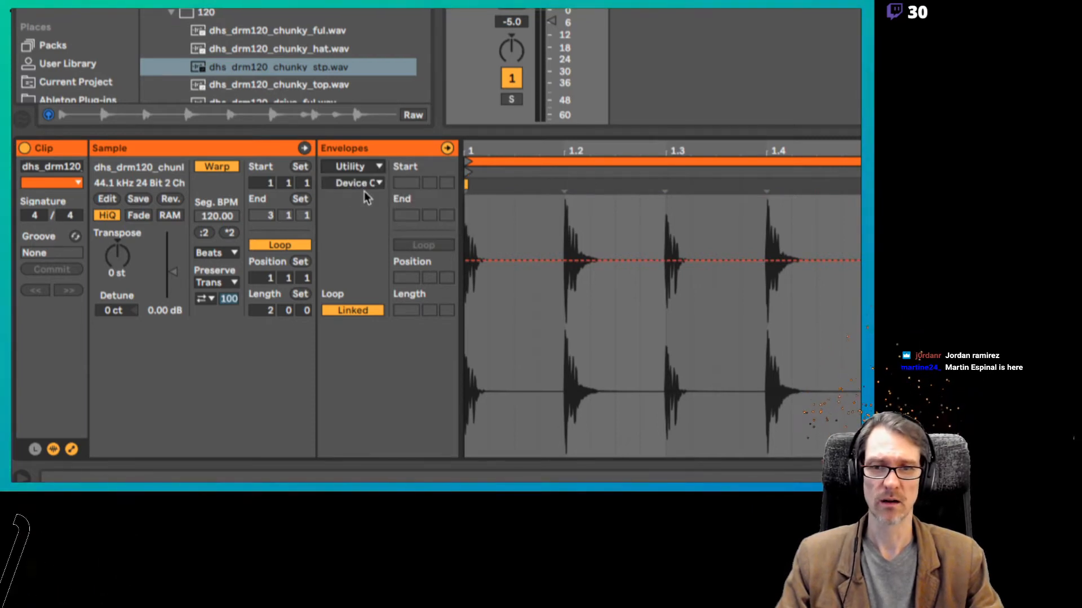
left_click(366, 169)
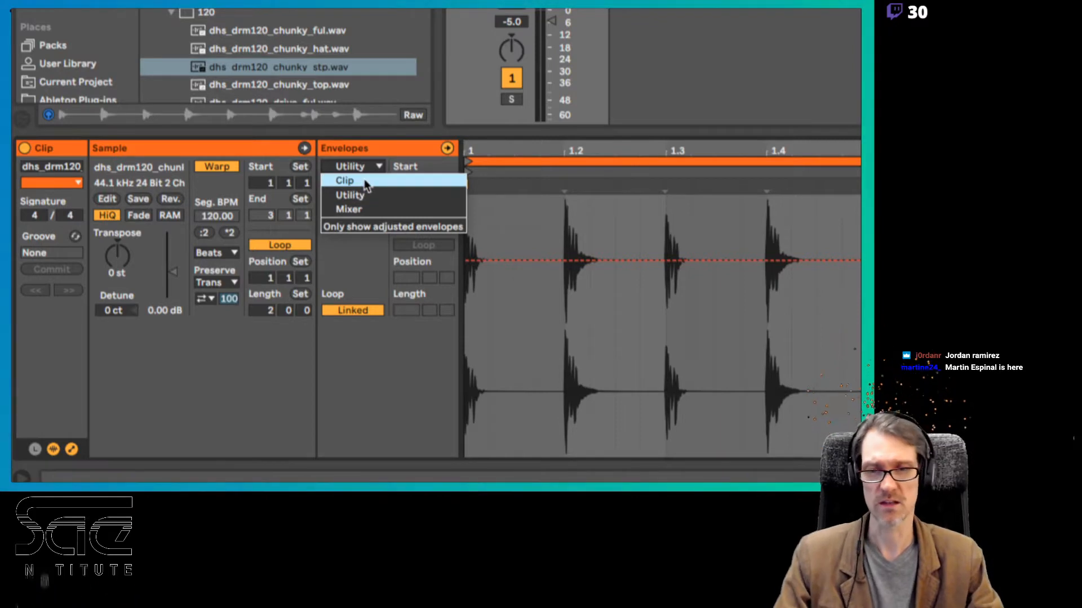
left_click(363, 181)
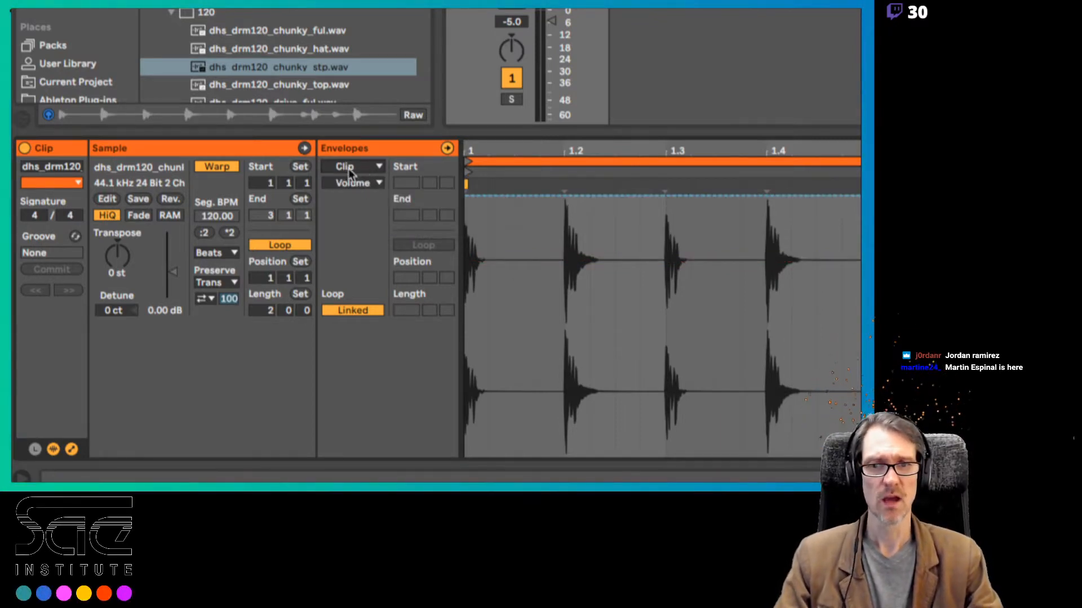
Compare the available Clip envelope controls in Beats and Texture warp modes, and return the warp mode to Beats
left_click(356, 183)
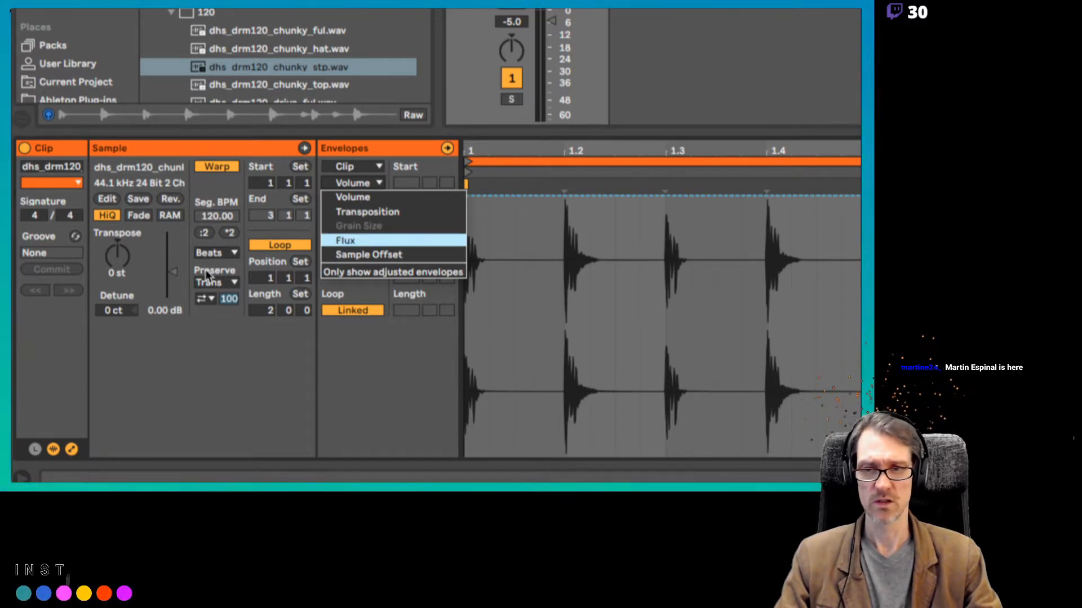
left_click(217, 253)
left_click(217, 252)
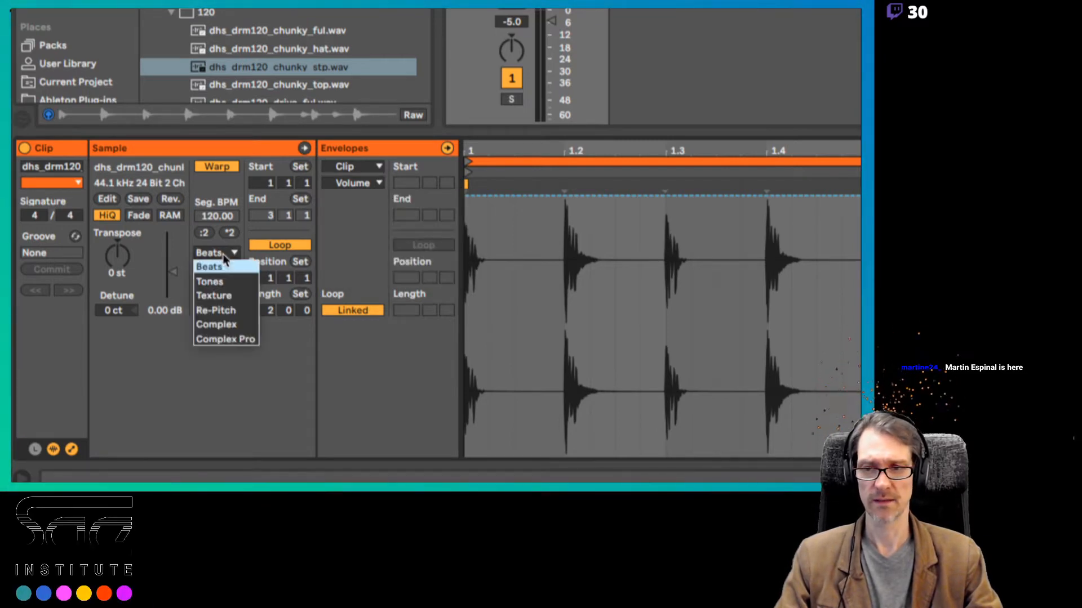
left_click(219, 296)
left_click(348, 183)
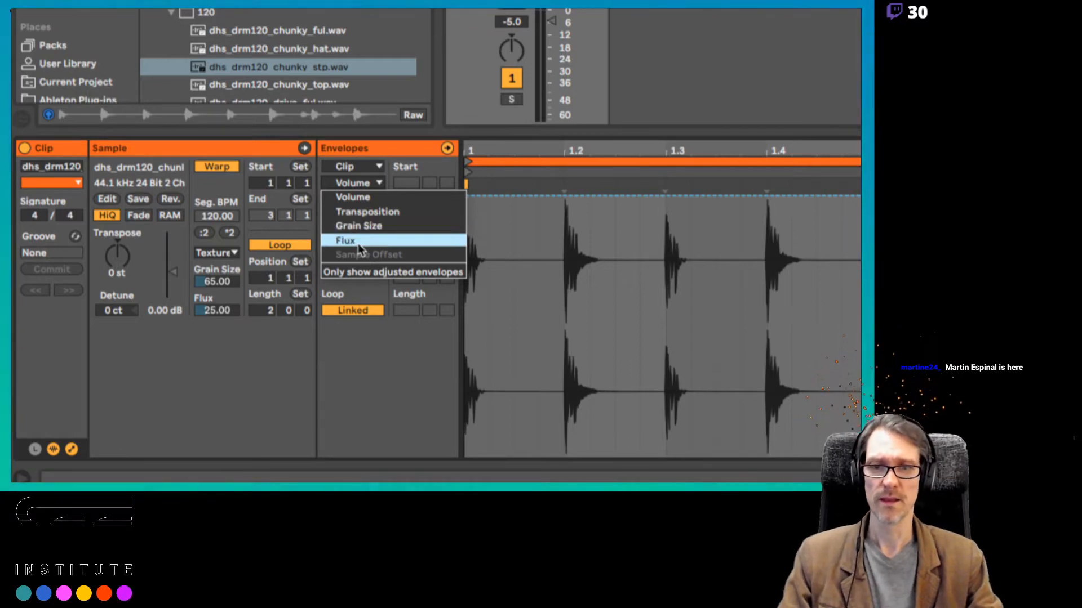
left_click(214, 255)
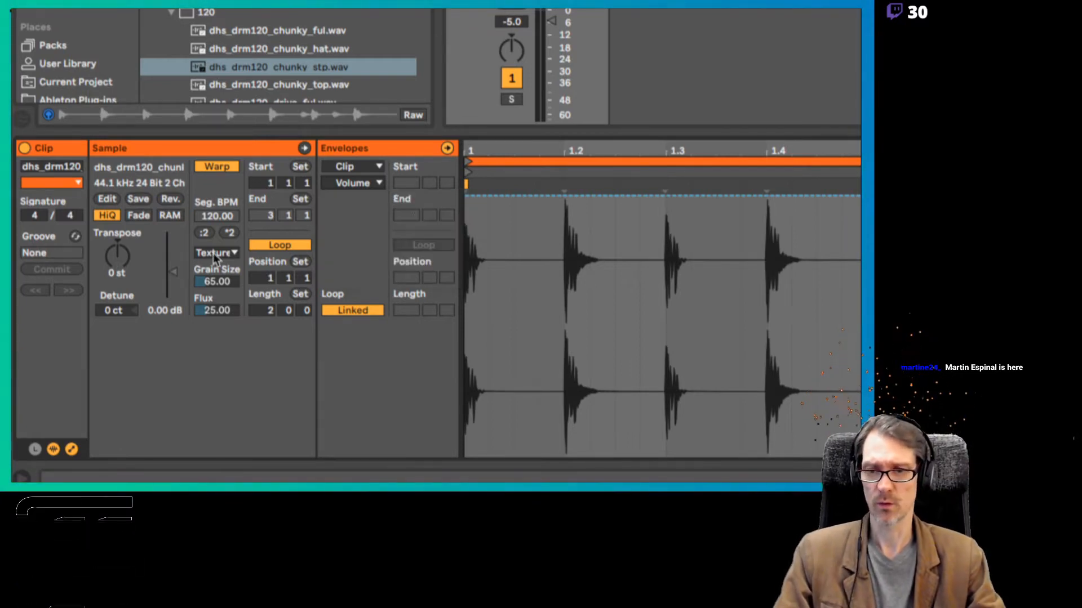
left_click(218, 254)
left_click(224, 268)
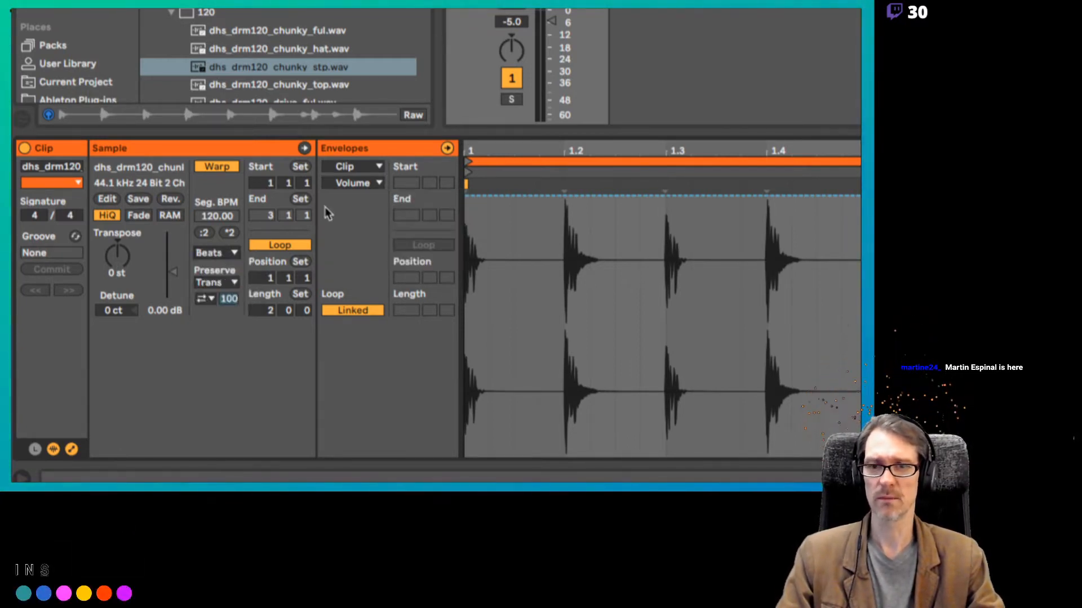
Review the Clip envelope choices, then compare the Transposition and Volume envelopes by selecting the sample's transpose and gain controls, ending on Volume
left_click(353, 184)
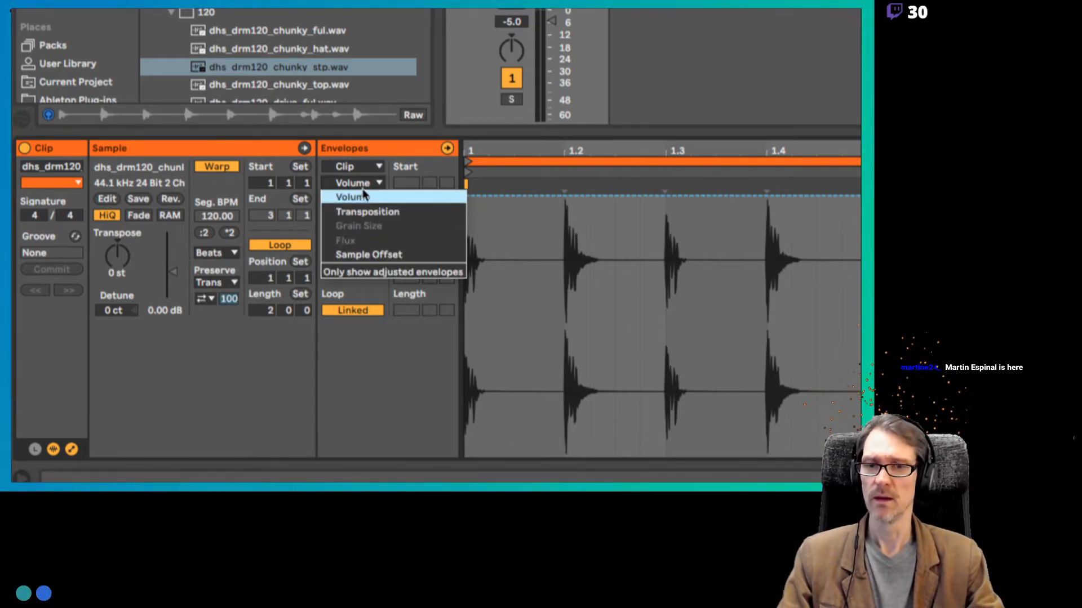
left_click(369, 143)
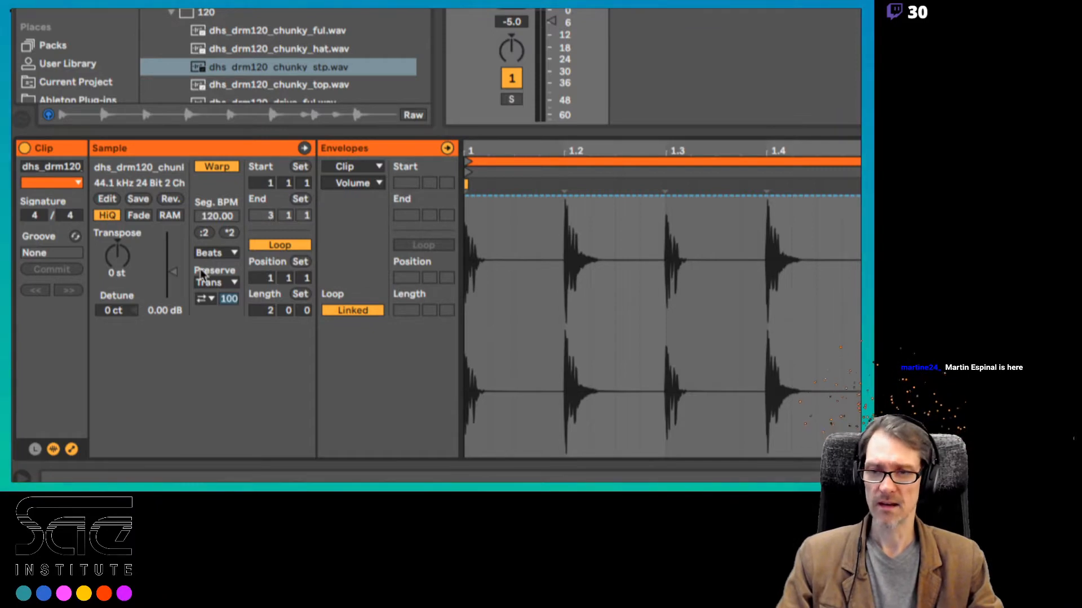
left_click(129, 263)
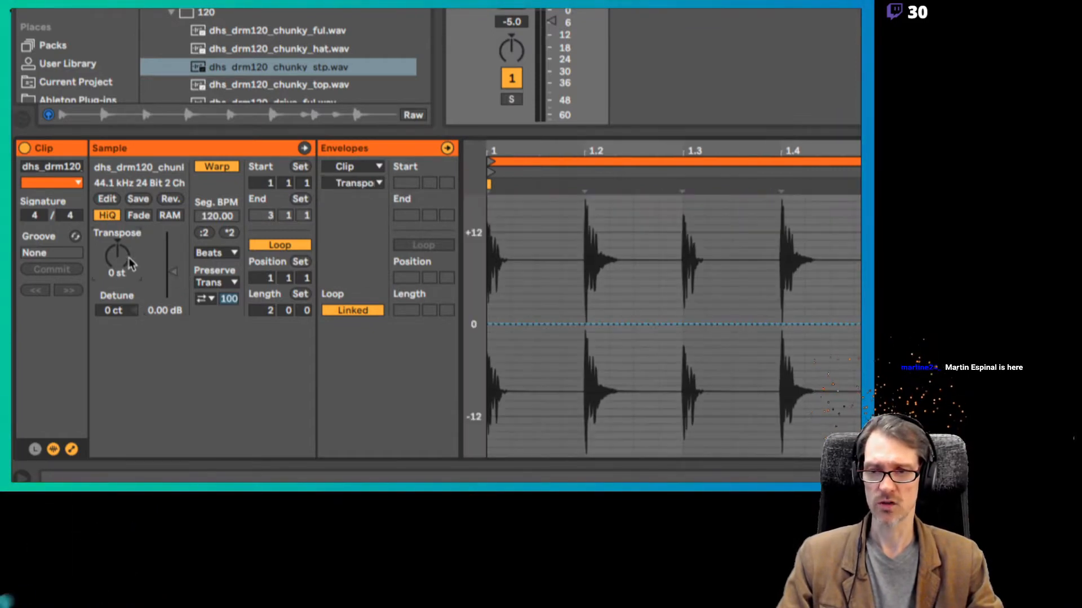
left_click(173, 273)
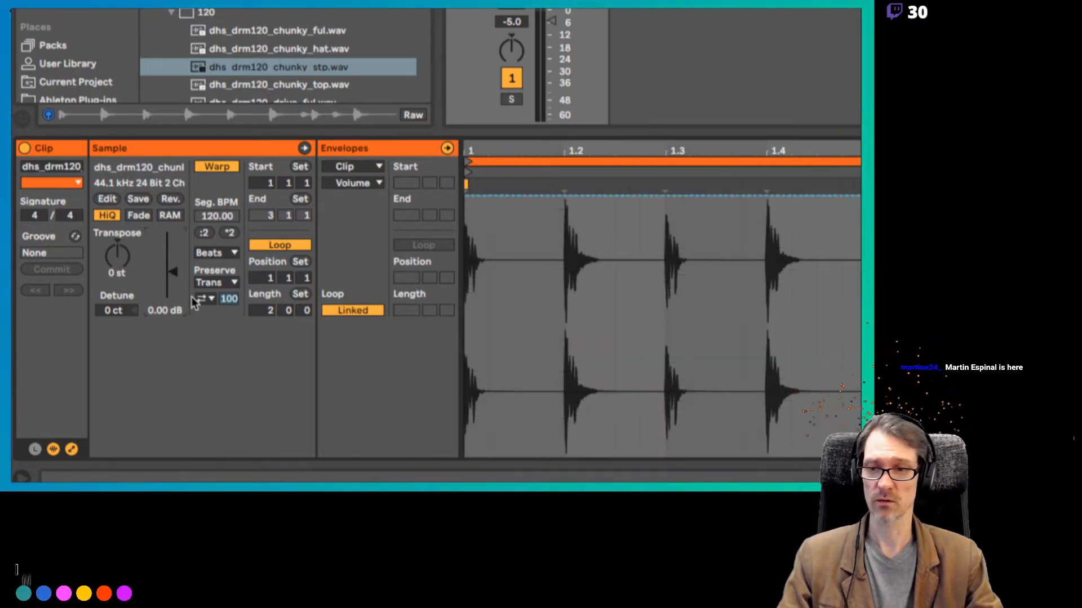
left_click(129, 265)
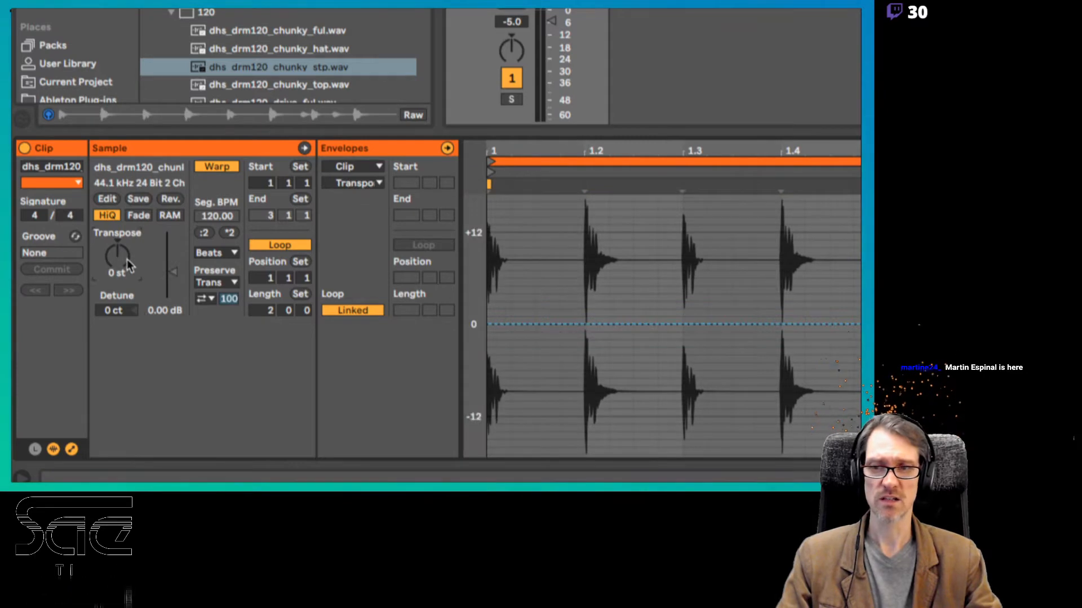
left_click(176, 280)
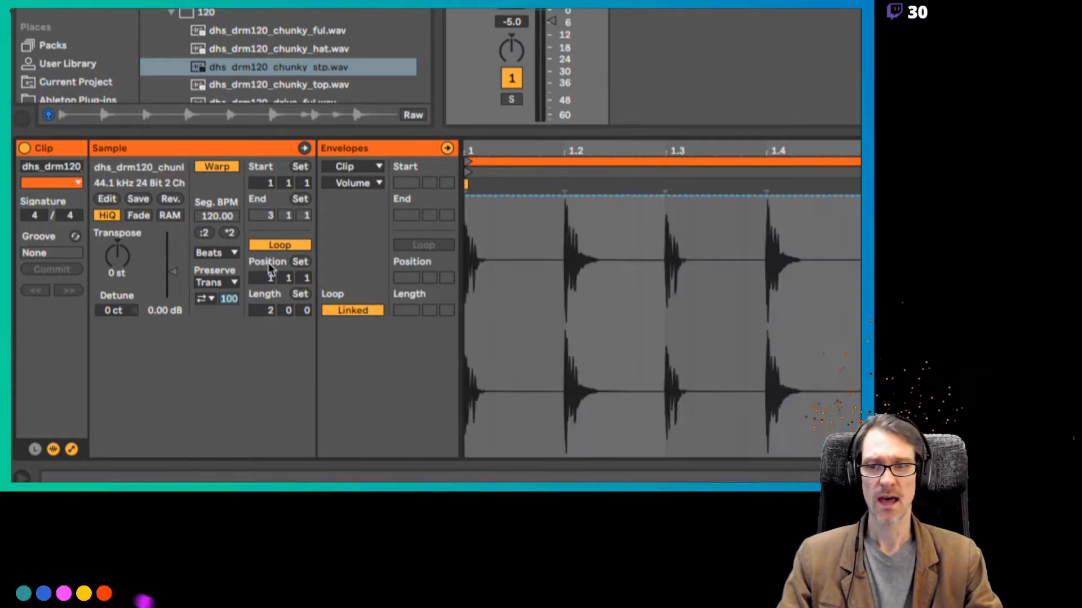
Lower the clip gain to -12.3 dB, play the loop while raising the gain to 5.50 dB, and reset it to 0.00 dB
mouse_move(173, 273)
left_mouse_down()
mouse_move(173, 303)
mouse_move(175, 278)
mouse_move(176, 288)
left_mouse_up()
key("space")
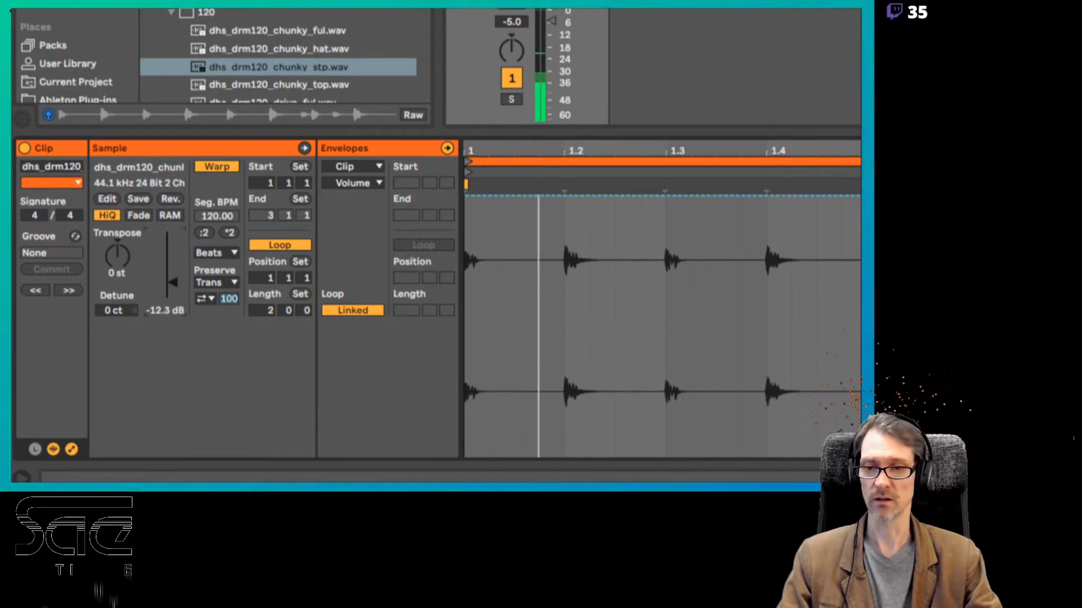
left_click_drag(176, 288, 176, 271)
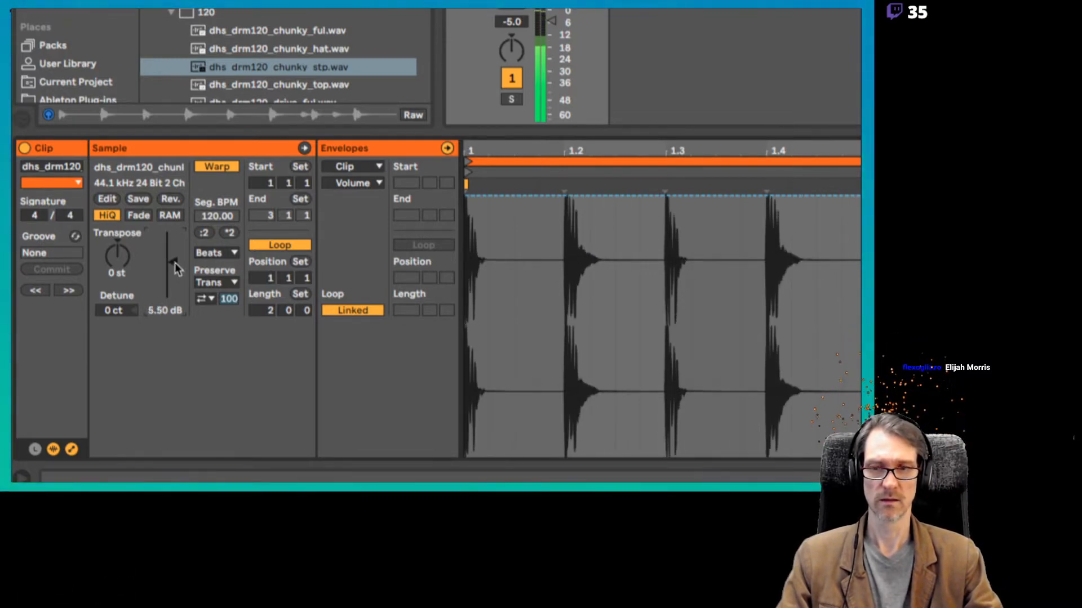
double_click(175, 263)
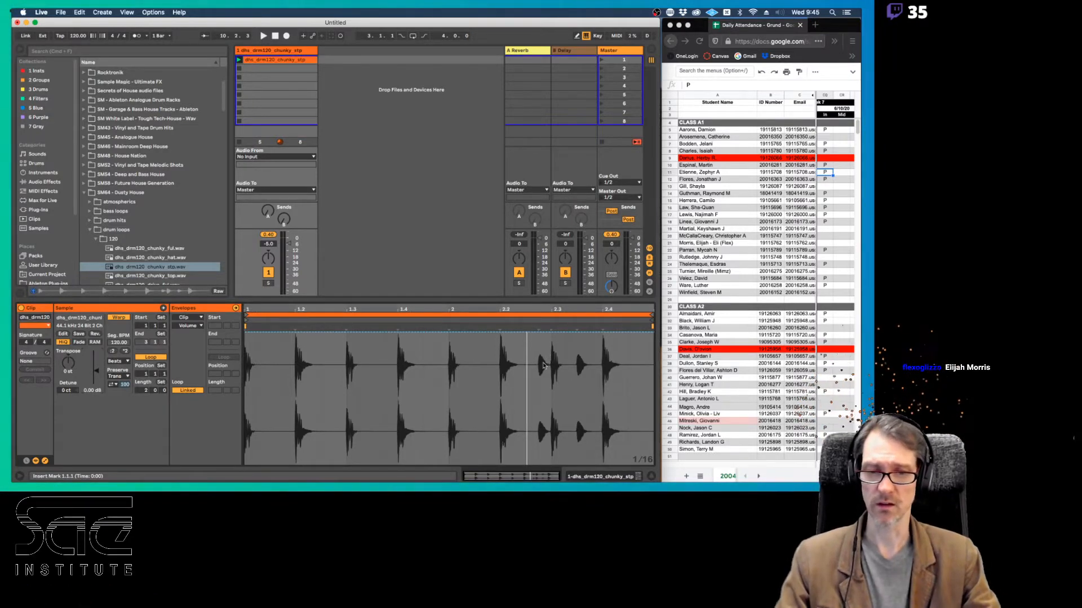
Select the sixteenth note just before beat 2.3 and pull its Volume envelope segment down to 65.1%, then lower it further
left_click_drag(537, 373, 551, 374)
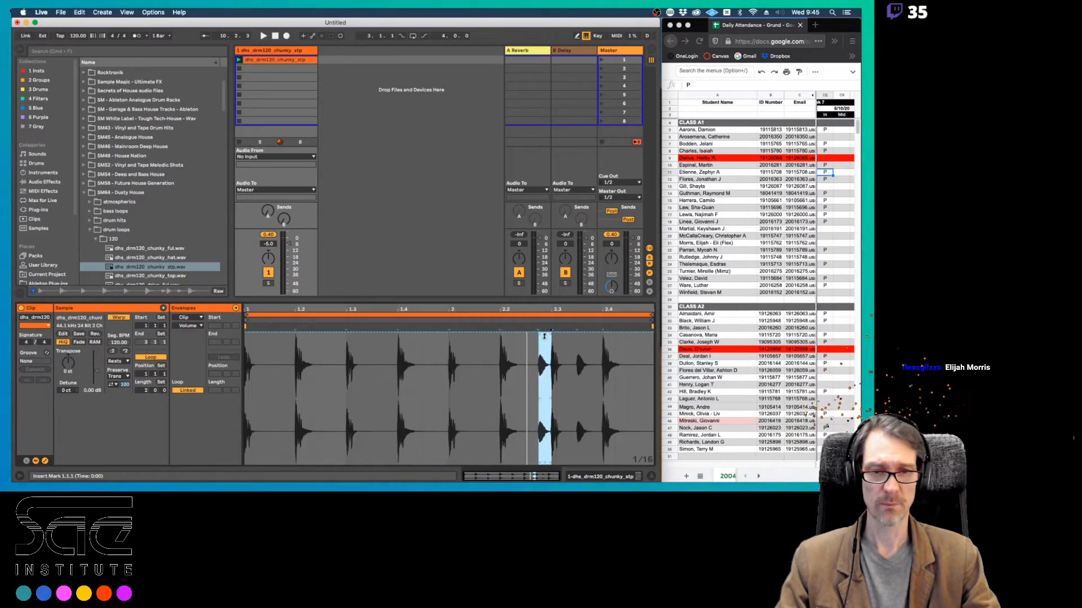
left_click_drag(544, 336, 543, 363)
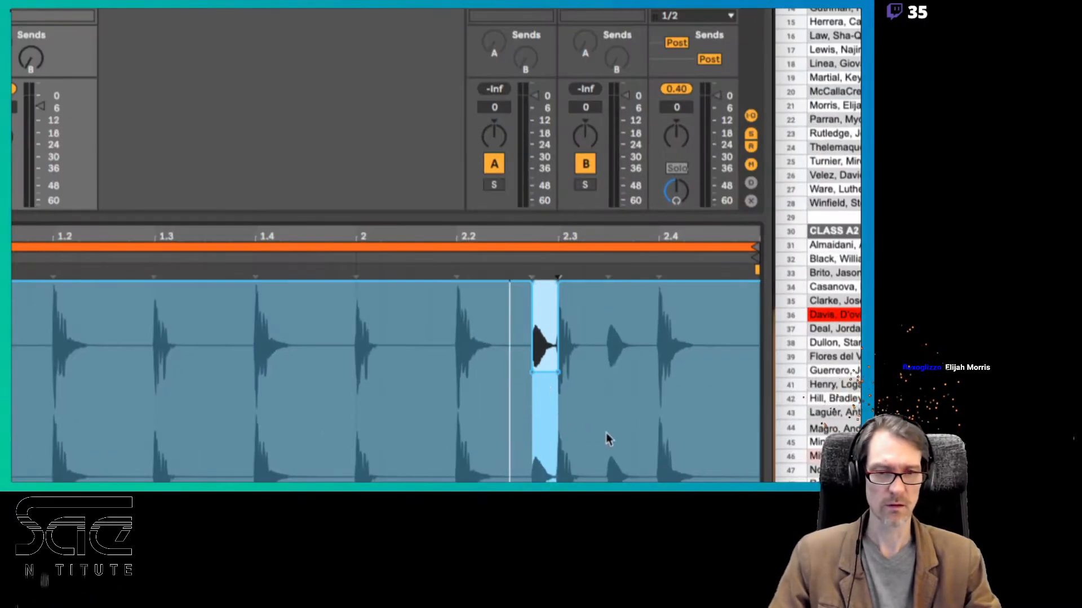
mouse_move(547, 372)
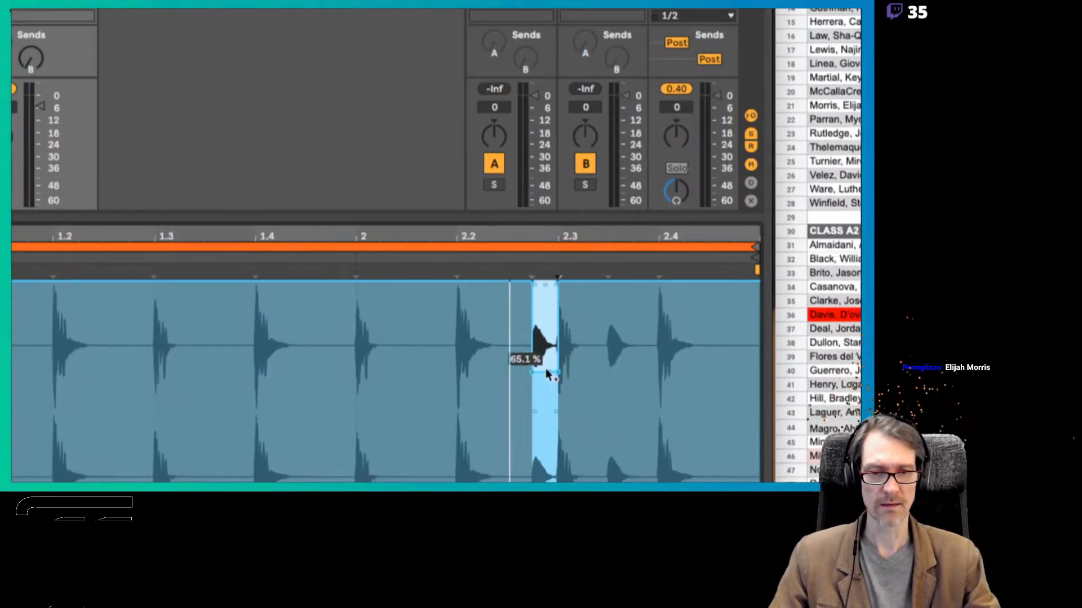
left_click(508, 388)
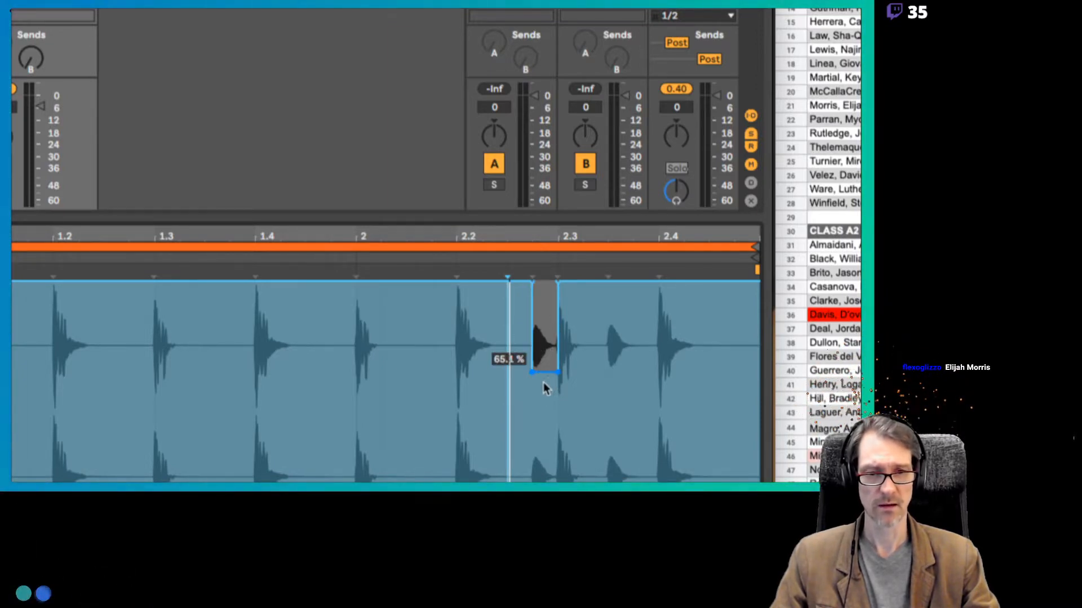
left_click_drag(544, 384, 544, 410)
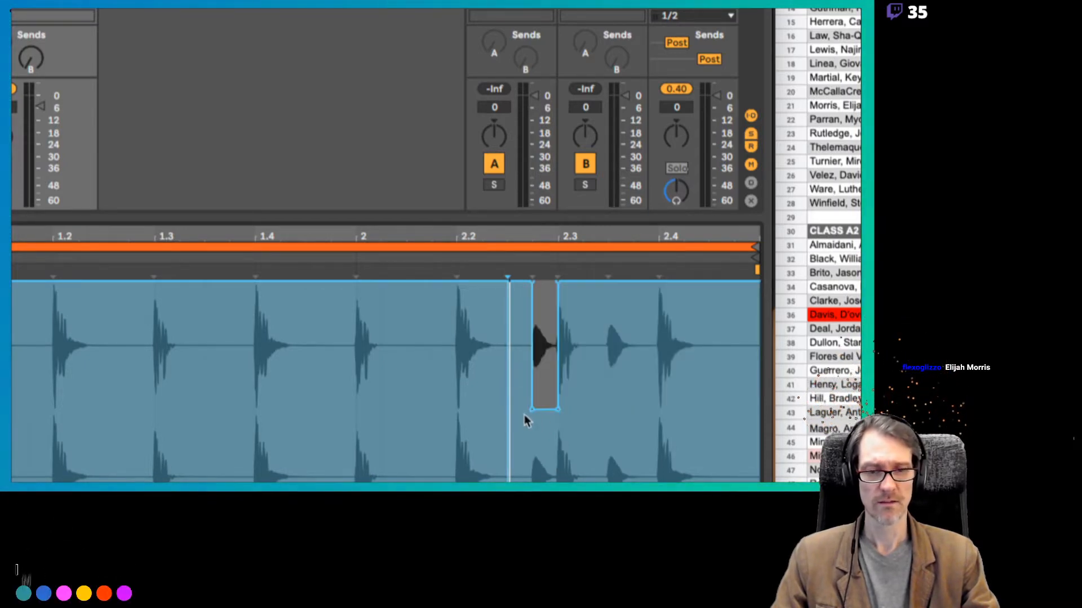
mouse_move(543, 414)
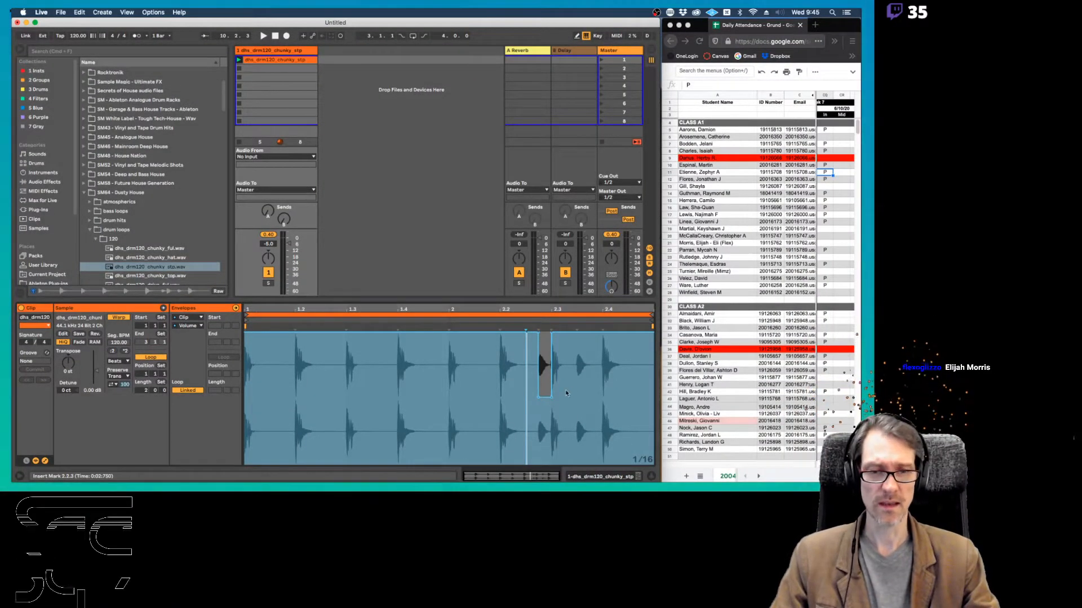
Remove the breakpoint at beat 2.3, stretch the dip into a ramp from beat 1.2, play it, and restore the steep drop
left_click(552, 332)
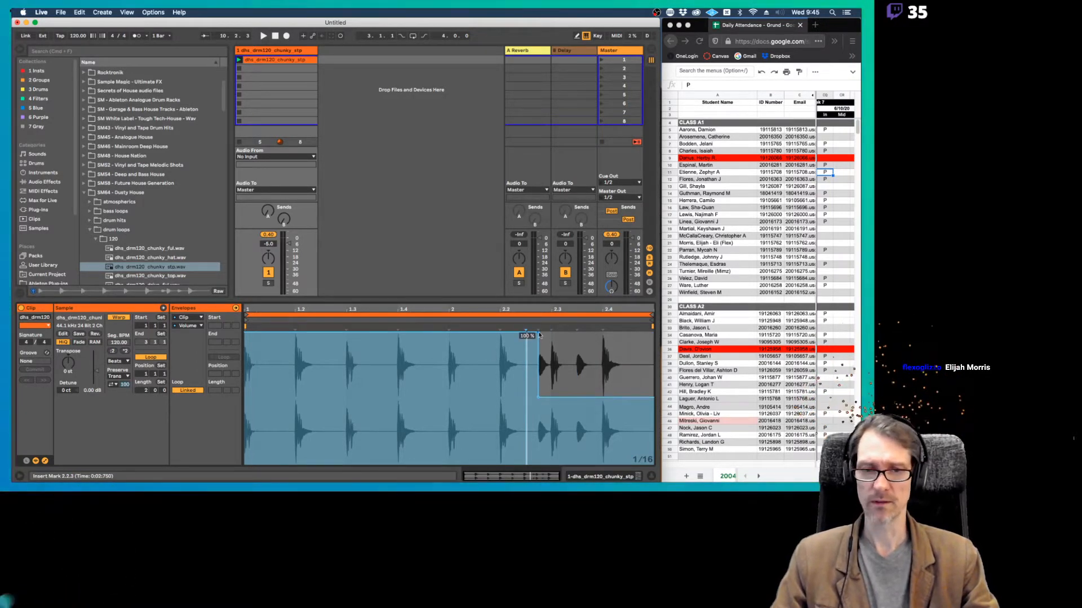
left_click_drag(539, 334, 296, 333)
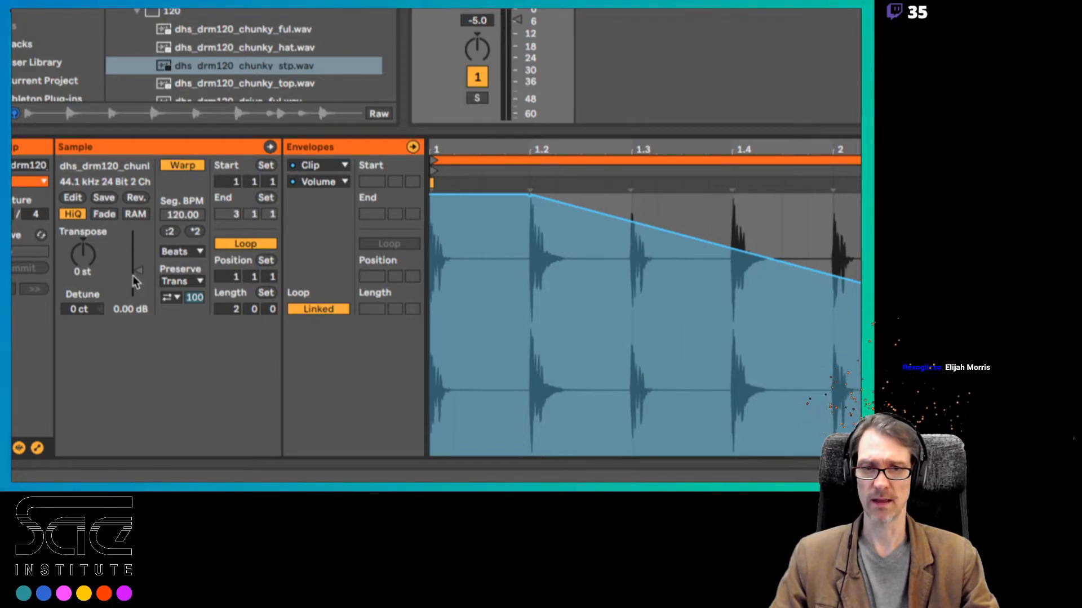
key("space")
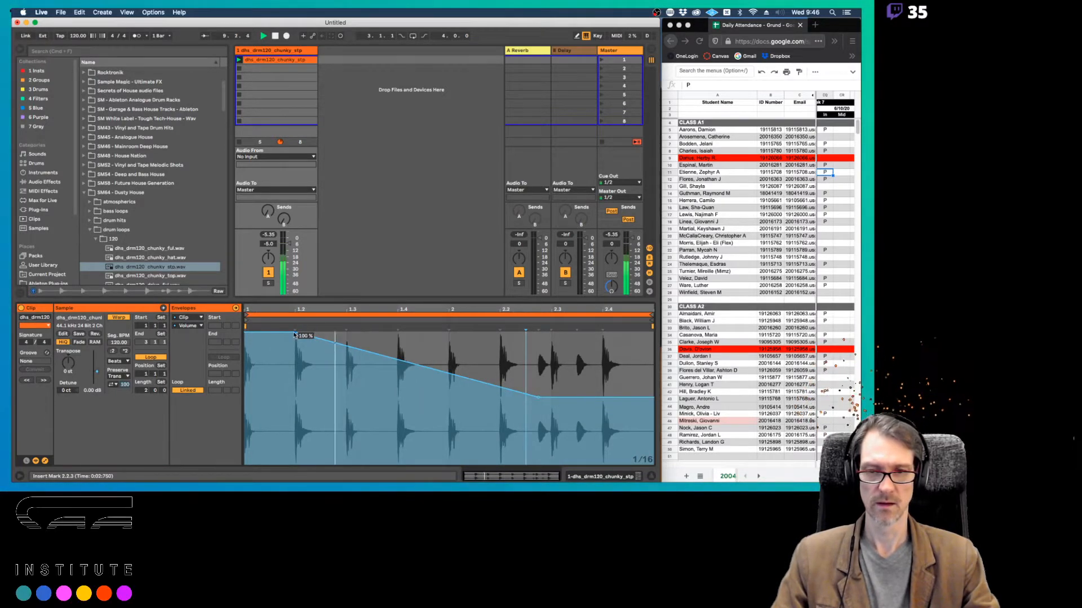
left_click_drag(294, 334, 536, 334)
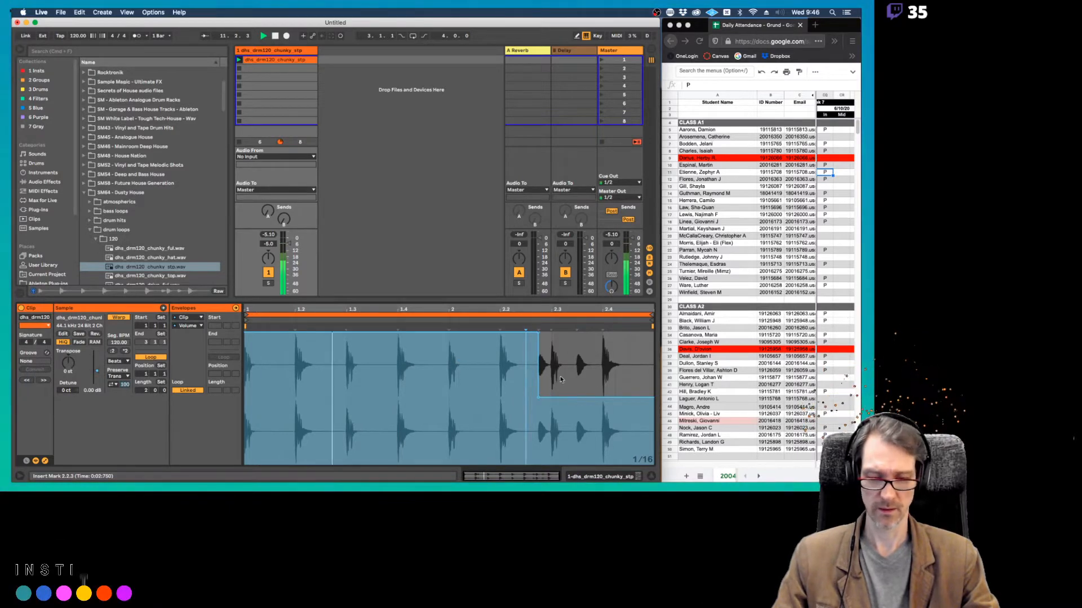
In Draw Mode, draw the Volume envelope at 100% from beat 2.3 to the clip end, then a 48.9% dip over the eighth note before 2.4
key("b")
left_click_drag(561, 334, 653, 333)
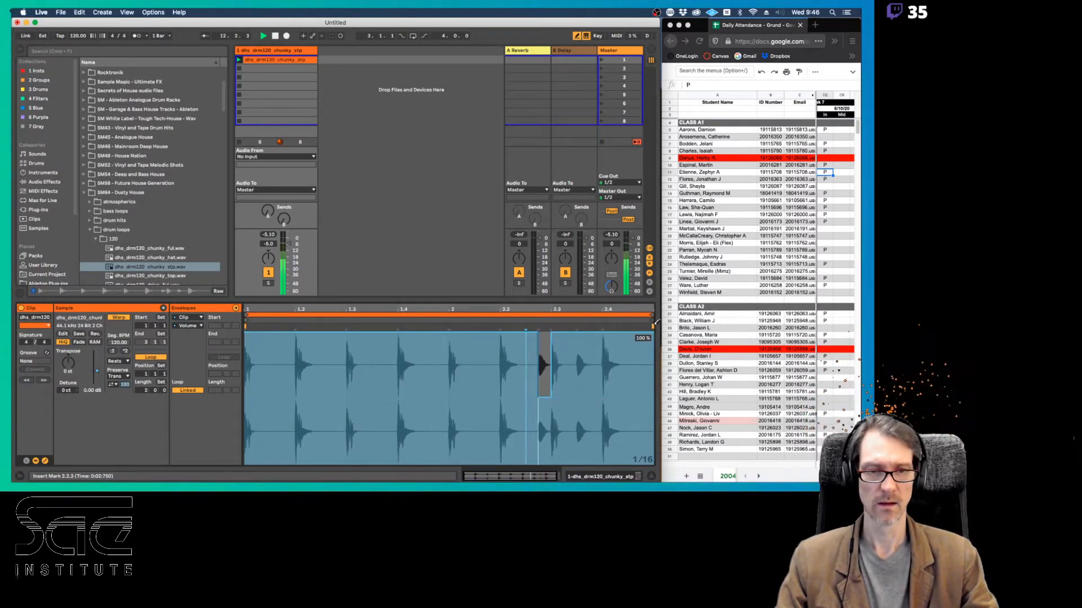
left_click(584, 399)
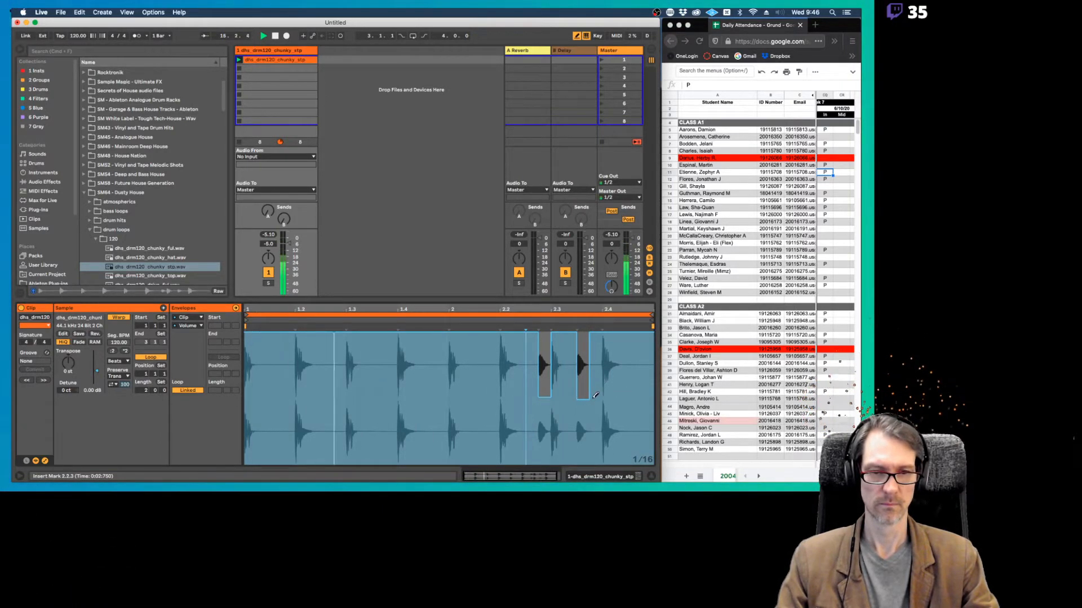
left_click(596, 399)
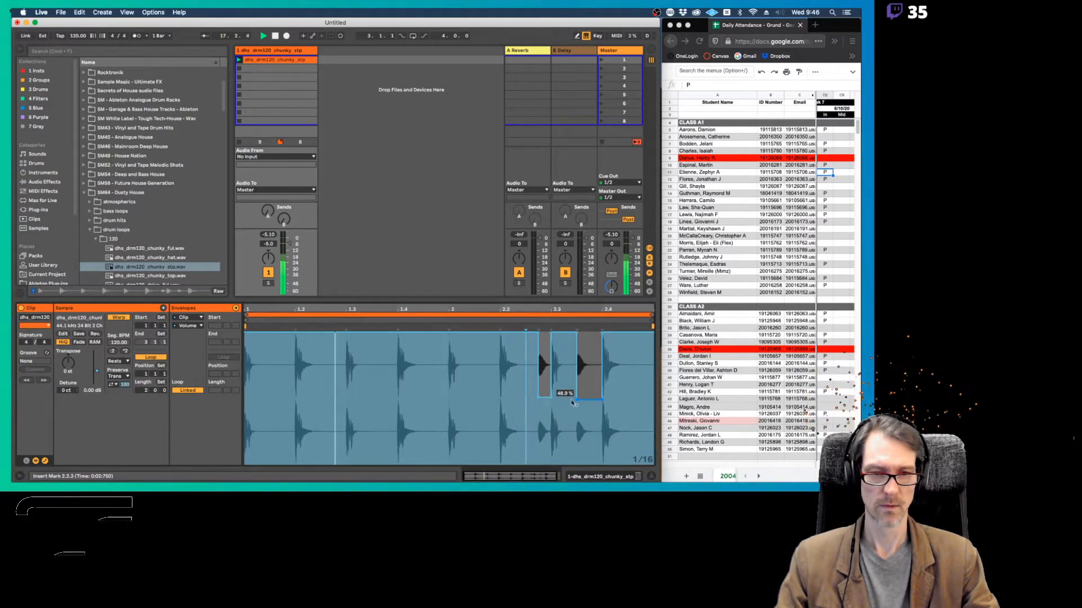
Make the volume dip before beat 2.3 shallower, raise the dip before beat 2.4 to 100%, and pull that second one back down
left_click_drag(545, 404, 545, 362)
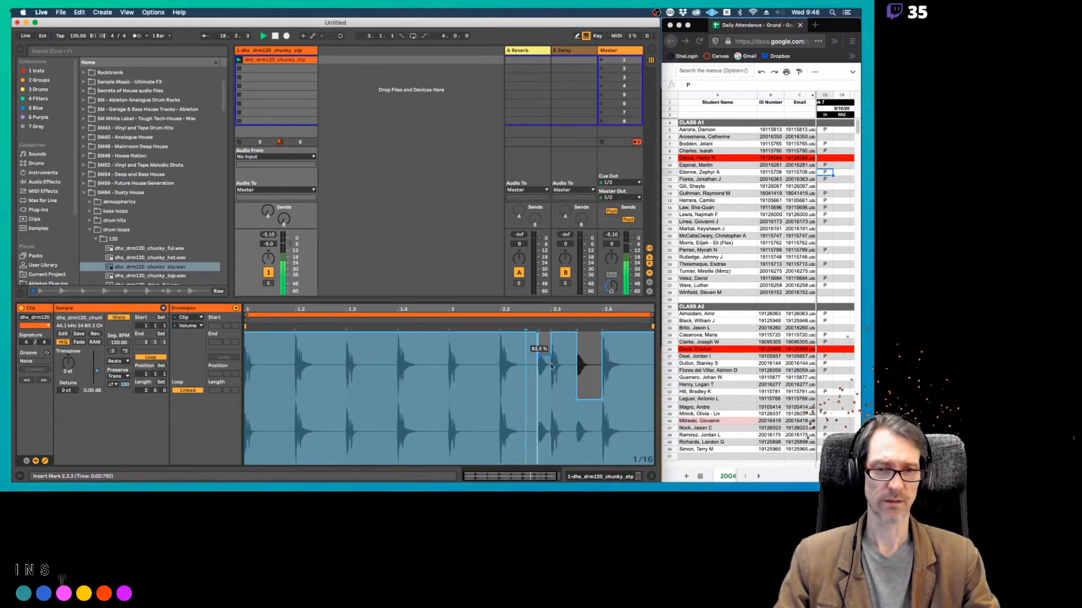
left_click_drag(590, 409, 590, 341)
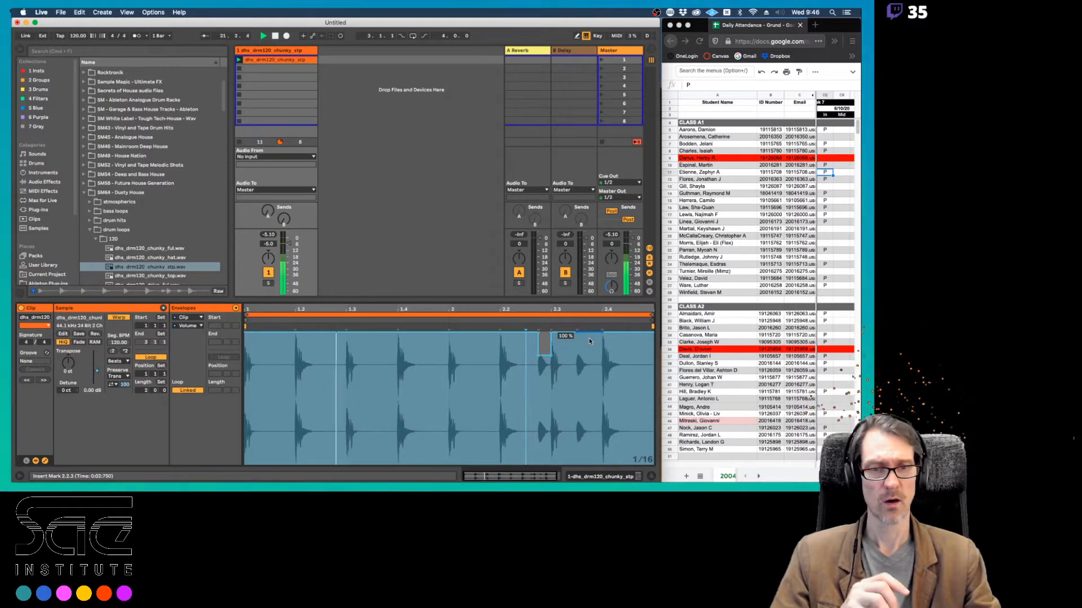
left_click_drag(589, 341, 589, 417)
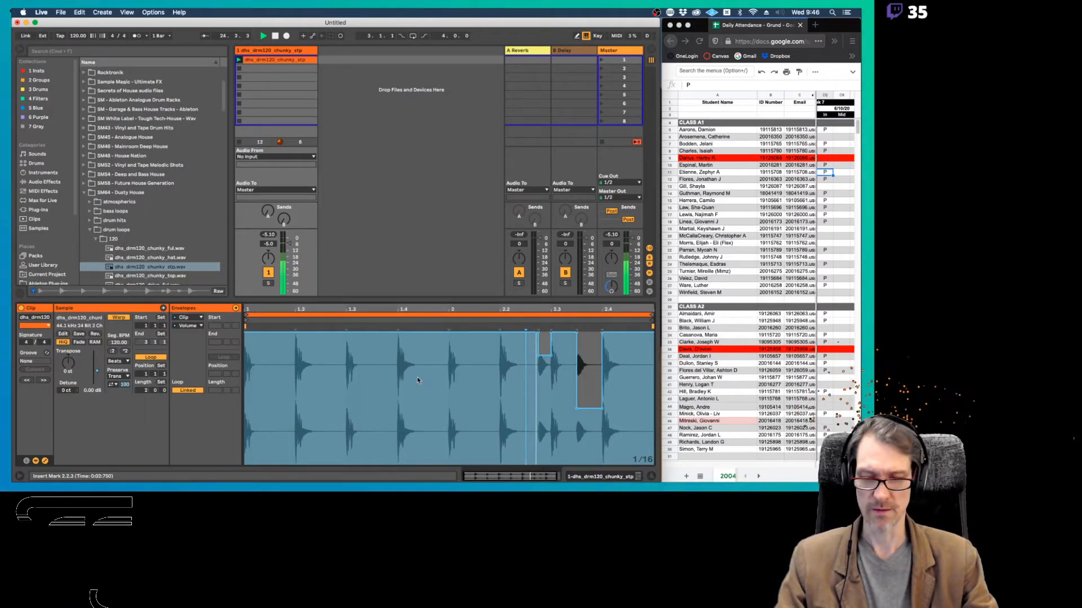
Widen the grid to 1/8 and draw eighth-note volume dips of different depths at beats 1.3, 2.2 and 1
key("super+2")
key("b")
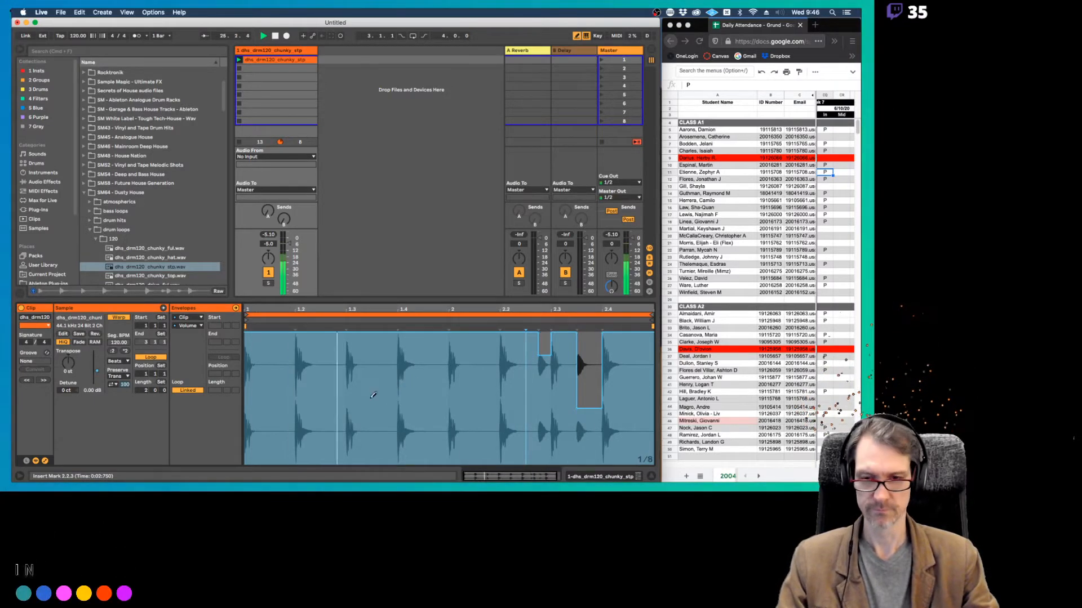
left_click(357, 404)
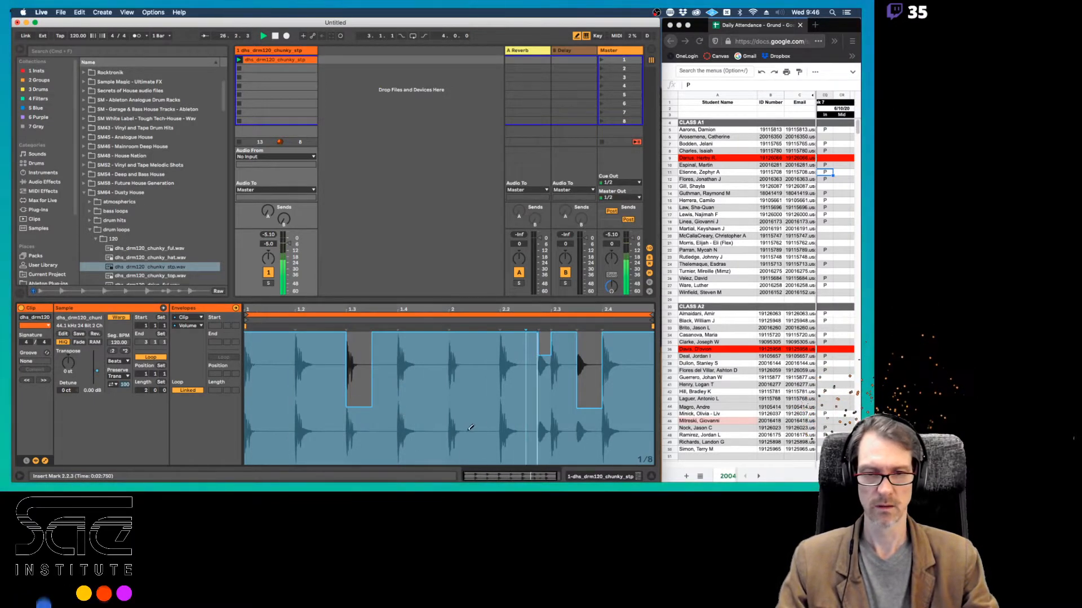
left_click(505, 435)
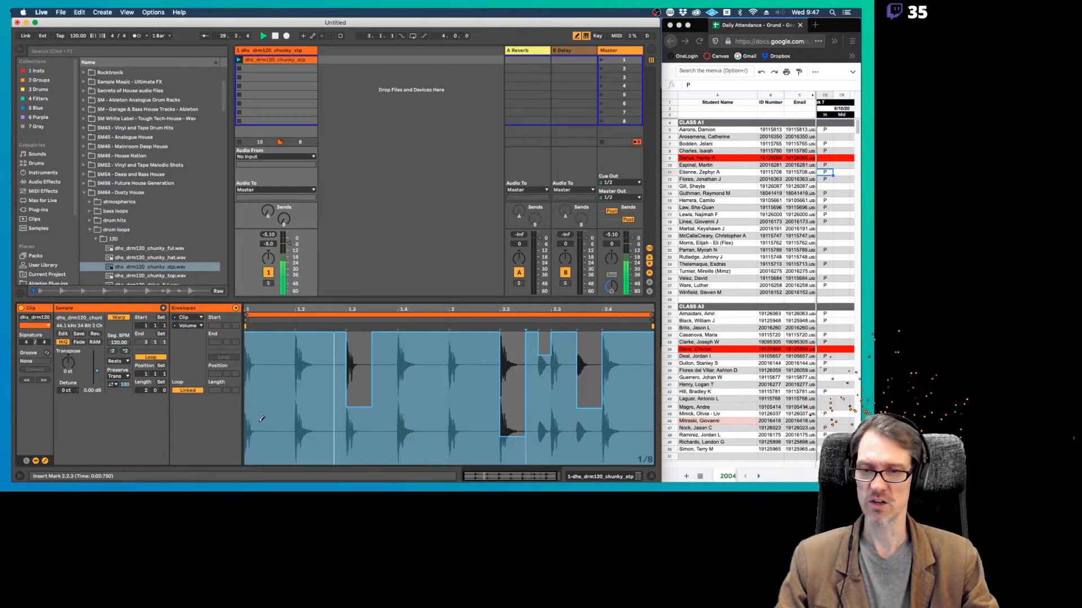
left_click(261, 418)
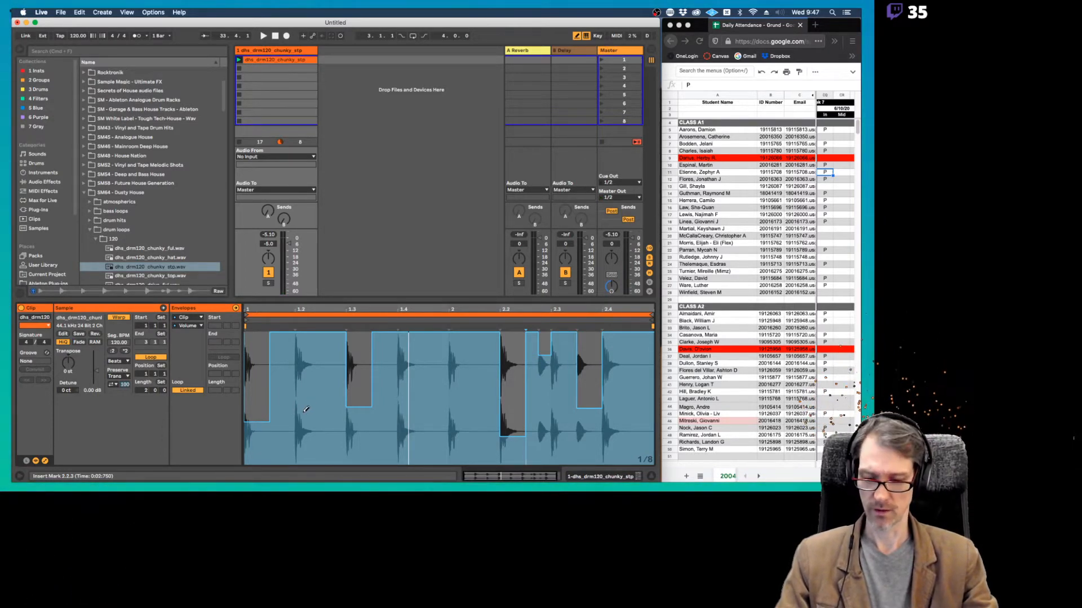
Draw a freehand Volume curve from beat 1.2 to near the clip's end, play it back, and undo the curve
mouse_move(293, 412)
left_mouse_down()
mouse_move(410, 366)
mouse_move(566, 397)
mouse_move(635, 433)
left_mouse_up()
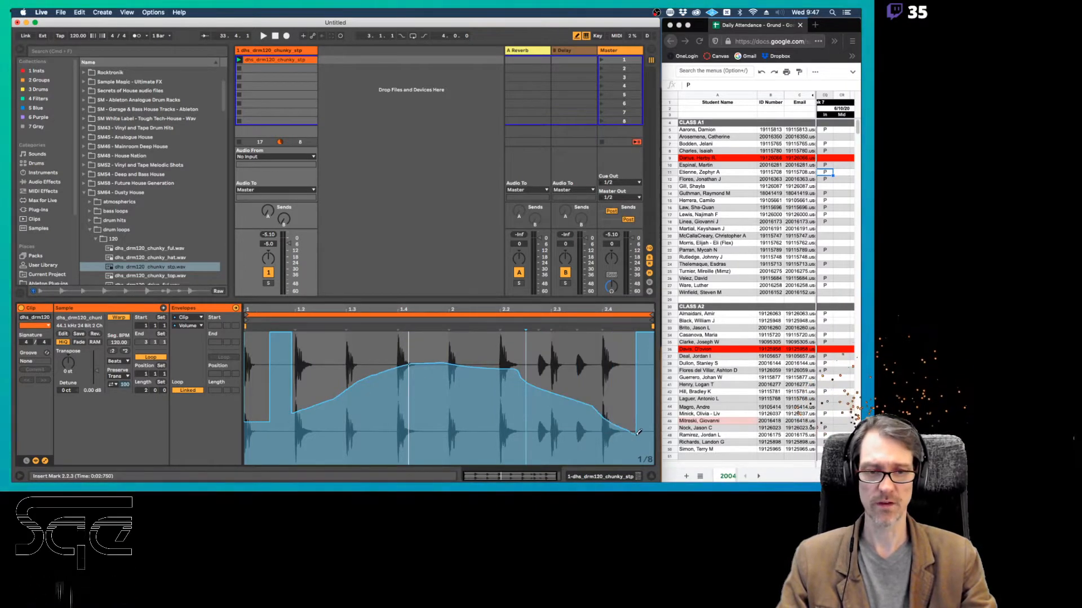
key("space")
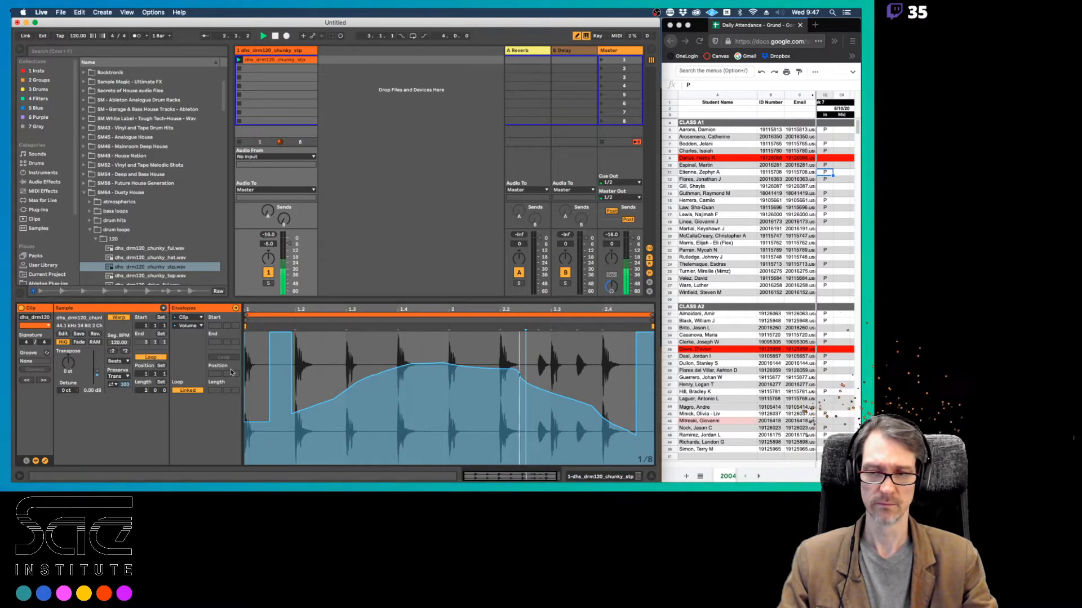
key("space")
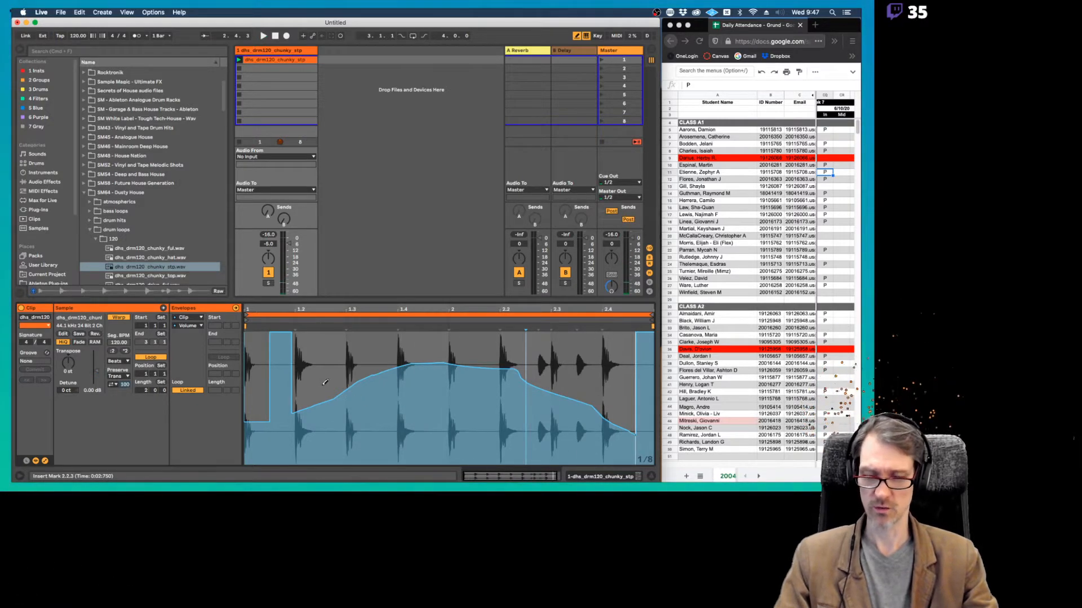
key("super+z")
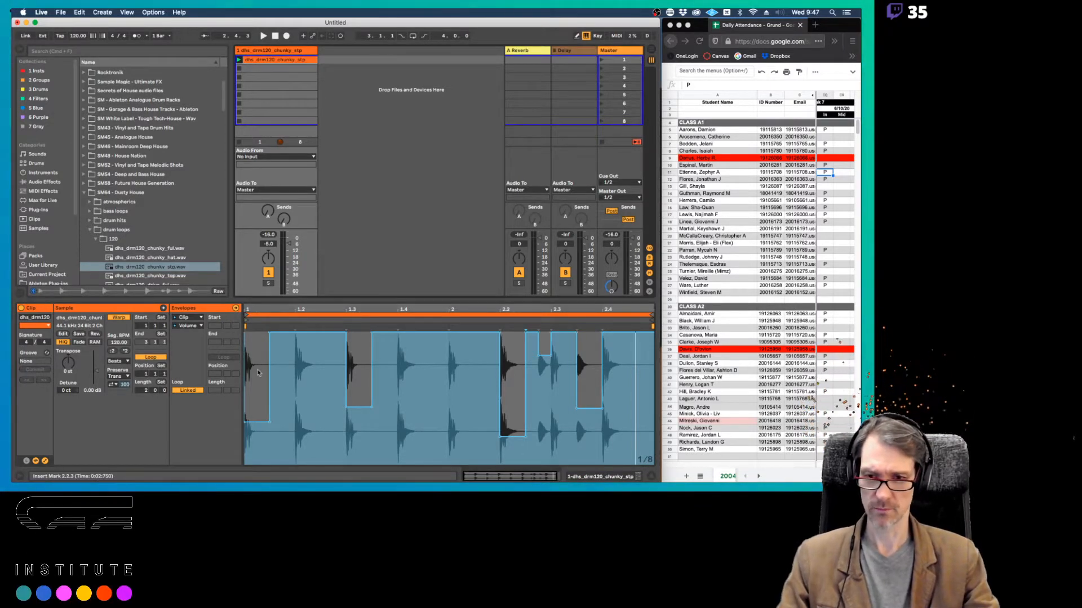
Clear the entire Volume envelope of the drum loop clip and deselect the time range
key("super+a")
key("Delete")
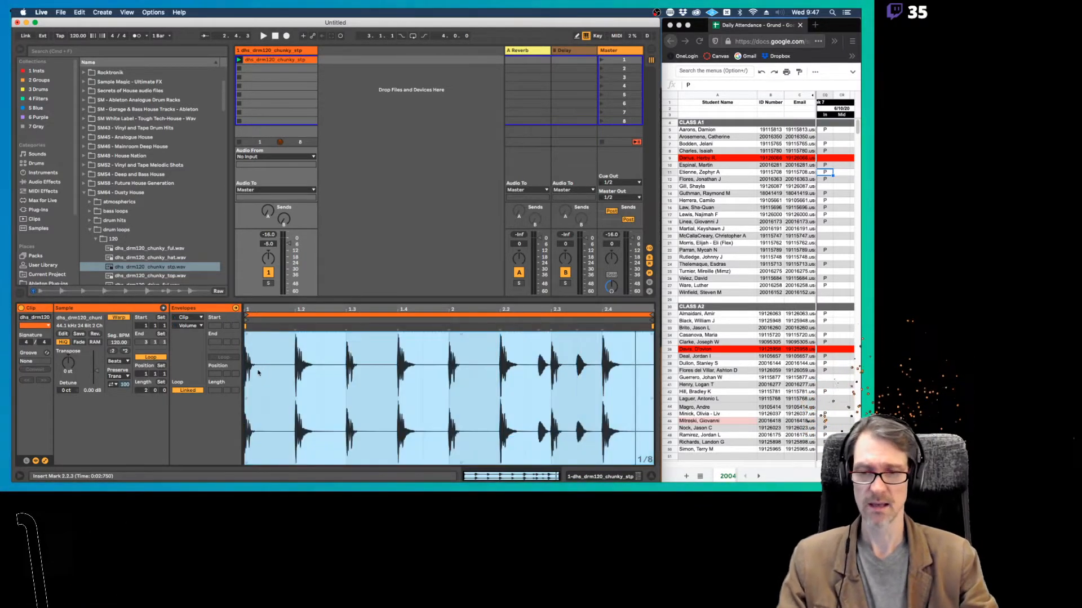
left_click(258, 373)
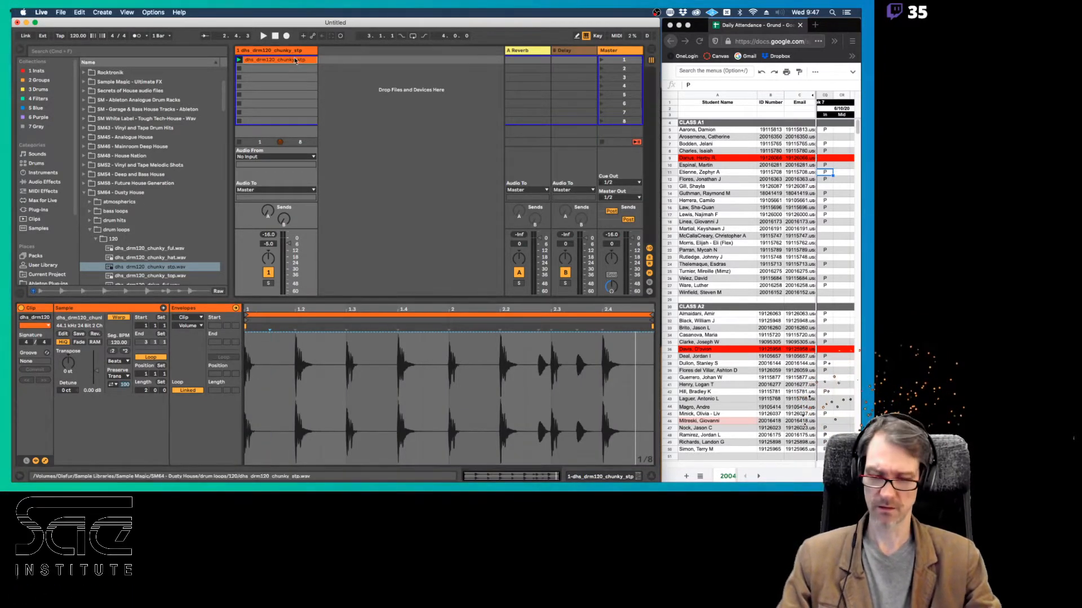
Paste the drum loop clip at bar 1 of the Arrangement, extend it to bar 9, and loop those 8 bars
key("Tab")
left_click(238, 109)
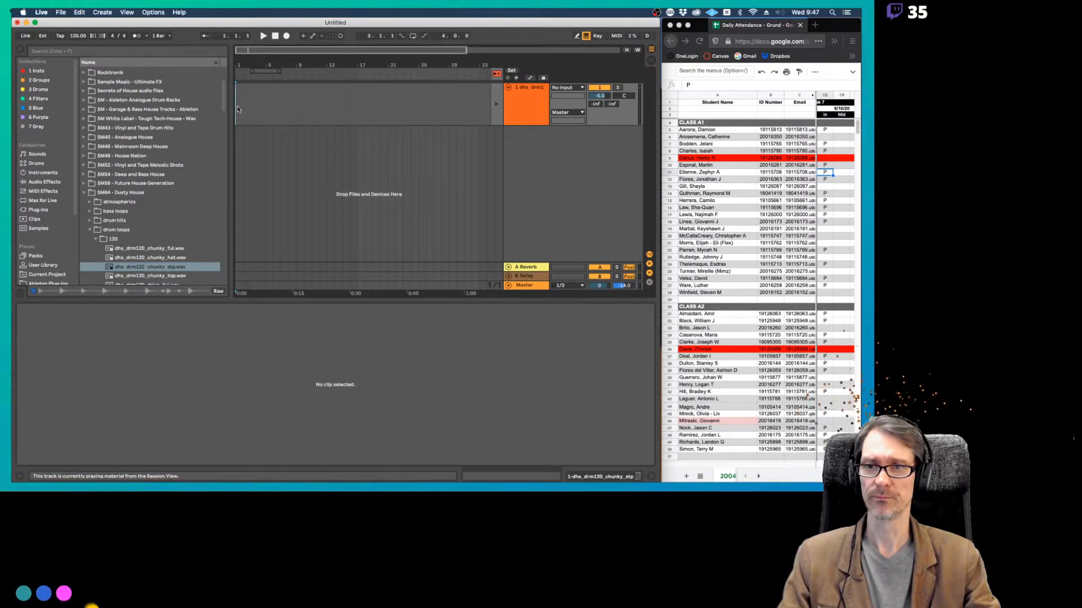
key("super+v")
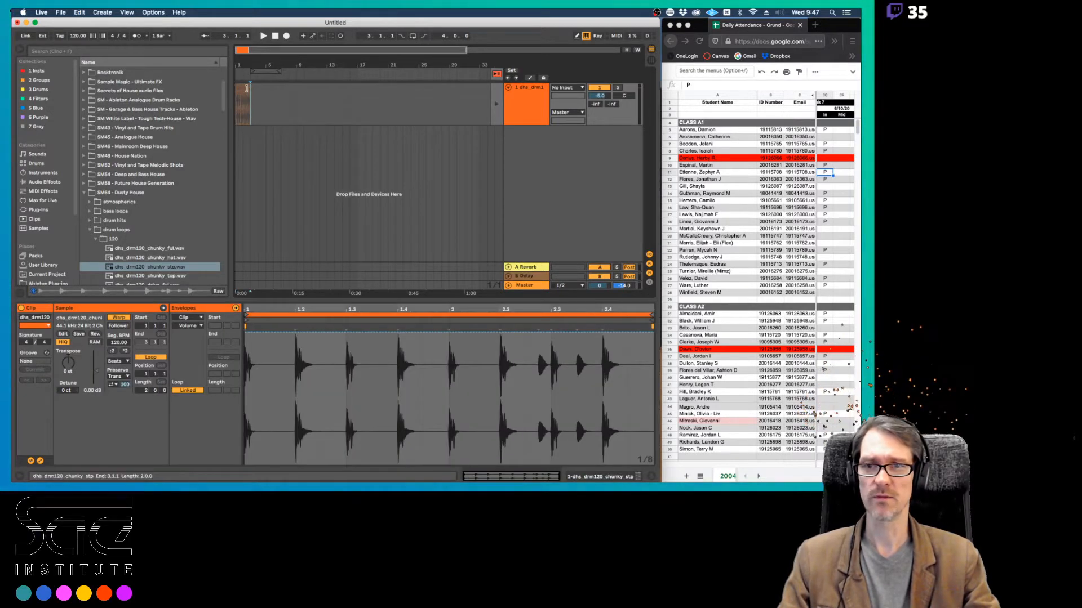
left_click_drag(250, 90, 296, 86)
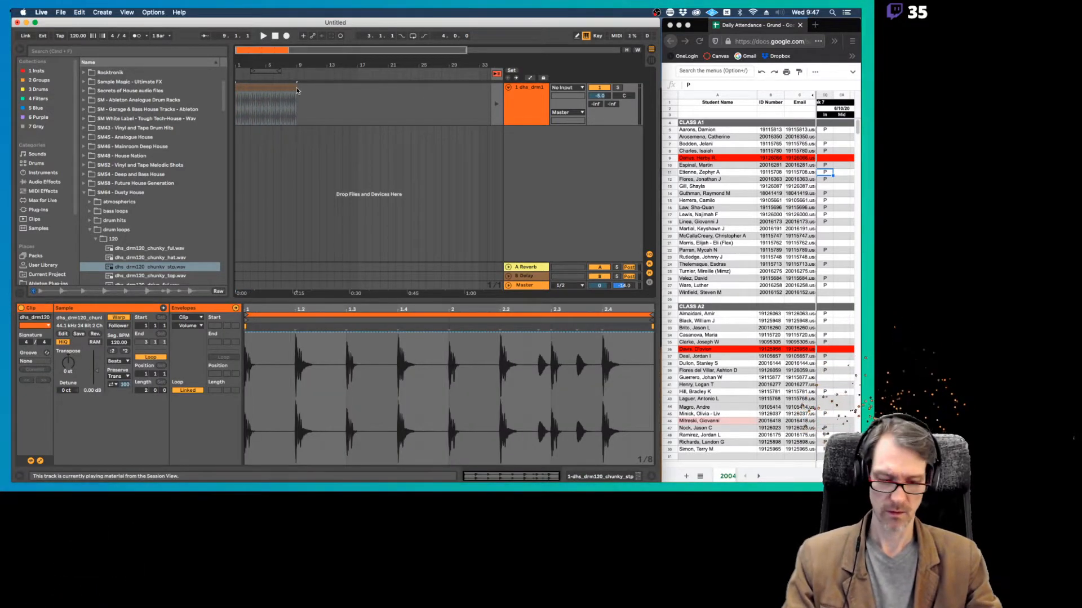
key("super+l")
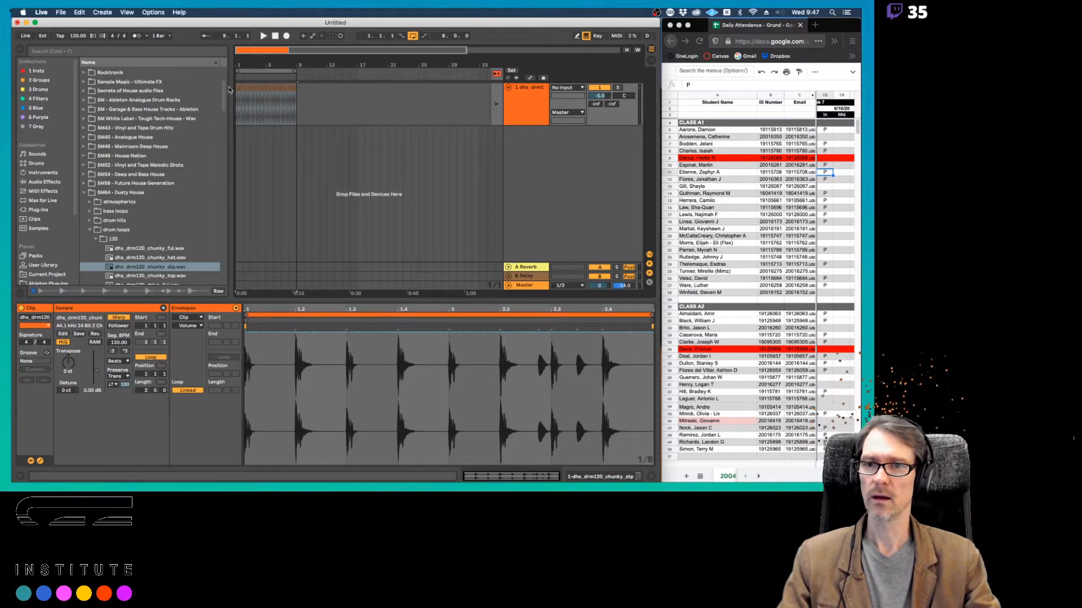
Narrow the browser, make the drum loop track taller in the Arrangement, and select and play its 8-bar clip
mouse_move(227, 86)
left_mouse_down()
mouse_move(192, 84)
mouse_move(215, 83)
left_mouse_up()
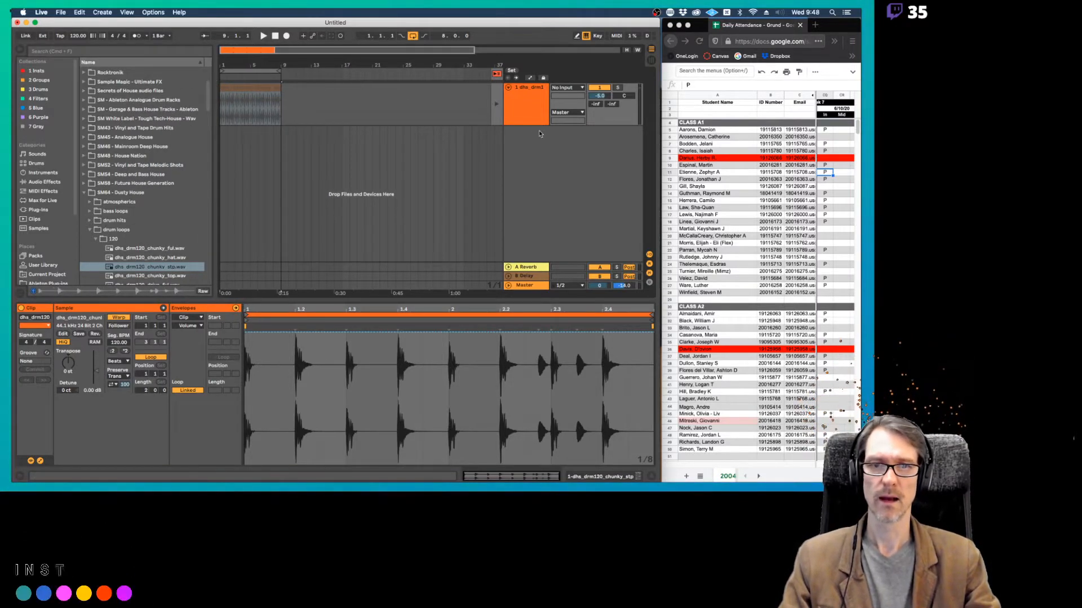
left_click_drag(555, 126, 556, 228)
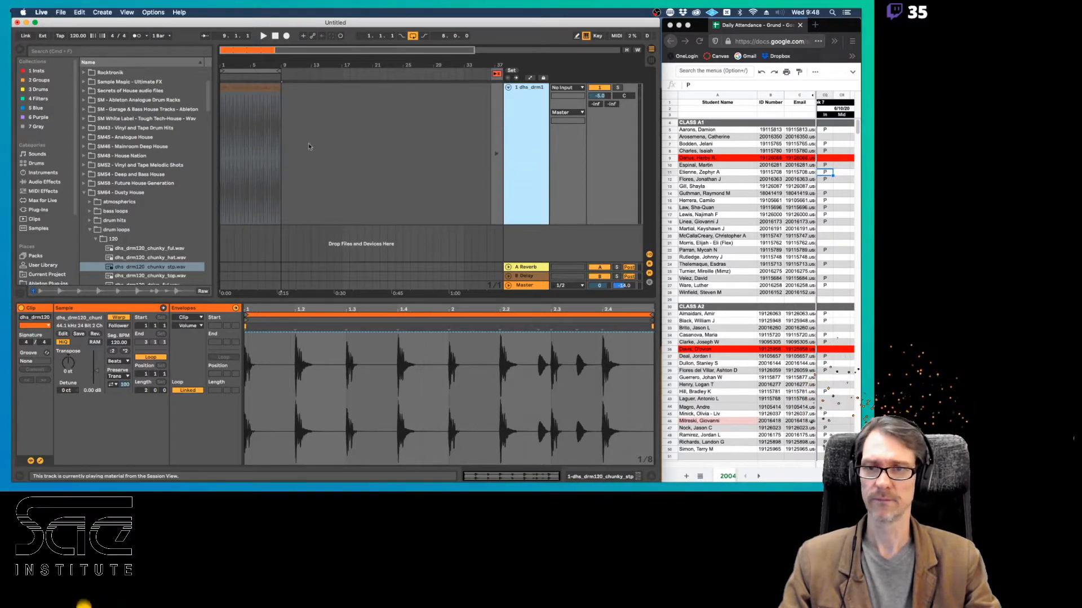
double_click(231, 68)
left_click_drag(231, 68, 227, 50)
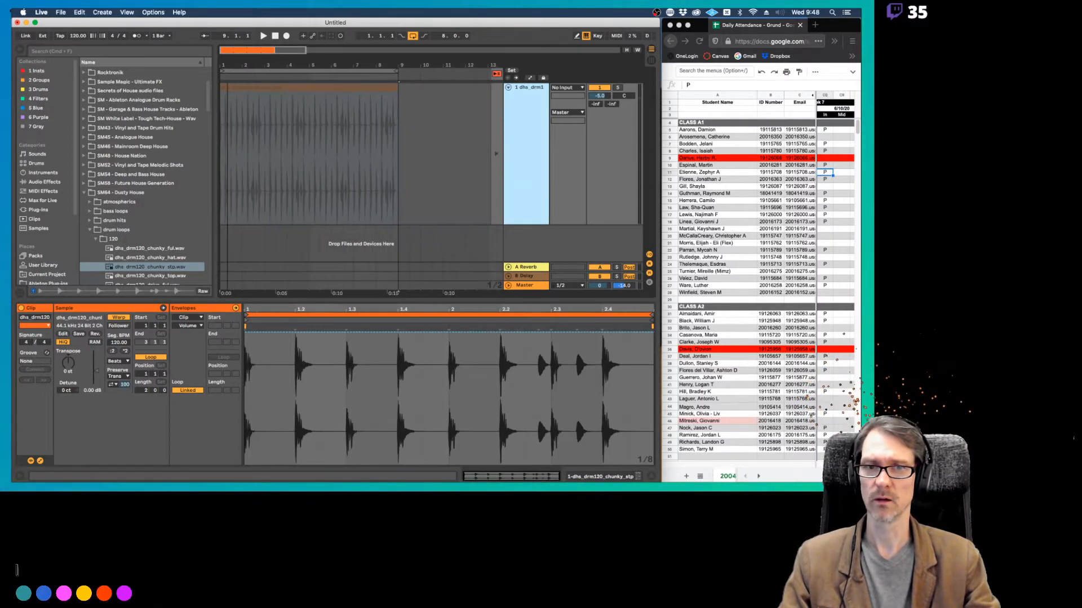
left_click(353, 107)
left_click(299, 87)
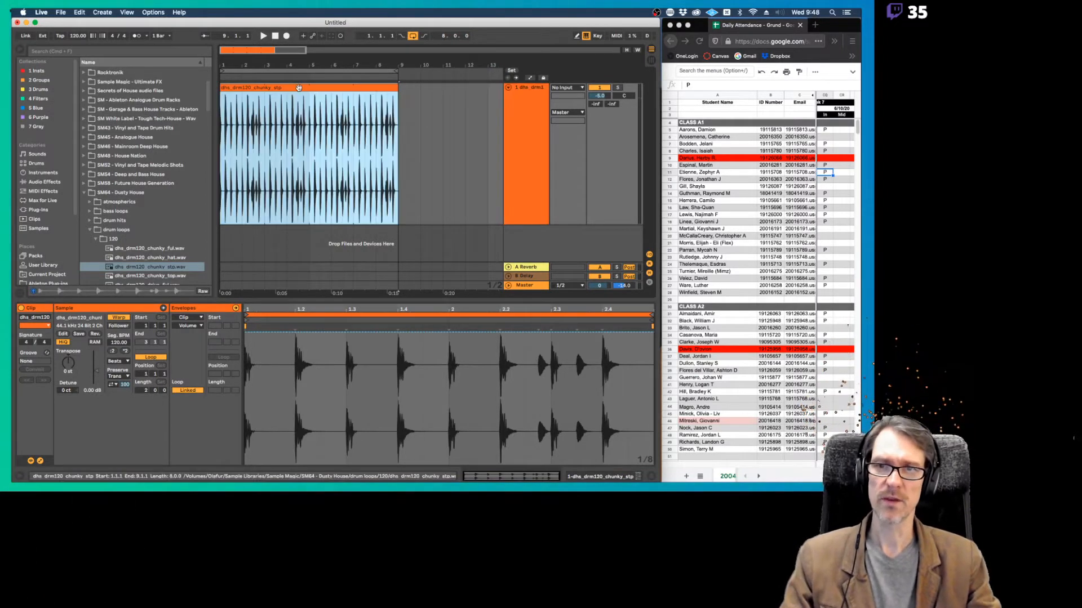
key("space")
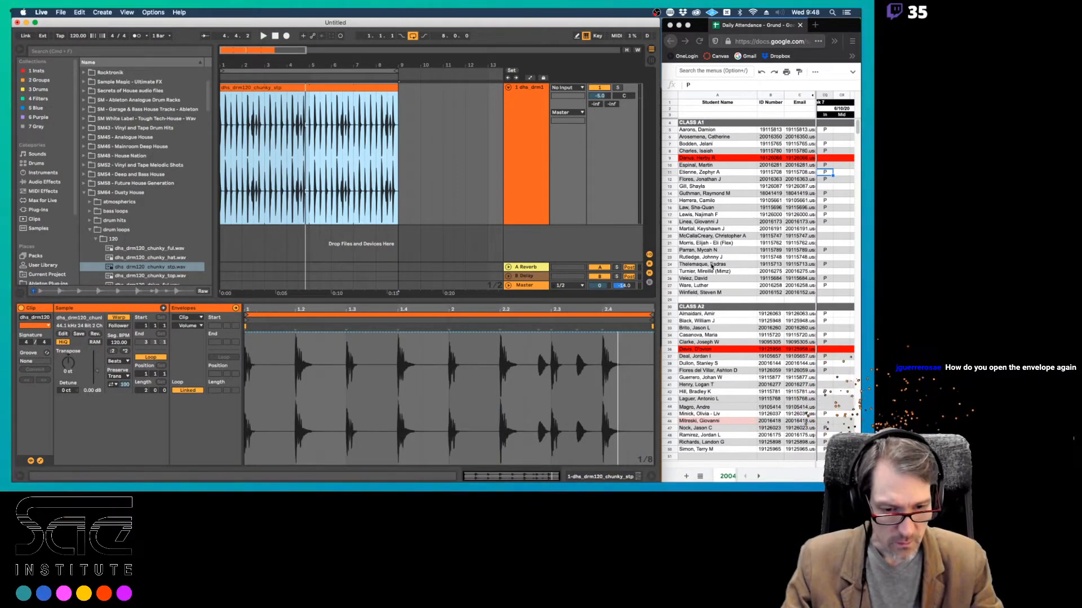
Switch to the attendance spreadsheet in Firefox and mark the Class A2 student in row 40 as present with P
left_click(822, 381)
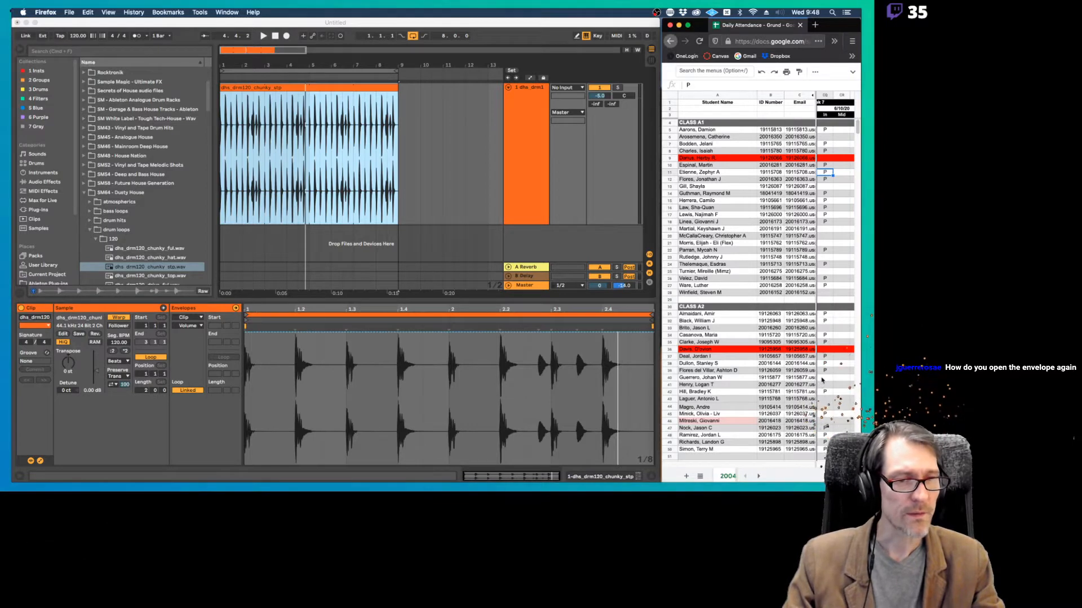
type("P")
key("Return")
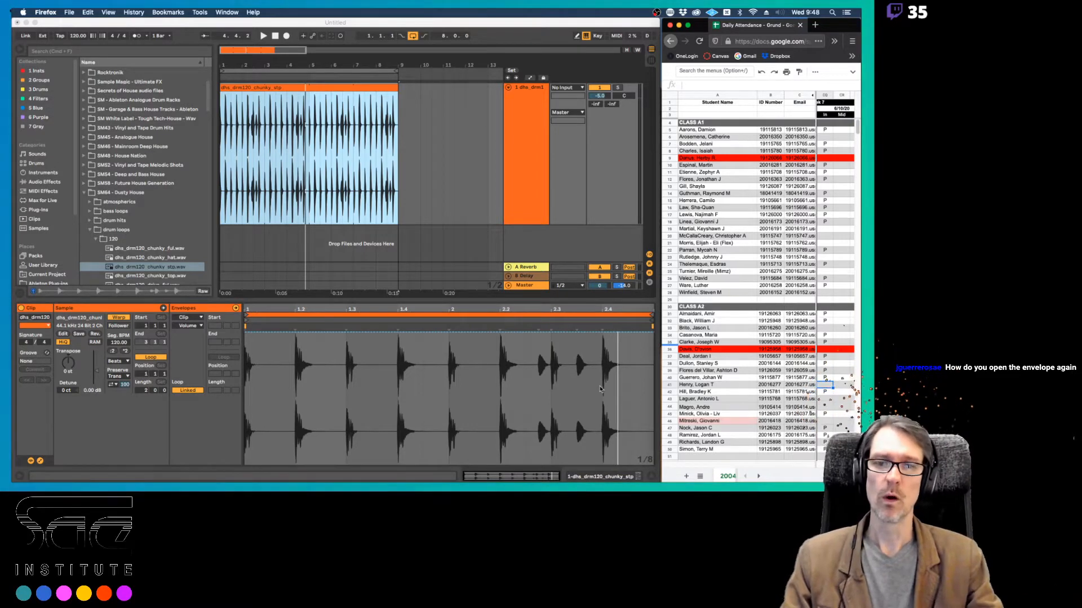
Back in Ableton Live, draw eighth-note Volume dips of varying depths across the drum loop clip and clear the envelope
type("b")
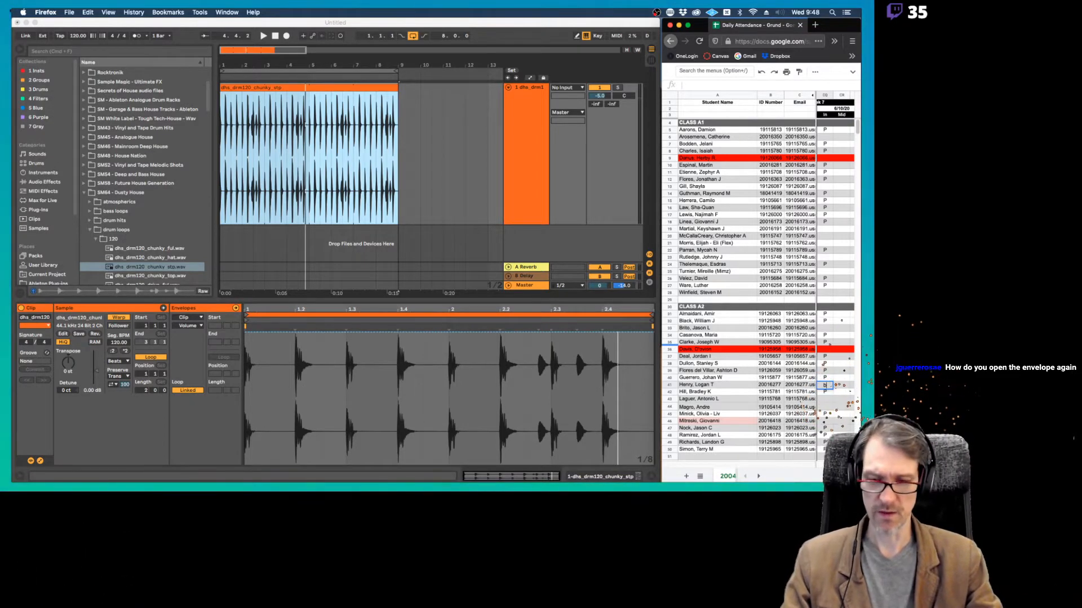
left_click(268, 402)
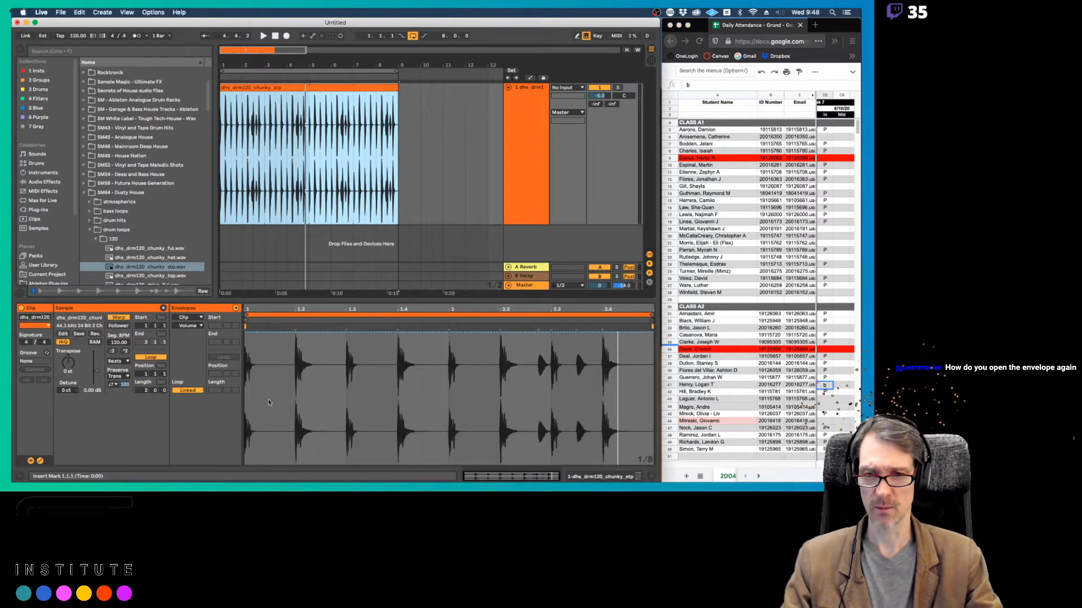
left_click(307, 411)
left_click(384, 384)
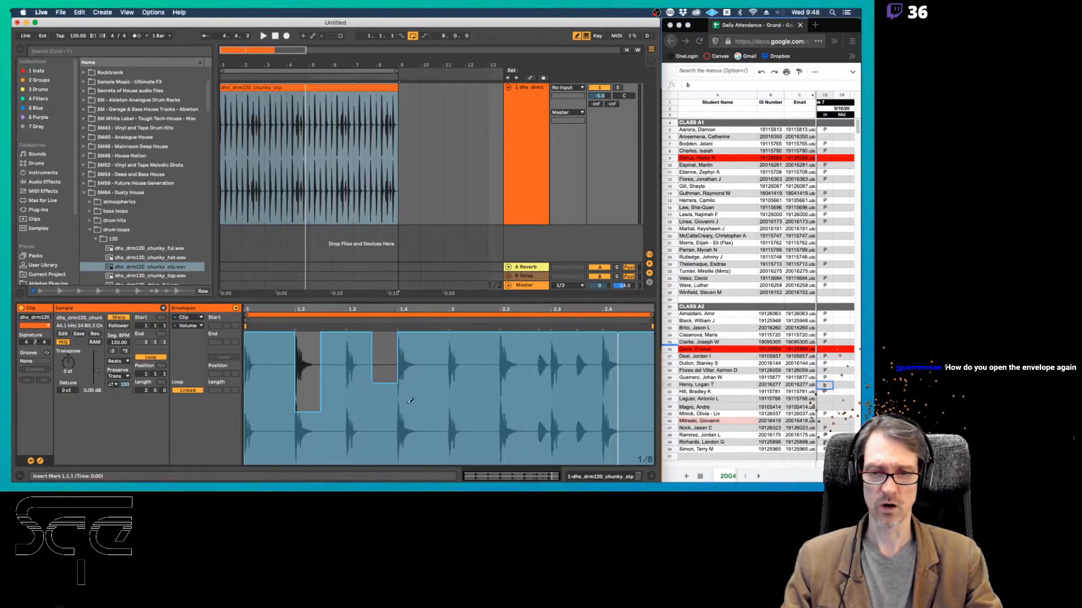
left_click(436, 419)
left_click(487, 385)
mouse_move(544, 397)
left_mouse_down()
mouse_move(580, 418)
mouse_move(635, 369)
left_mouse_up()
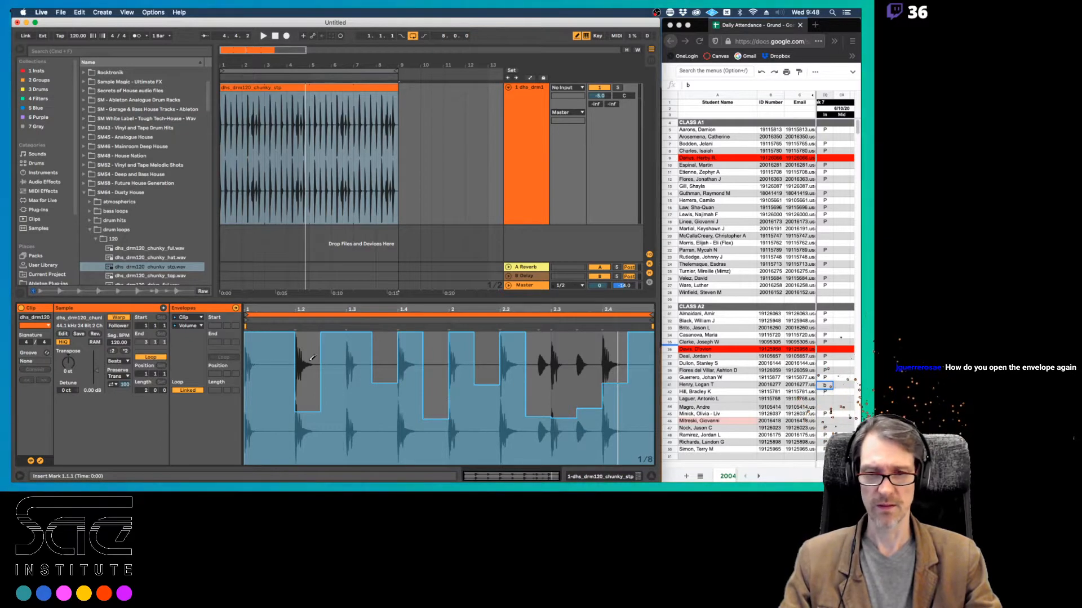
mouse_move(311, 357)
left_mouse_down()
mouse_move(251, 366)
mouse_move(270, 391)
mouse_move(382, 357)
left_mouse_up()
key("b")
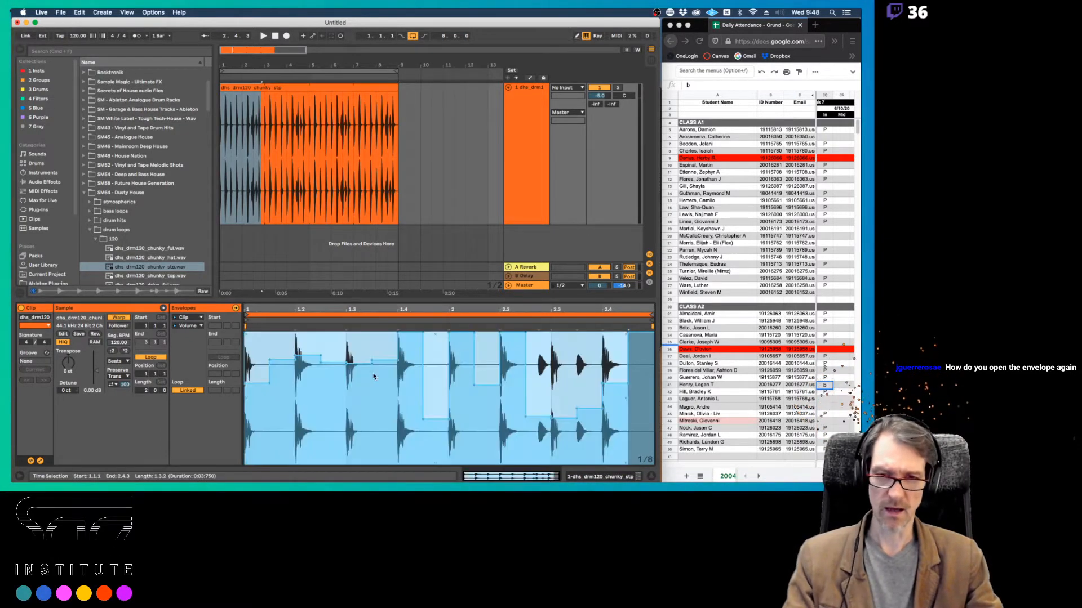
key("Delete")
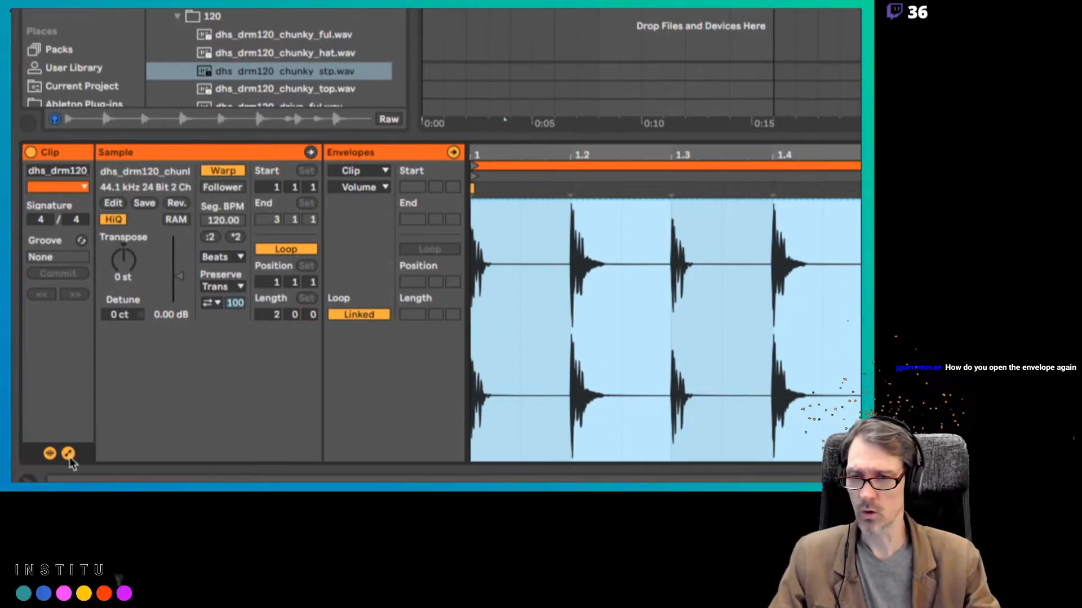
Hide and reshow the drum loop clip's Envelopes box several times to demonstrate opening it, leaving it shown
left_click(68, 455)
left_click(69, 455)
left_click(69, 456)
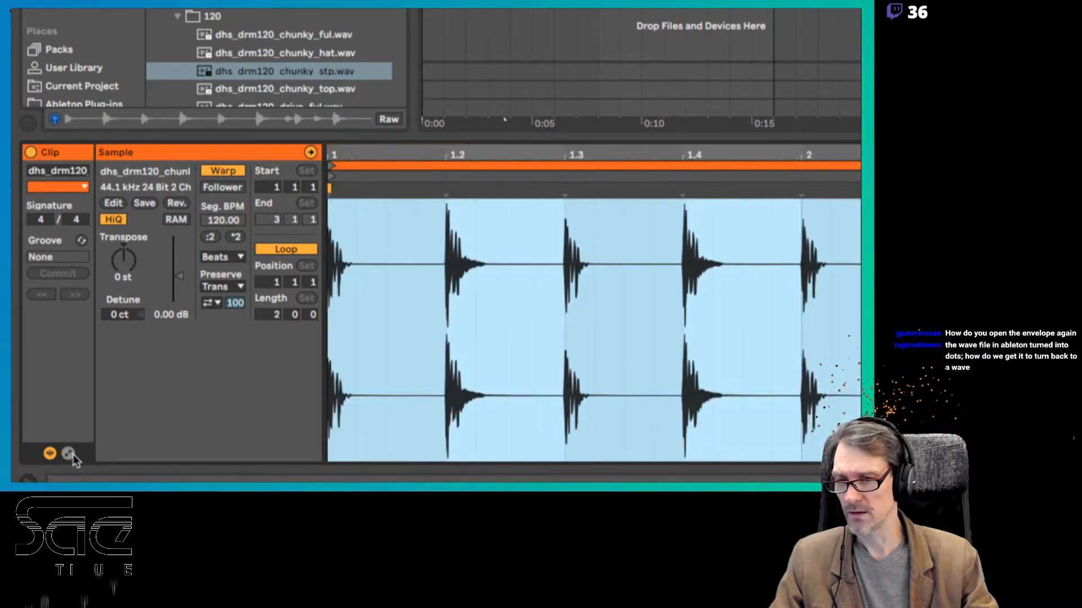
left_click(69, 455)
left_click(68, 455)
left_click(69, 456)
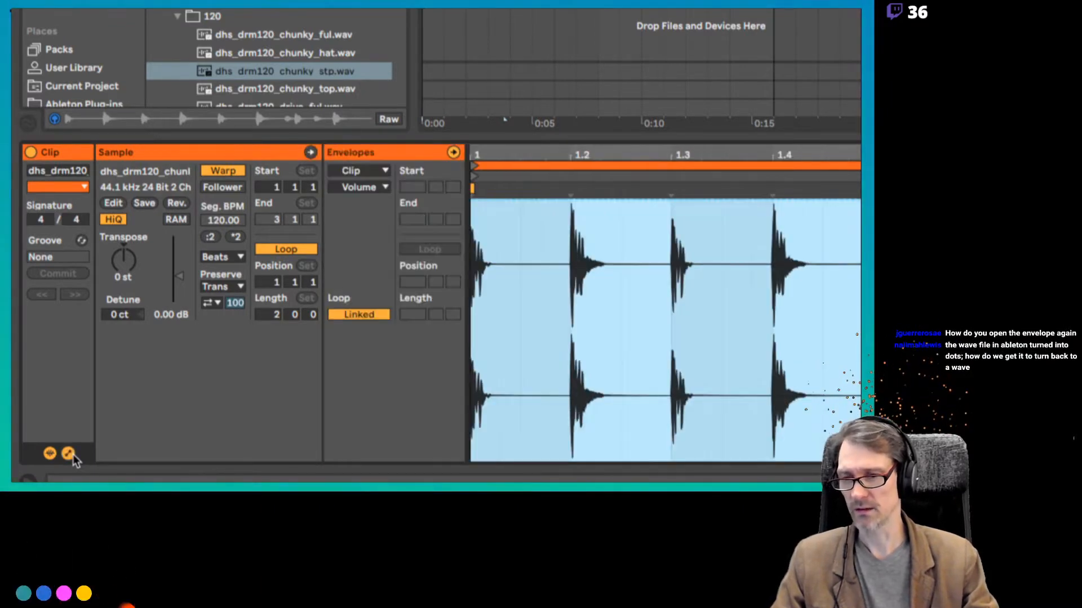
left_click(69, 455)
left_click(69, 455)
left_click(69, 456)
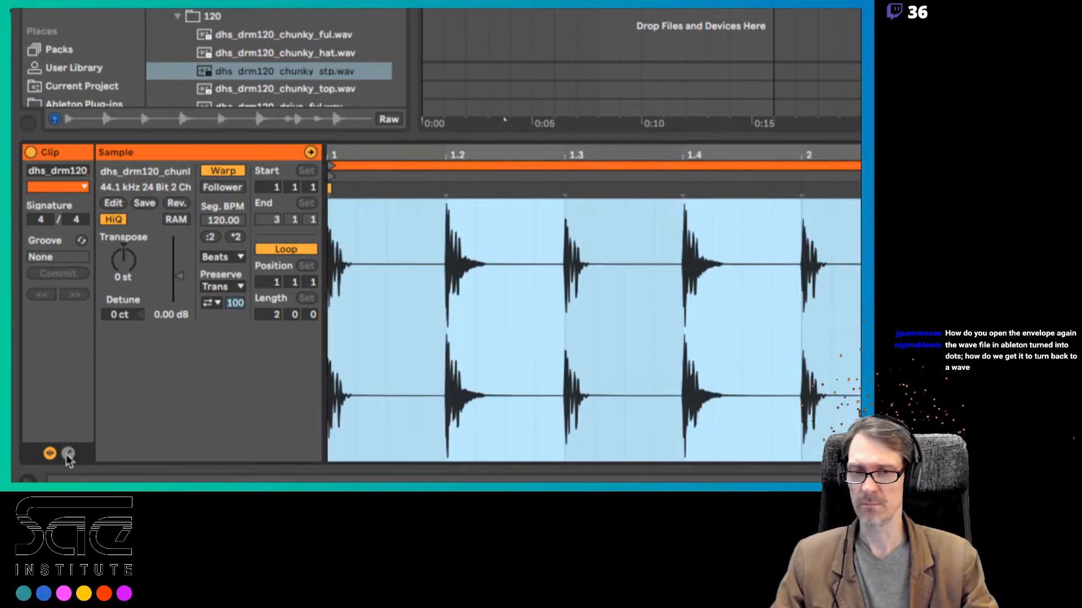
left_click(69, 455)
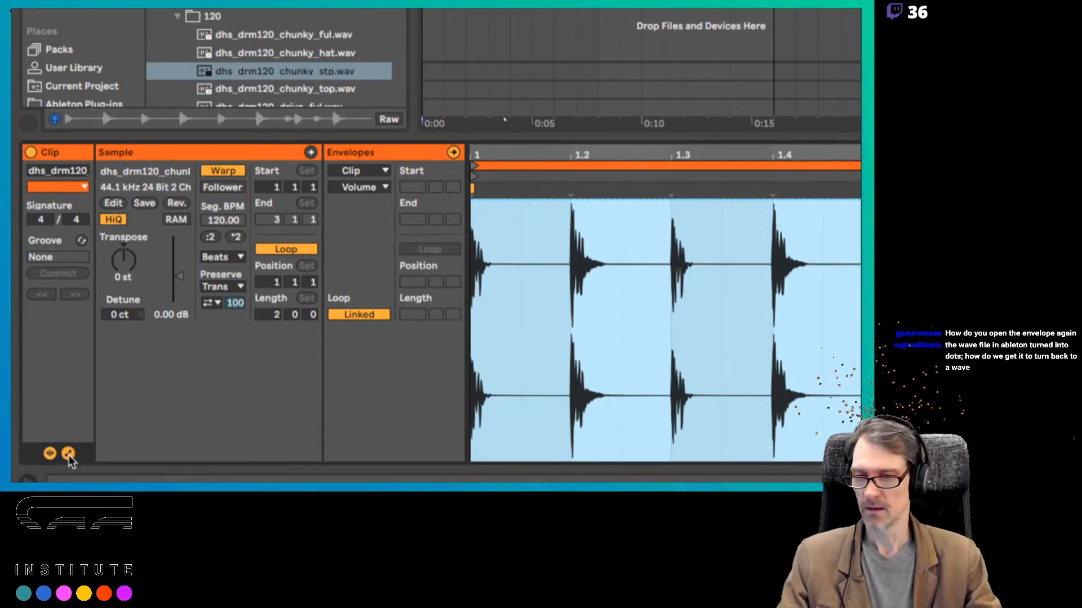
left_click(69, 455)
left_click(69, 456)
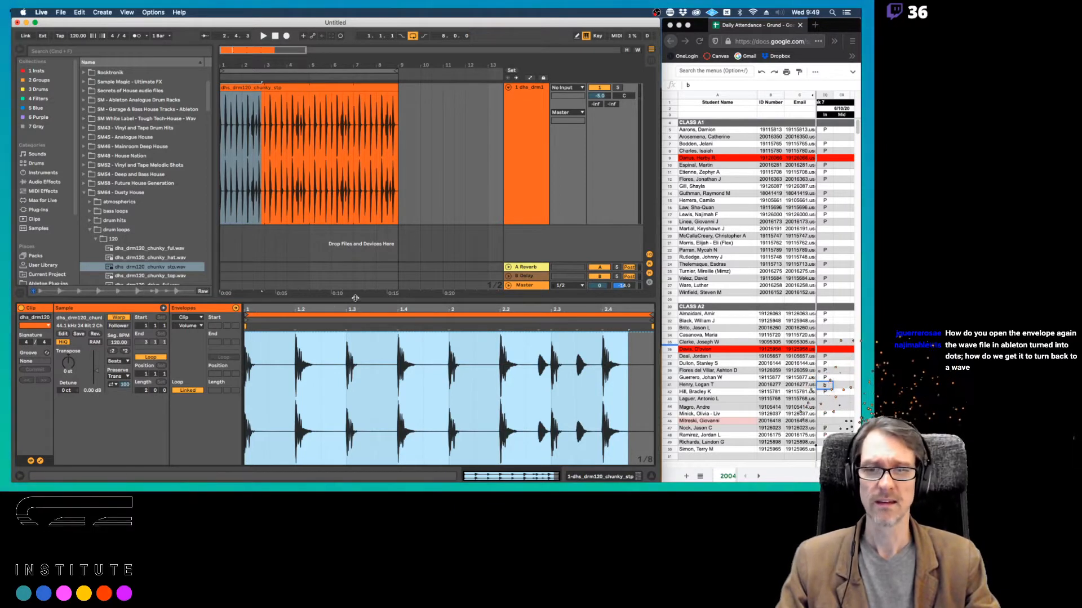
Examine the clip's waveform near beat 1.3 down to individual sample points, and return to the full two-bar view
left_click_drag(349, 309, 569, 395)
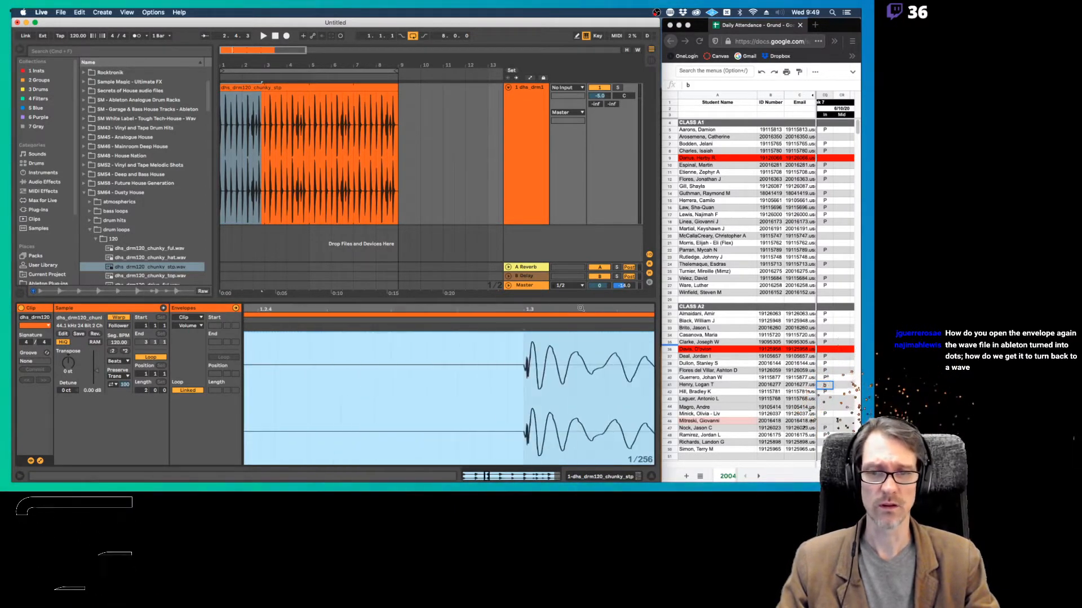
left_click_drag(539, 308, 323, 336)
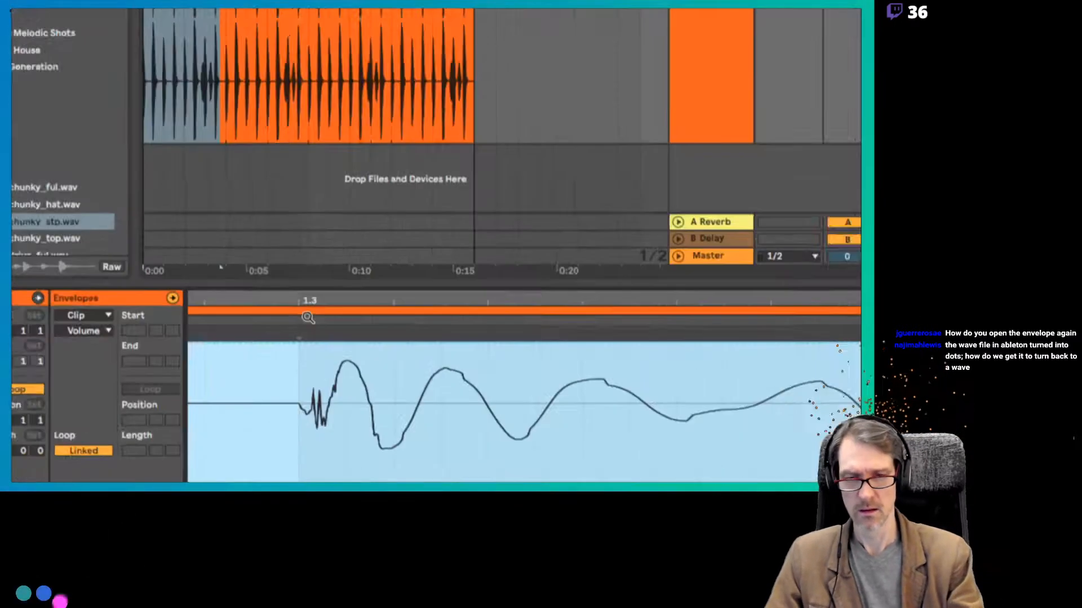
left_click_drag(326, 293, 316, 307)
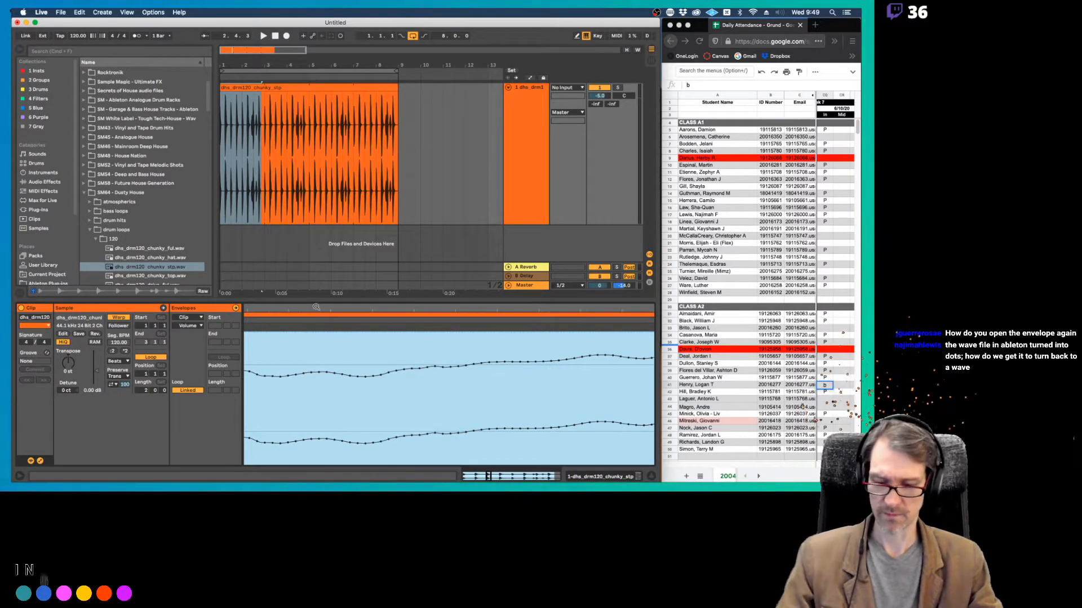
left_click(315, 346)
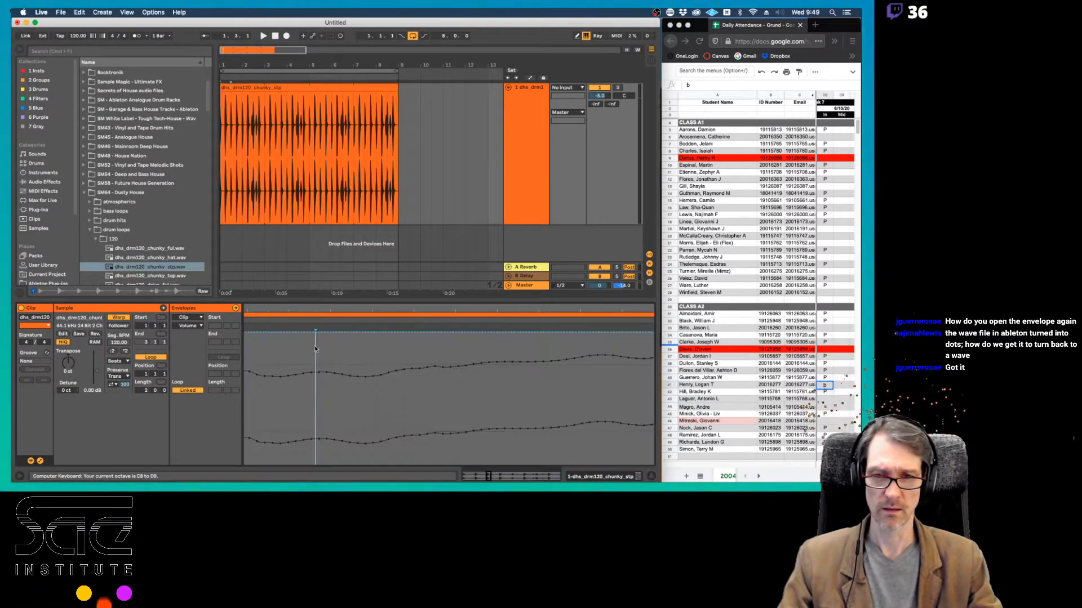
left_click_drag(316, 308, 442, 307)
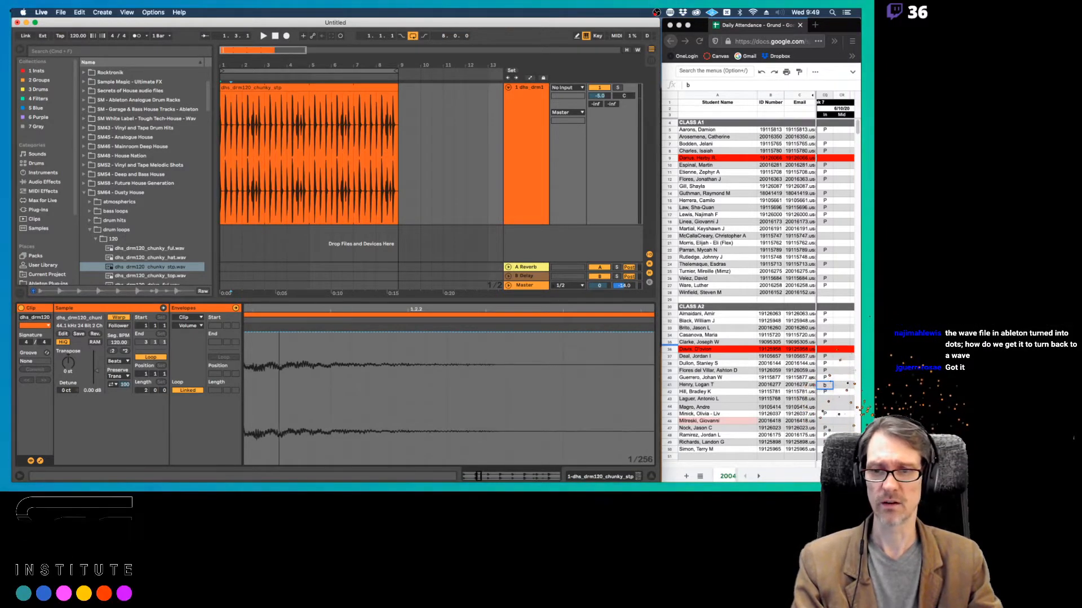
left_click_drag(304, 306, 305, 328)
left_click_drag(399, 308, 413, 253)
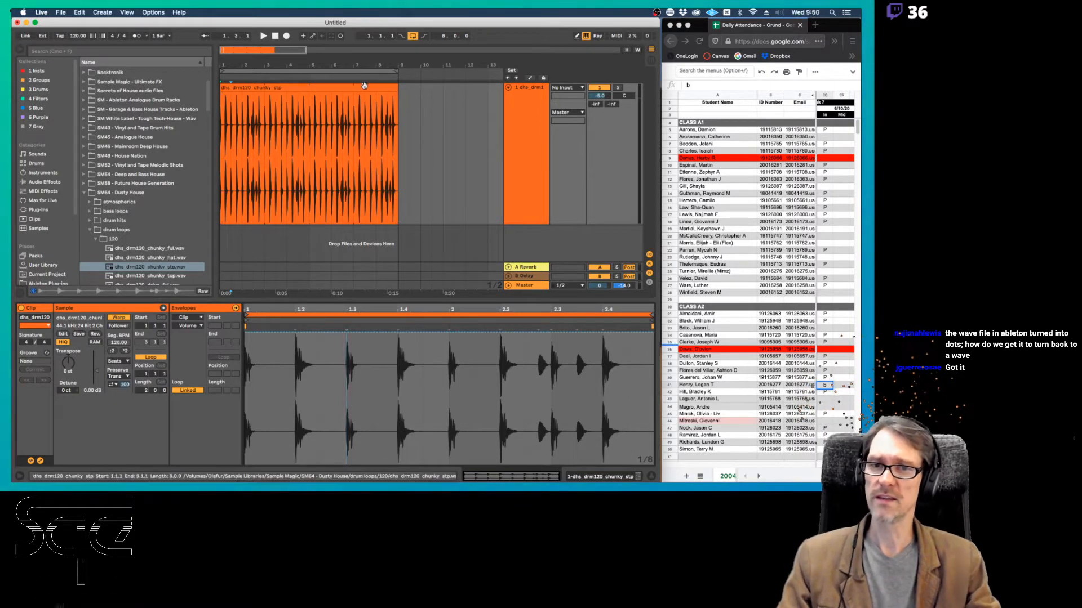
Select the arrangement's looped range from bar 1 to bar 9 and briefly play it back from the start
left_click(303, 86)
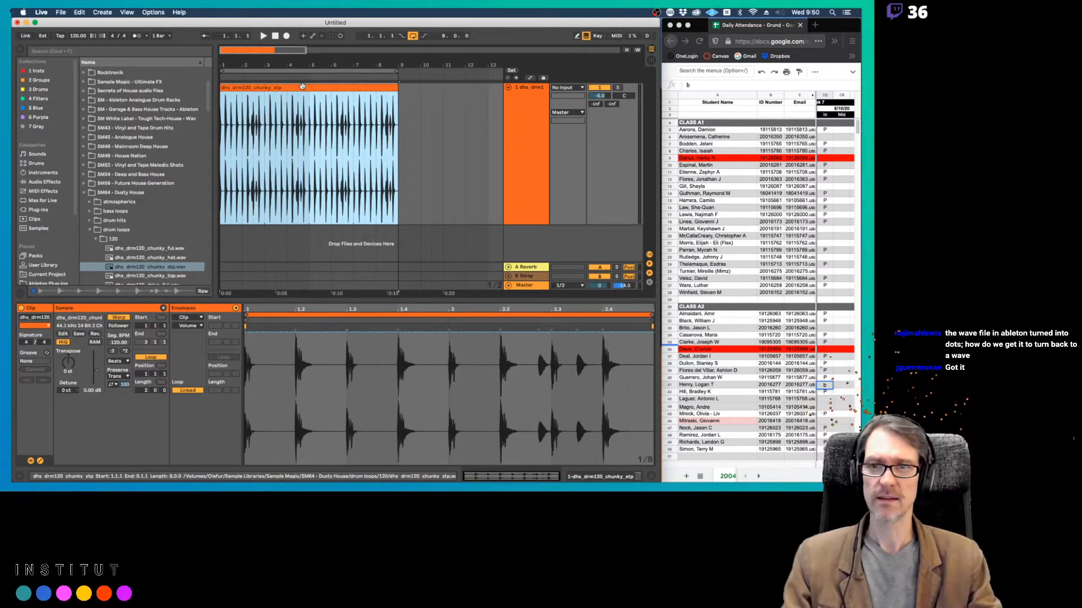
left_click(486, 120)
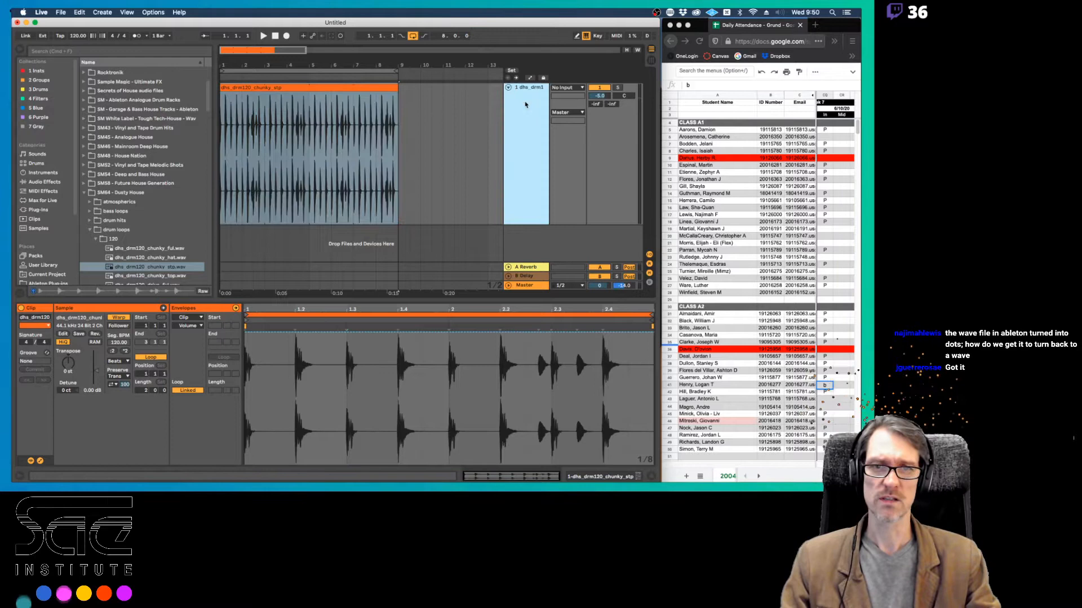
left_click(353, 69)
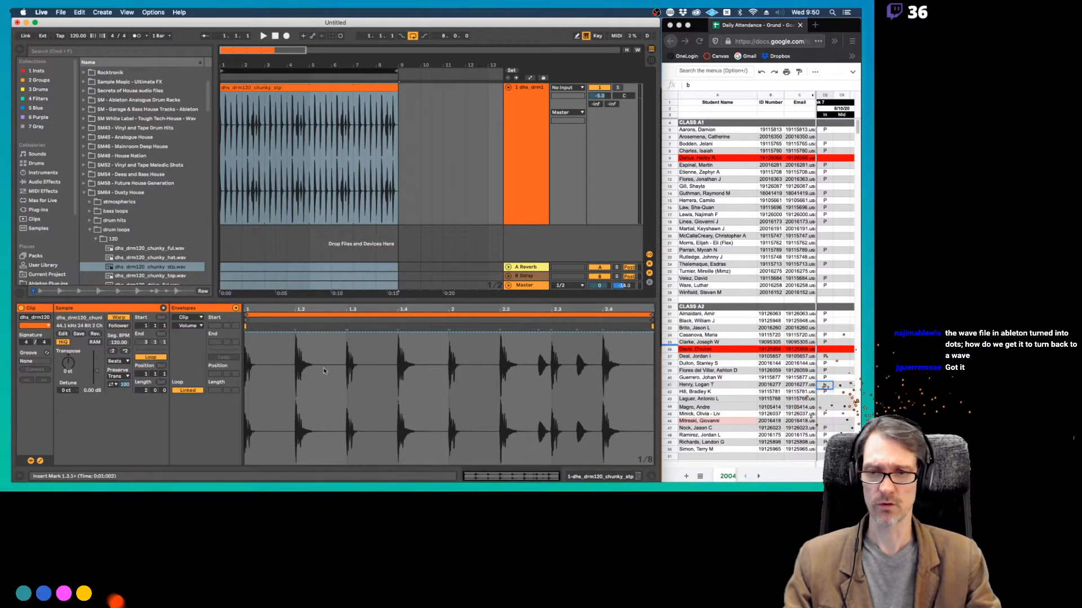
key("space")
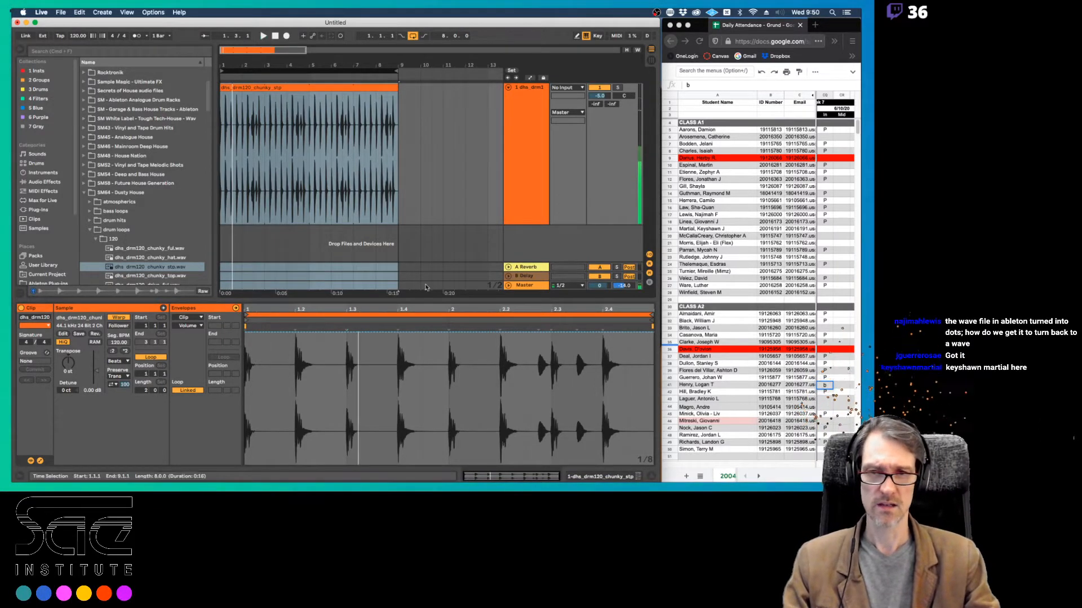
double_click(302, 88)
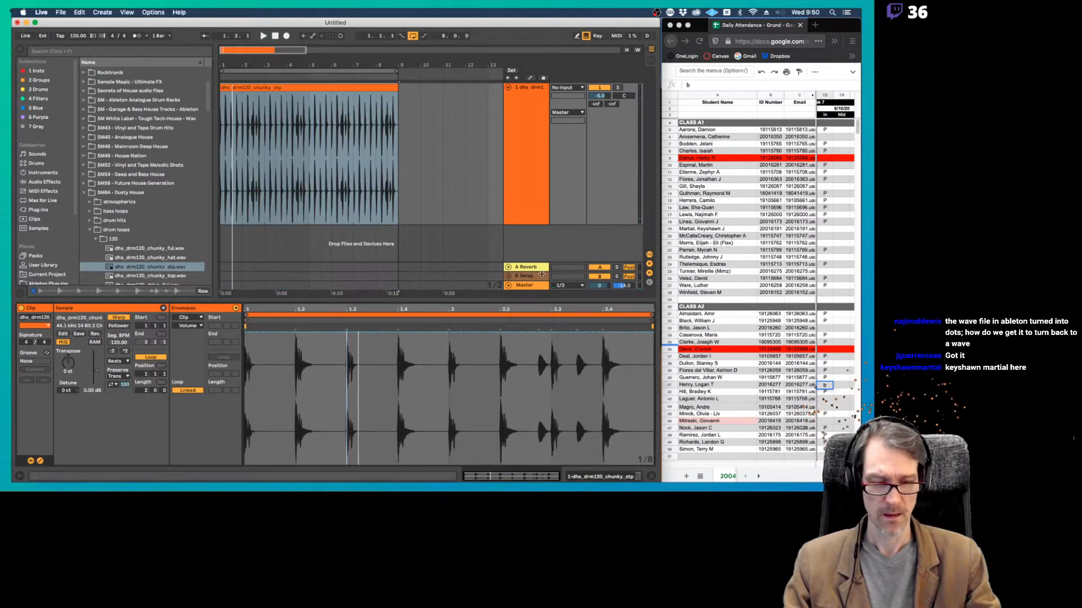
In the attendance spreadsheet, mark the class A1 student in row 19 present with P in the In column
left_click(829, 215)
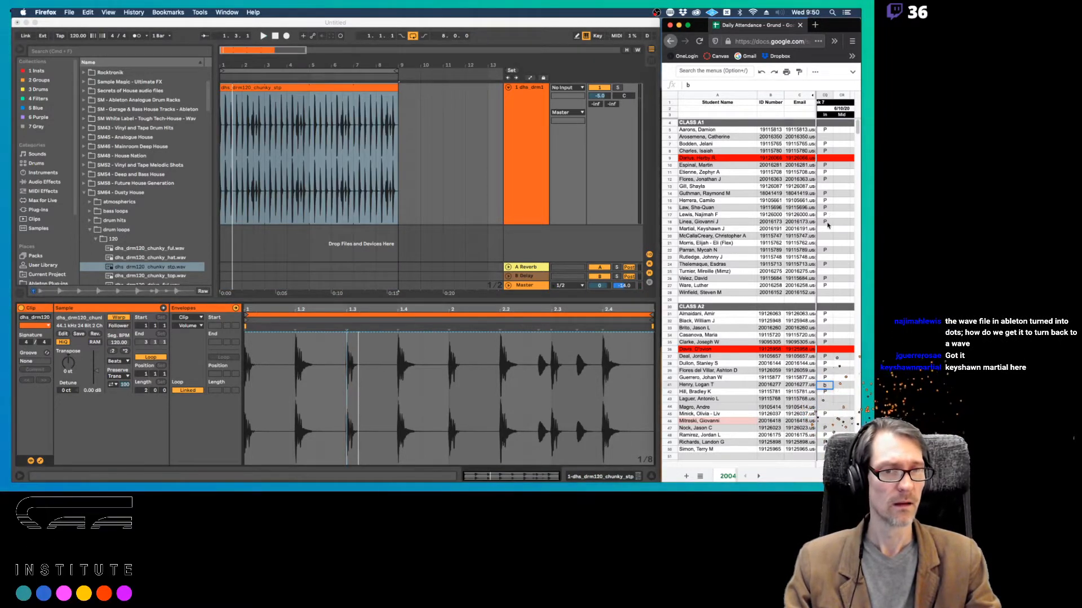
left_click(823, 228)
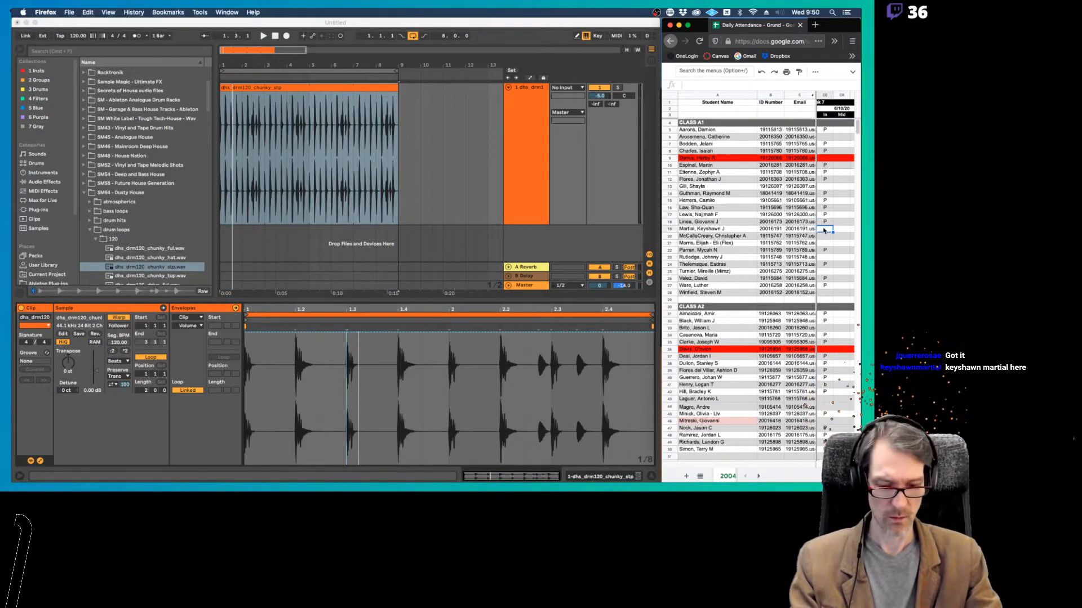
left_click(842, 236)
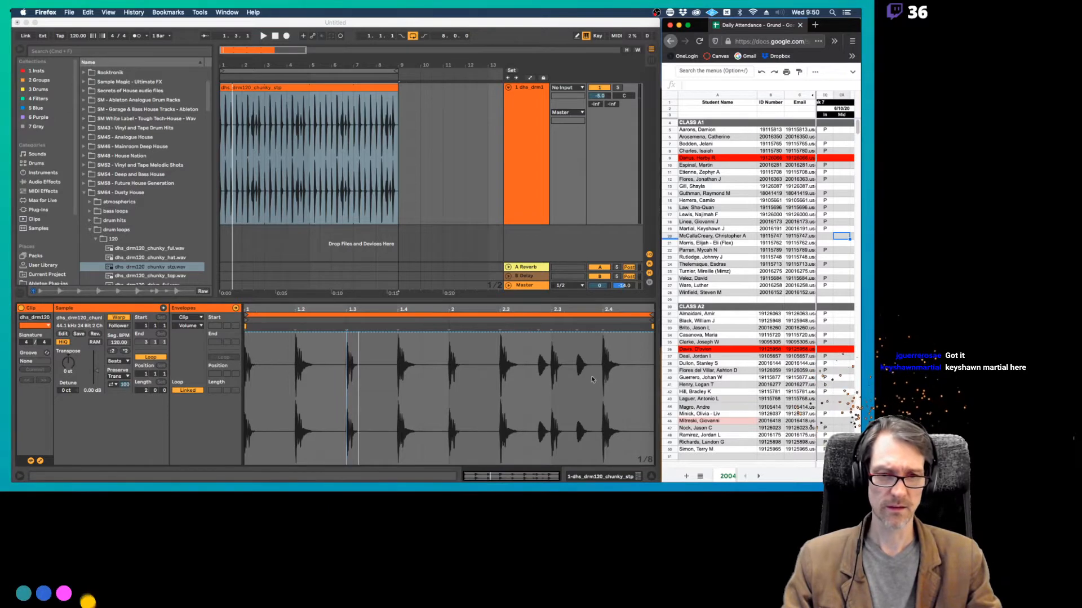
In Ableton Live, turn on Draw Mode and draw eighth-note Volume dips in the second halves of beats 2.2 and 2.3 of the clip
type("b")
left_click(538, 375)
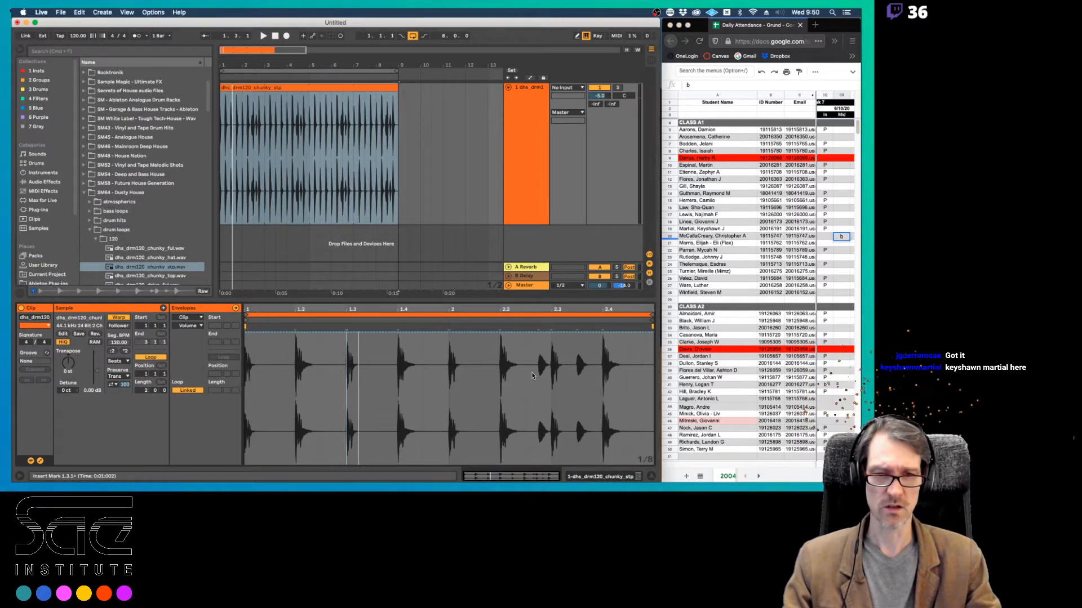
key("b")
left_click(539, 376)
left_click(589, 387)
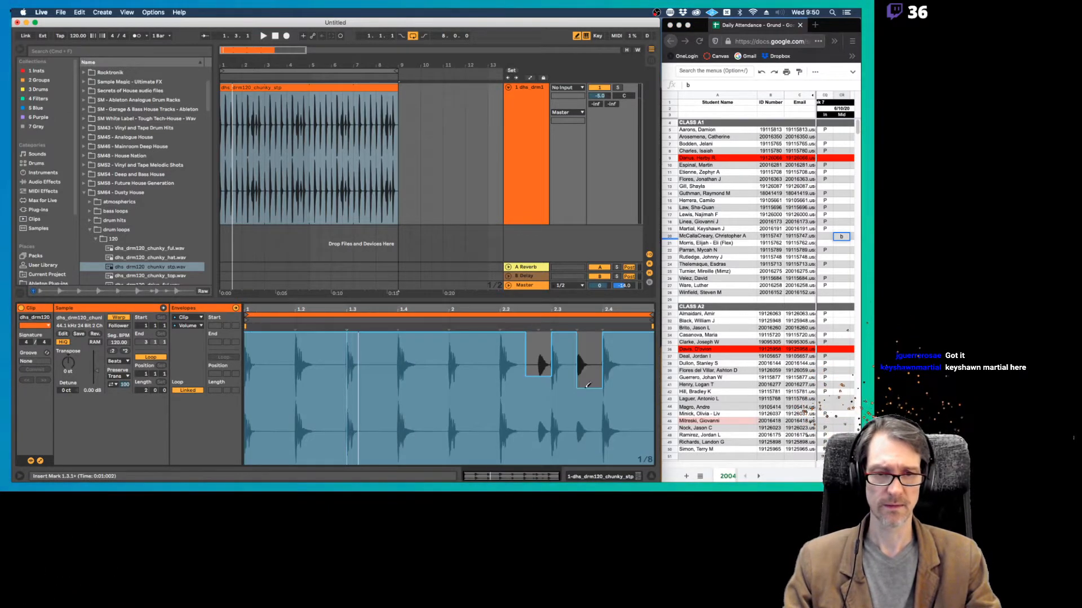
Play the loop while deepening the Volume dip in beat 2.2 and restoring the one in beat 2.3 to full level
key("space")
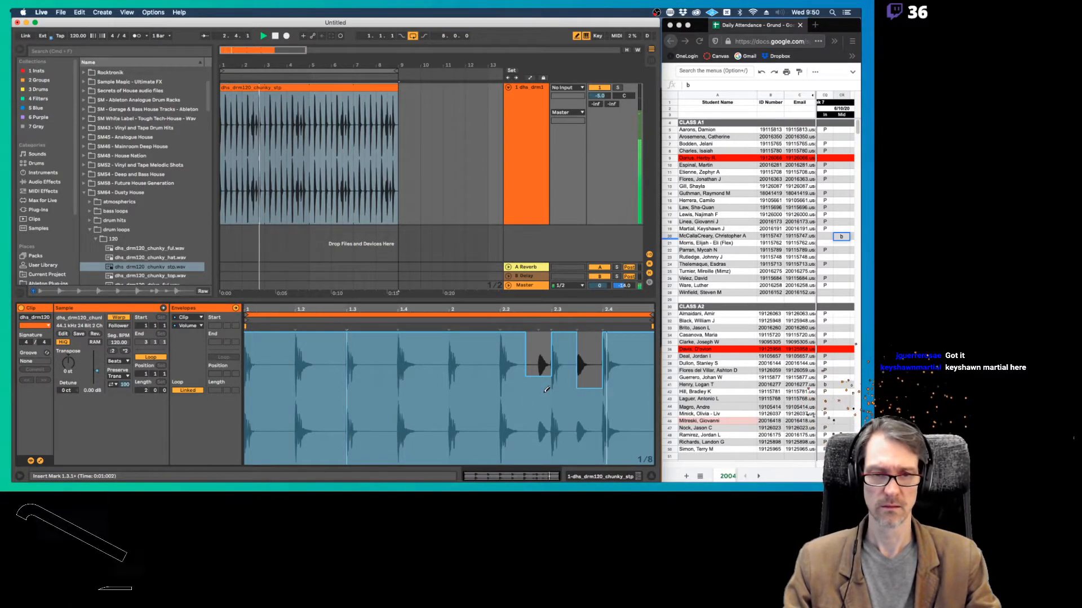
left_click_drag(546, 390, 590, 333)
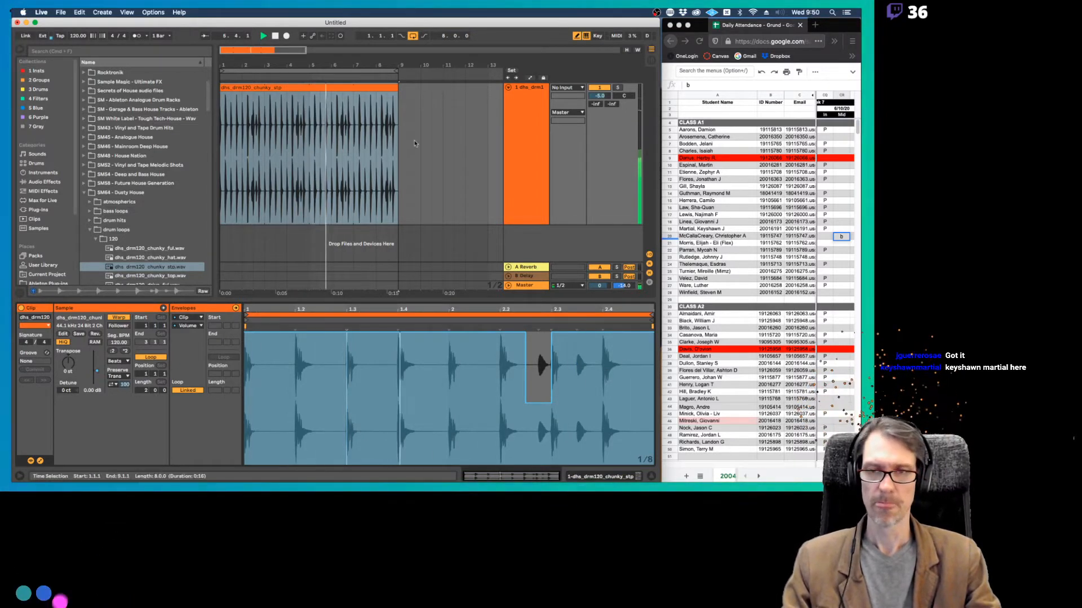
left_click(330, 92)
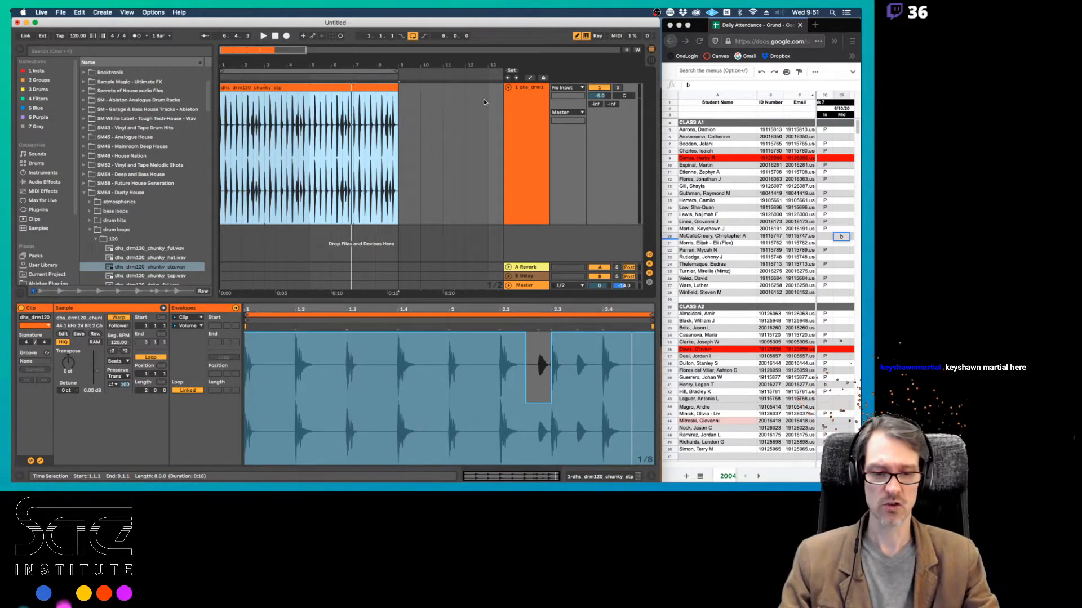
left_click(523, 110)
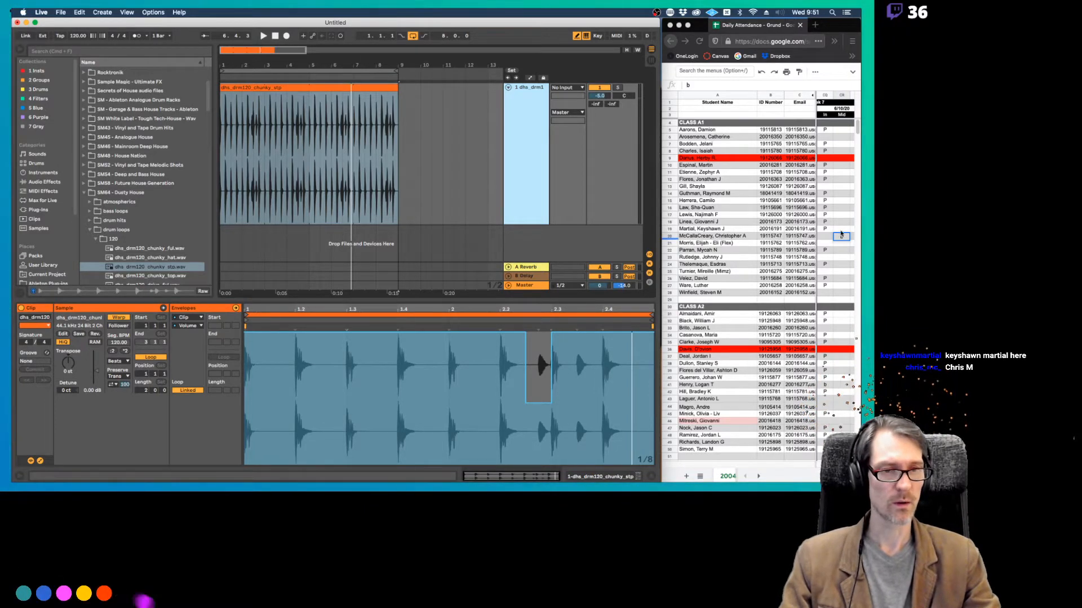
In the attendance spreadsheet, enter P in the In column for row 20 and clear the stray letter from its Mid cell
left_click(826, 238)
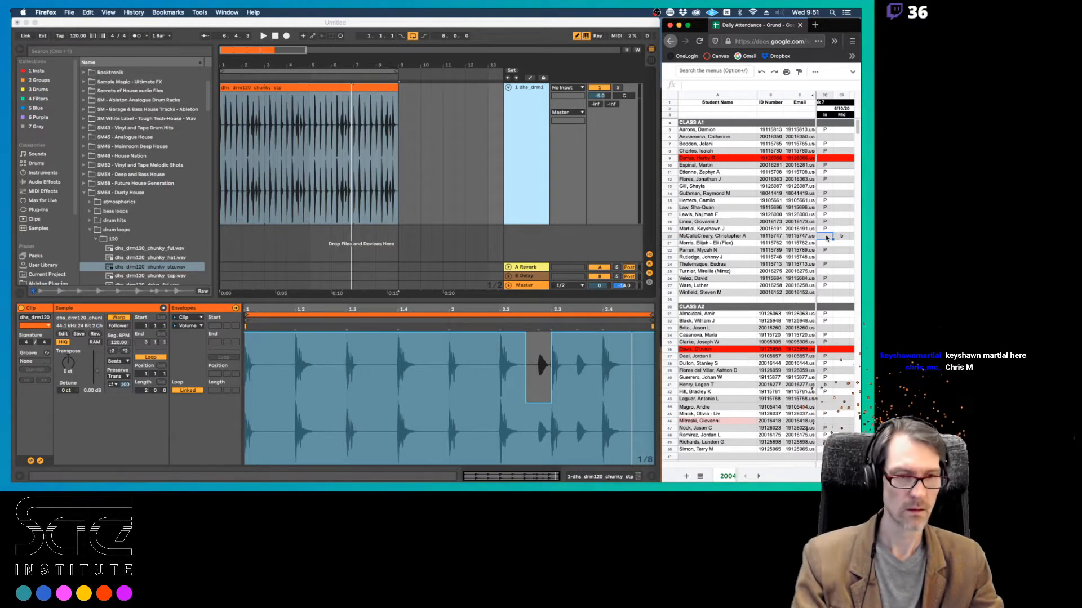
type("P")
key("Tab")
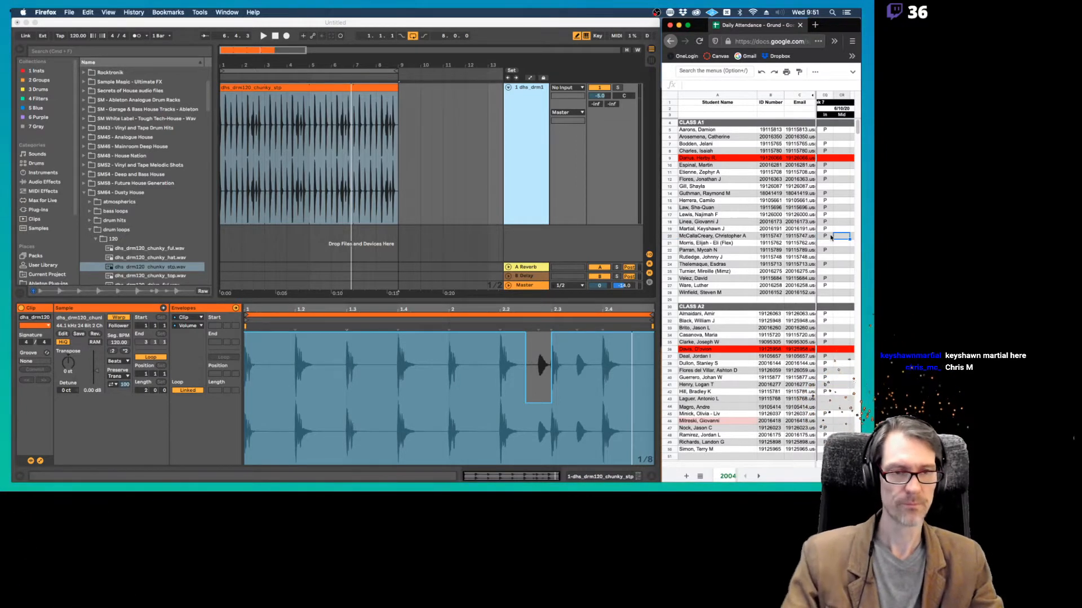
In Ableton Live, show the arrangement automation and display the drum track's Mixer Track Volume envelope
left_click(526, 43)
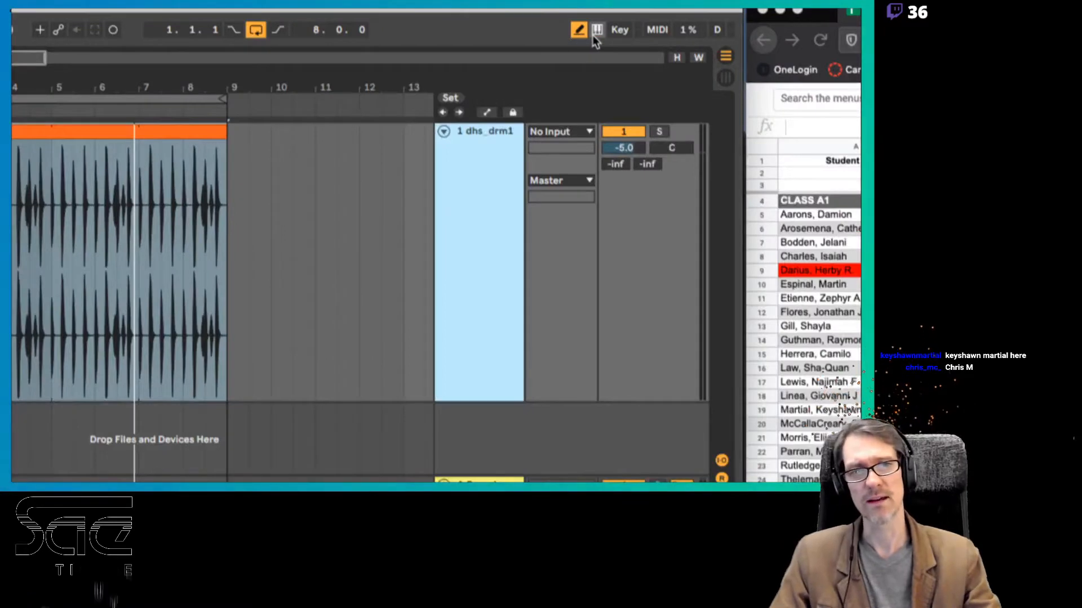
key("a")
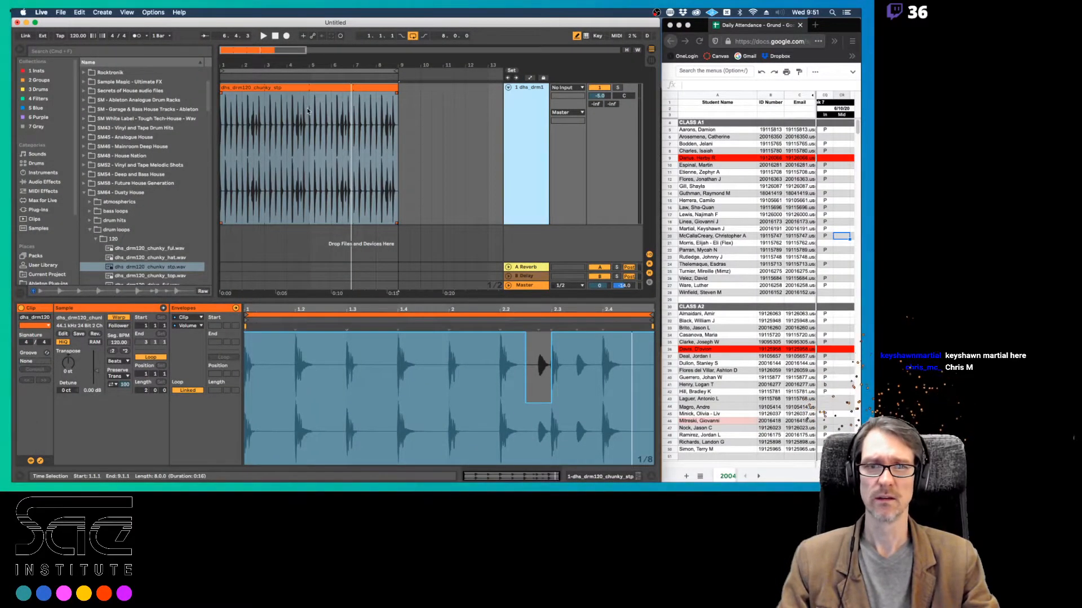
key("a")
key("a")
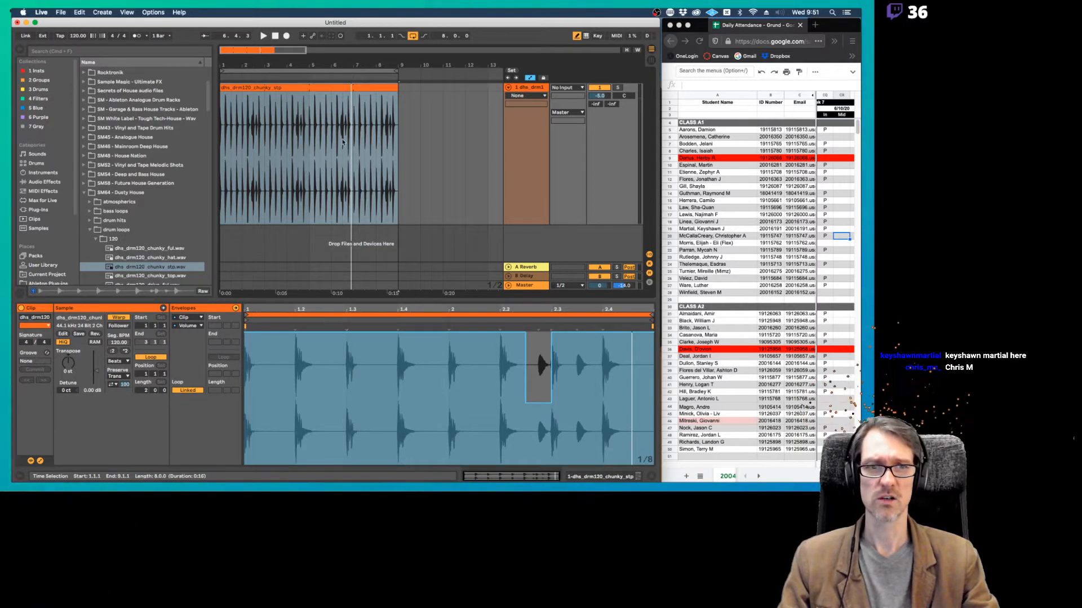
left_click(604, 99)
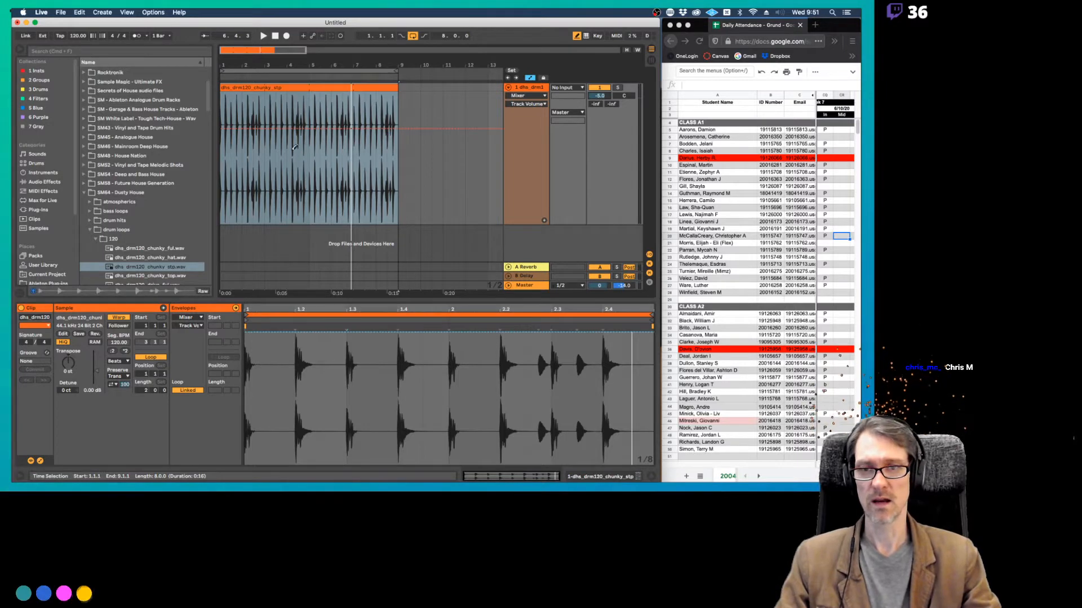
mouse_move(225, 200)
left_mouse_down()
mouse_move(333, 136)
mouse_move(393, 120)
left_mouse_up()
key("super+z")
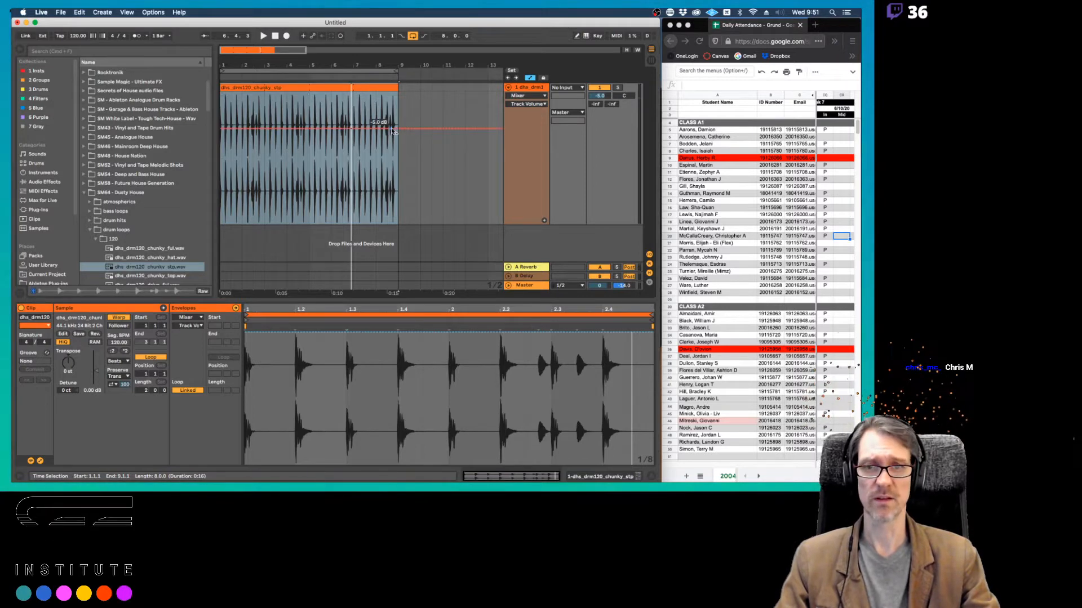
left_click(223, 128)
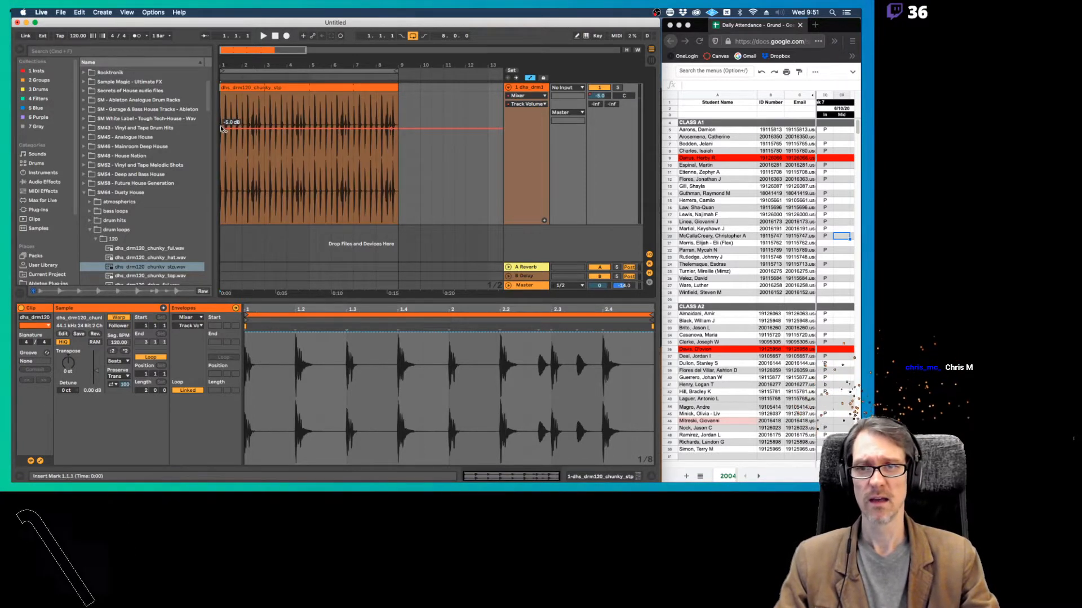
left_click_drag(222, 128, 245, 189)
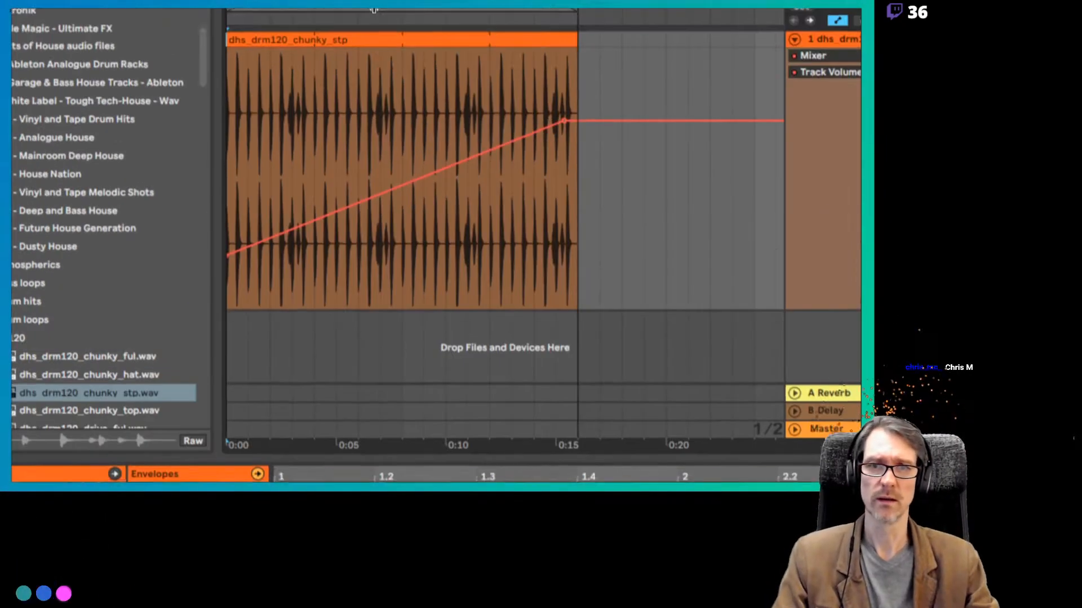
key("super+z")
key("super+z")
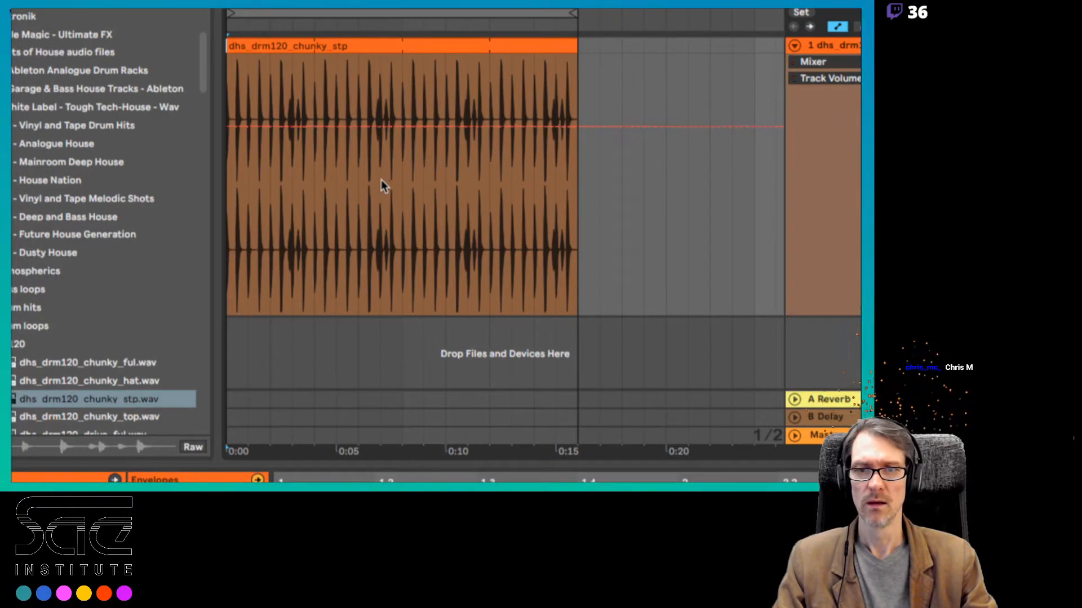
Create a Track Volume ramp rising from about -32.7 dB near bar 1 to a breakpoint at -5.0 dB around the middle of bar 8
left_click(496, 180)
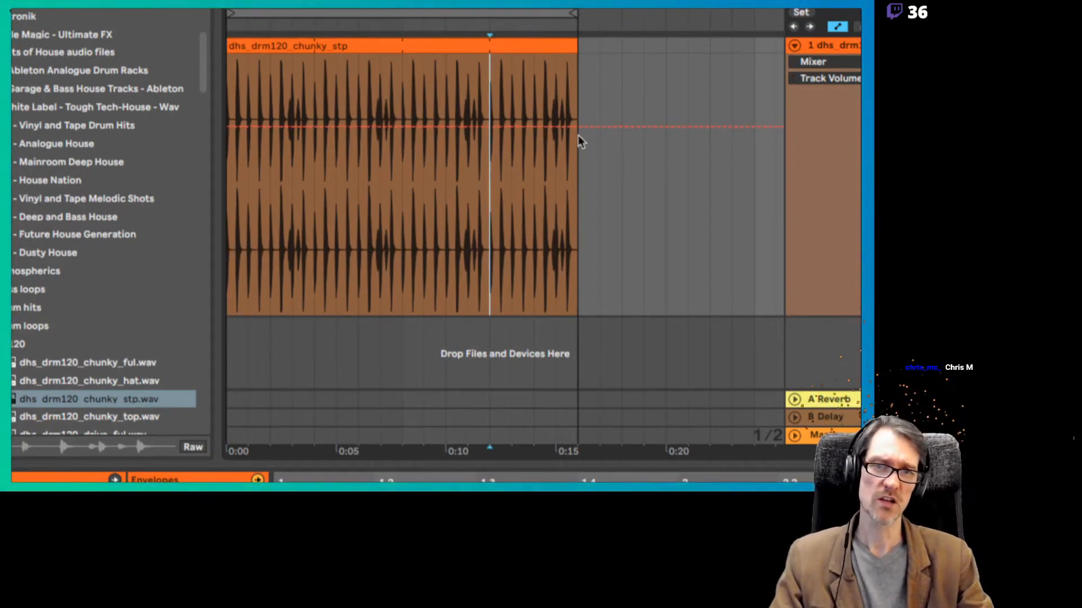
left_click(563, 127)
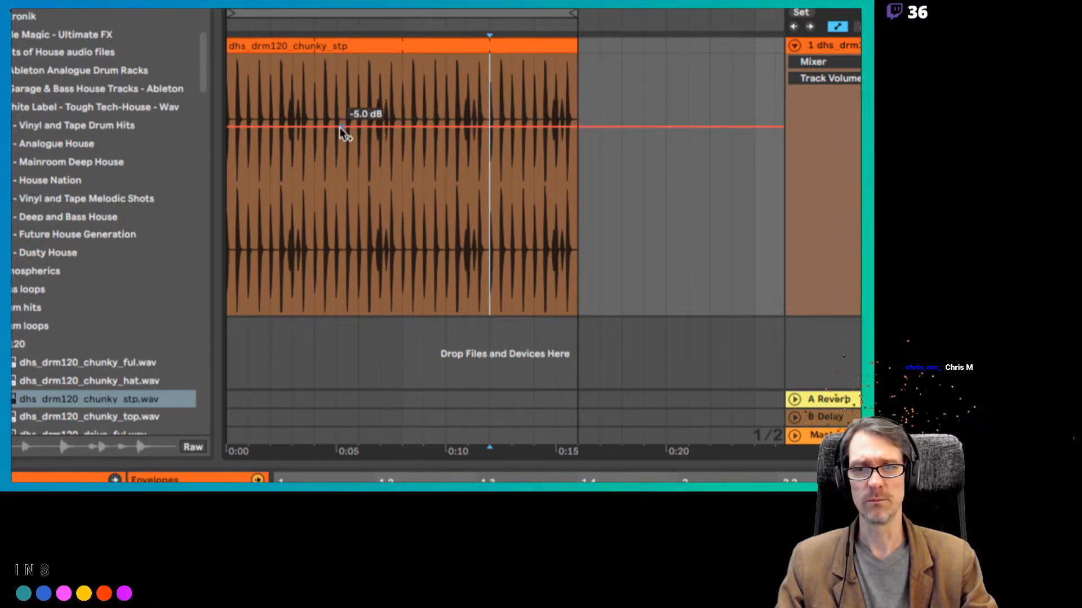
left_click(555, 126)
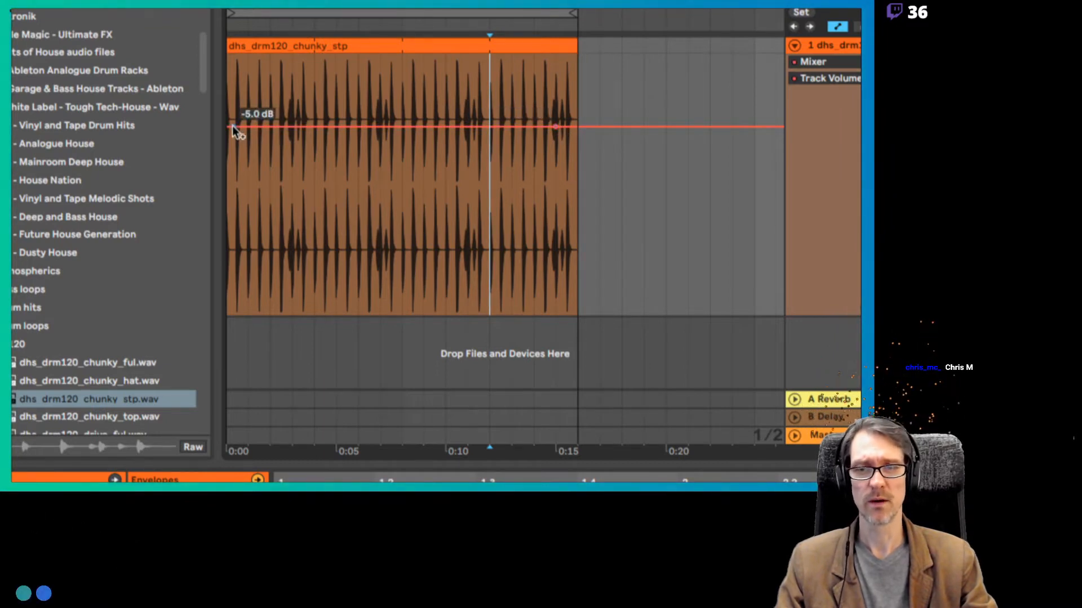
left_click_drag(233, 126, 234, 262)
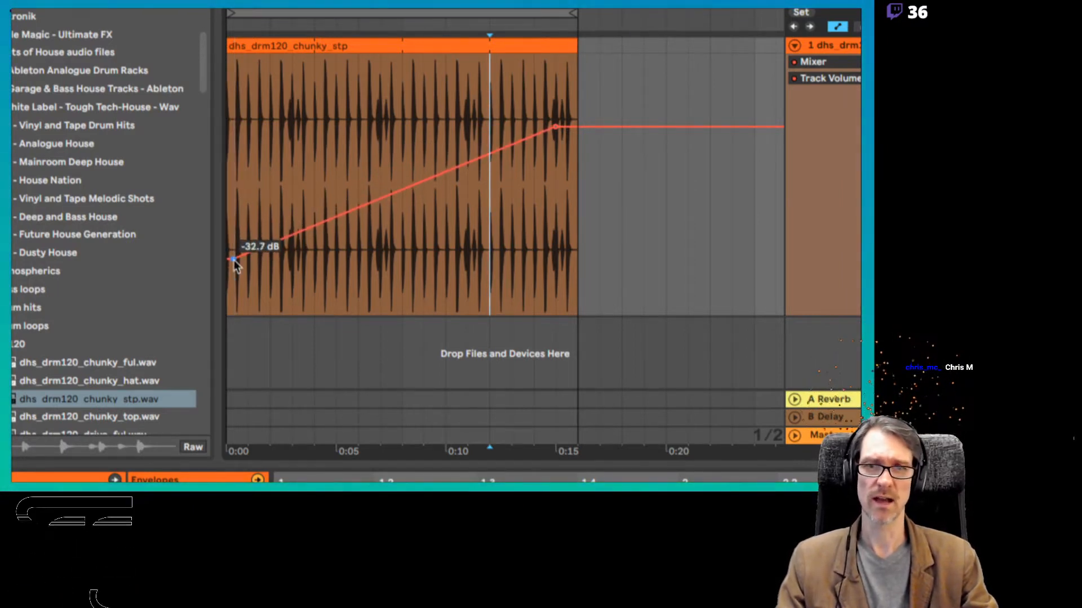
Select the looped range from bar 1 to bar 9 and play it from the start to hear the volume ramp
key("space")
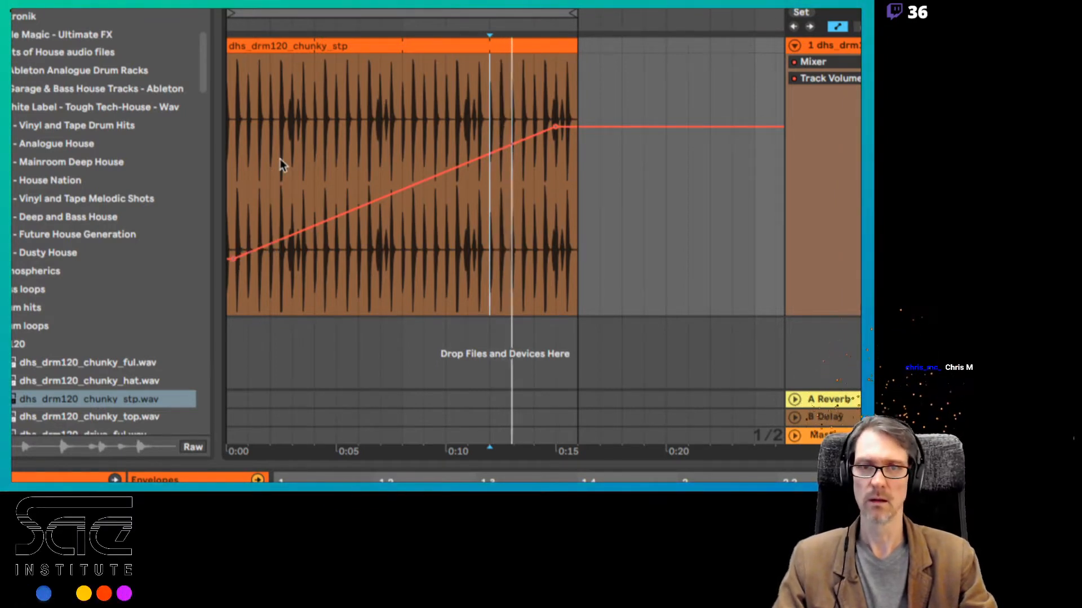
left_click(343, 13)
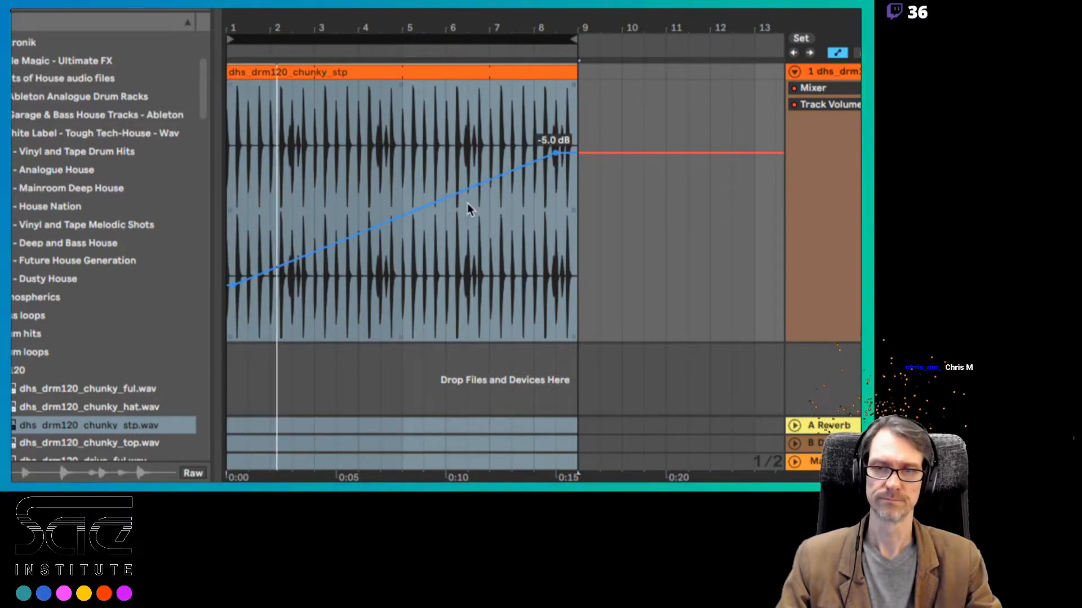
right_click(381, 43)
left_click(417, 170)
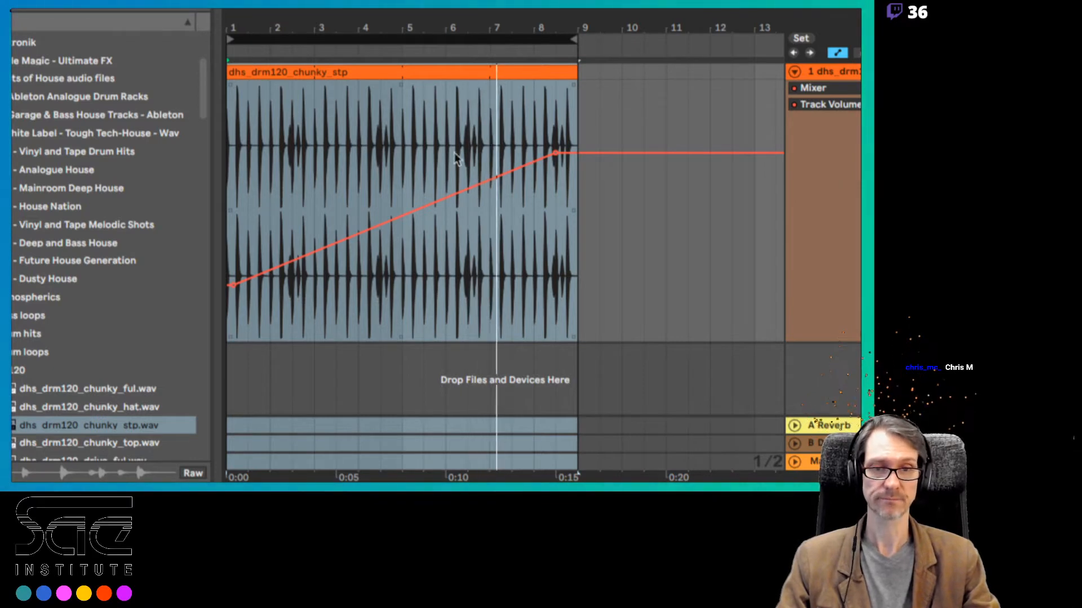
left_click(411, 175)
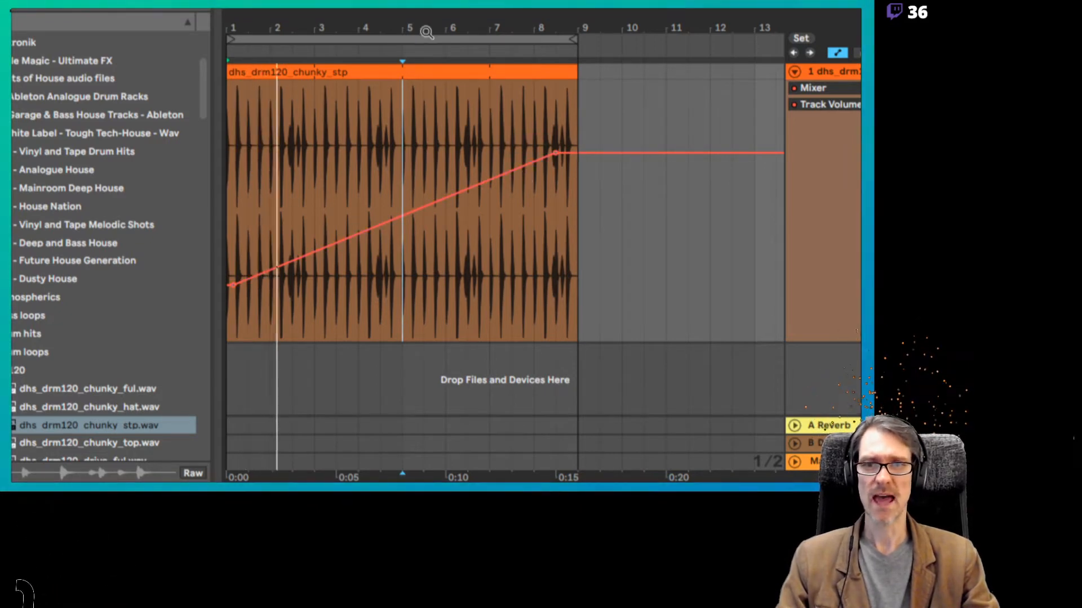
Bend the Track Volume ramp upward into a curve that rises quickly and levels off toward bar 8, and play it back
left_click_drag(427, 30, 428, 32)
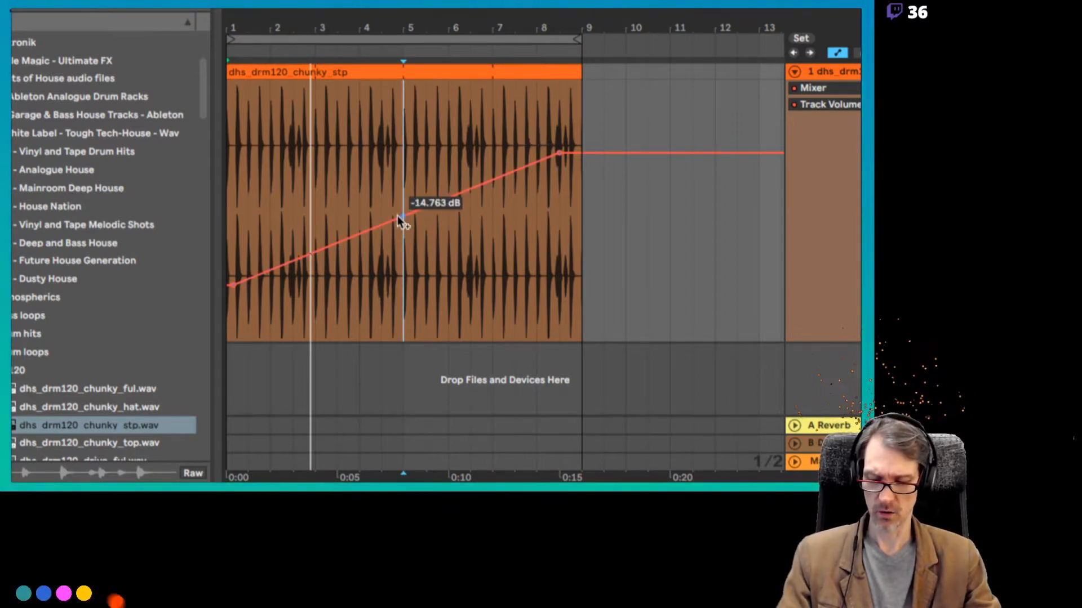
left_click_drag(398, 217, 440, 175)
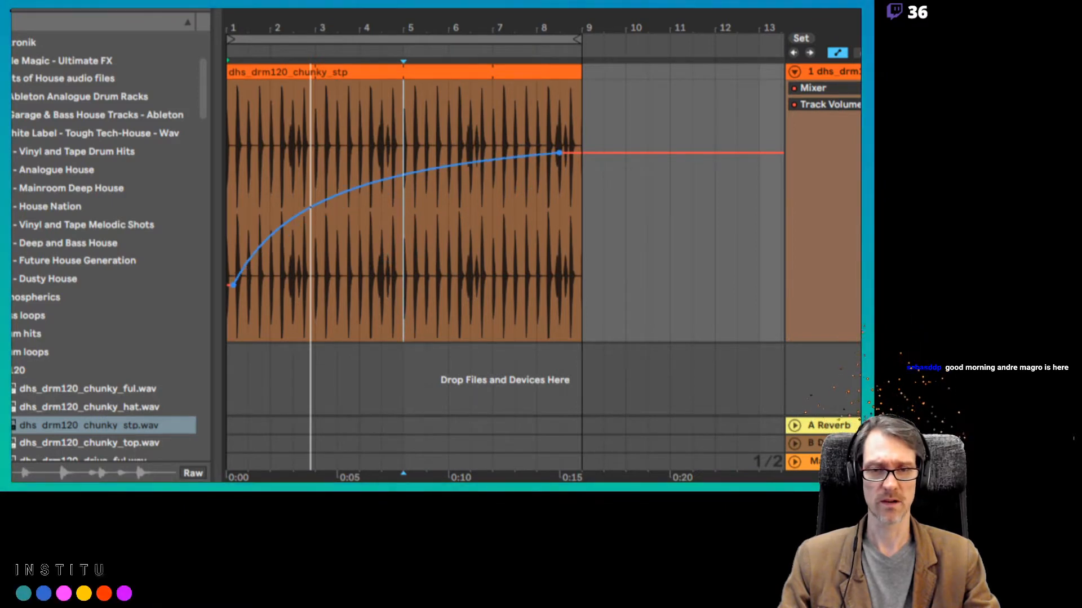
left_click(334, 195)
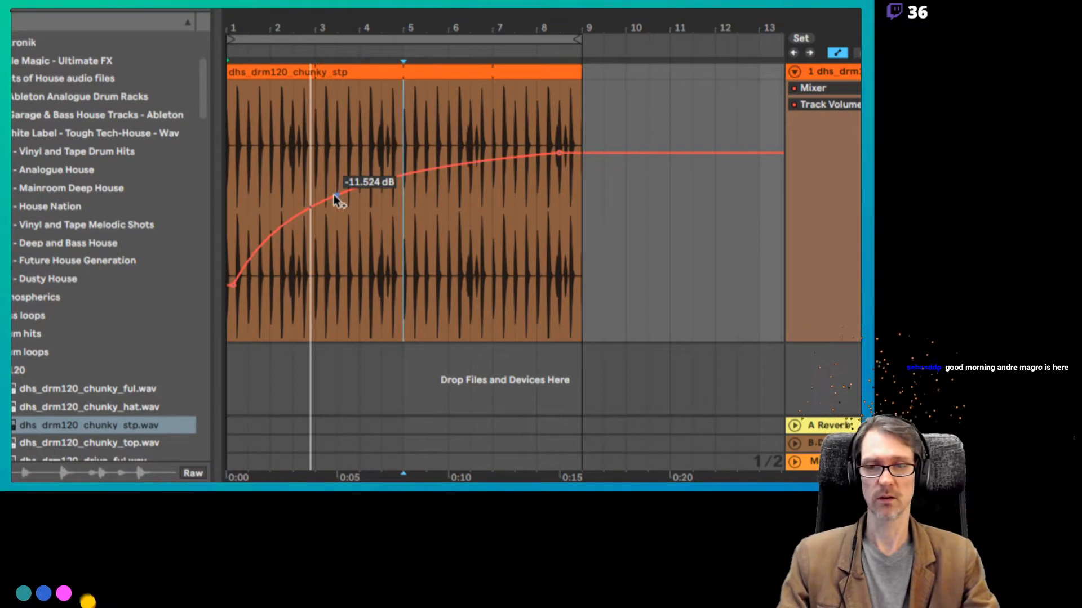
key("space")
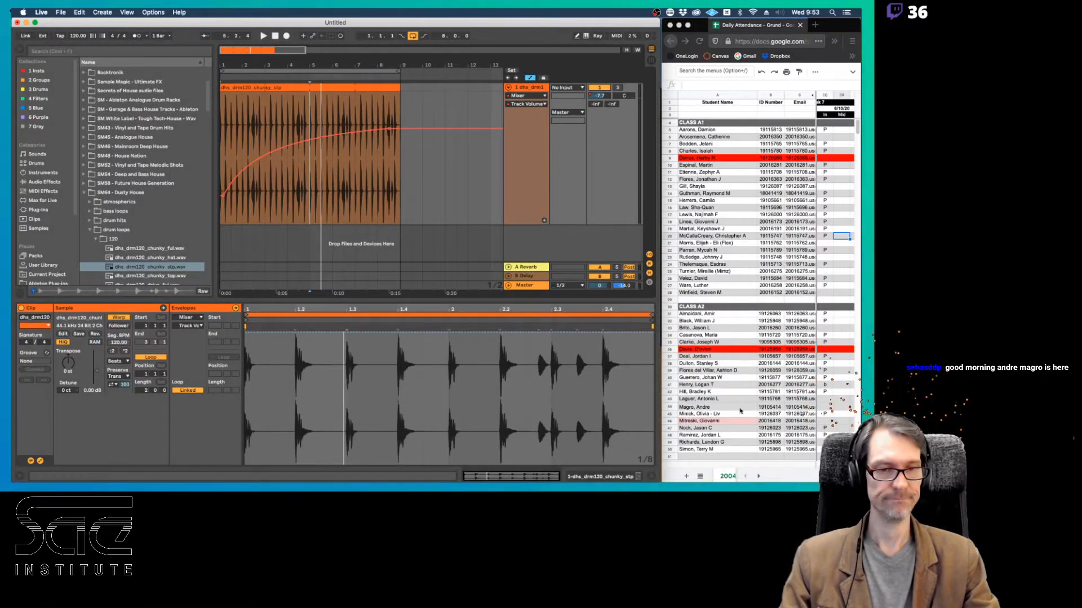
In the attendance spreadsheet, mark the class A2 student who checked in through the chat present with P
left_click(829, 410)
left_click(829, 409)
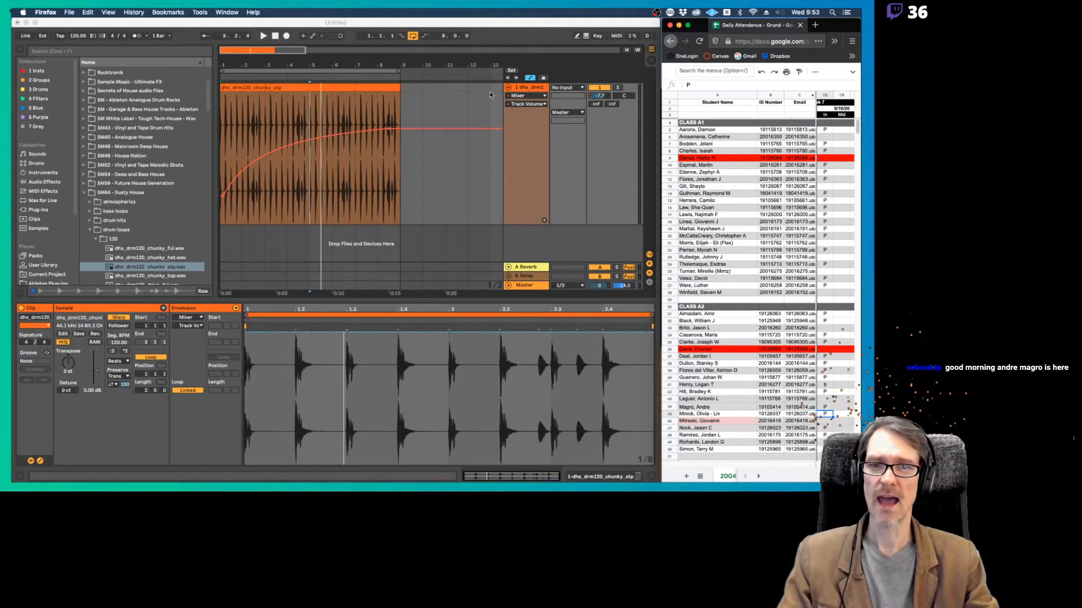
Add an Auto Filter from the Filters collection to the drum loop track, ahead of the Utility device
left_click(521, 89)
left_click(521, 89)
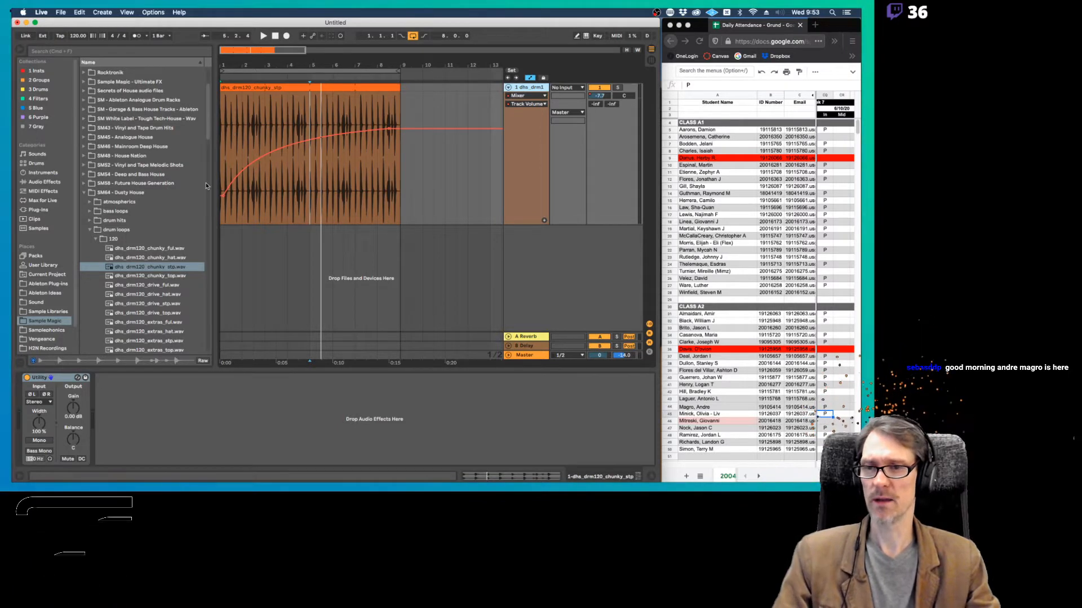
scroll(169, 147, "up", 3)
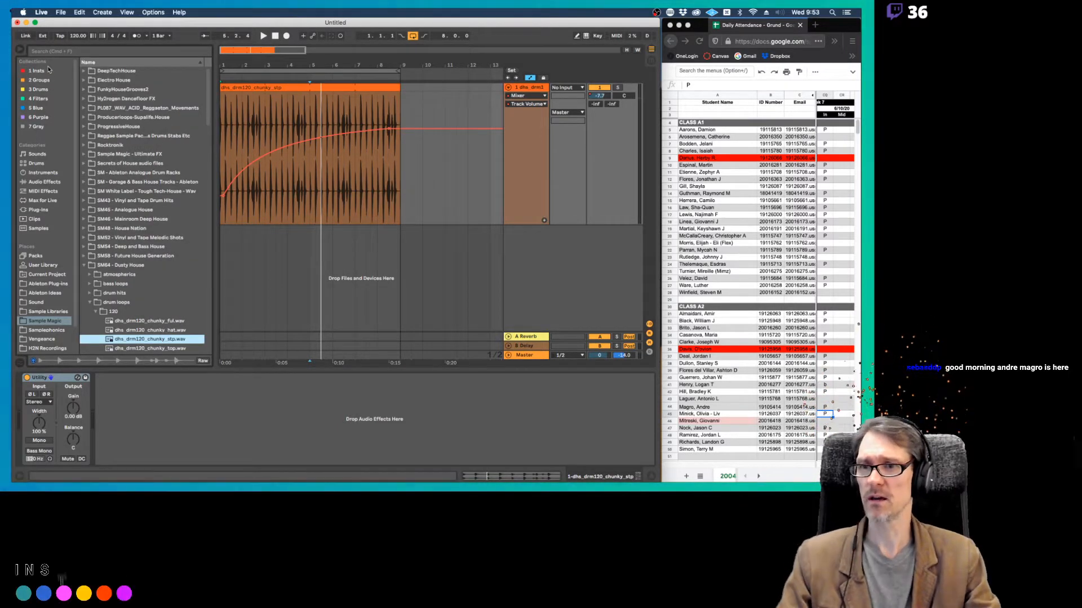
left_click(38, 99)
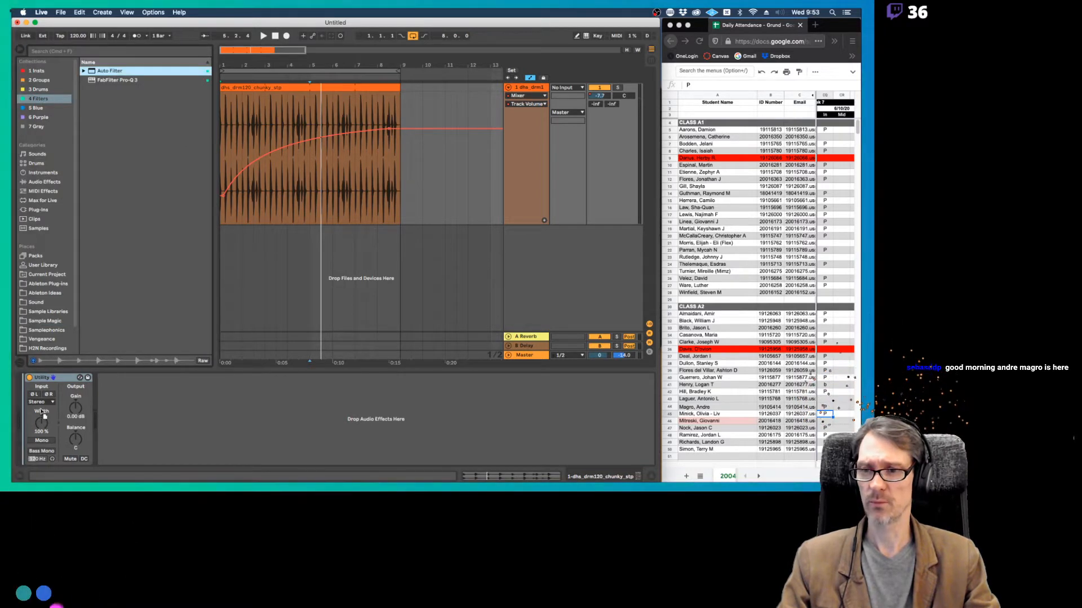
key("Return")
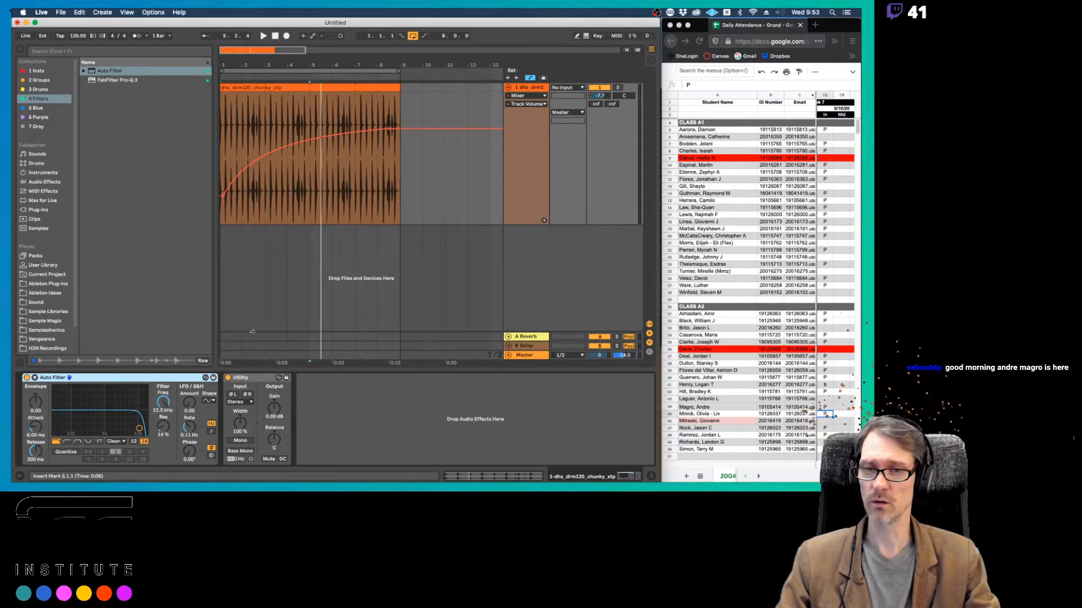
View the Auto Filter Frequency and Resonance automation lanes, and examine which devices and parameters the track can automate
left_click(334, 164)
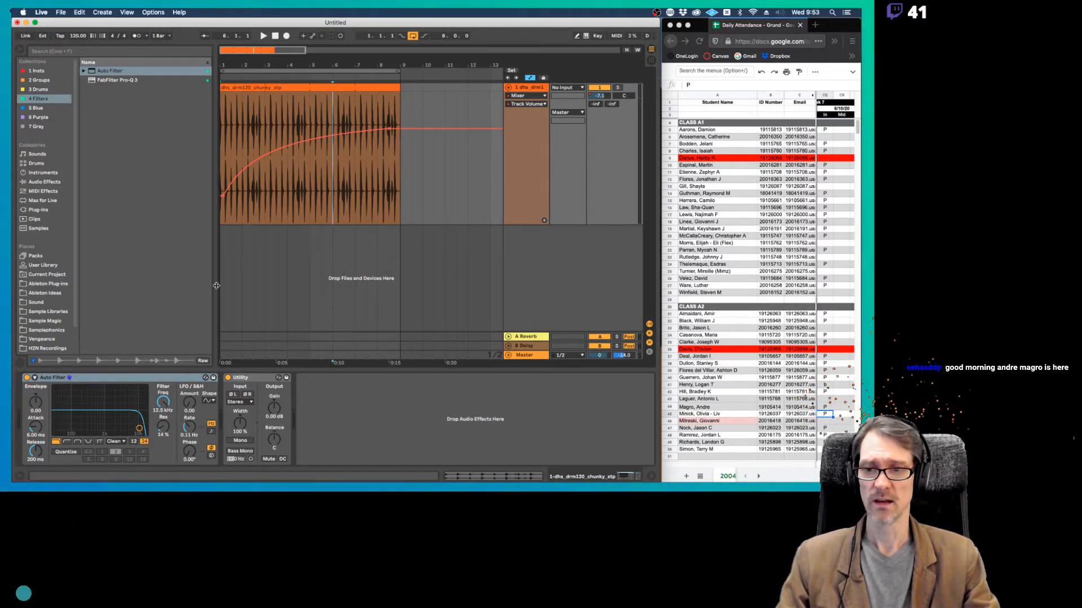
left_click(164, 404)
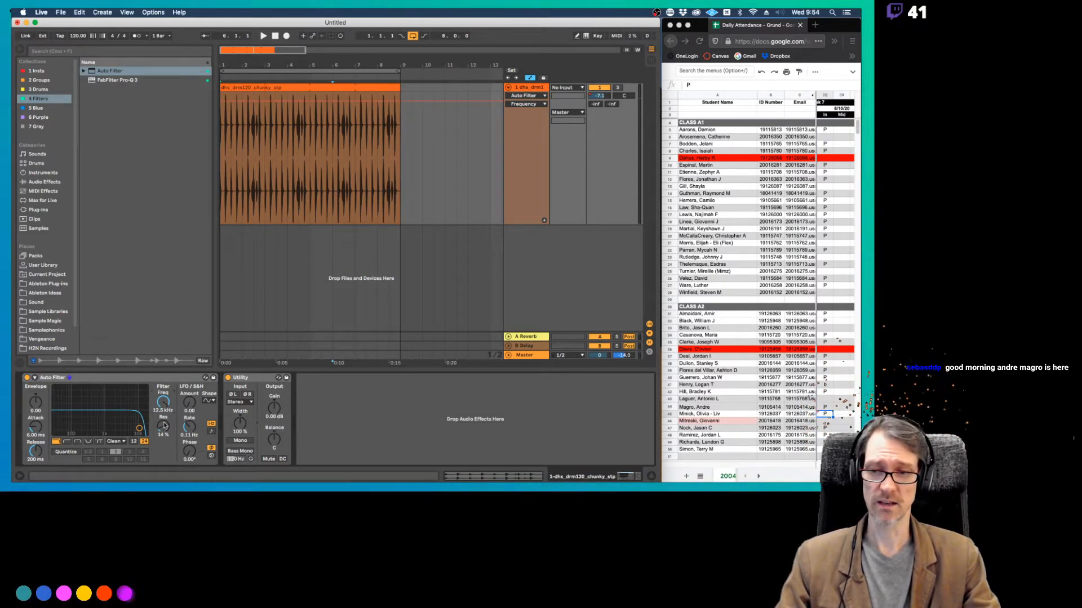
left_click(164, 426)
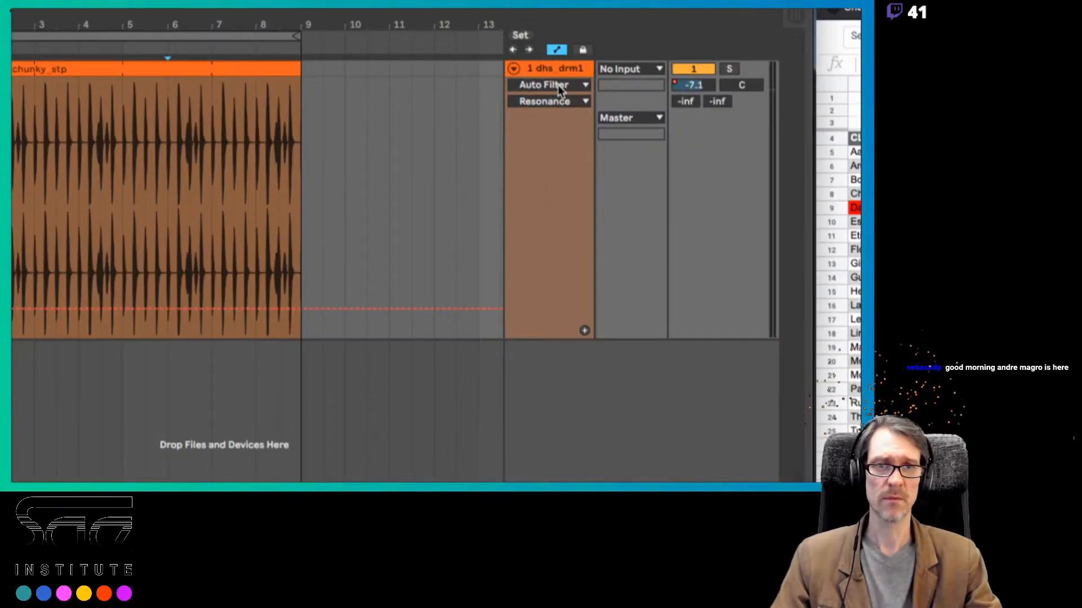
left_click(561, 85)
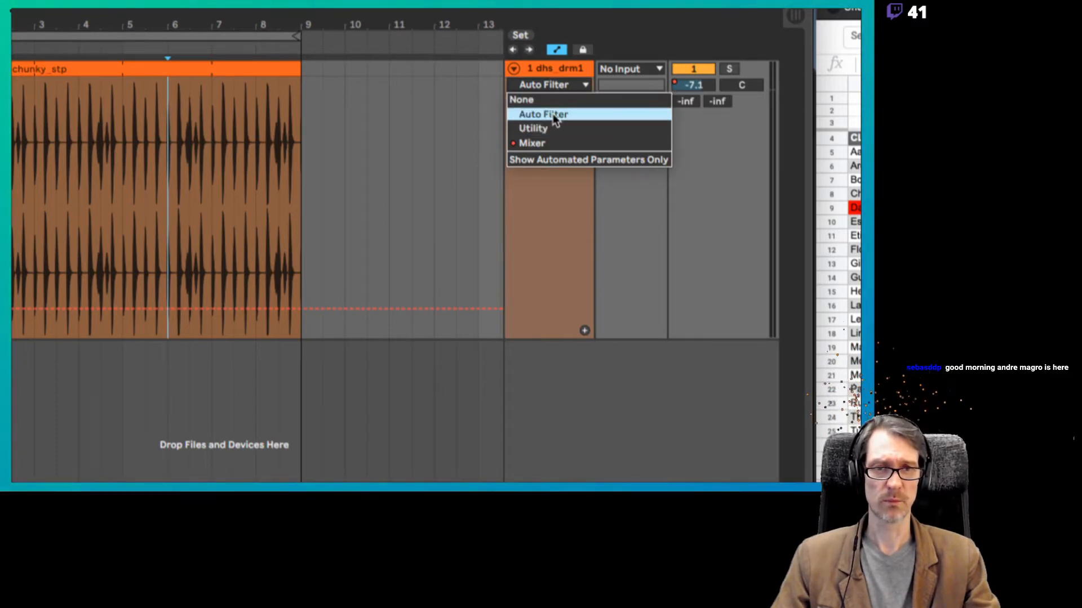
left_click(555, 114)
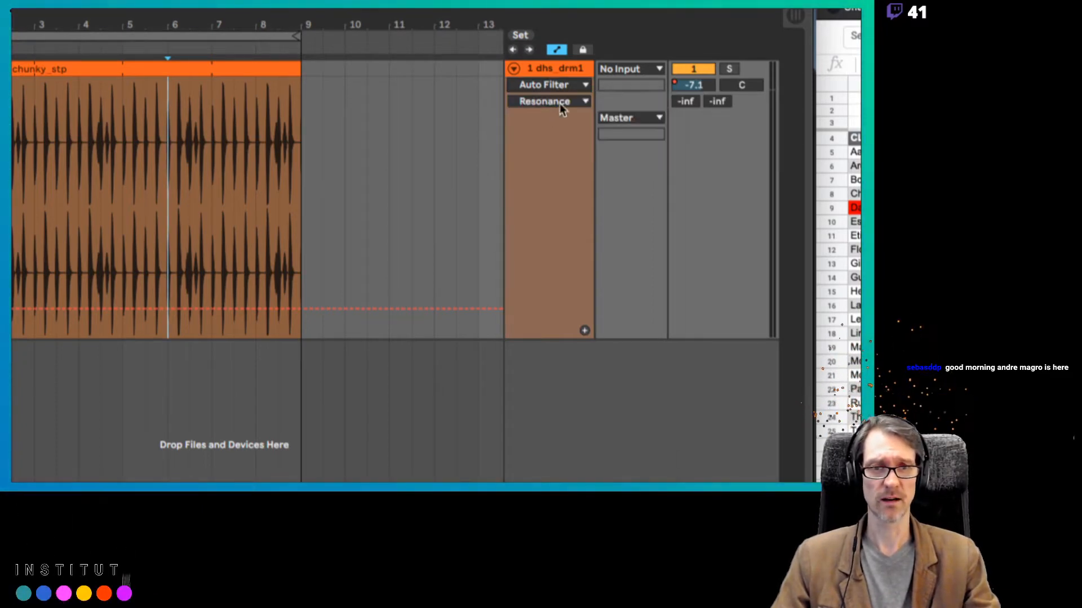
left_click(559, 102)
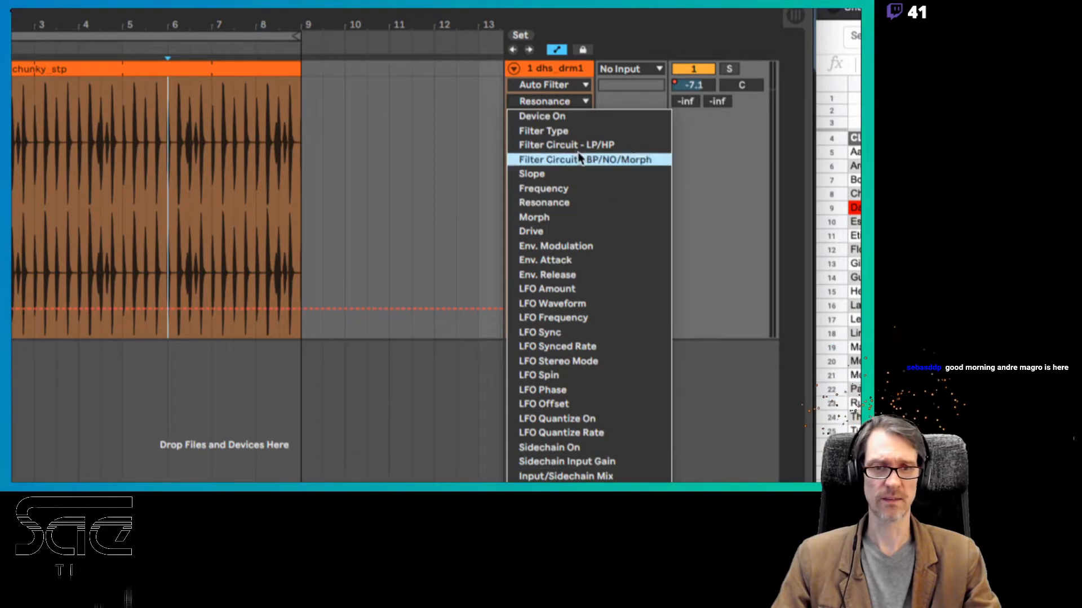
left_click(541, 101)
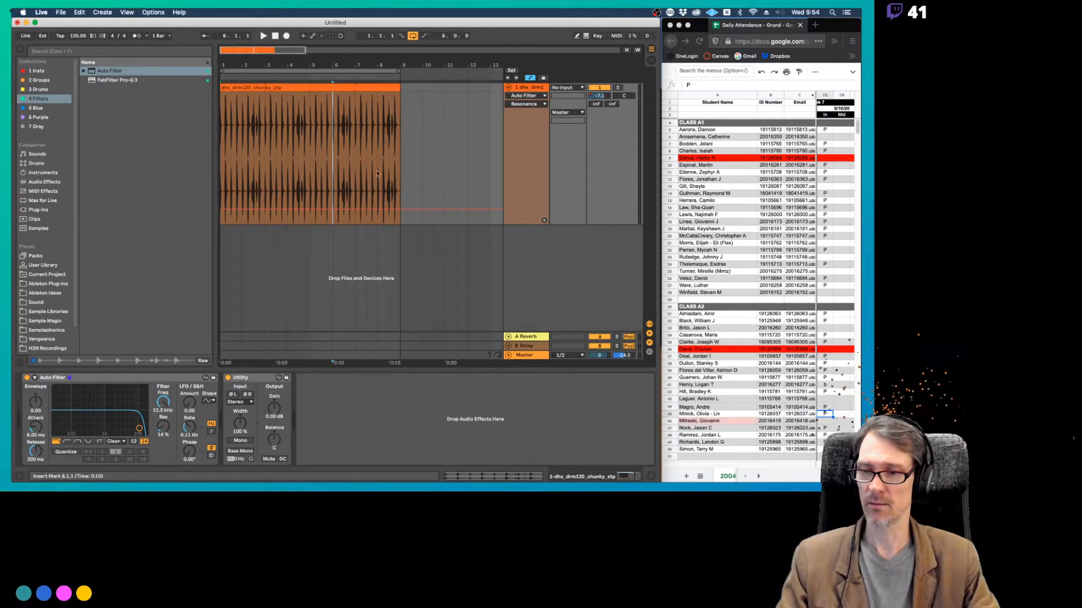
Show the Auto Filter Frequency lane, view the drum clip's details, and place the insert marker at bar 5
left_click(164, 401)
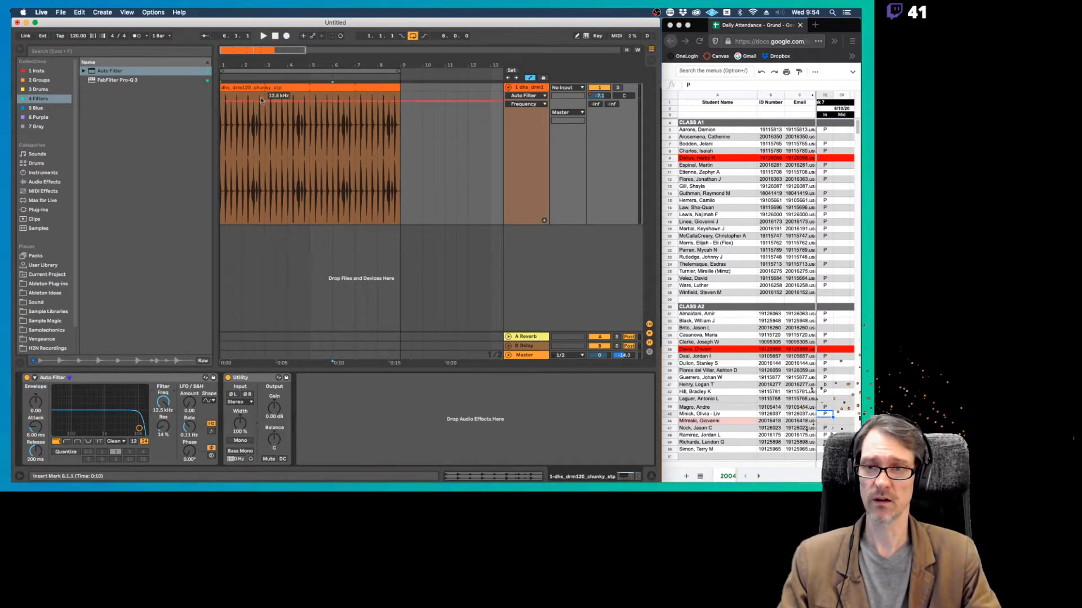
left_click_drag(262, 64, 267, 67)
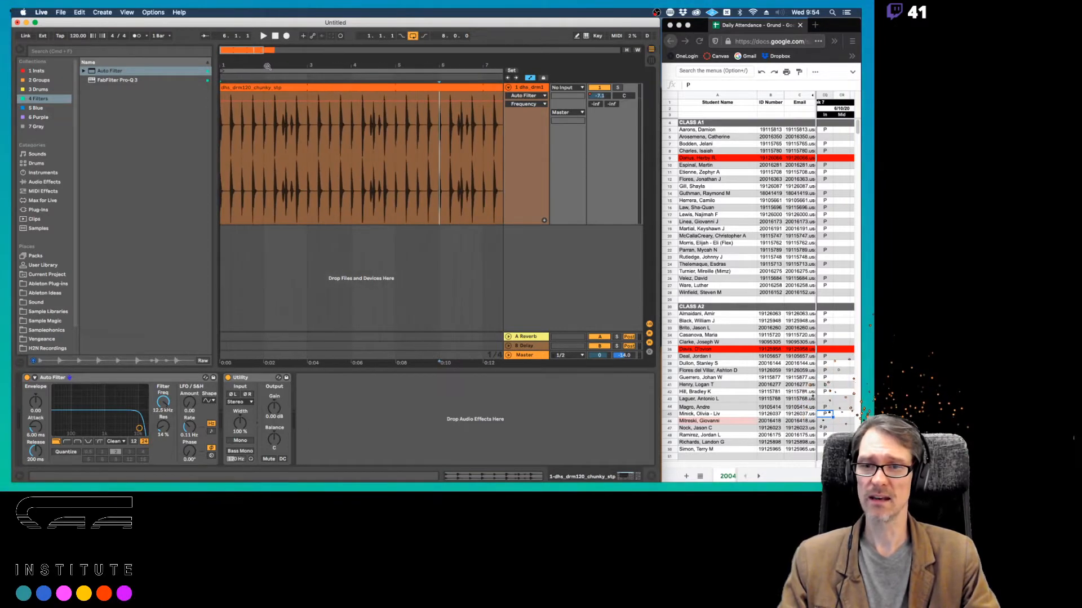
double_click(261, 88)
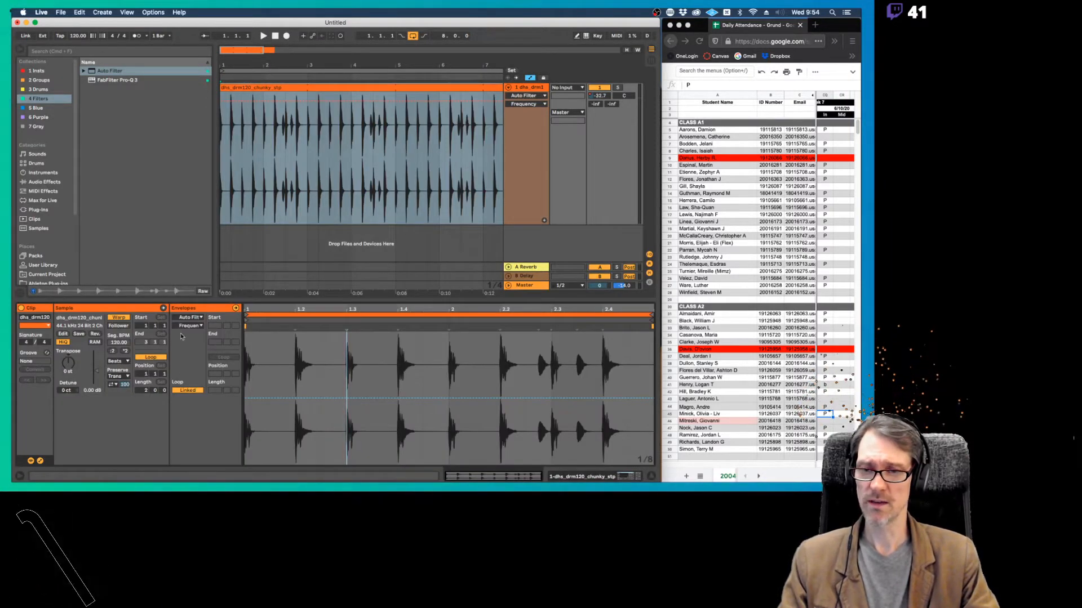
left_click_drag(329, 64, 274, 56)
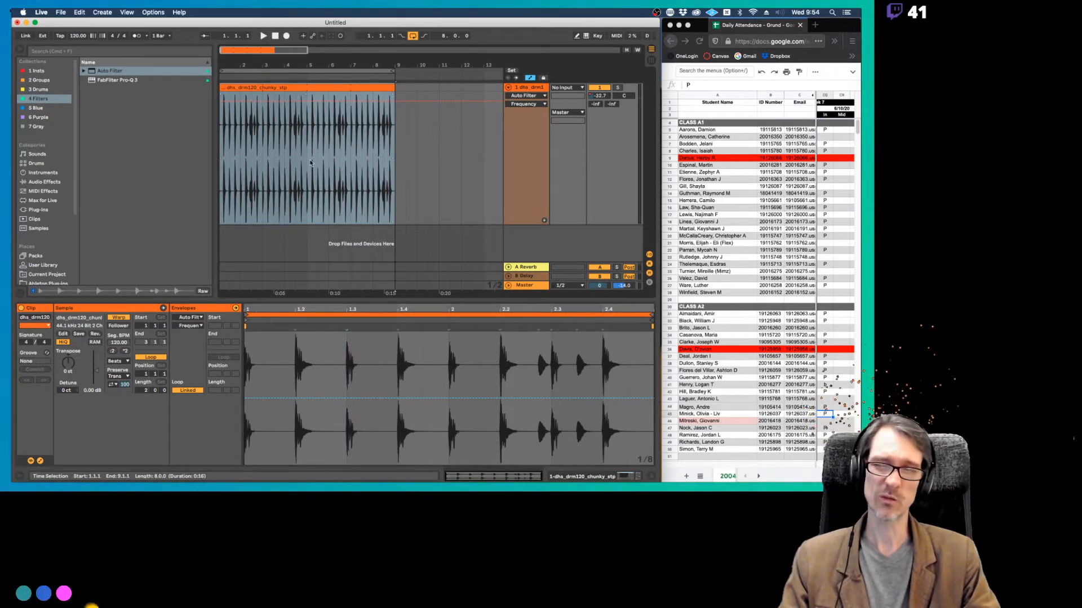
left_click(311, 162)
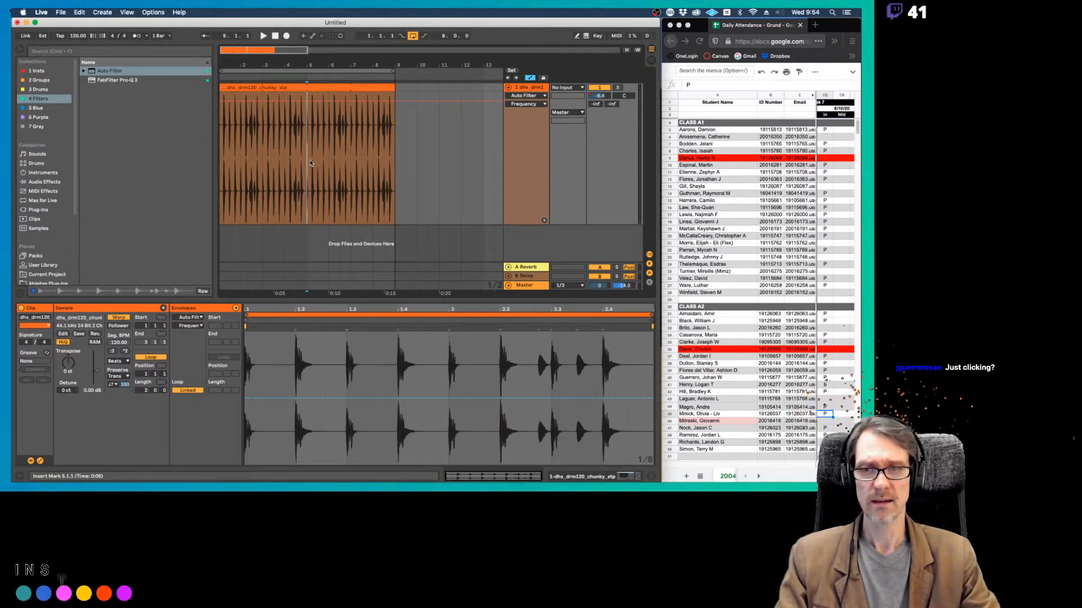
Fold the drum loop track and delete the Auto Filter from its device chain
left_click(524, 90)
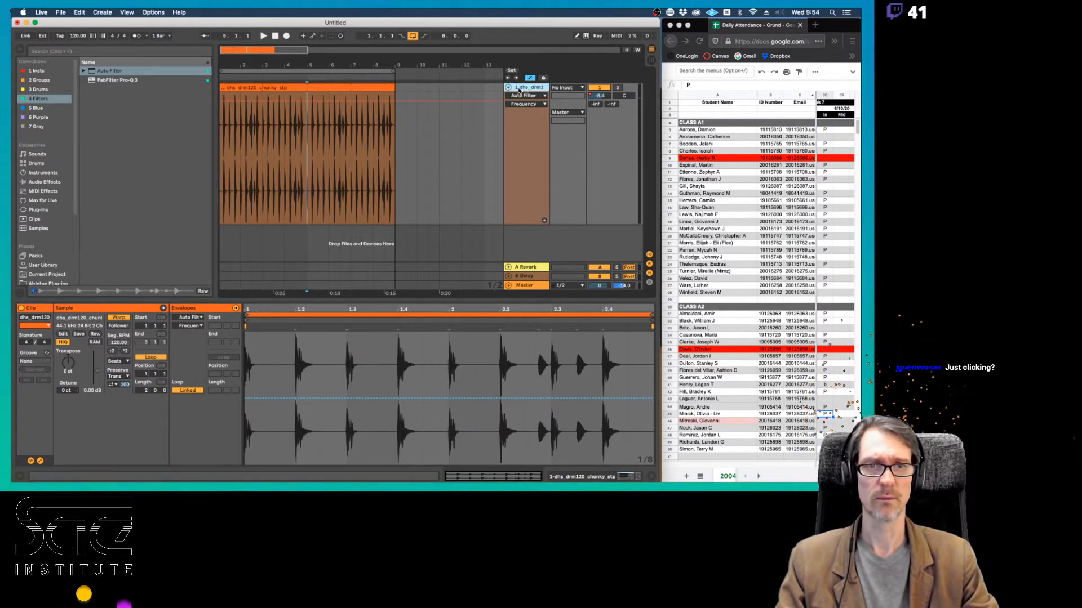
left_click(508, 87)
double_click(526, 90)
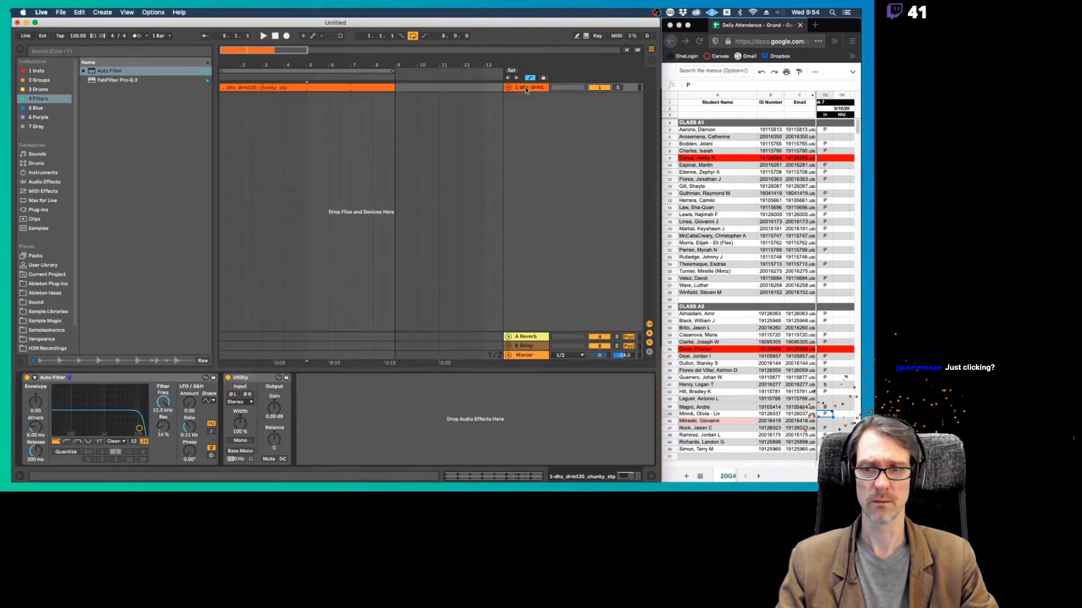
left_click(80, 382)
key("Delete")
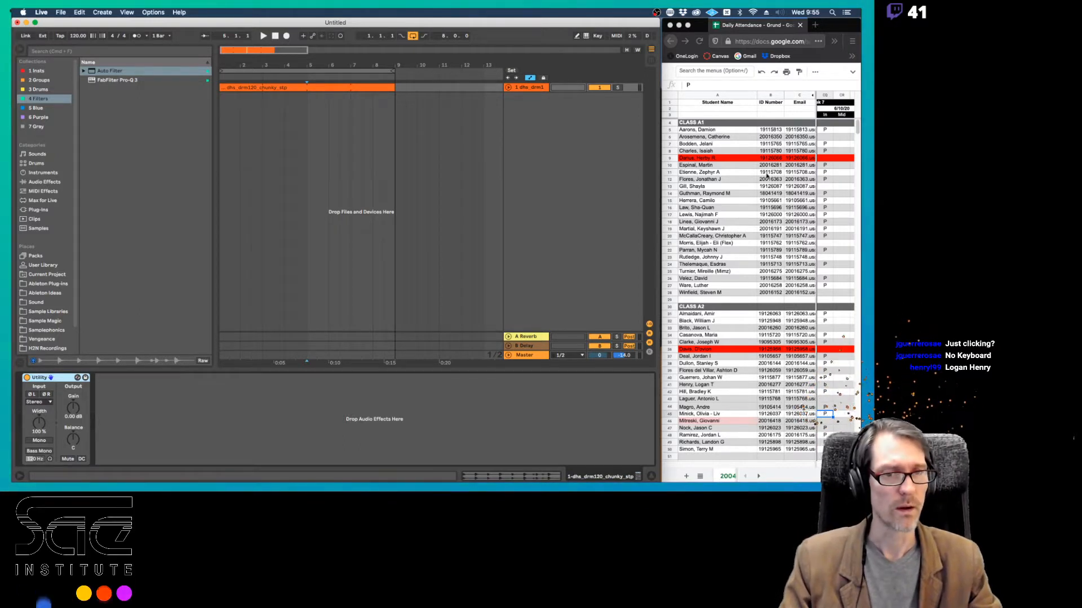
In the attendance spreadsheet, check the mark of the class A2 student who checked in through the chat
left_click(833, 236)
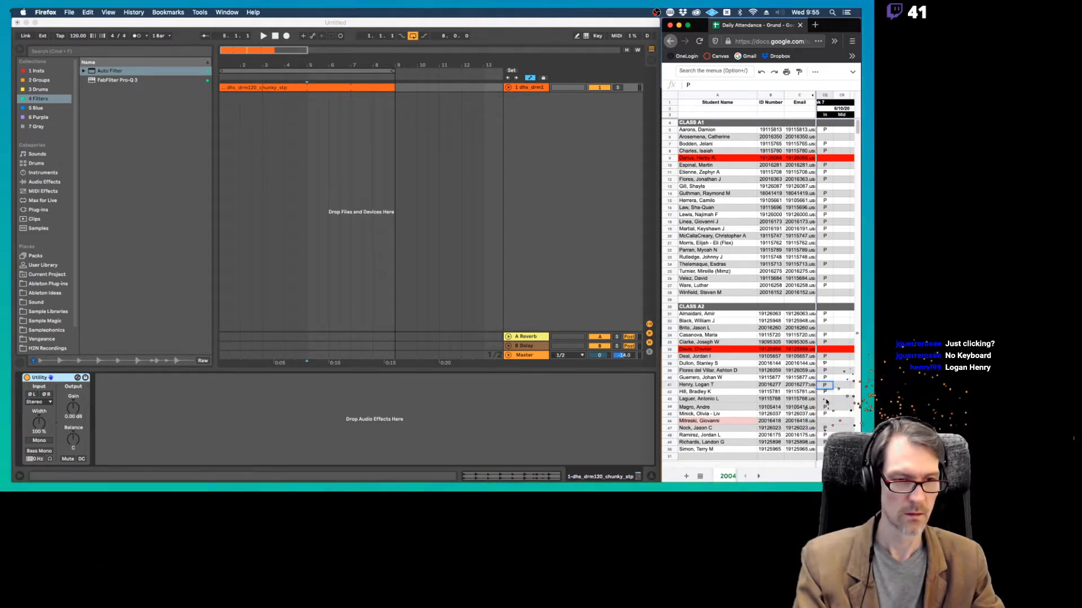
left_click(838, 400)
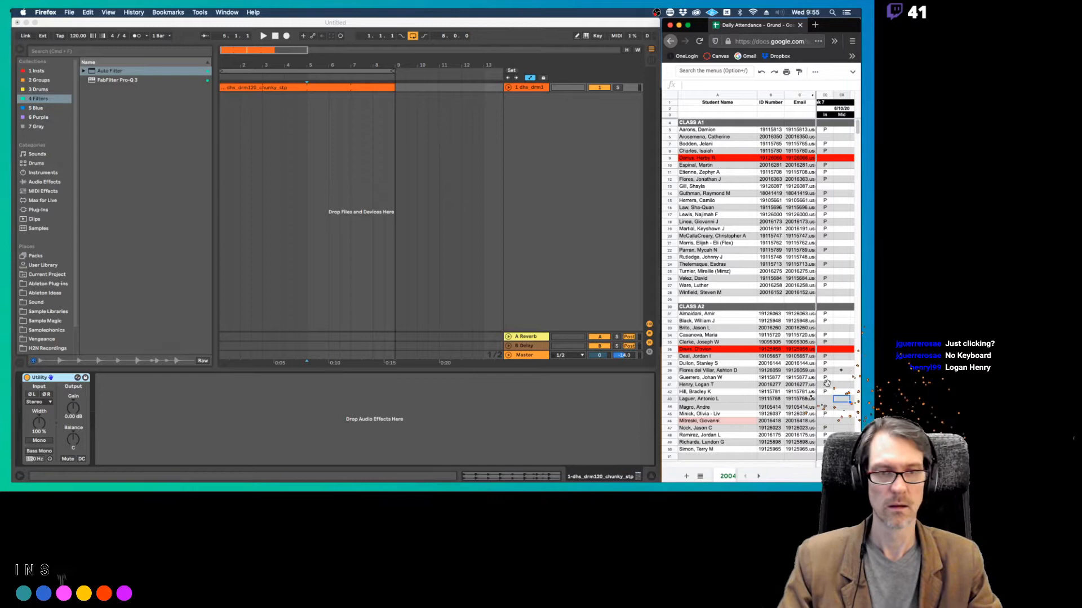
Return to Ableton Live and insert a new audio track below the drum loop track
left_click(501, 39)
left_click(542, 88)
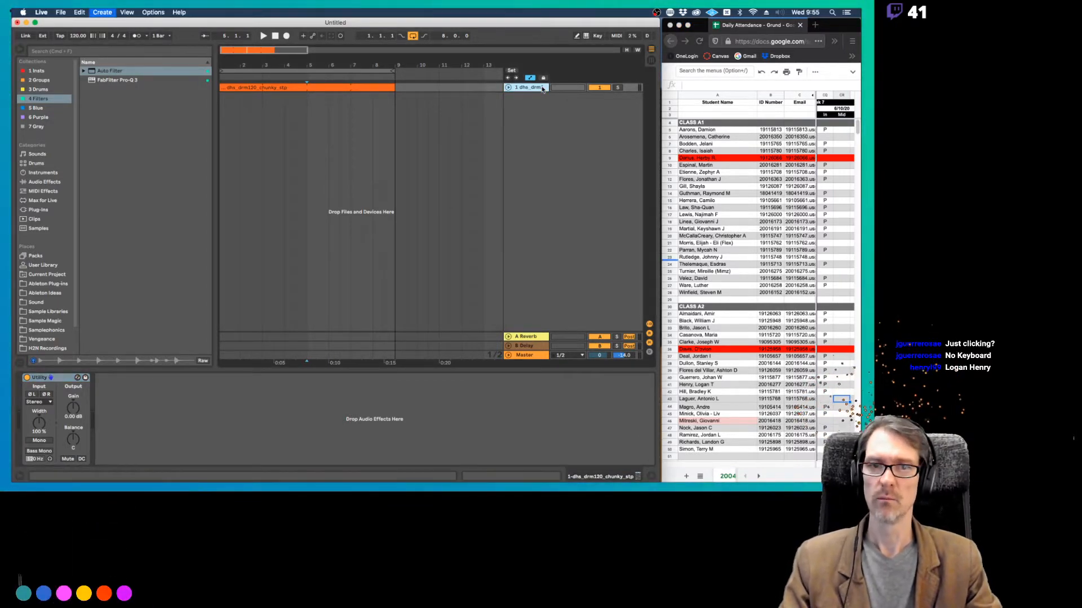
key("super+t")
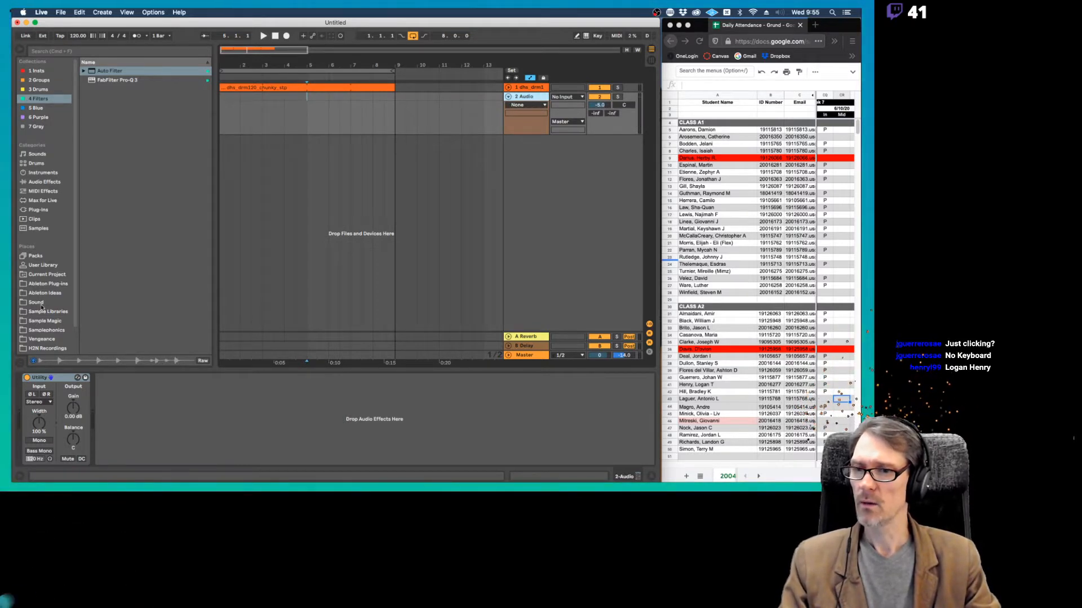
Browse the Samplephonics library to the Loops folder of OneManTribe_Noiiz and find the 120 BPM loops
scroll(41, 307, "down", 1)
scroll(42, 307, "down", 3)
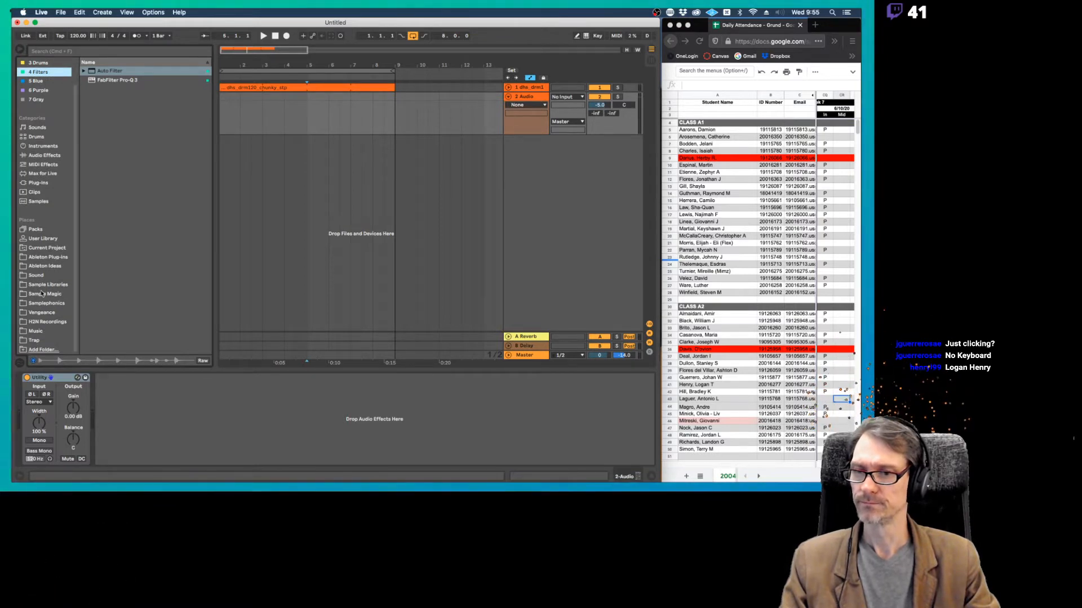
left_click(40, 304)
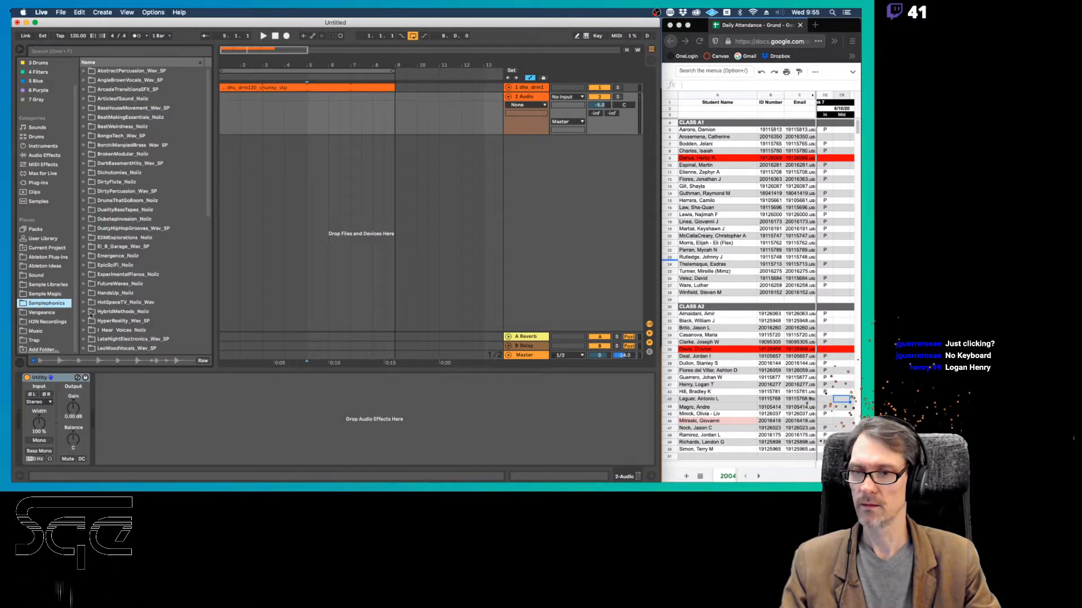
scroll(108, 269, "down", 5)
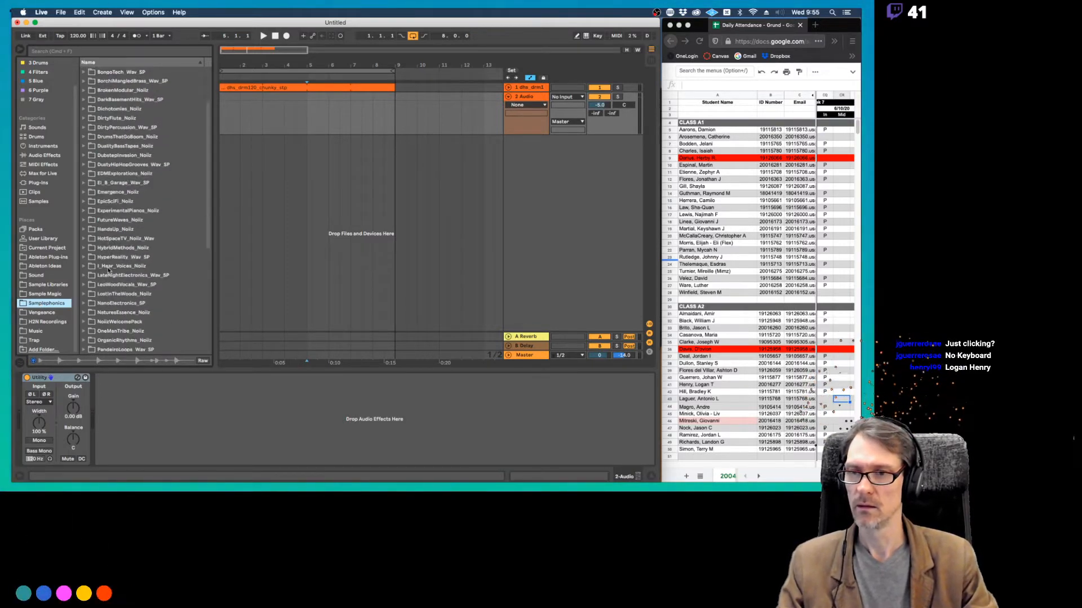
scroll(116, 201, "down", 5)
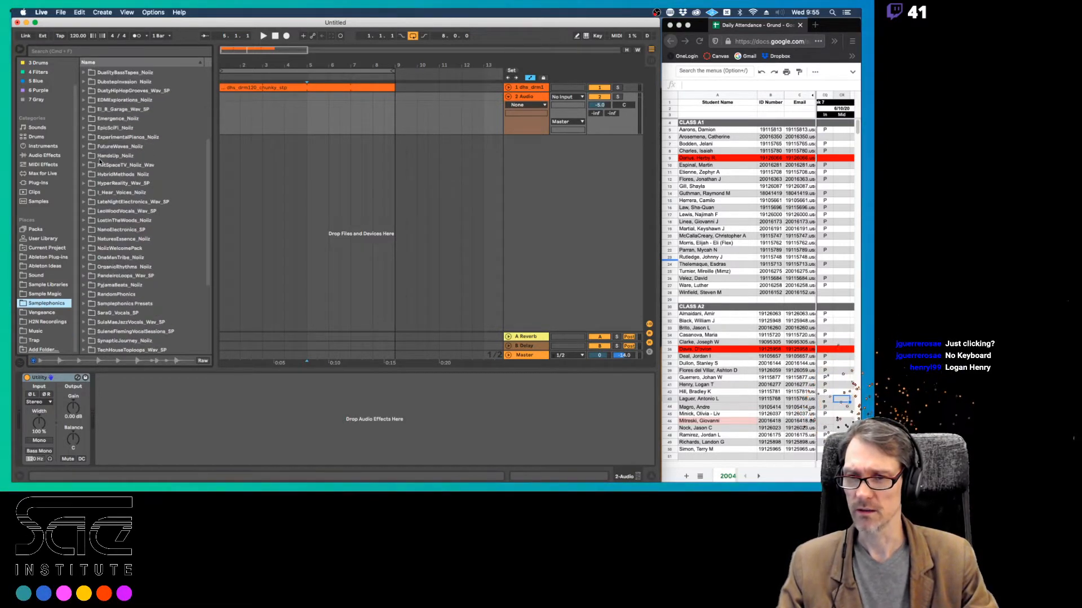
left_click(118, 259)
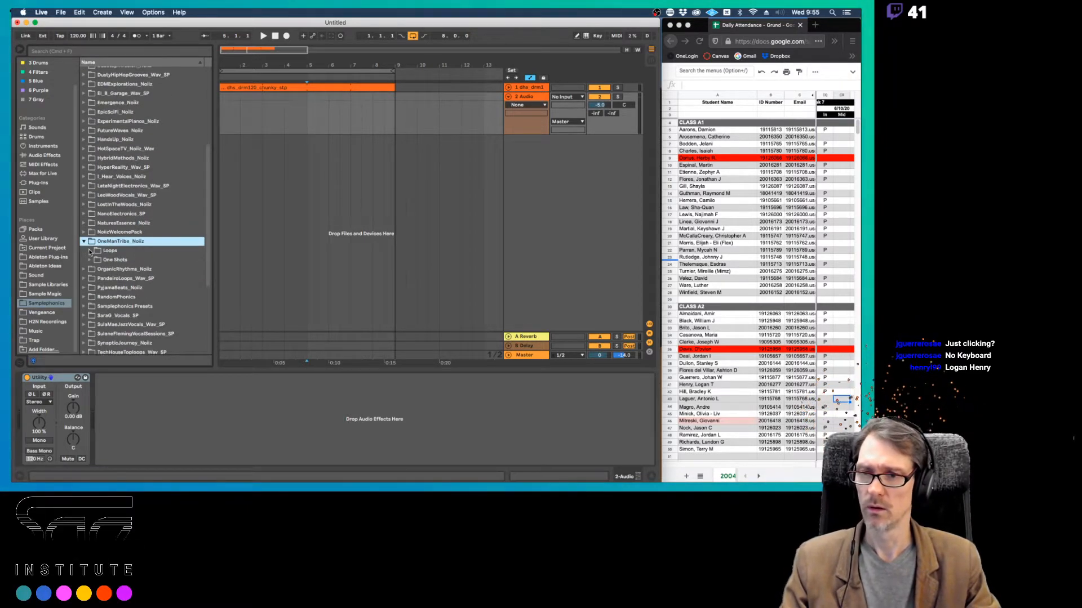
left_click(136, 267)
scroll(151, 252, "down", 10)
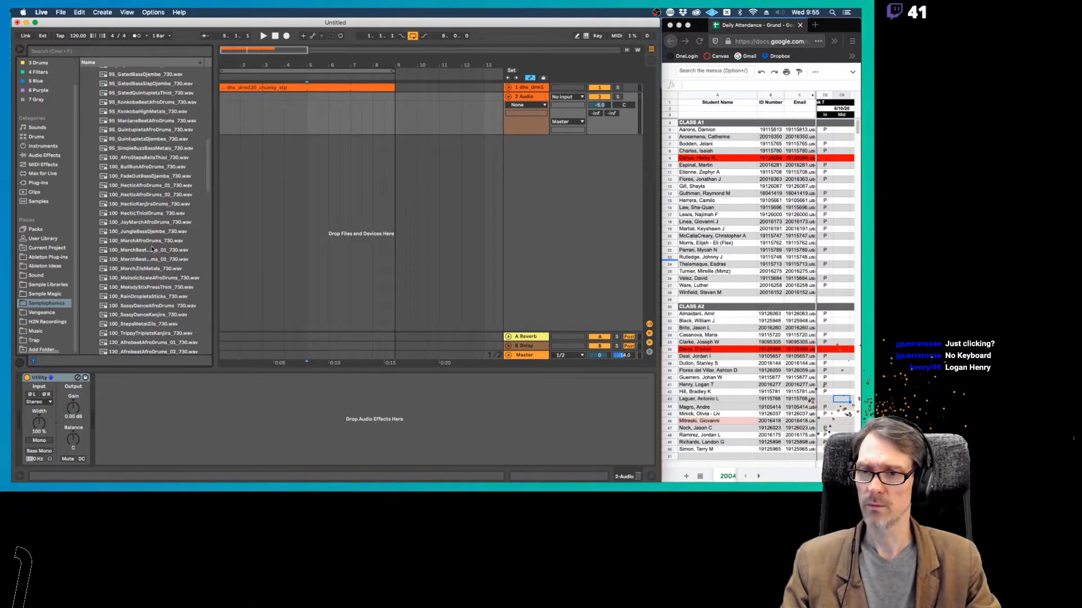
Audition several 120 BPM percussion loops and place 120_GrooveLayerDrums_01_730.wav on the new audio track at bar 1
left_click(125, 278)
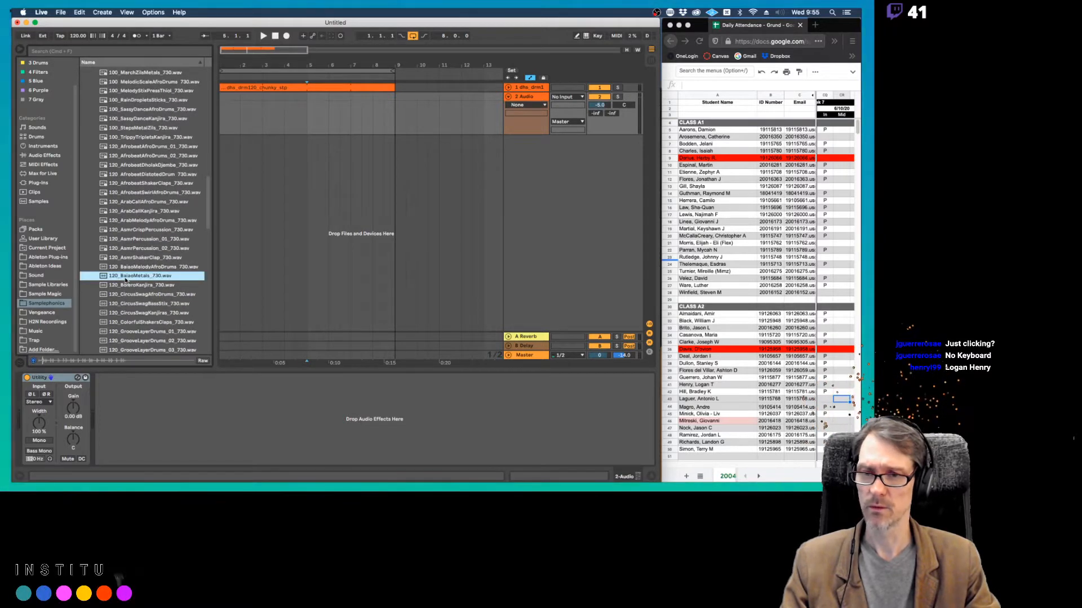
key("Down")
key("Down")
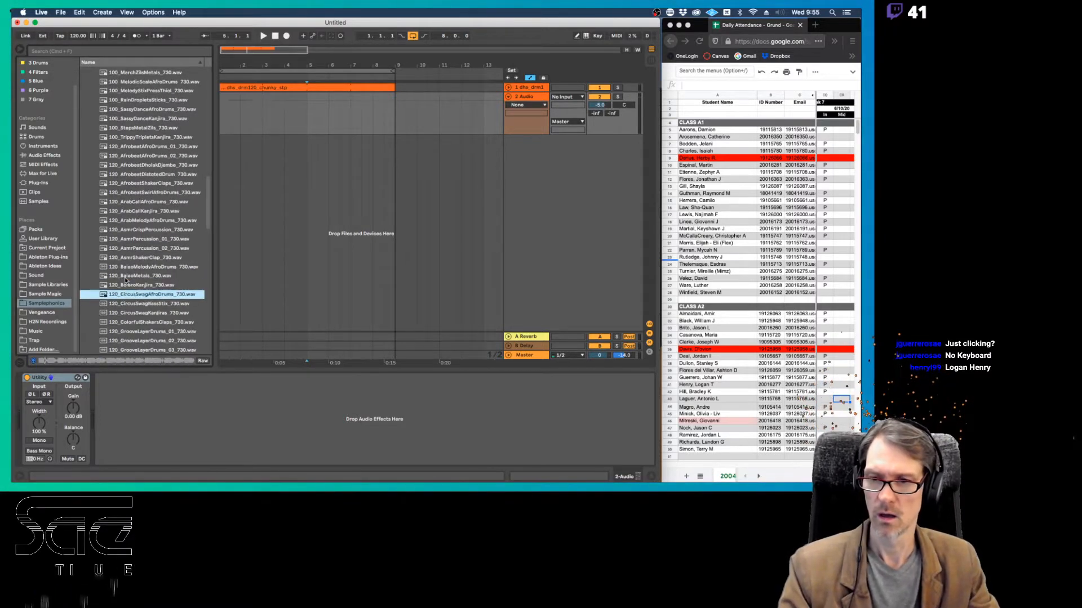
key("Down")
key("Down")
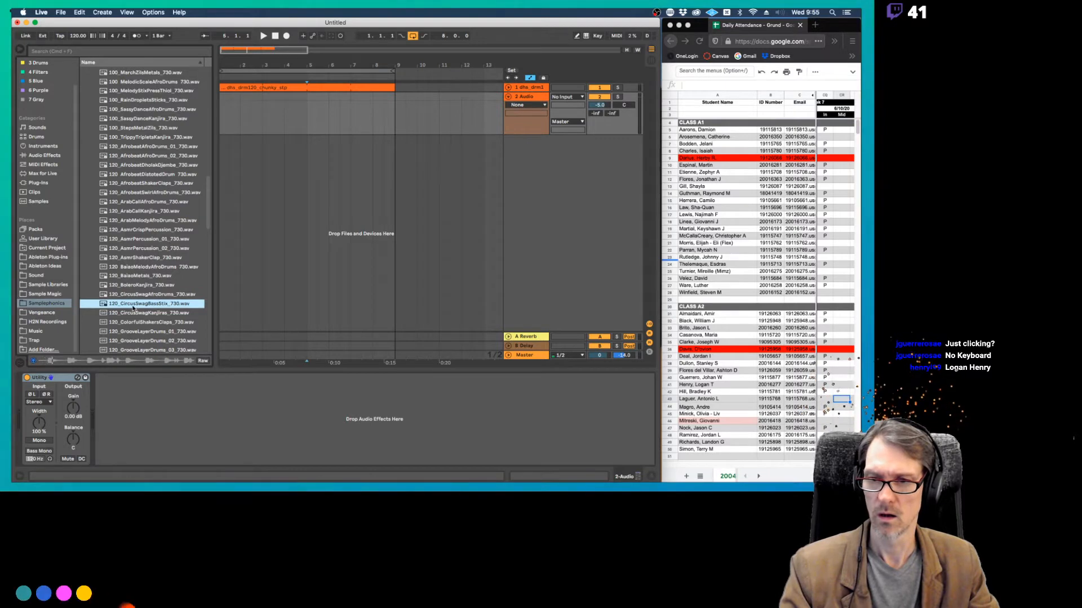
key("Down")
key("Down")
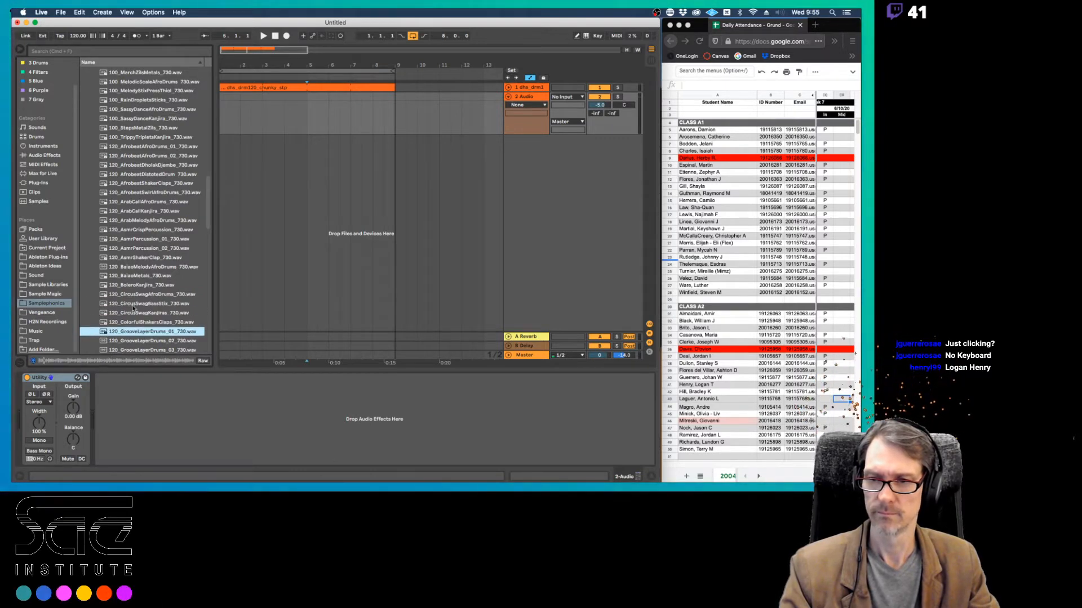
left_click_drag(135, 333, 221, 128)
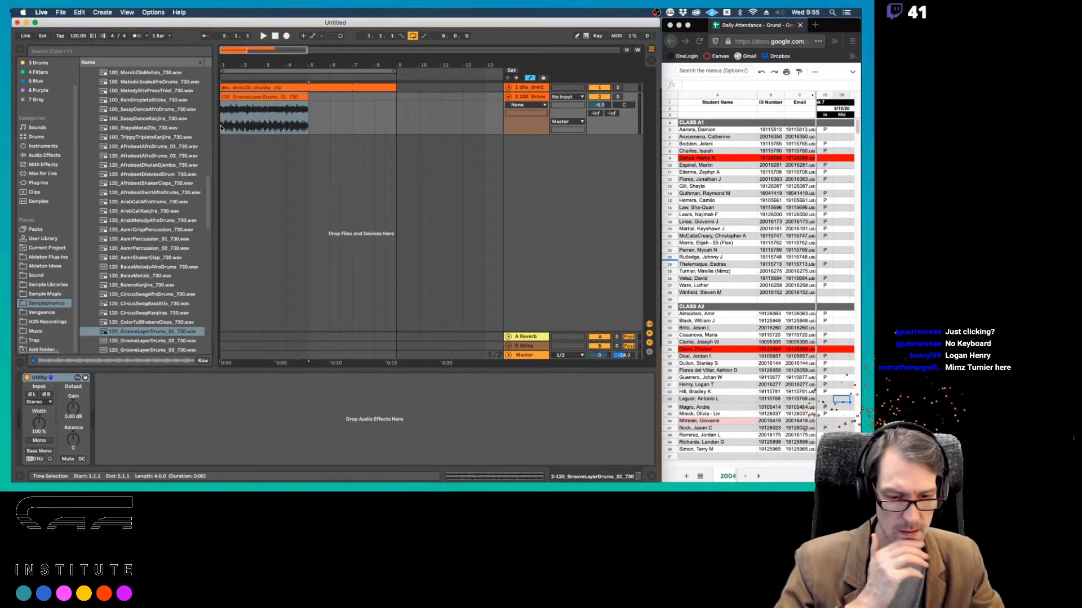
In the attendance spreadsheet, mark the class A1 student who checked in through the chat as present with P
left_click(826, 271)
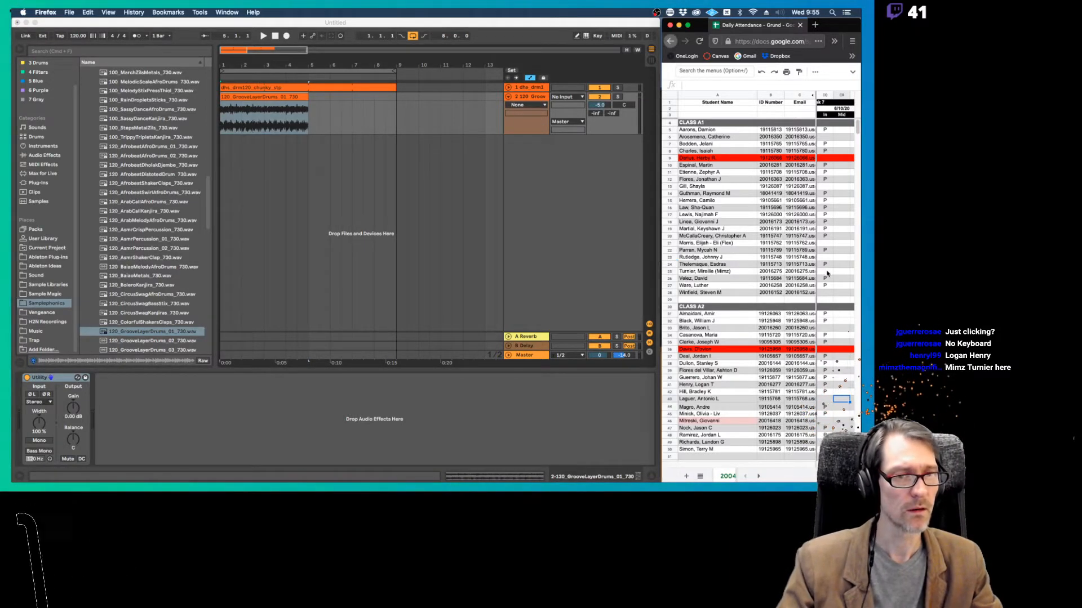
type("P")
key("Return")
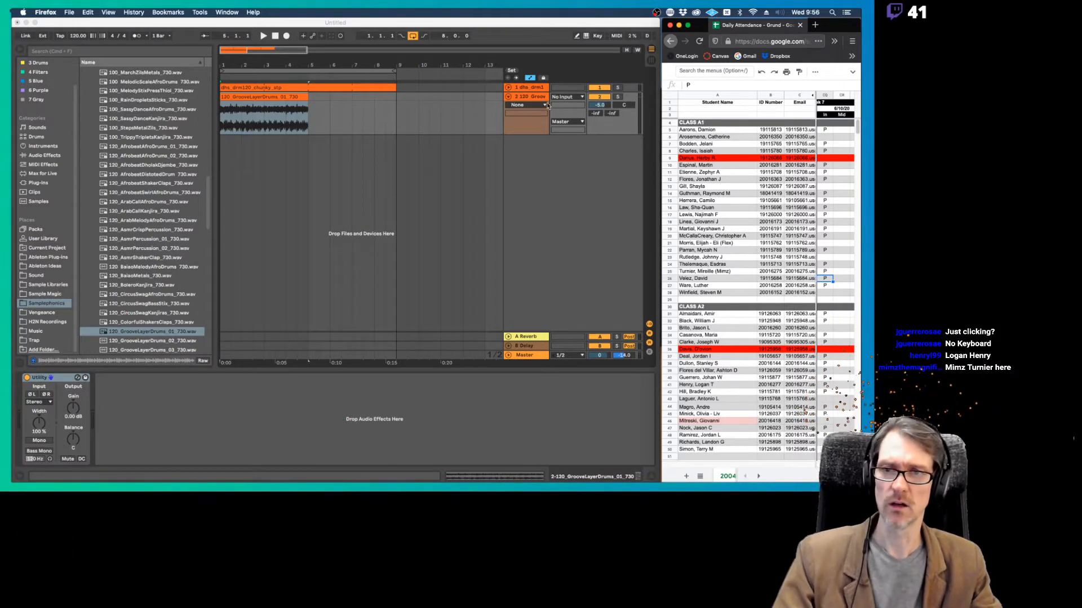
Return to Ableton Live and extend the GrooveLayerDrums clip on the second track to end at bar 9
left_click(252, 103)
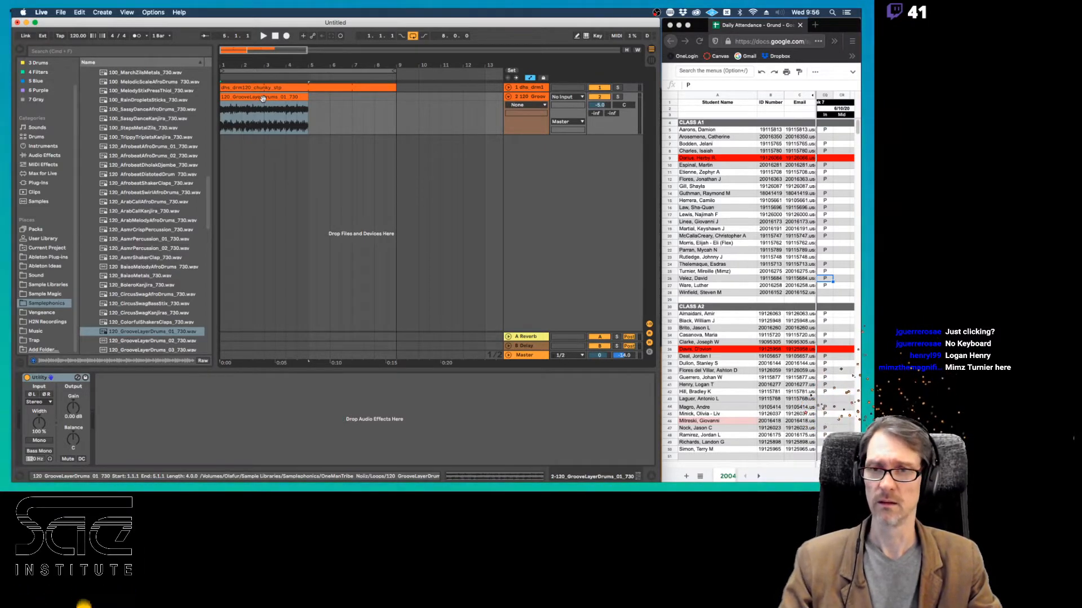
left_click_drag(309, 97, 397, 94)
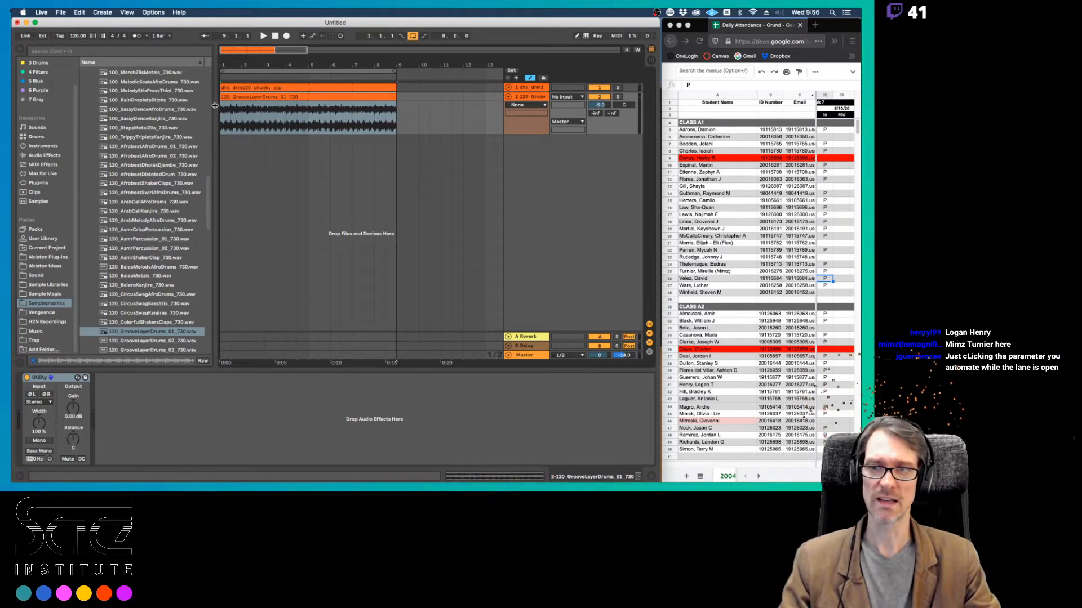
left_click_drag(215, 106, 213, 105)
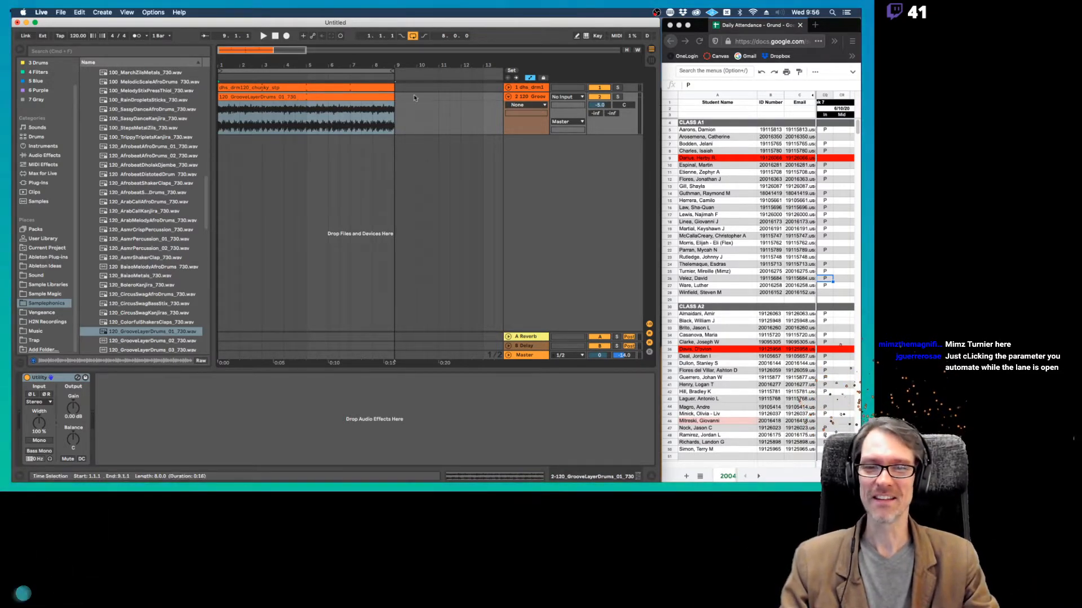
Play both loops, remove the fade-in point from the first track's volume automation and balance the GrooveLayerDrums track at -12.4 dB
key("space")
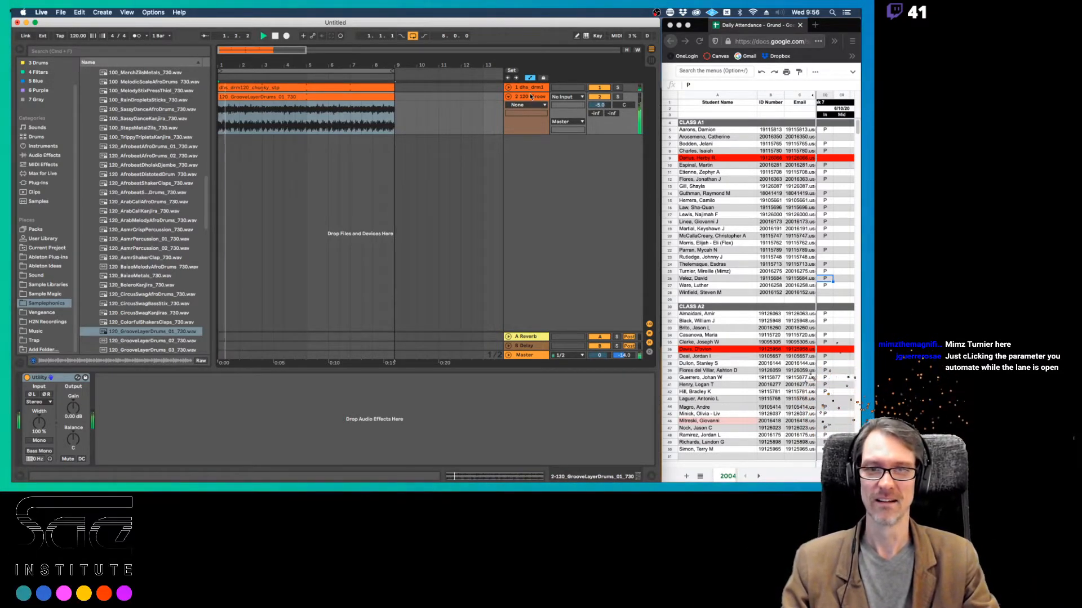
left_click_drag(596, 108, 596, 122)
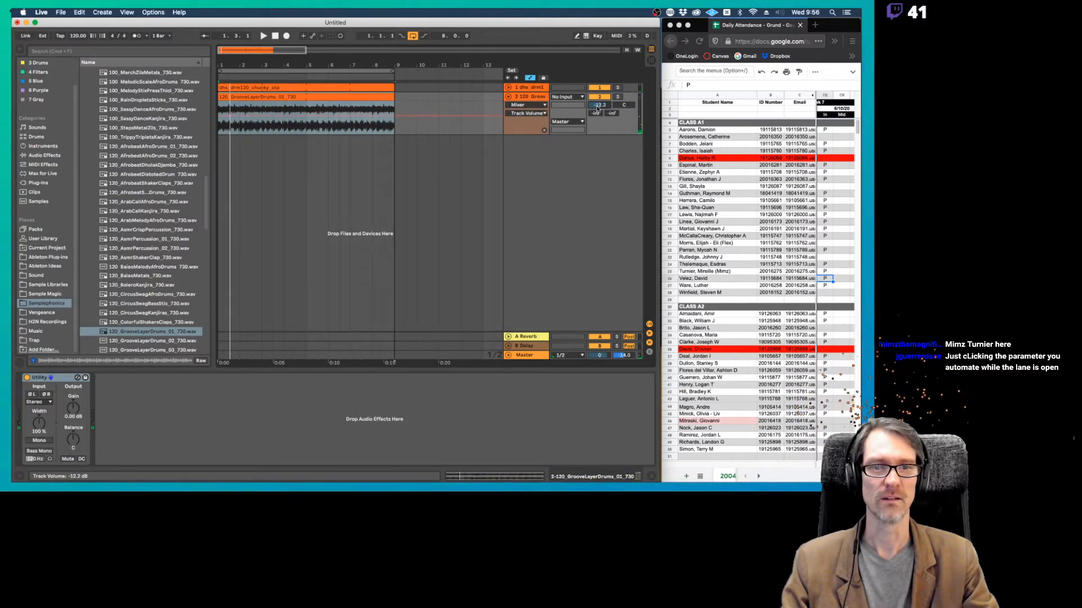
key("space")
left_click(508, 87)
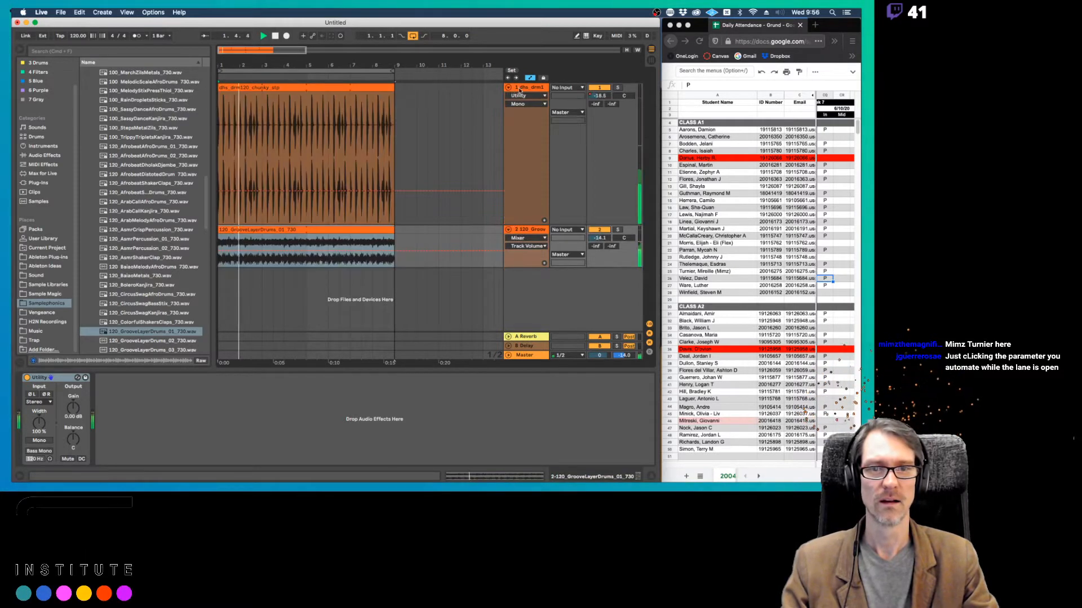
left_click(529, 88)
left_click(598, 96)
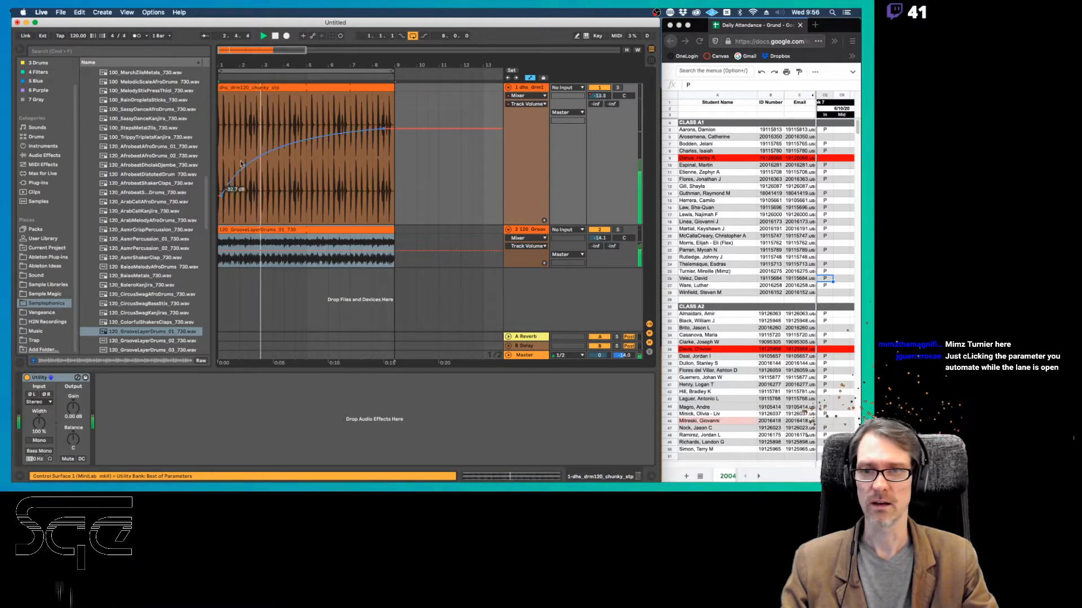
left_click(223, 200)
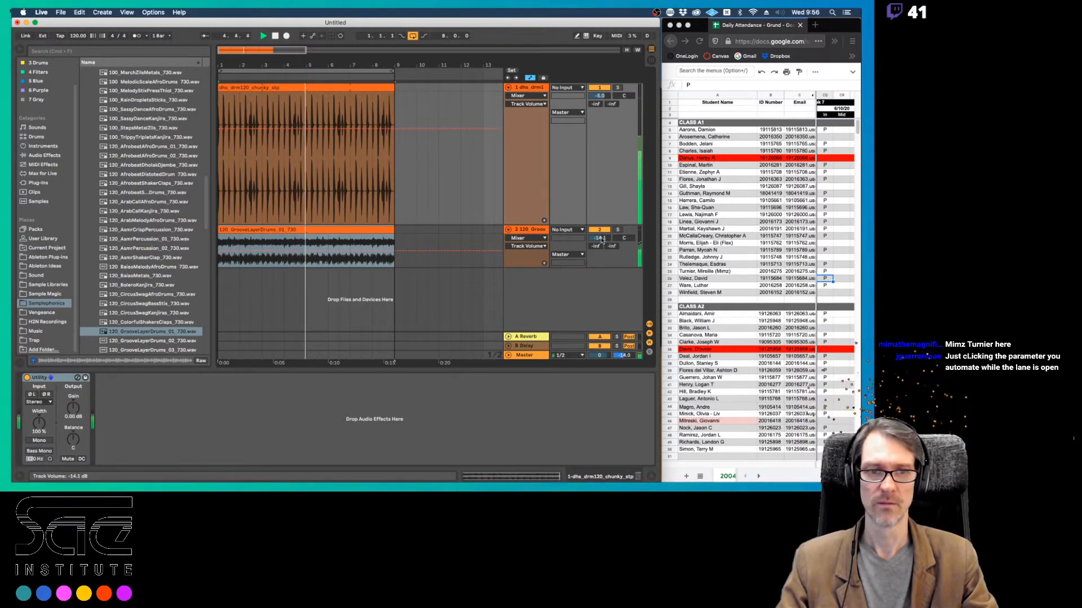
left_click_drag(601, 244, 602, 241)
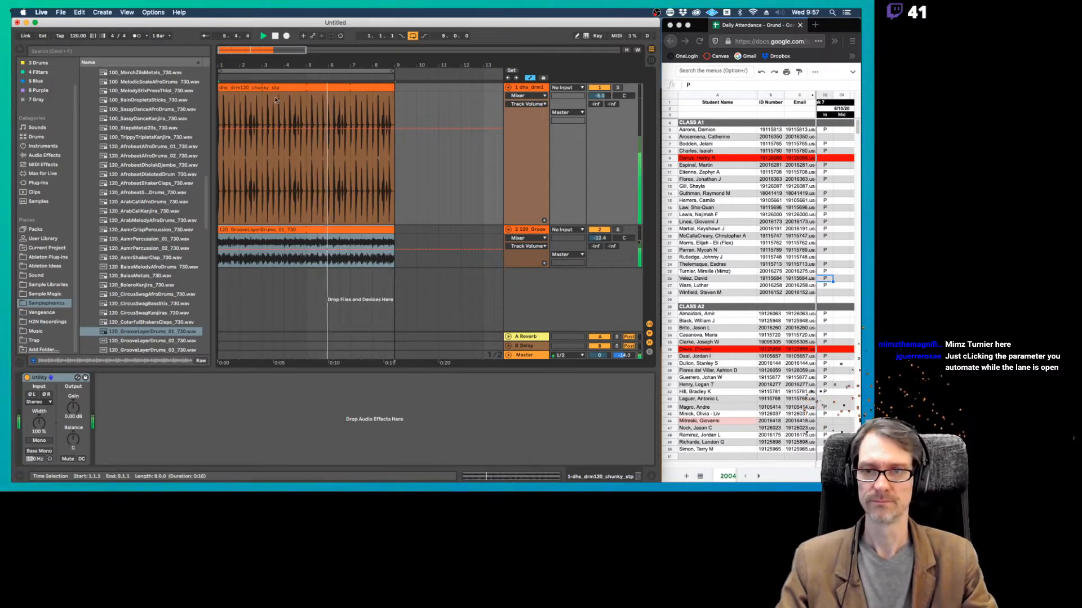
Fold the first drum track and make the GrooveLayerDrums track taller in the arrangement
left_click(521, 89)
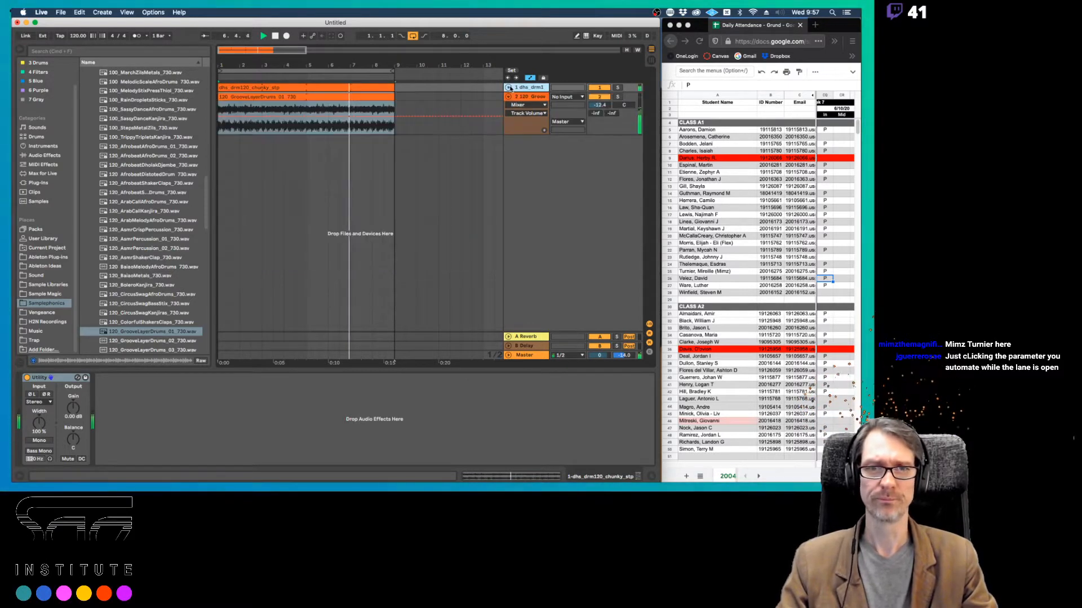
left_click(508, 87)
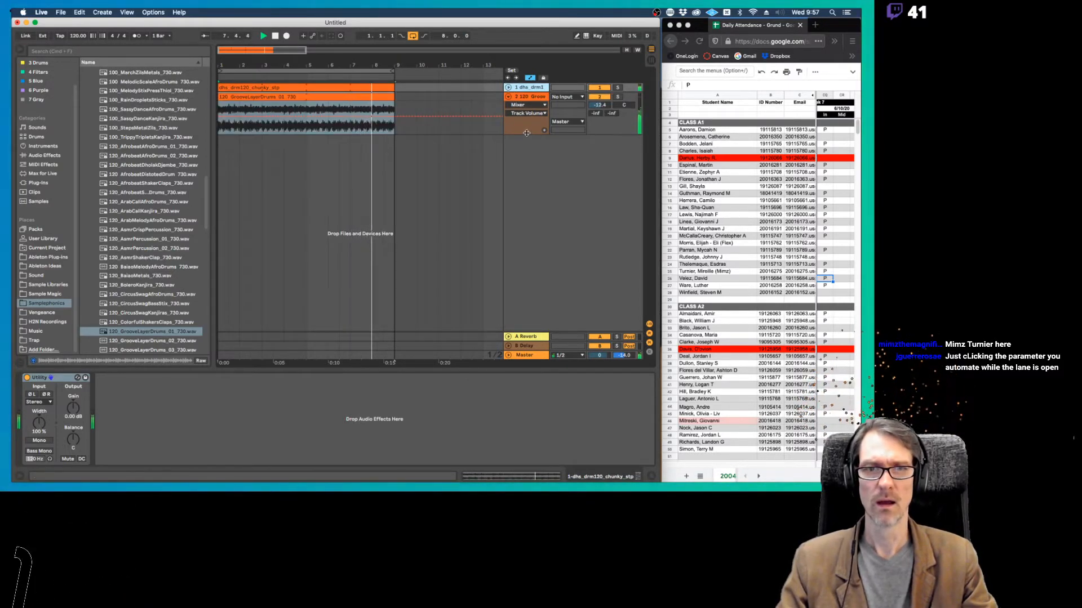
left_click_drag(527, 134, 530, 184)
Add Auto Filter to the GrooveLayerDrums track and delete its Utility device
double_click(522, 97)
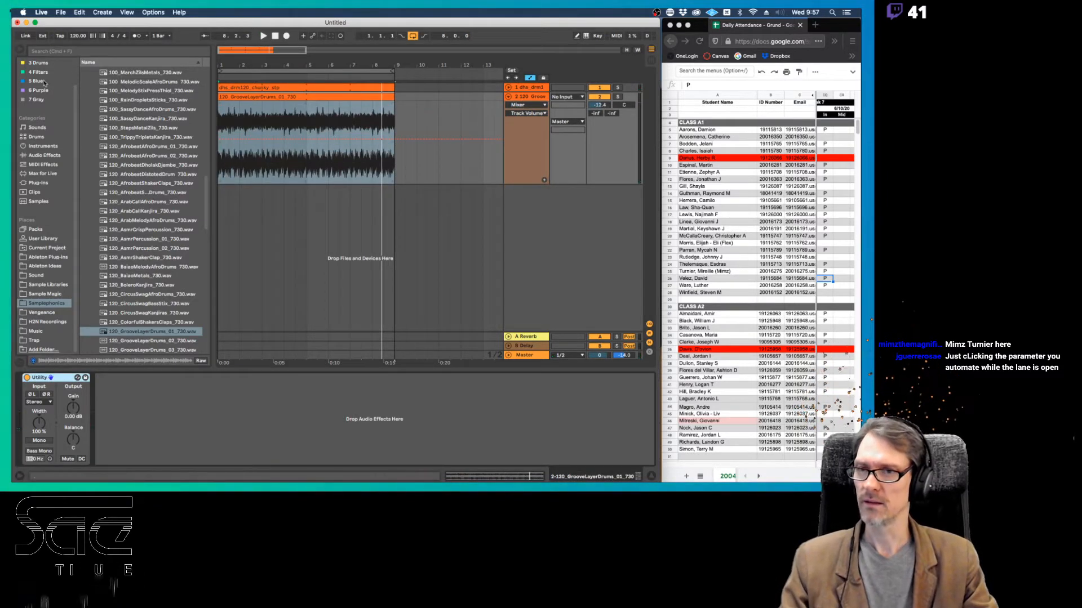
left_click(68, 72)
double_click(111, 72)
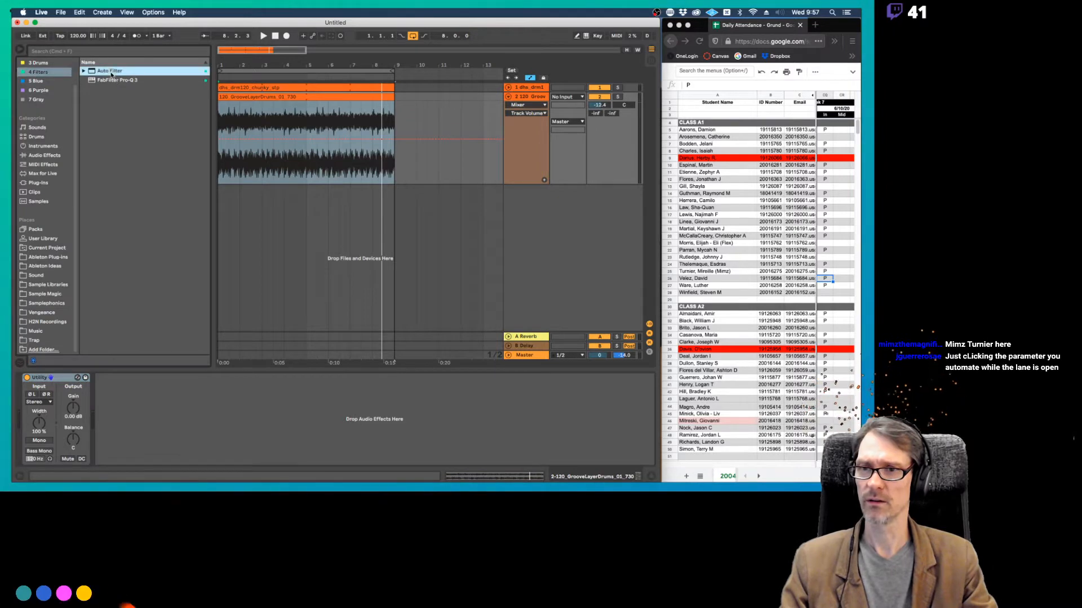
left_click(51, 378)
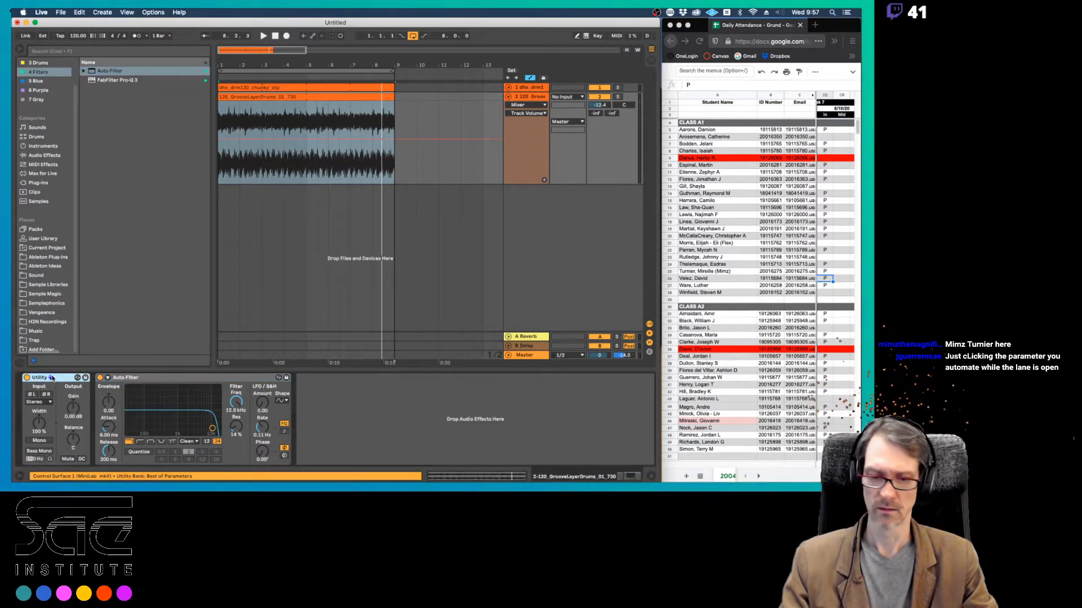
key("Delete")
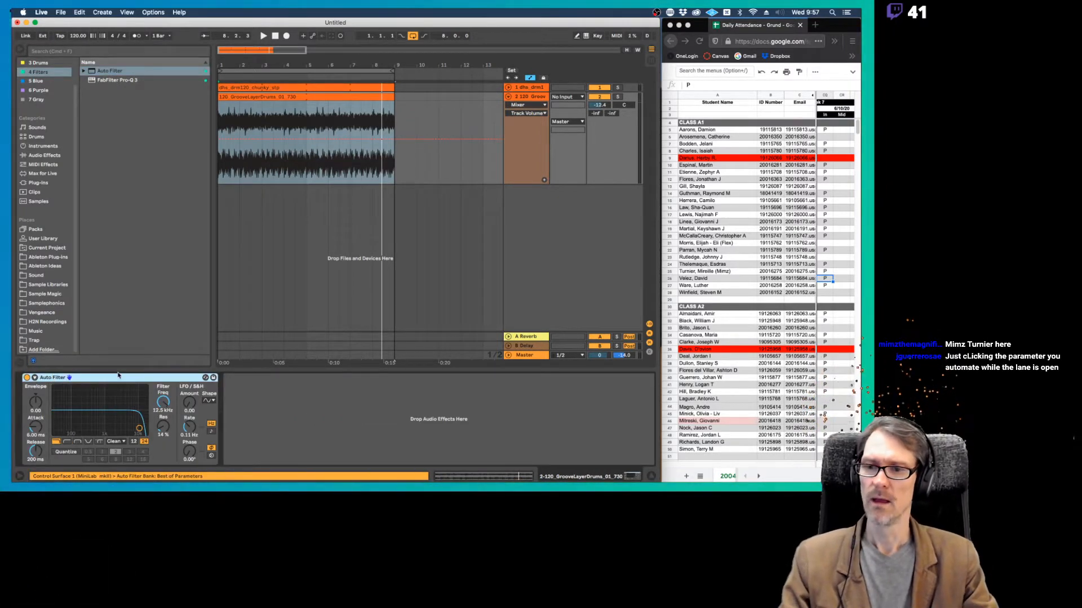
Open the GrooveLayerDrums clip's envelopes and show the Auto Filter envelope
double_click(274, 97)
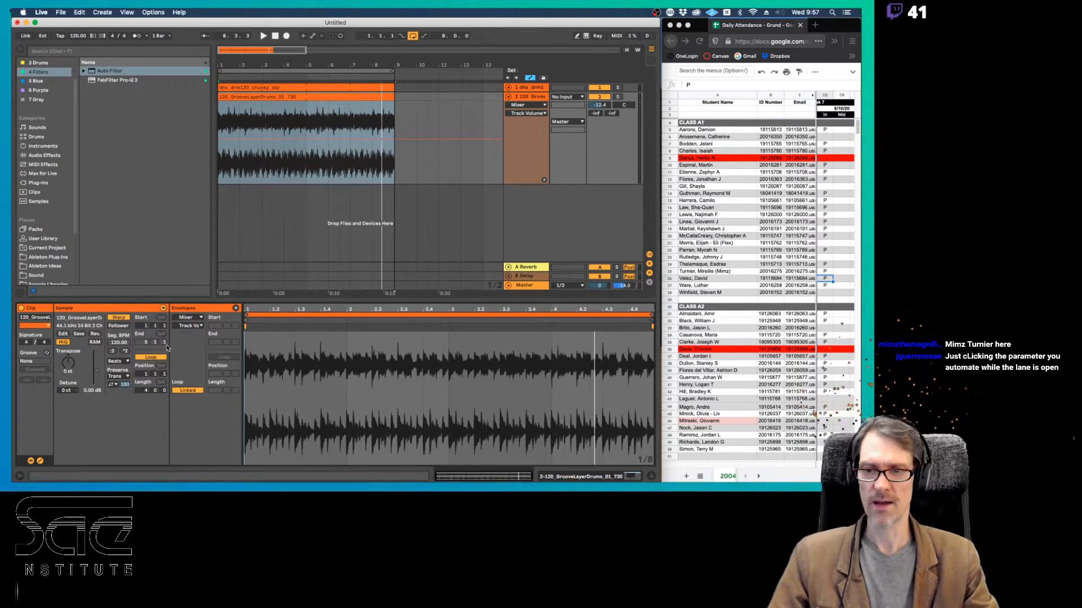
key("shift+Tab")
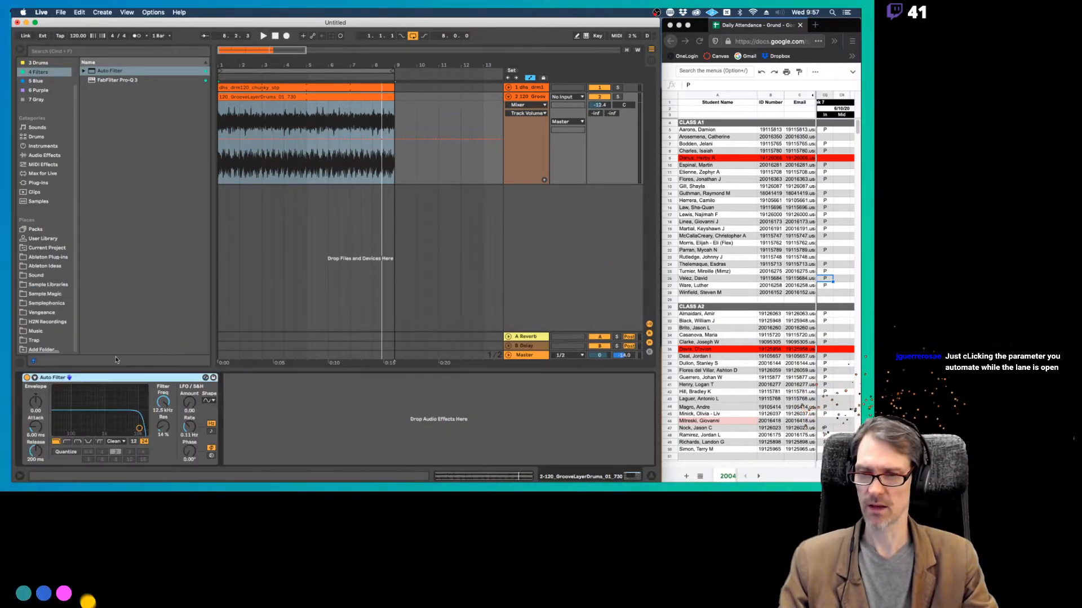
key("shift+Tab")
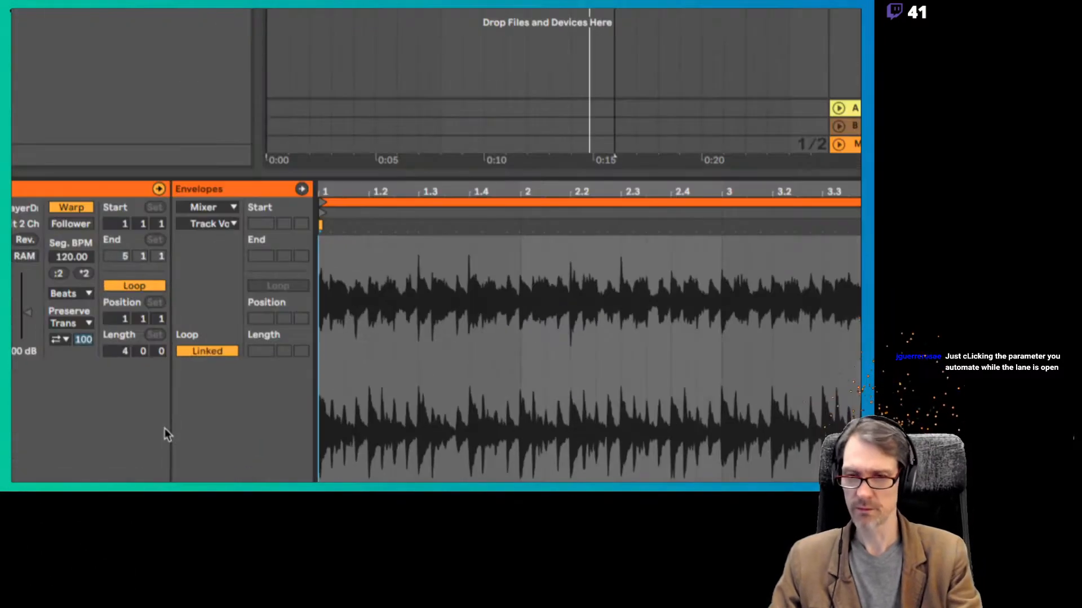
left_click(213, 208)
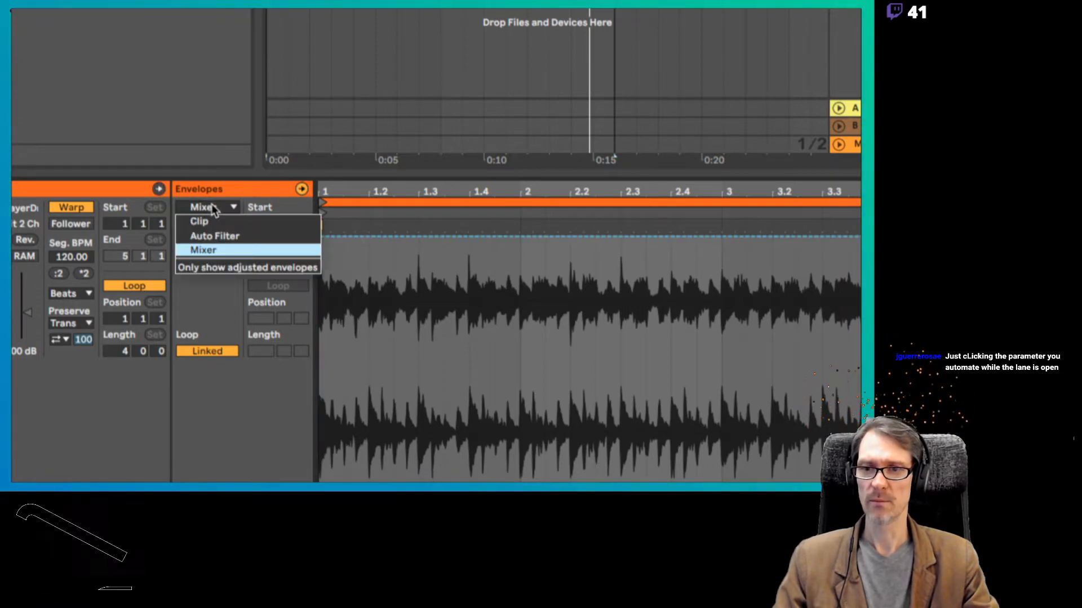
left_click(214, 236)
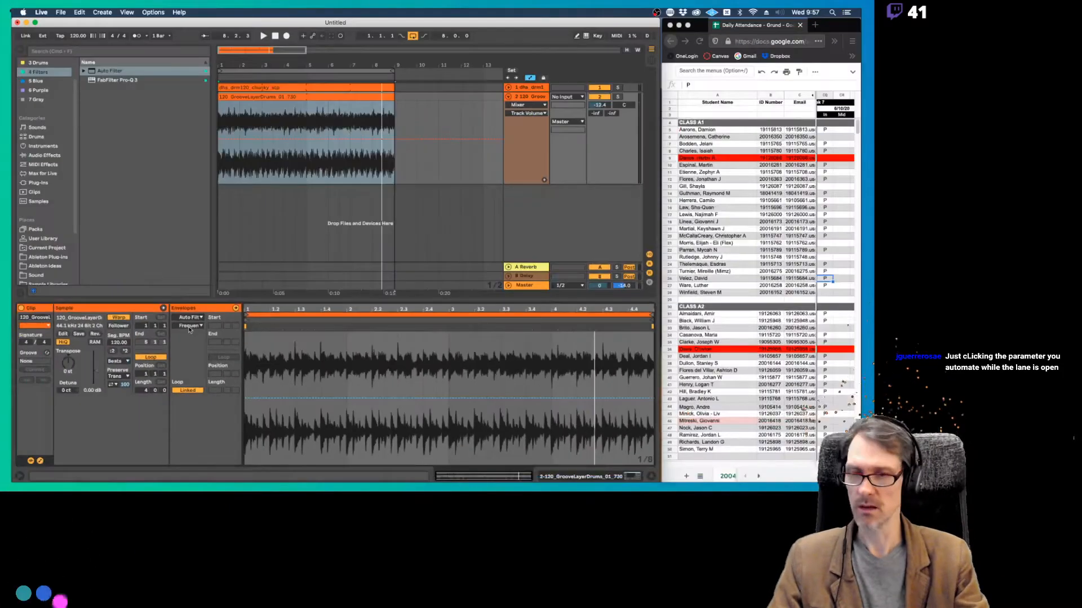
Find Redux among the audio effects and add it after Auto Filter on the GrooveLayerDrums track
left_click(44, 155)
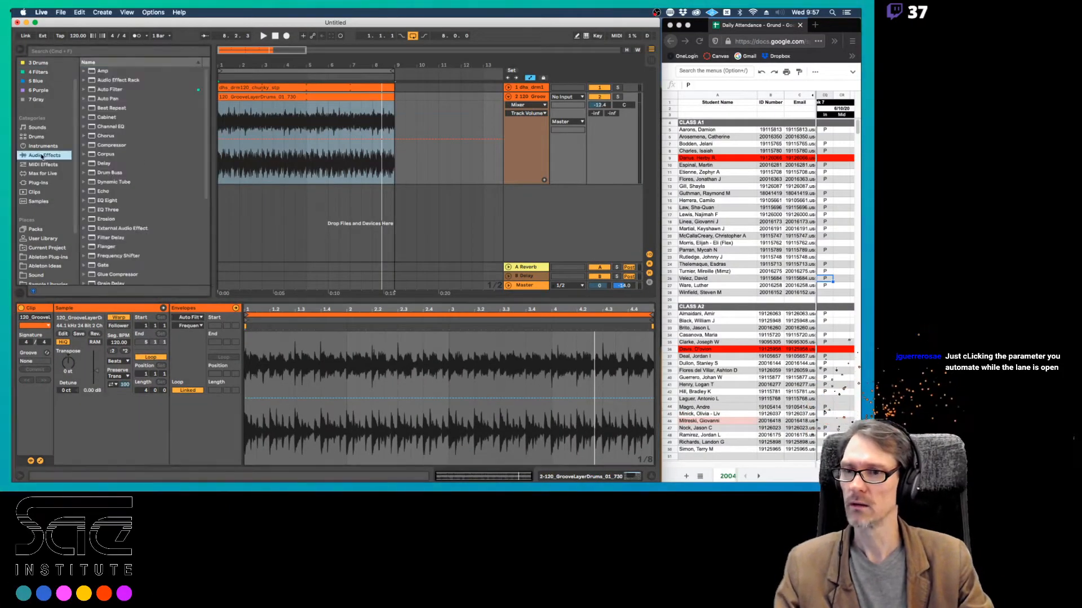
scroll(157, 211, "down", 3)
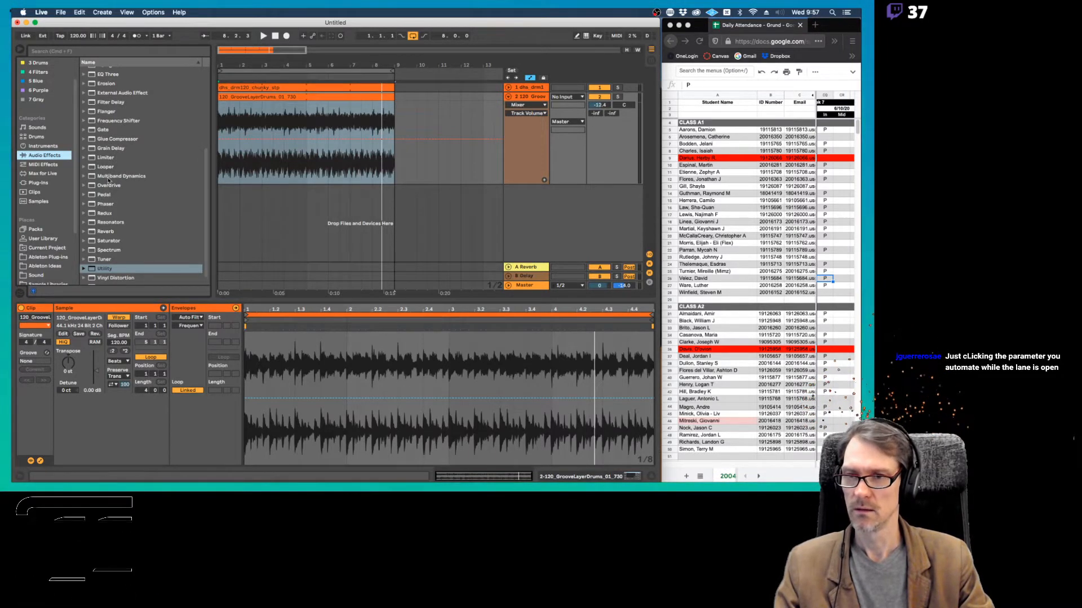
left_click(104, 214)
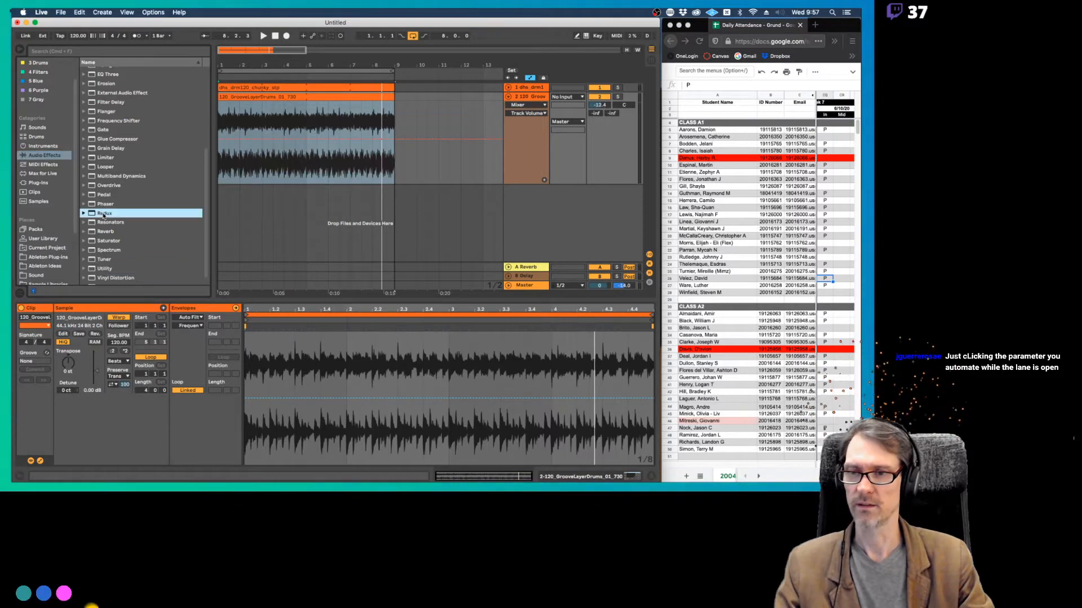
left_click(235, 137)
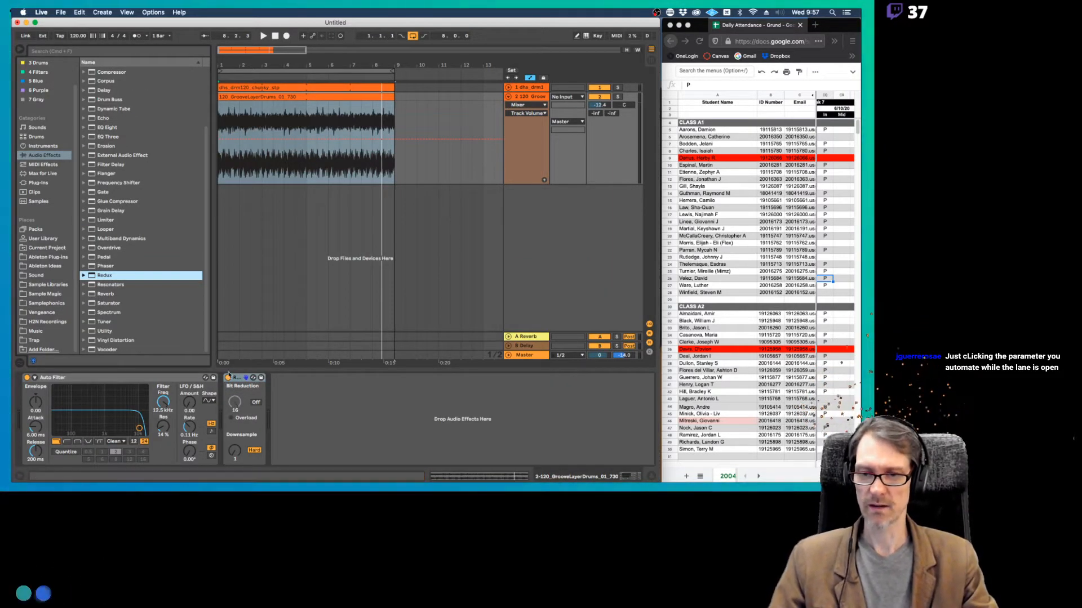
During playback, turn on Redux's bit reduction, lower the bit depth to 4 and switch bit reduction off again
key("space")
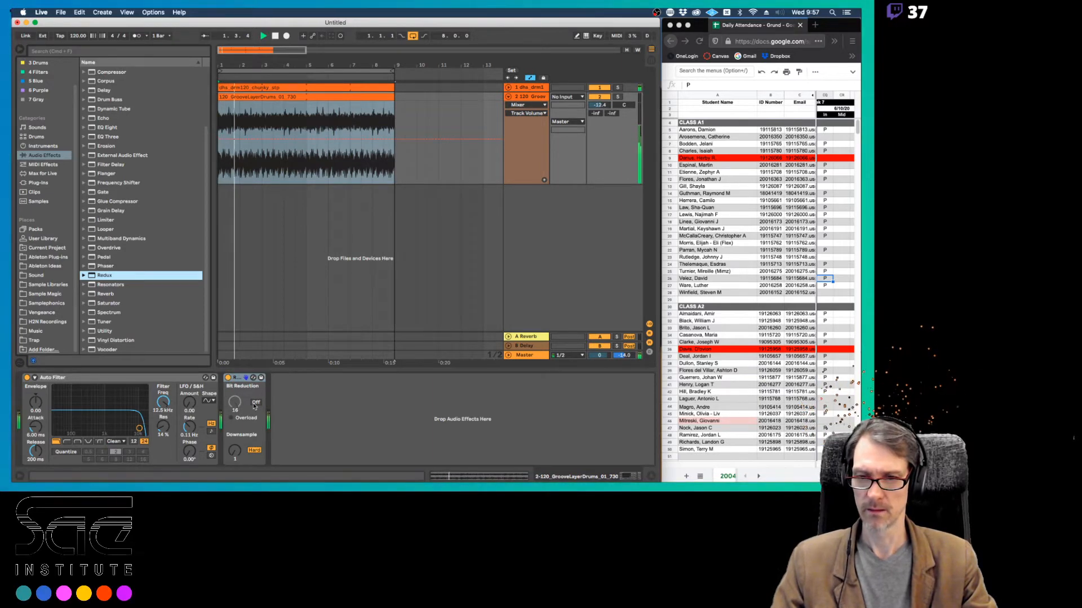
left_click(256, 402)
left_click_drag(235, 402, 234, 448)
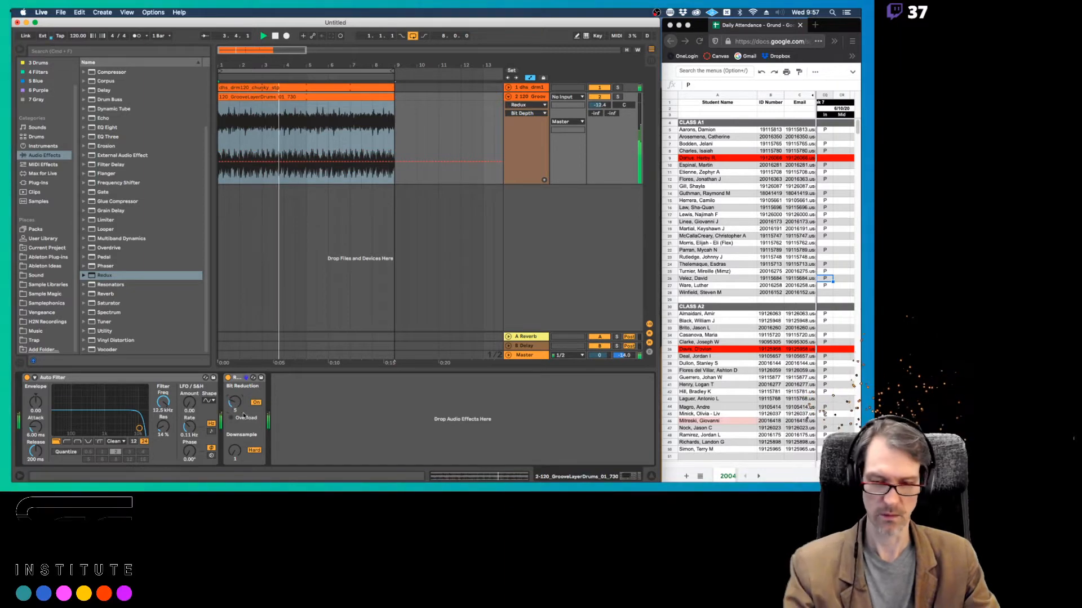
left_click_drag(235, 405, 235, 412)
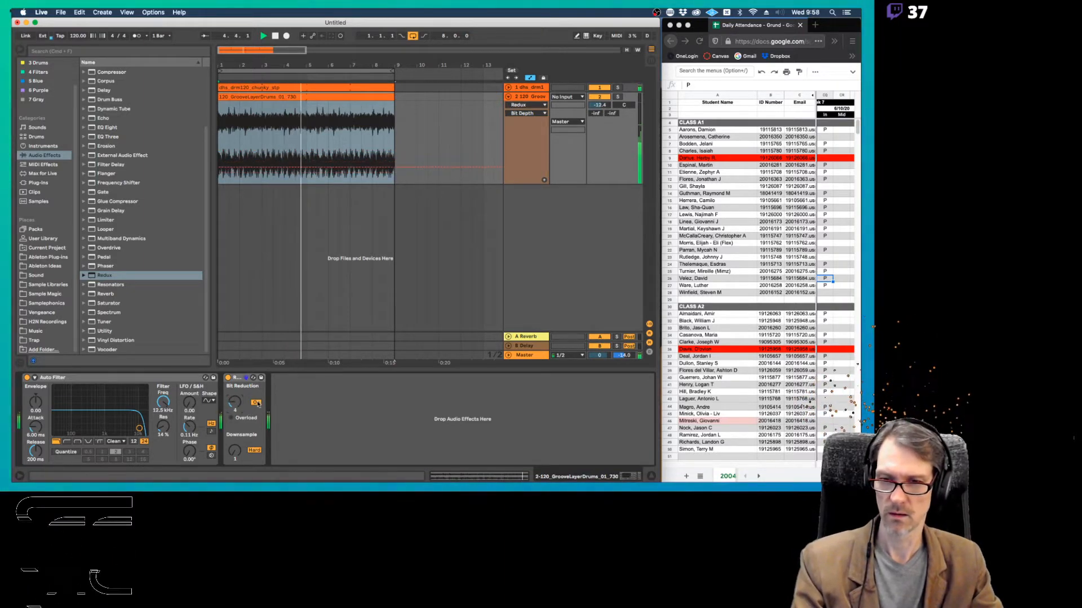
left_click(256, 402)
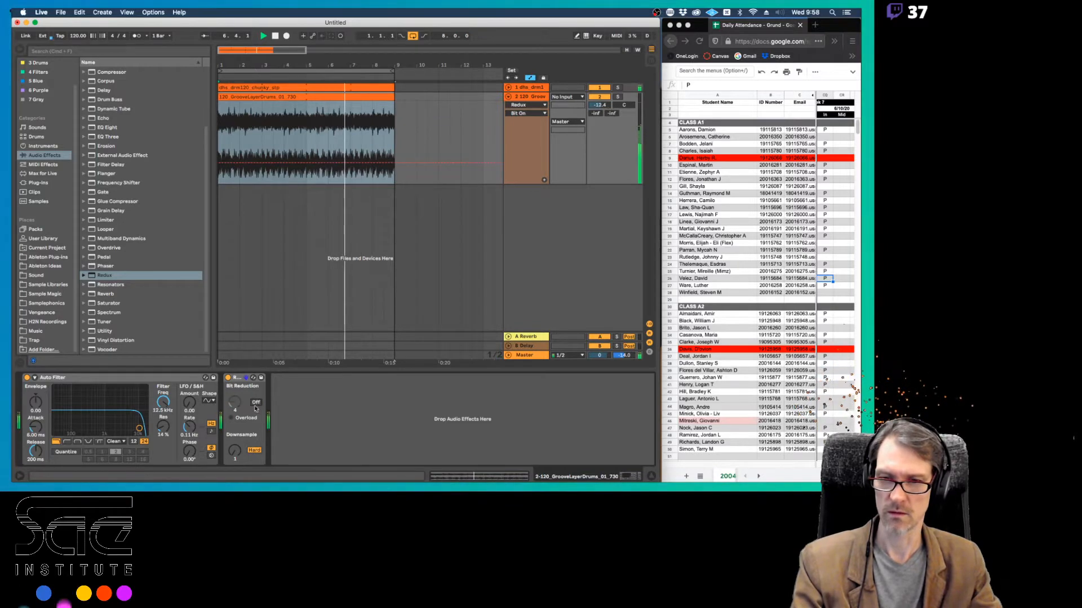
Set Redux's downsampling to Soft at about 13.3 and compare the sound with bit reduction on and off
mouse_move(235, 451)
left_mouse_down()
mouse_move(234, 461)
mouse_move(234, 451)
left_mouse_up()
left_click(255, 450)
left_click(252, 451)
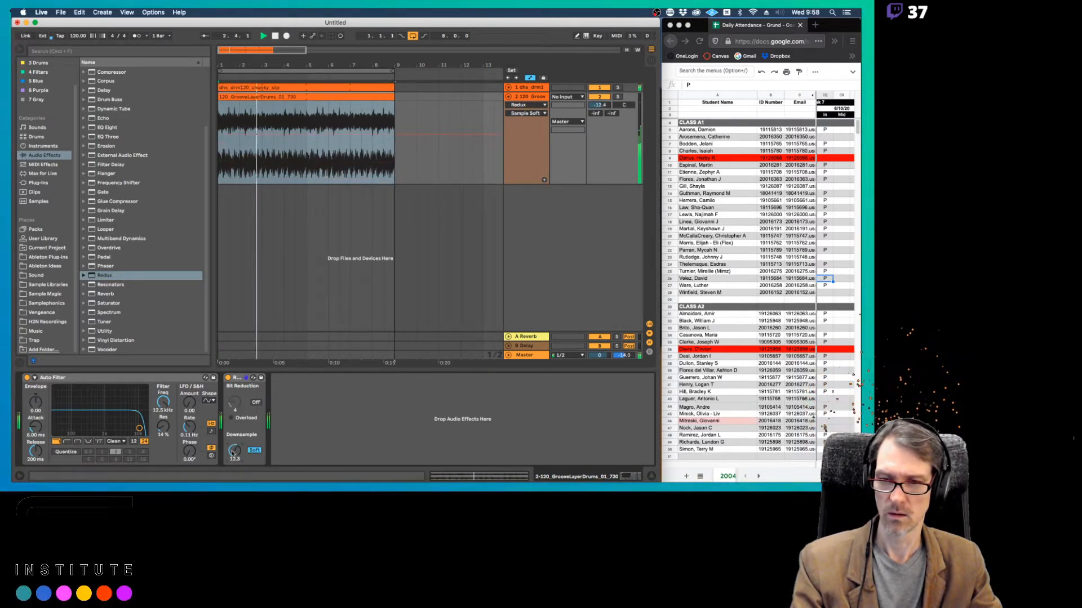
left_click(256, 403)
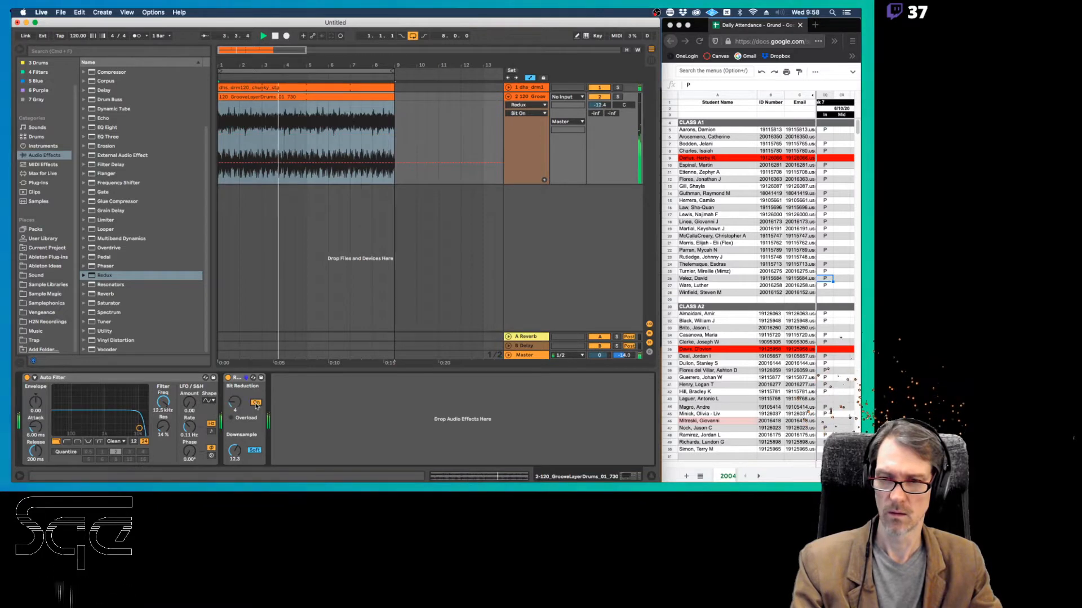
left_click(256, 403)
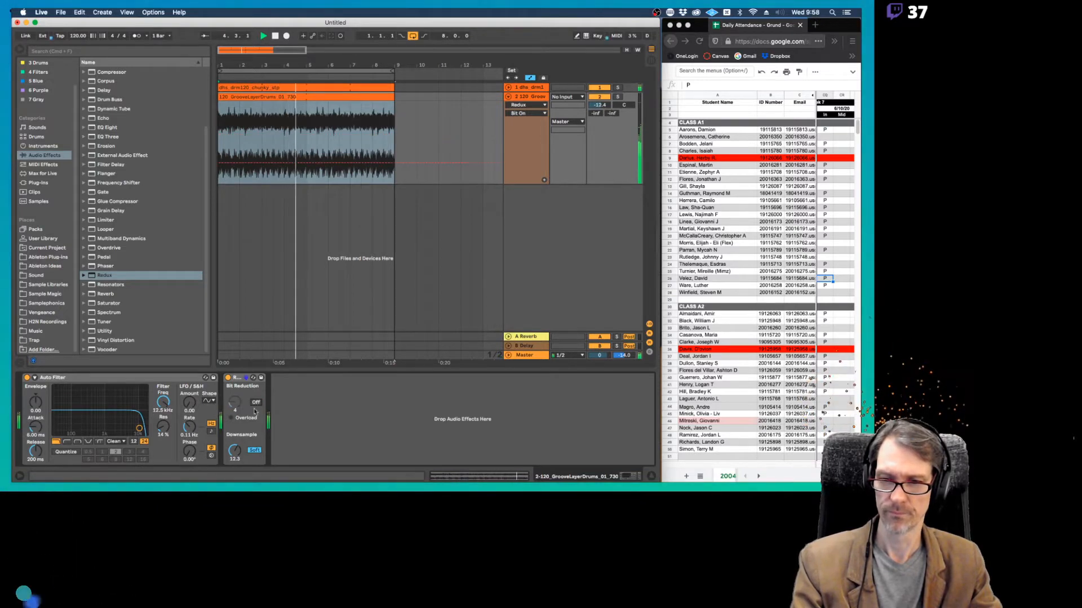
Reset Redux's downsampling to 1.00 and toggle bit reduction on and off to bring up its Bit On automation
double_click(234, 451)
left_click(254, 404)
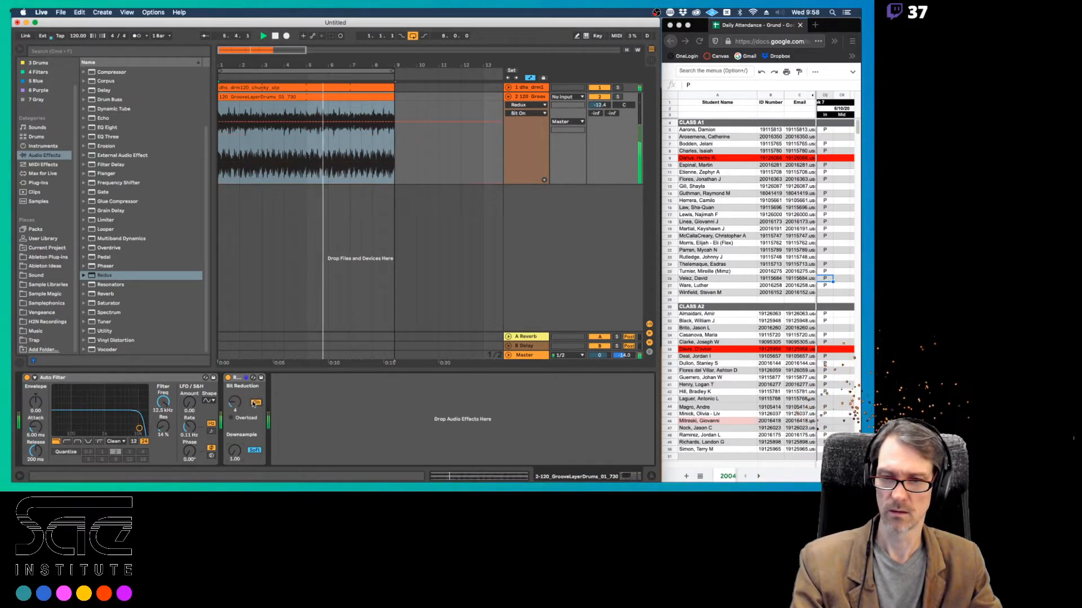
left_click(254, 404)
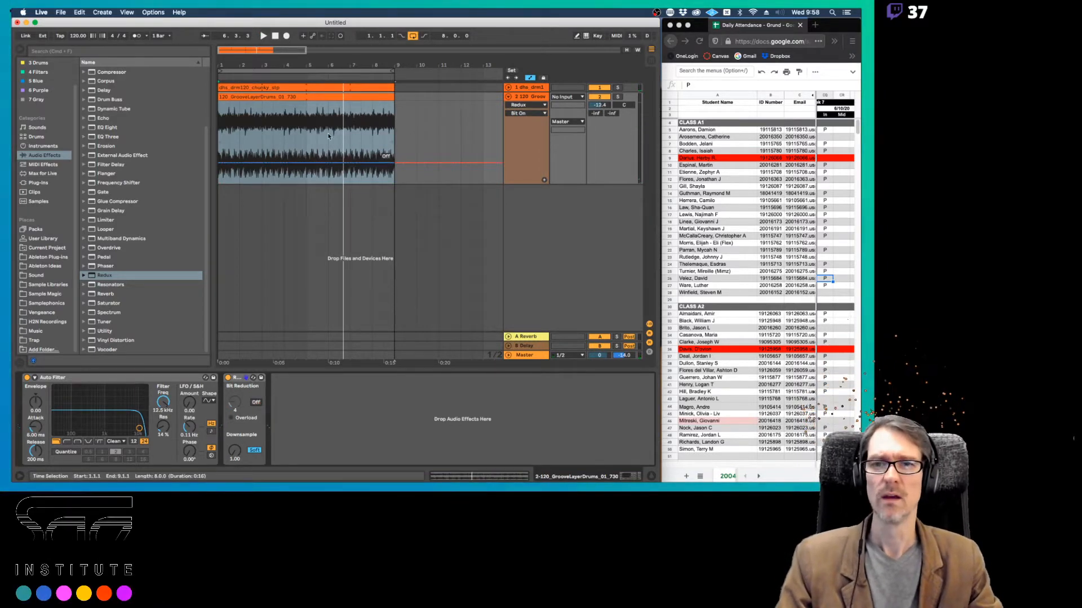
Open the GrooveLayerDrums clip in the arrangement and choose Redux's Sample Hard as the displayed clip envelope
left_click(323, 99)
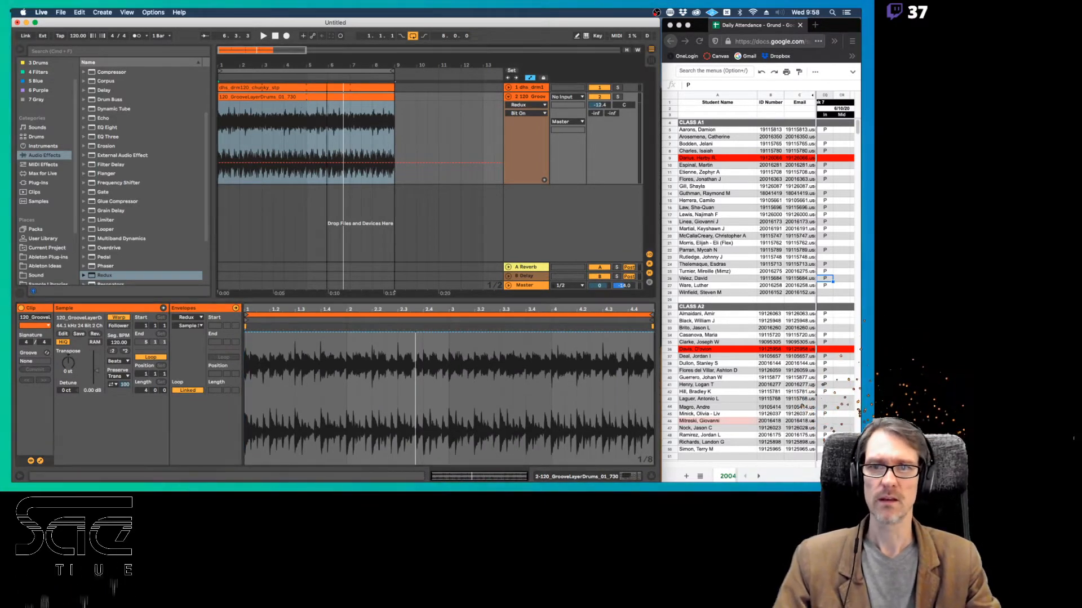
left_click_drag(321, 65, 272, 75)
left_click(256, 88)
left_click(256, 96, "shift")
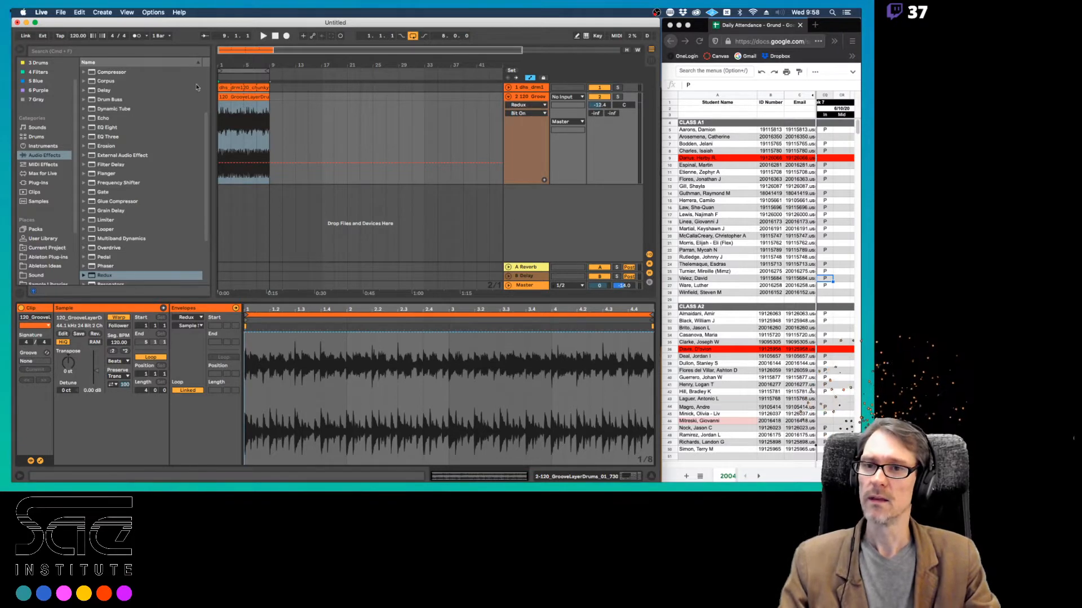
left_click_drag(220, 66, 220, 125)
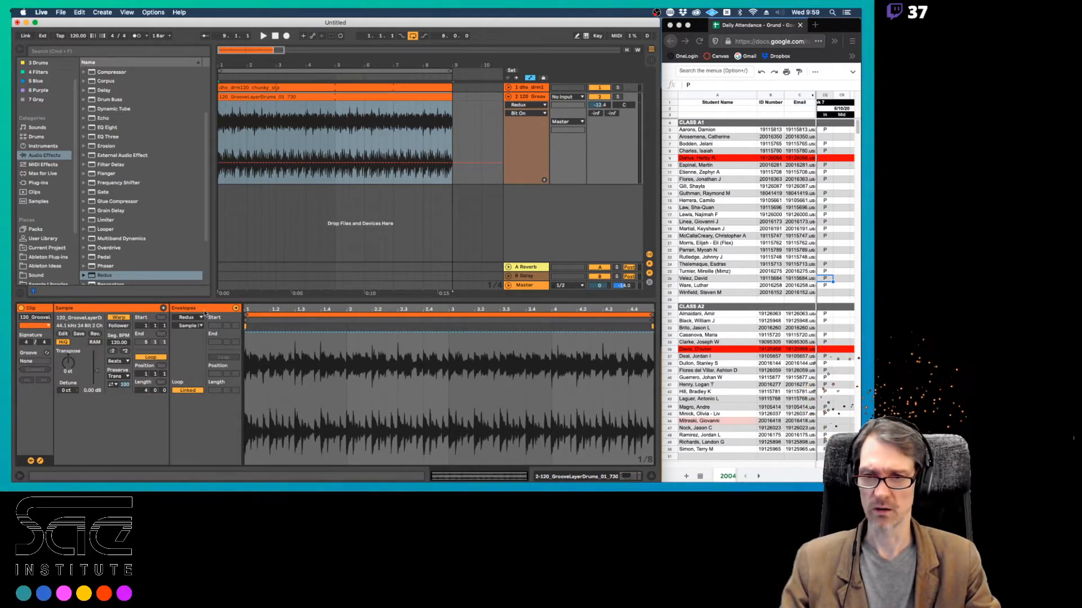
left_click(194, 328)
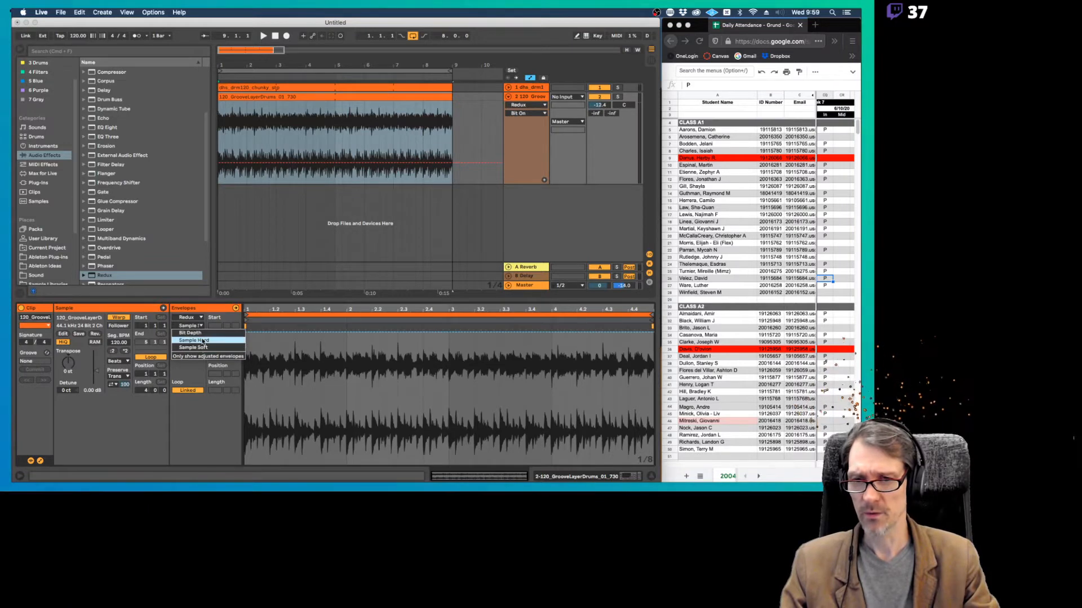
left_click(203, 342)
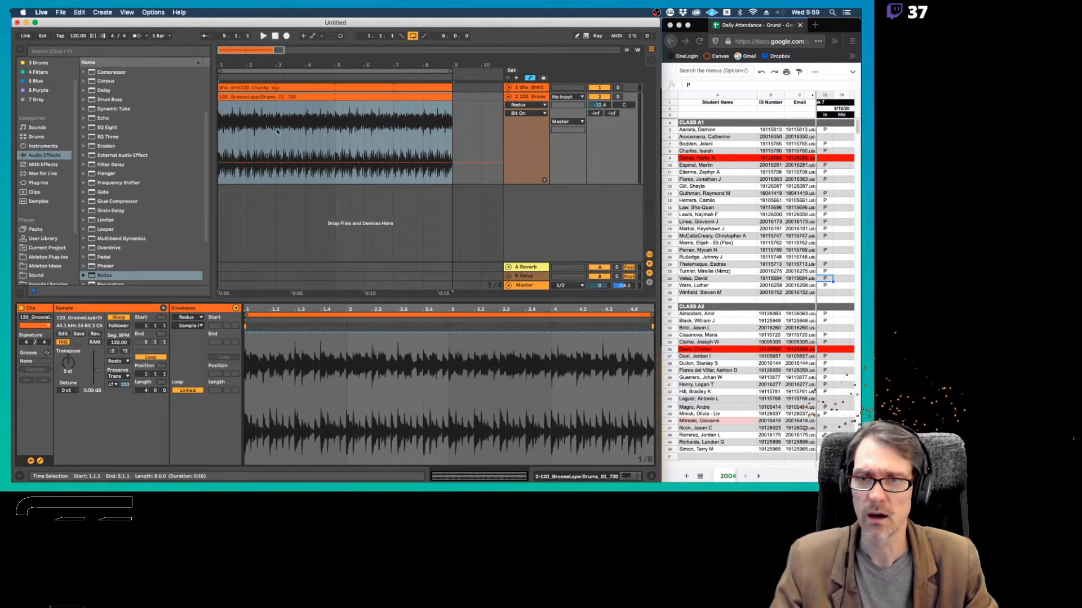
Toggle Redux's bit reduction on and off and check which Redux parameters the GrooveLayerDrums clip offers as envelopes
key("shift+Tab")
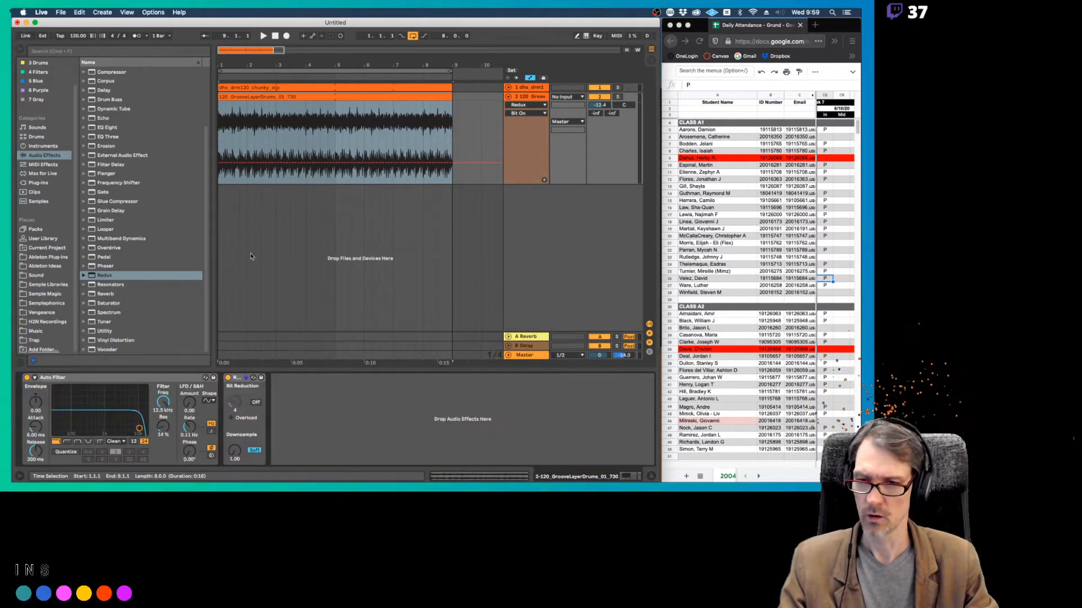
key("super+m")
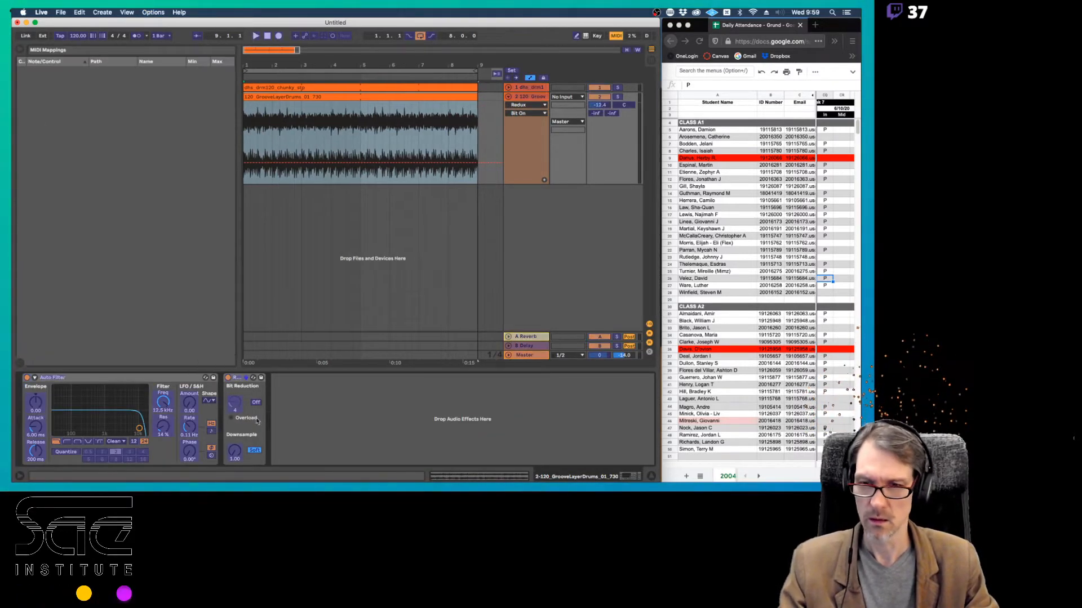
key("super+m")
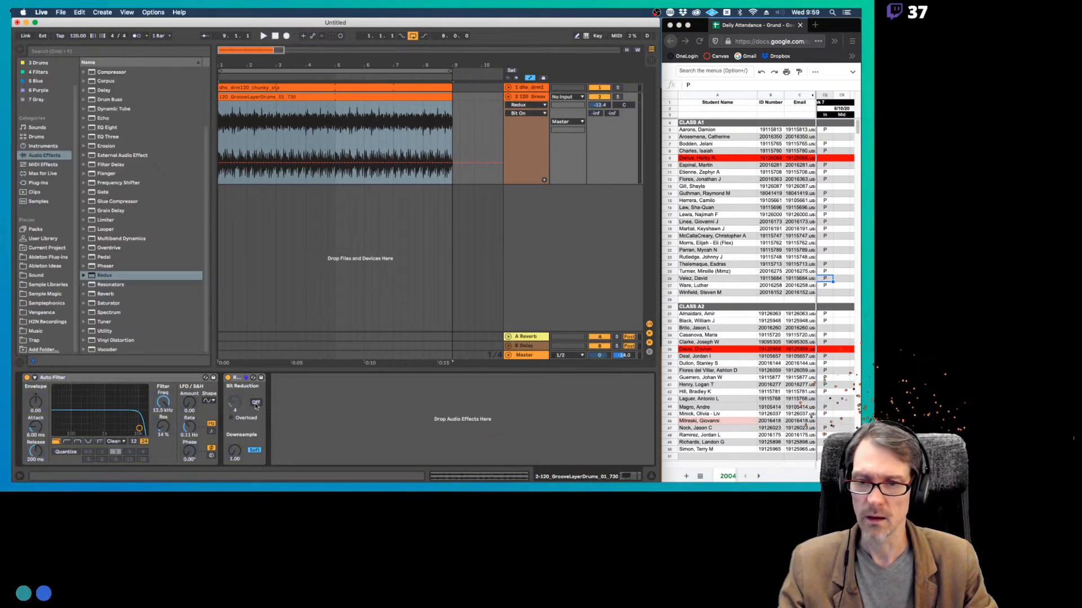
left_click(256, 403)
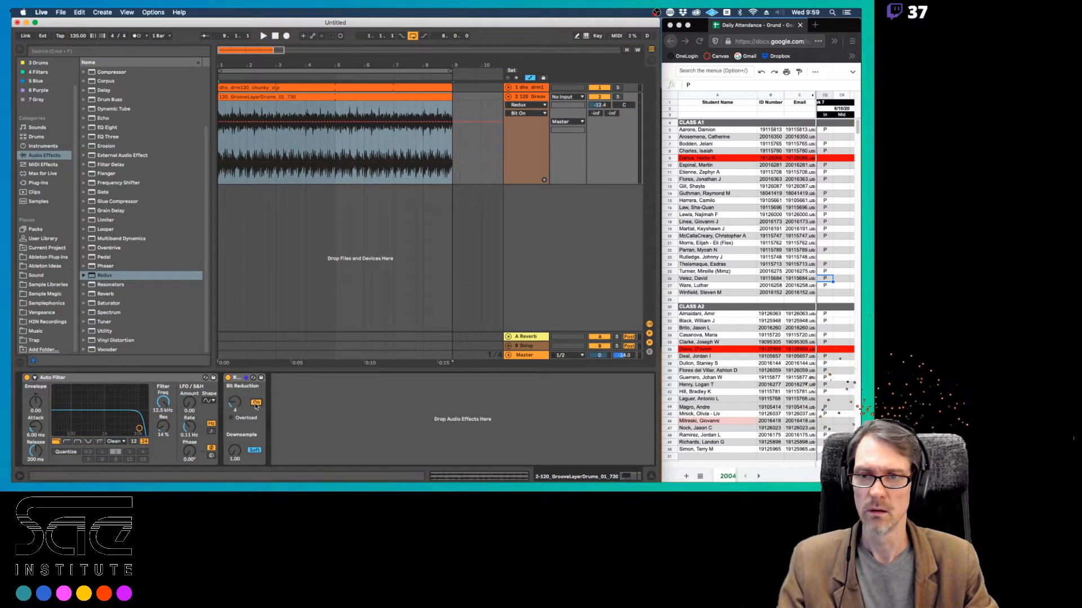
key("Tab")
key("Tab")
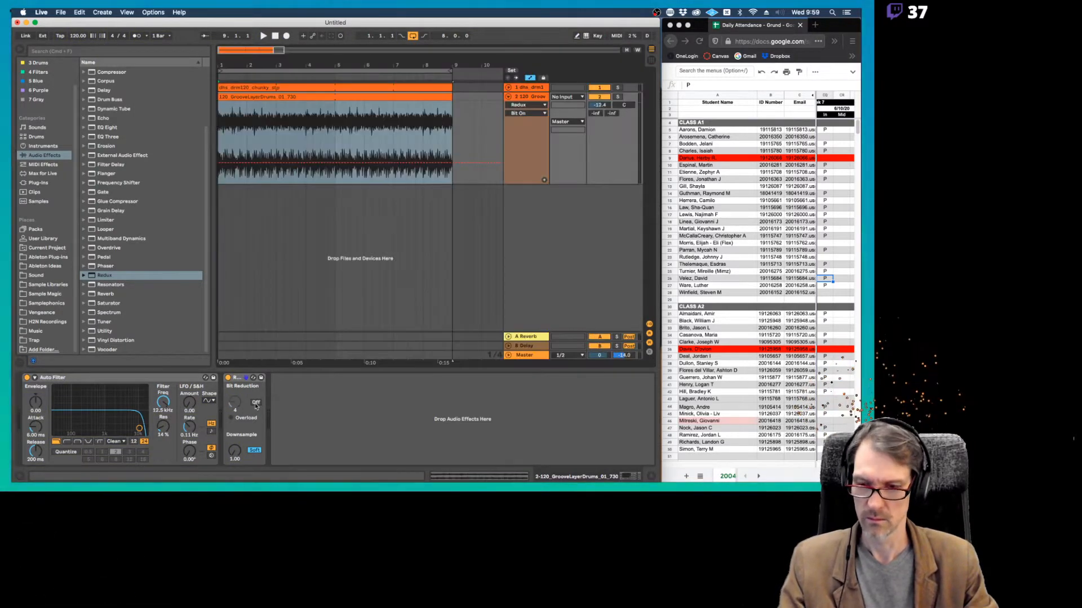
key("shift+Tab")
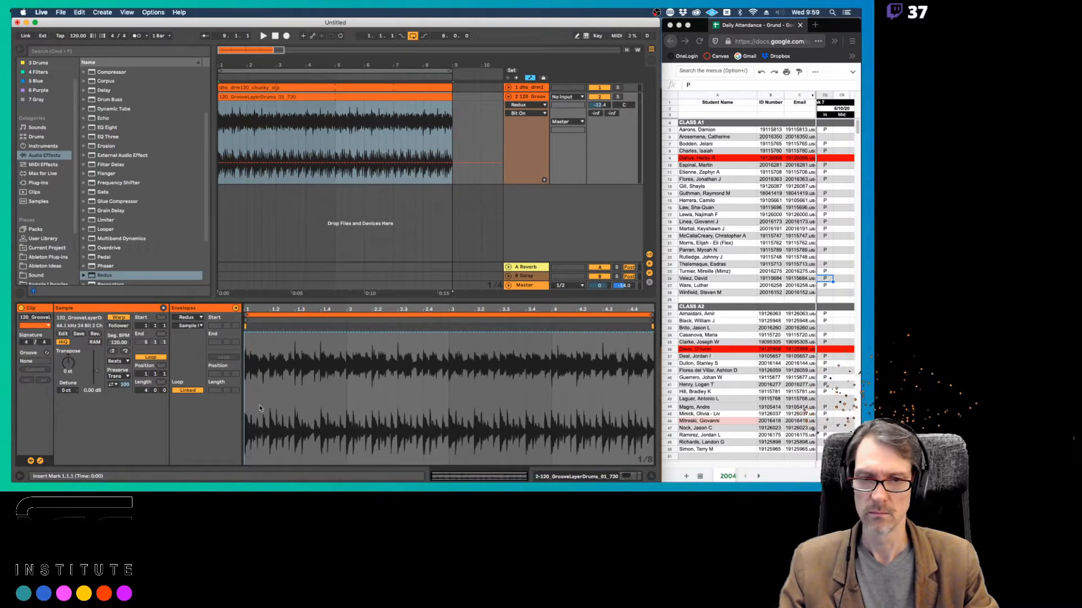
left_click(189, 325)
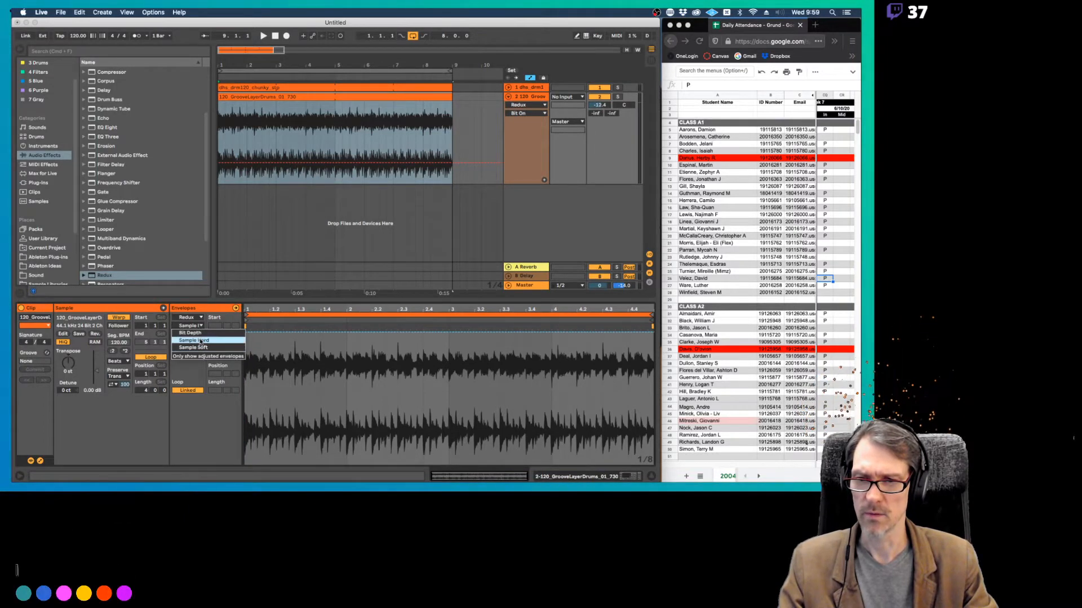
left_click(202, 341)
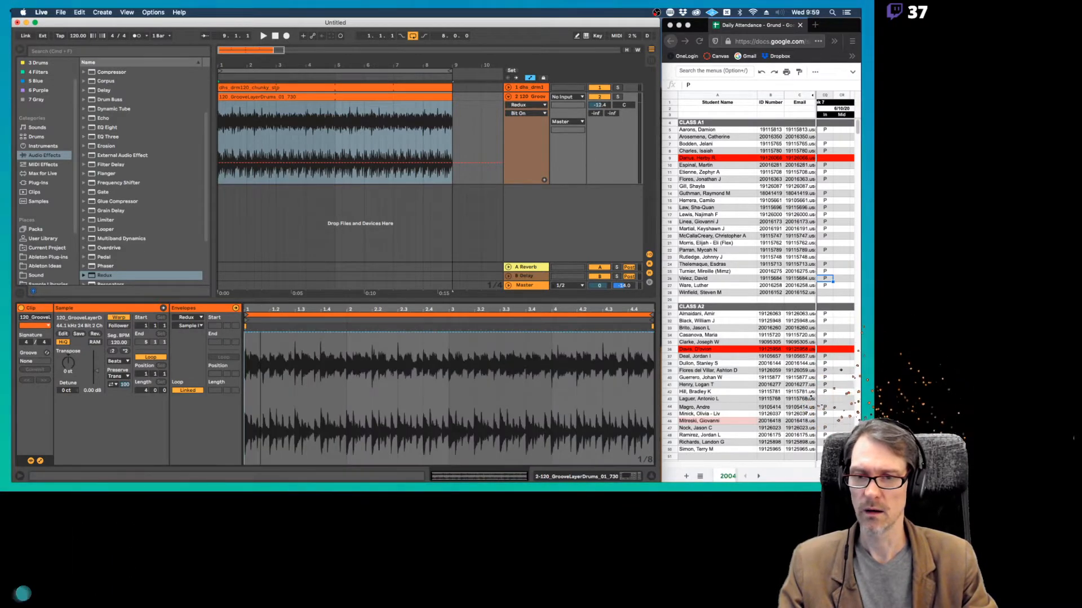
key("Tab")
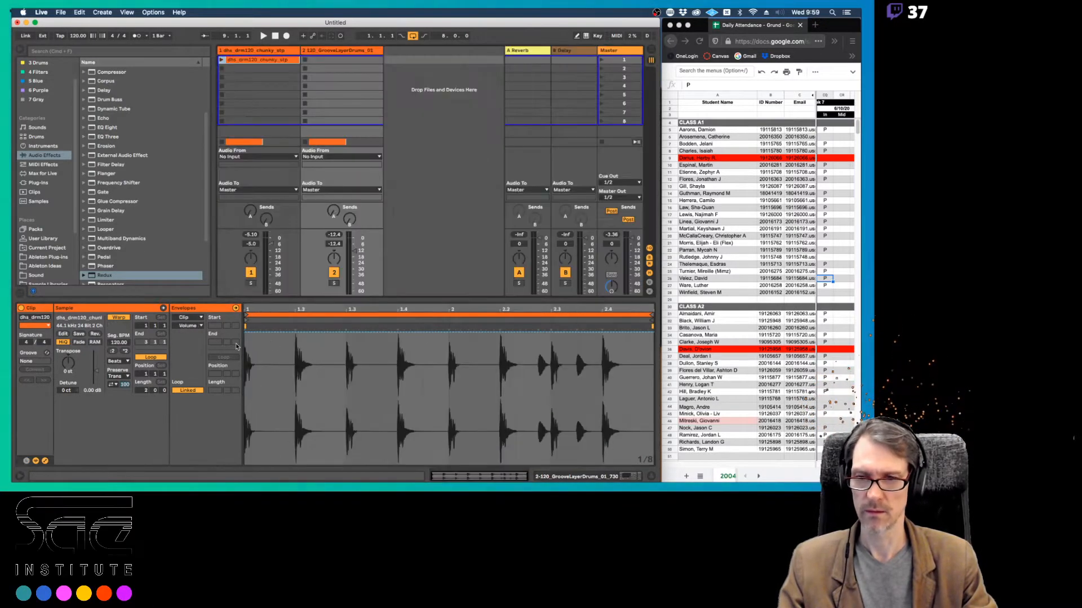
key("Tab")
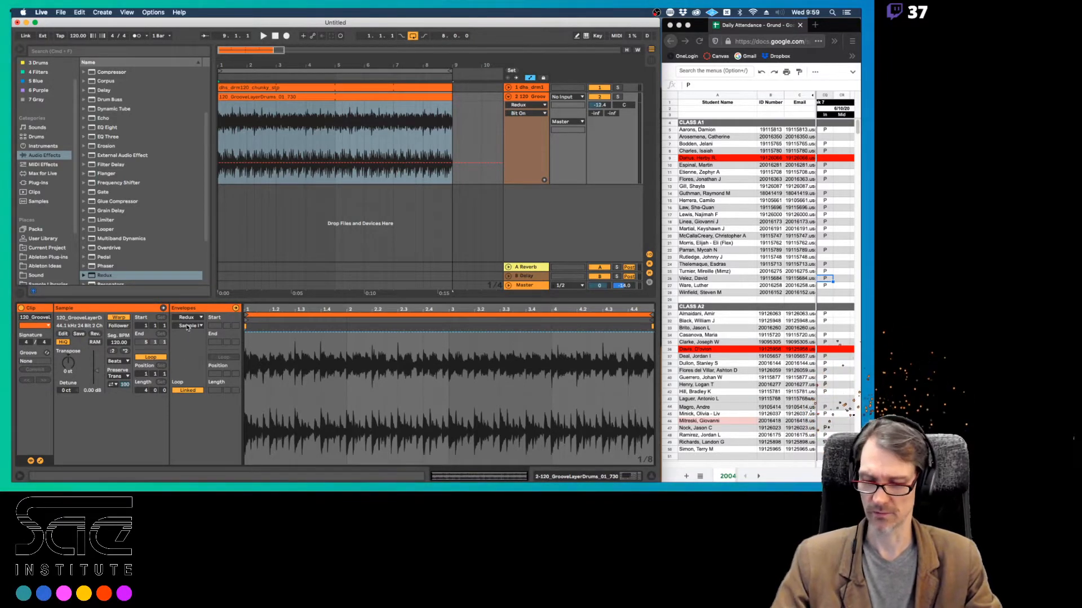
Turn on Redux's bit reduction, adjust its bit depth and bring up the clip's Bit Depth envelope
key("shift+Tab")
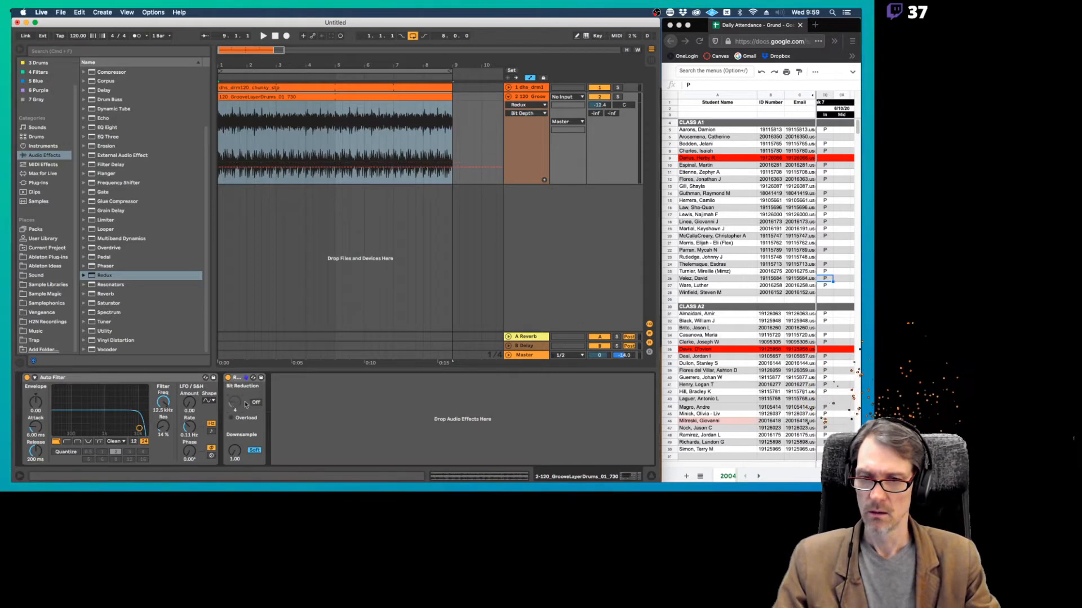
left_click(257, 403)
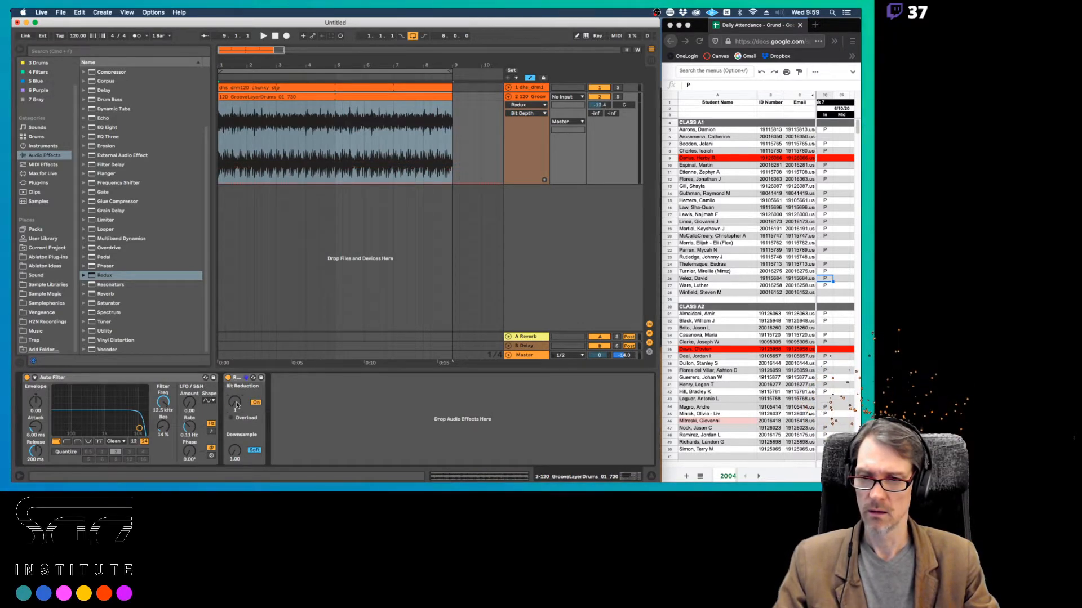
left_click_drag(237, 405, 236, 392)
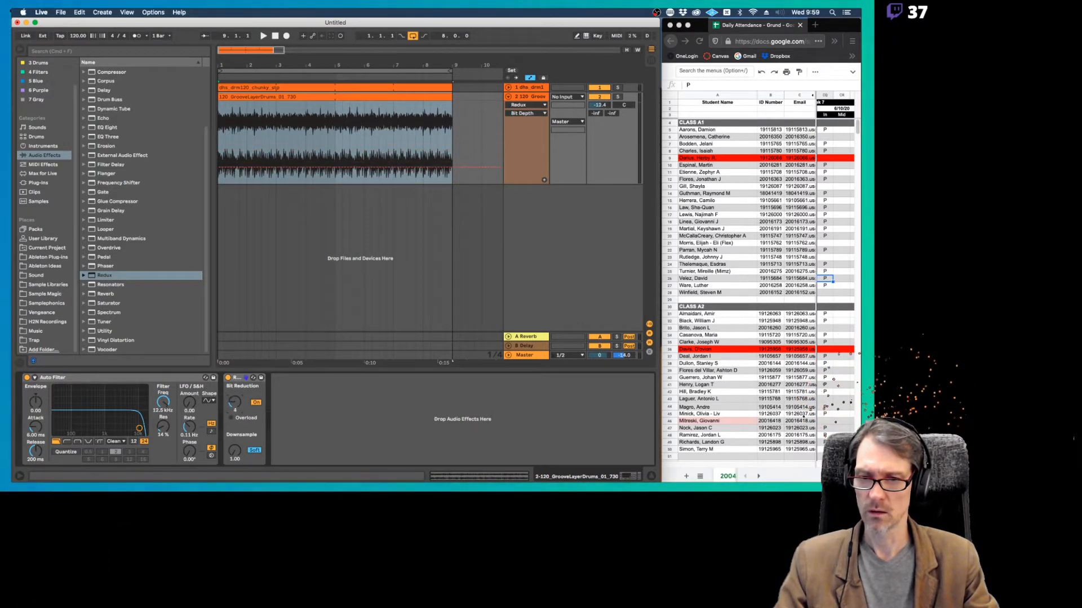
key("shift+Tab")
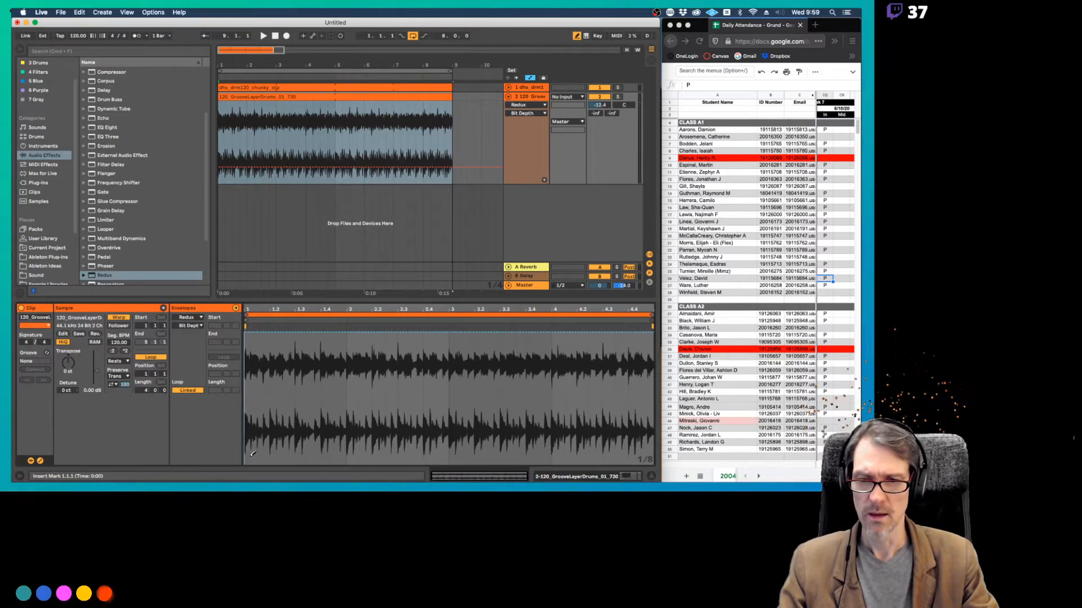
Draw a stepped Bit Depth envelope with repeated drops up to about 2.4.3 in the GrooveLayerDrums clip and play it back
left_click_drag(249, 464, 427, 462)
left_click(299, 462)
left_click(355, 456)
left_click(404, 462)
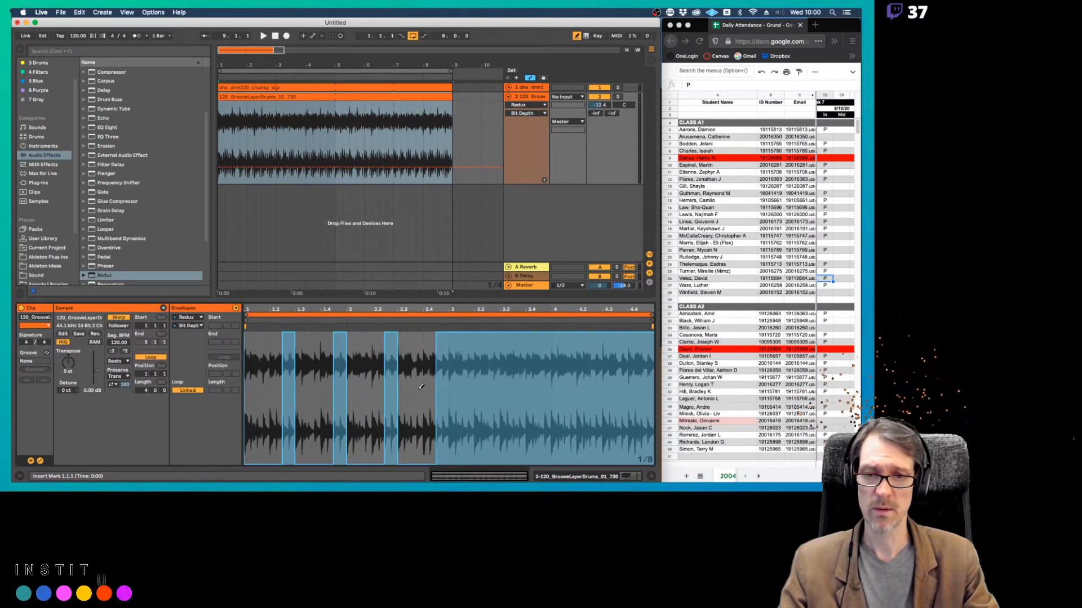
key("space")
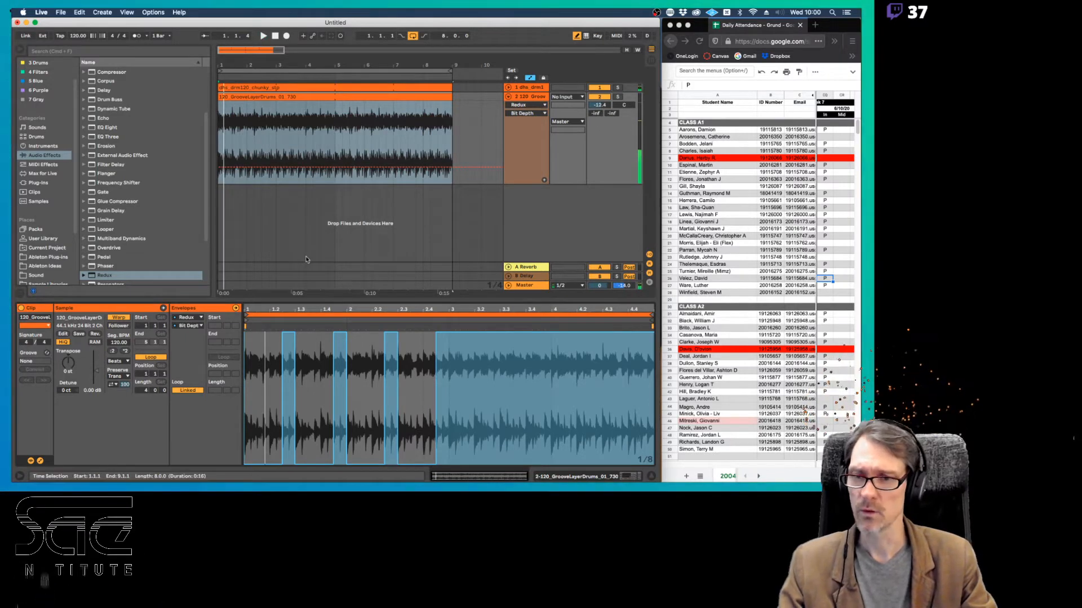
Check the clip's Redux envelope choices and lower the GrooveLayerDrums track volume to about -26.6 dB during playback
left_click(188, 326)
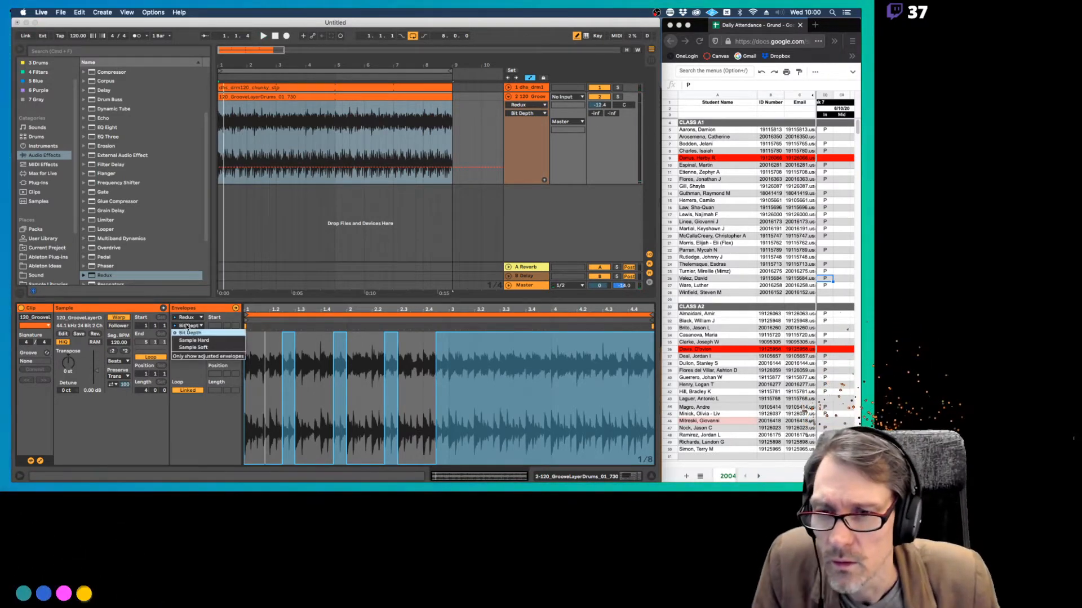
left_click(276, 251)
left_click_drag(599, 105, 599, 122)
key("space")
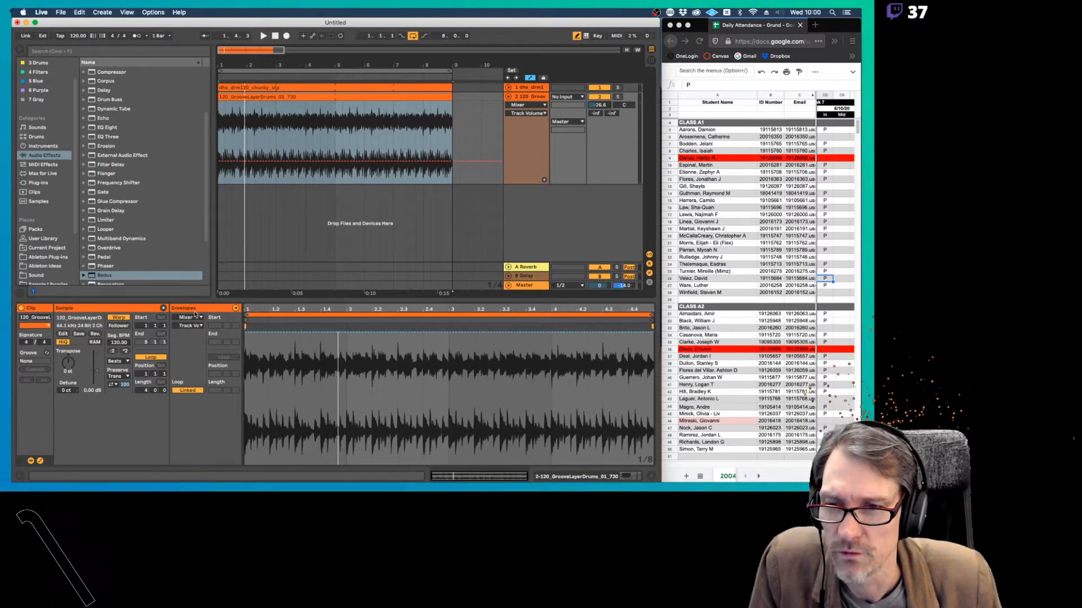
Redisplay the clip's Redux Bit Depth envelope and delete its drawn automation from 1.1.1 to 2.4.3
left_click(193, 318)
left_click(195, 343)
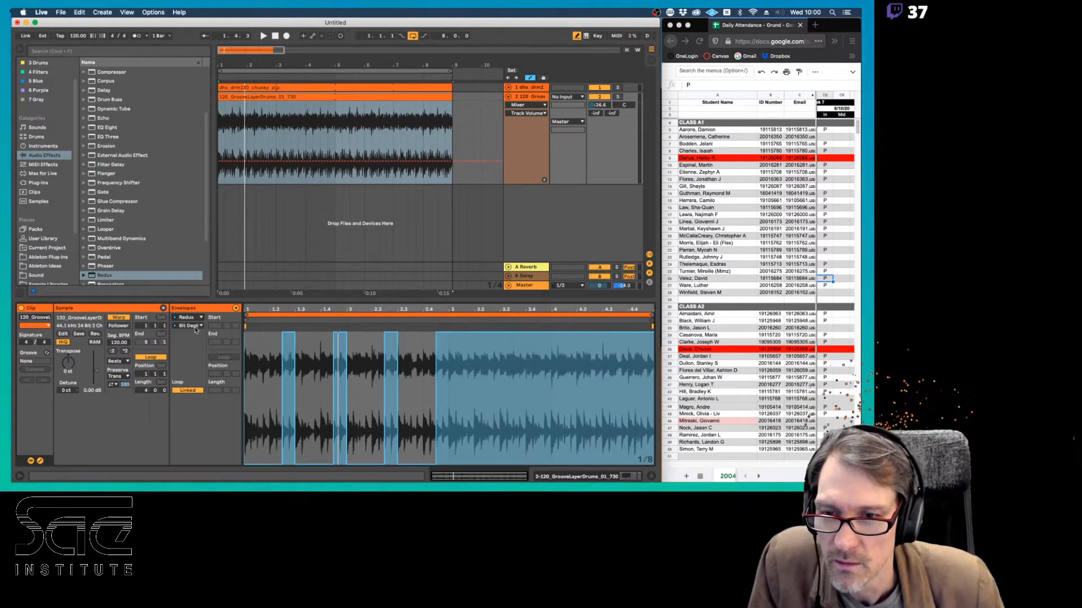
left_click(195, 327)
left_click(214, 319)
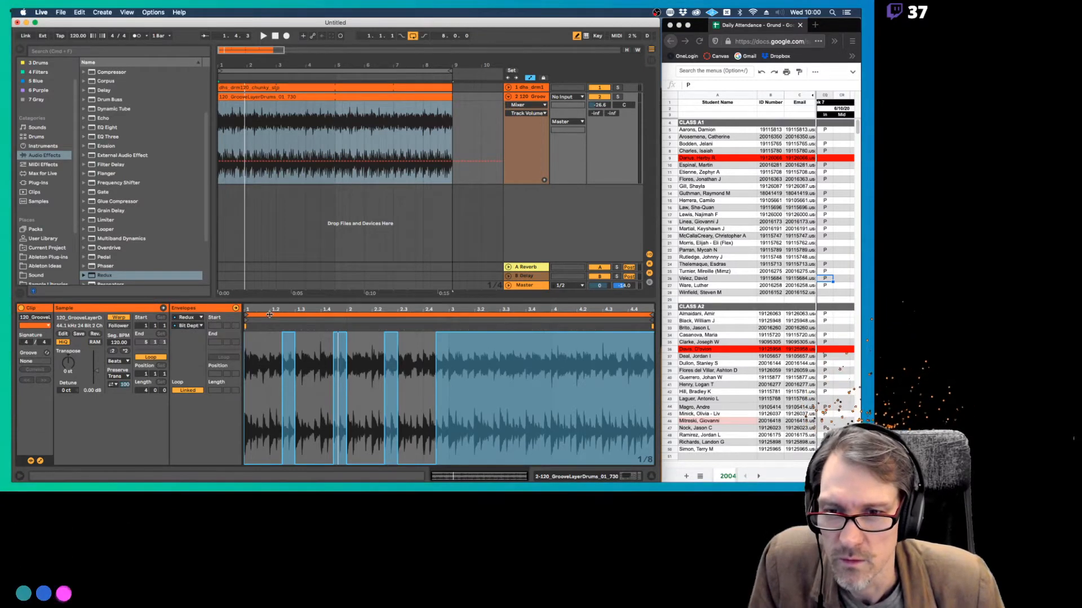
key("b")
left_click_drag(436, 359, 245, 355)
key("Delete")
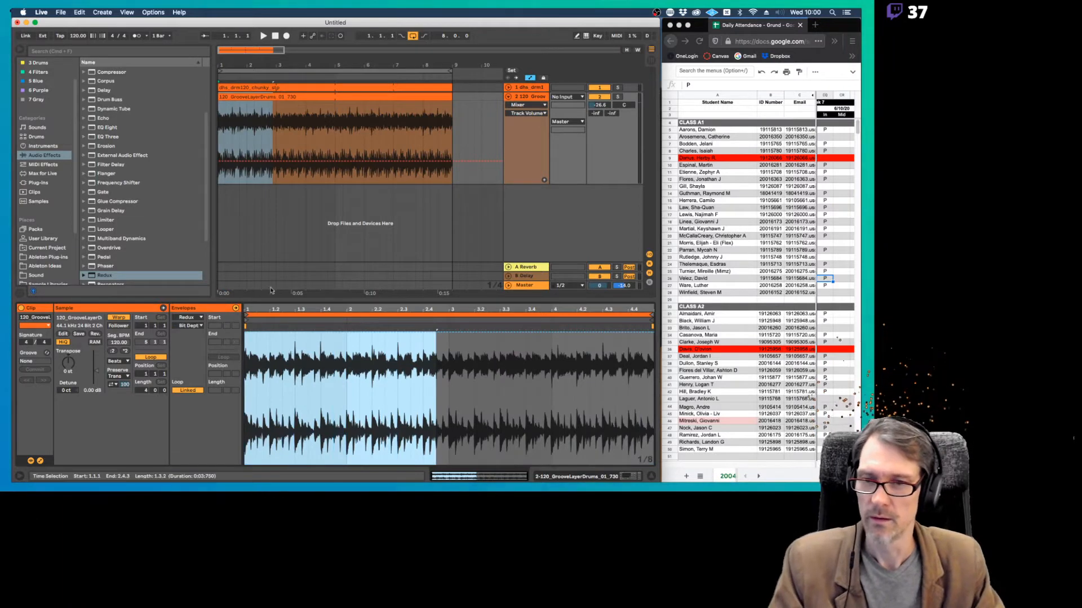
Delete Redux from the GrooveLayerDrums track's device chain
key("shift+Tab")
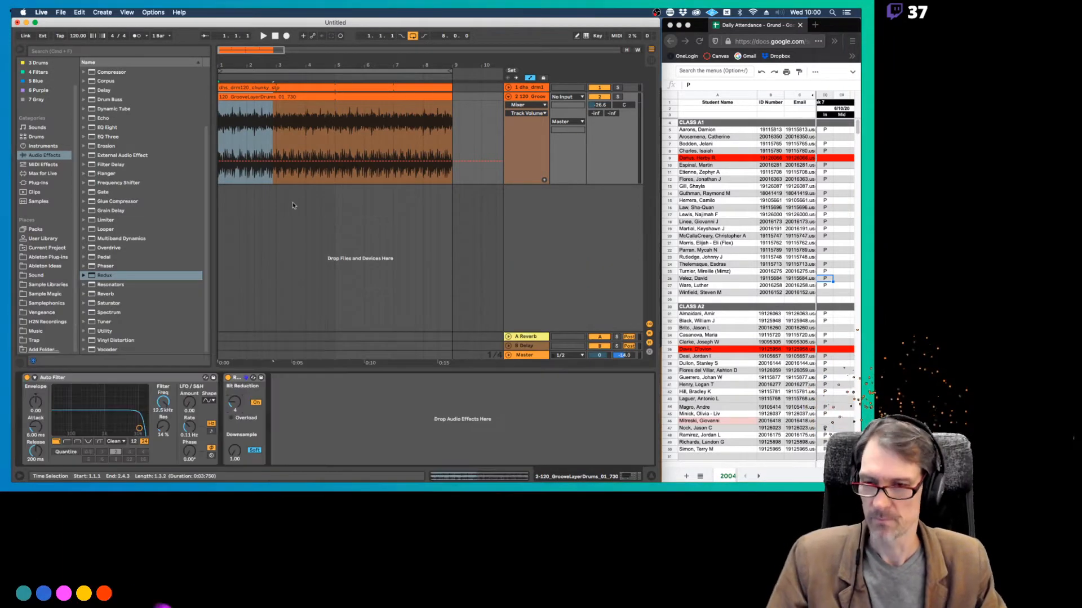
left_click(228, 378)
key("Delete")
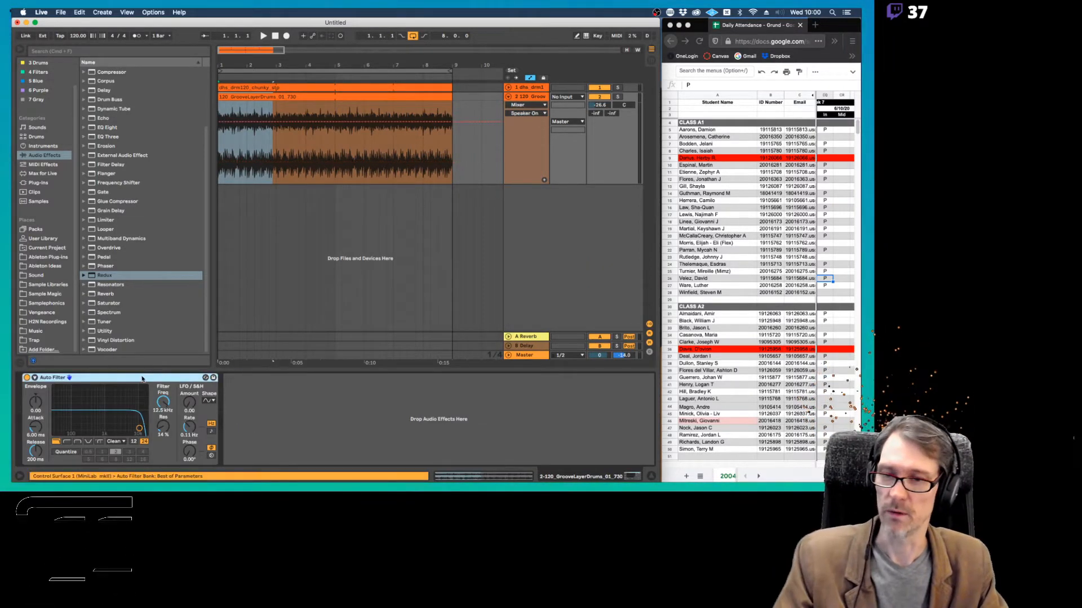
Raise the GrooveLayerDrums track volume to -15.0 dB while the loop plays, then stop playback
key("space")
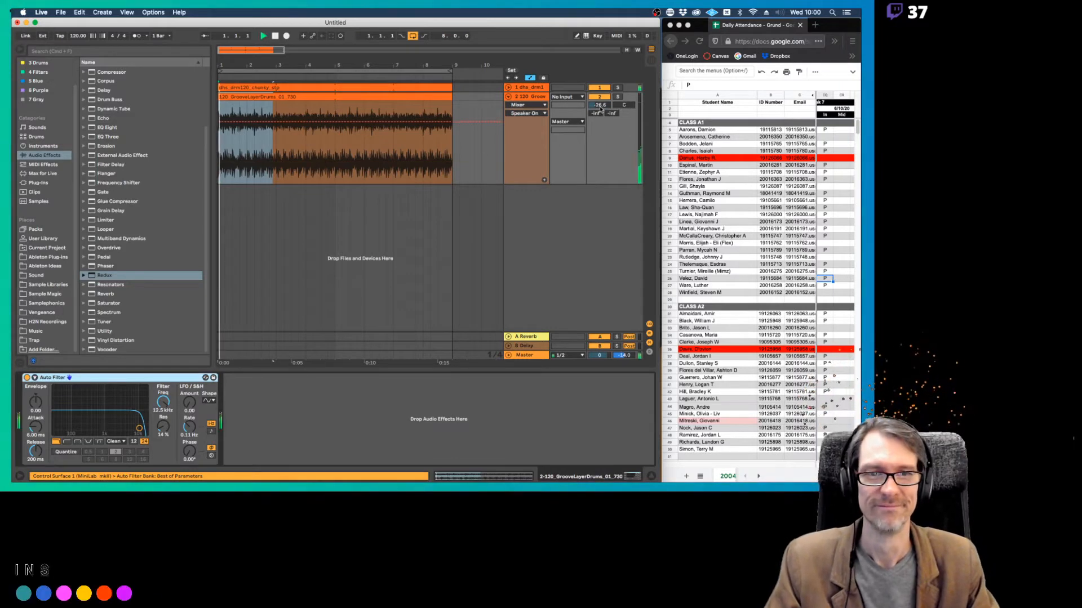
left_click_drag(600, 105, 600, 91)
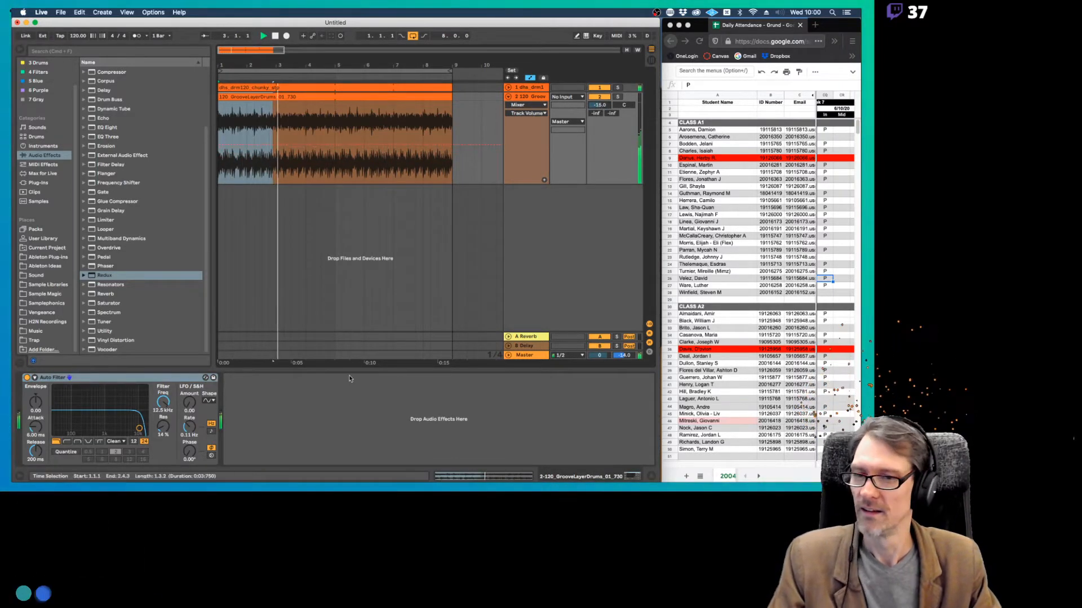
key("space")
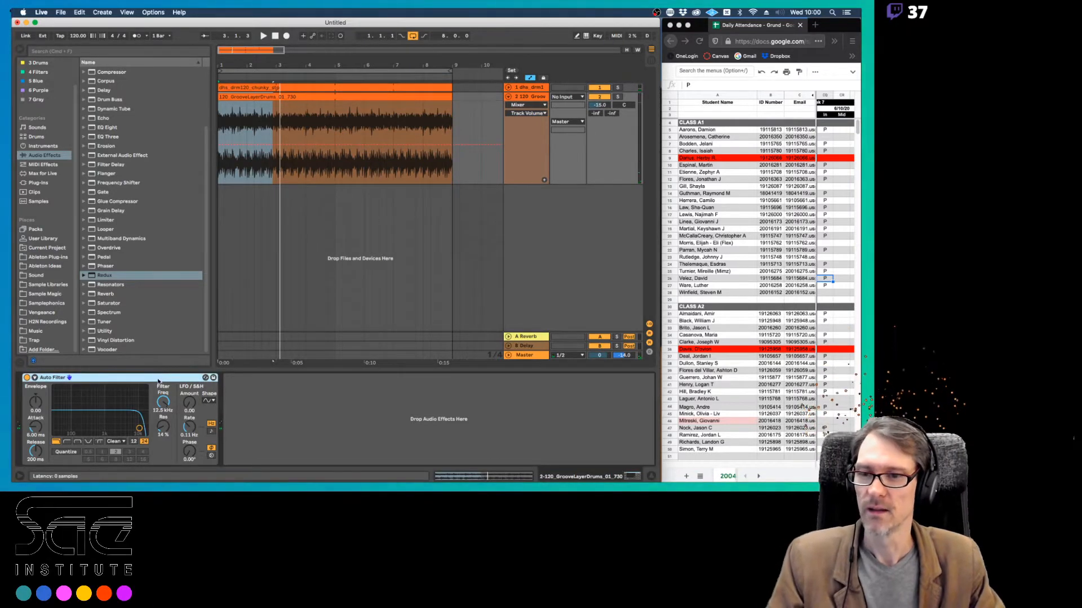
Bring up Auto Filter's Frequency envelope in the GrooveLayerDrums clip, clear the time selection and return to the device chain
left_click(163, 402)
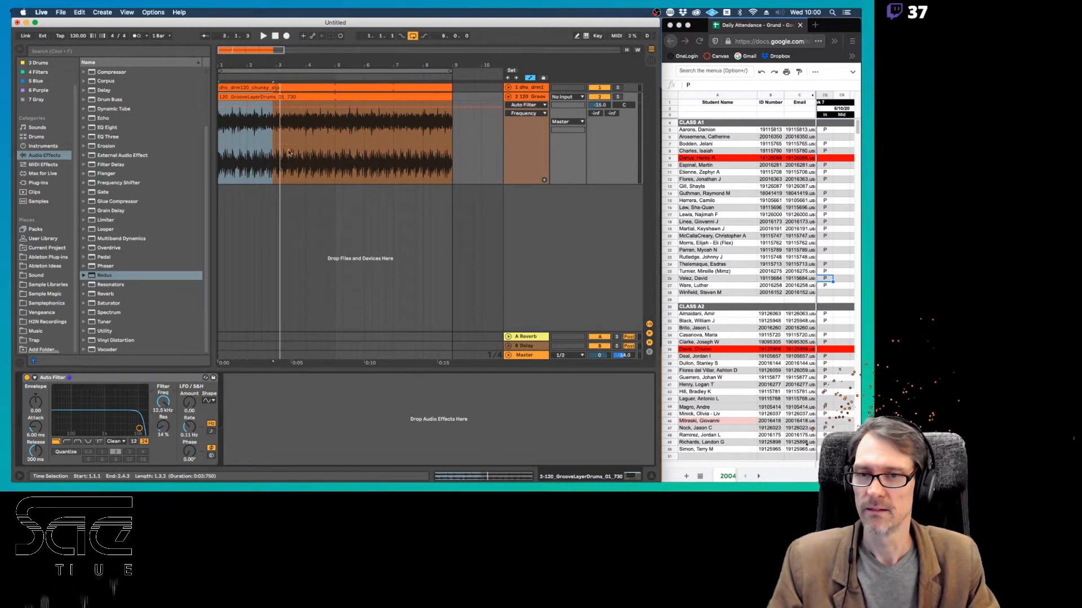
double_click(256, 152)
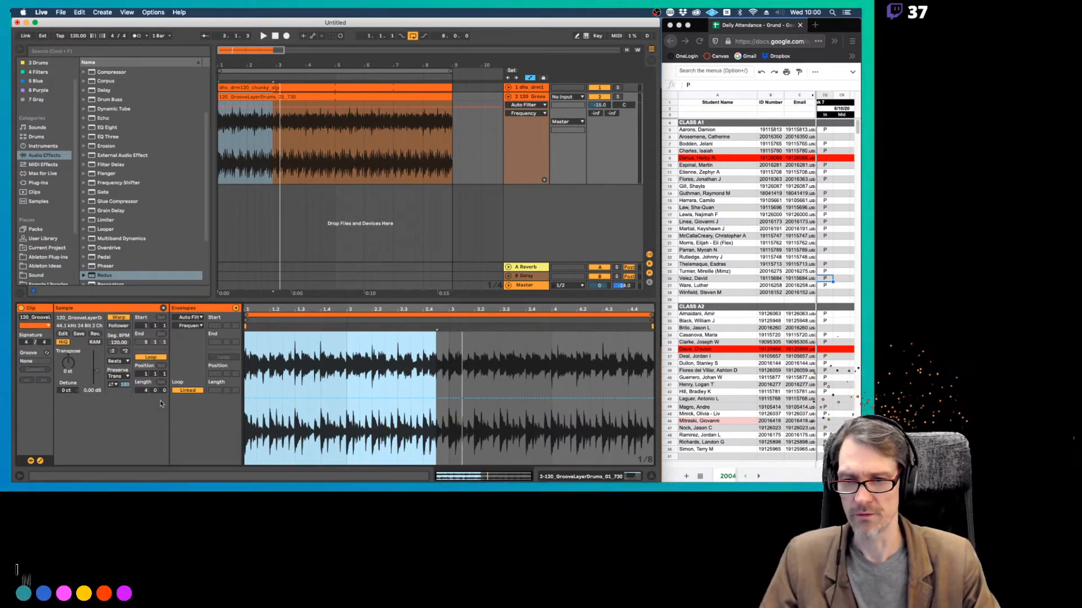
left_click(263, 367)
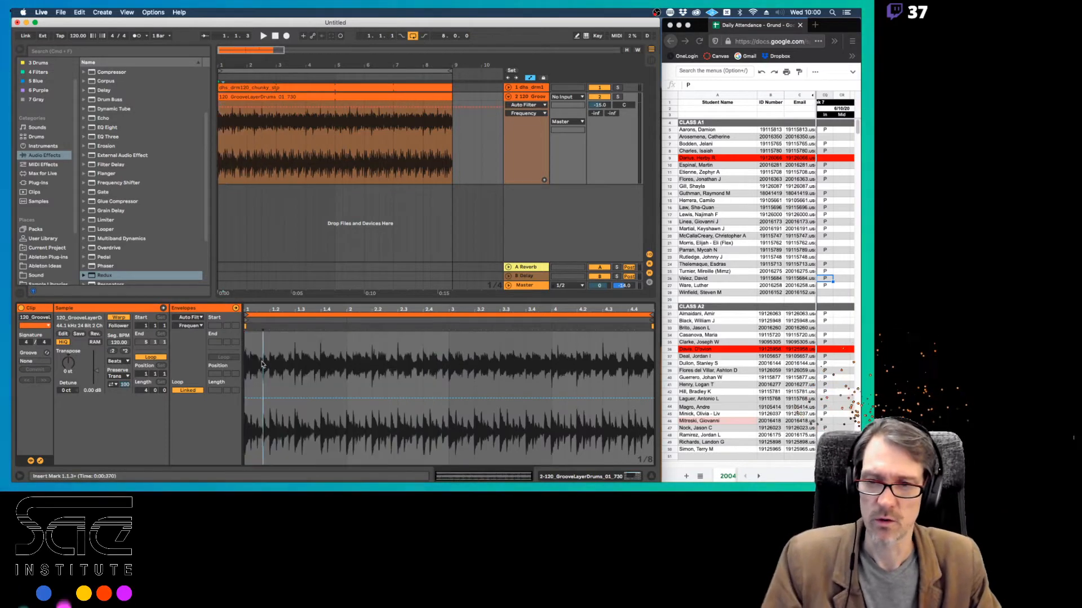
key("shift+Tab")
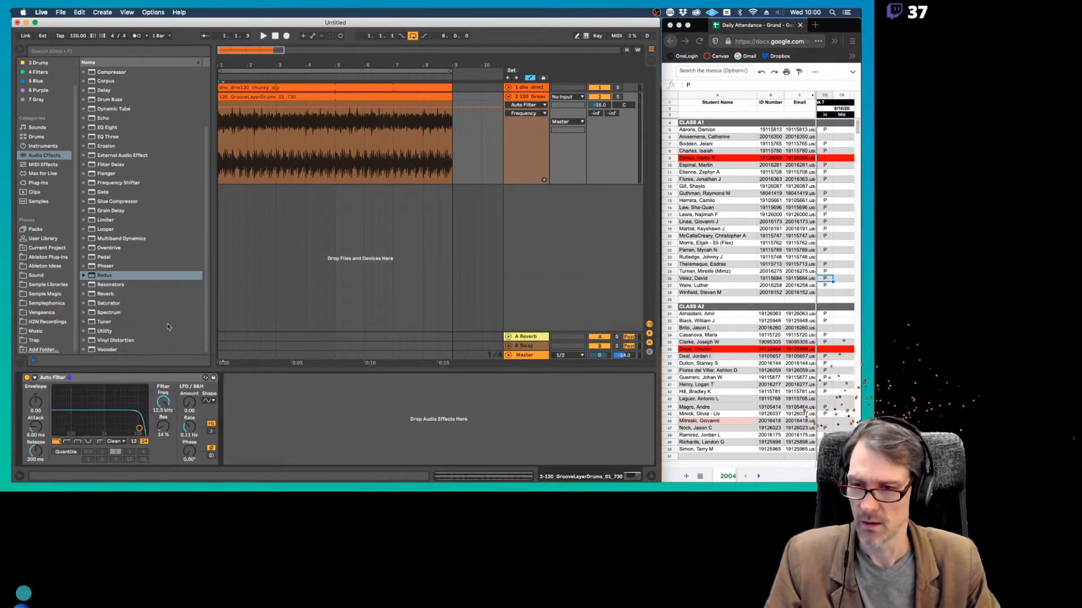
Audition the loop with the filter sweep, stop playback and raise the Auto Filter frequency to 19.9 kHz
key("space")
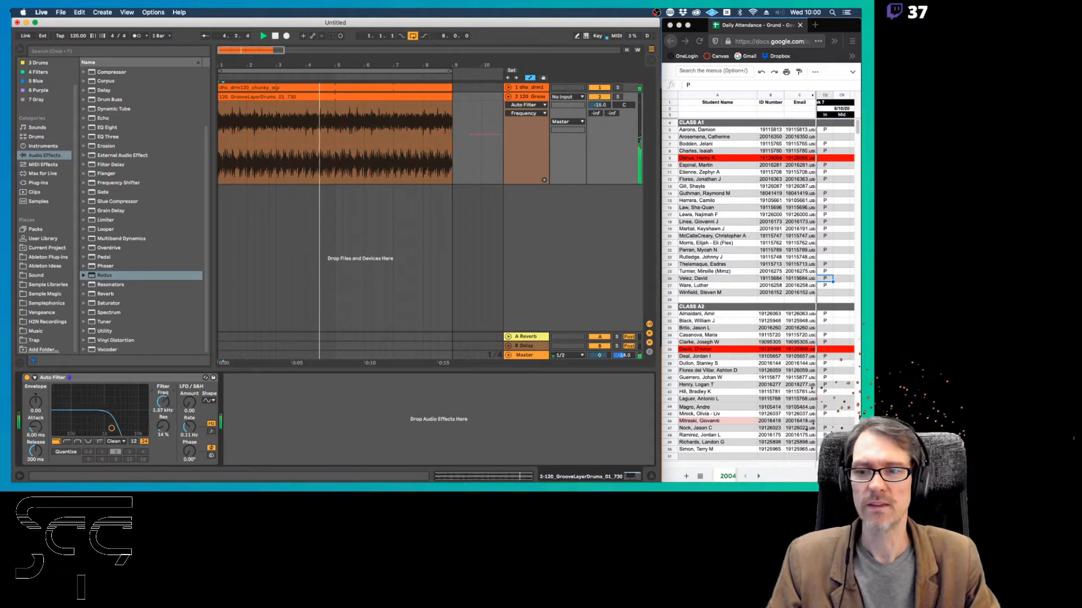
key("space")
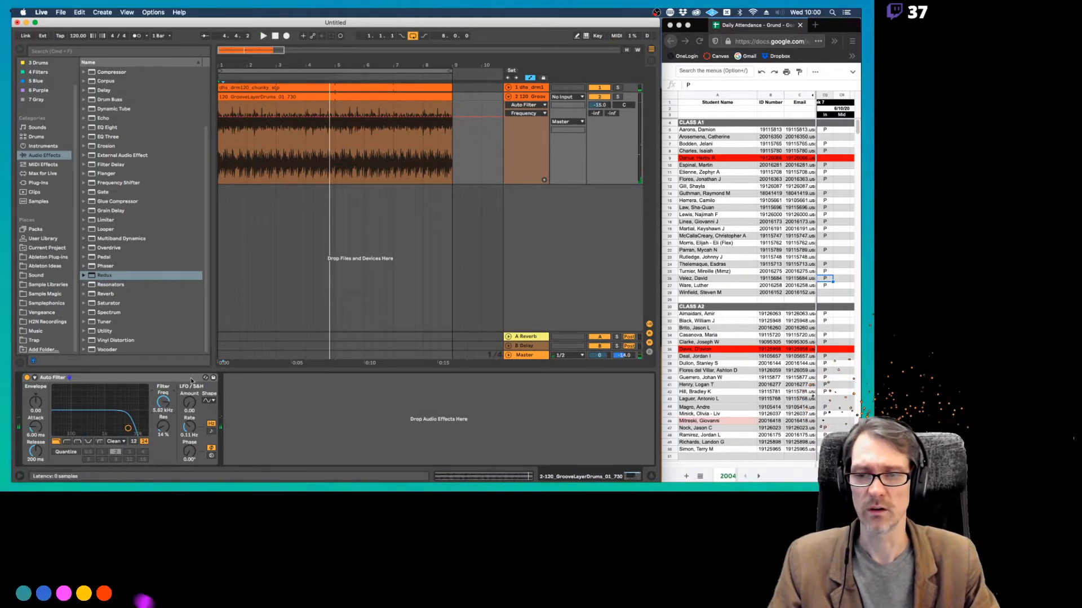
left_click_drag(163, 402, 170, 344)
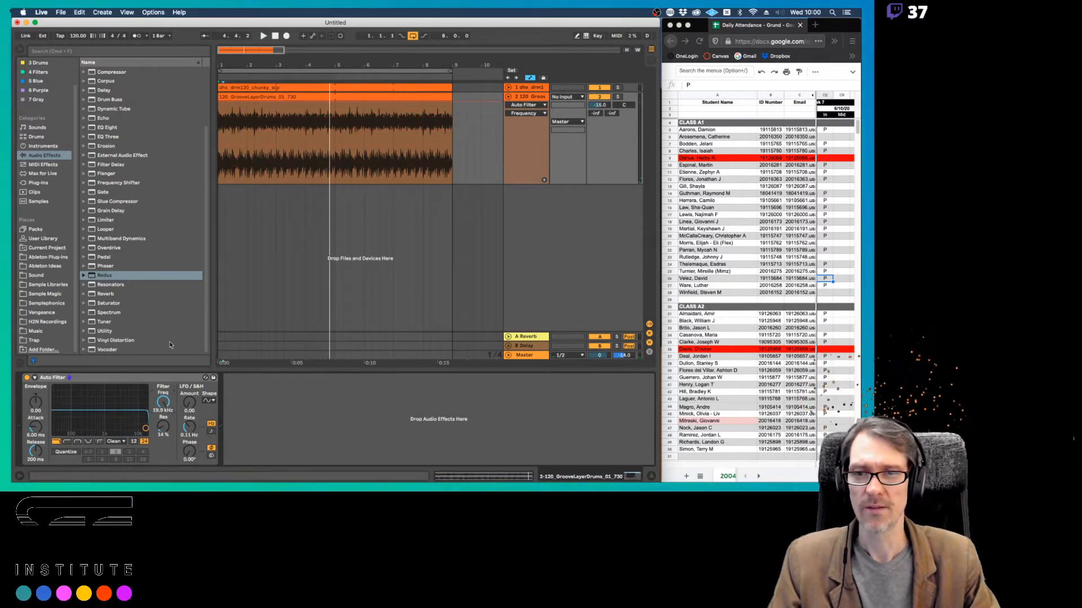
Automate the track's Auto Filter Frequency from 19.9 kHz at the clip's start down to 72.1 Hz near its end, curving the ramp during playback
left_click(221, 102)
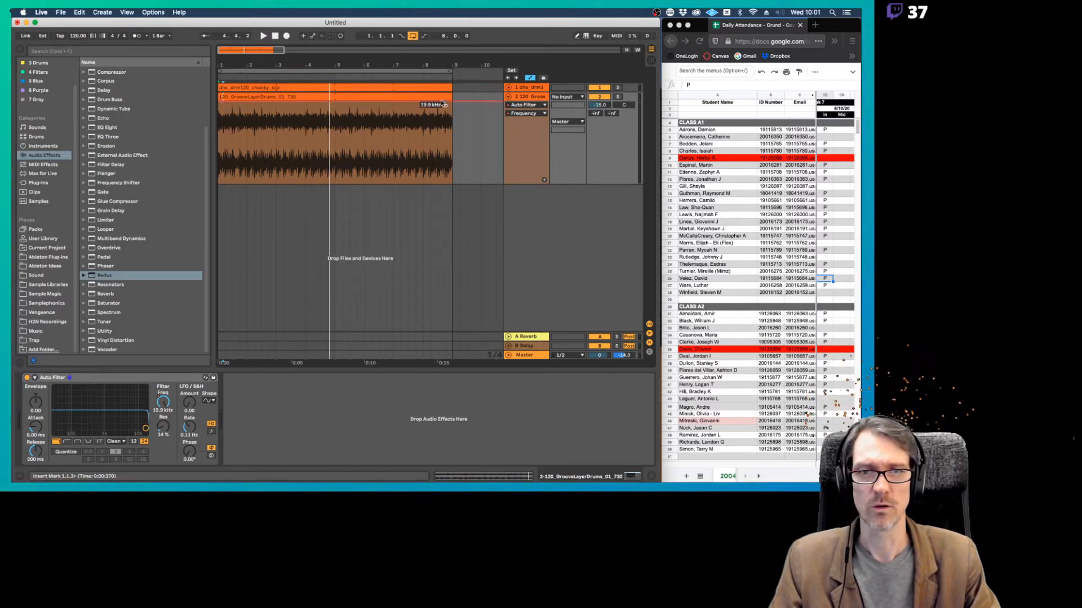
left_click_drag(447, 103, 443, 171)
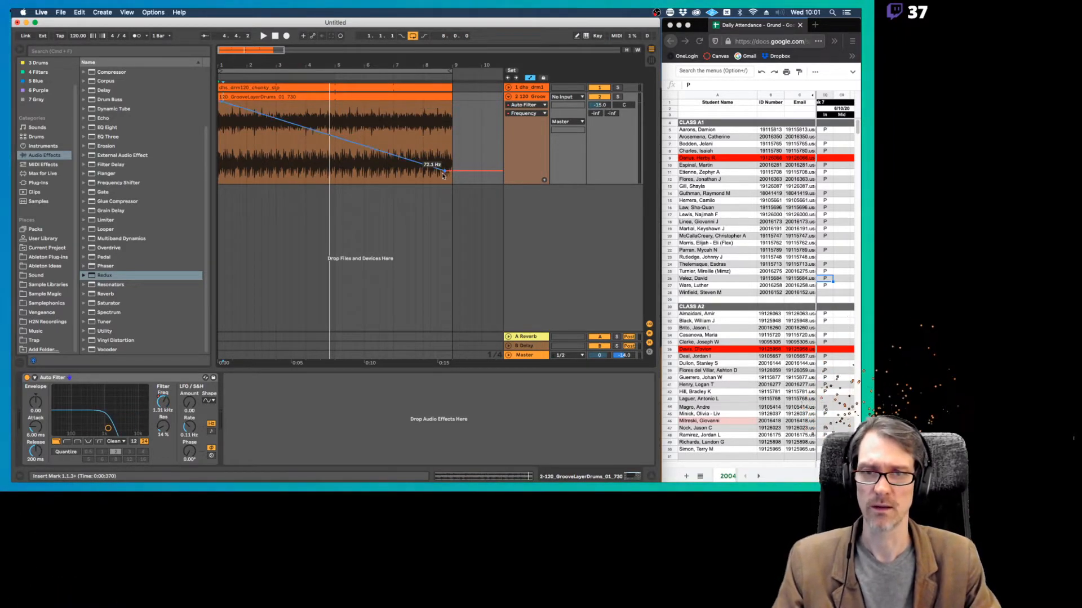
key("space")
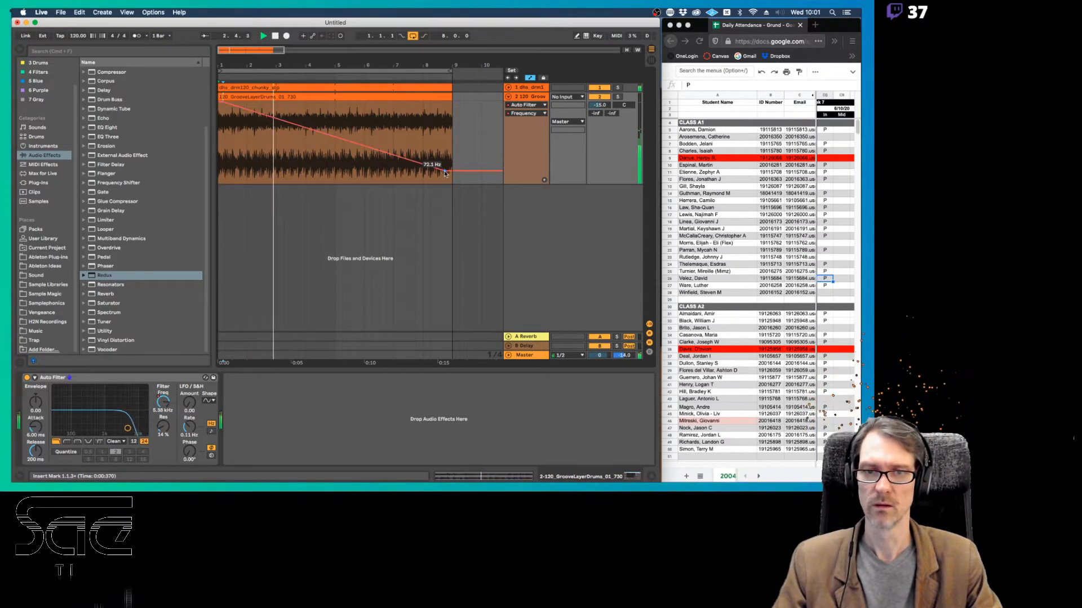
left_click_drag(293, 124, 277, 200)
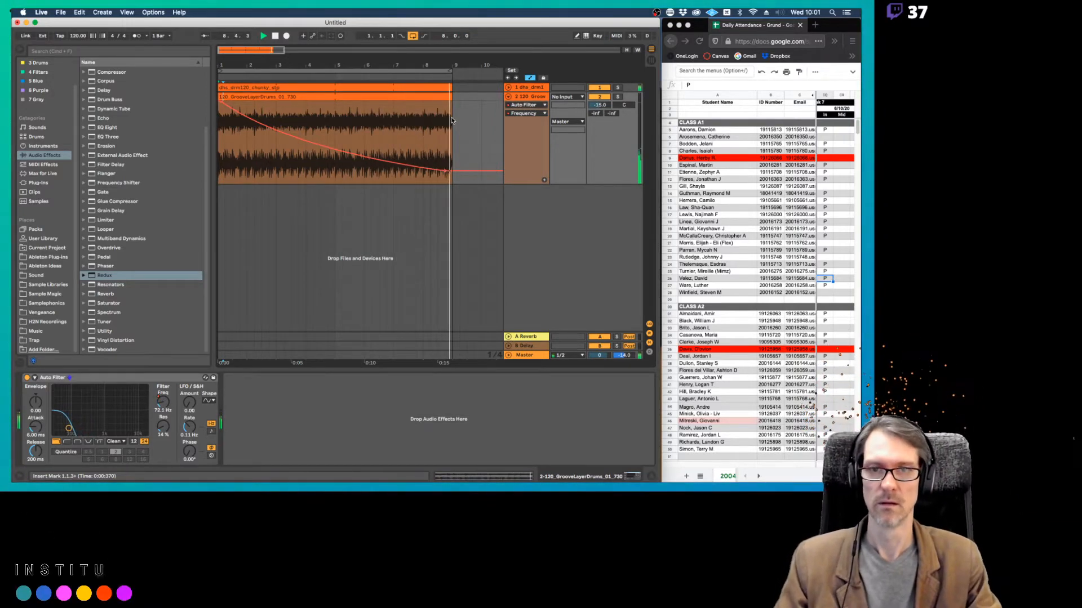
Stop playback and remove the descending Frequency automation from the GrooveLayerDrums track
left_click(308, 137)
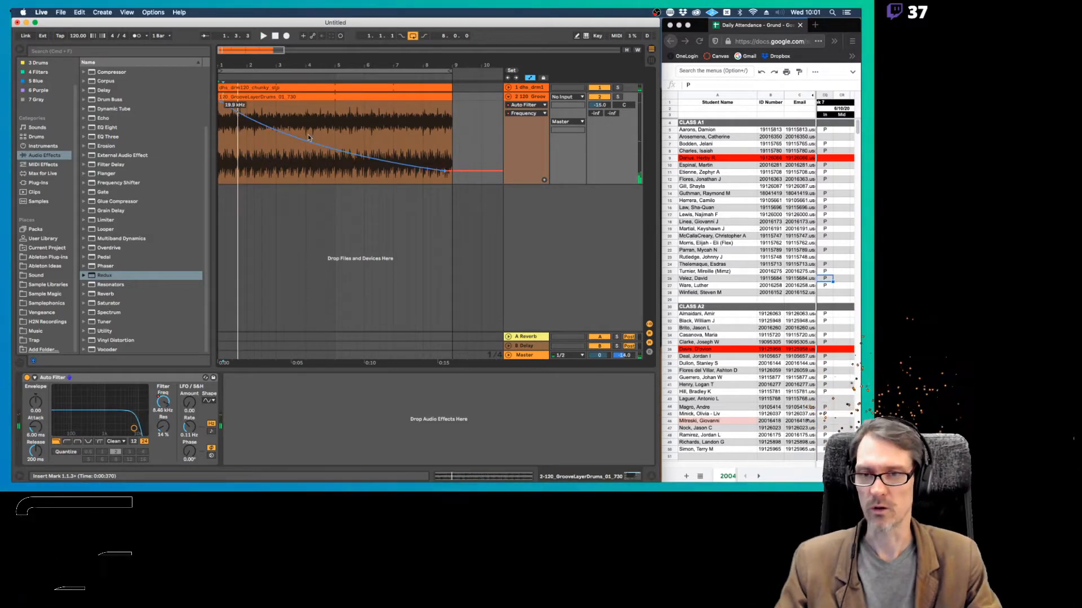
left_click(444, 172)
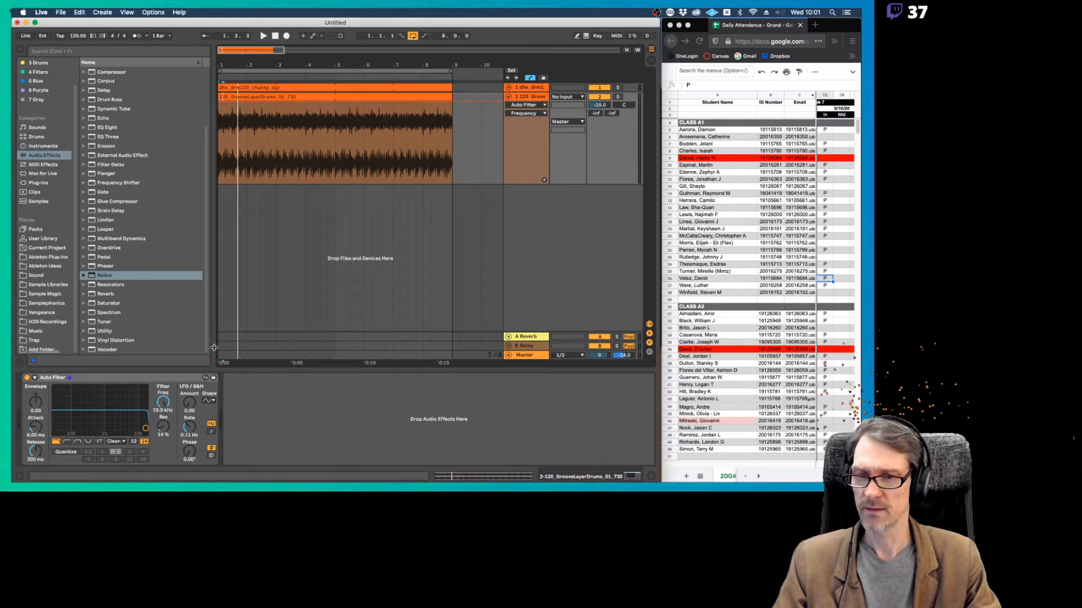
Try lowering the GrooveLayerDrums clip's Auto Filter Frequency envelope to about -13% early in bar 1, then return to the device chain
key("shift+Tab")
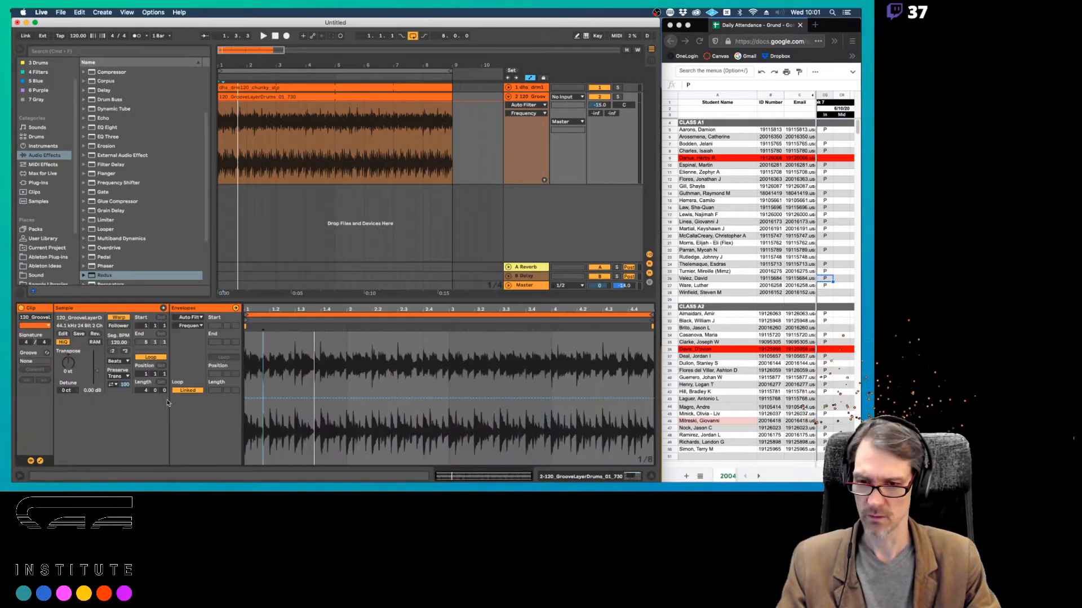
left_click(191, 325)
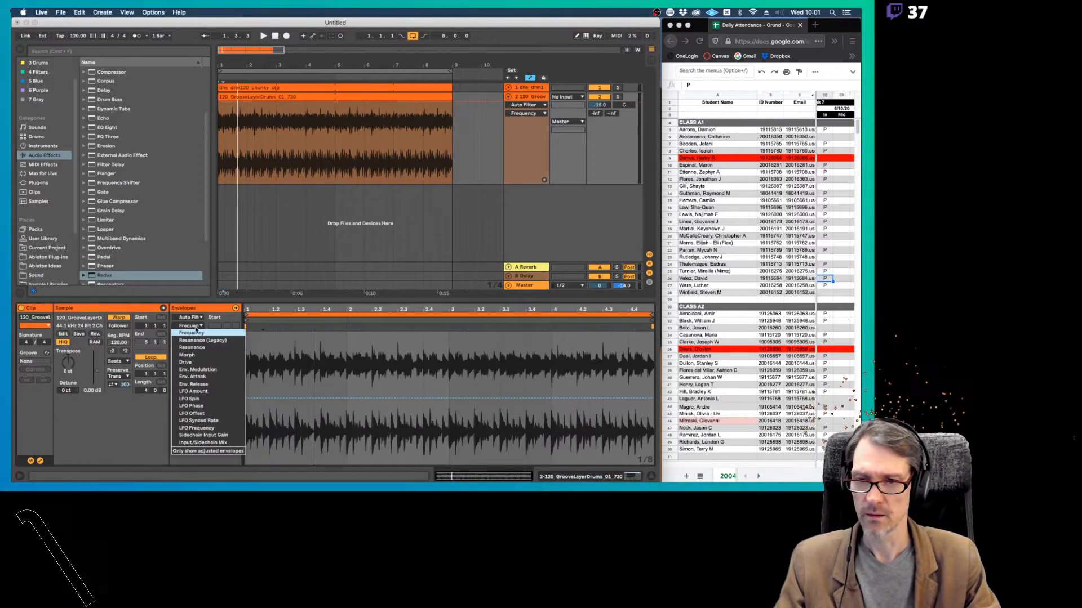
left_click(200, 334)
left_click(194, 327)
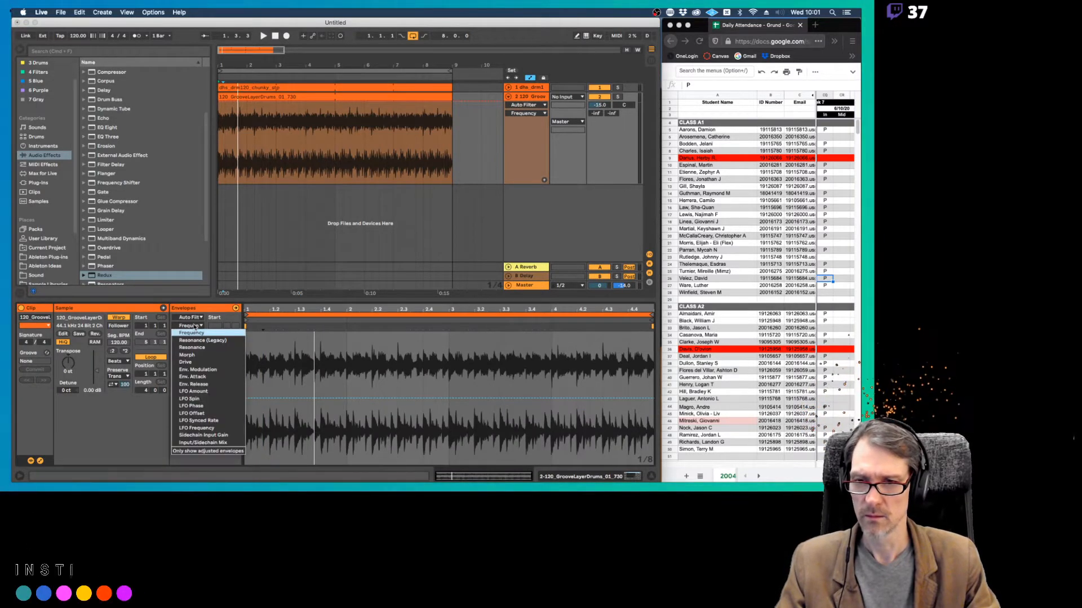
left_click(194, 333)
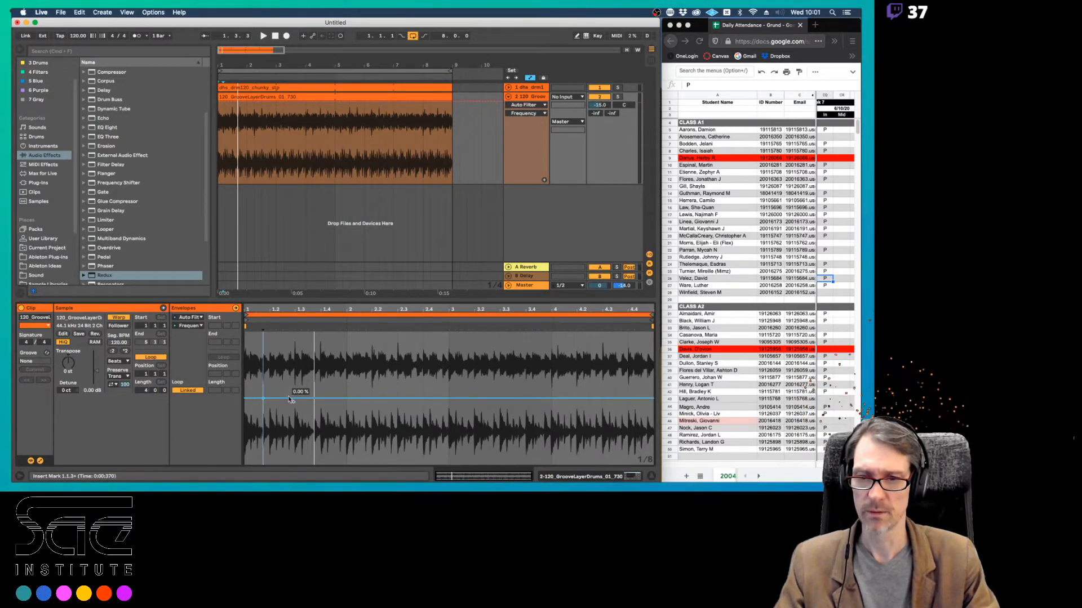
mouse_move(290, 399)
left_mouse_down()
mouse_move(293, 367)
mouse_move(295, 415)
left_mouse_up()
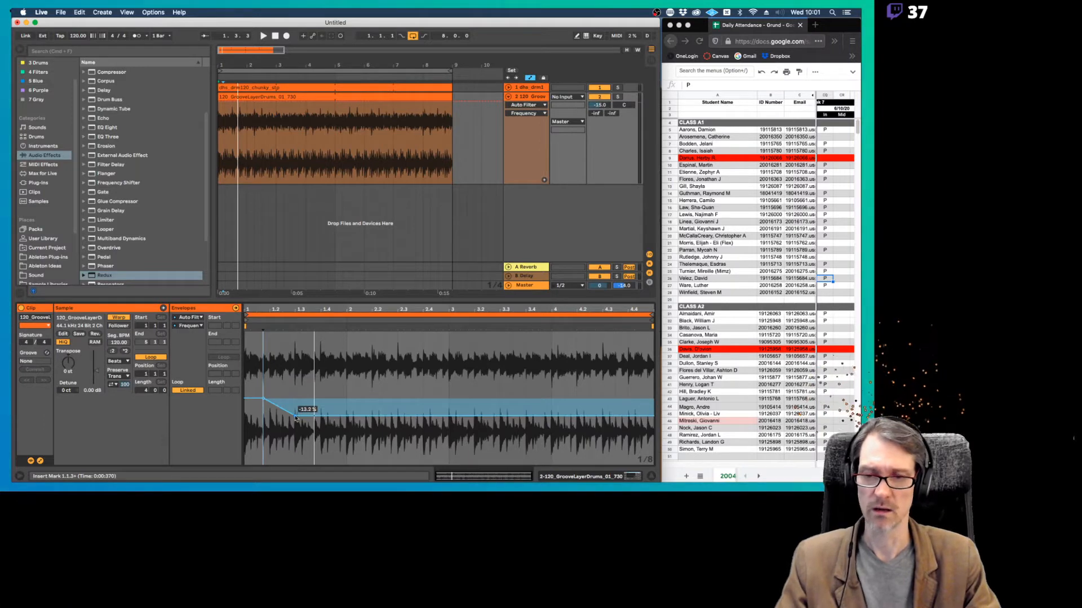
key("shift+Tab")
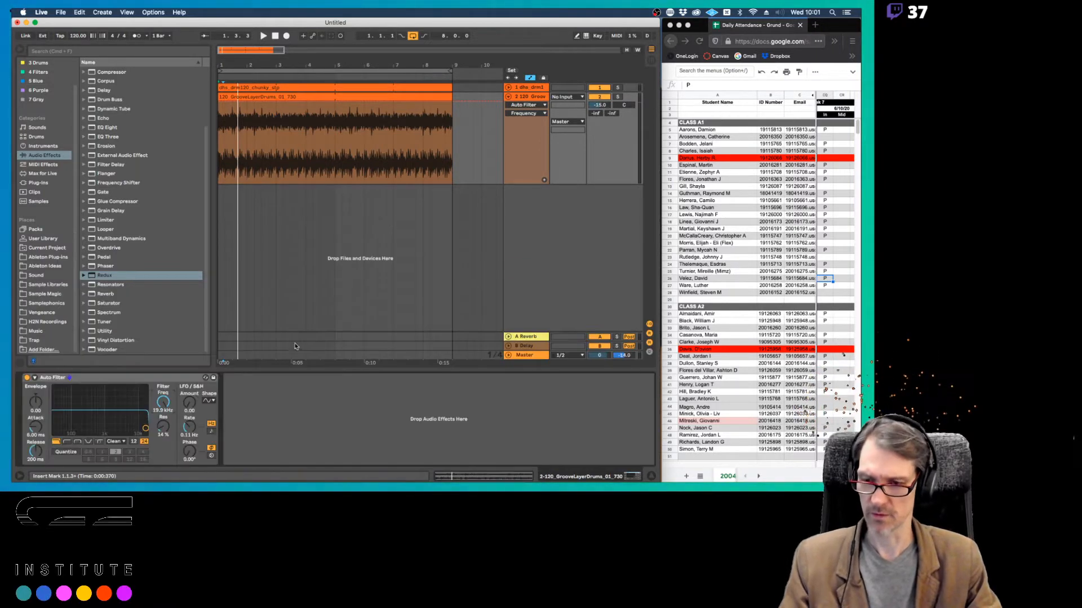
Lower the Auto Filter frequency to 344 Hz
left_click_drag(156, 404, 156, 442)
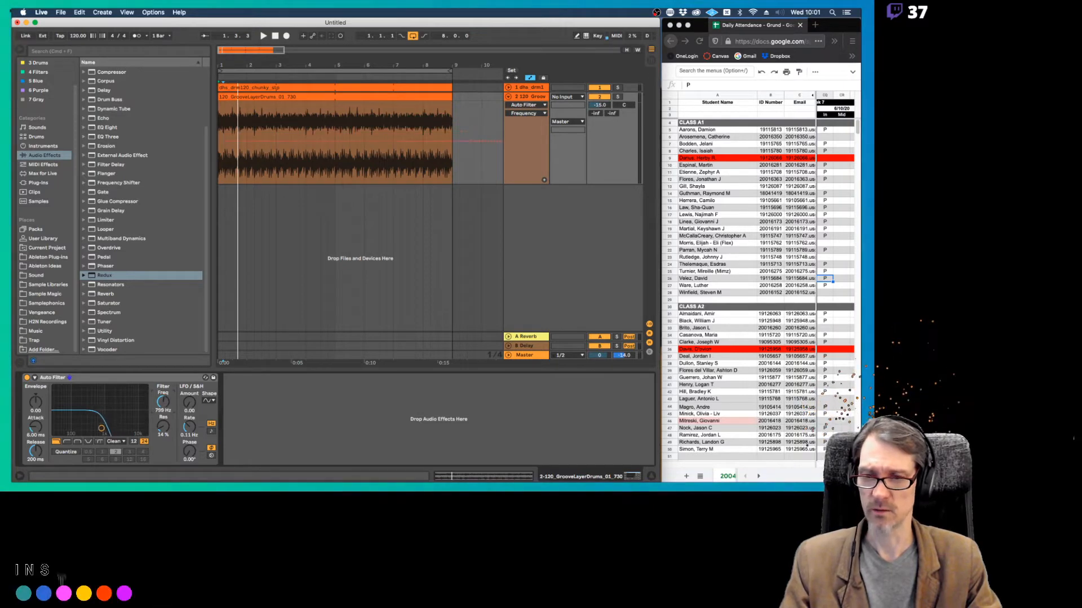
left_click_drag(163, 402, 163, 412)
Draw eighth-note steps alternating above and below the centre line throughout the GrooveLayerDrums clip's Auto Filter Frequency envelope
key("shift+Tab")
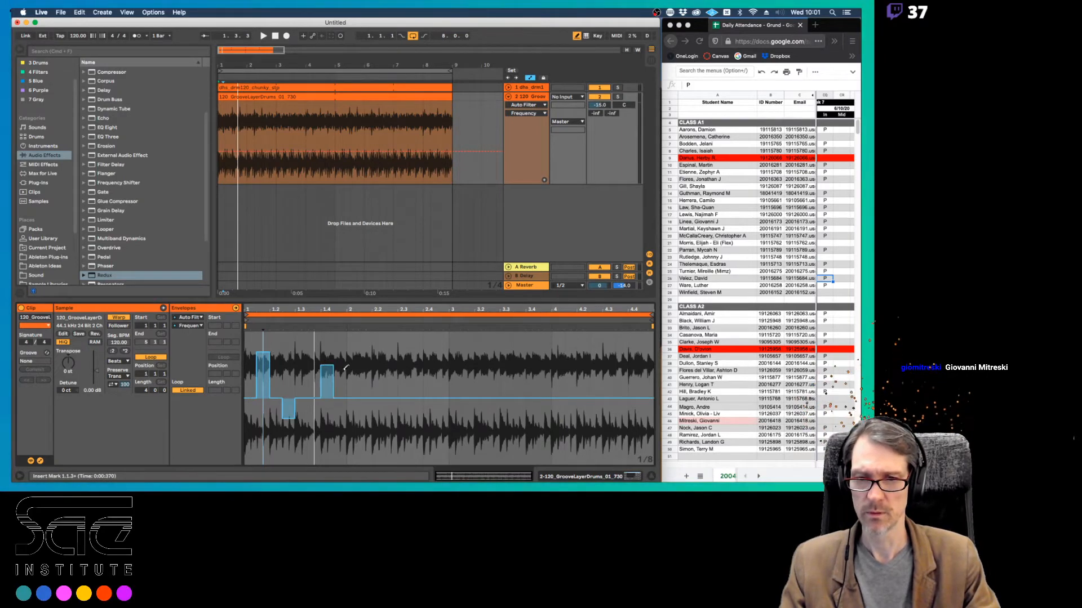
left_click(378, 428)
left_click(456, 356)
left_click(544, 367)
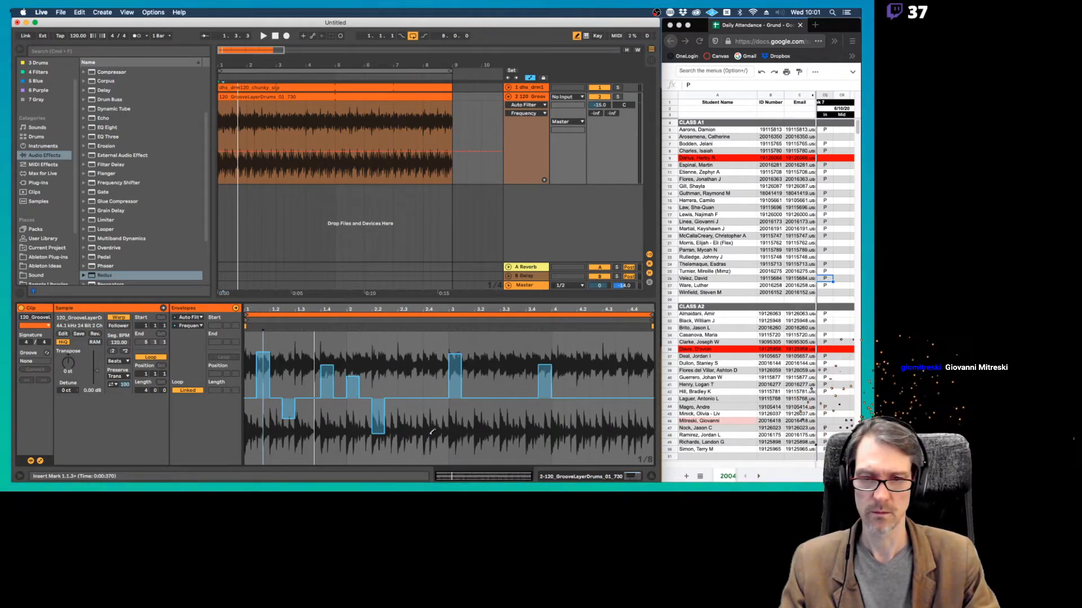
left_click(609, 367)
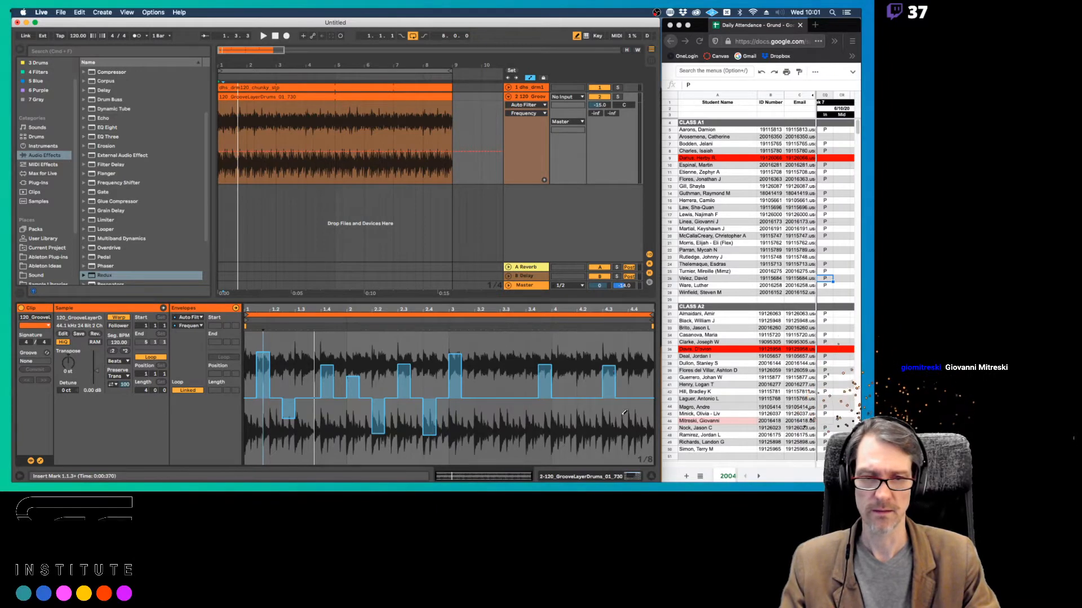
left_click(653, 436)
left_click(568, 446)
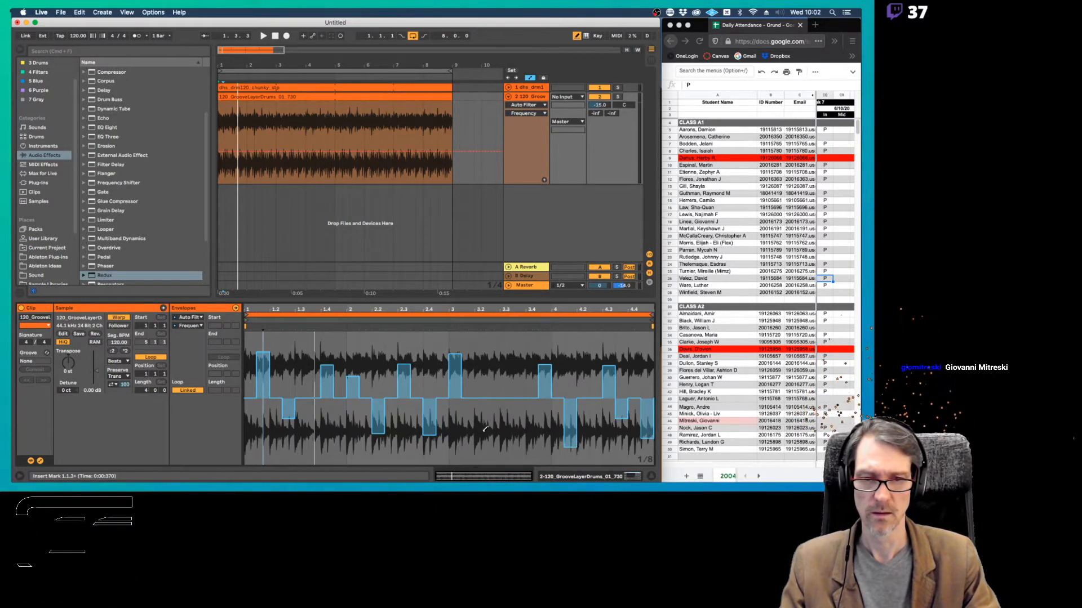
left_click(481, 434)
left_click(456, 450)
Play the loop and draw high Frequency envelope steps around beat 3.3 and at the clip's end
key("space")
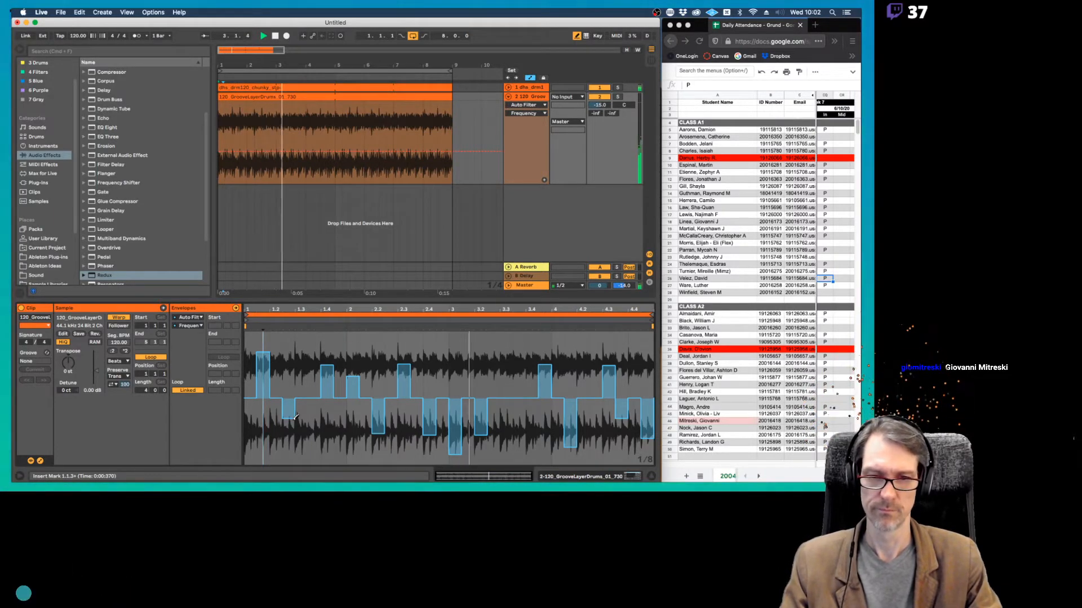
left_click(511, 351)
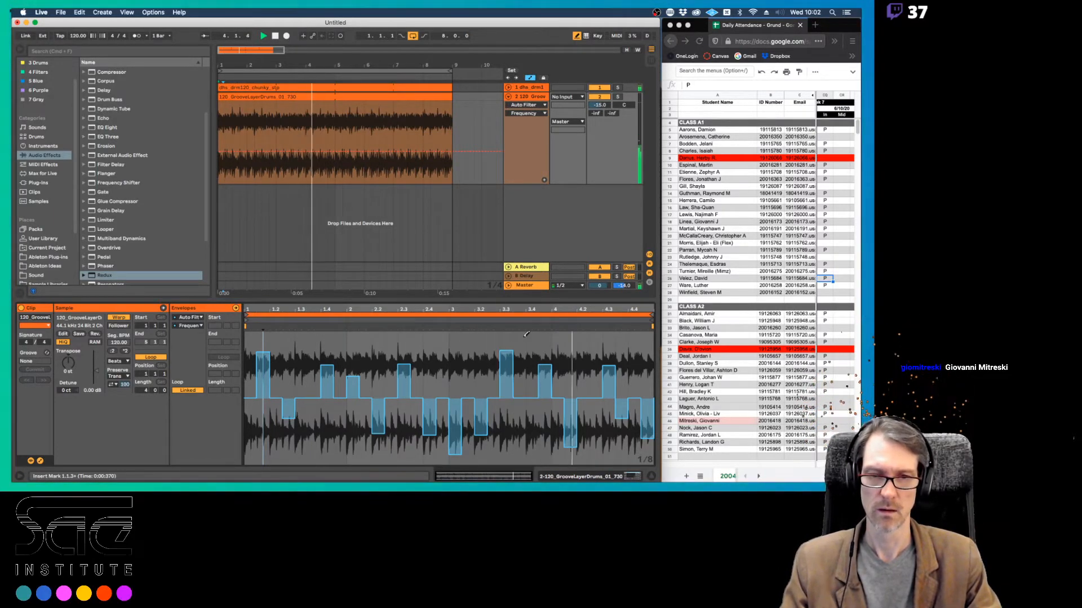
left_click(520, 338)
left_click(647, 332)
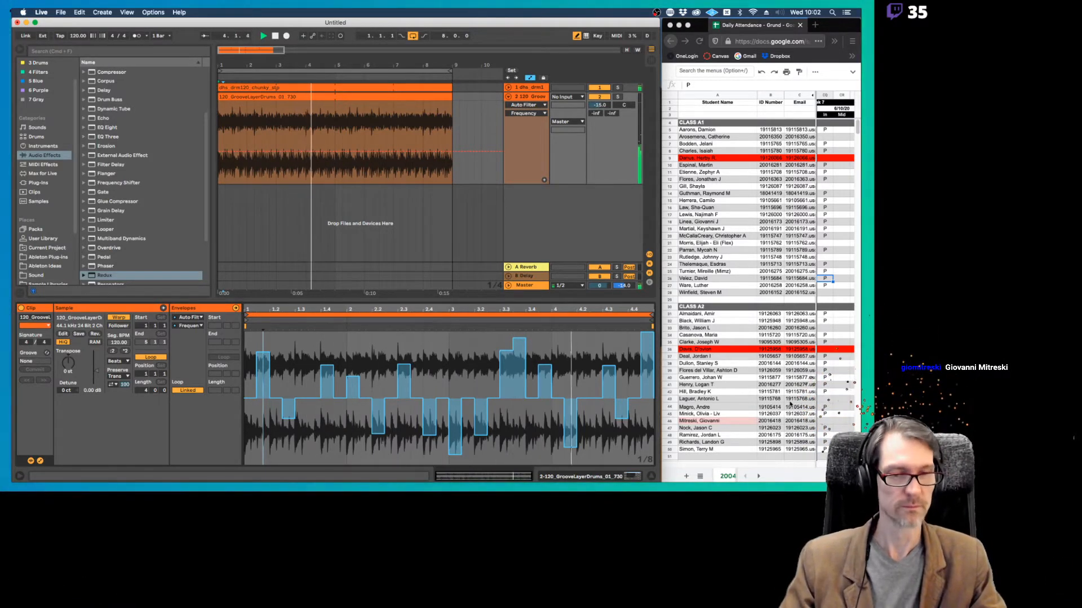
In the Firefox attendance sheet, enter P in the In column for the pink-highlighted Class A2 student and select the adjacent Mid cell
left_click(825, 427)
left_click(825, 422)
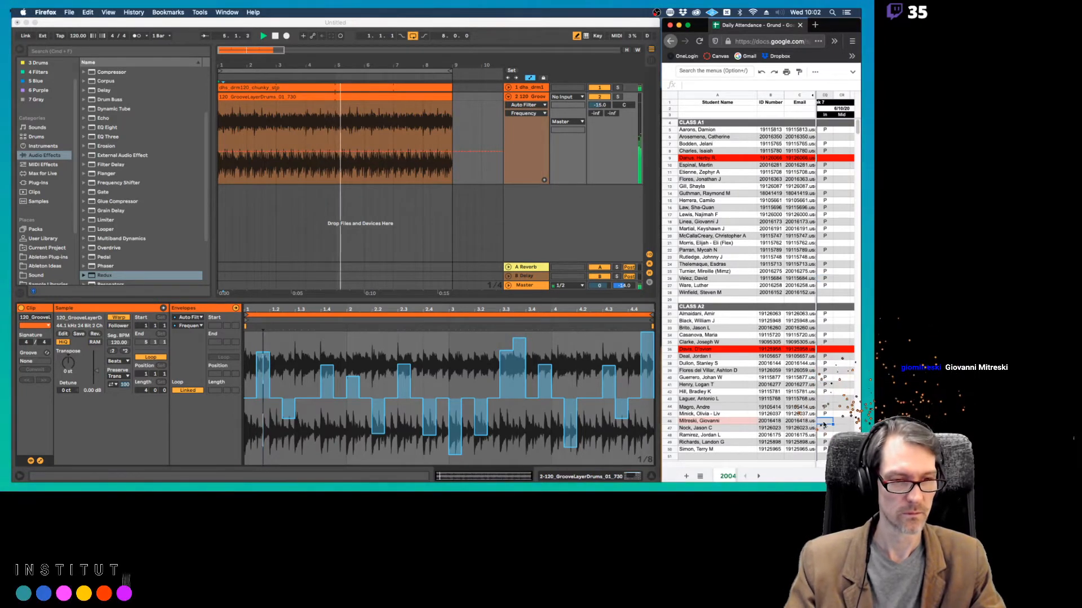
type("P")
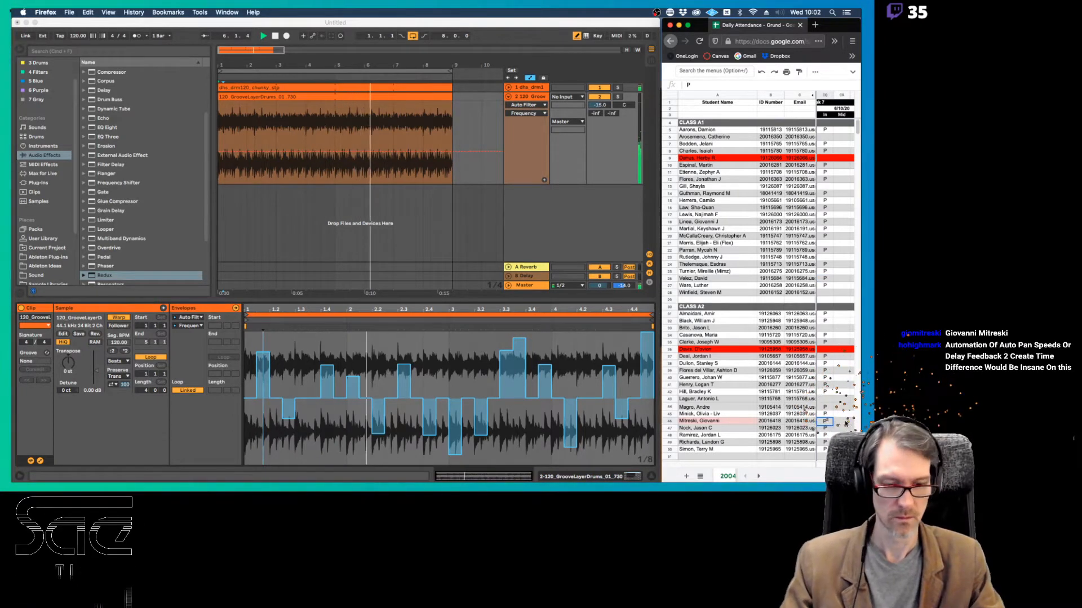
left_click(846, 423)
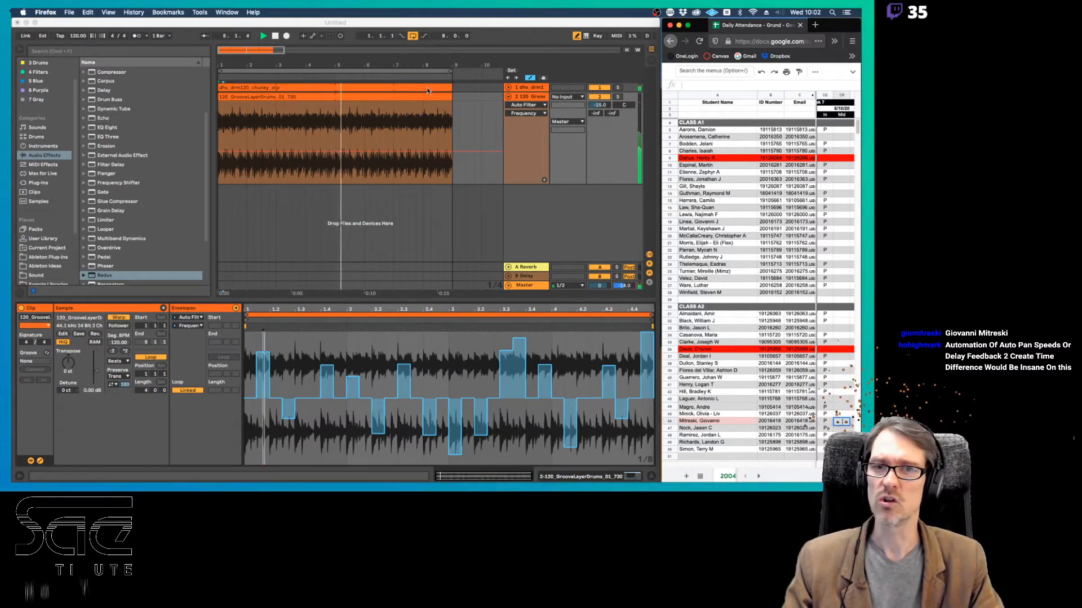
Back in Ableton Live, select the loop's full time range from 1.1.1 to 9.1.1 and stop playback
left_click(398, 70)
left_click(396, 71)
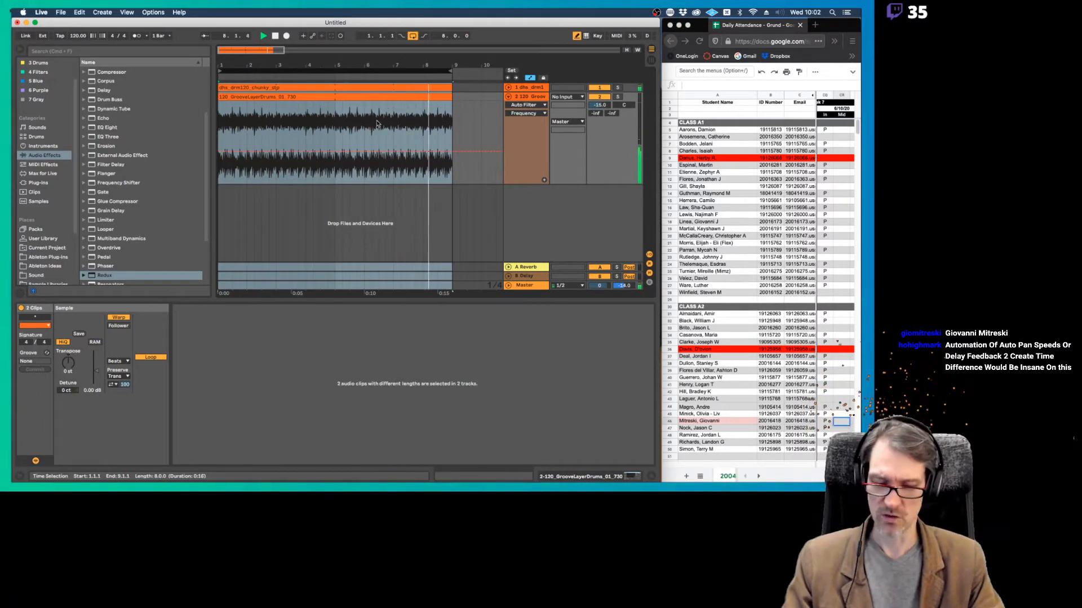
key("space")
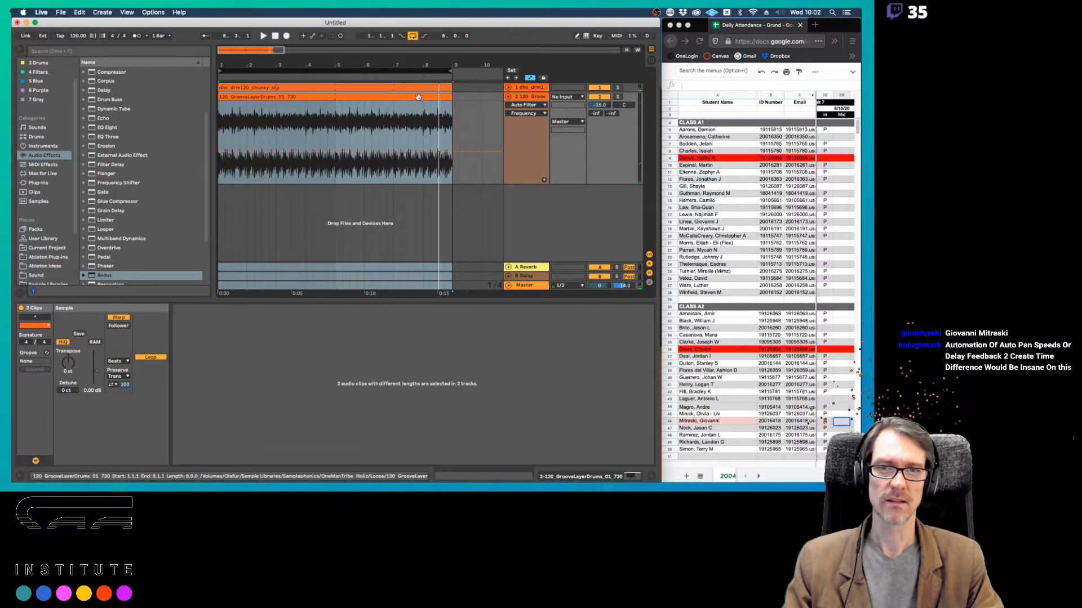
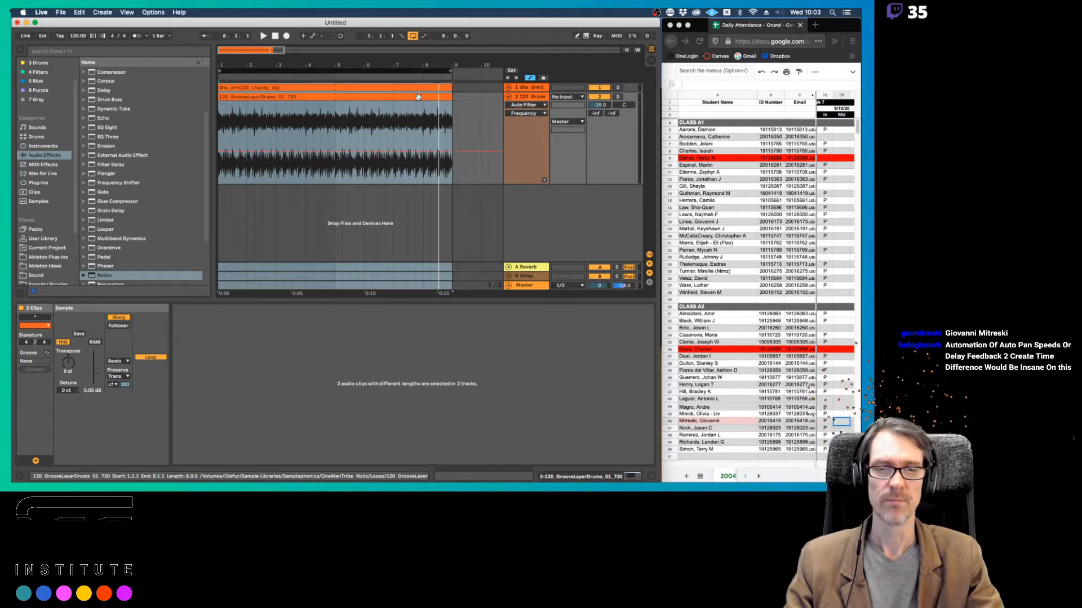
Add the Delay effect after Auto Filter on the GrooveLayerDrums track and set its Dry/Wet to 22%
left_click(524, 97)
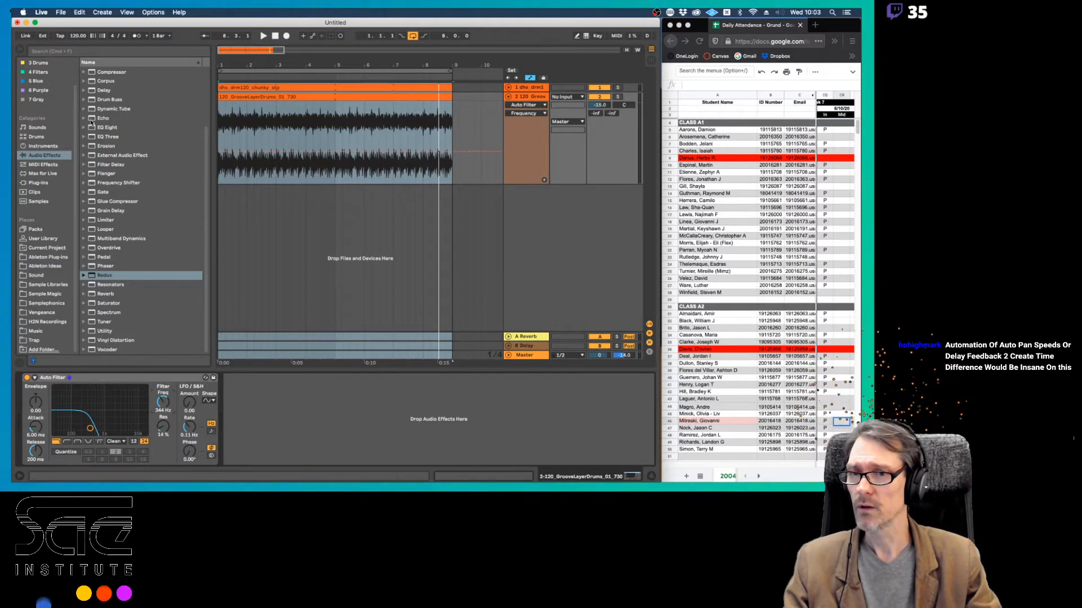
left_click(95, 91)
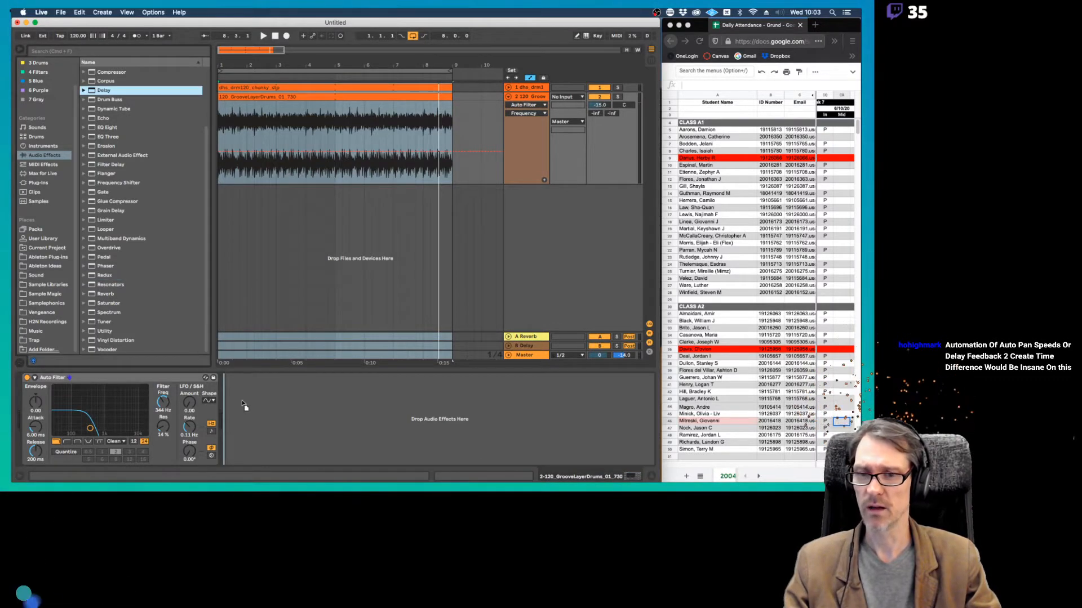
left_click_drag(243, 404, 243, 404)
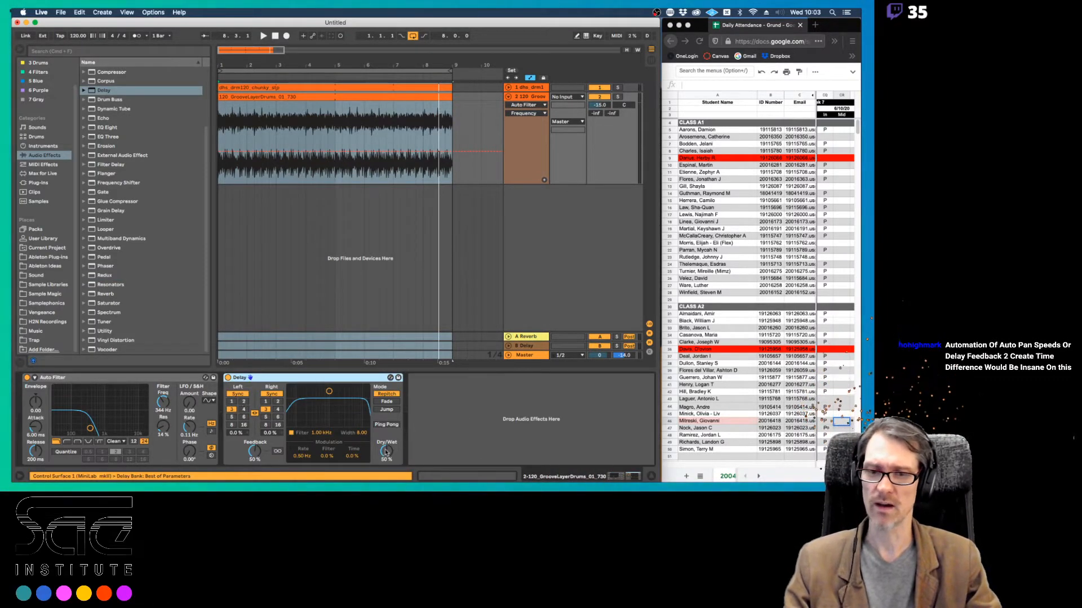
left_click_drag(387, 451, 387, 464)
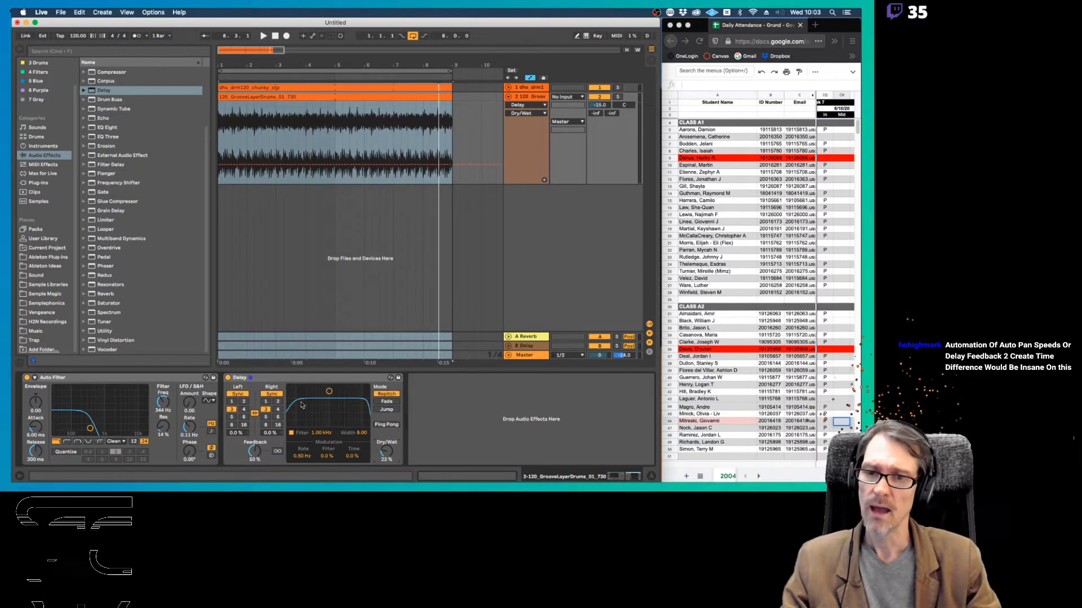
Switch the Delay's left and right times from tempo sync to milliseconds and start loop playback
left_click(244, 395)
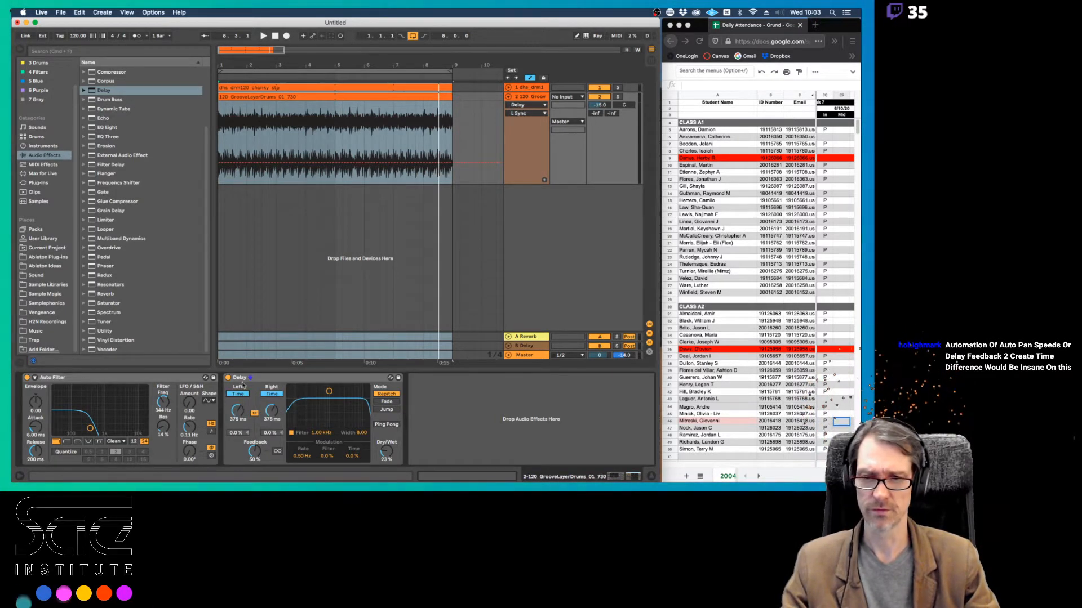
key("space")
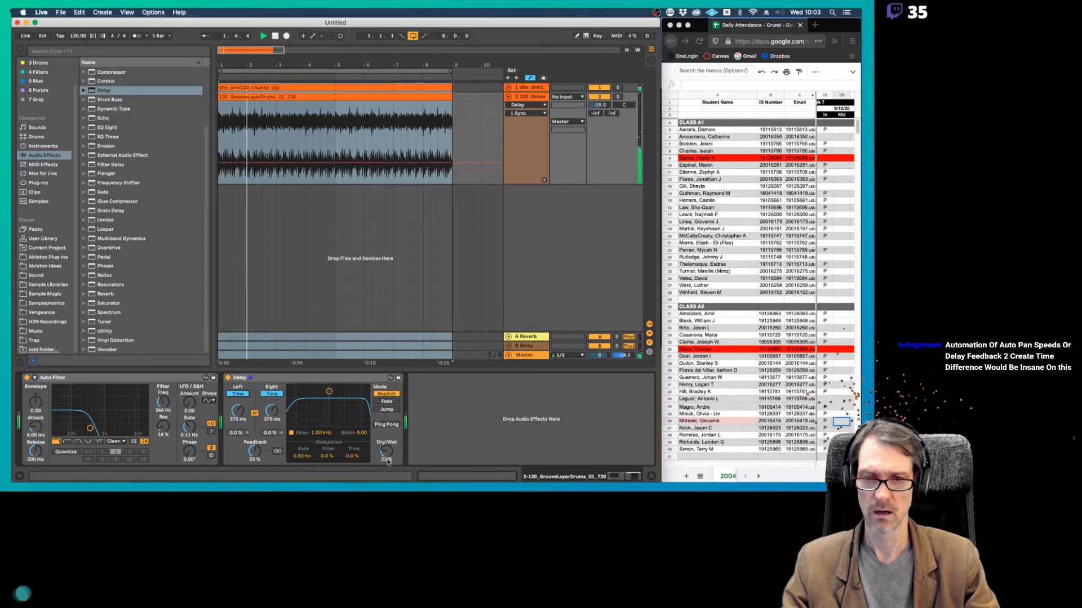
Raise the Delay's Dry/Wet to 40% and open only the GrooveLayerDrums clip with its envelopes
left_click_drag(388, 462, 387, 444)
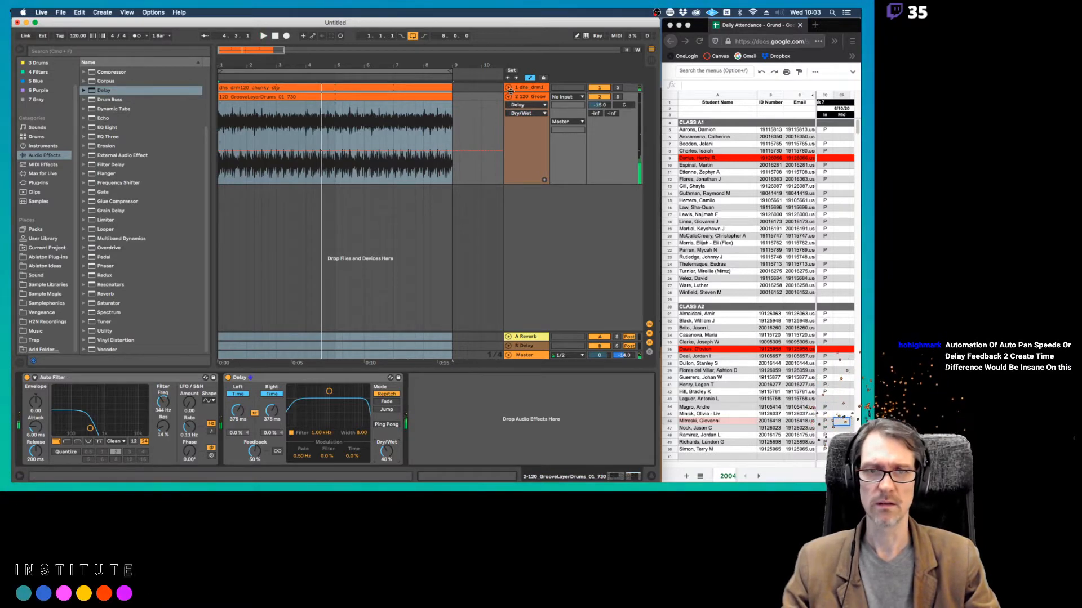
left_click(527, 98)
left_click(337, 97)
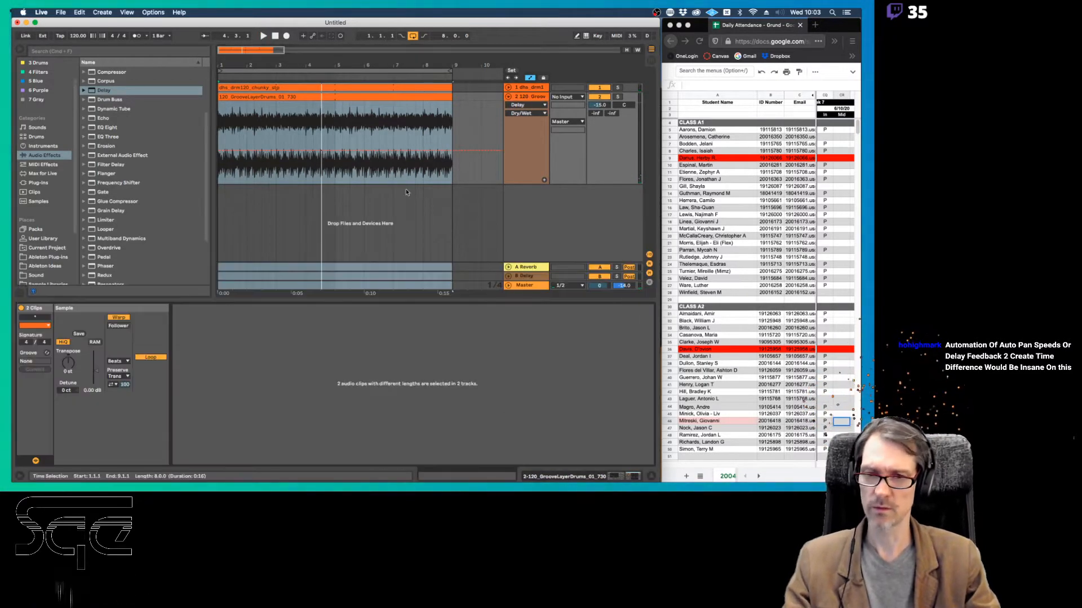
left_click(272, 96)
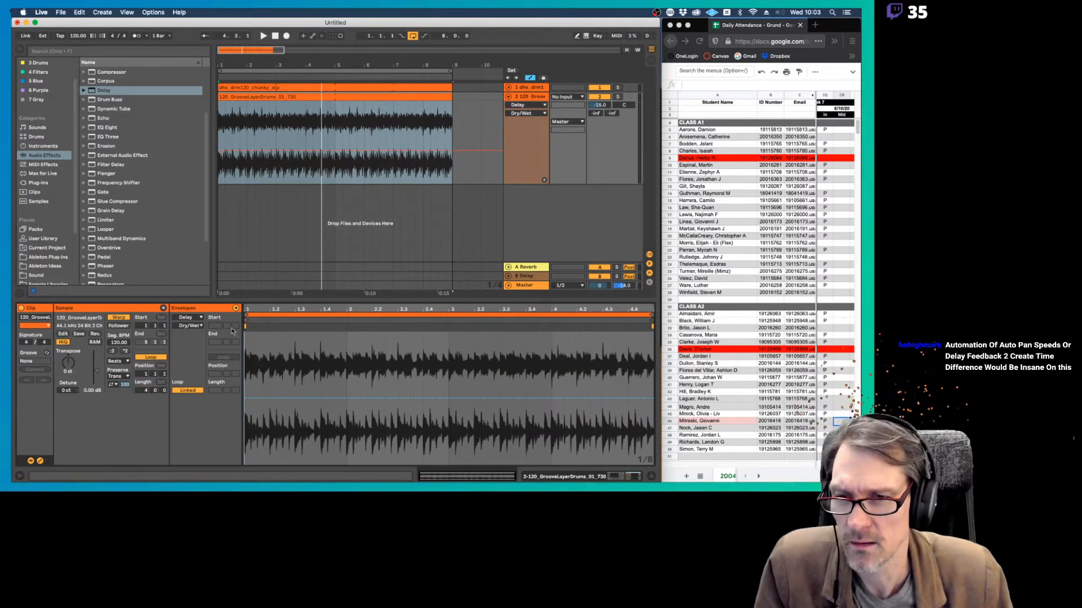
Draw raised steps in the clip's Delay L Time envelope at beats 1.2 and 2.4 and a rising staircase from 4.2 to the end
key("shift+Tab")
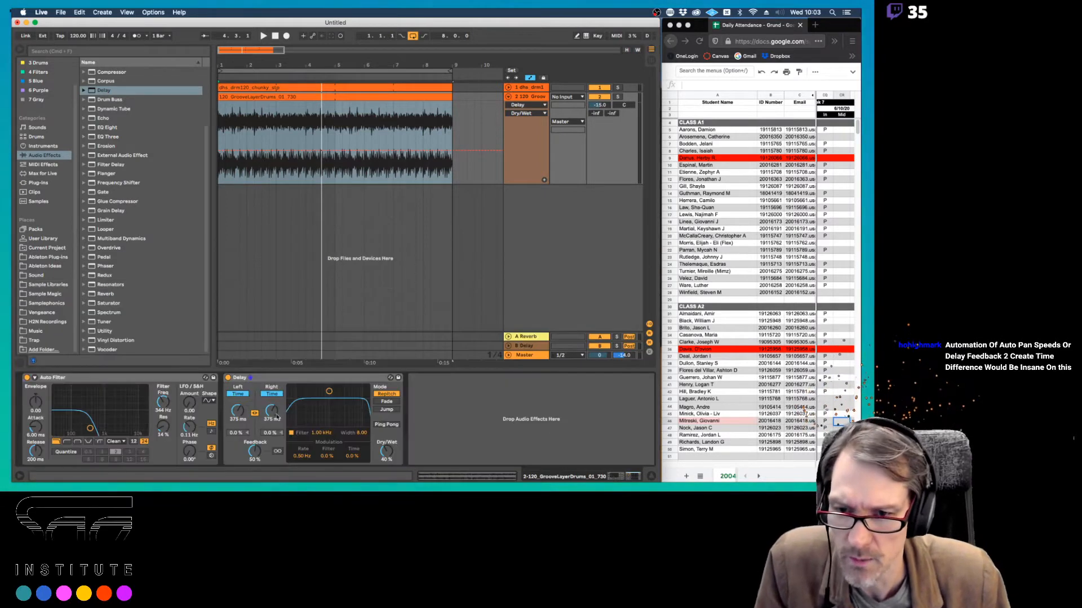
key("shift+Tab")
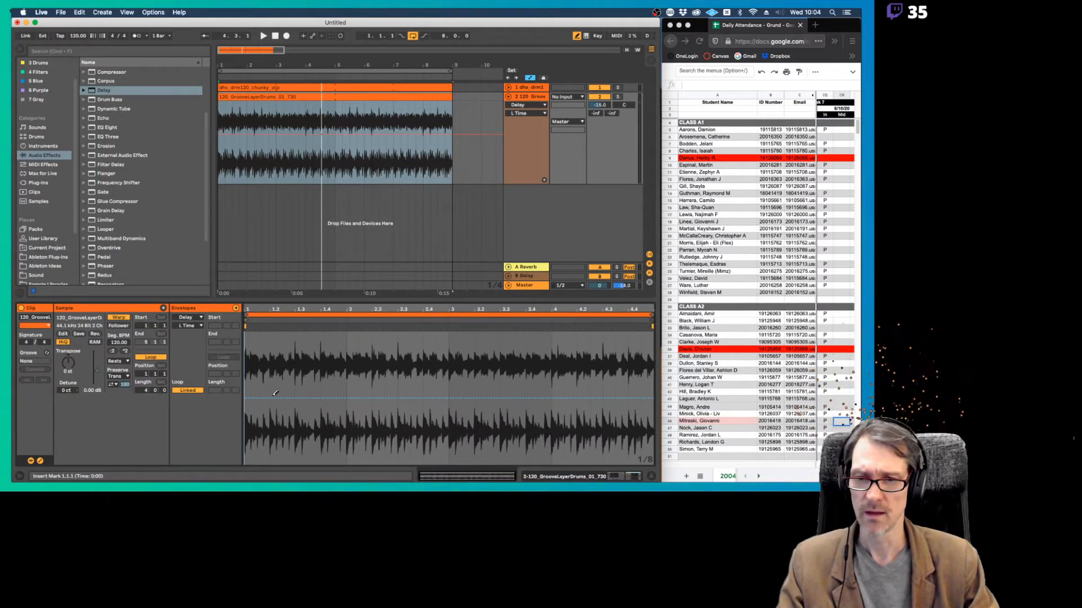
key("shift+Tab")
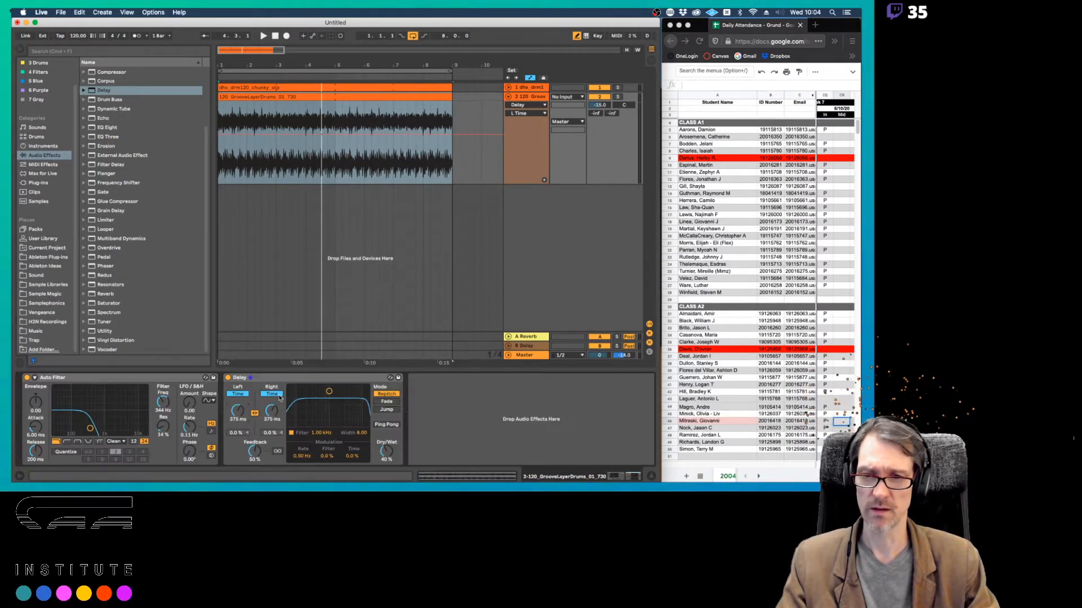
key("space")
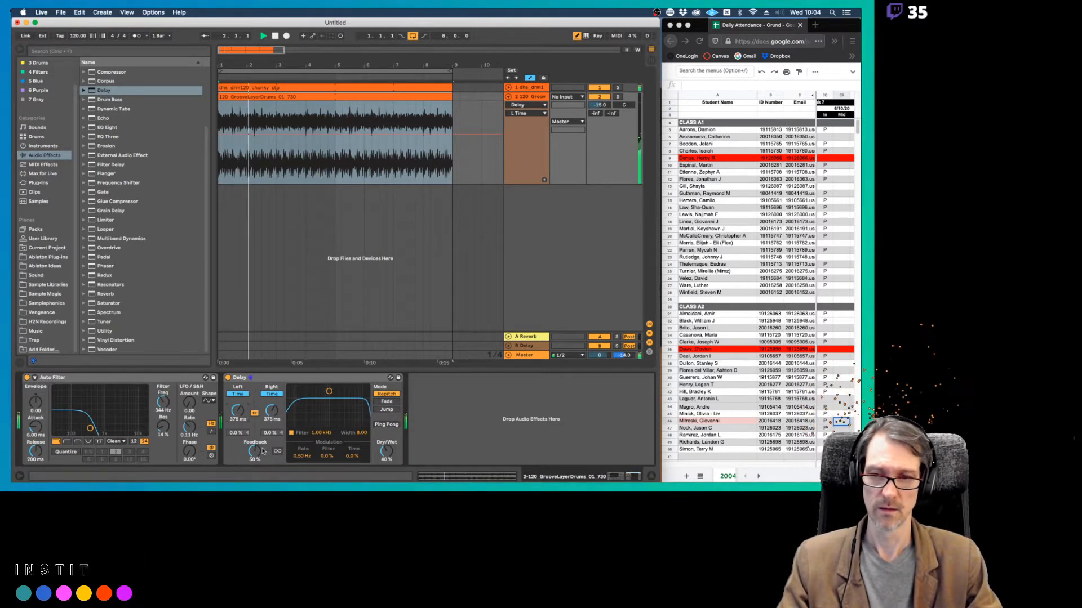
key("shift+Tab")
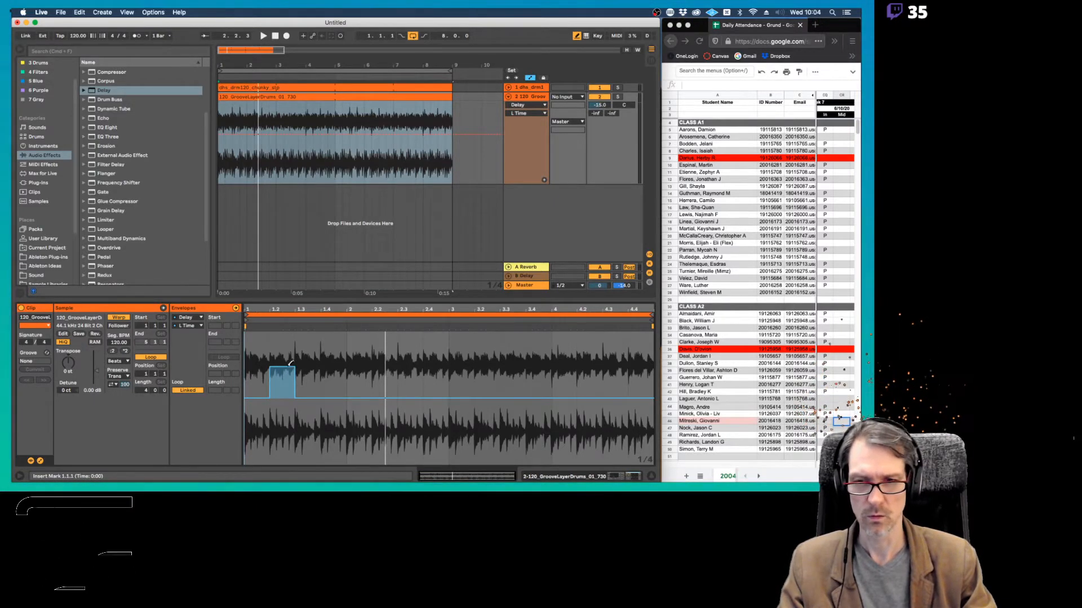
key("space")
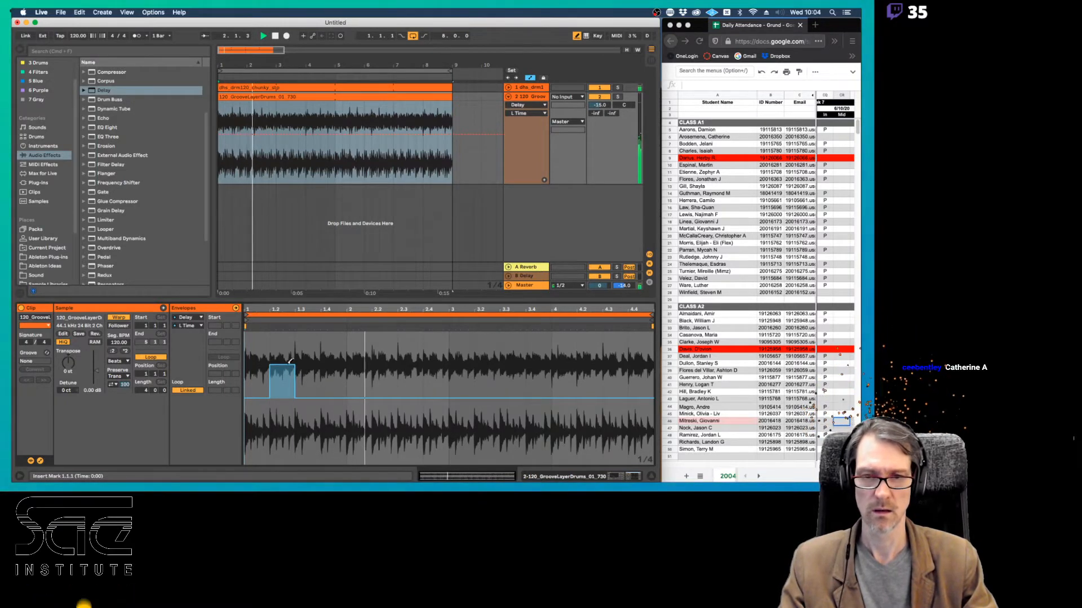
left_click(437, 354)
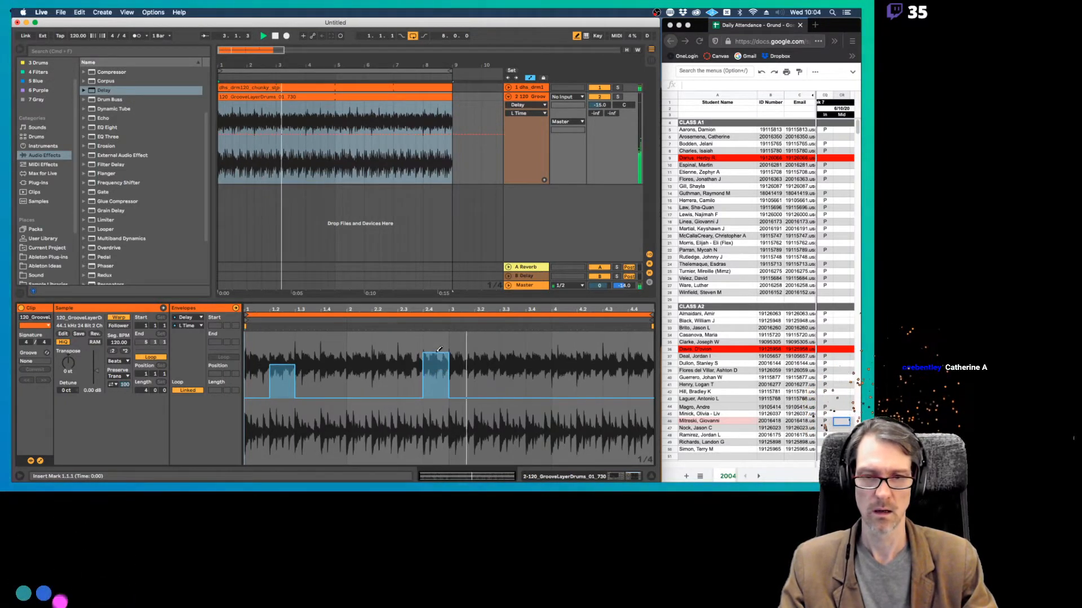
left_click_drag(577, 350, 649, 332)
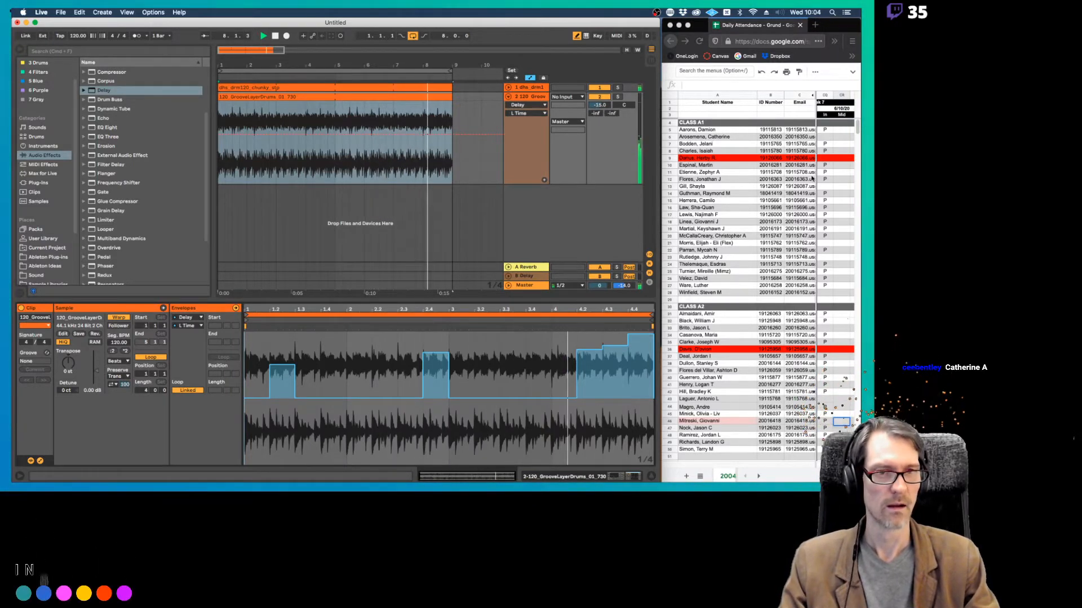
In the Firefox attendance sheet, enter P in the In column for the second Class A1 student and select the adjacent Mid cell
left_click(828, 139)
left_click(826, 138)
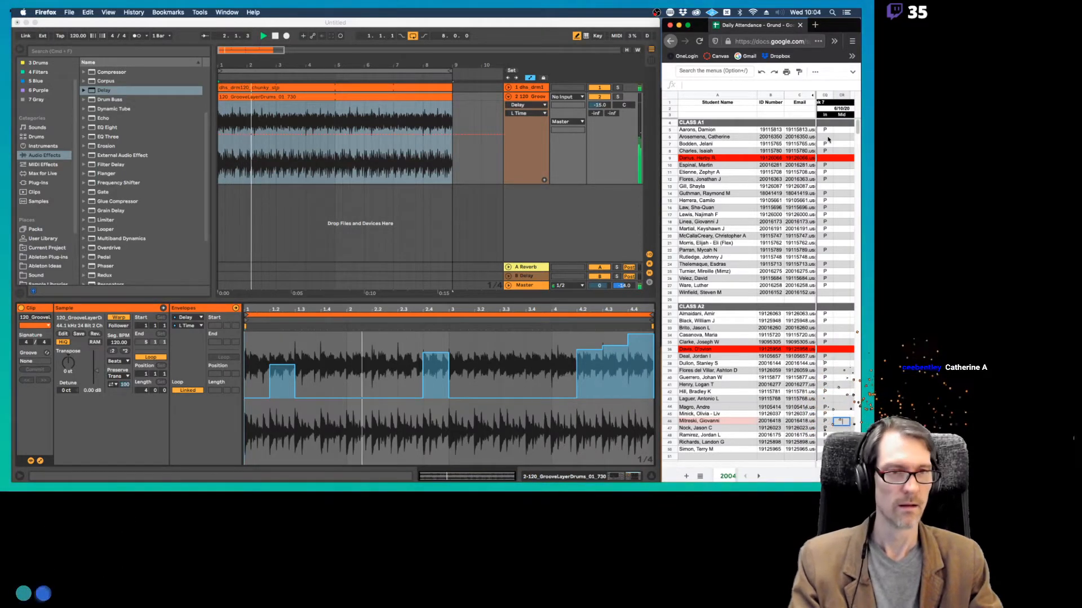
type("P")
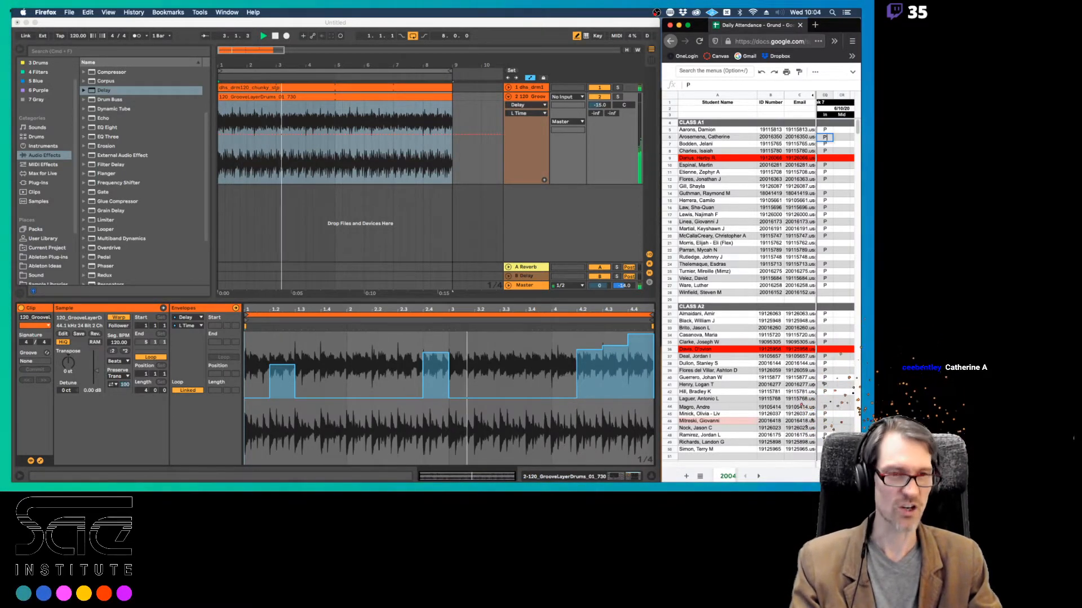
left_click(842, 139)
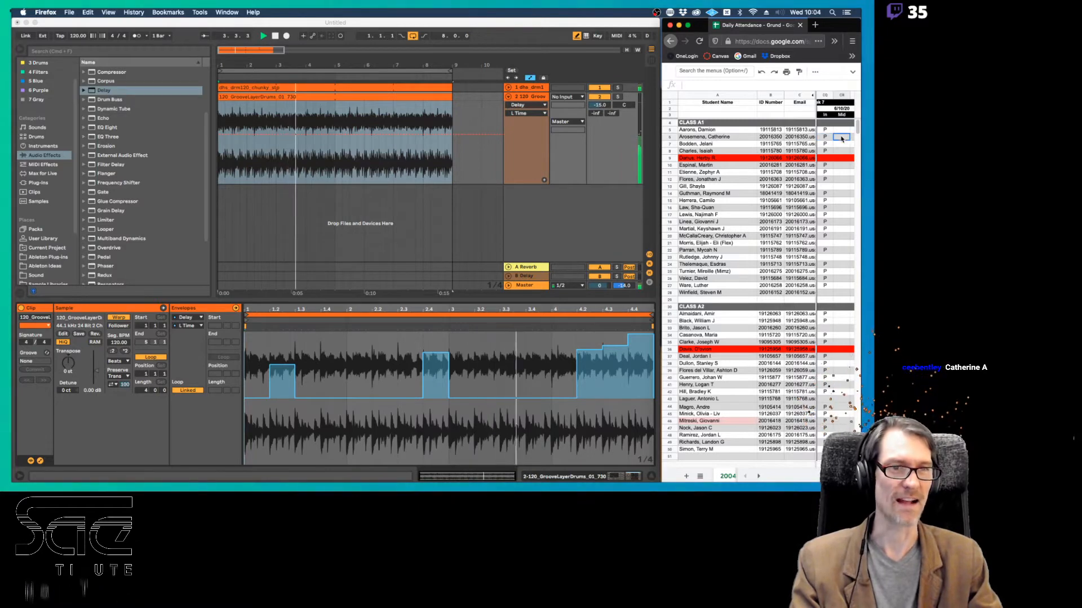
Back in Ableton Live, draw a curved rise in the clip's Delay Dry/Wet envelope from bar 3 to maximum at the clip's end
left_click(511, 32)
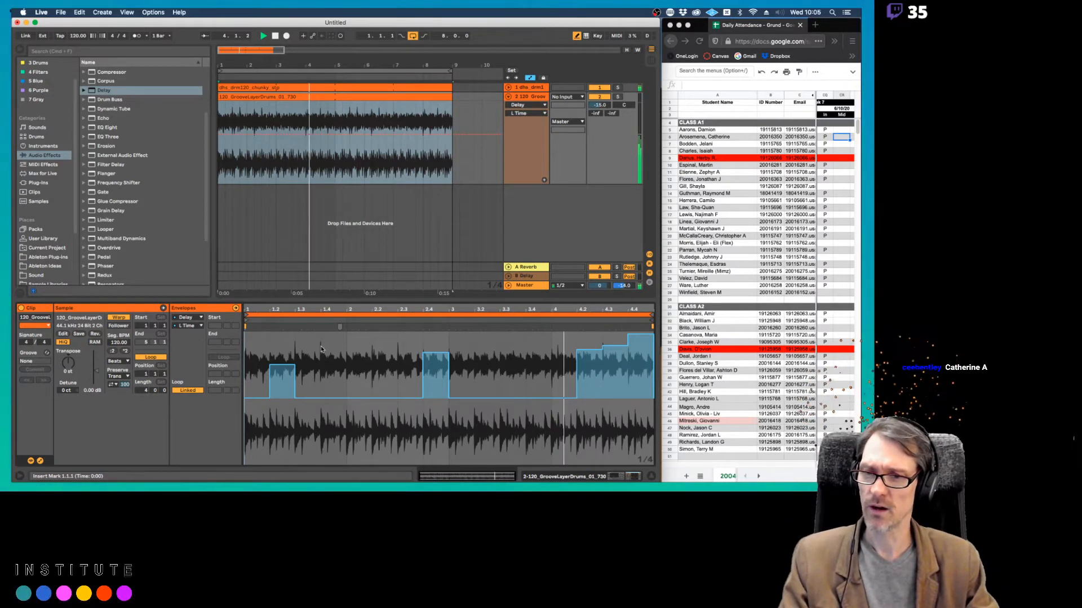
key("shift+Tab")
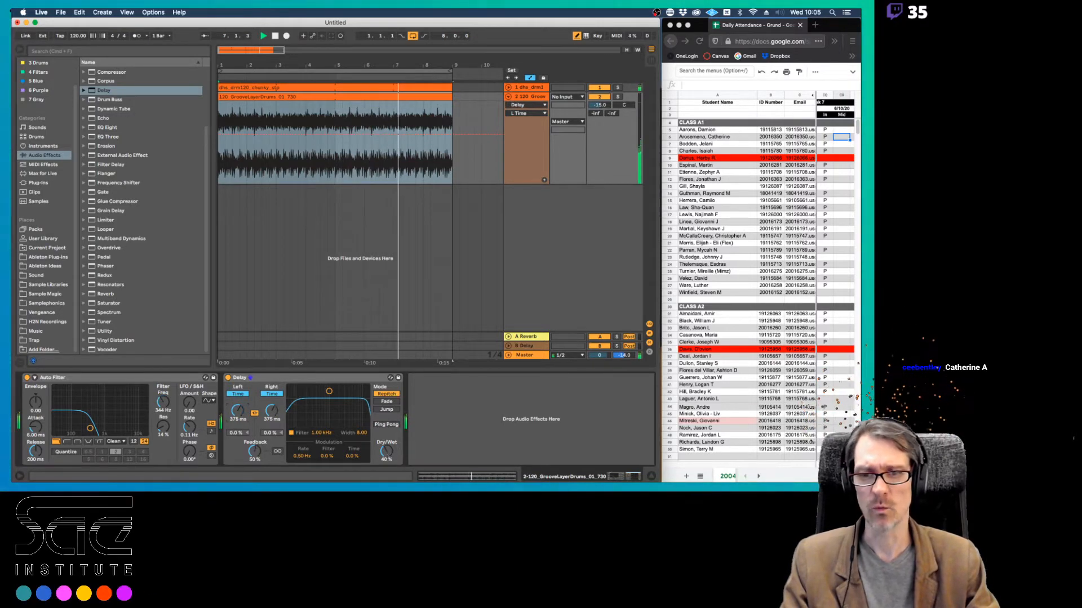
left_click(387, 452)
key("shift+Tab")
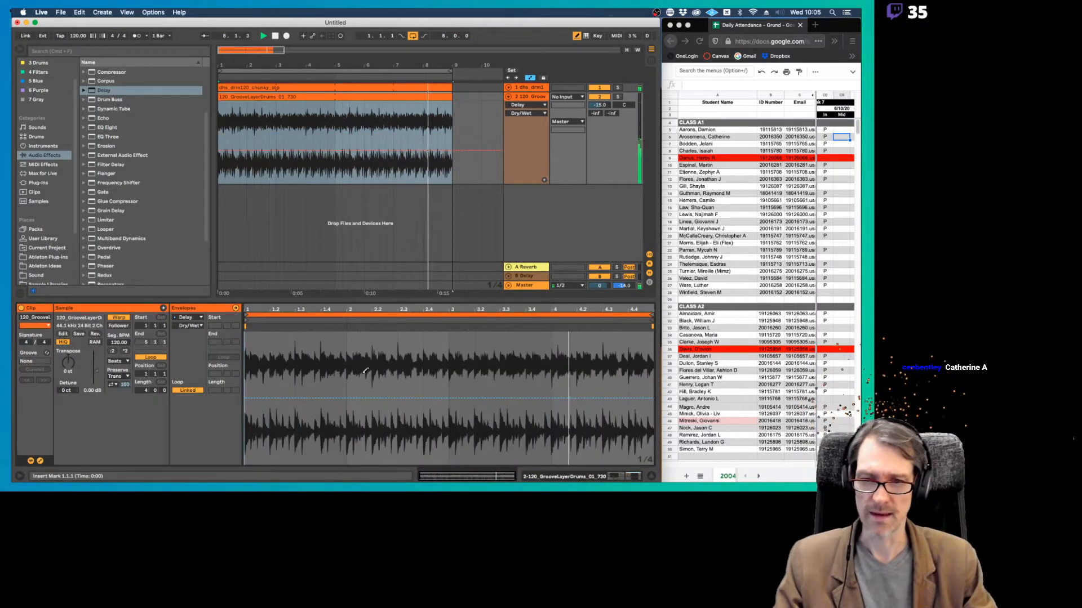
left_click(449, 399)
left_click_drag(649, 397, 654, 333)
left_click_drag(551, 365, 562, 346)
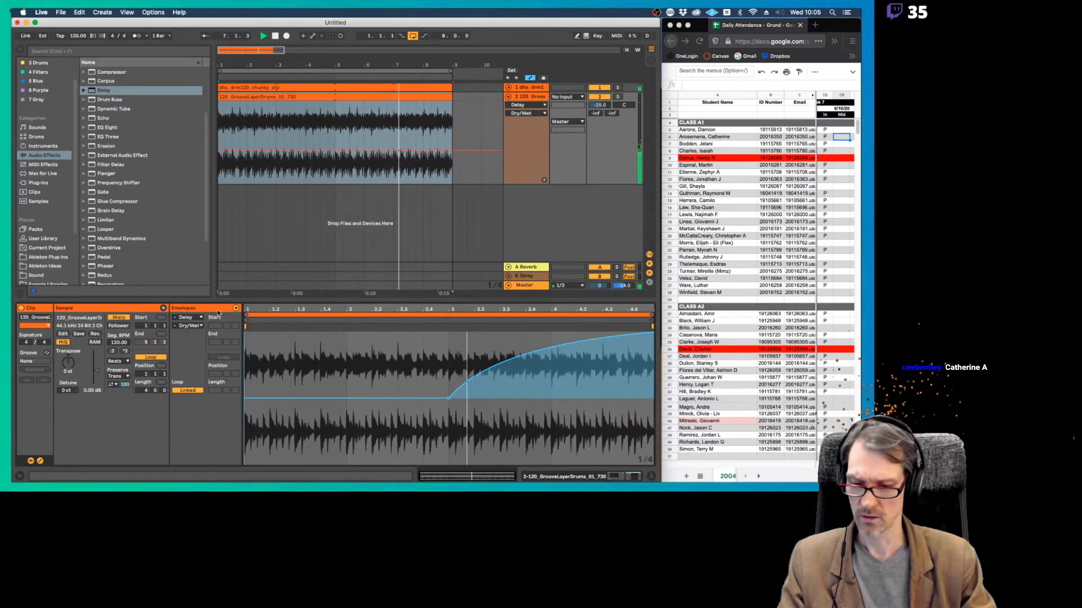
key("shift+Tab")
key("shift+Tab")
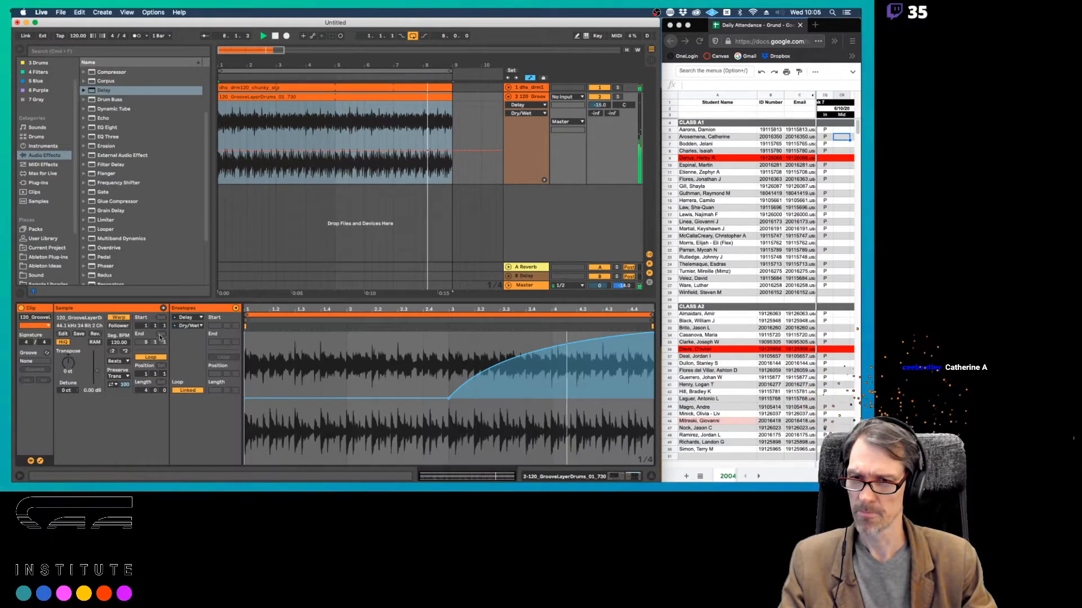
In the clip's Auto Filter Frequency envelope, replace the bar 4 steps with a curved rise that drops back near the clip's end
left_click(191, 317)
left_click(196, 333)
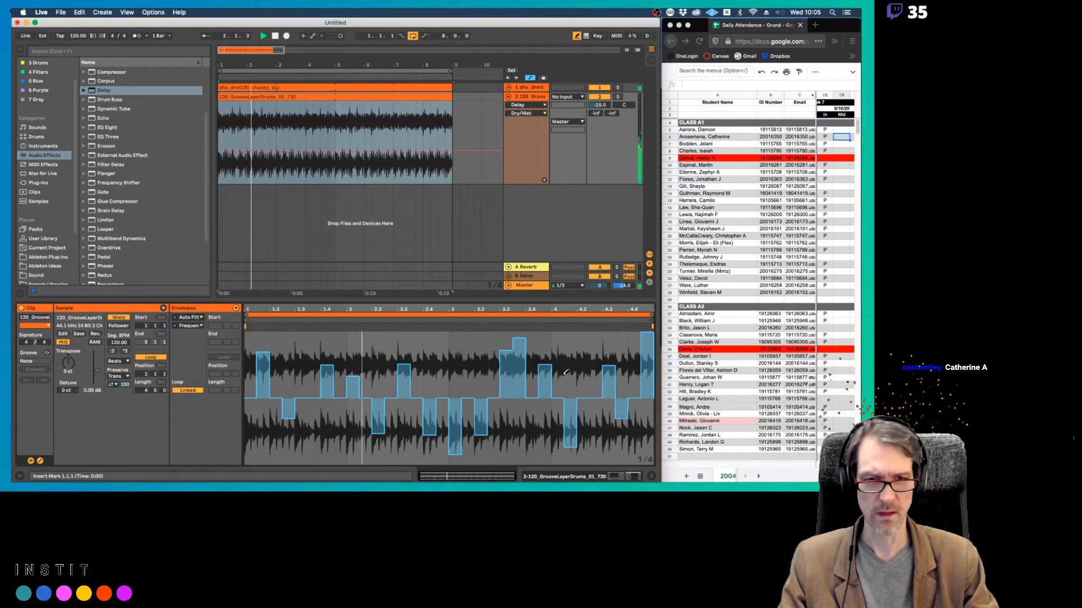
left_click_drag(563, 401, 609, 344)
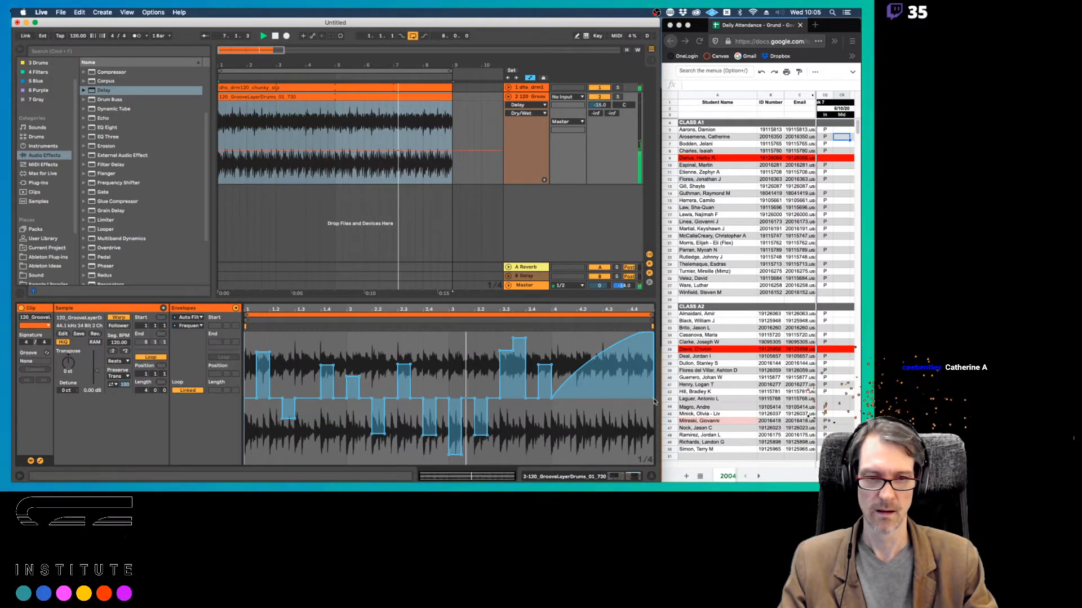
left_click(654, 336)
left_click_drag(648, 367, 650, 358)
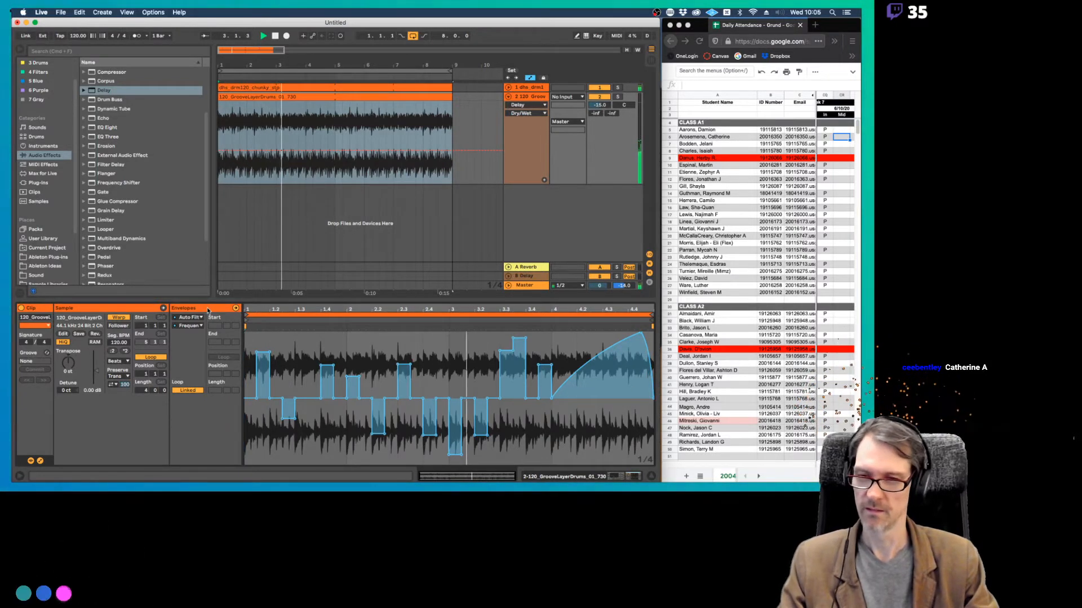
Display the clip's Delay Dry/Wet envelope and switch to its L Delay Time envelope
left_click(190, 317)
left_click(195, 339)
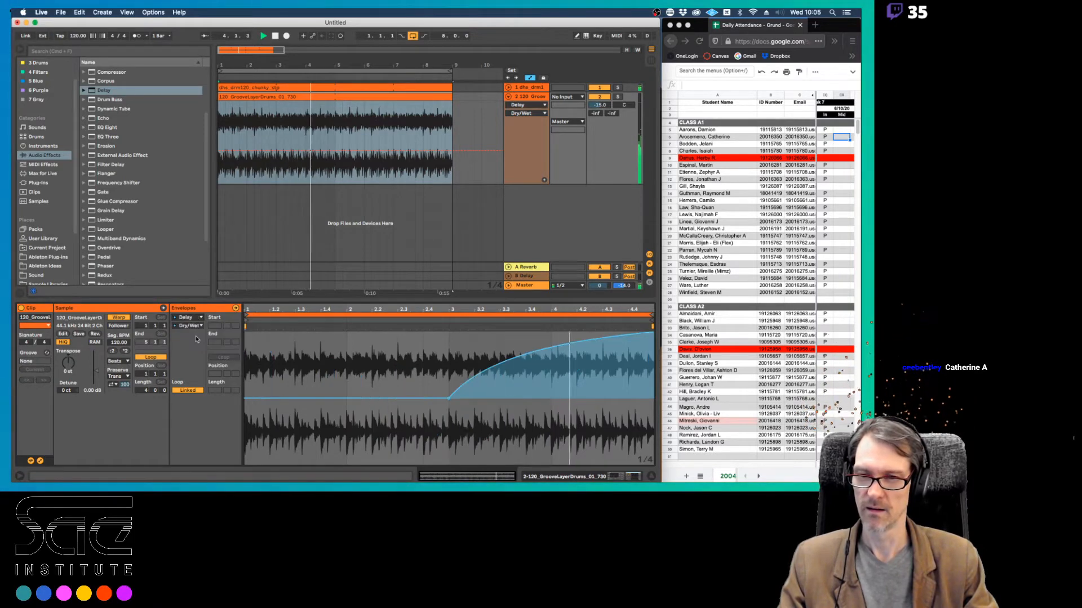
left_click(194, 326)
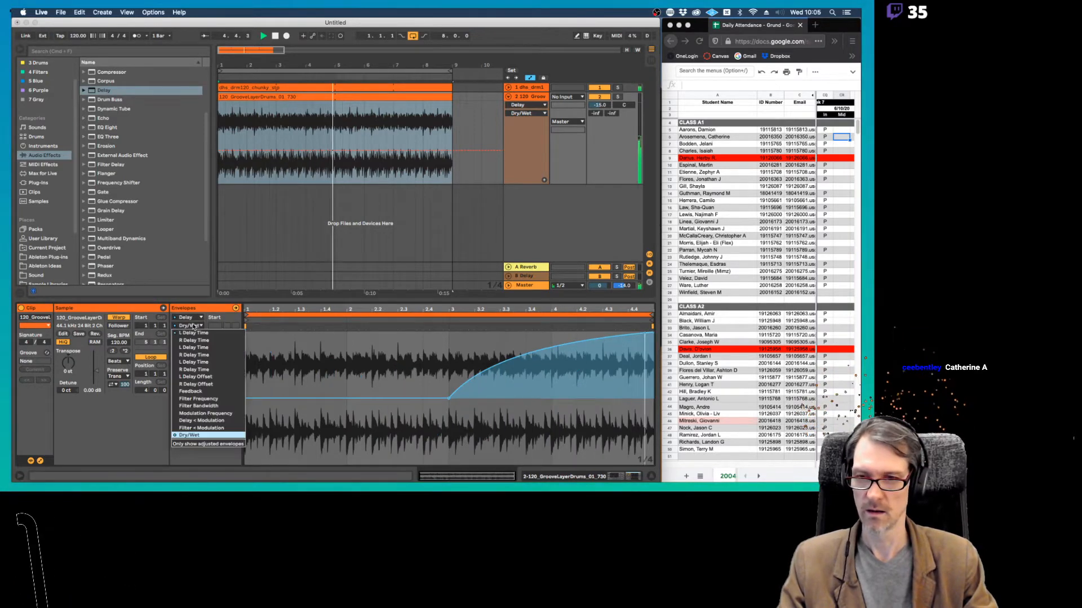
left_click(191, 334)
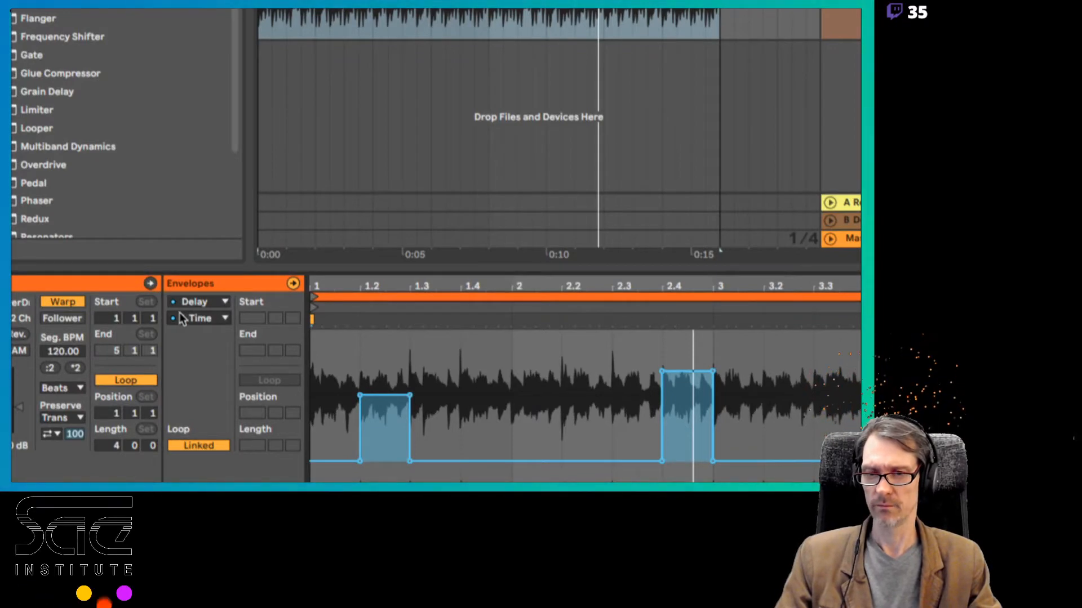
Limit the envelope choosers to adjusted envelopes, review the shortened list, and restore the display of all envelopes
left_click(180, 315)
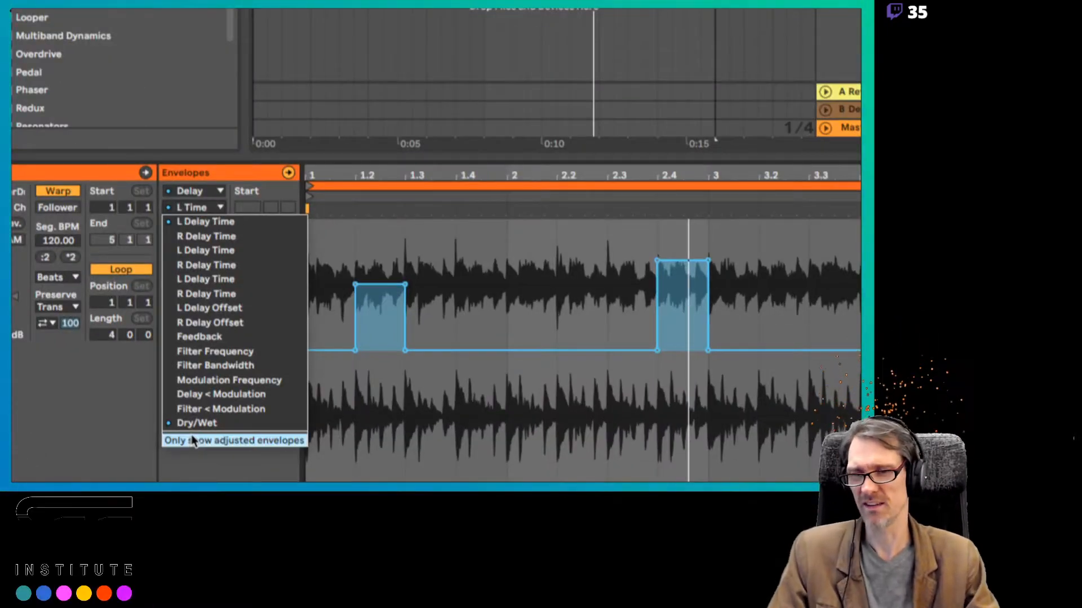
left_click(191, 438)
left_click(202, 186)
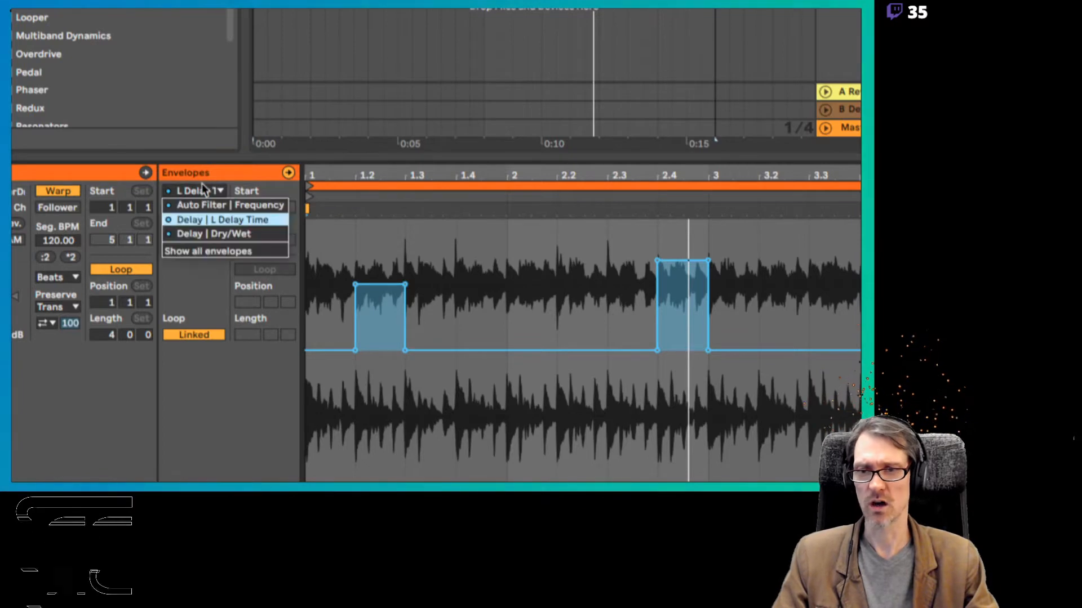
left_click(248, 174)
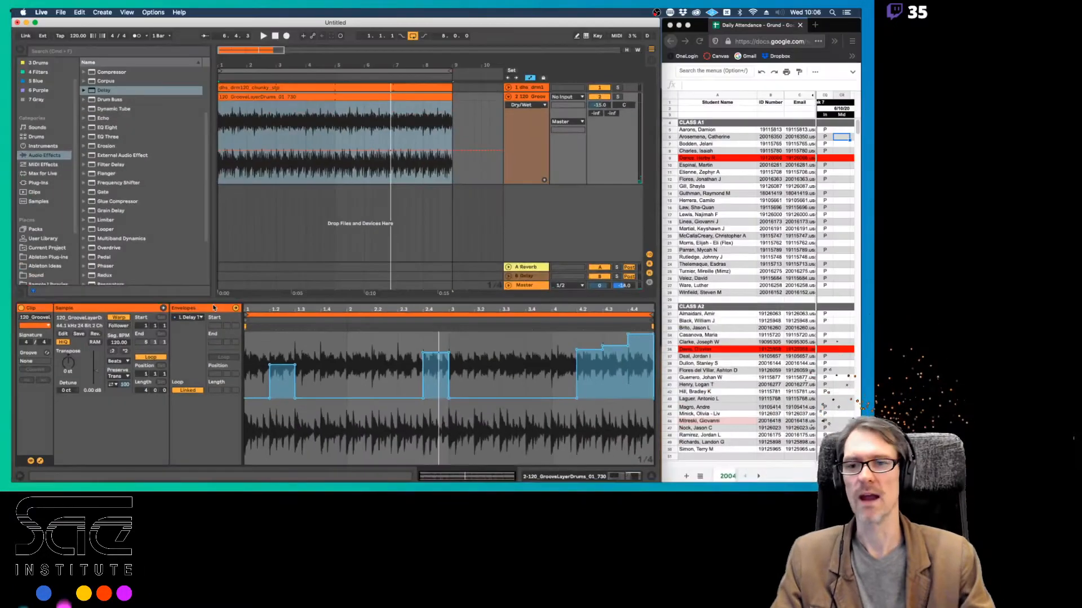
left_click(192, 318)
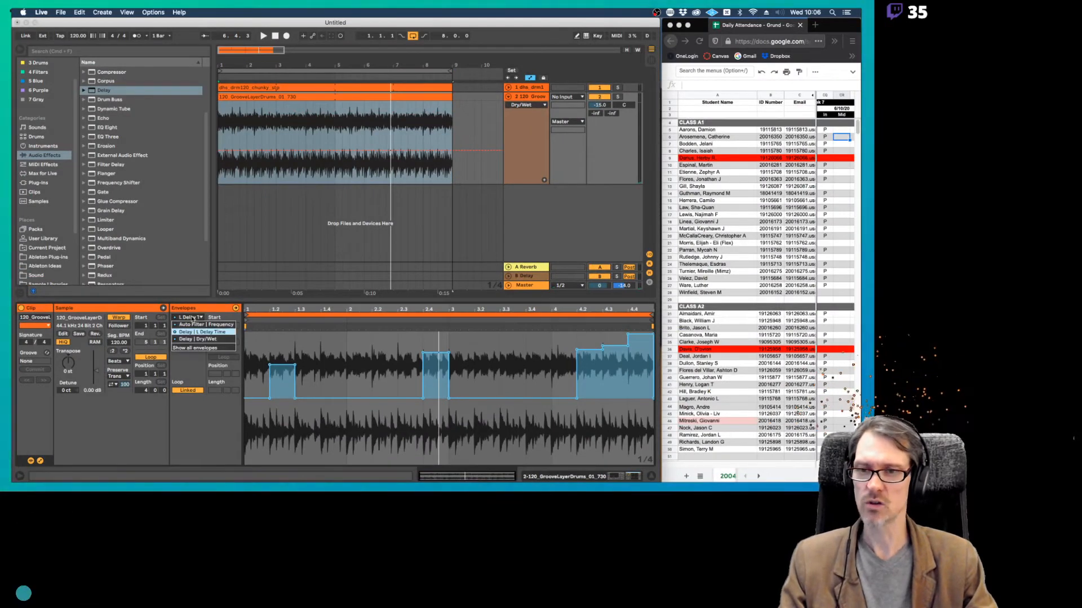
left_click(190, 350)
Show the clip's Transposition envelope and draw a one-beat raise to +12 at the start of bar 2
left_click(196, 318)
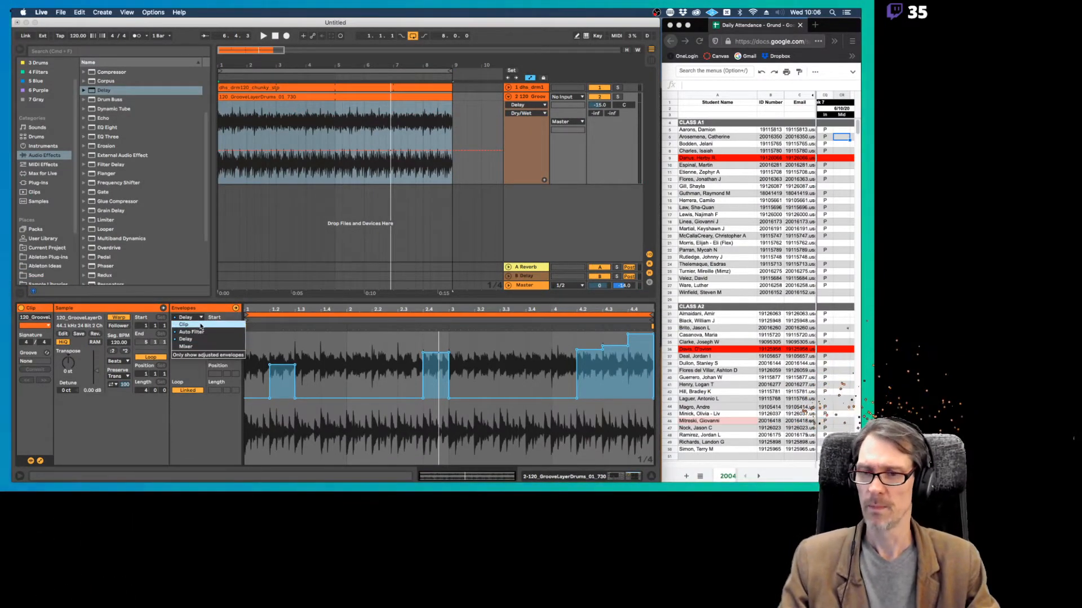
left_click(201, 326)
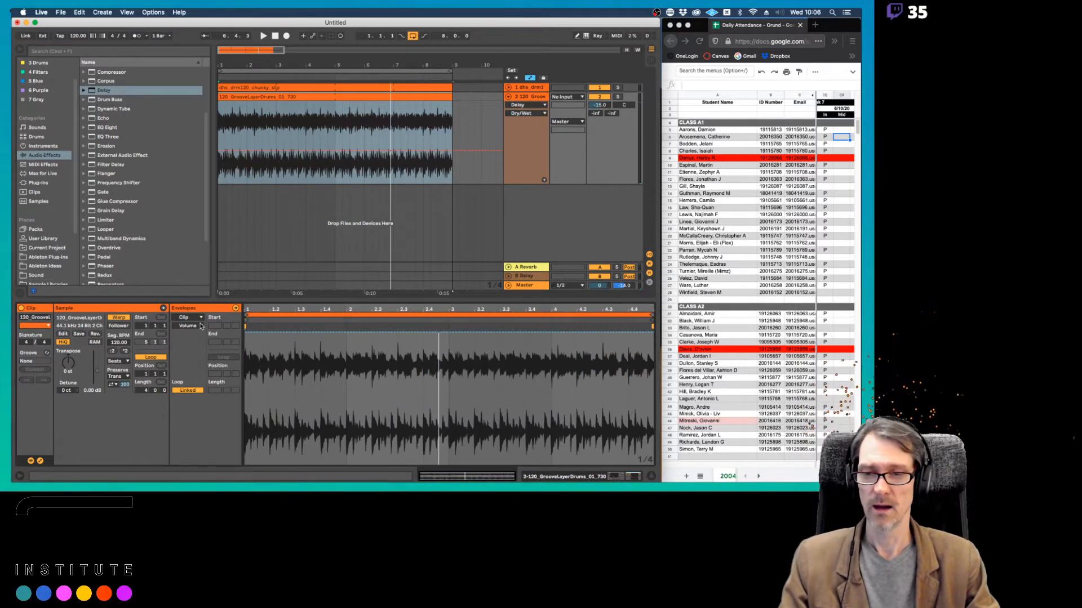
left_click(200, 326)
left_click(200, 341)
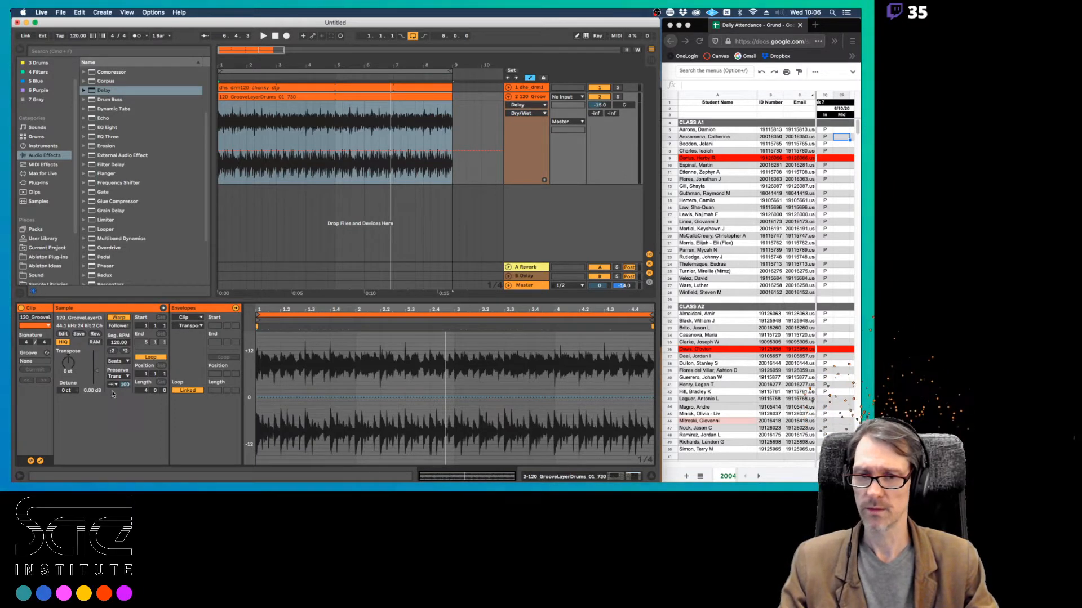
key("b")
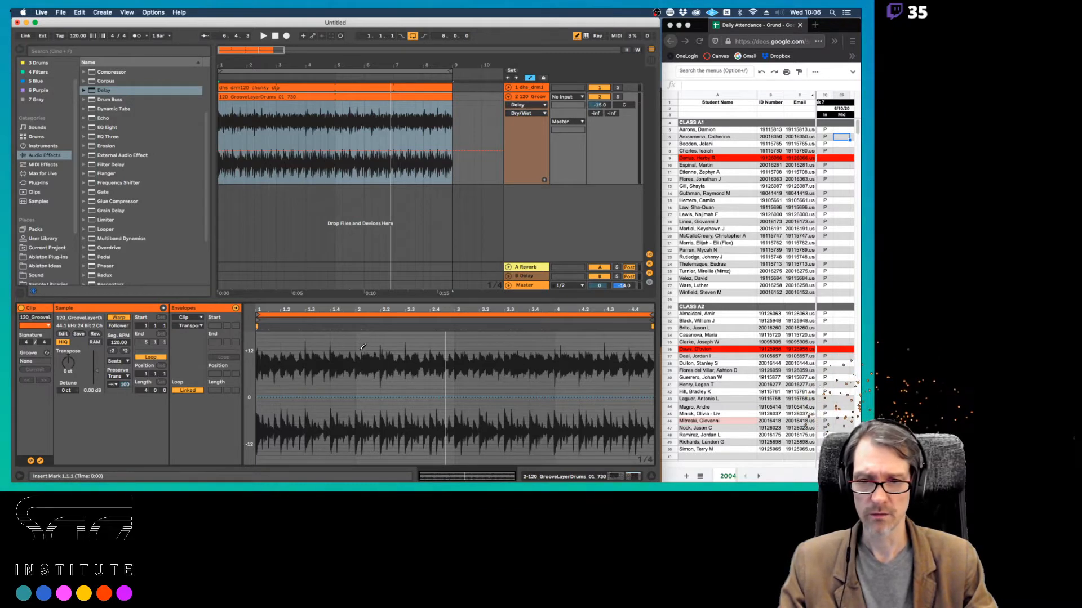
left_click(363, 348)
key("b")
Select the raised first beat of bar 2 and duplicate it three times to fill the bar
left_click_drag(356, 342, 376, 342)
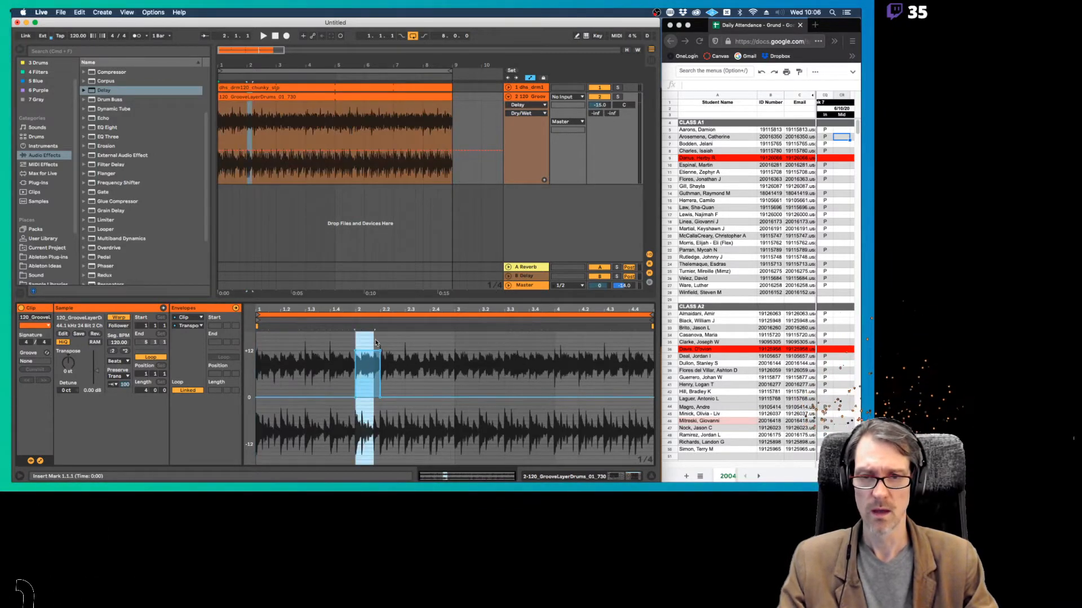
key("super+d")
key("super+d")
key("super+d")
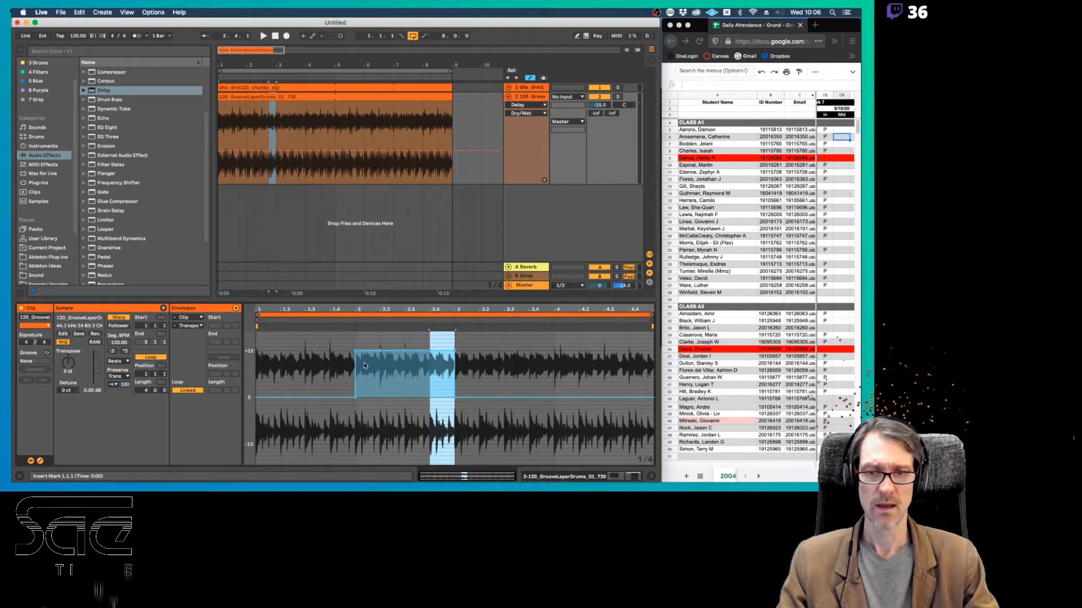
During playback, set the clip's Beats warp Preserve resolution to 1/16 and raise its Transposition envelope to +12 across bar 4
left_click_drag(365, 365, 442, 361)
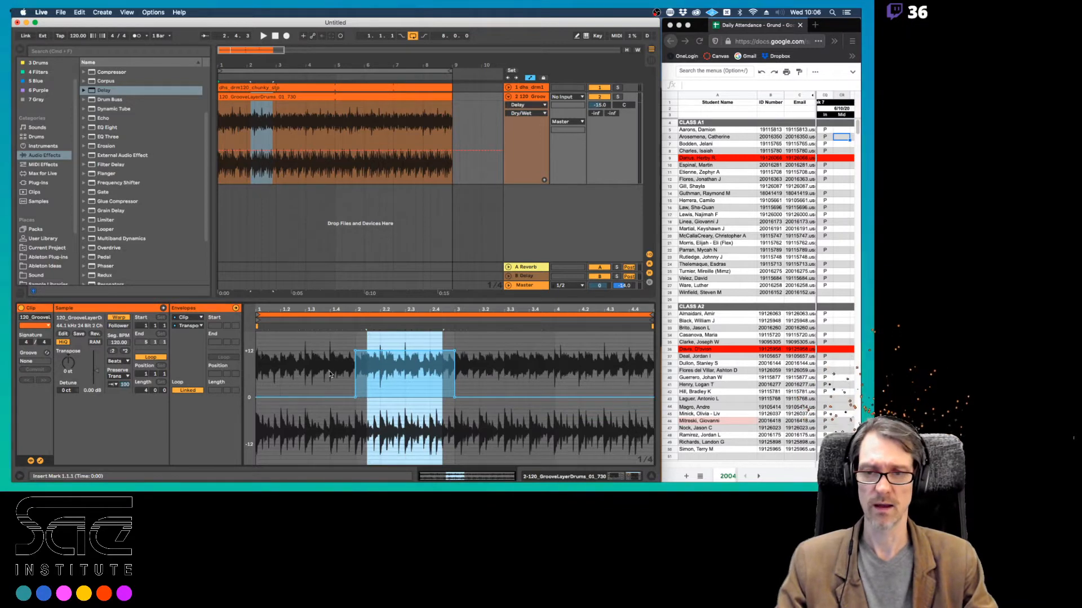
key("space")
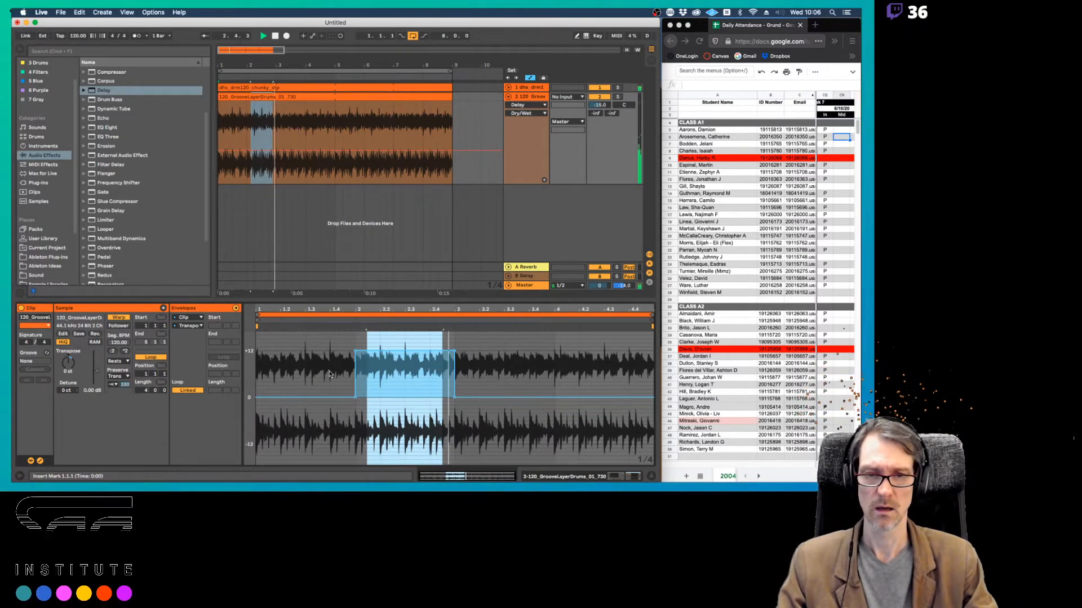
left_click(120, 376)
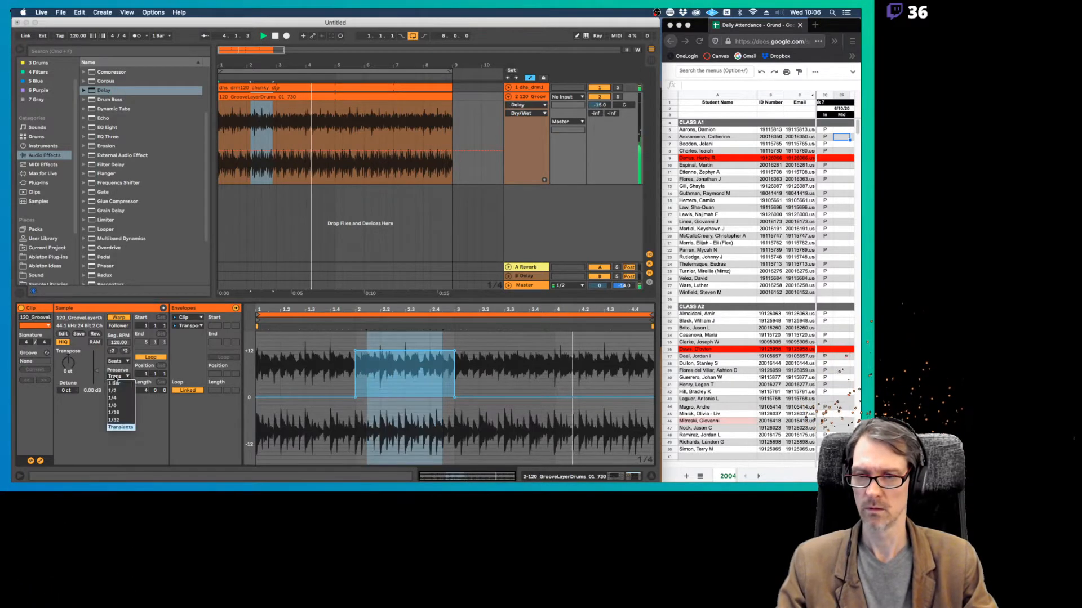
left_click(114, 413)
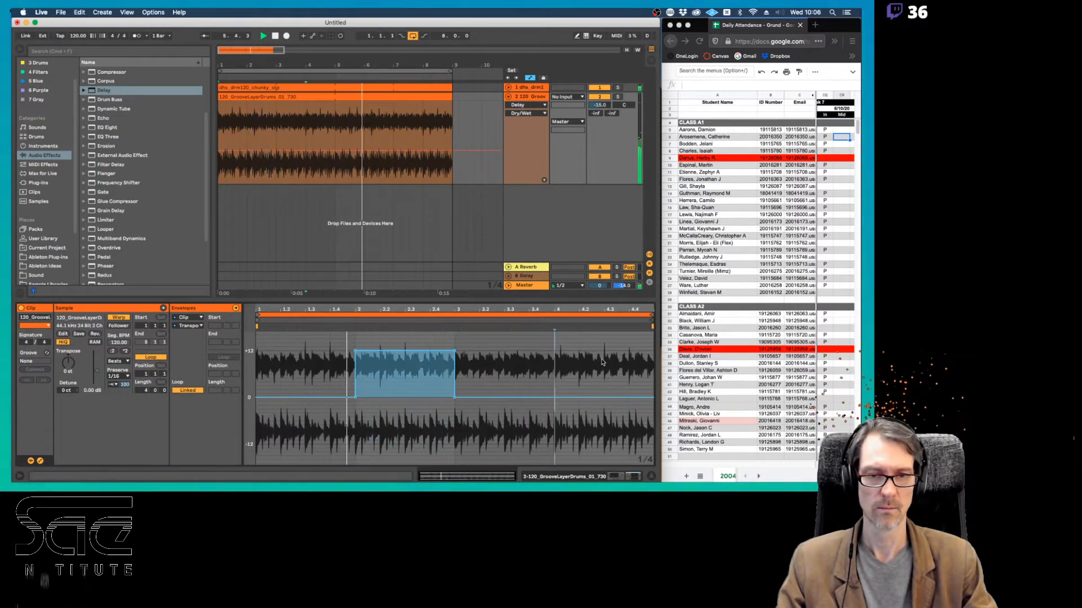
left_click_drag(560, 361, 637, 319)
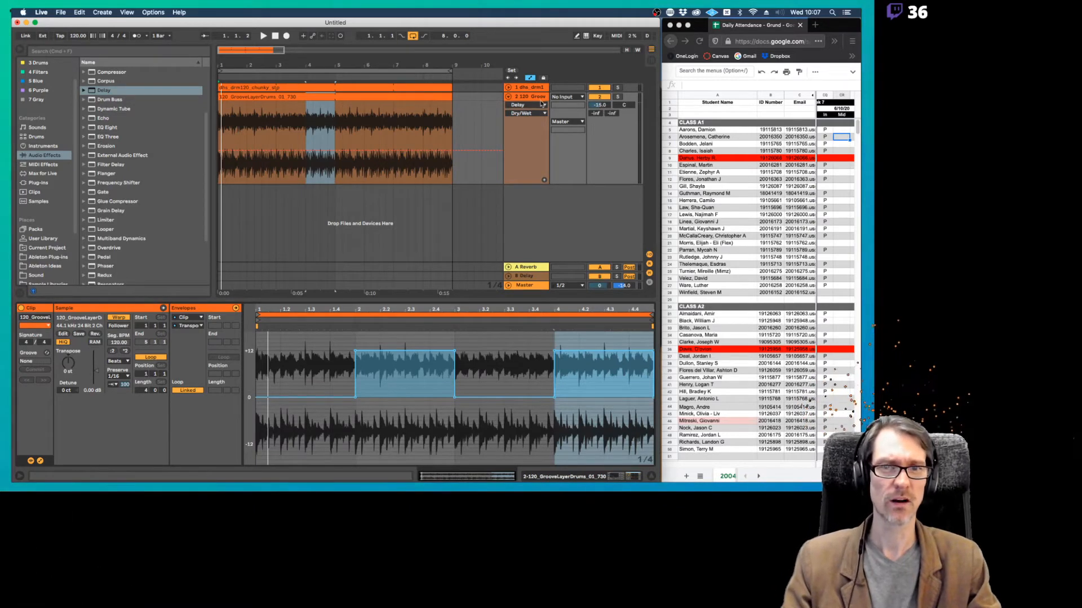
left_click(507, 98)
left_click(529, 98)
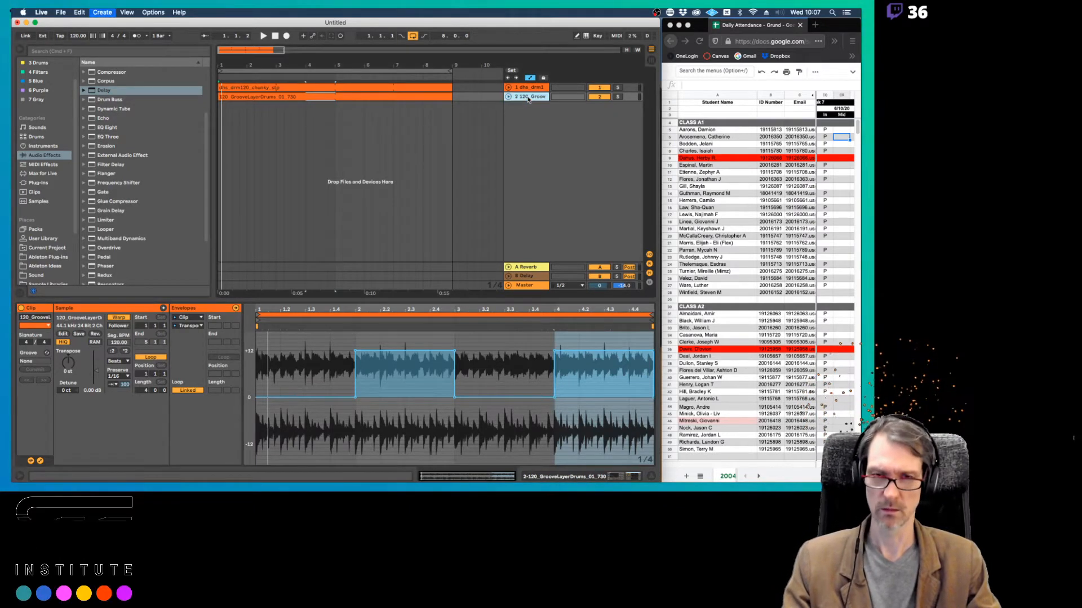
key("super+t")
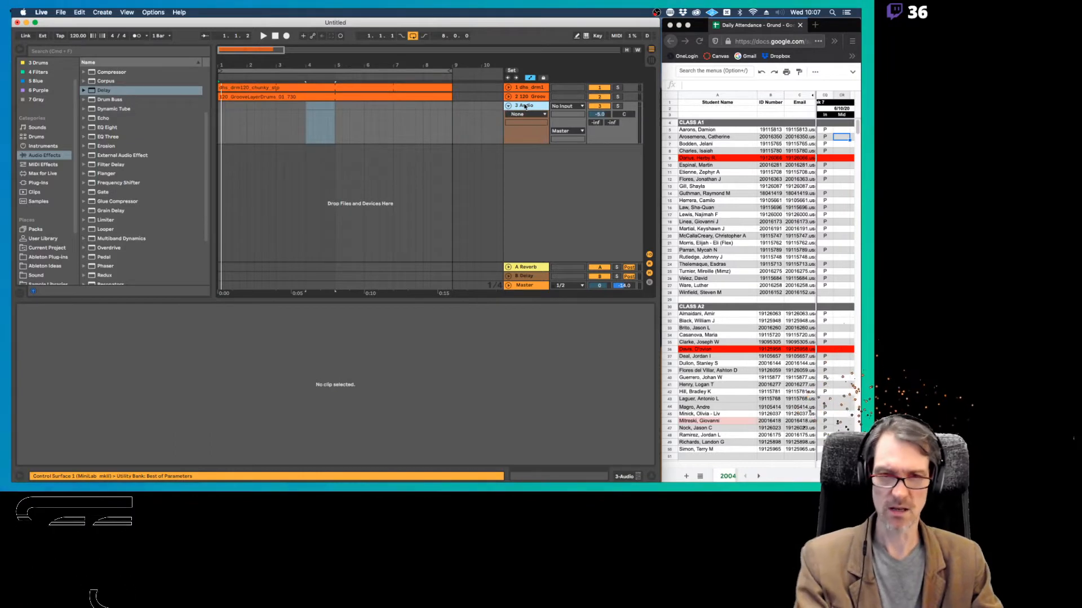
key("BackSpace")
In Session View, insert an audio track after track 2, name it Counting, and adjust the widths of both tracks
key("Tab")
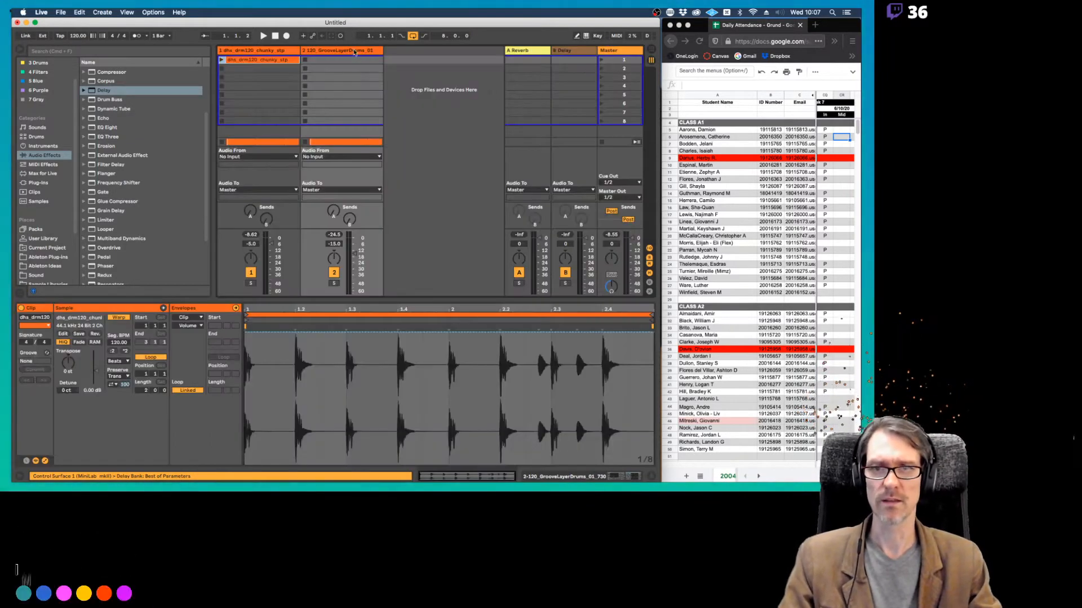
left_click(355, 51)
left_click_drag(373, 48, 337, 50)
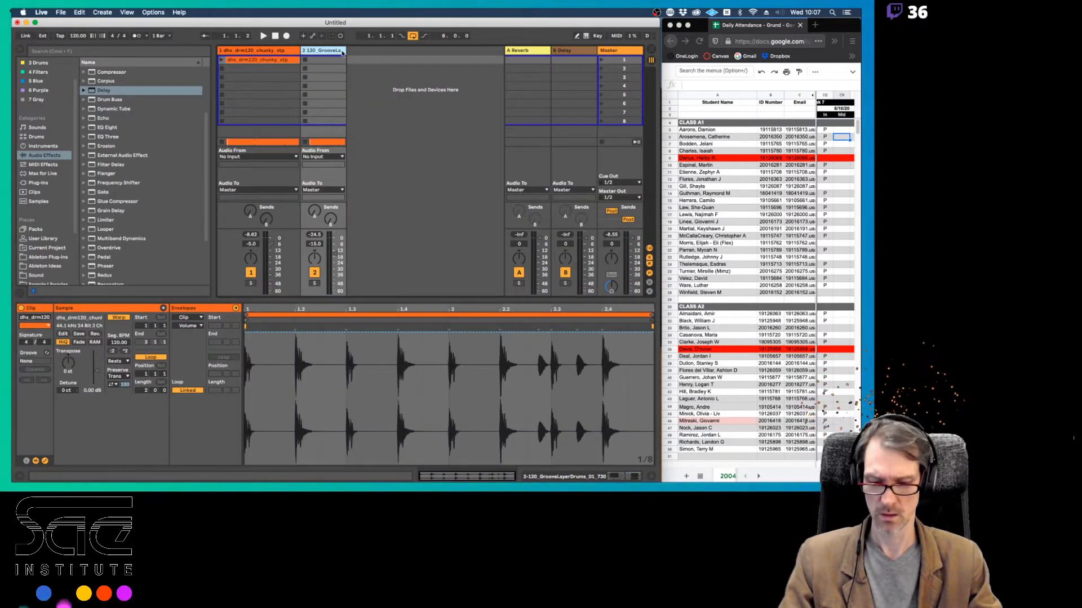
key("super+t")
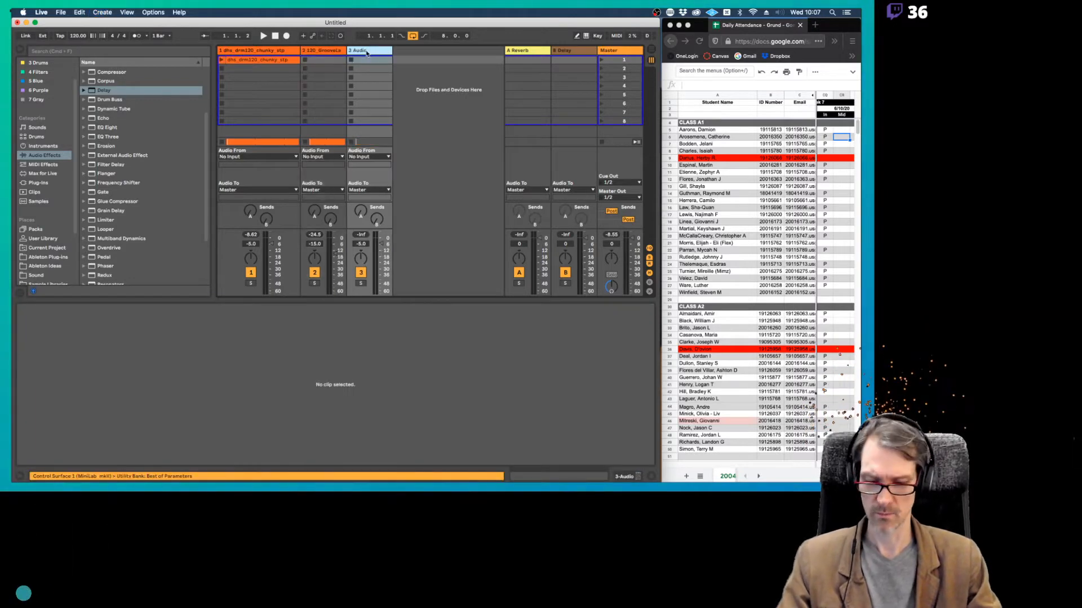
type("C")
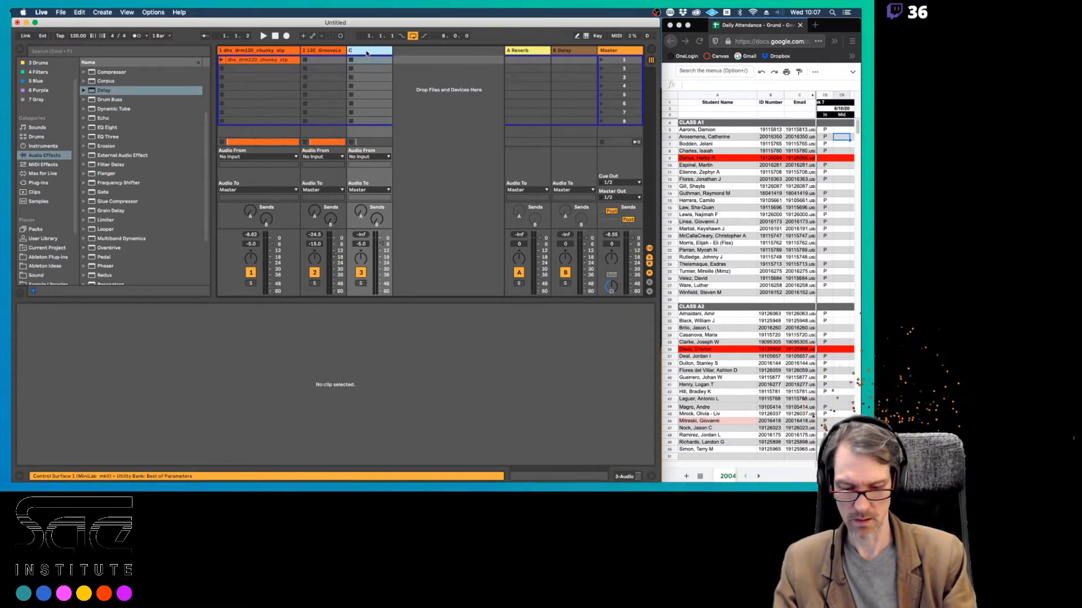
type("ounting")
key("Return")
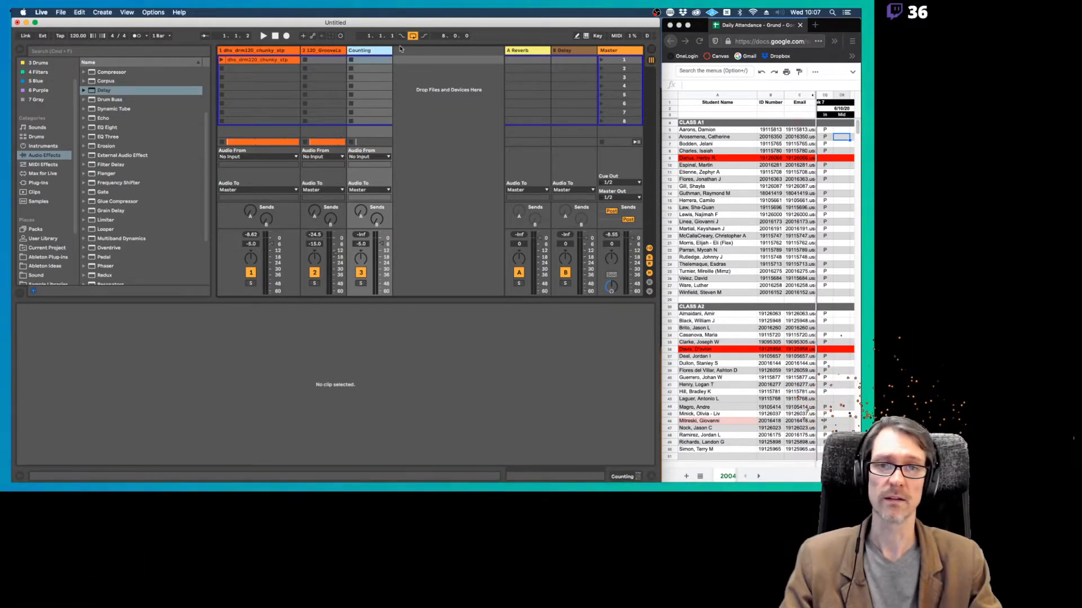
left_click_drag(389, 50, 403, 52)
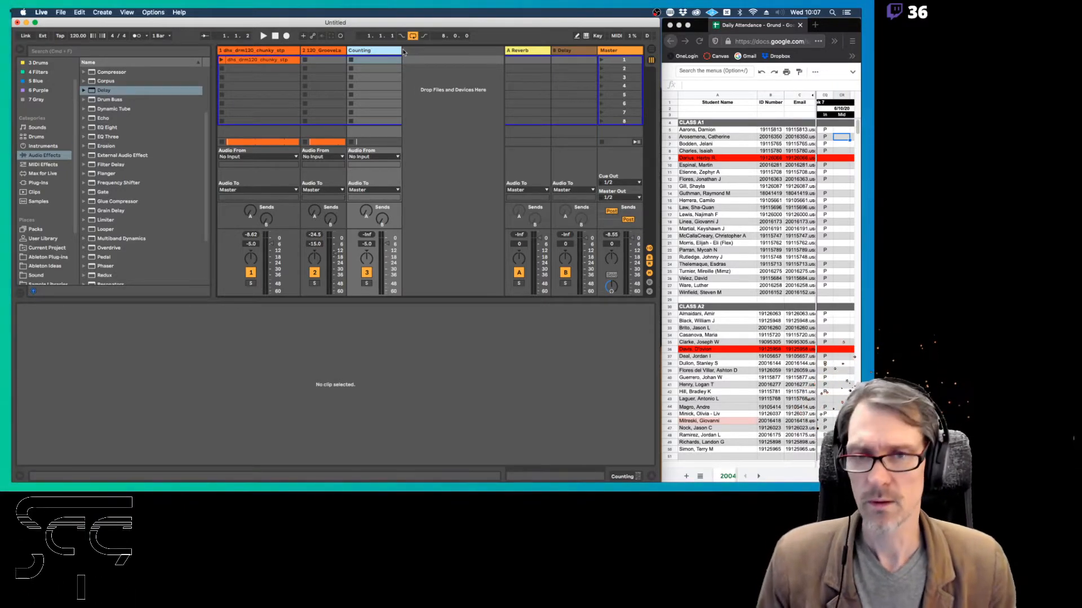
Set the Counting track's audio input to Ext. In, channel 2 Mic/Mini Brute 2, and arm it for recording
left_click(373, 157)
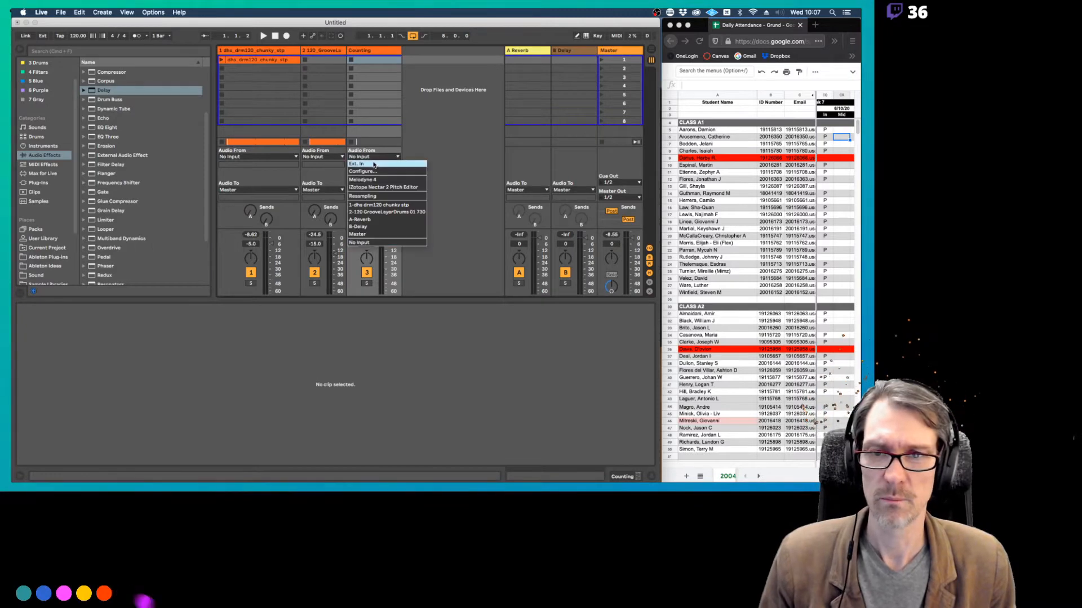
left_click(372, 164)
left_click(372, 165)
left_click(372, 186)
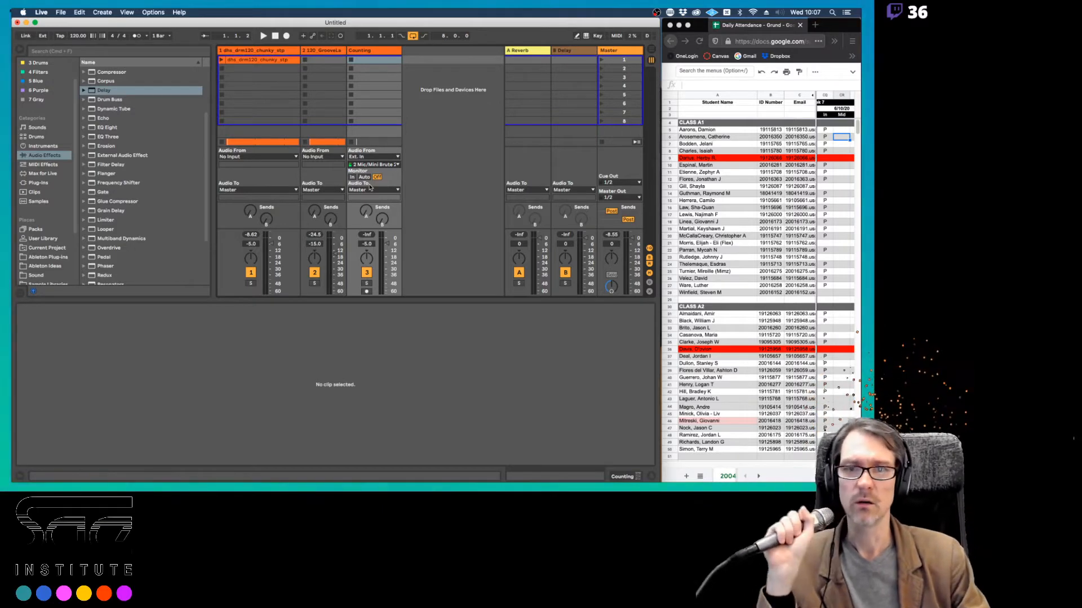
left_click(367, 291)
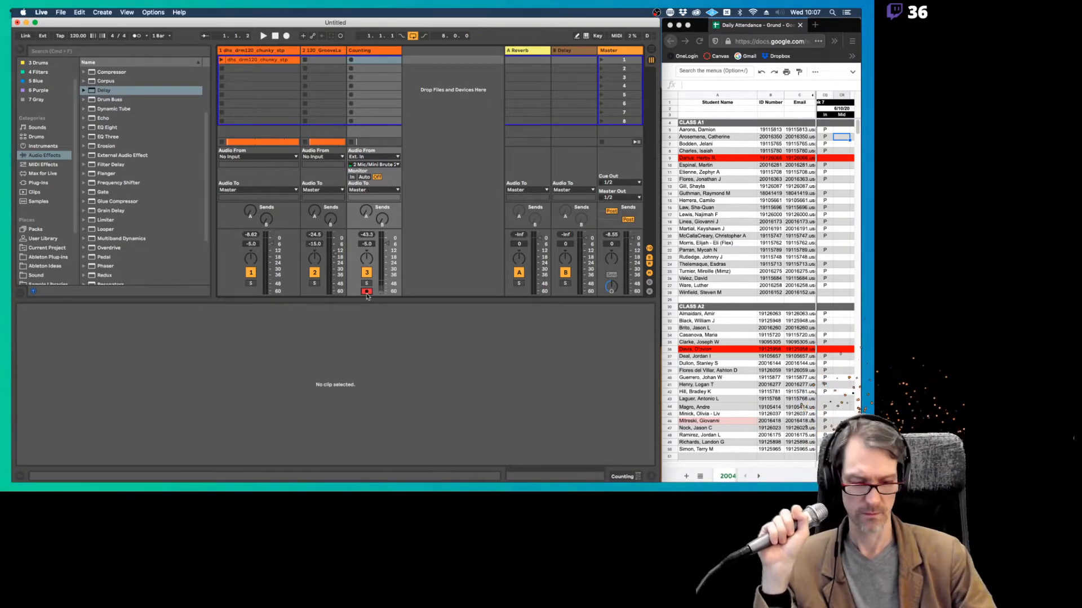
Record spoken counting into the Counting track's first clip slot during playback and set the clip's loop length to 2 bars
key("space")
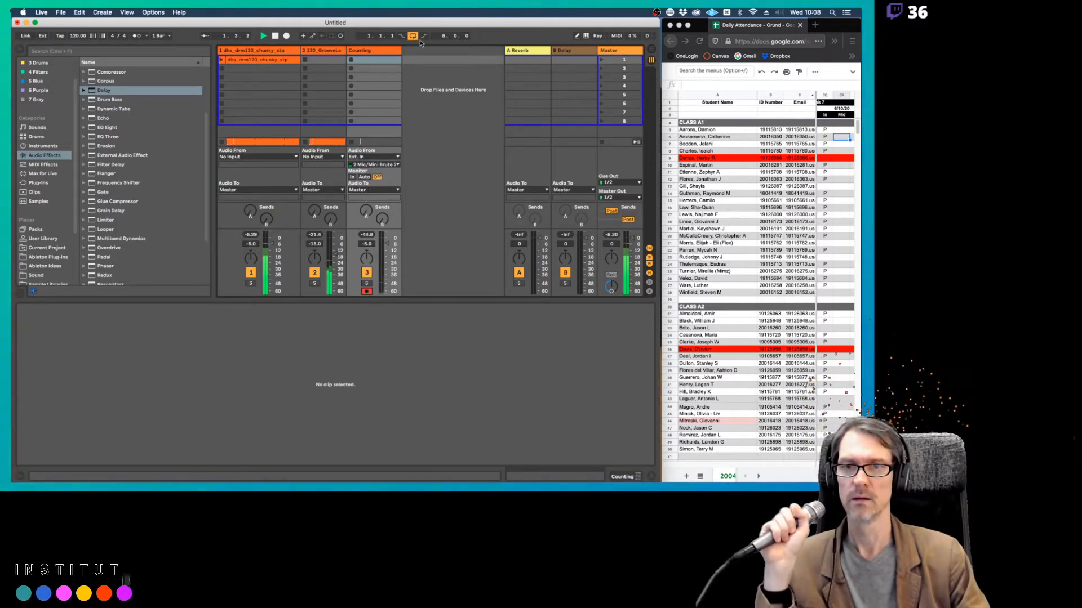
left_click(352, 59)
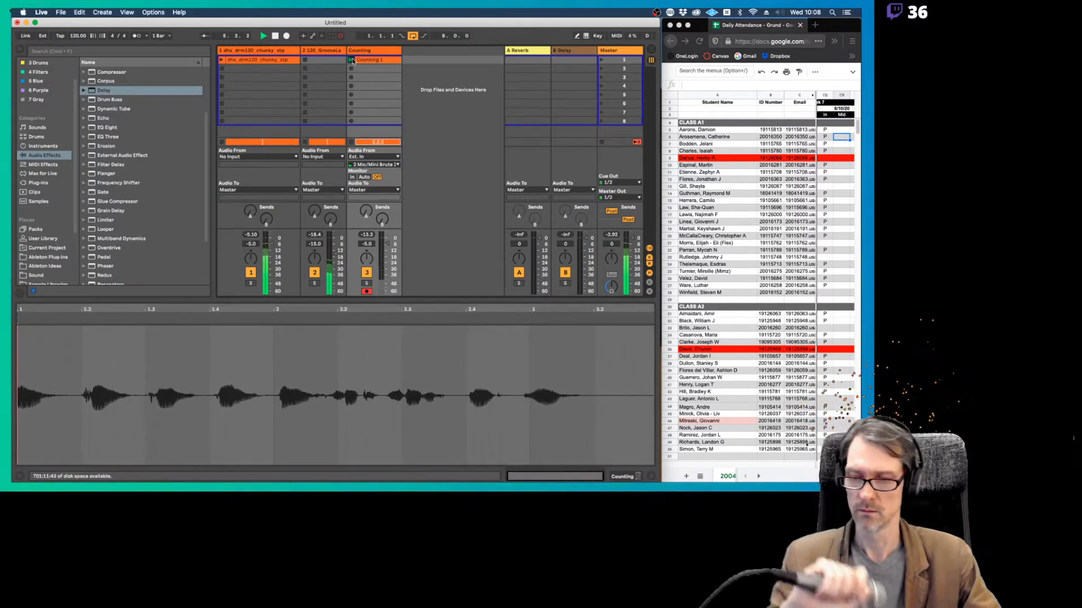
left_click(352, 60)
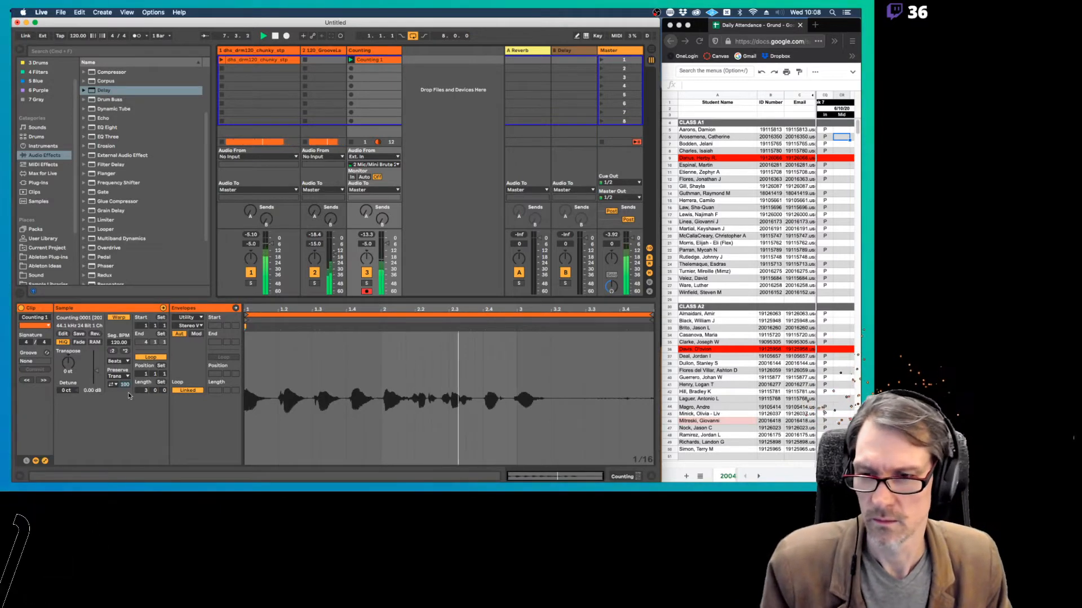
type("2")
key("Return")
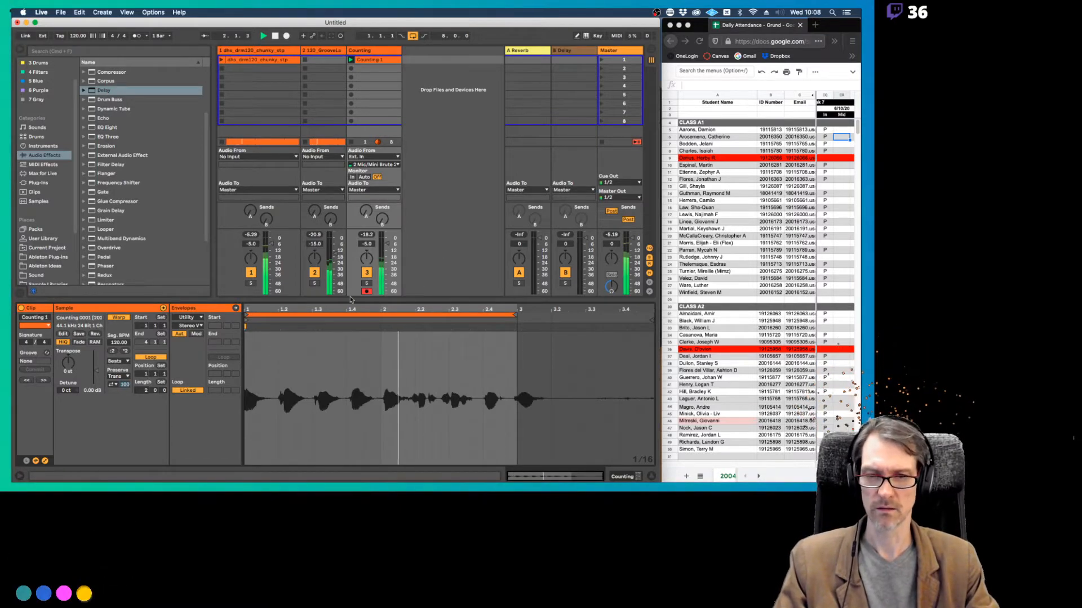
Deactivate track 2, audition the Counting clip, and examine the start of its waveform against the beat grid
left_click(314, 273)
left_click(314, 273)
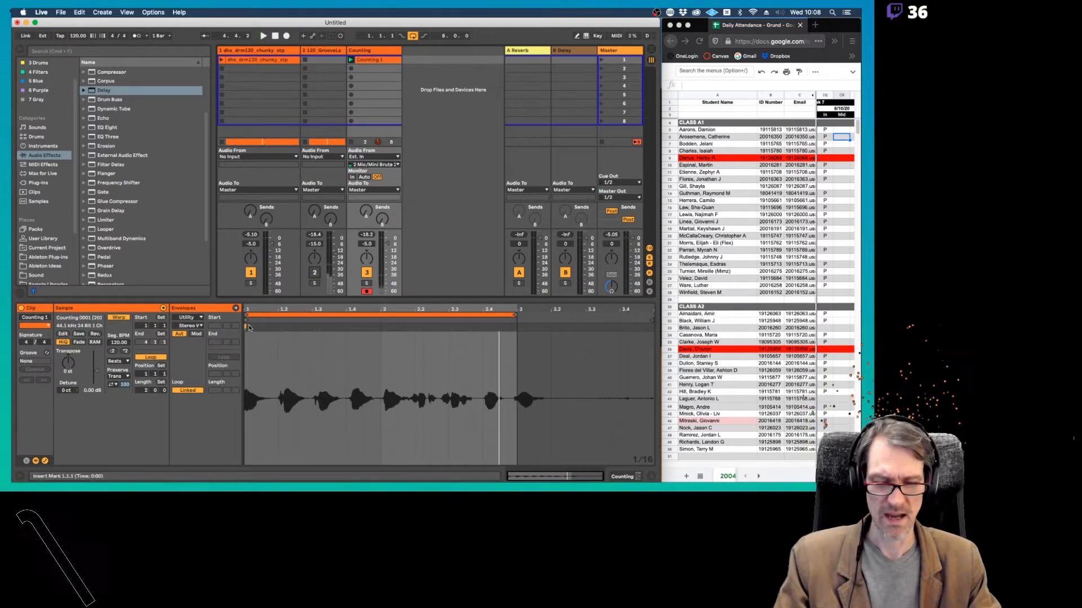
mouse_move(247, 319)
left_mouse_down()
mouse_move(462, 319)
mouse_move(514, 331)
mouse_move(245, 332)
left_mouse_up()
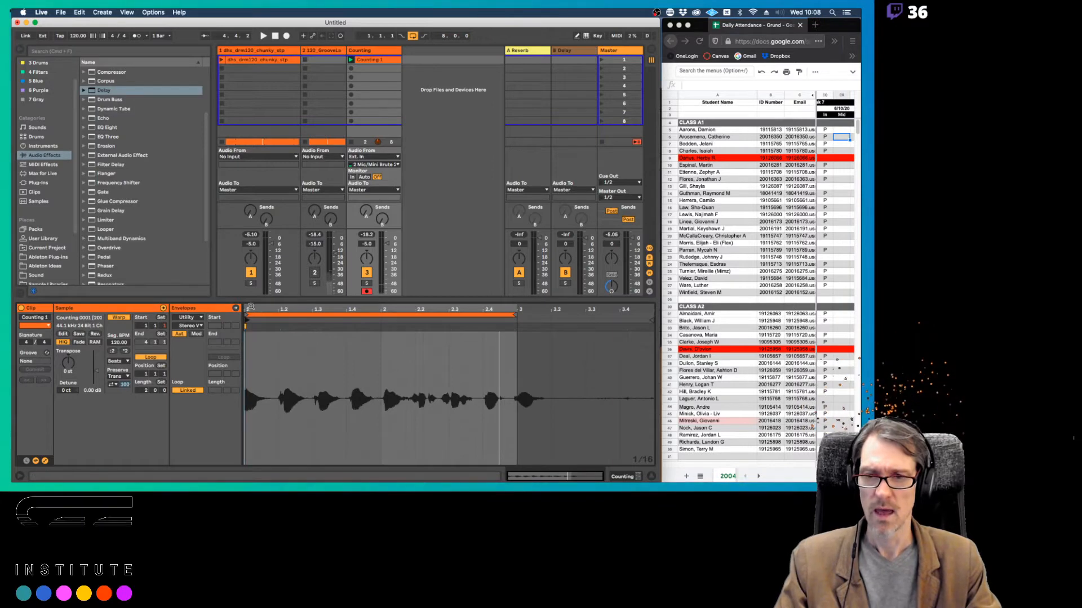
left_click_drag(244, 309, 244, 395)
left_click_drag(254, 311, 245, 253)
key("space")
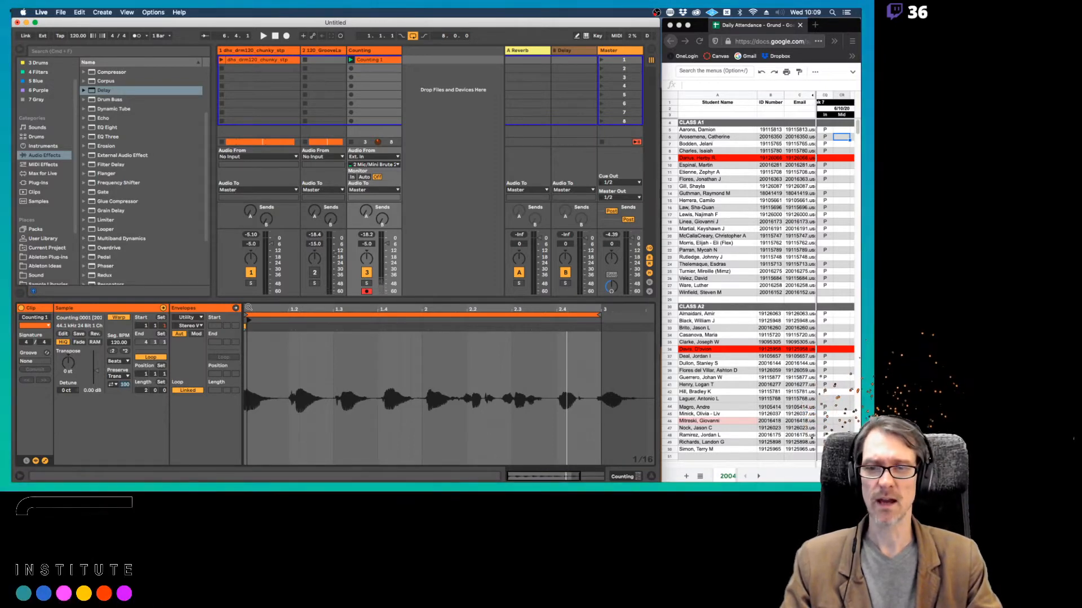
left_click_drag(248, 307, 249, 330)
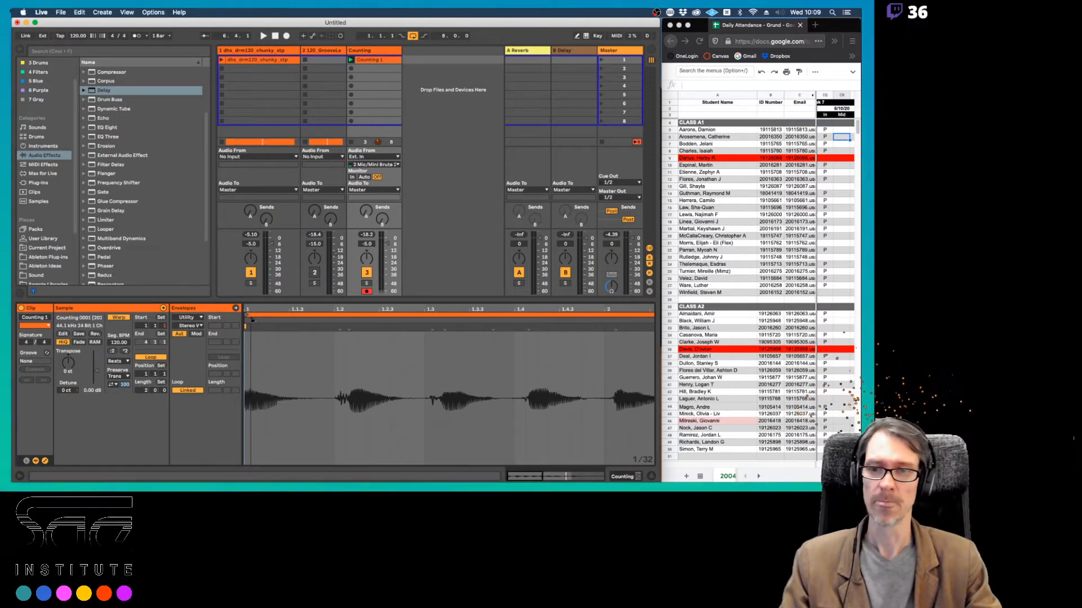
left_click_drag(322, 376, 321, 343)
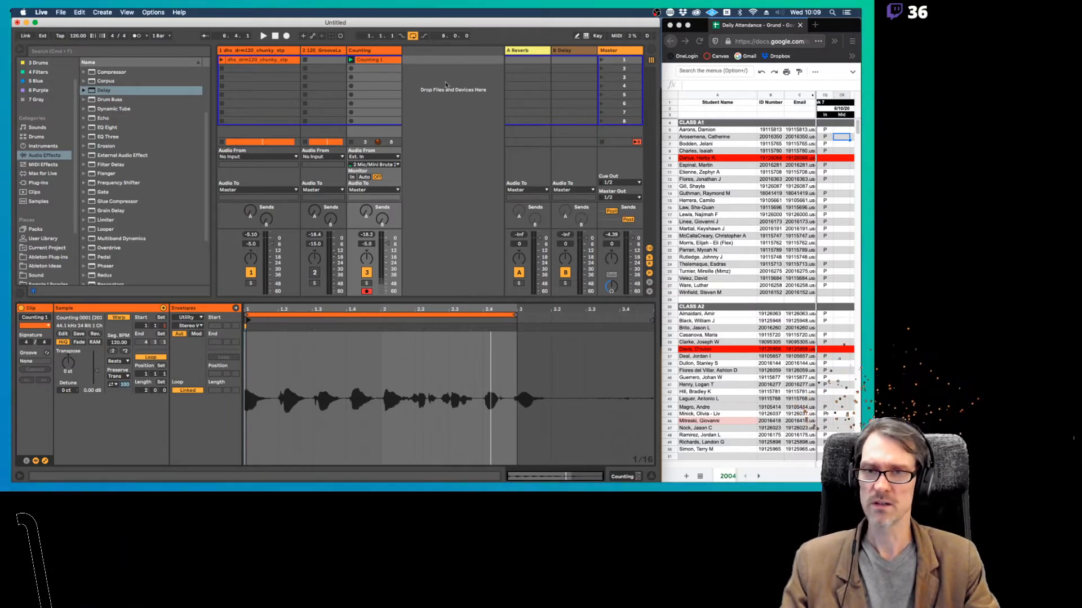
Add EQ Eight to the Counting track ahead of Utility and reset Utility's width to 100%
left_click(93, 128)
key("shift+Tab")
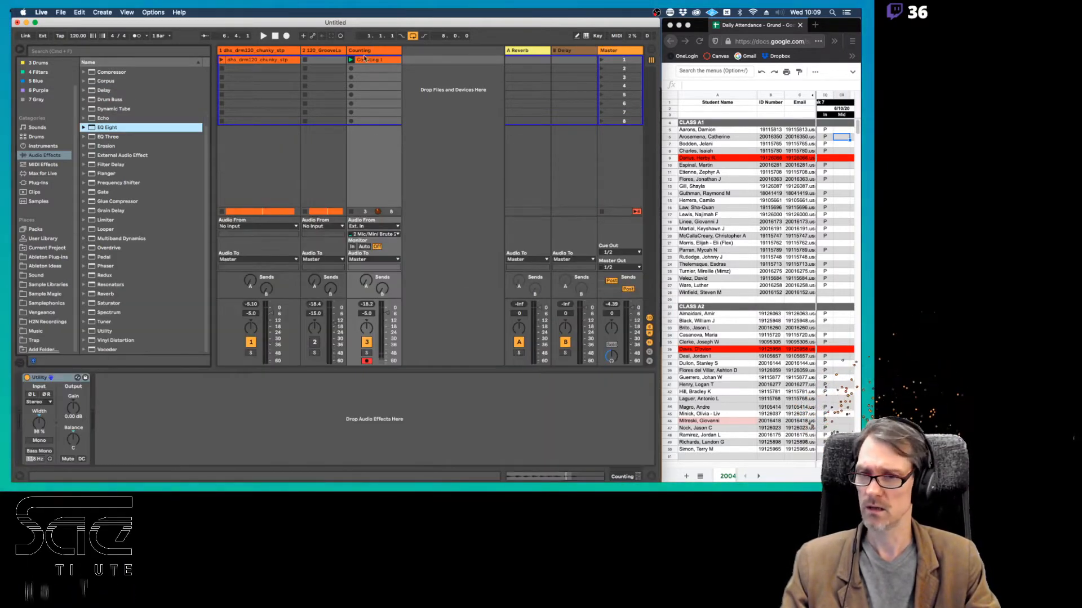
key("Return")
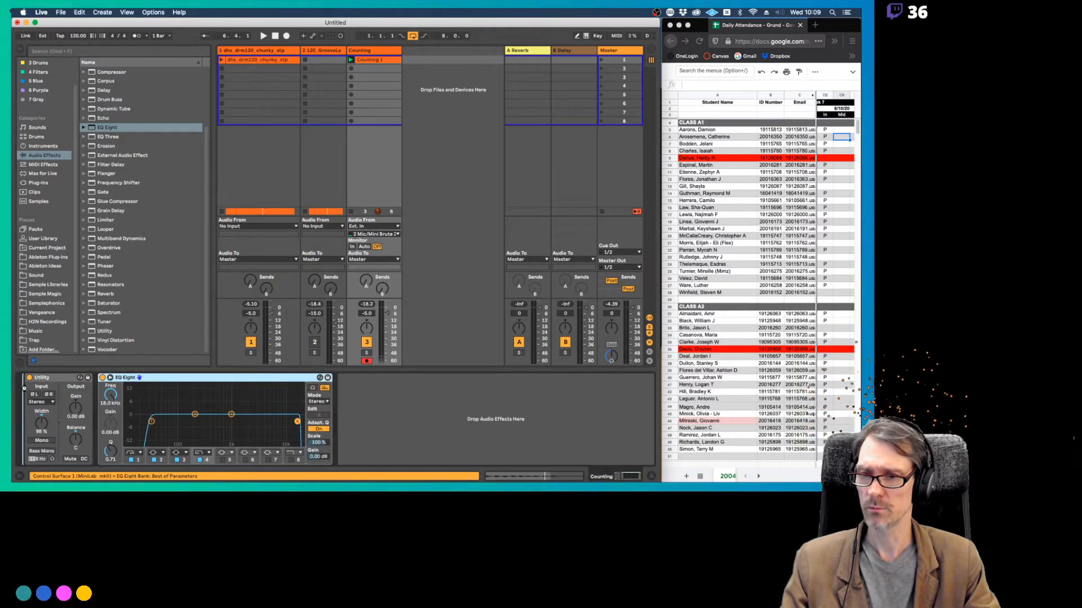
left_click_drag(25, 388, 73, 441)
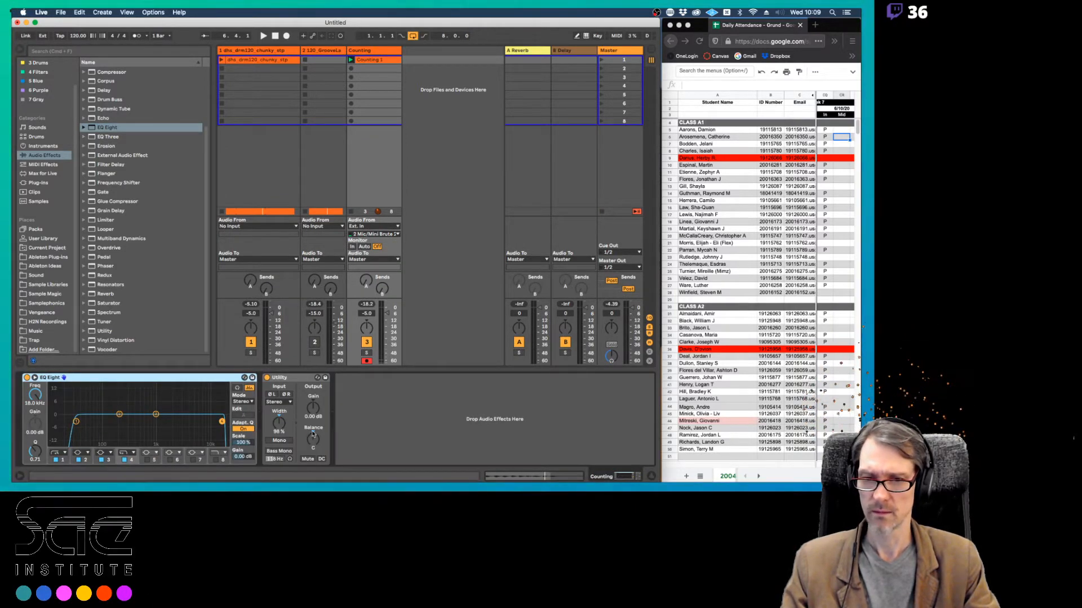
left_click(313, 433)
left_click(279, 416)
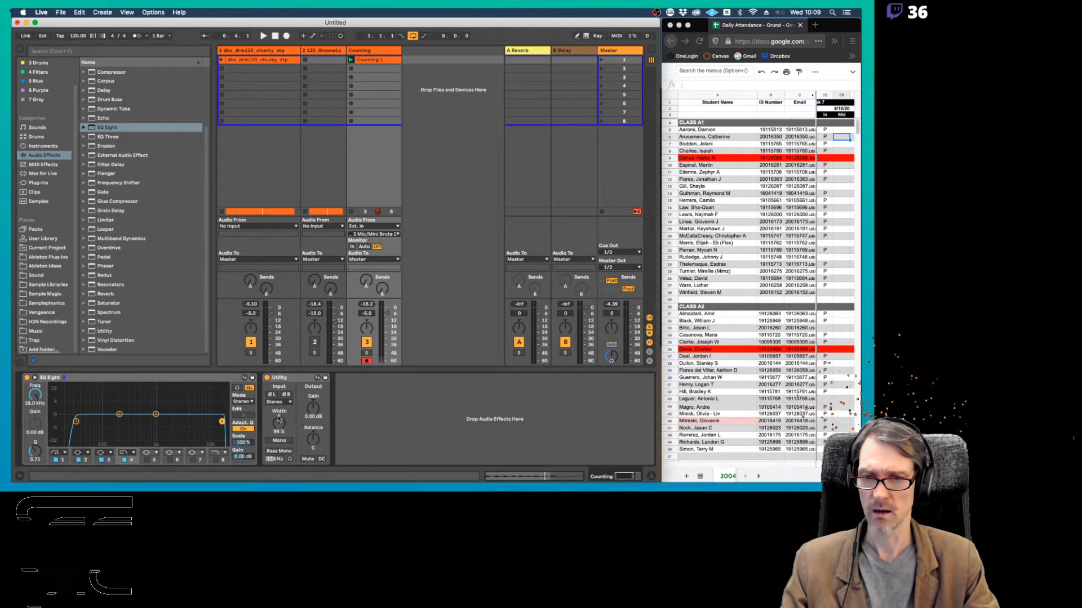
During playback, raise EQ Eight's band 1 low-cut frequency and try a band 3 boost around 728 Hz, switching band 3 off
left_click(206, 377)
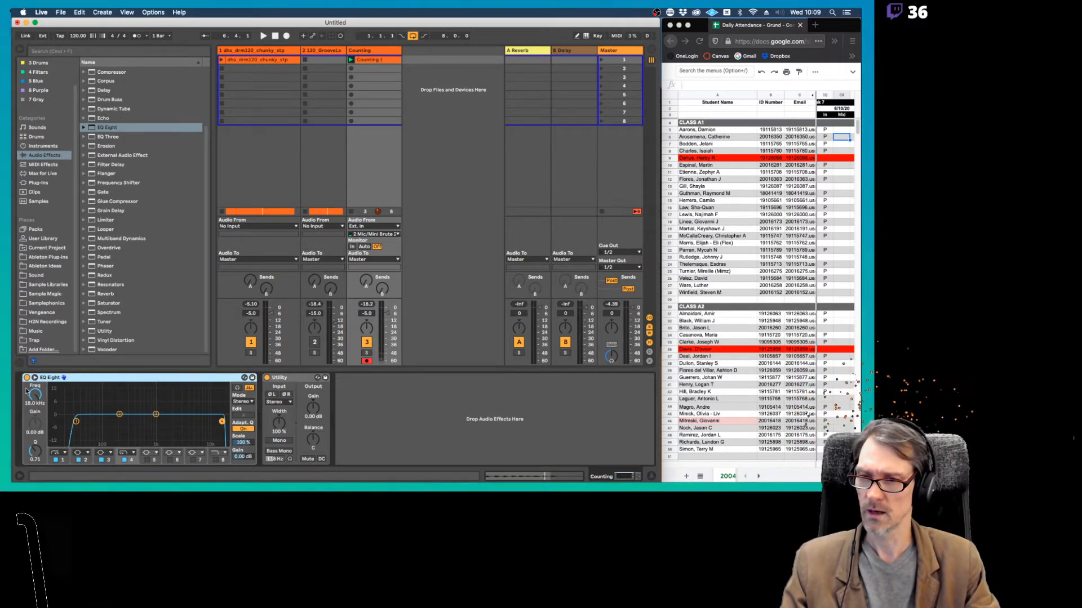
left_click(64, 460)
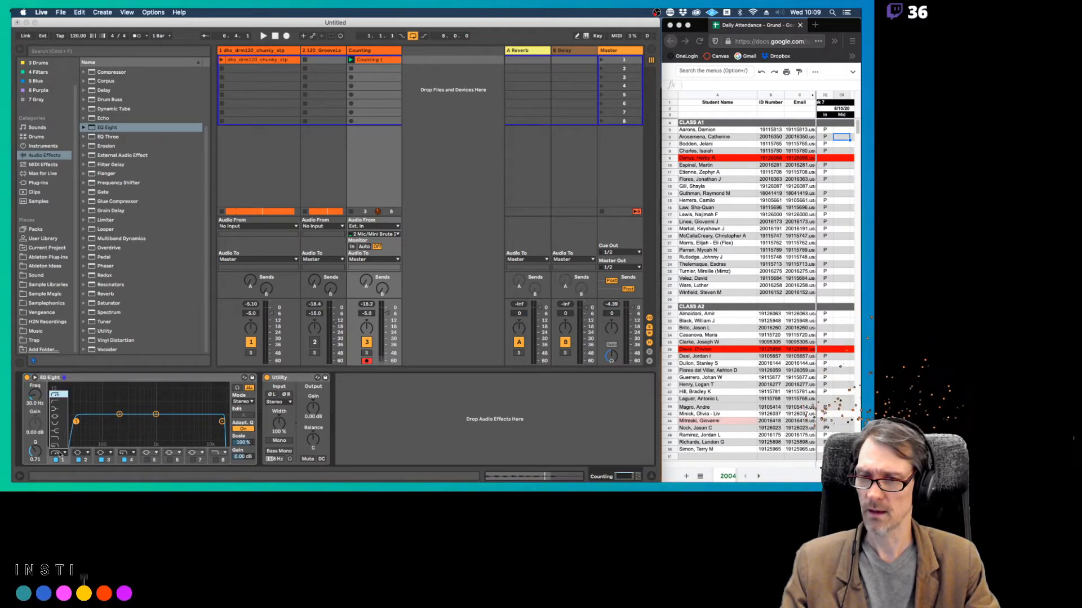
key("space")
left_click_drag(35, 395, 34, 380)
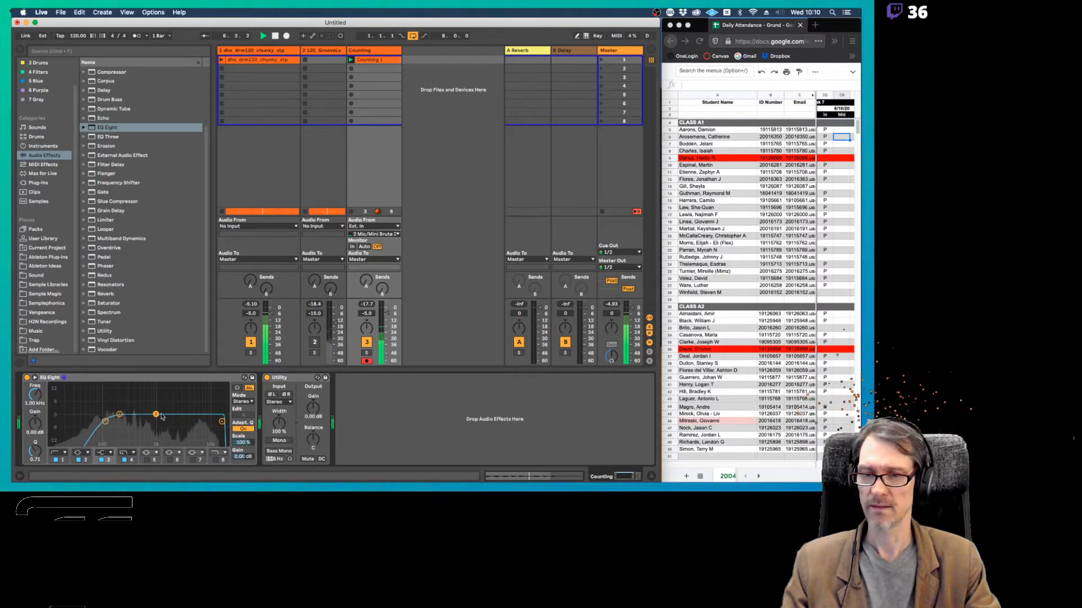
left_click_drag(154, 406, 149, 405)
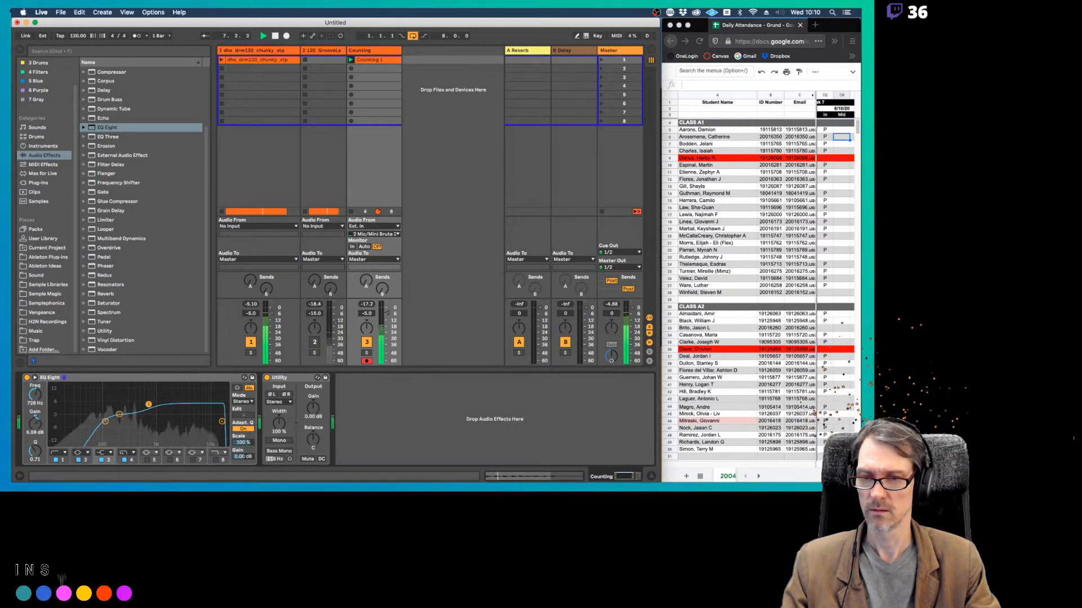
left_click(102, 461)
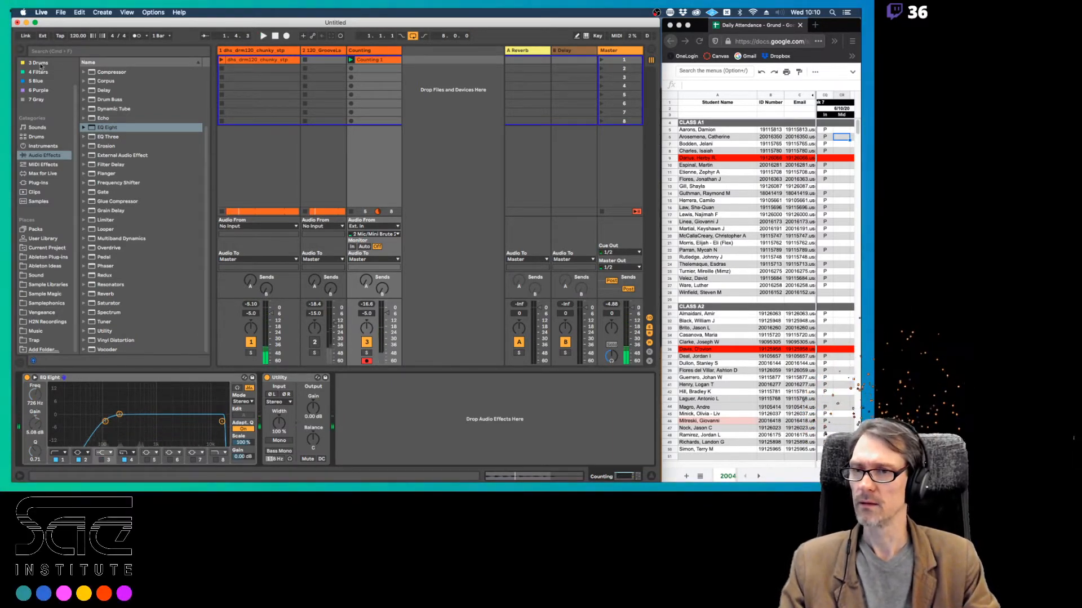
Add the Tony Vocal rack from the Vocals folder of Ableton Plug-ins to the Counting track, replacing the standalone EQ Eight, and audition it
left_click(39, 256)
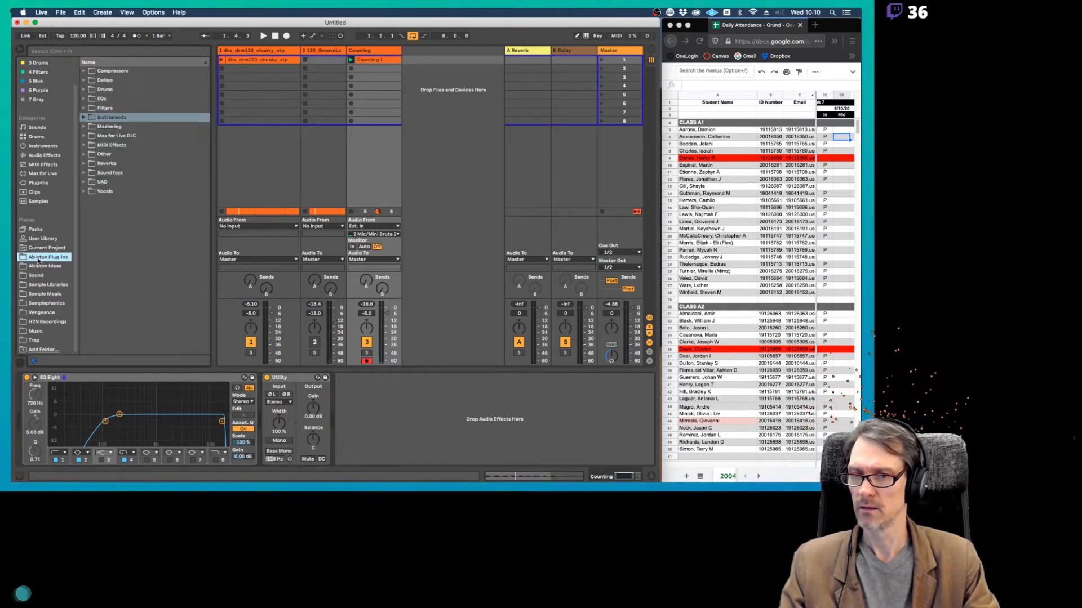
left_click(86, 193)
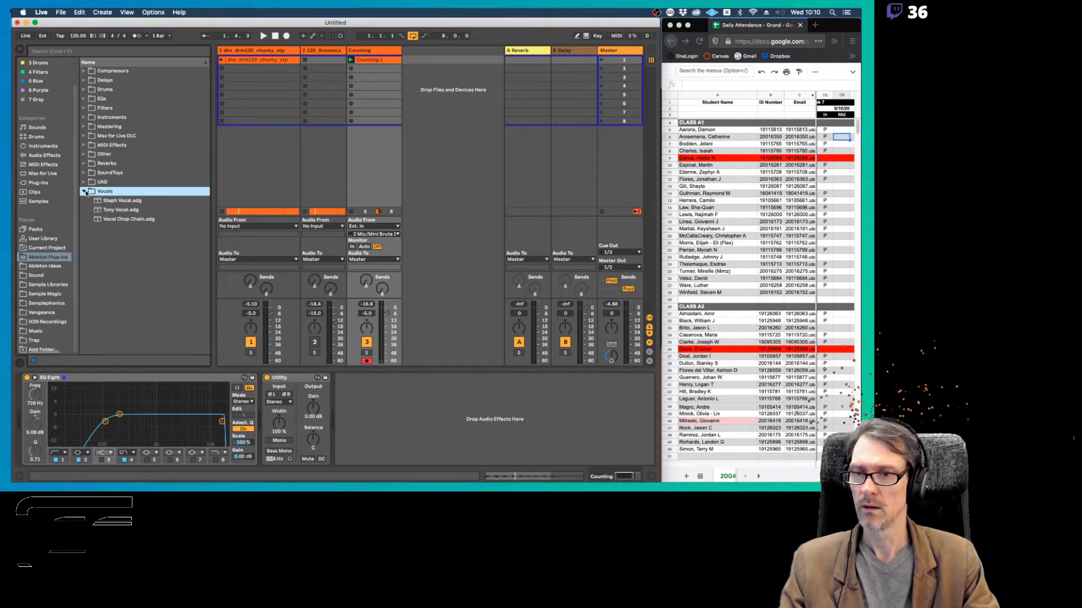
left_click(98, 211)
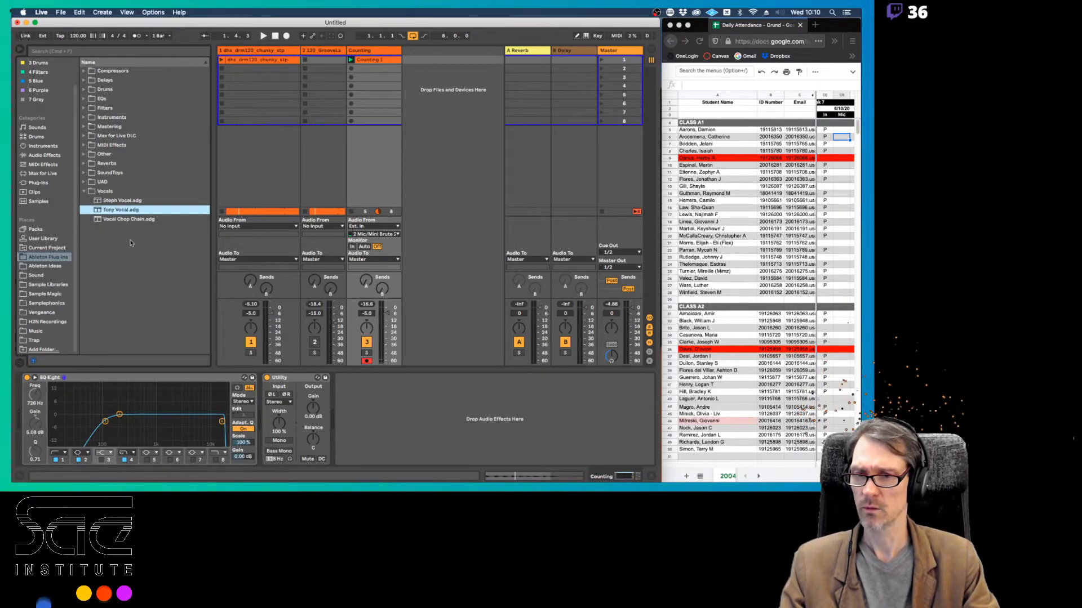
left_click_drag(97, 211, 254, 391)
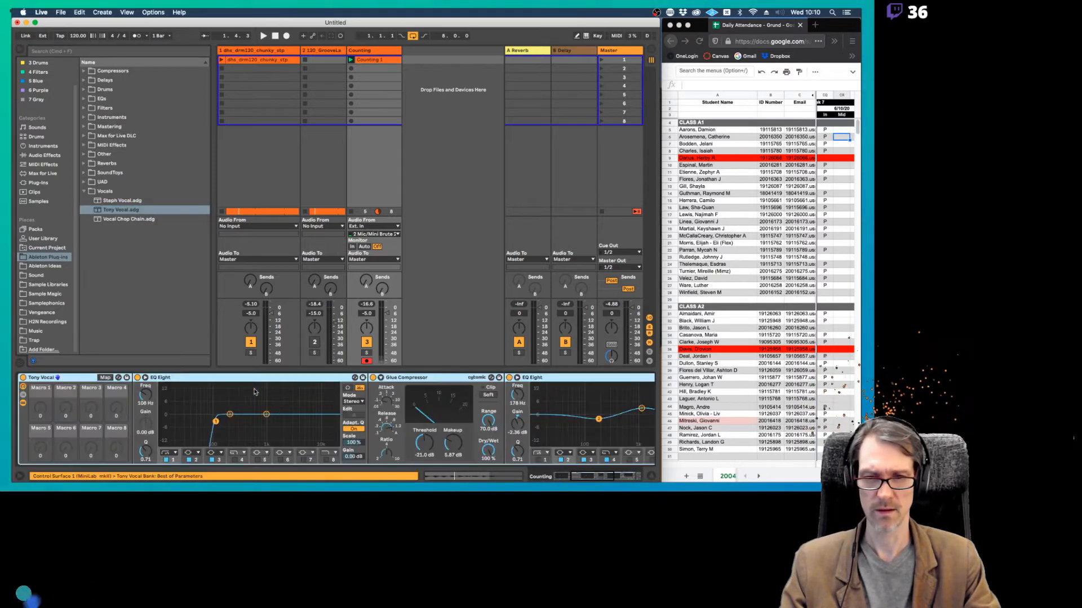
scroll(302, 398, "left", 3)
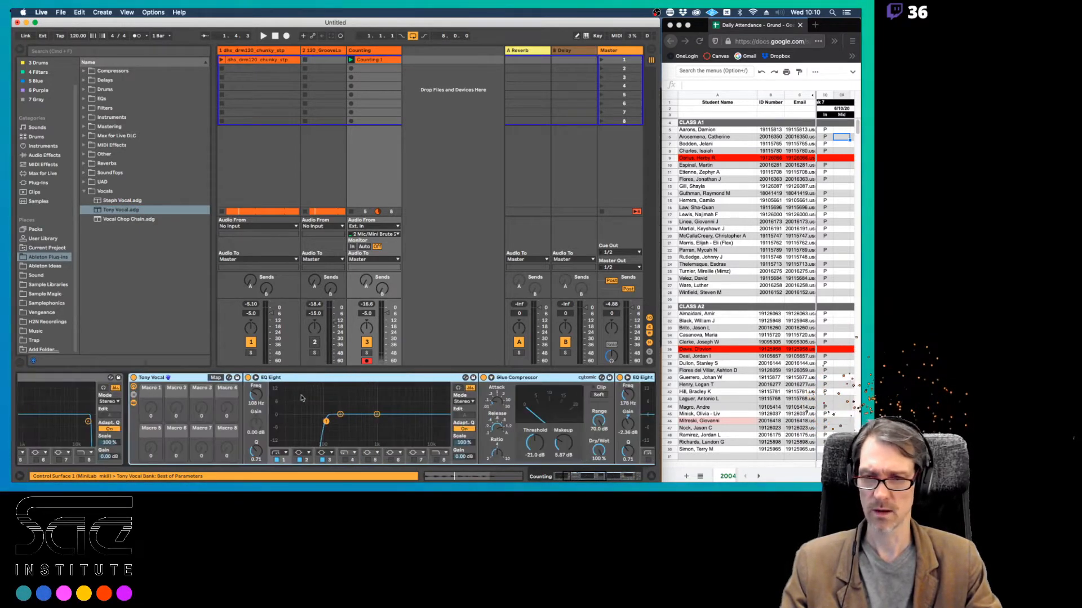
scroll(302, 398, "right", 3)
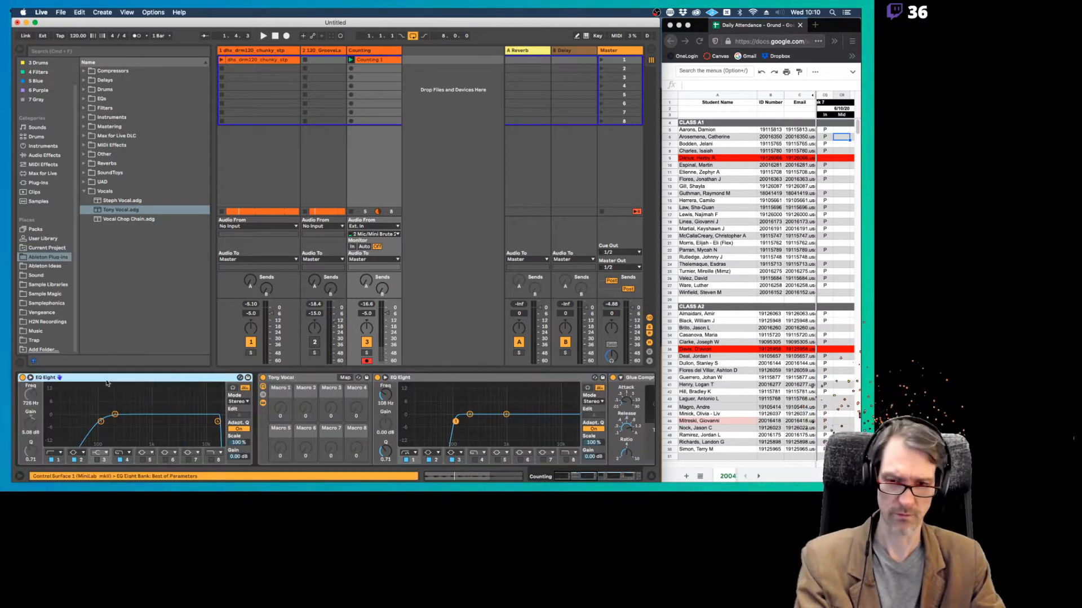
key("space")
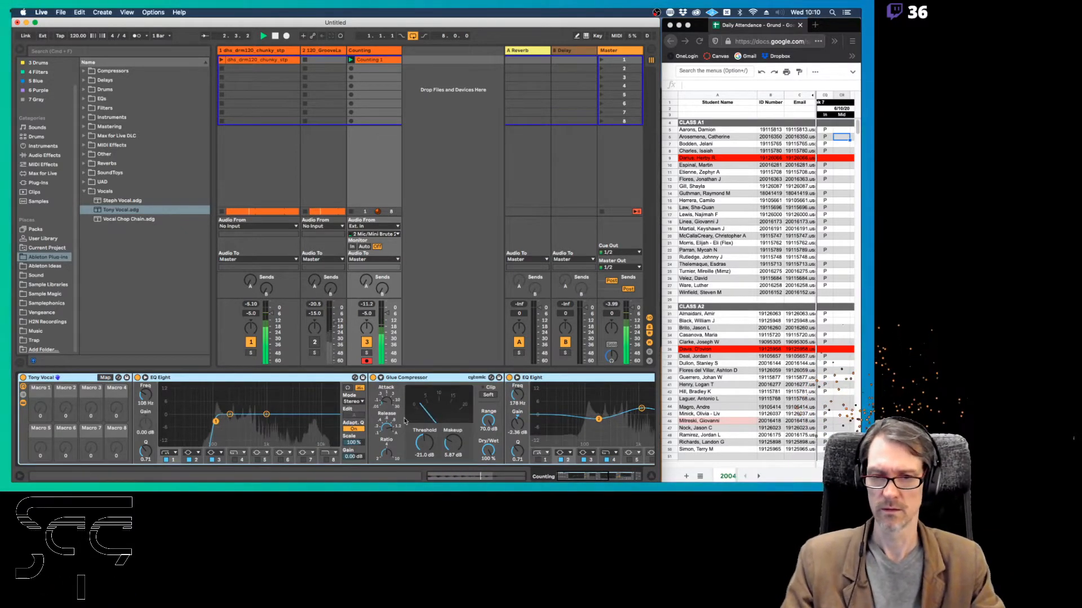
Open the Counting clip, listen through its second bar, and display the clip's Volume envelope over the waveform
left_click(372, 60)
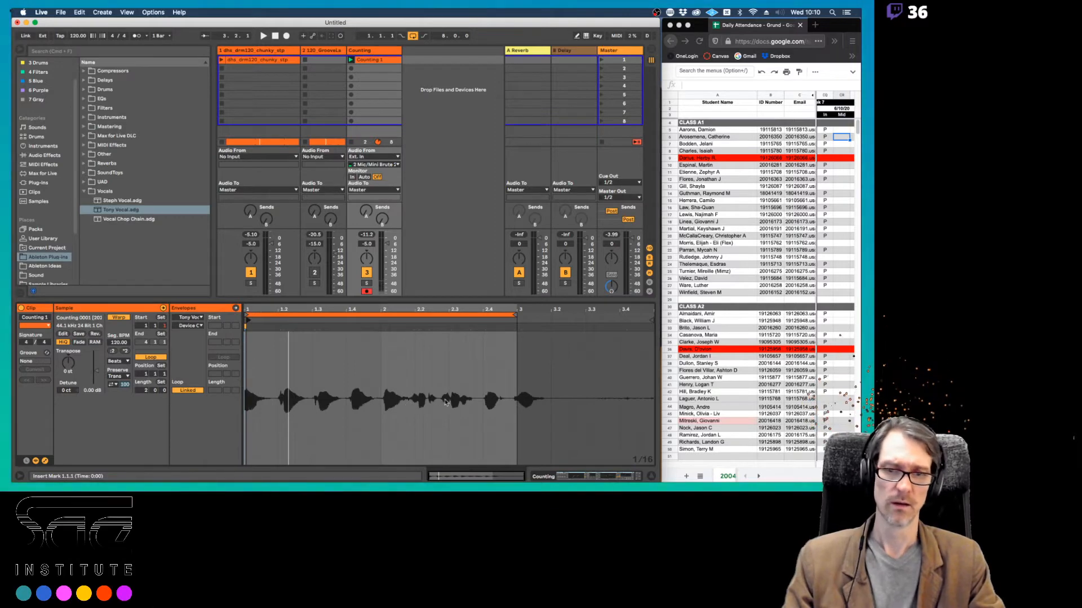
left_click_drag(434, 309, 429, 338)
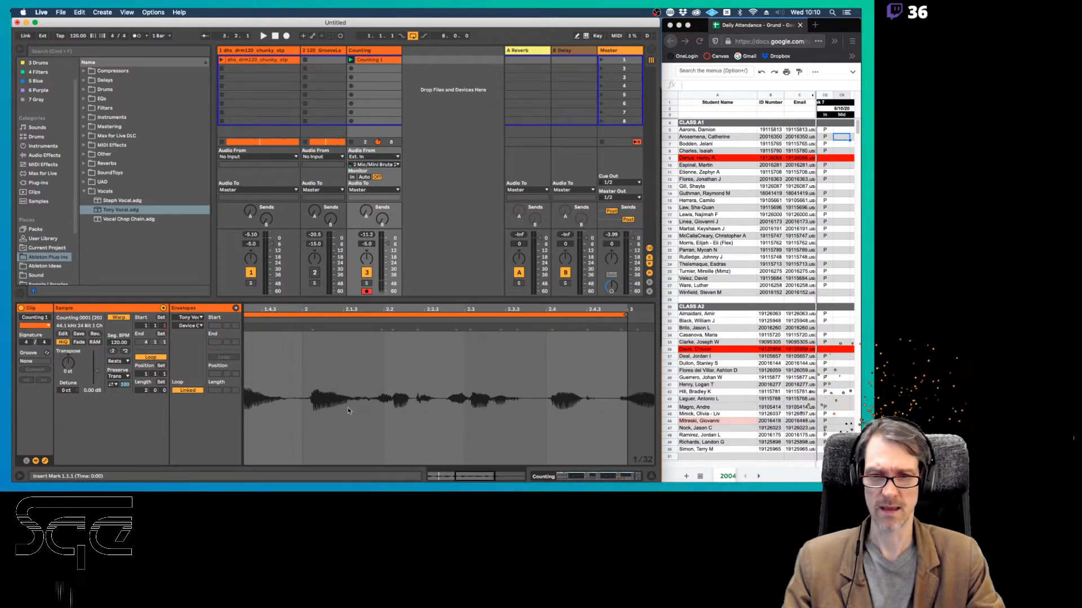
key("space")
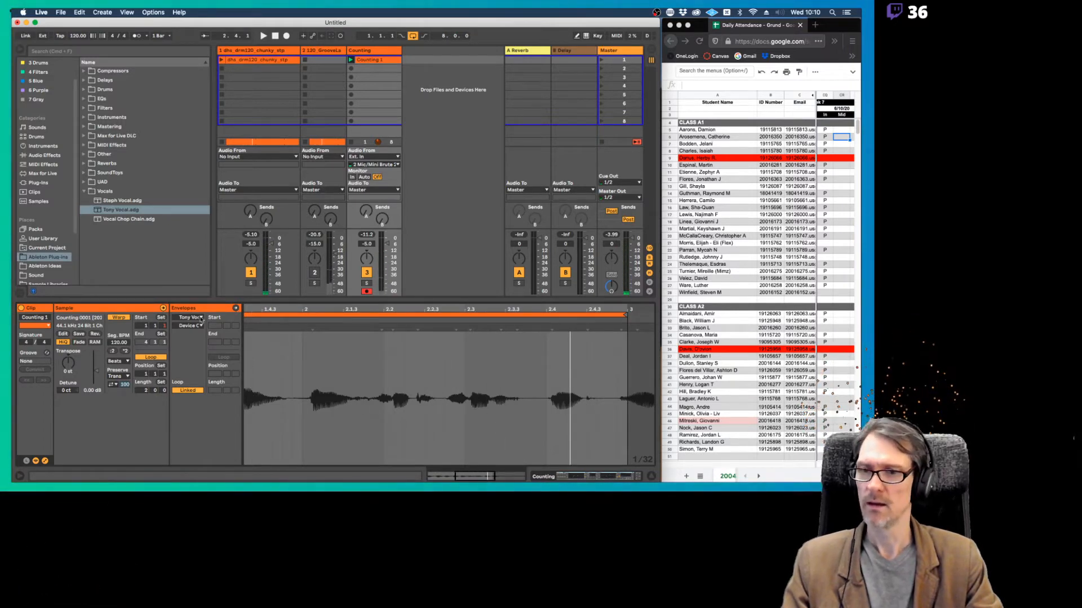
left_click(188, 318)
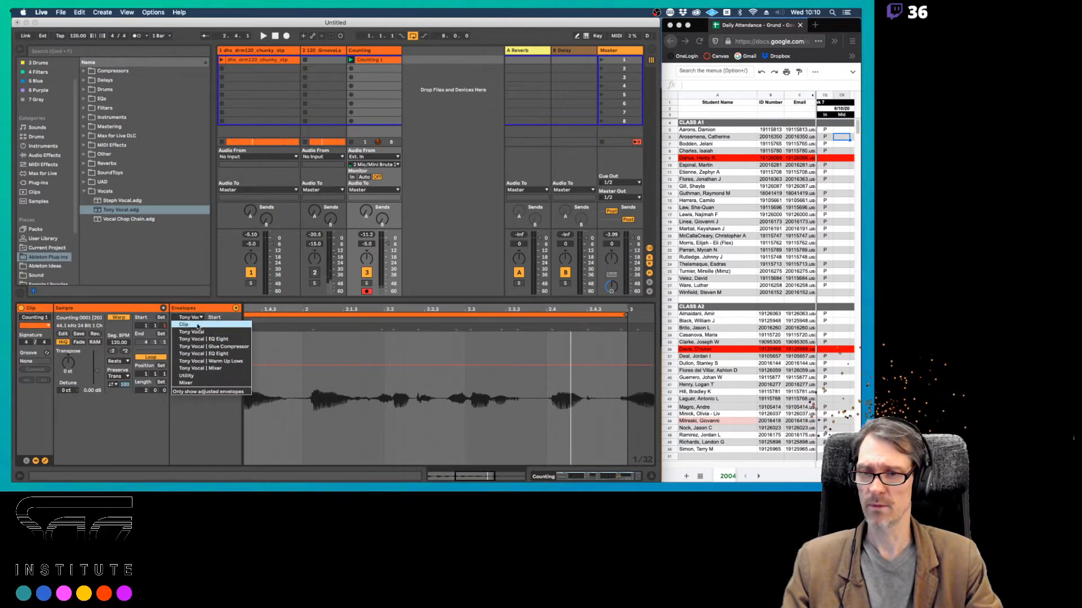
left_click(188, 326)
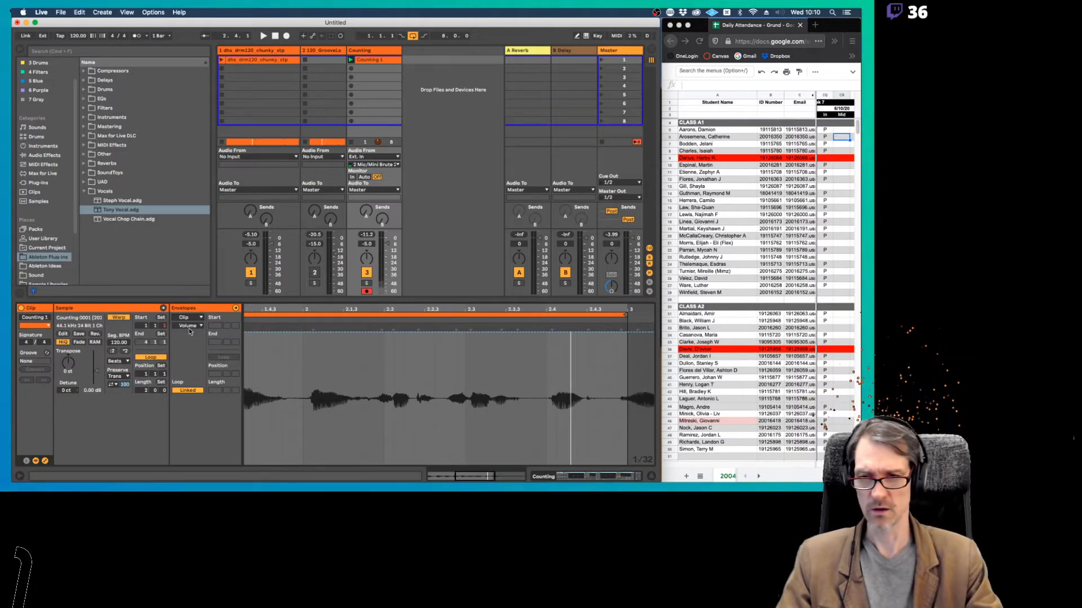
left_click(188, 326)
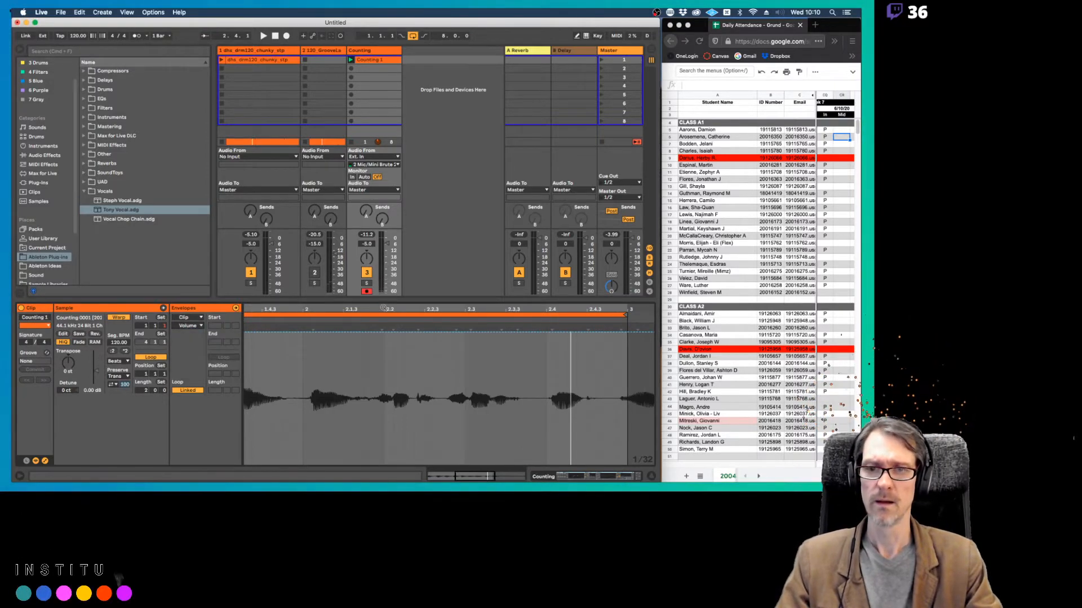
Dip the Counting clip's volume envelope to about 44% between the spoken counts around 2.1.3, curving and adjusting the fade into the dip
left_click_drag(360, 307, 355, 338)
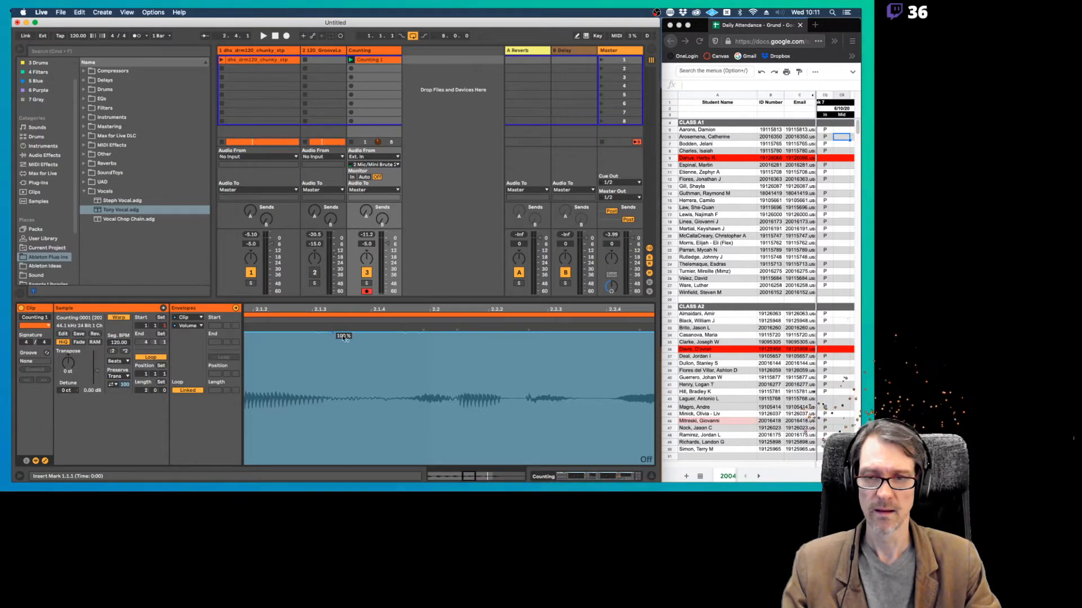
left_click_drag(356, 344, 361, 415)
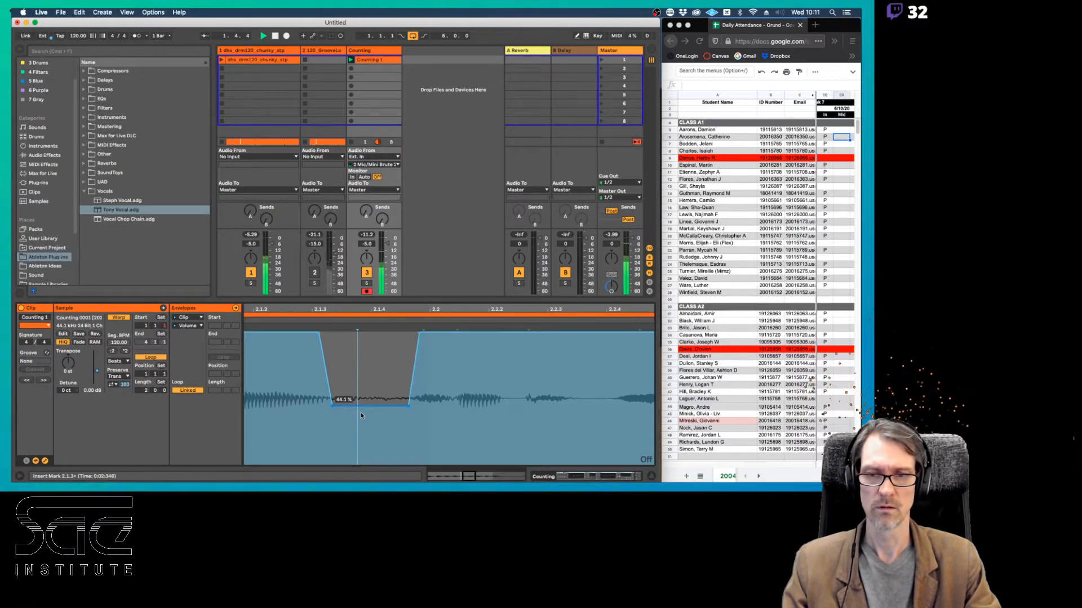
left_click_drag(377, 309, 412, 309)
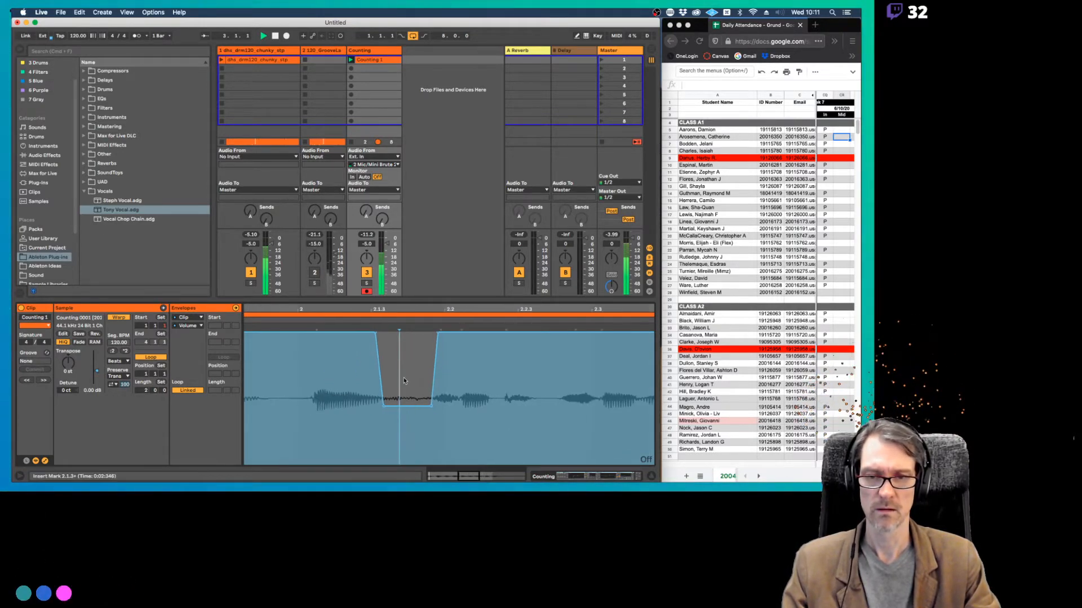
left_click_drag(384, 405, 408, 385)
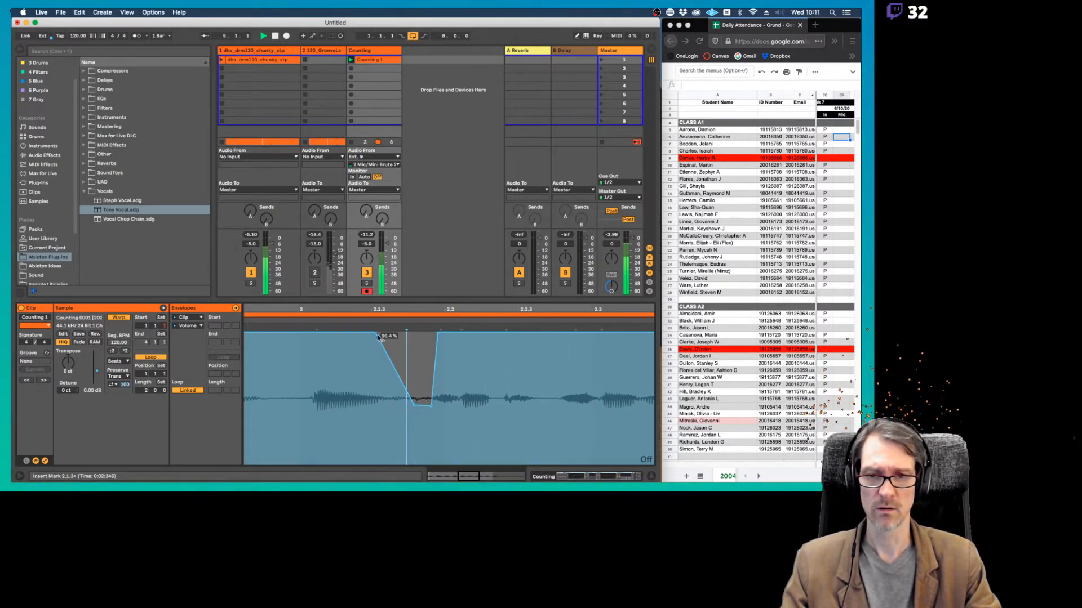
left_click_drag(378, 335, 352, 317)
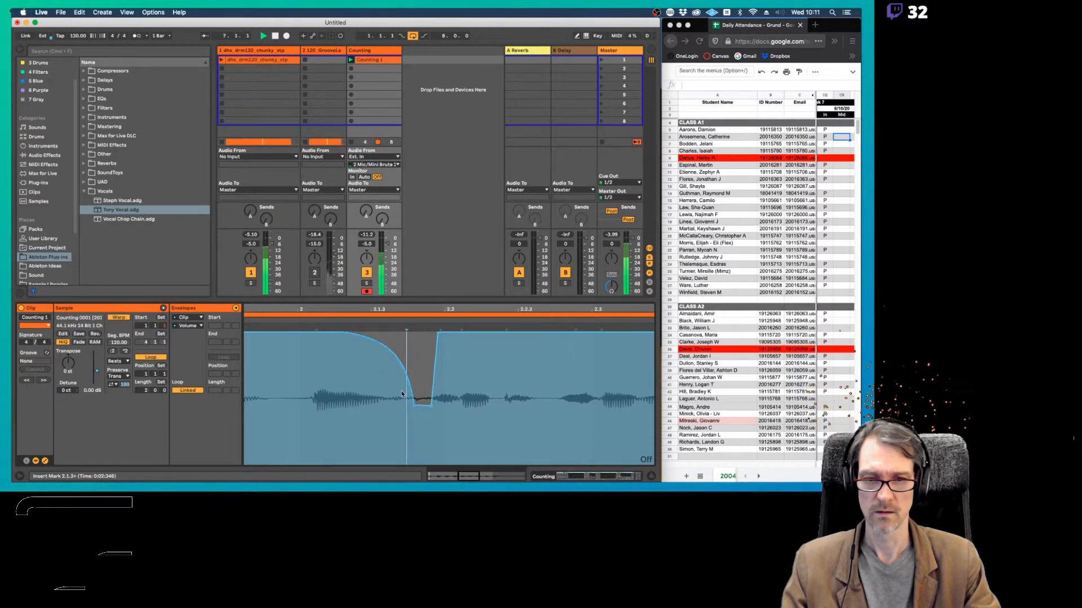
left_click_drag(414, 407, 417, 410)
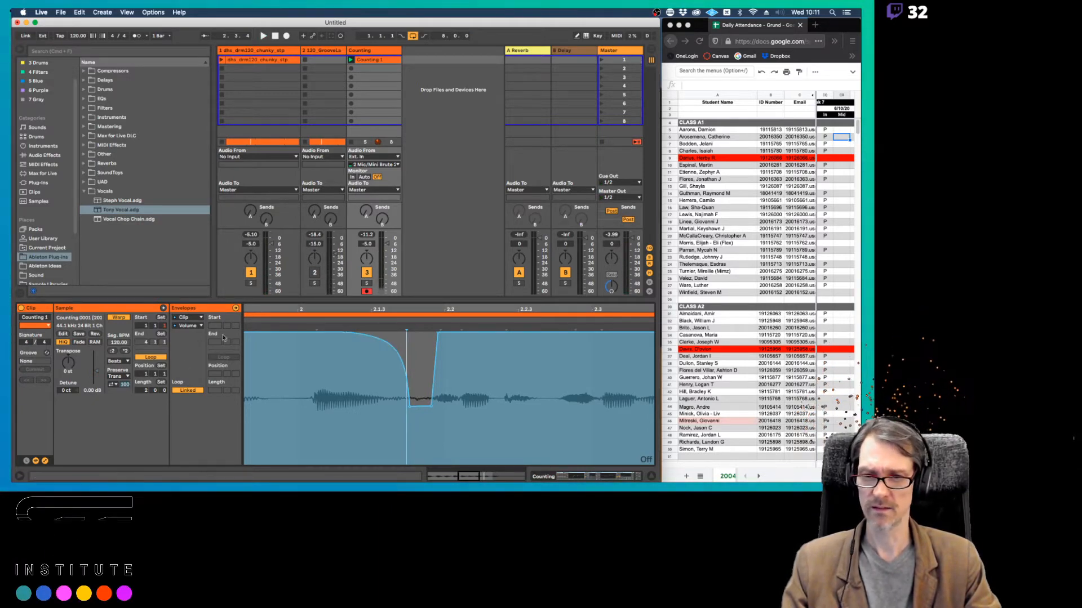
left_click(322, 373)
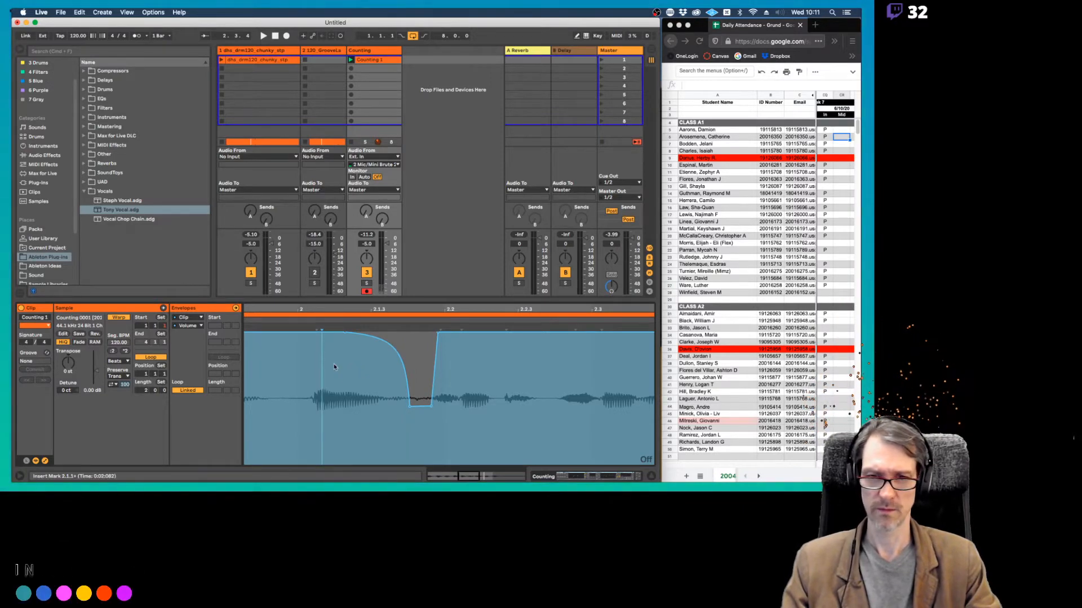
Solo the Counting track and compare its playback with the volume dip removed and restored
key("super+z")
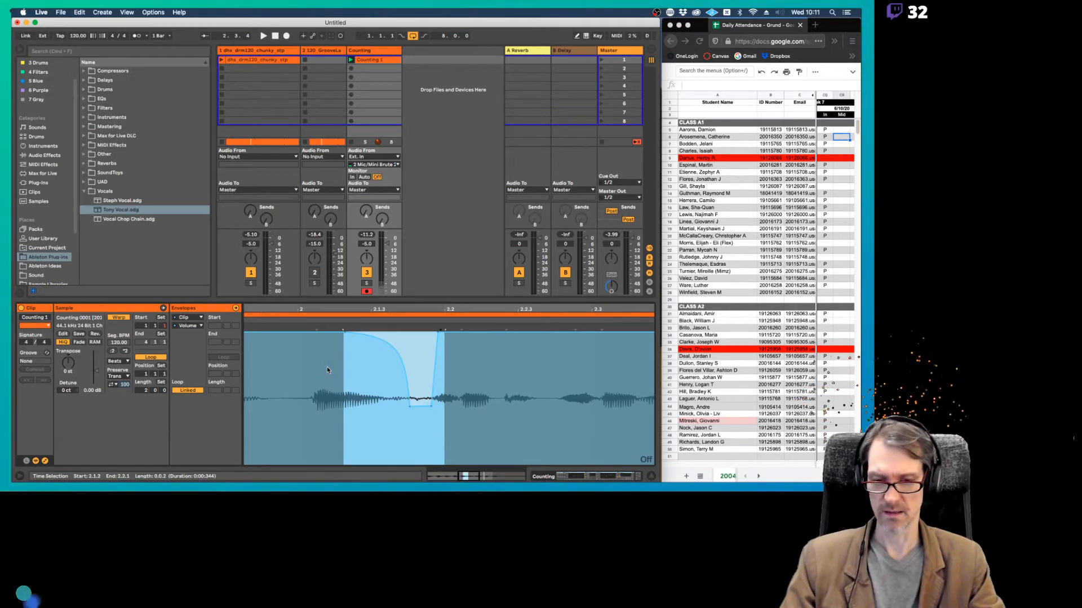
key("super+z")
key("space")
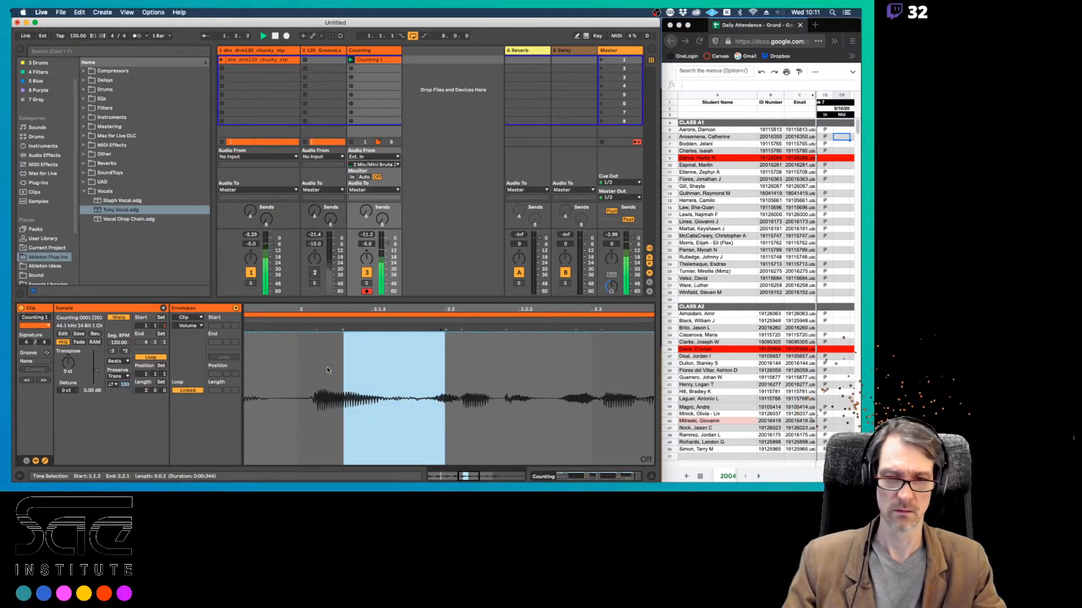
left_click(367, 283)
key("space")
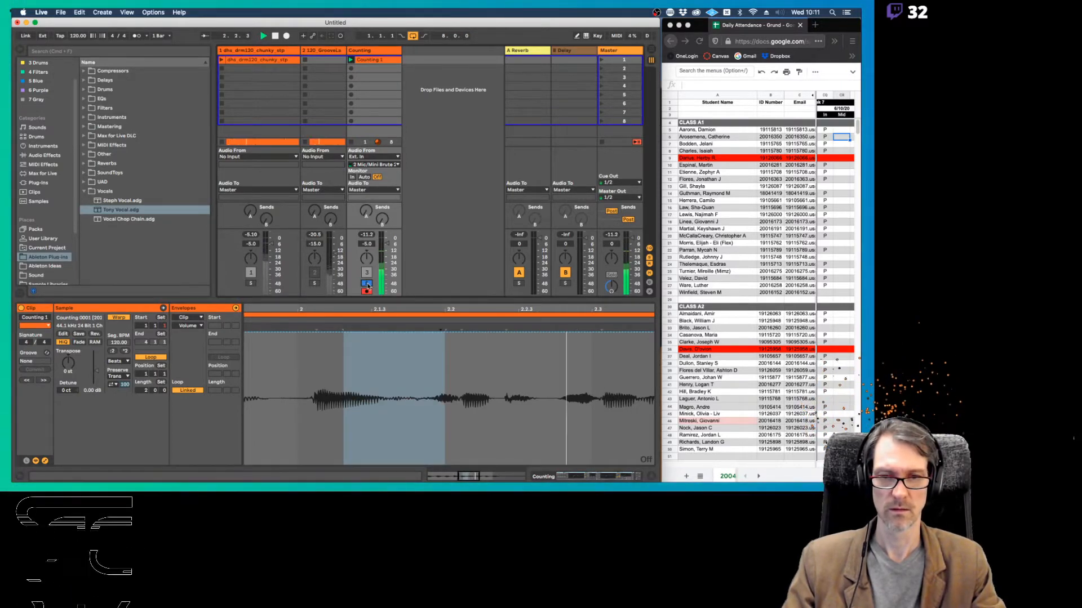
key("space")
key("super+z")
key("space")
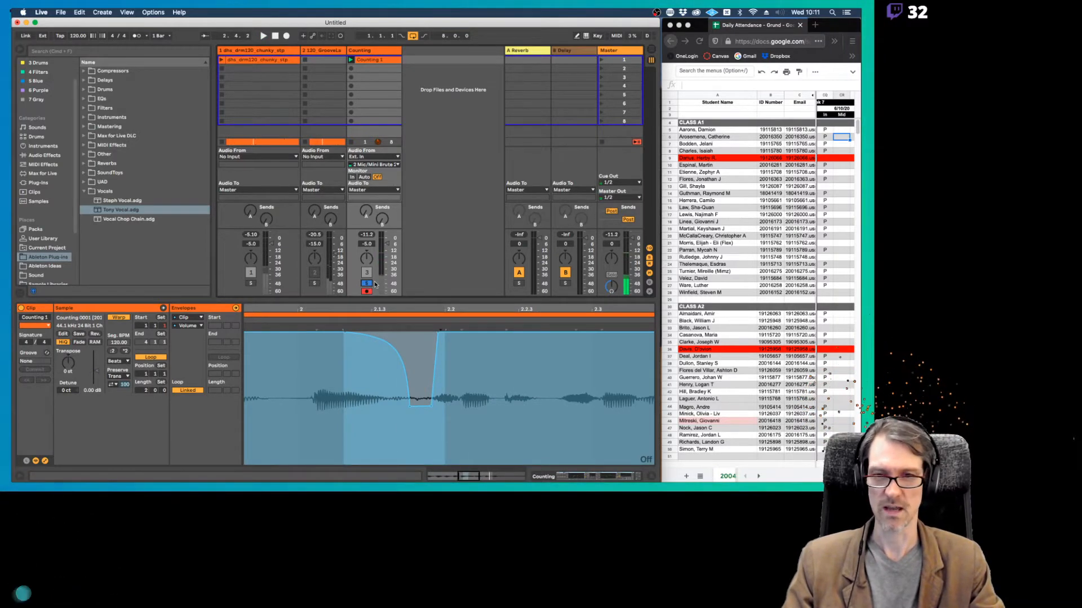
Copy the Counting clip to bar 1 of its track in Arrangement View, extend it to 8 bars, and play the arrangement
left_click_drag(395, 322, 395, 276)
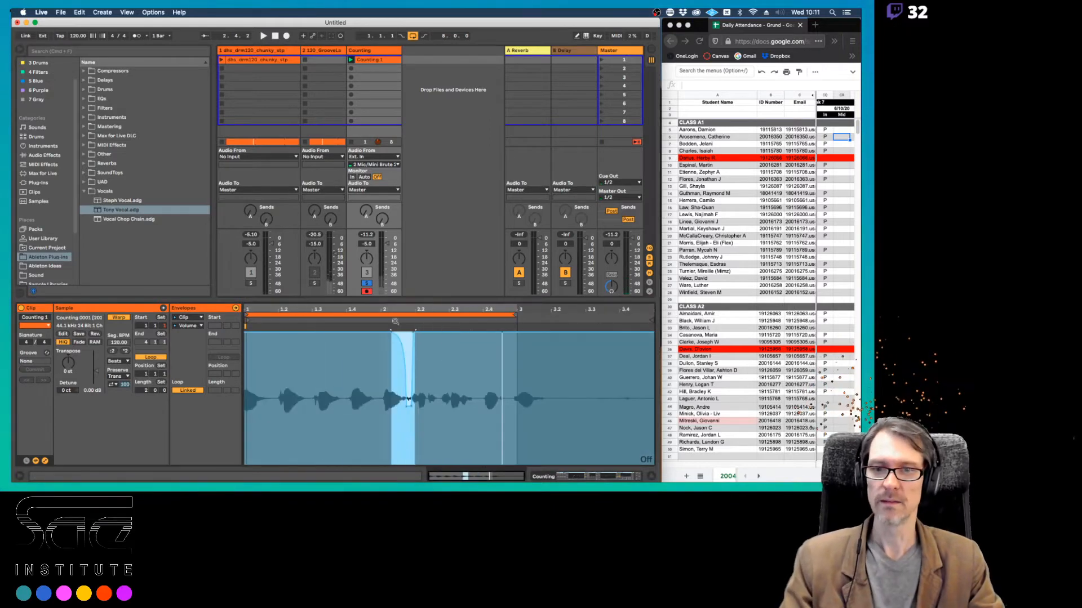
left_click(381, 341)
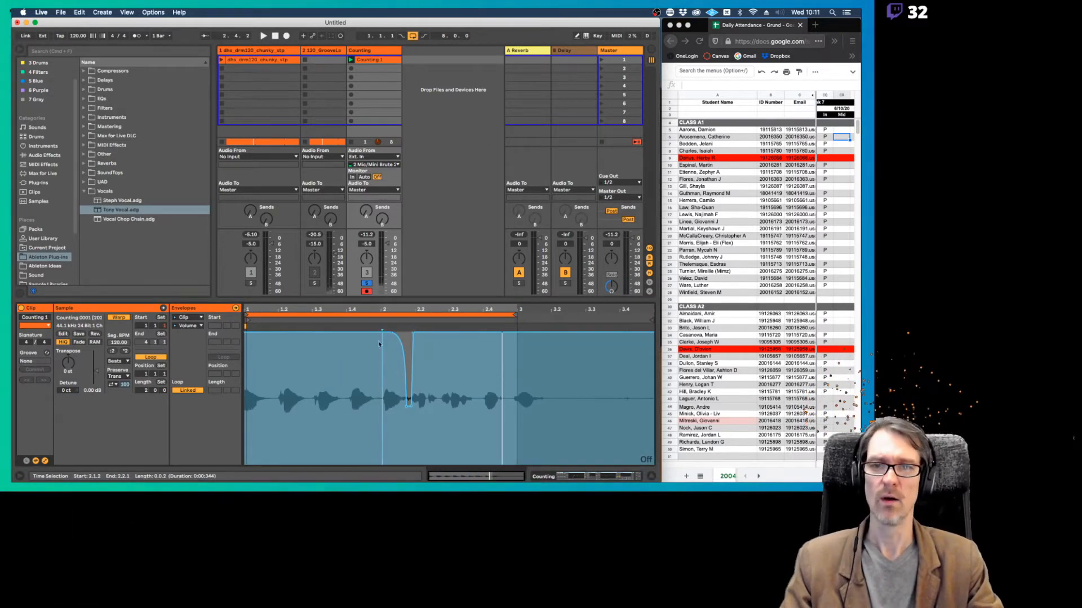
left_click(369, 61)
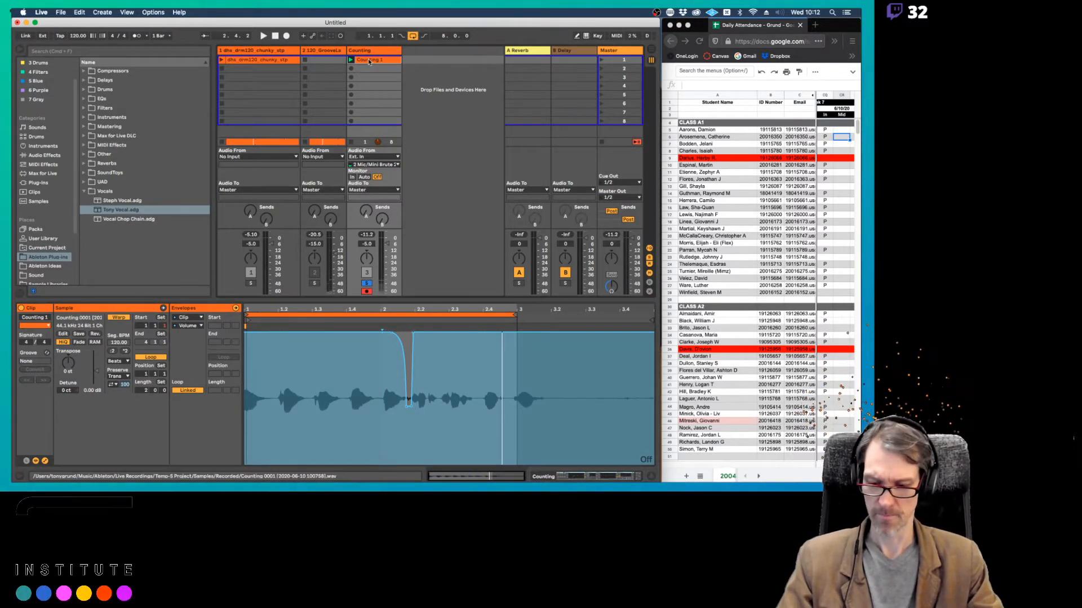
key("Tab")
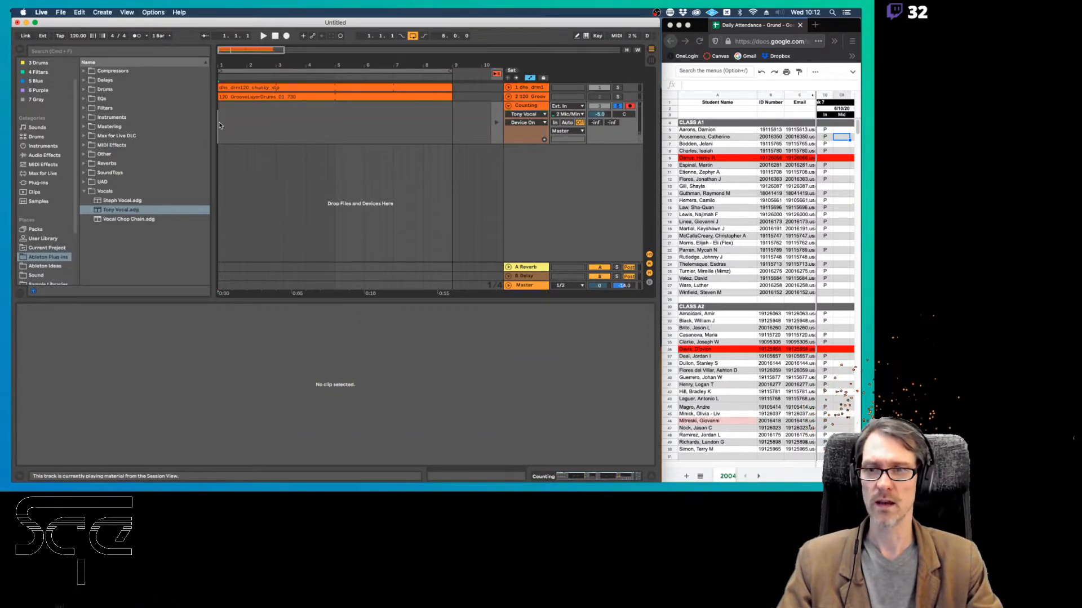
key("ctrl+v")
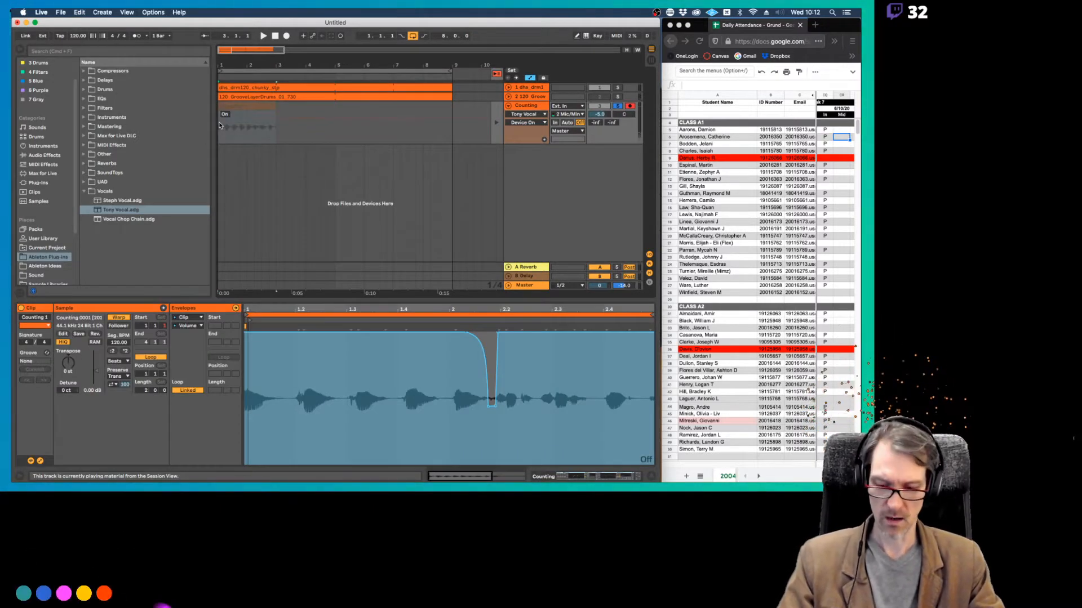
left_click(220, 124)
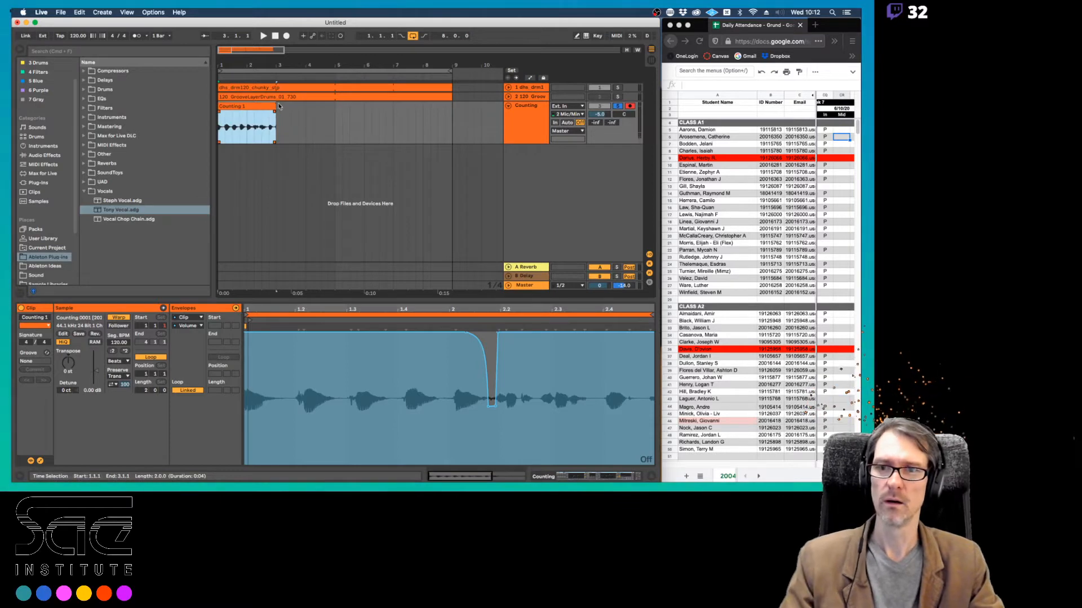
left_click_drag(279, 106, 452, 96)
key("space")
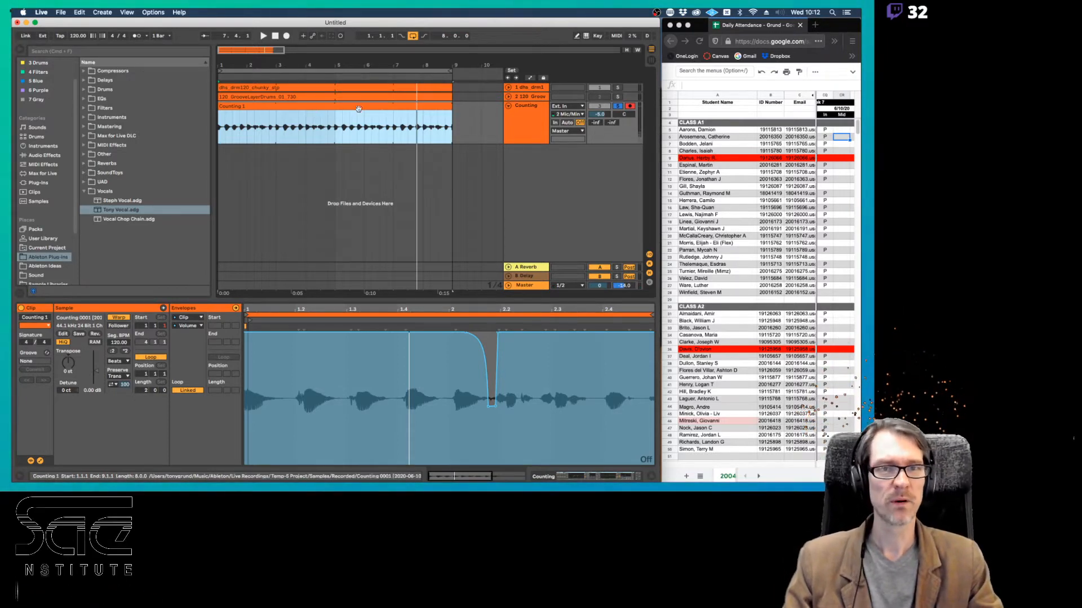
Display the Counting track's device chain and list the installed VST plug-ins in a wider browser
left_click(533, 107)
left_click(533, 107)
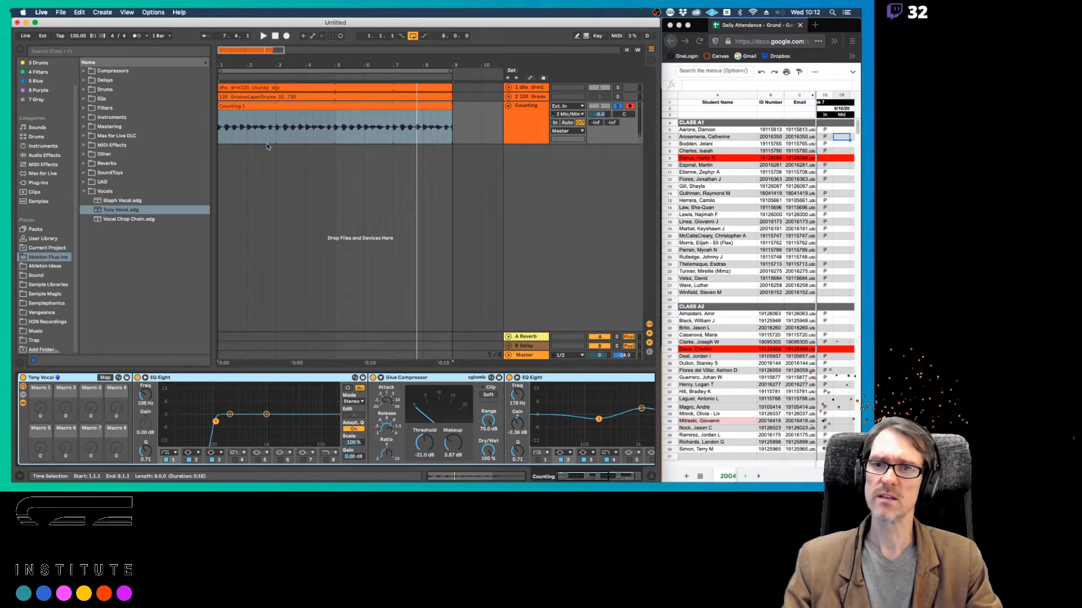
left_click(220, 131)
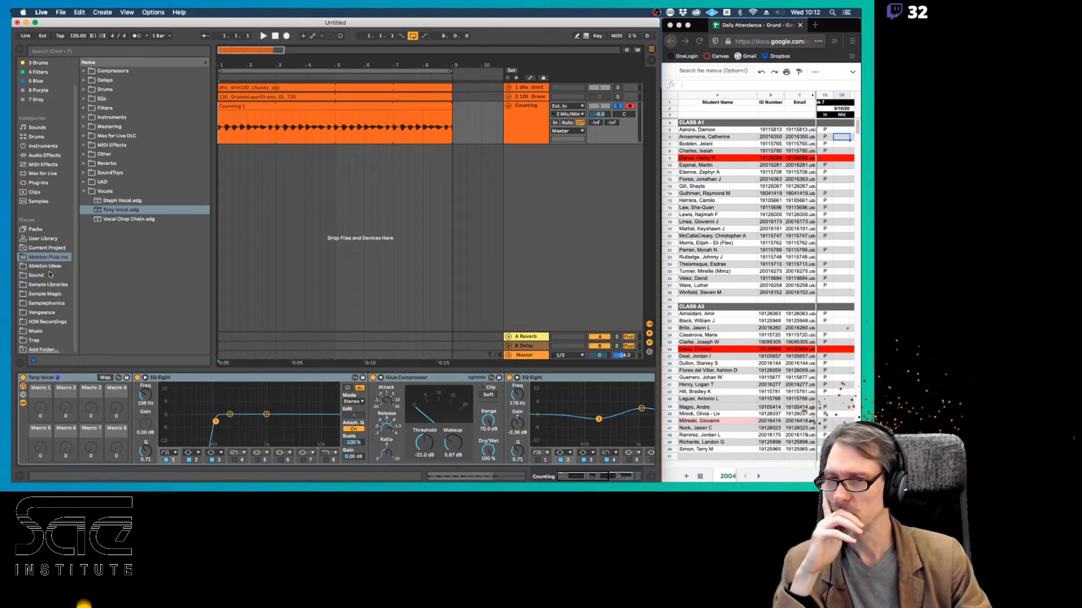
left_click(38, 183)
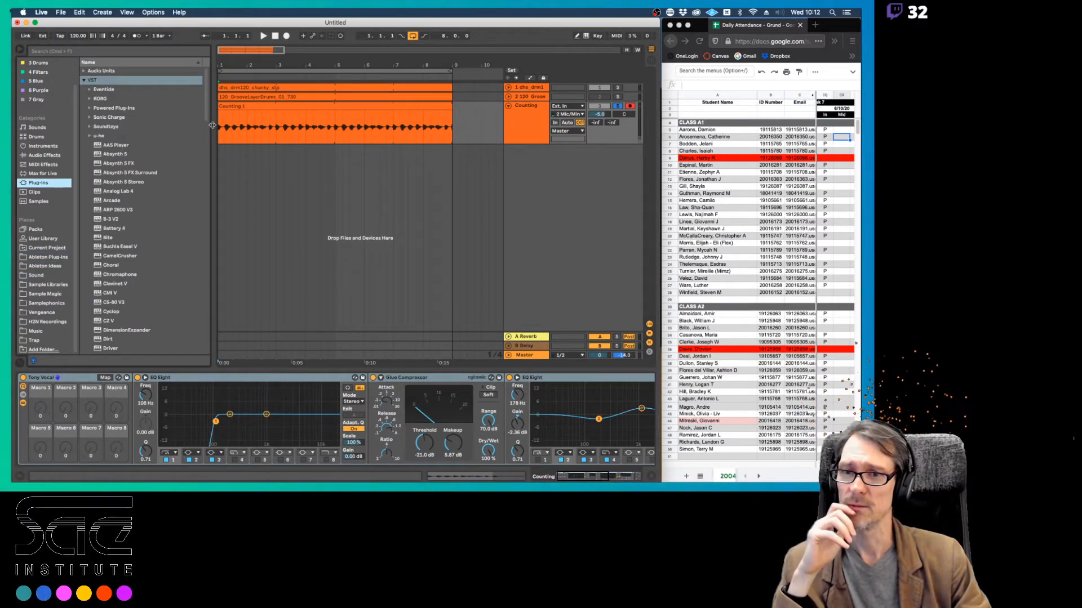
left_click_drag(212, 125, 229, 125)
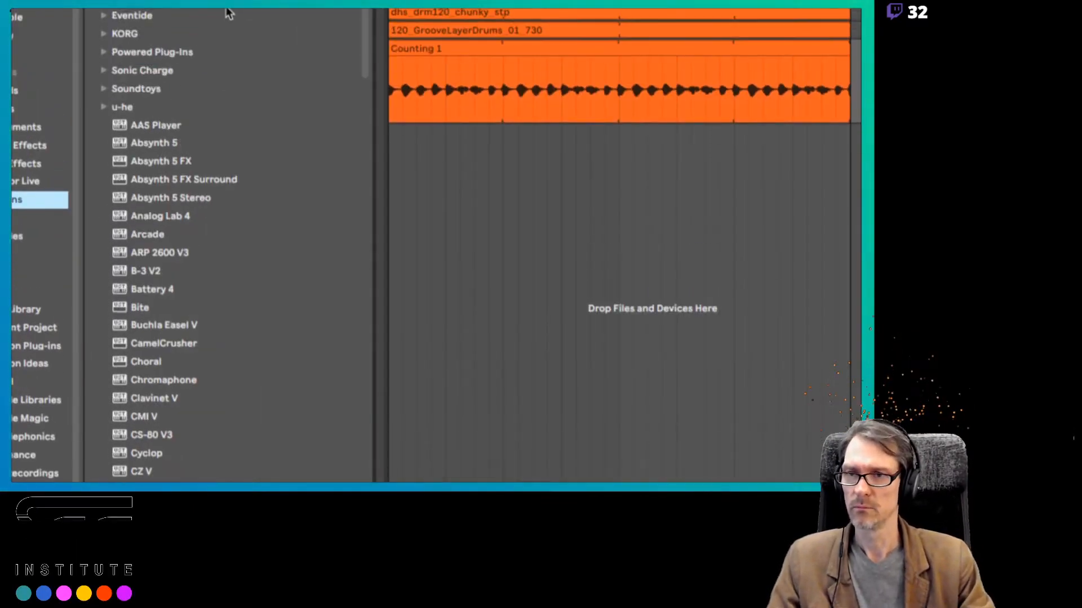
Look through the VST plug-in list, including the Eventide and KORG folders, for an effect to automate
left_click(104, 16)
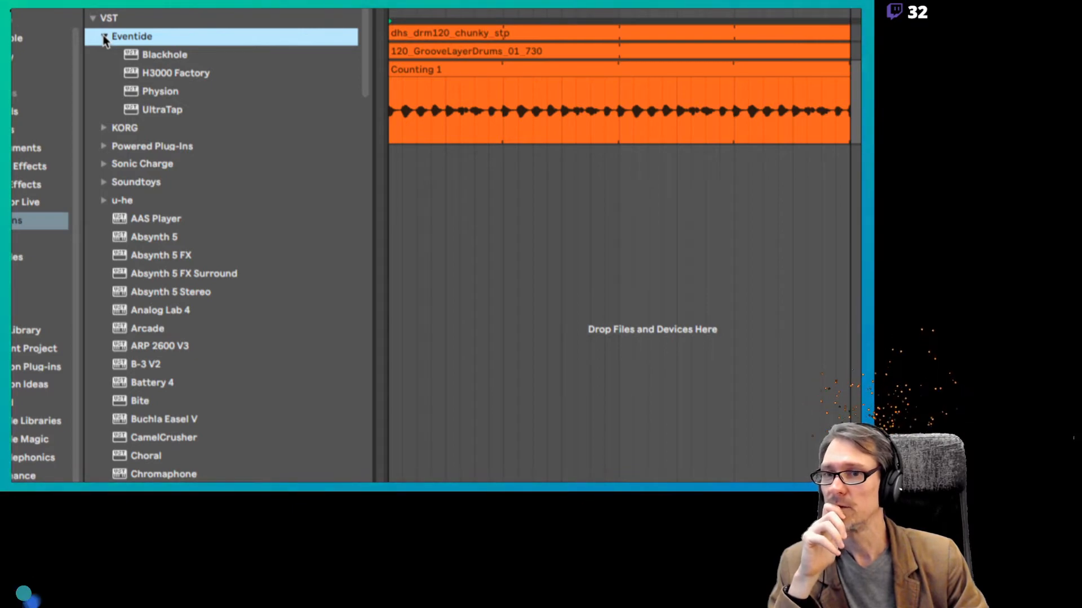
left_click(104, 38)
left_click(103, 54)
left_click(103, 54)
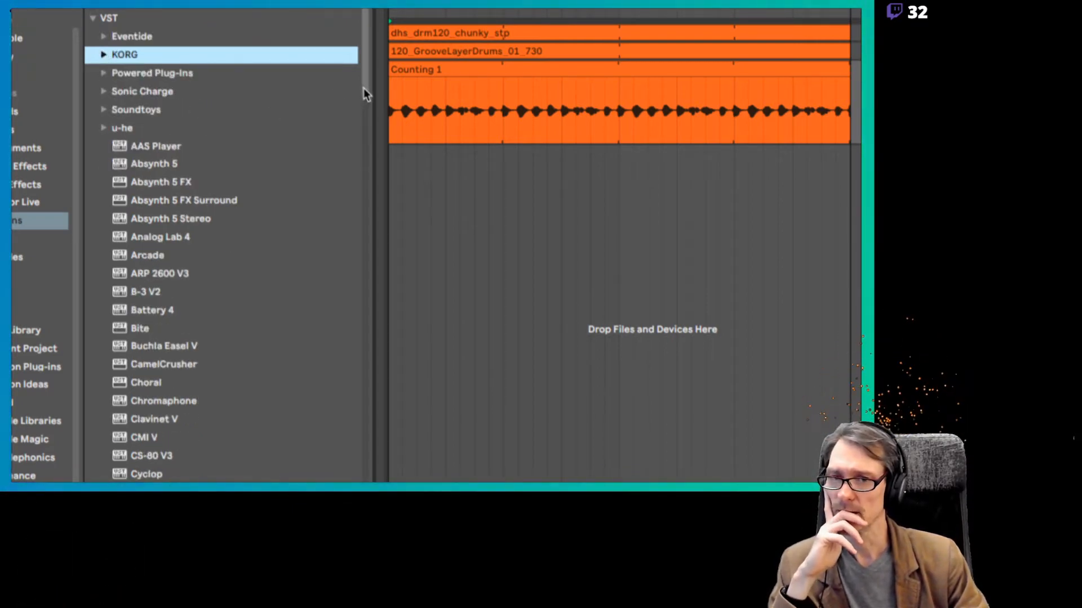
scroll(364, 92, "down", 1)
left_click_drag(365, 90, 353, 444)
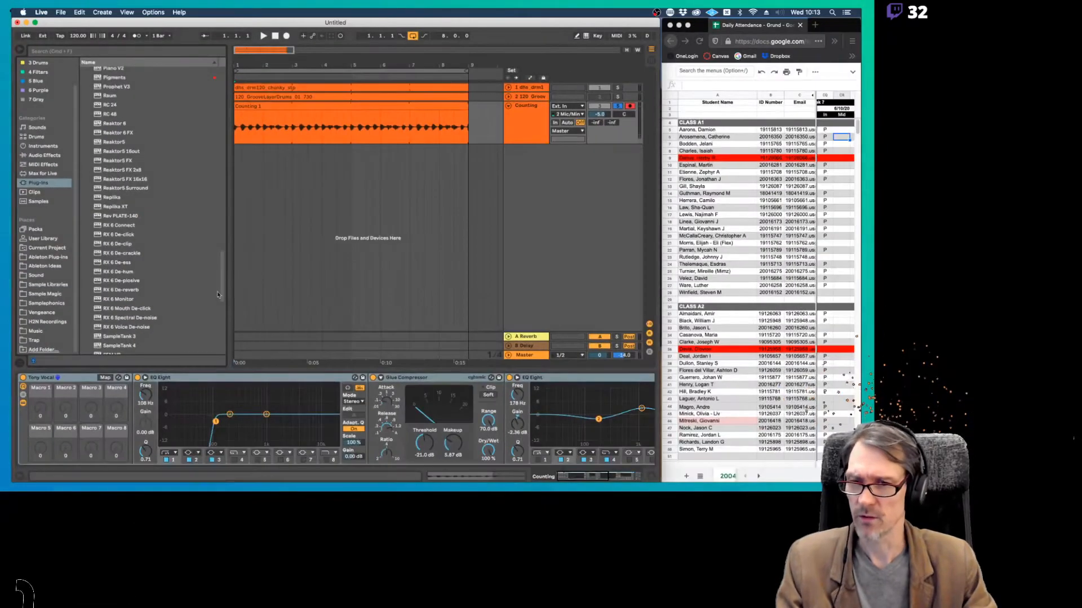
left_click_drag(222, 294, 200, 89)
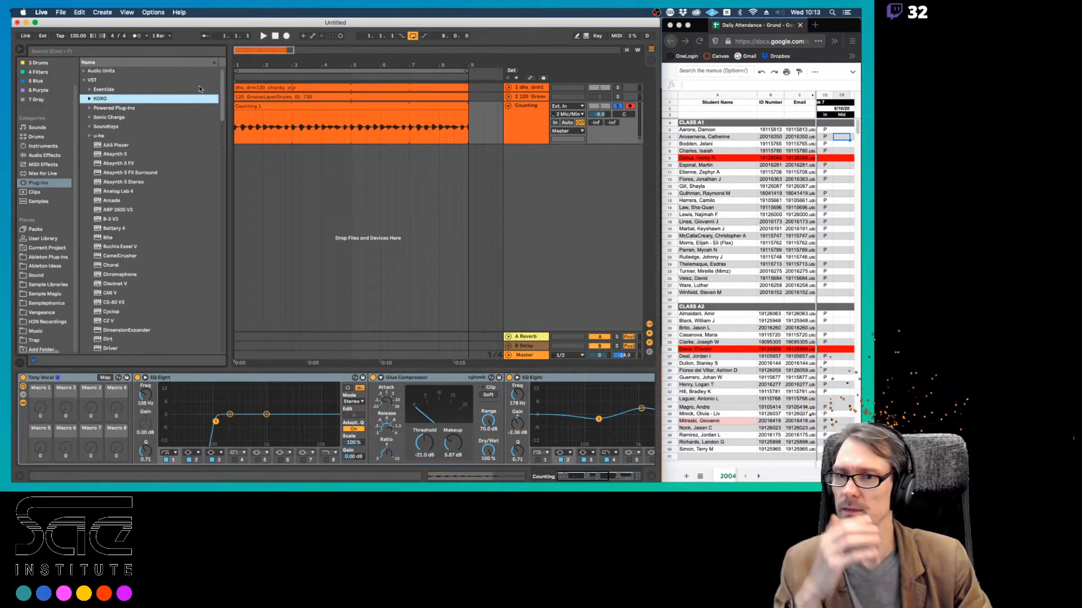
Load the PrimalTap plug-in from the Soundtoys VST folder onto the Counting track, moving its window below the track
left_click(88, 126)
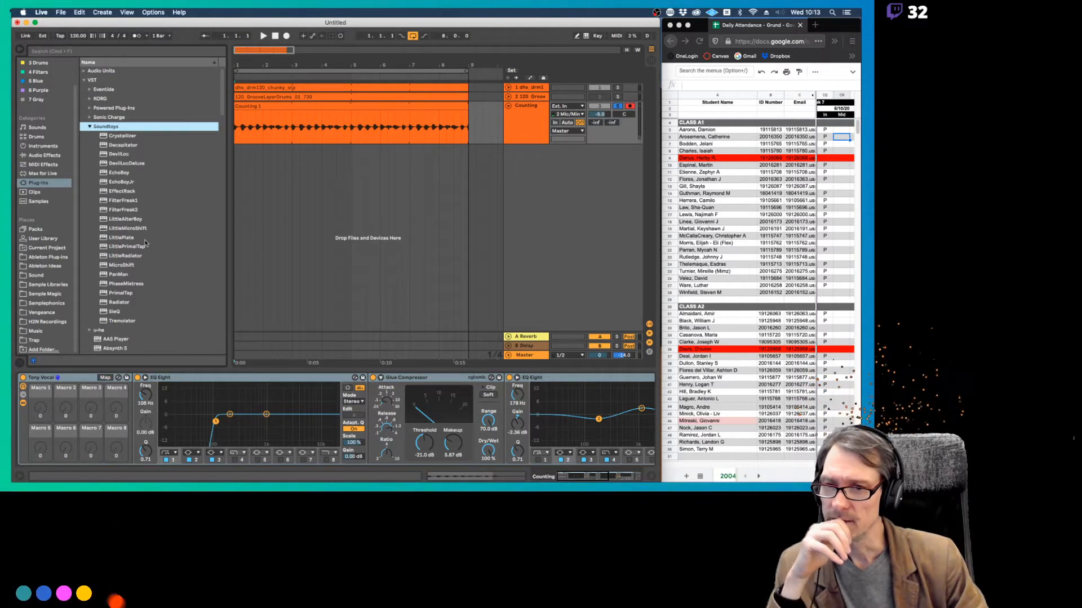
left_click(103, 293)
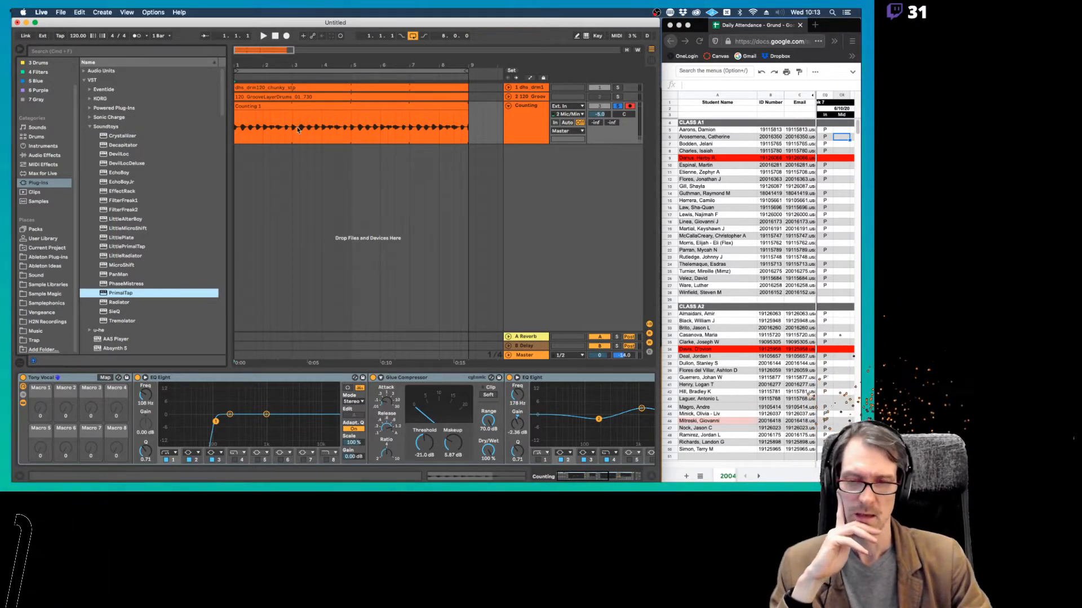
left_click_drag(453, 25, 253, 145)
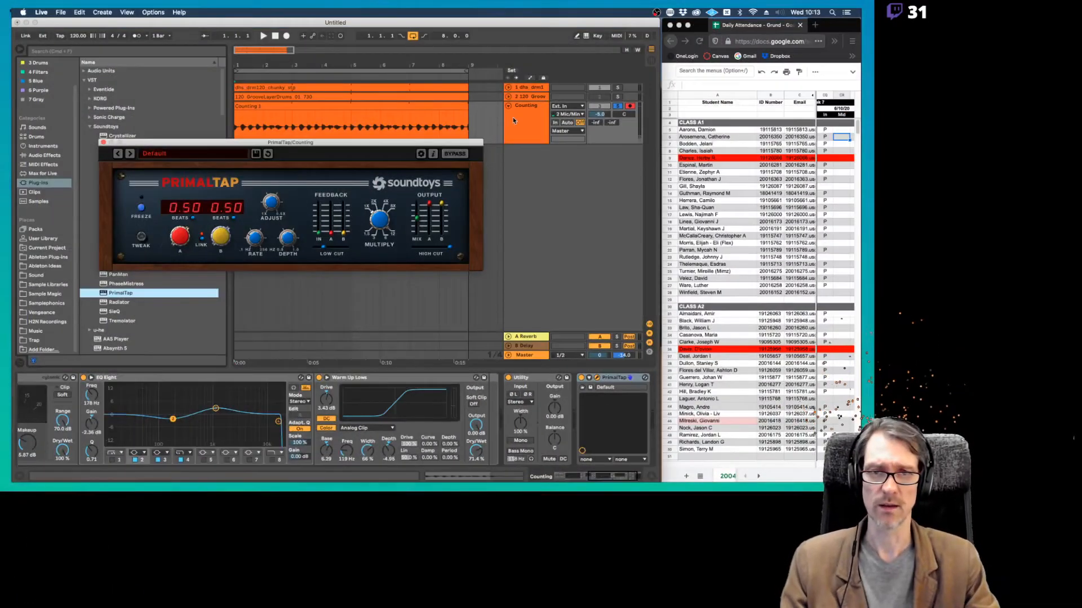
Show the Counting track's automation lane and place the PrimalTap window just below its automation parameter choosers
left_click(513, 120)
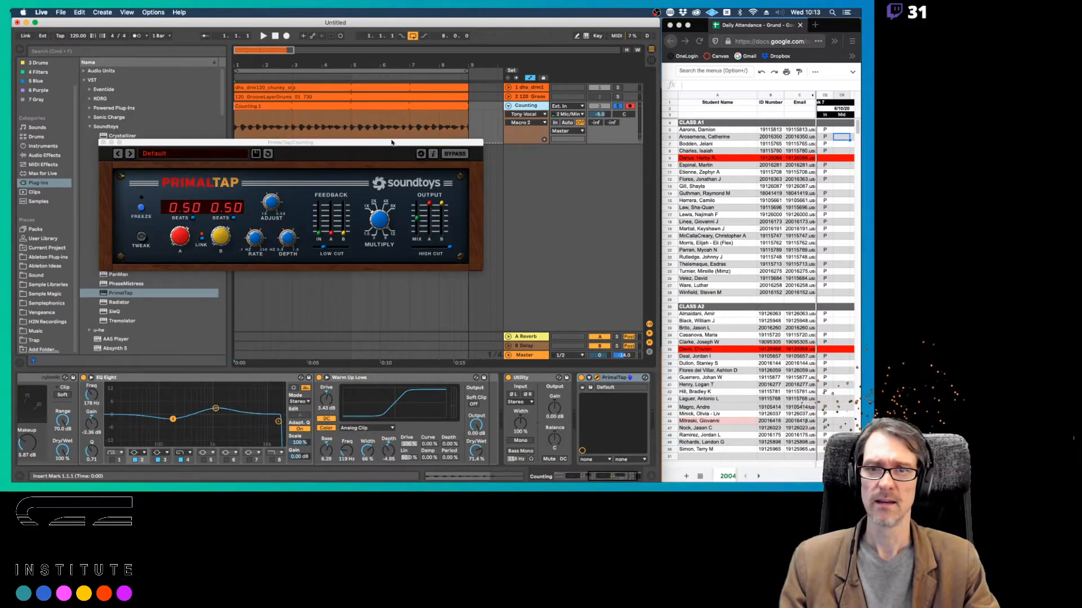
left_click_drag(392, 142, 402, 170)
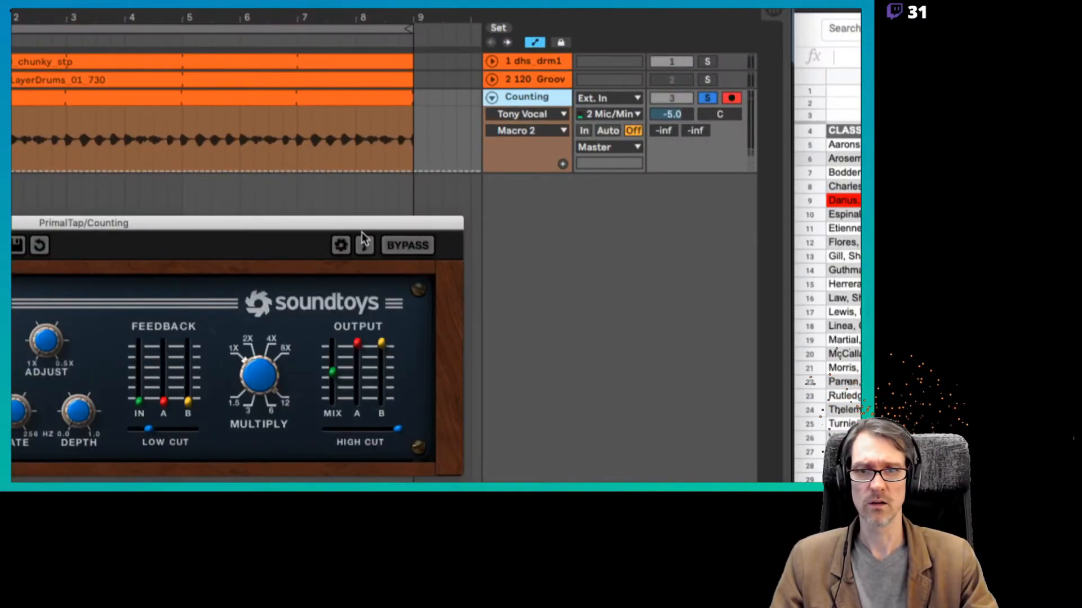
left_click_drag(362, 231, 638, 178)
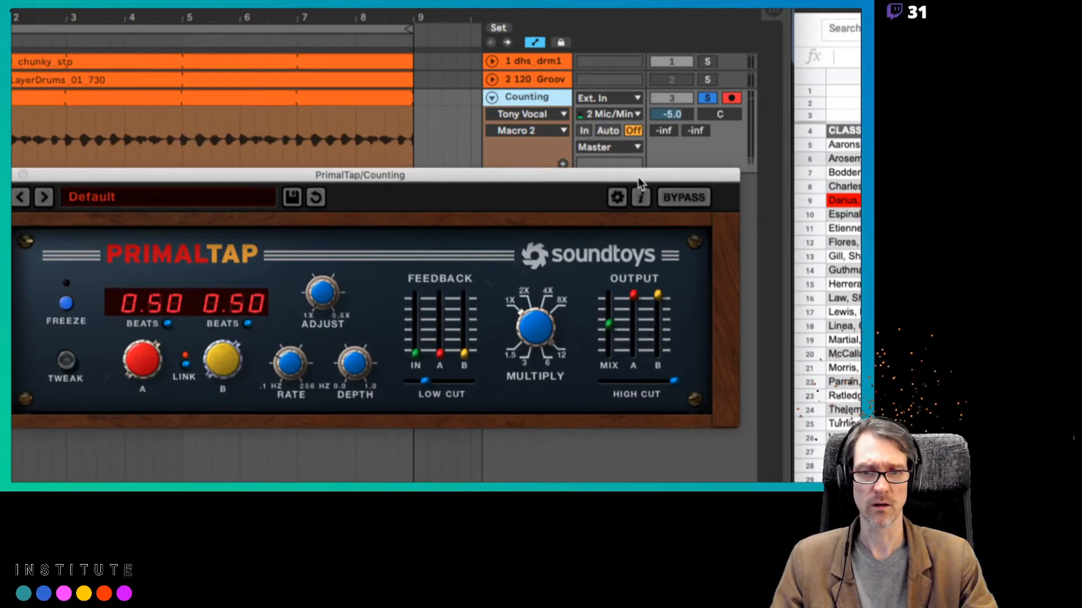
Touch PrimalTap's Feedback, Low Cut, High Cut, Multiply, Adjust and Rate controls to show each parameter in the Counting track's automation lane
left_click(419, 357)
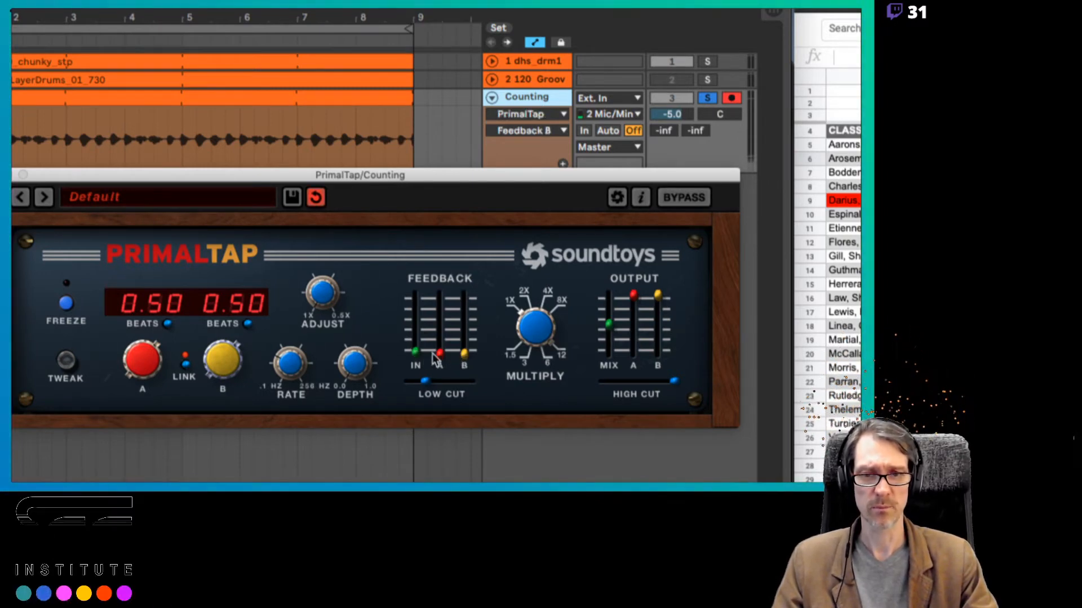
left_click(426, 380)
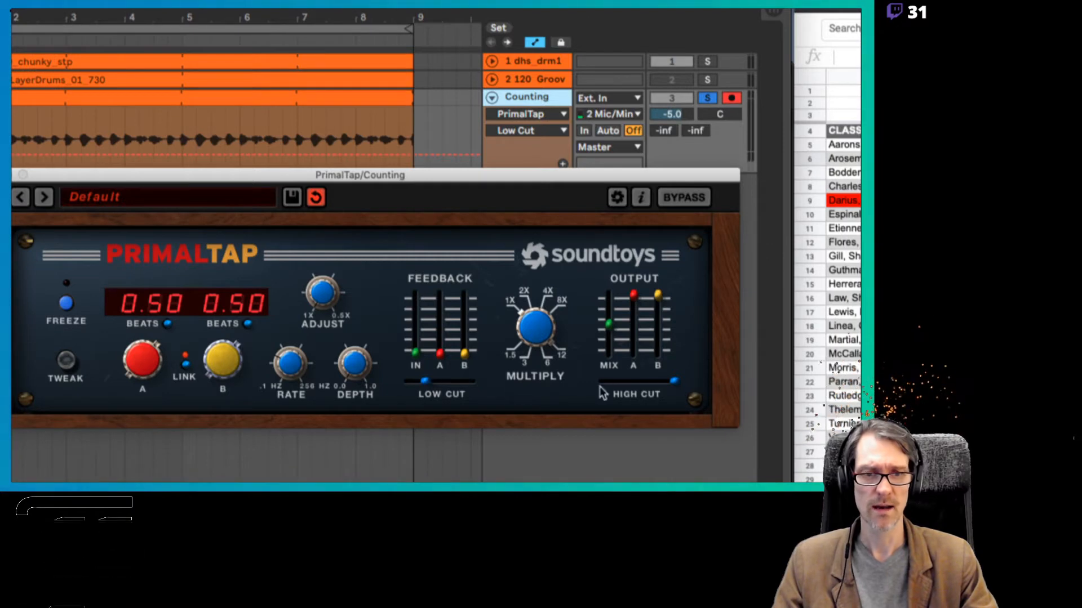
left_click(672, 382)
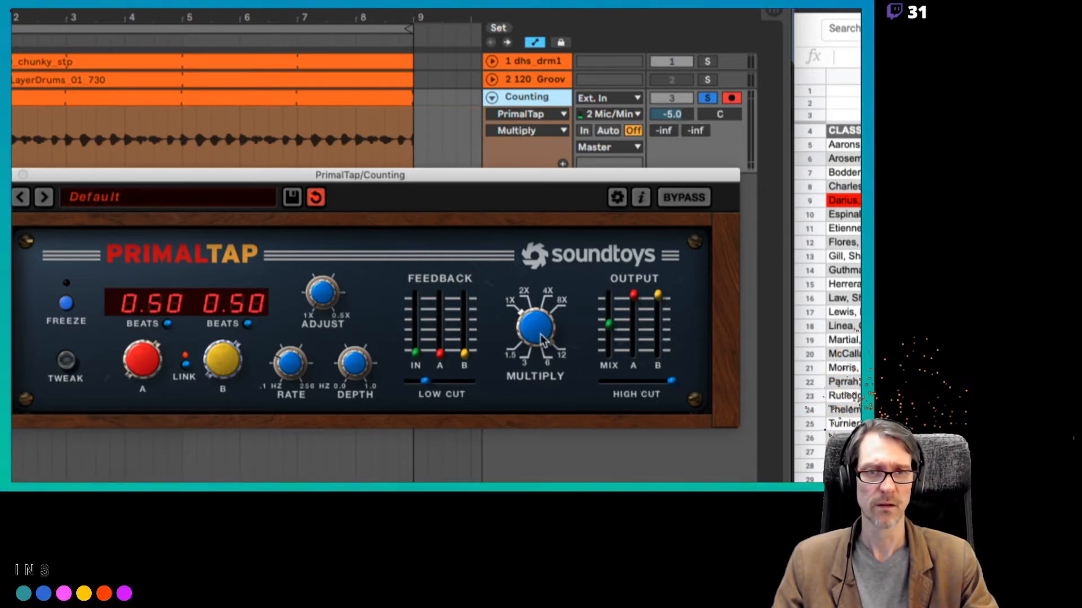
left_click(322, 293)
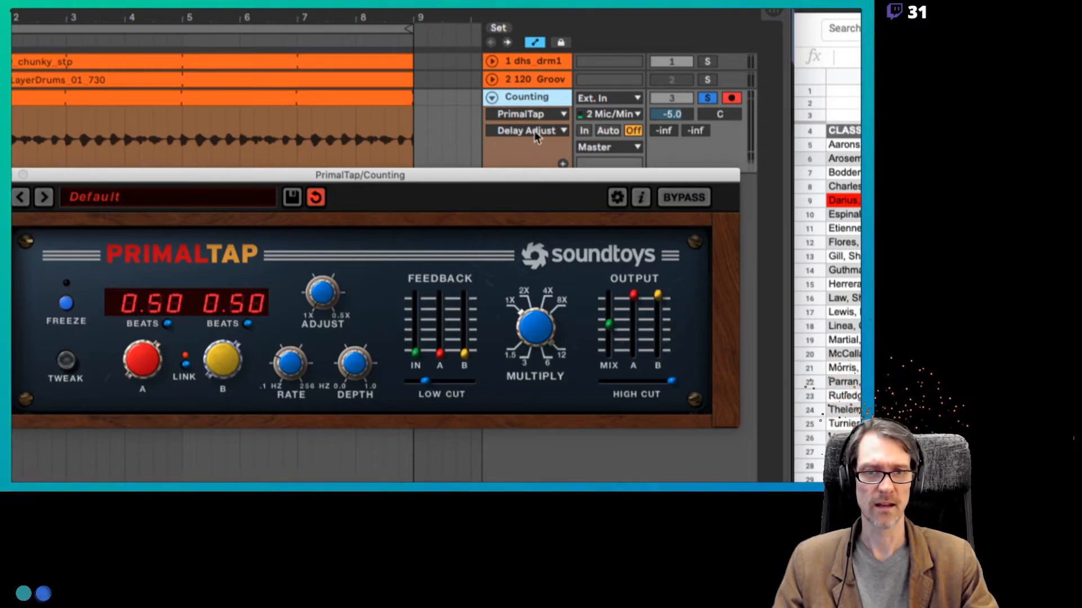
left_click(290, 367)
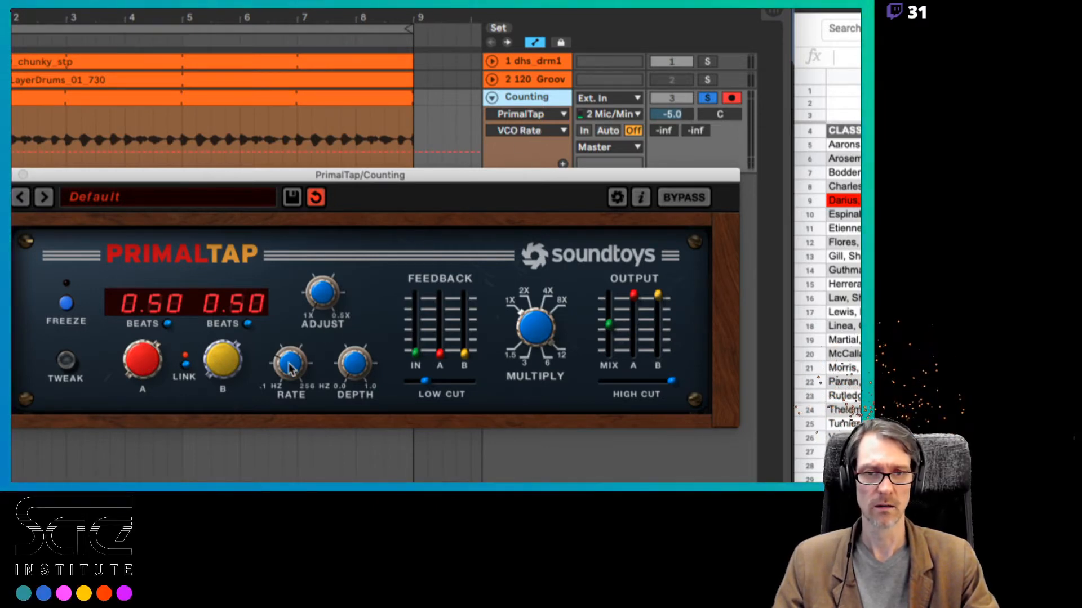
Expand PrimalTap's Tweak settings and arrange the workspace with the Counting 1 clip selected and a narrower browser
left_click(354, 365)
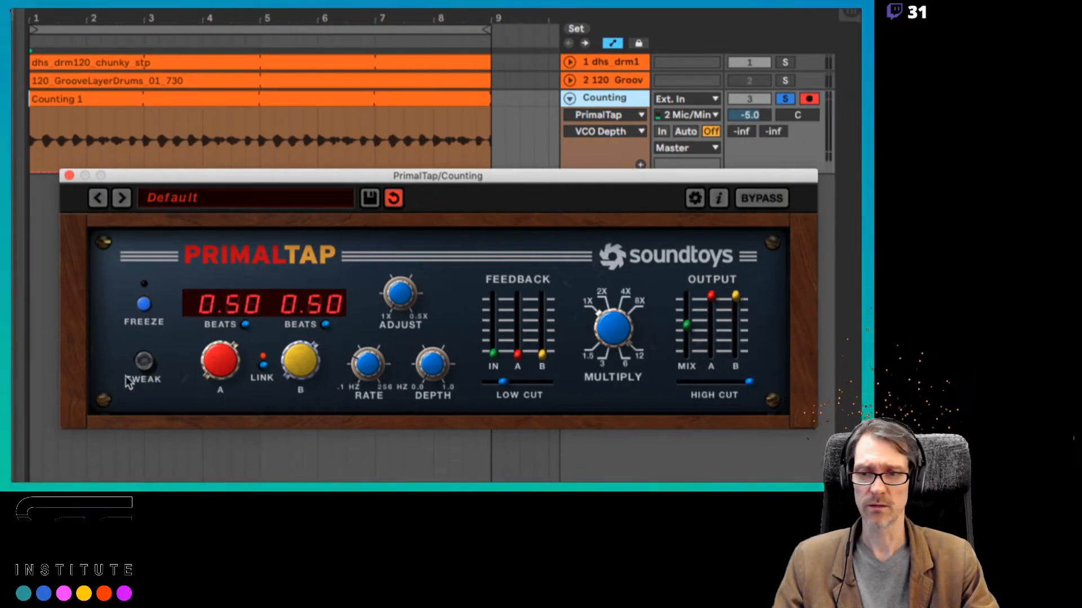
left_click(135, 367)
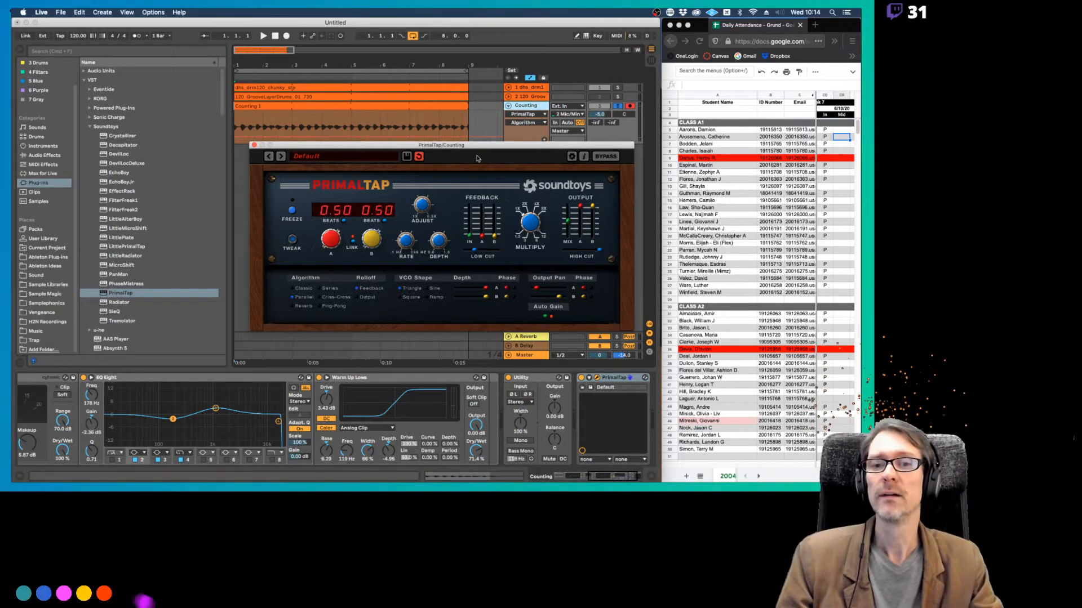
left_click_drag(499, 148, 468, 172)
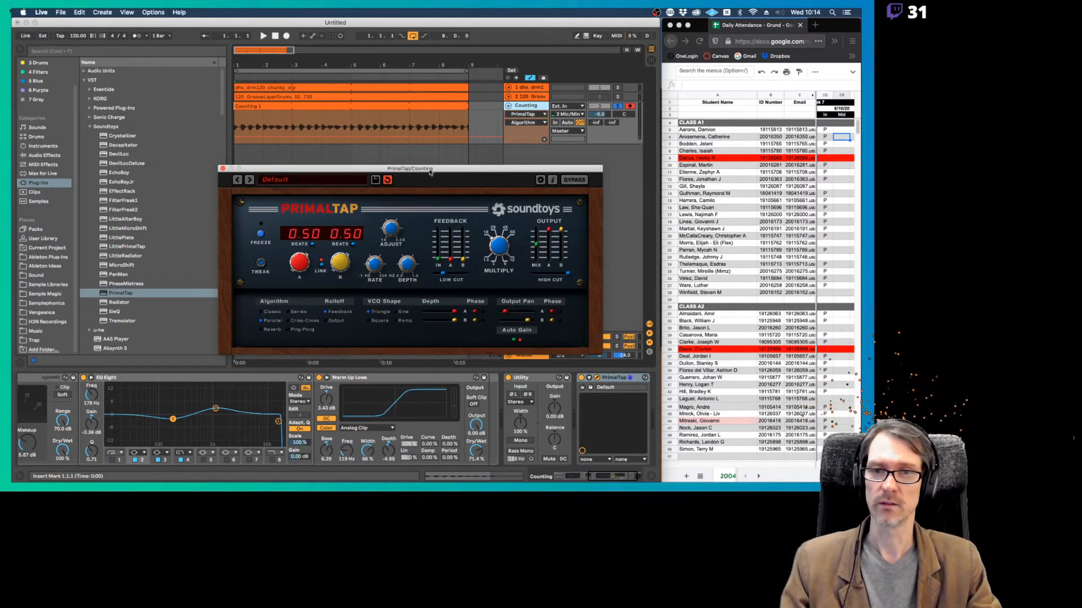
left_click(343, 109)
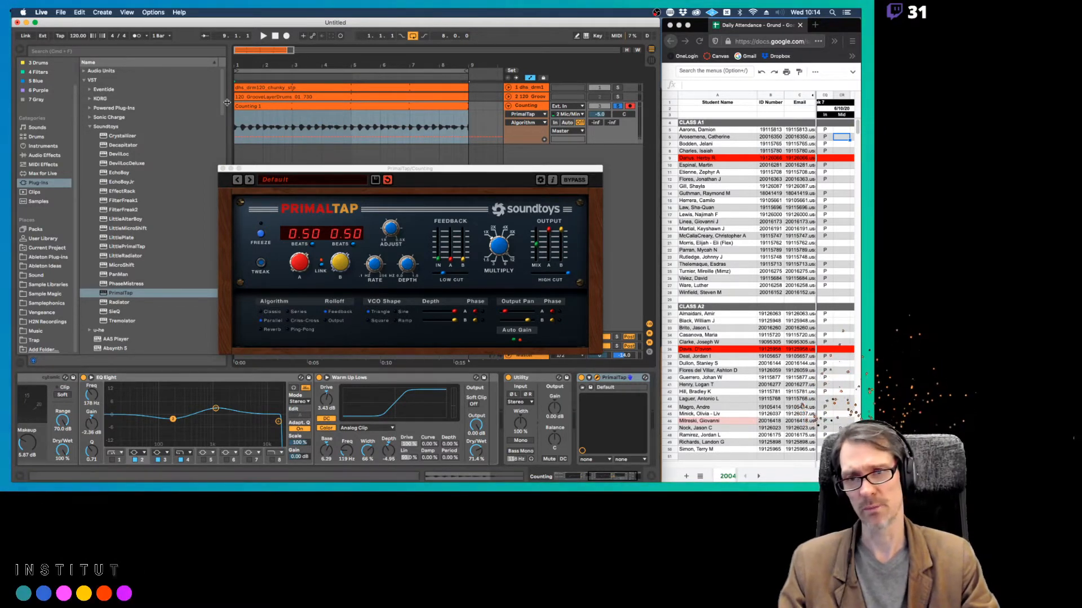
left_click_drag(221, 104, 181, 105)
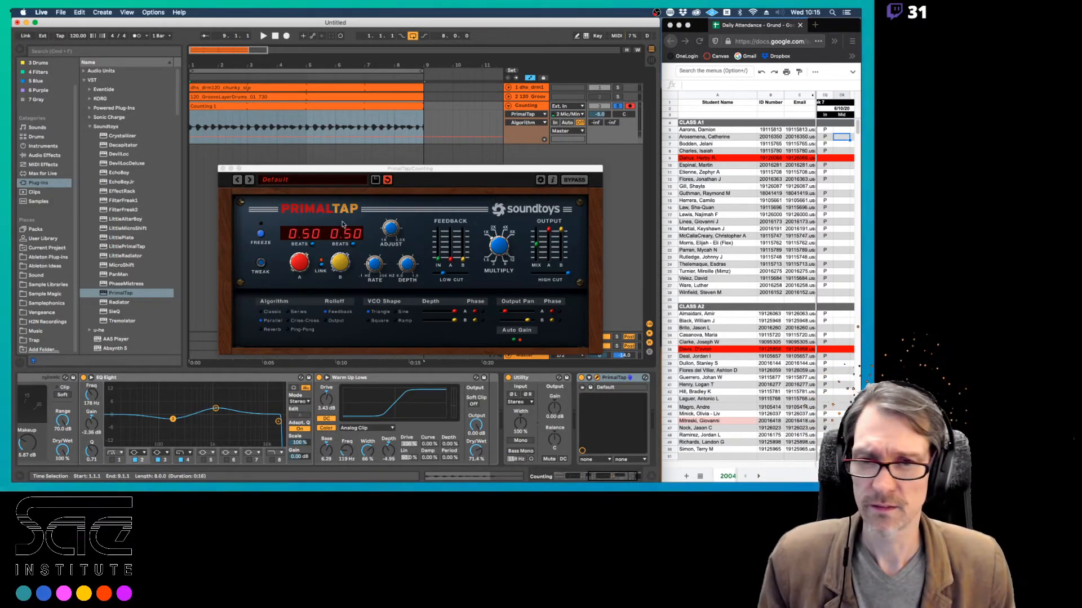
Load PrimalTap's 01 Simple Short Delay preset during playback and balance its Mix, Output A and Output B levels
key("space")
left_click(251, 179)
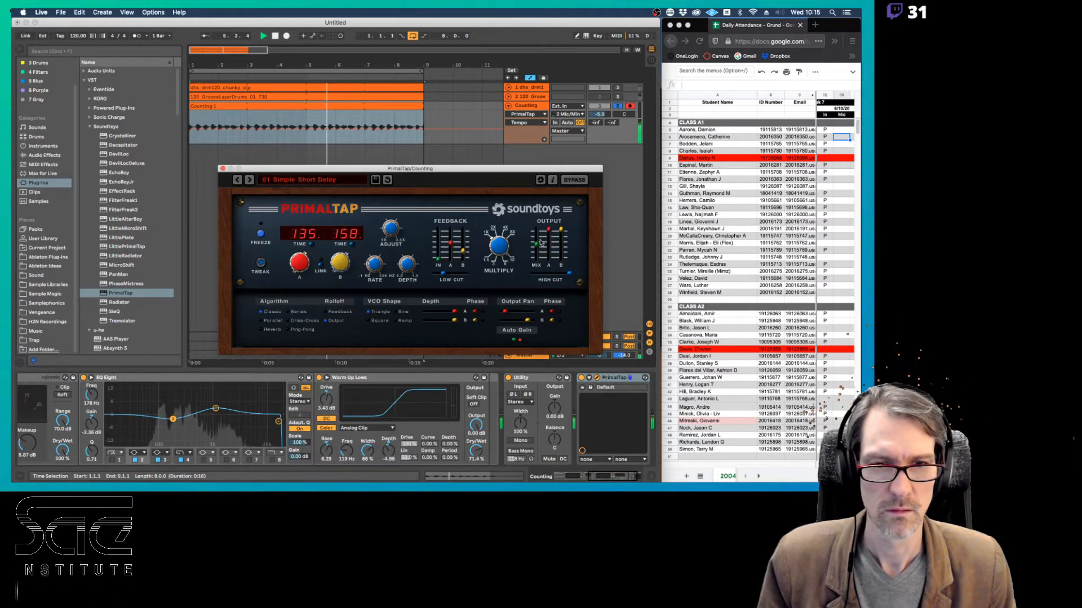
mouse_move(537, 244)
left_mouse_down()
mouse_move(539, 231)
mouse_move(536, 260)
left_mouse_up()
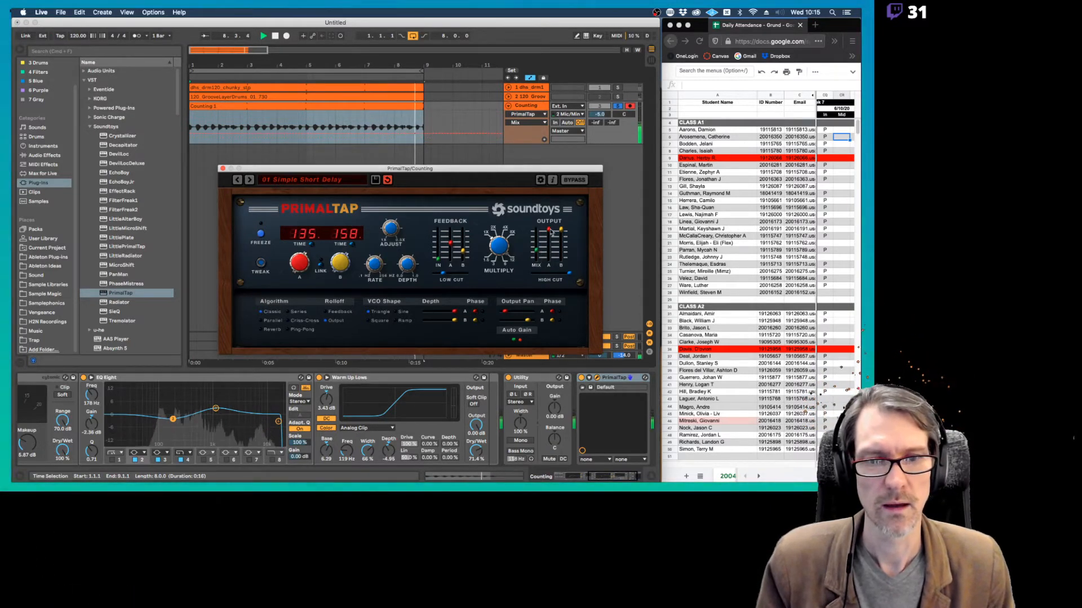
mouse_move(550, 230)
left_mouse_down()
mouse_move(560, 241)
mouse_move(538, 247)
mouse_move(559, 239)
left_mouse_up()
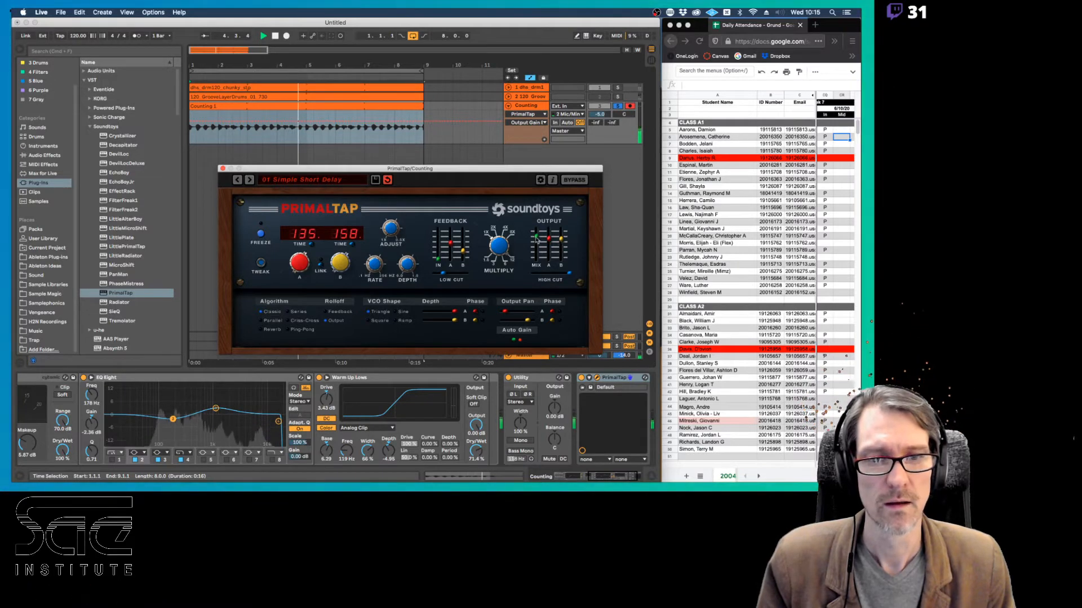
left_click(536, 243)
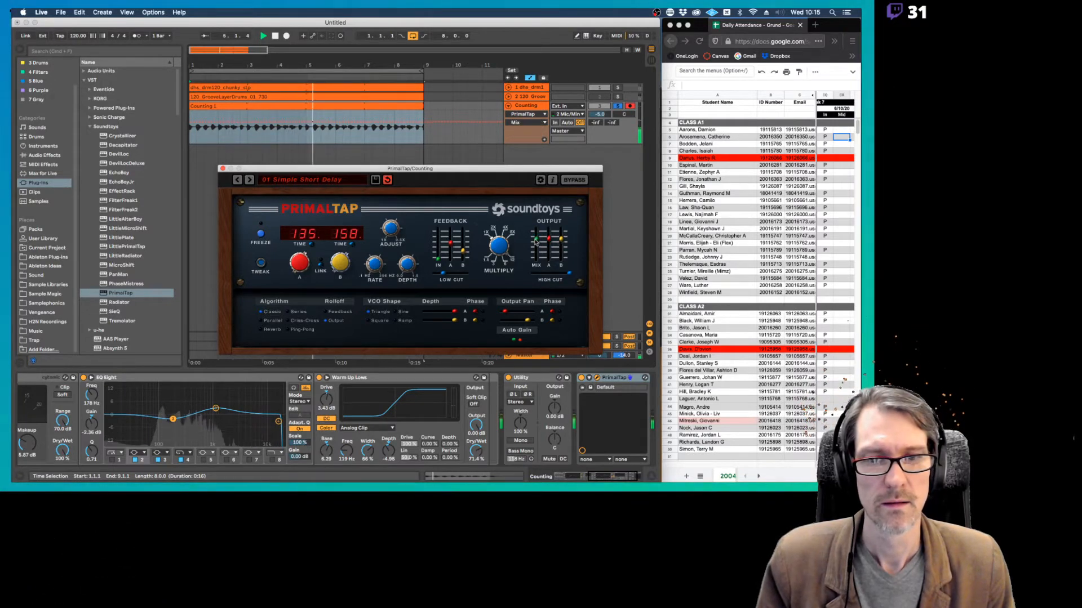
Create Delay Adjust automation on the Counting track, rising from 0.00 to a flat maximum mid-clip and falling back to 0.00
left_click(392, 225)
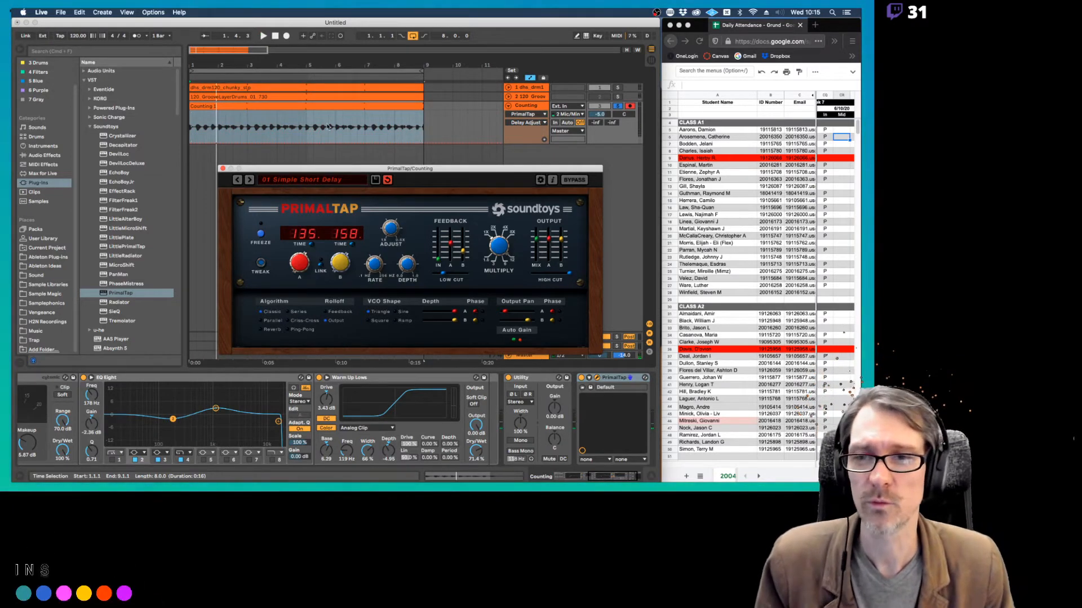
left_click(232, 97)
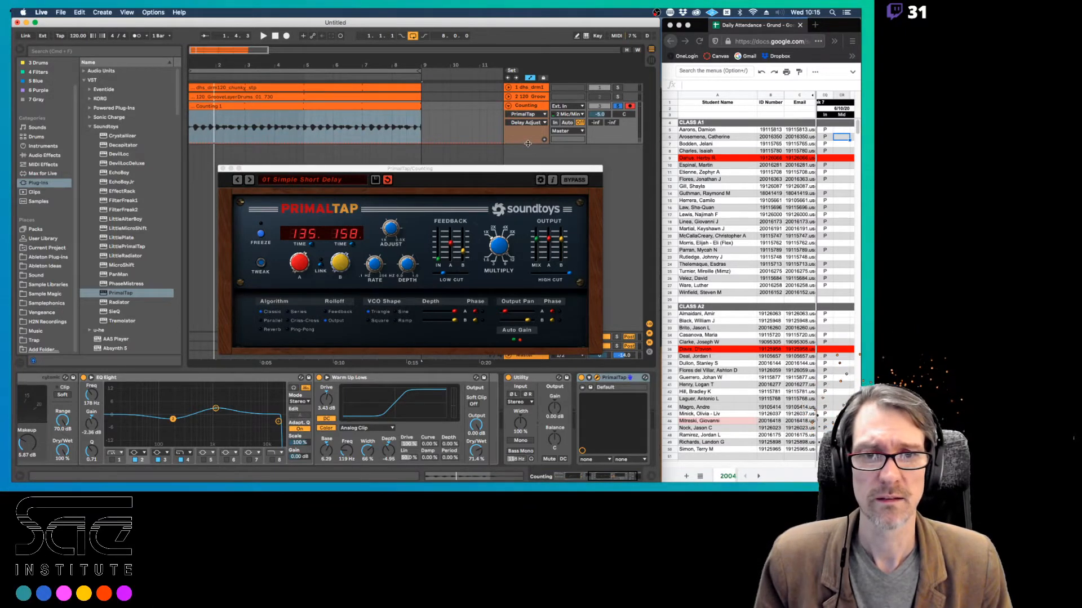
left_click_drag(528, 144, 476, 170)
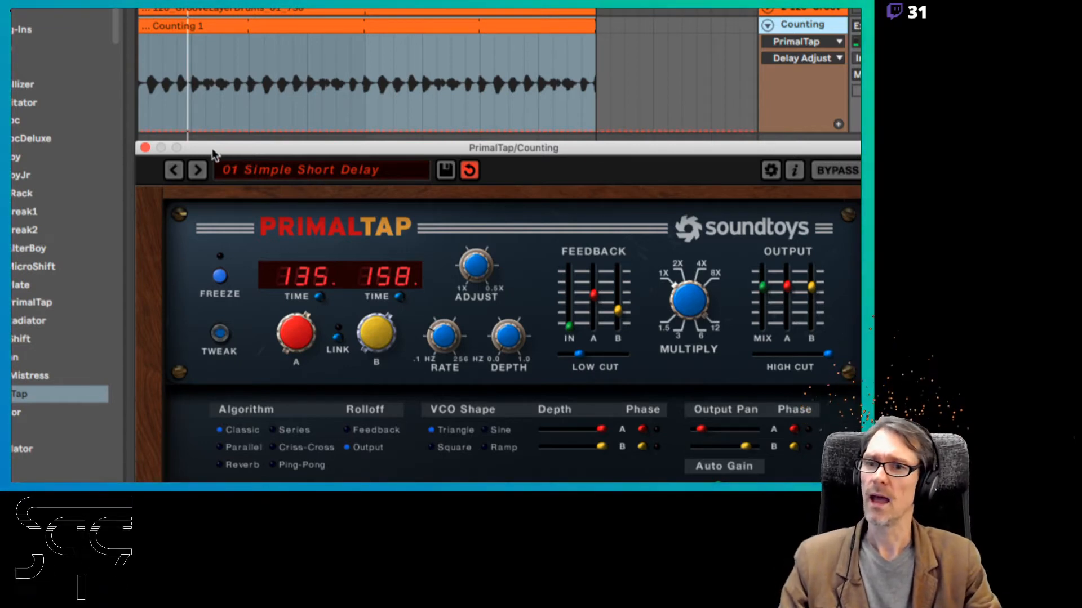
left_click(156, 131)
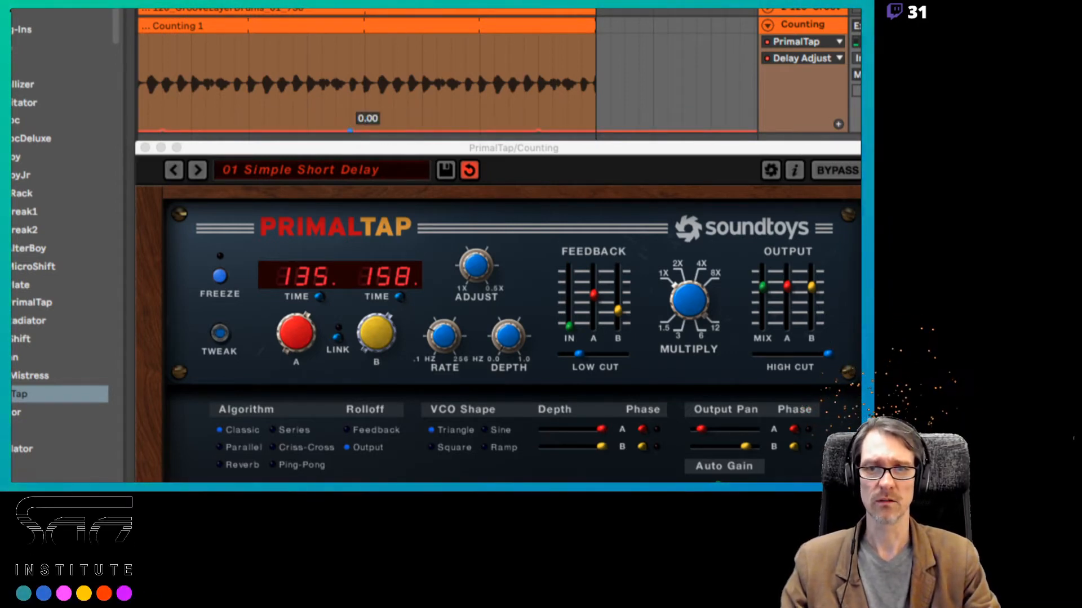
left_click_drag(350, 131, 350, 36)
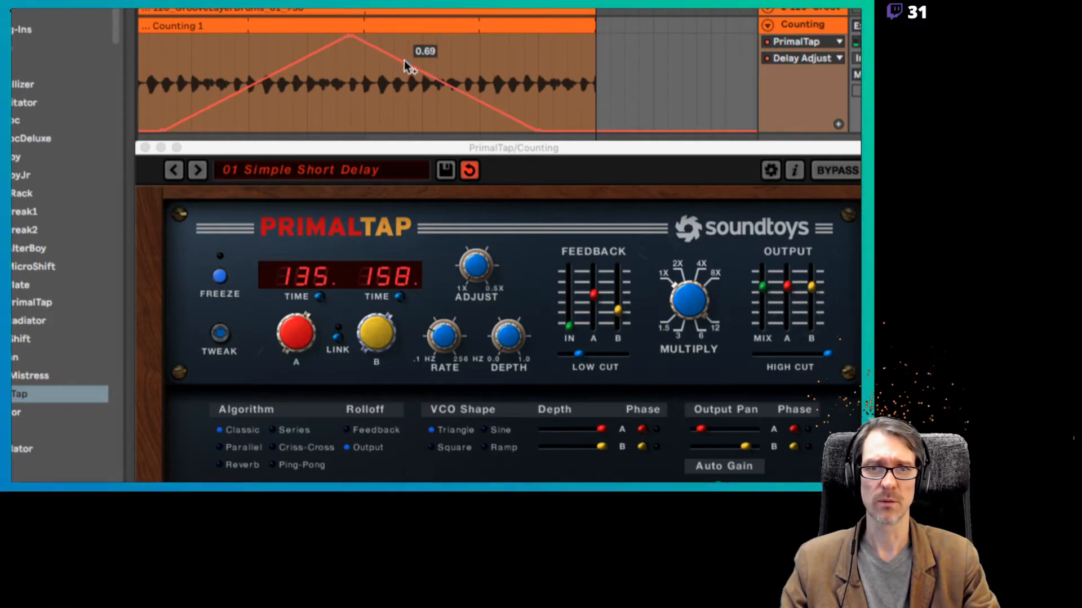
left_click_drag(409, 65, 409, 36)
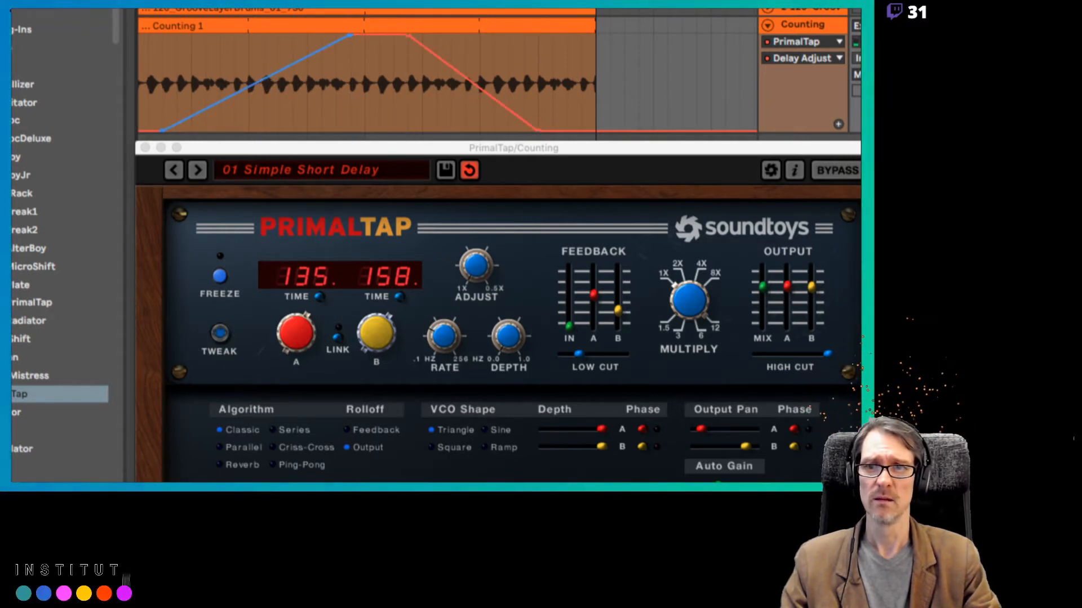
Bend the rising and falling Delay Adjust segments upward into curves and extend the final breakpoint closer to the clip's end
left_click_drag(257, 83, 256, 68)
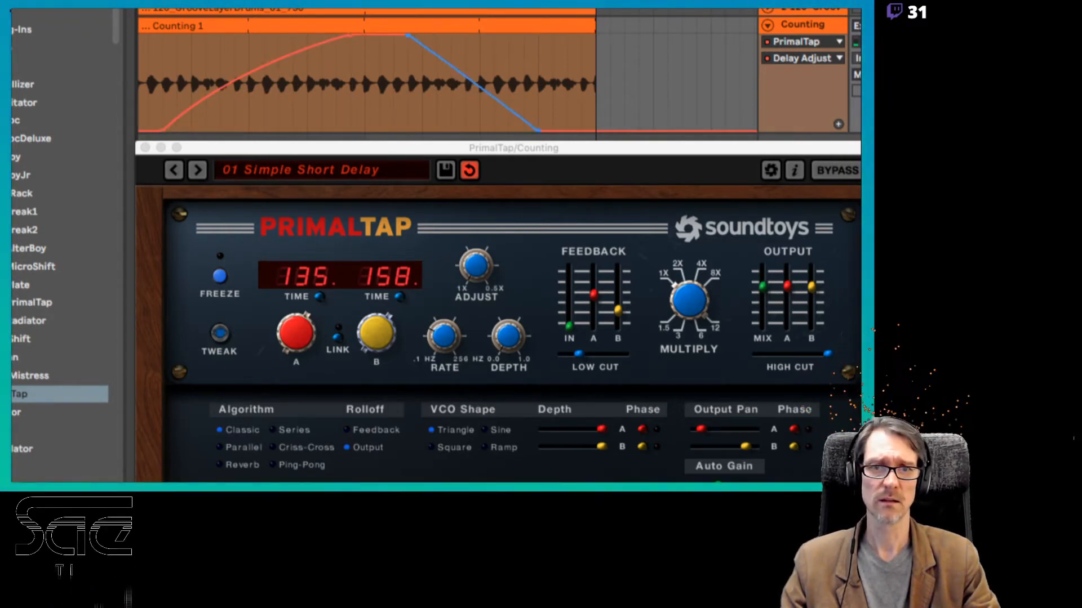
left_click_drag(474, 82, 473, 63)
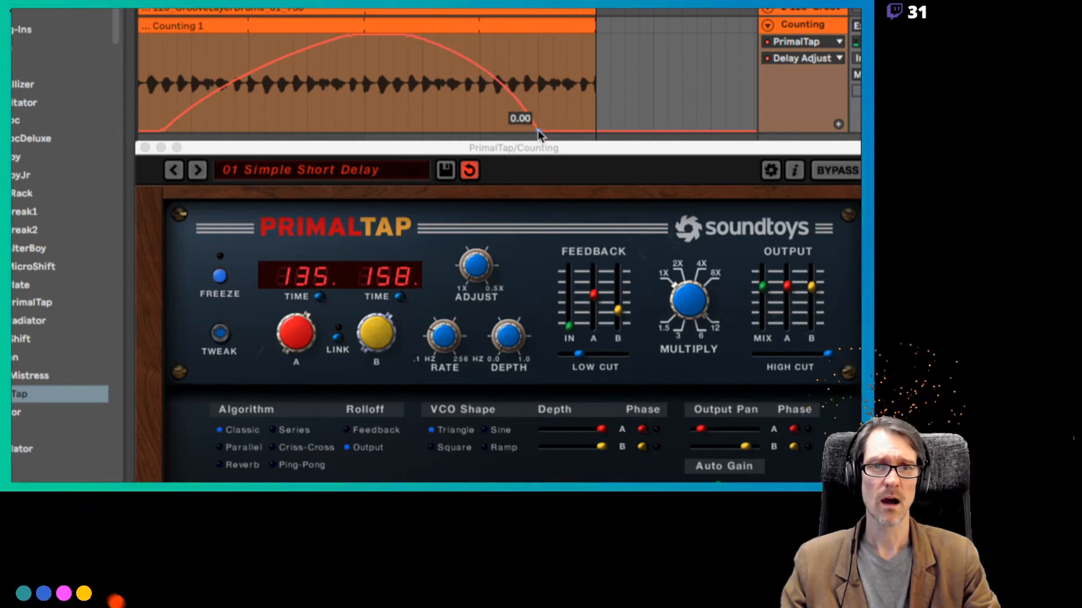
left_click_drag(536, 133, 581, 131)
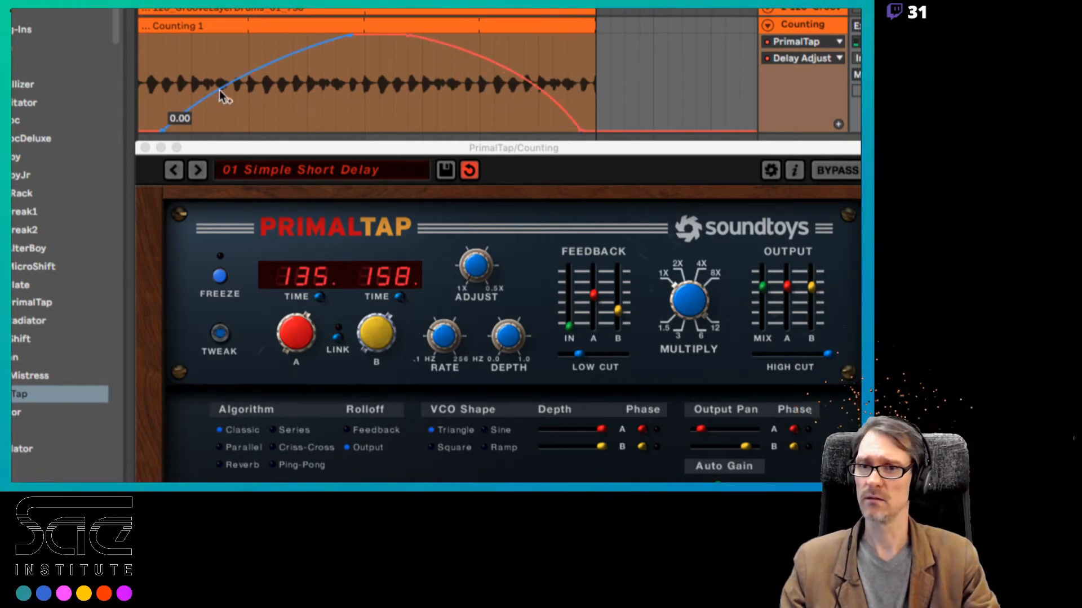
Play the automated clip and fine-tune PrimalTap's Feedback A and Feedback B levels
key("space")
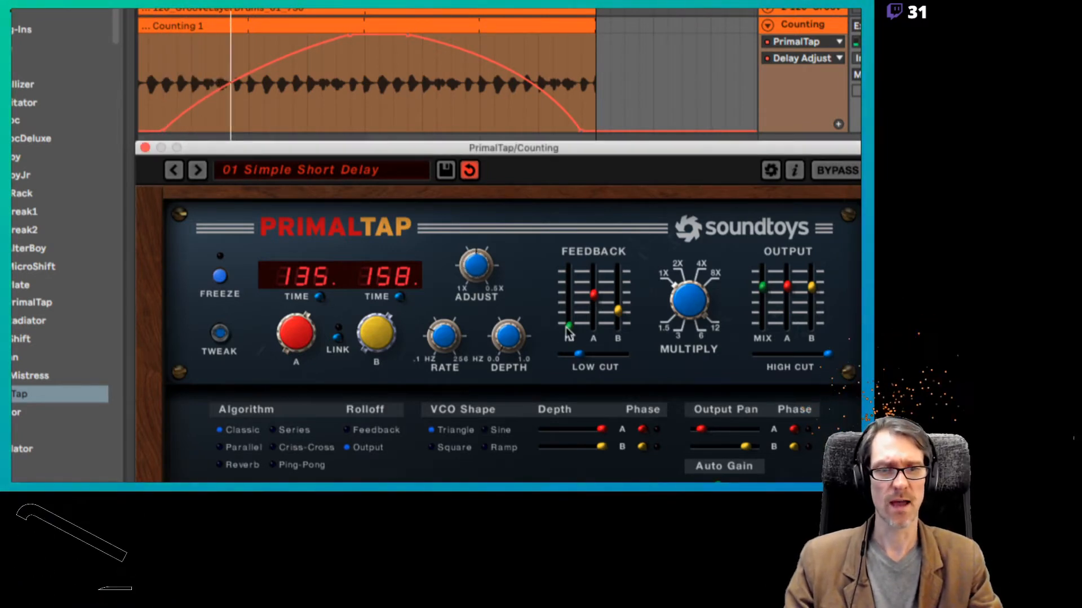
left_click_drag(573, 332, 614, 294)
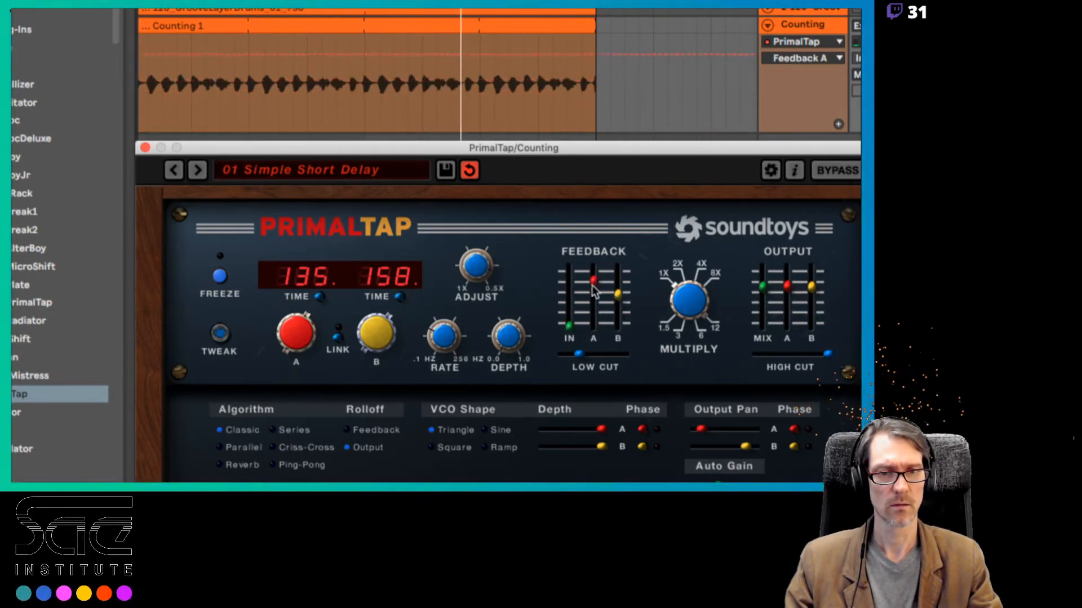
left_click_drag(615, 298, 616, 306)
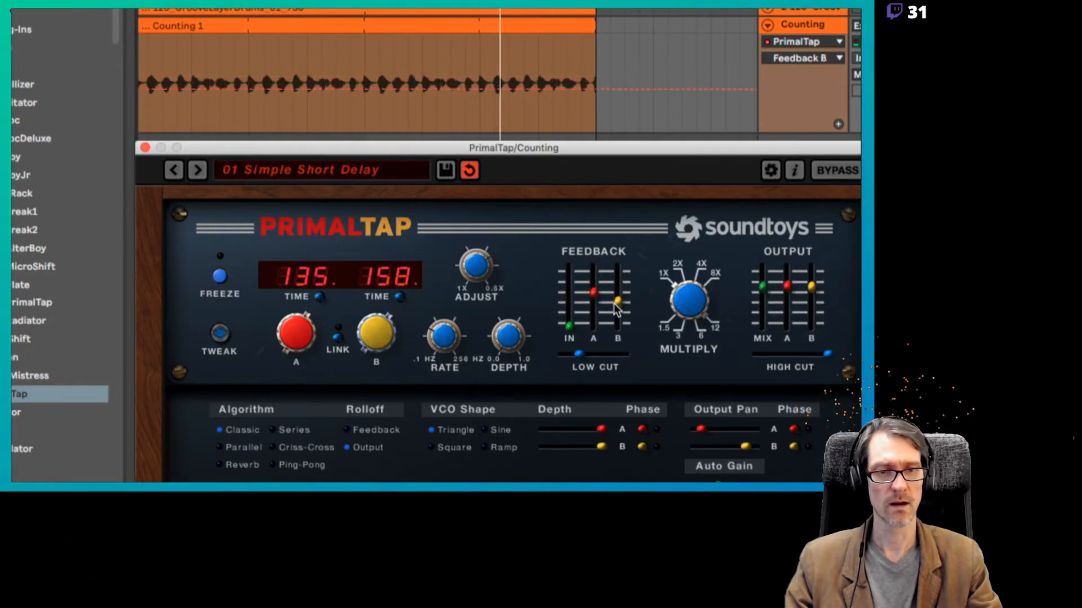
left_click(595, 294)
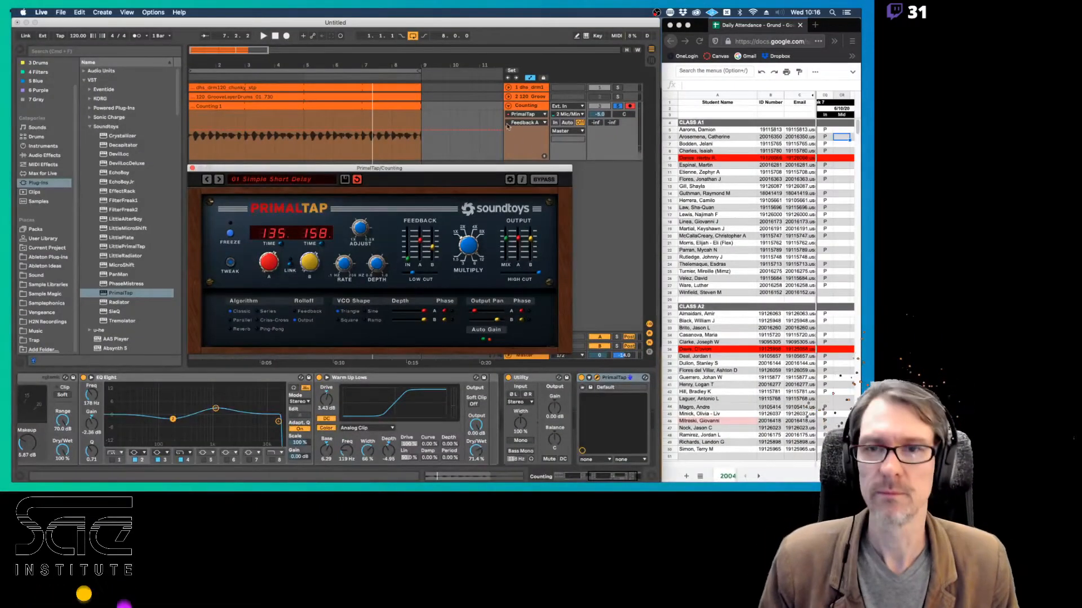
Disarm the Counting track with No Input as its source, and enable arrangement recording
left_click(630, 106)
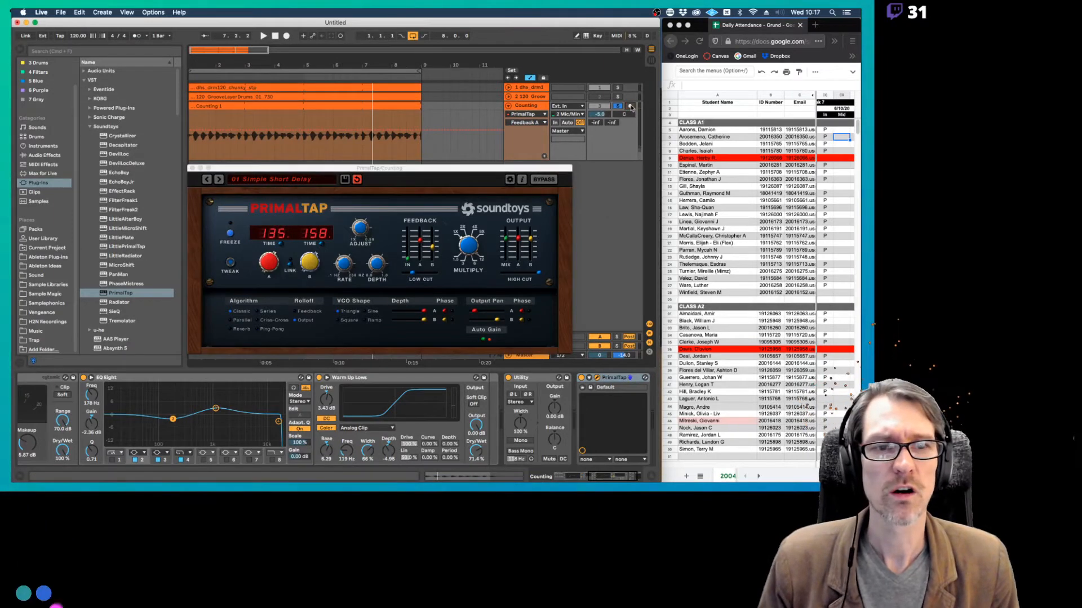
left_click(573, 108)
left_click(575, 196)
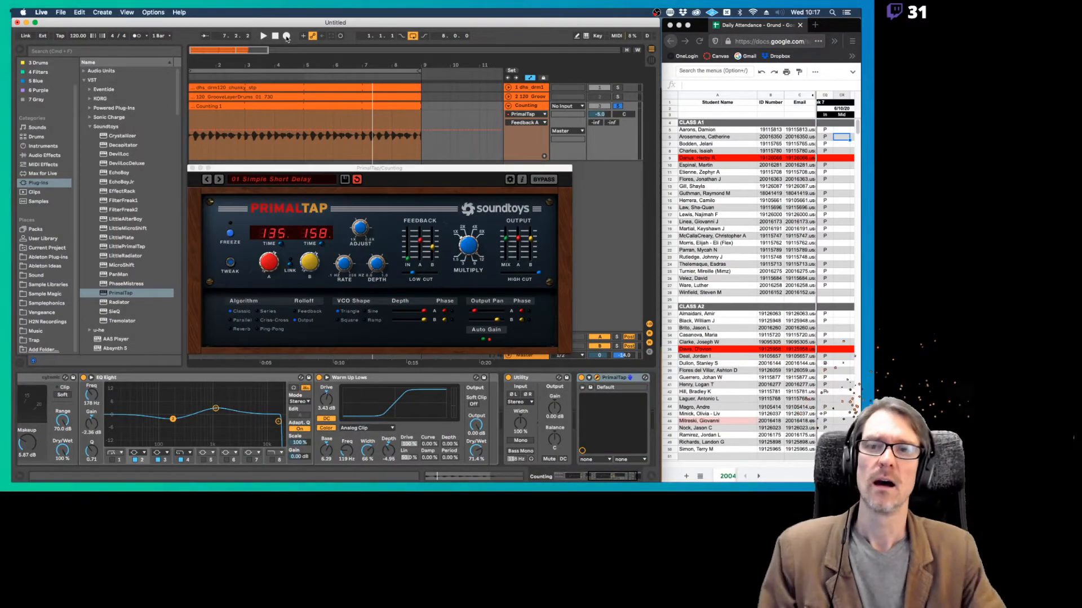
left_click(286, 37)
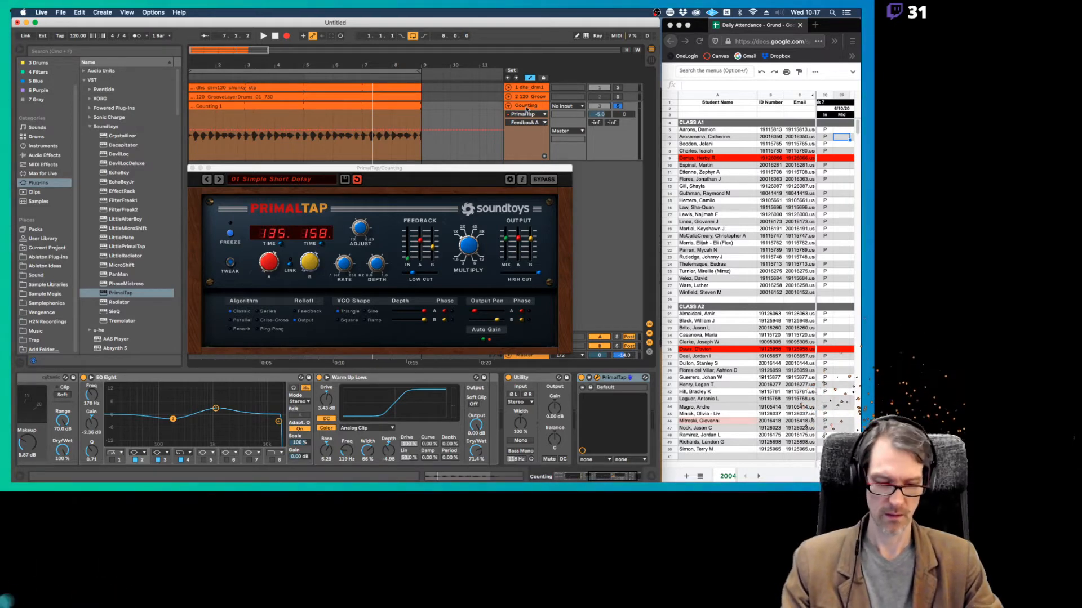
Open Preferences clear of the PrimalTap window and check the Plug-Ins and Record/Warp/Launch settings
key("super+comma")
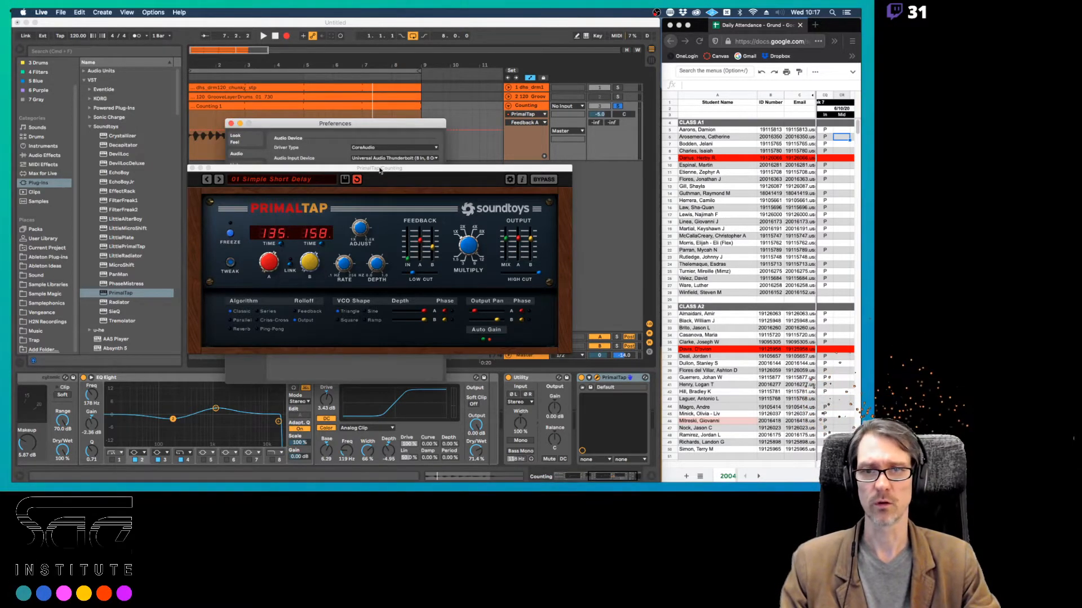
left_click_drag(380, 171, 648, 167)
left_click_drag(396, 126, 355, 133)
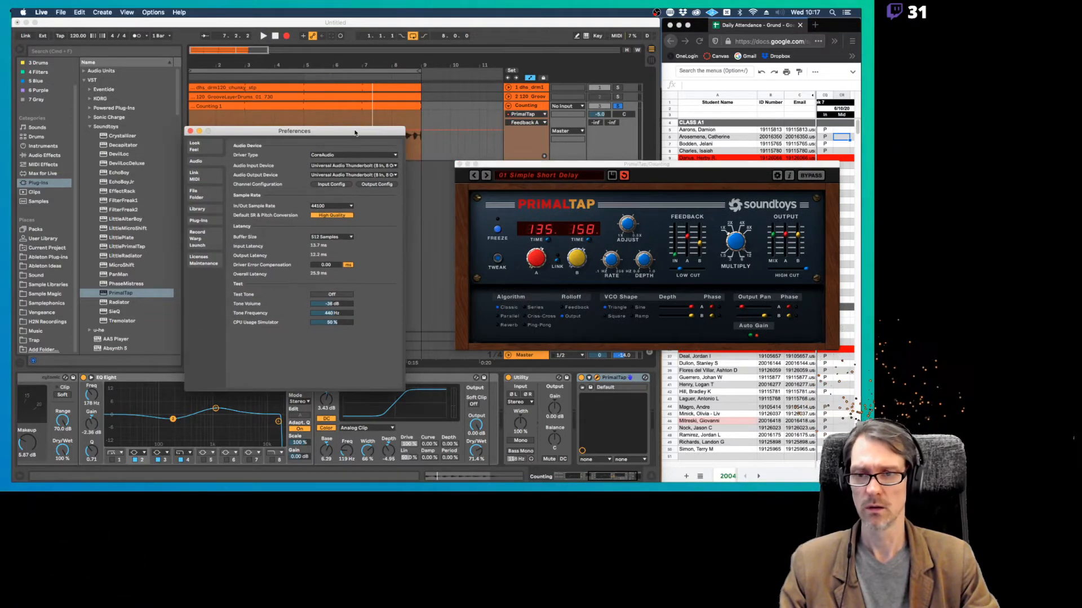
left_click(198, 221)
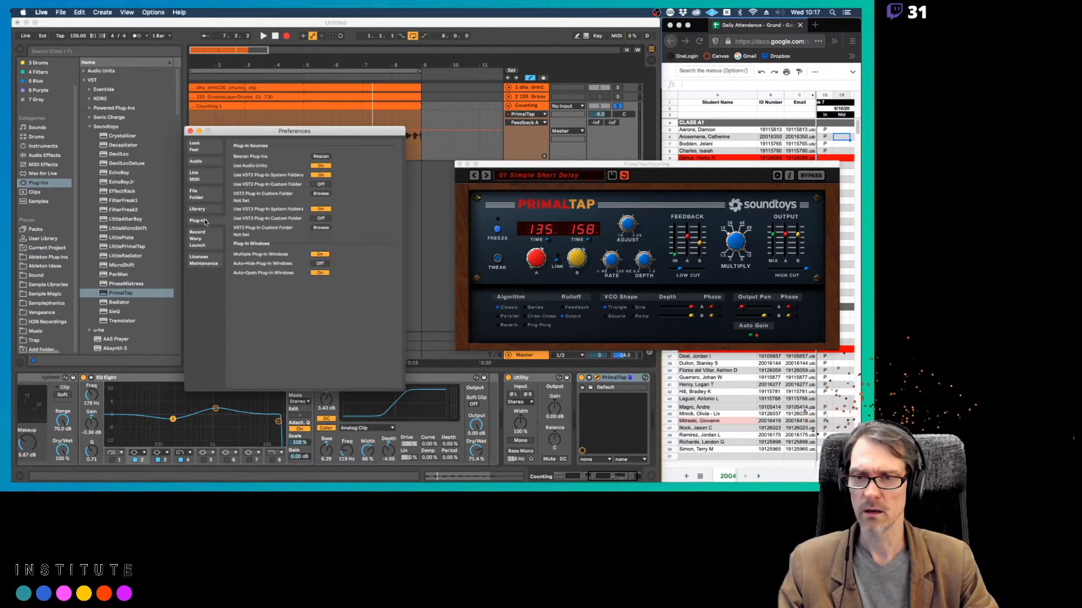
left_click(204, 239)
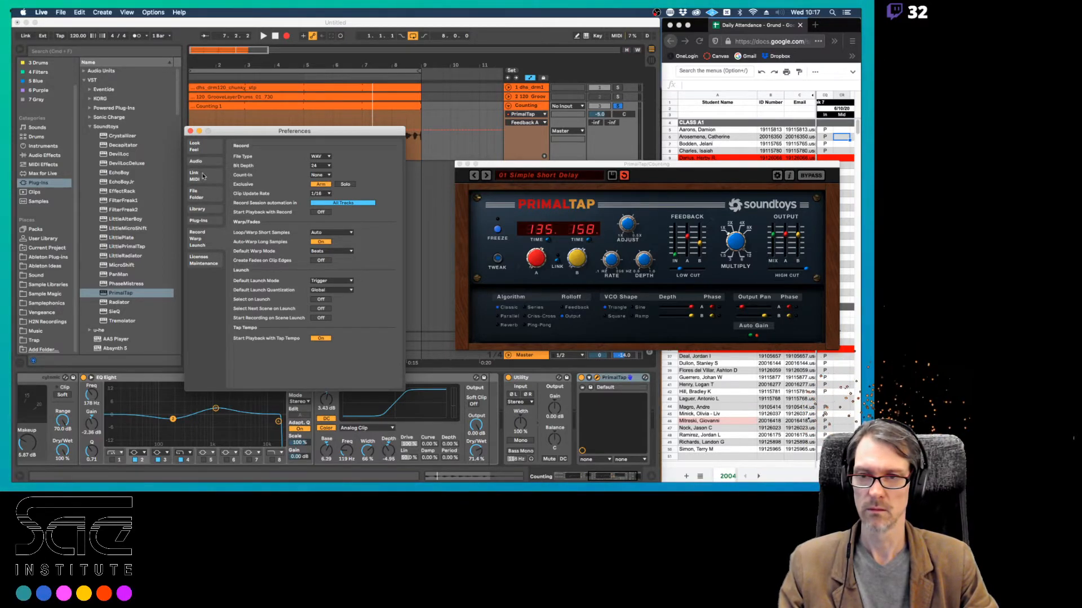
Look through the Look/Feel, Audio, Link/MIDI, File/Folder, Library and Plug-Ins preferences, and return to the Record/Warp/Launch settings
left_click(203, 147)
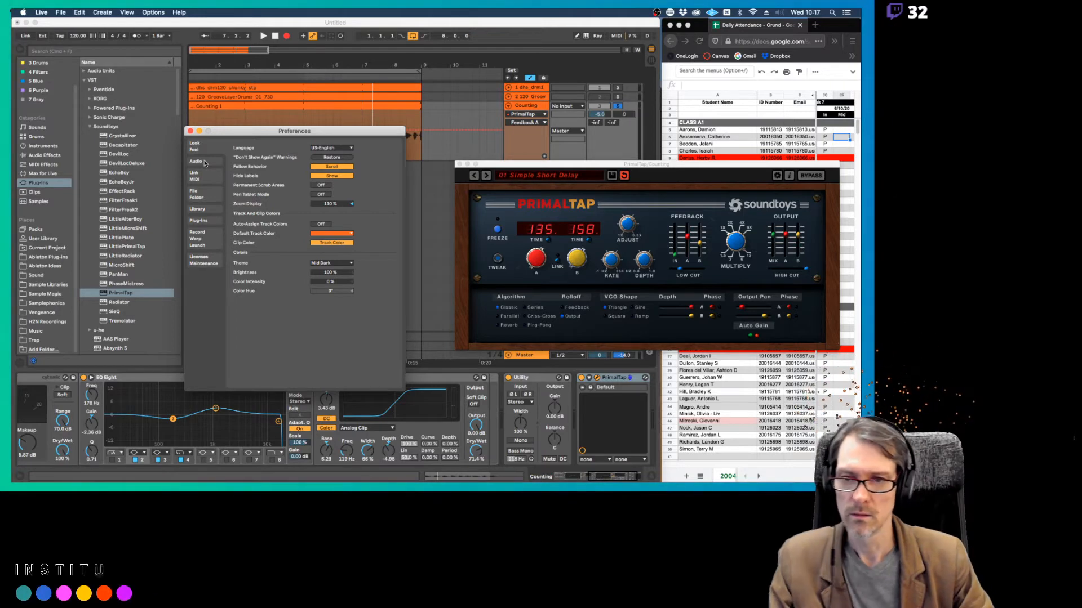
left_click(206, 163)
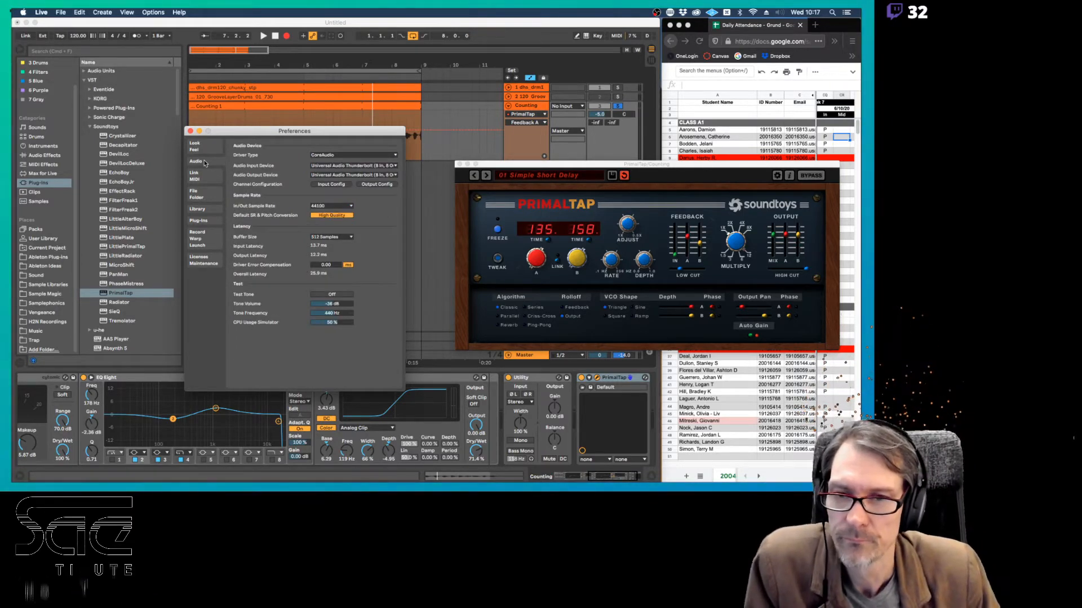
left_click(203, 184)
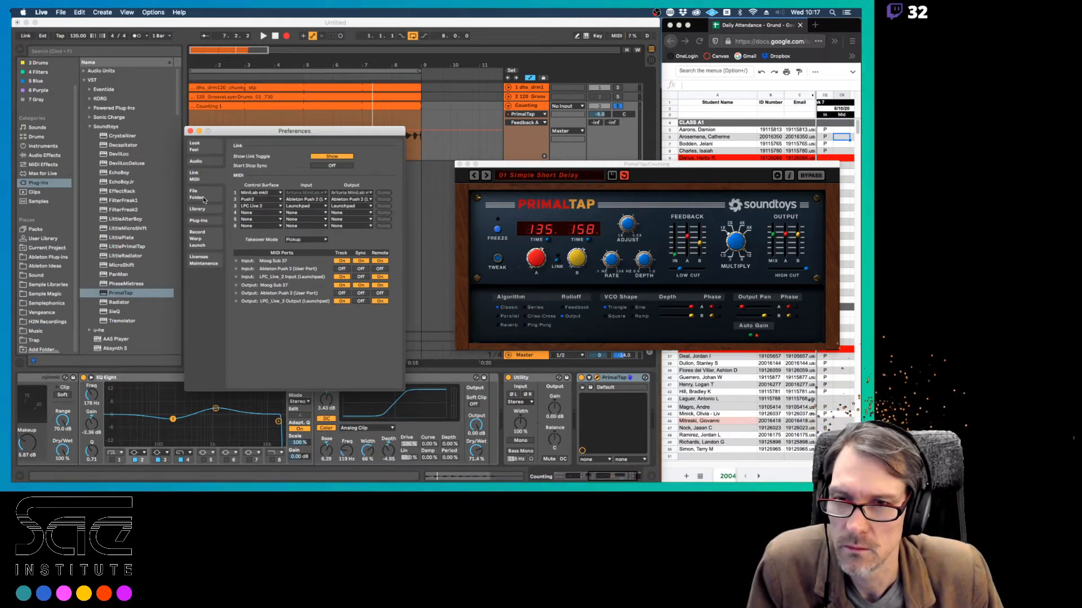
left_click(202, 200)
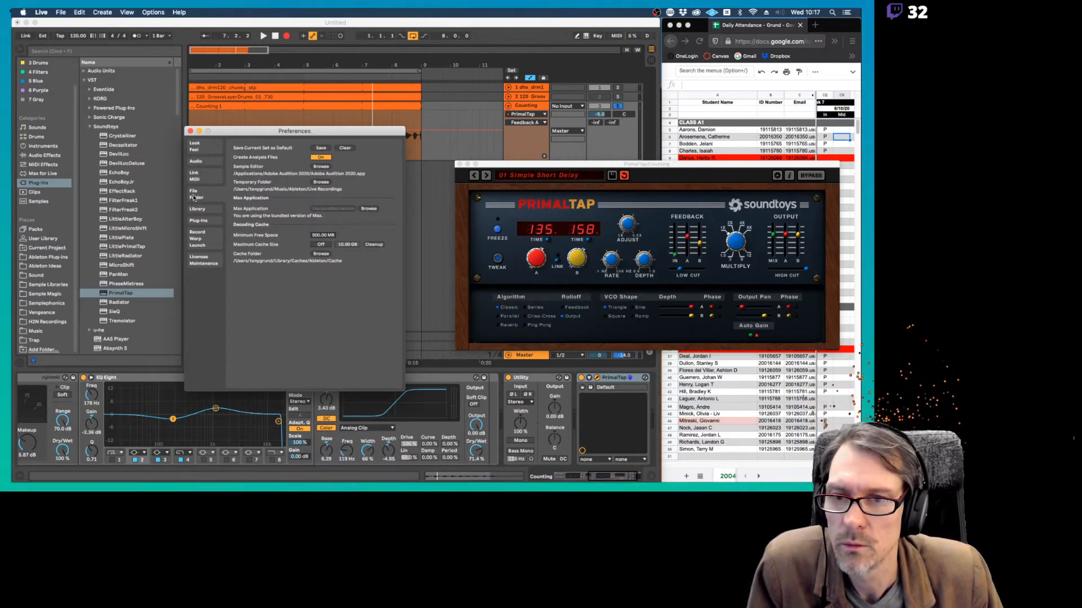
left_click(198, 212)
left_click(203, 221)
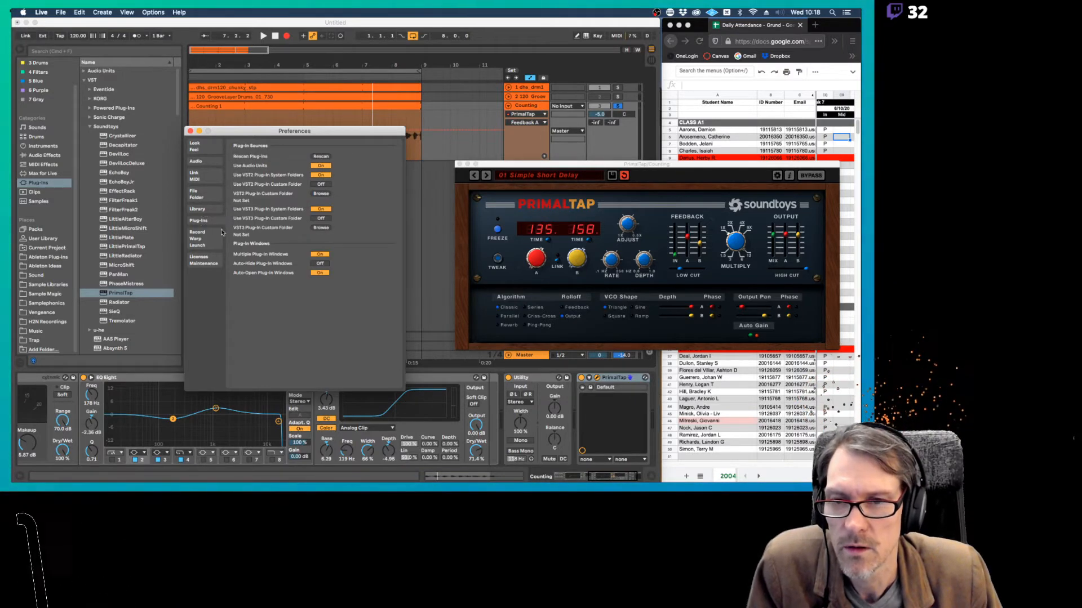
left_click(205, 239)
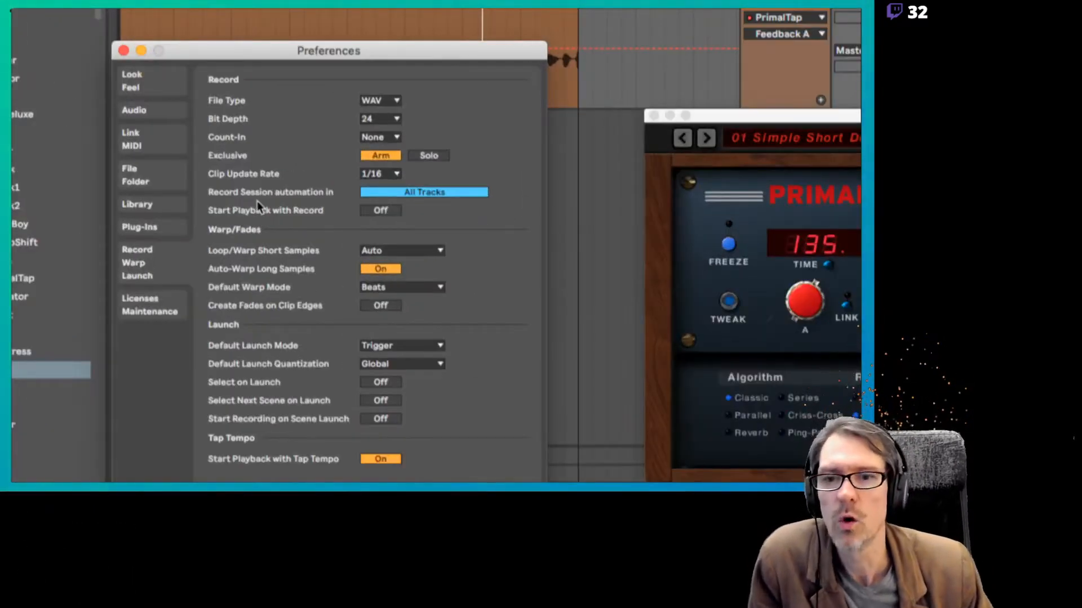
Switch Record Session automation between Armed Tracks and All Tracks, leaving it on All Tracks
left_click(394, 193)
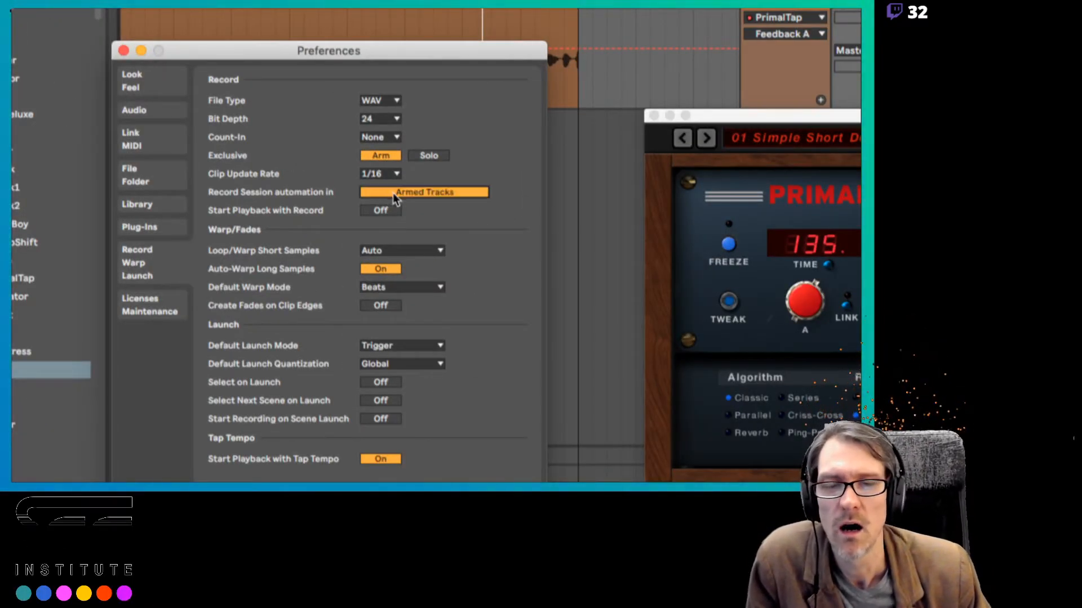
left_click(386, 192)
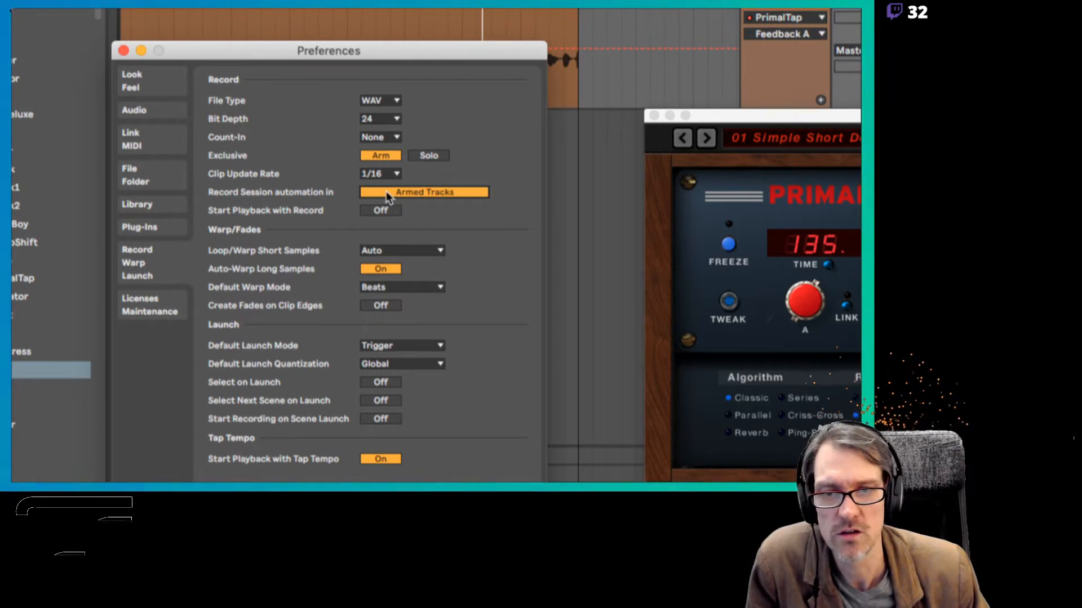
left_click(386, 192)
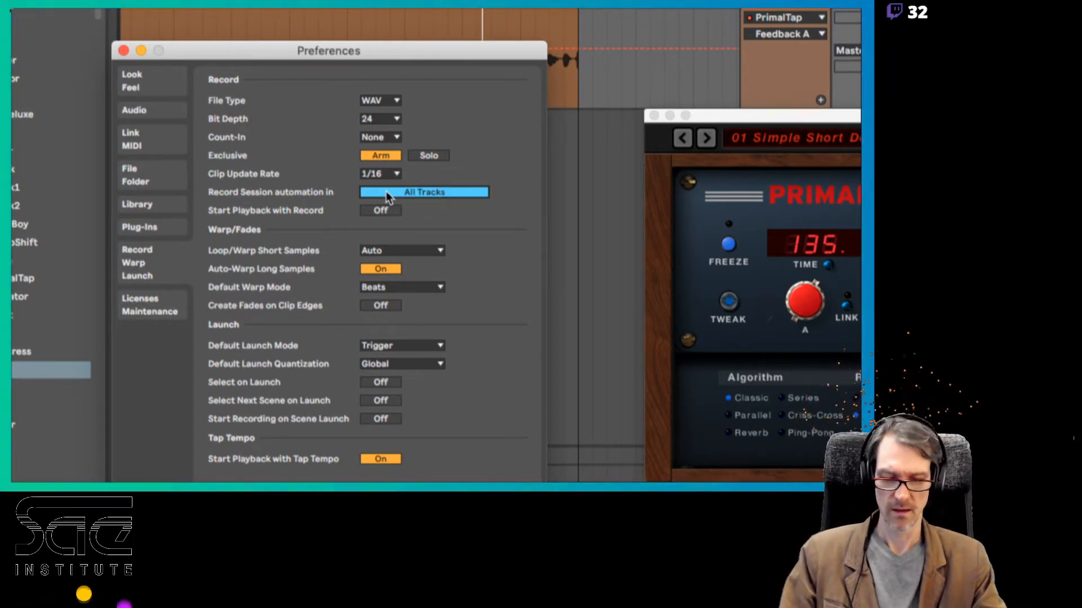
left_click(387, 191)
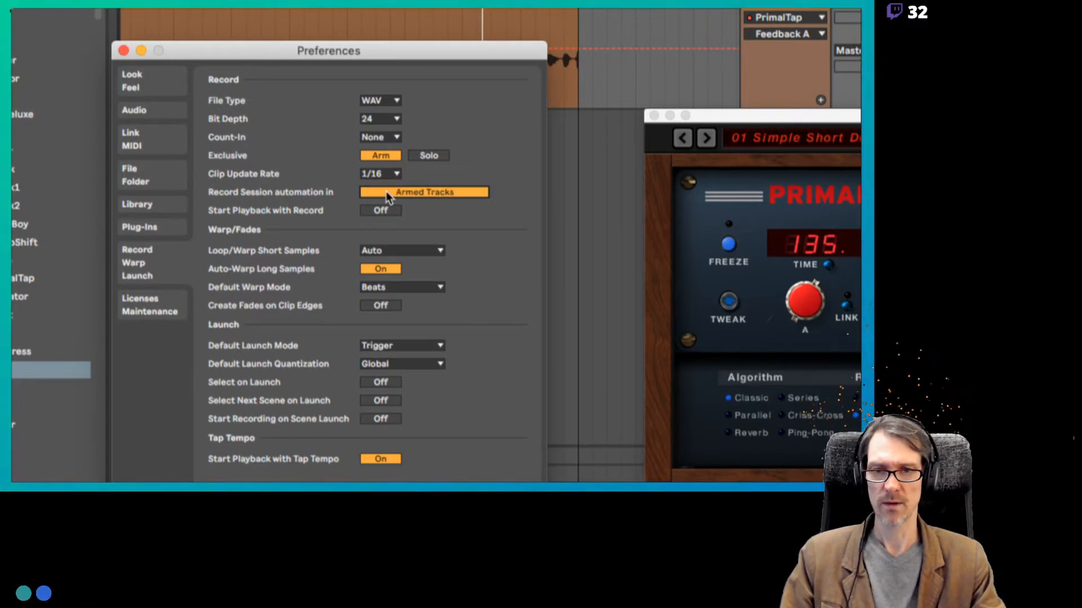
left_click(386, 192)
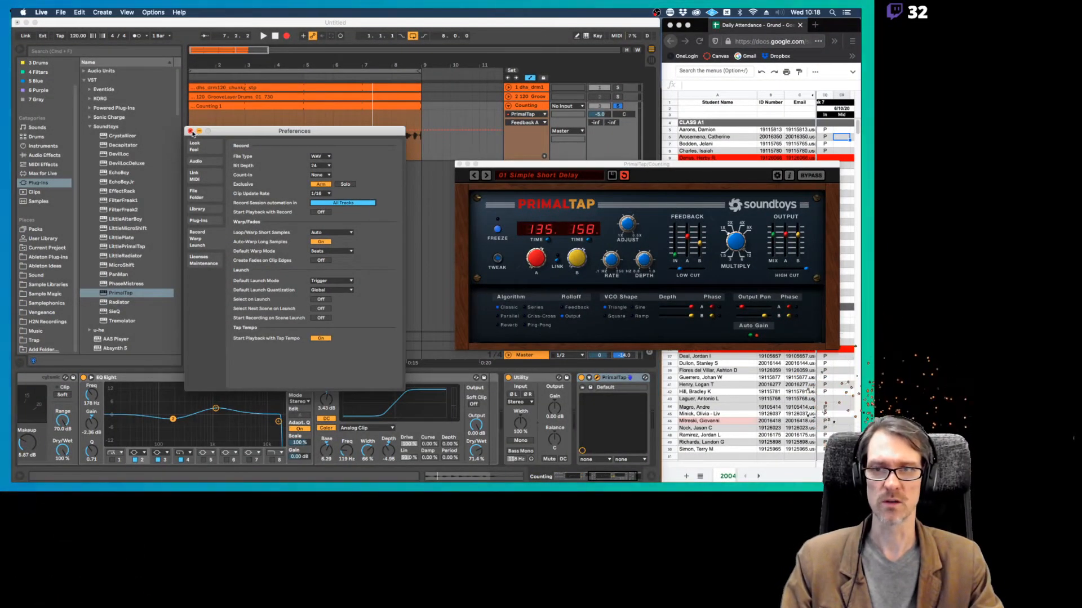
Close Preferences and move the PrimalTap window beneath the Counting track
left_click(311, 37)
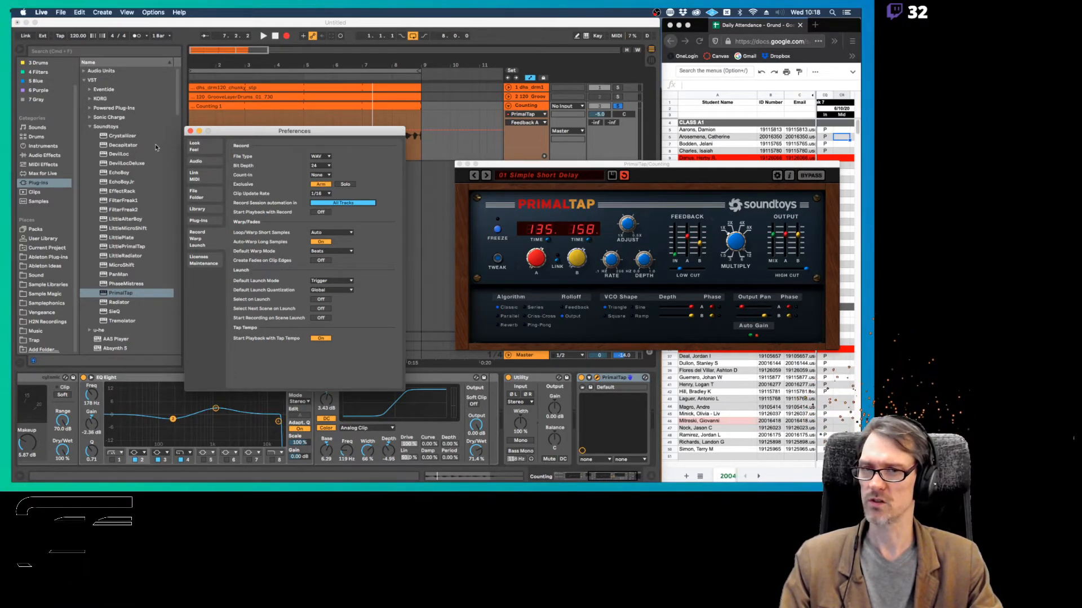
left_click(190, 131)
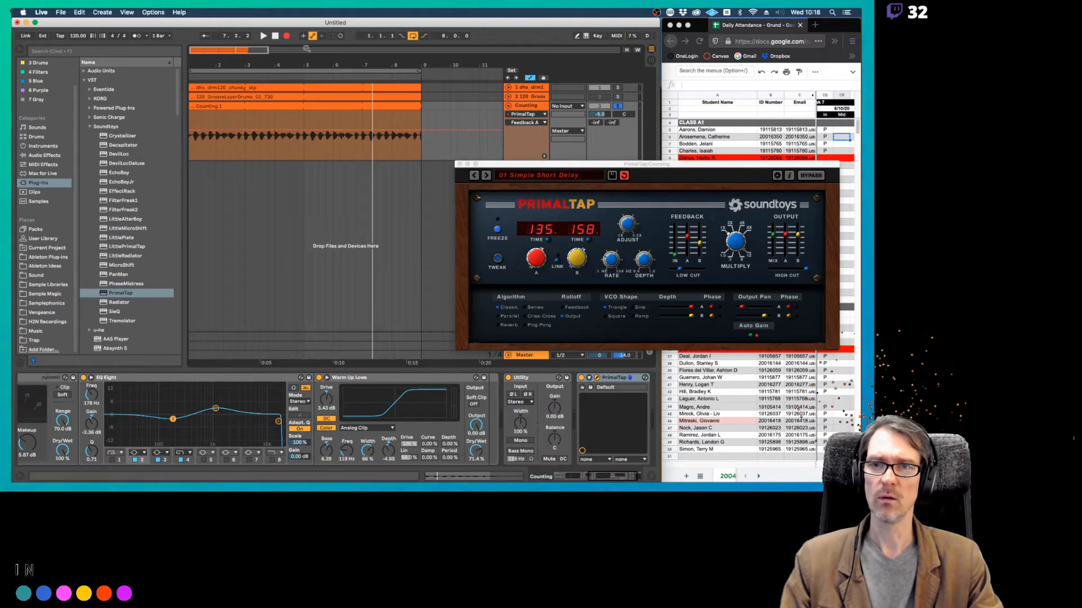
left_click_drag(493, 165, 218, 178)
Run short playback passes from the start while adjusting PrimalTap's Feedback A level
key("space")
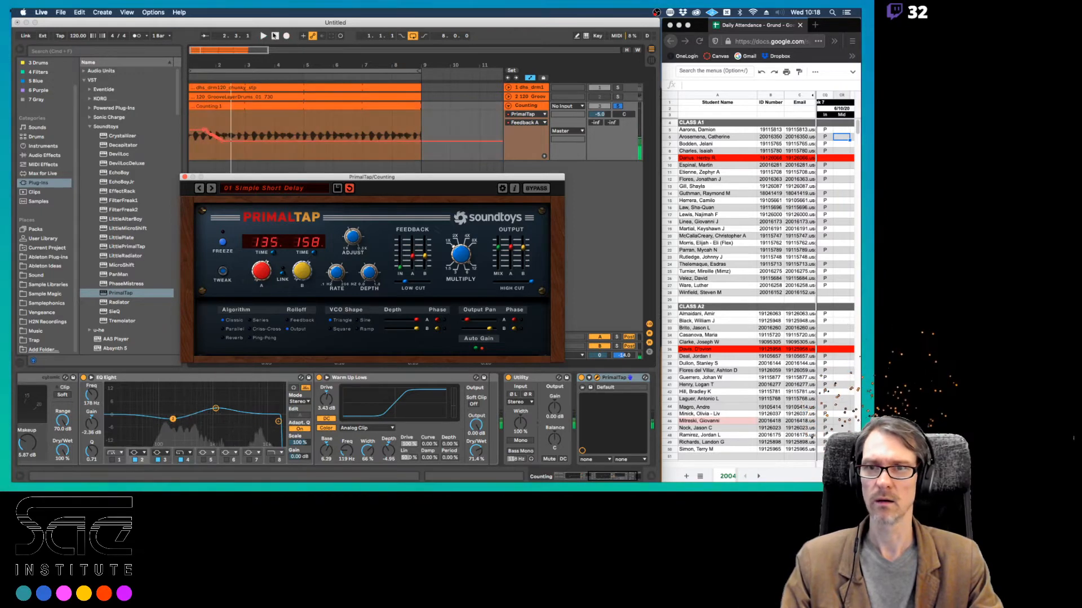
key("space")
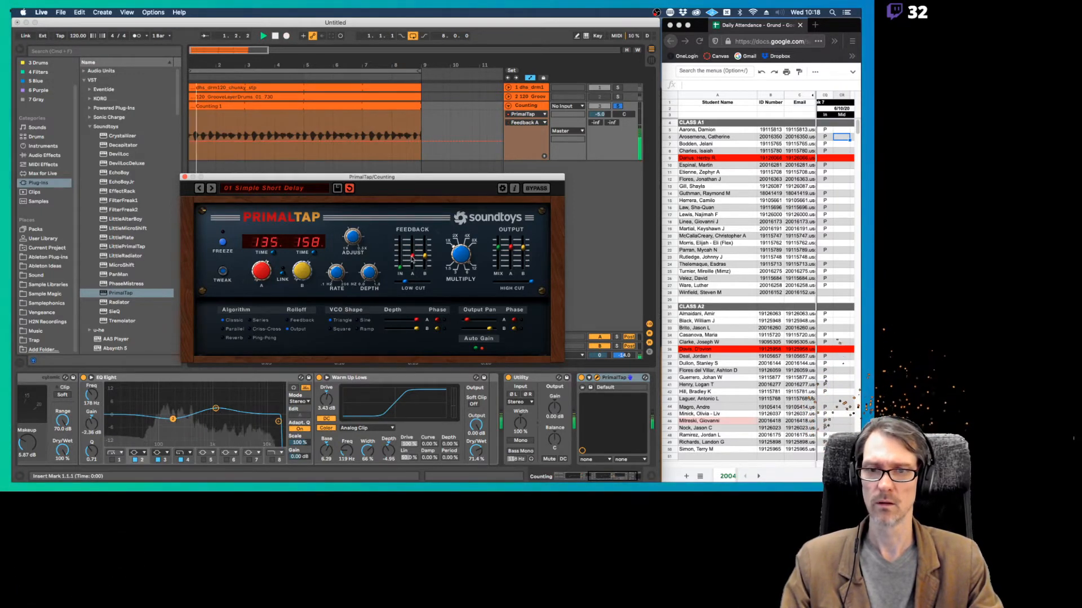
left_click_drag(413, 257, 412, 249)
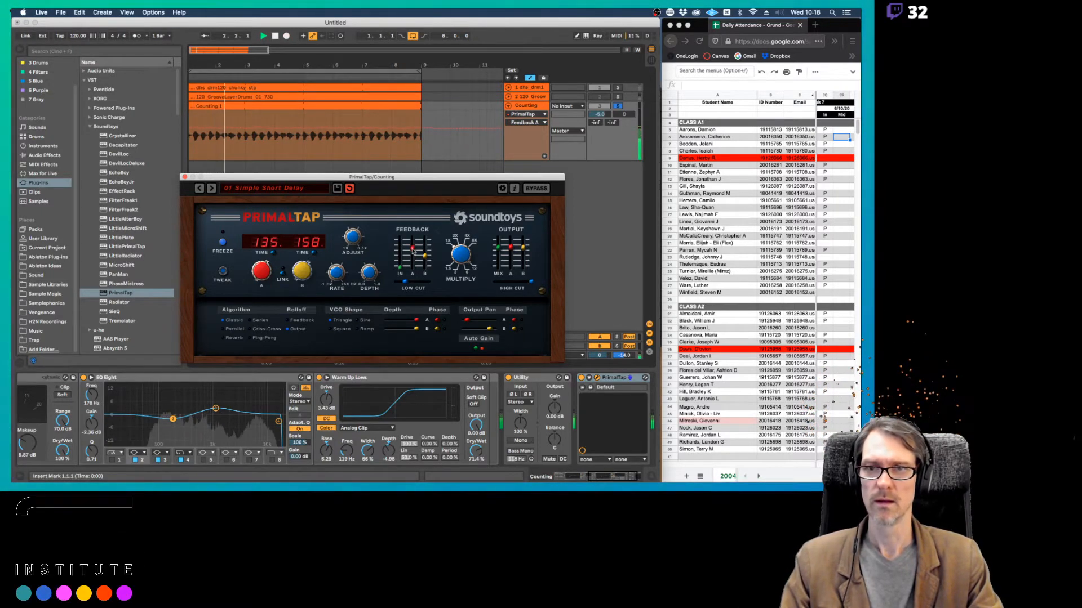
key("space")
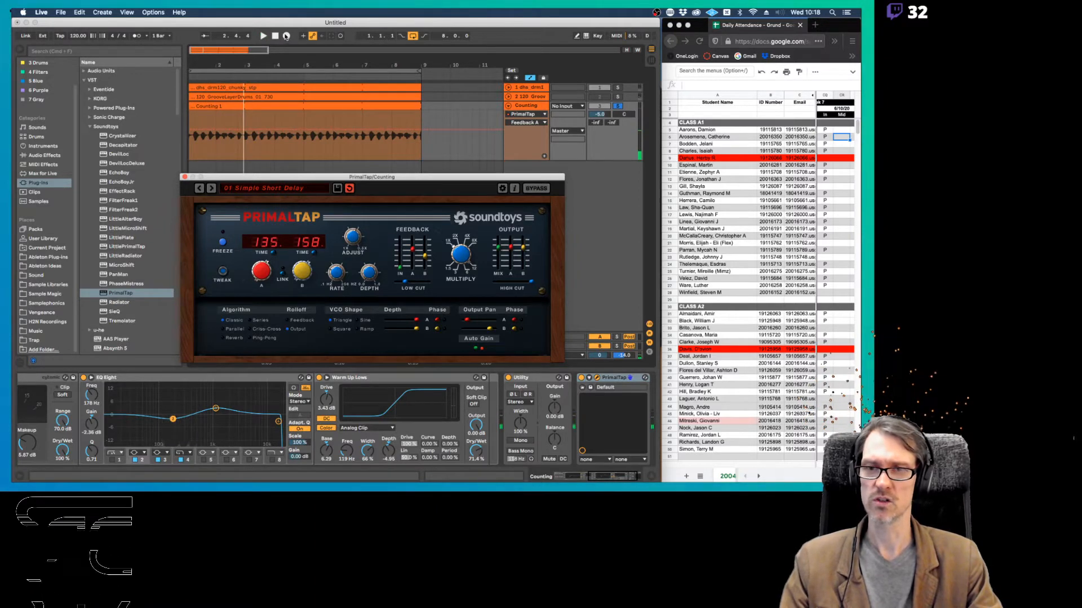
Enable arrangement recording and record PrimalTap's Feedback A and Feedback B movements over the Counting clip
left_click(287, 35)
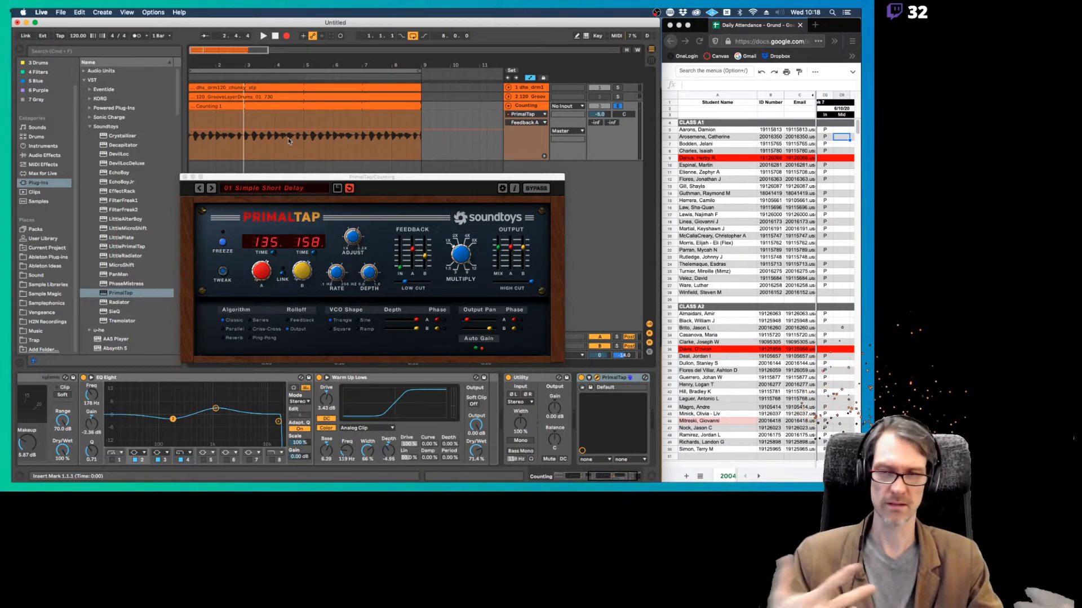
key("space")
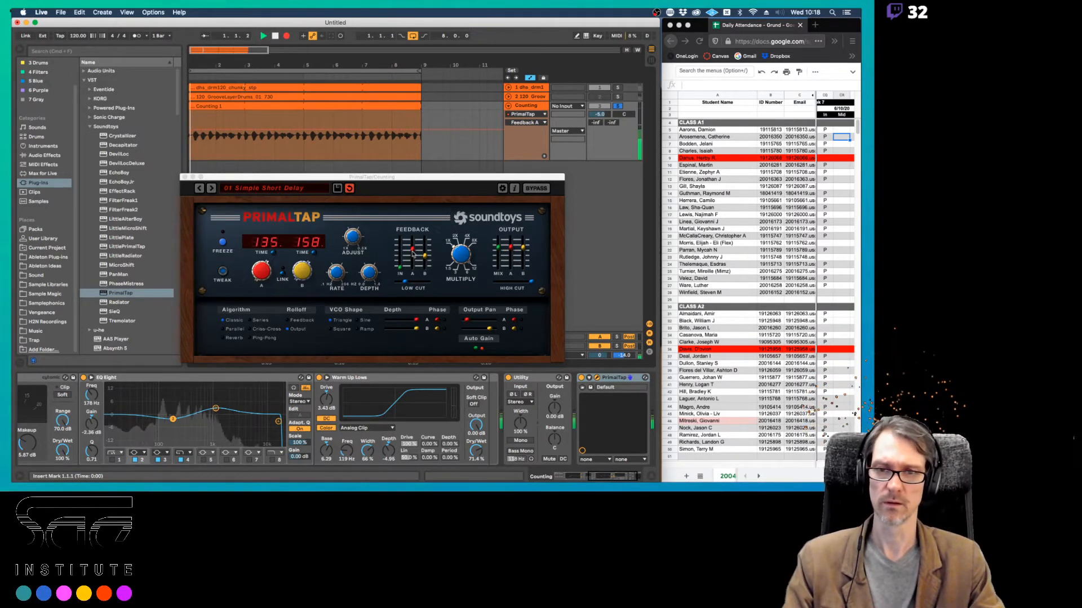
left_click(413, 249)
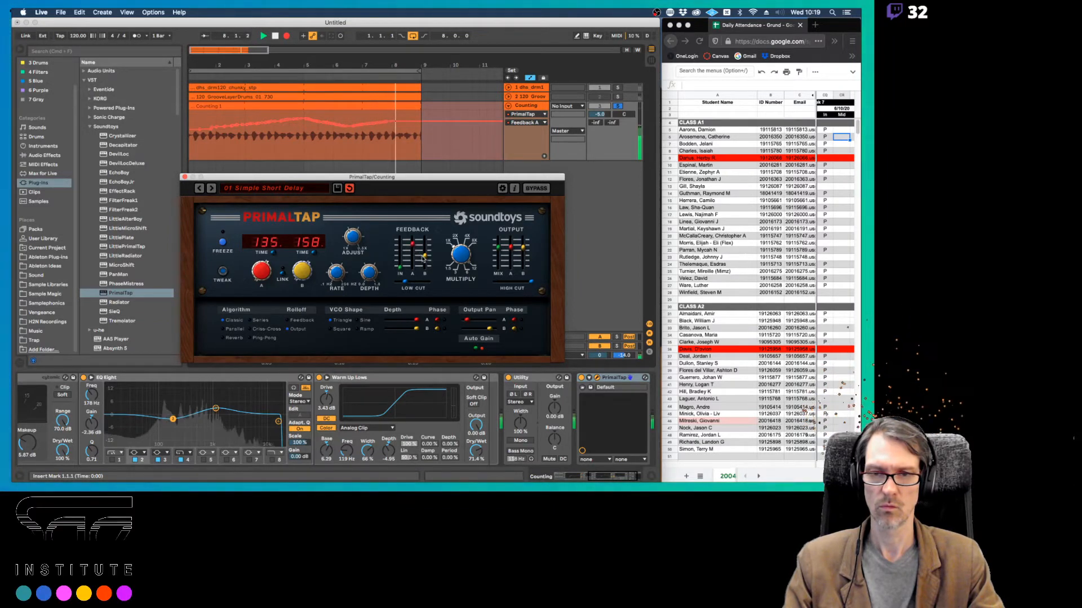
mouse_move(423, 258)
left_mouse_down()
mouse_move(412, 250)
mouse_move(424, 255)
left_mouse_up()
key("space")
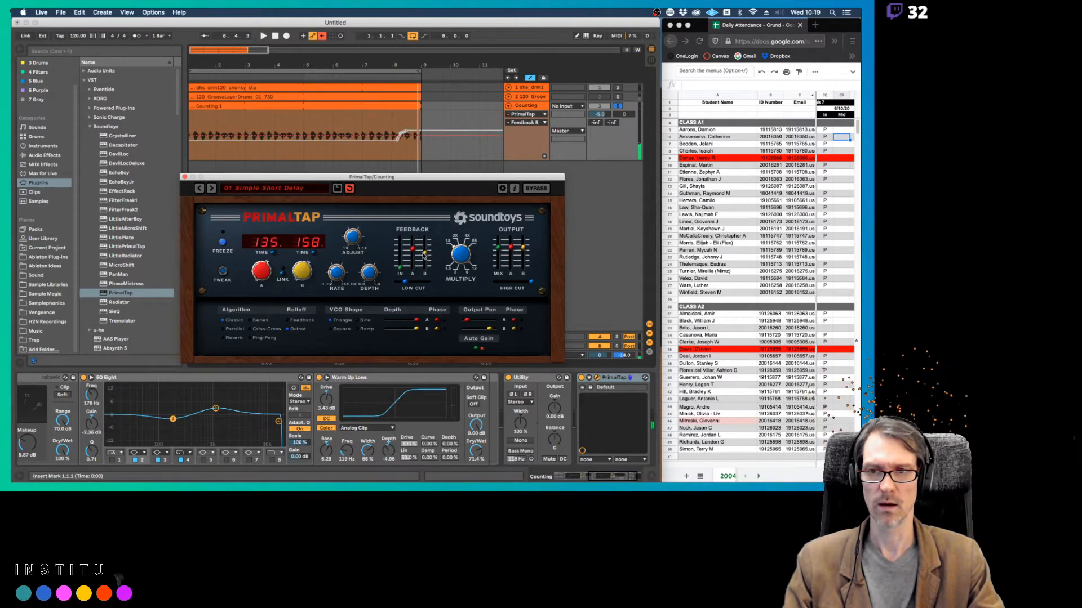
Re-enable the overridden Feedback B and Feedback A automation and play the arrangement briefly
left_click(322, 37)
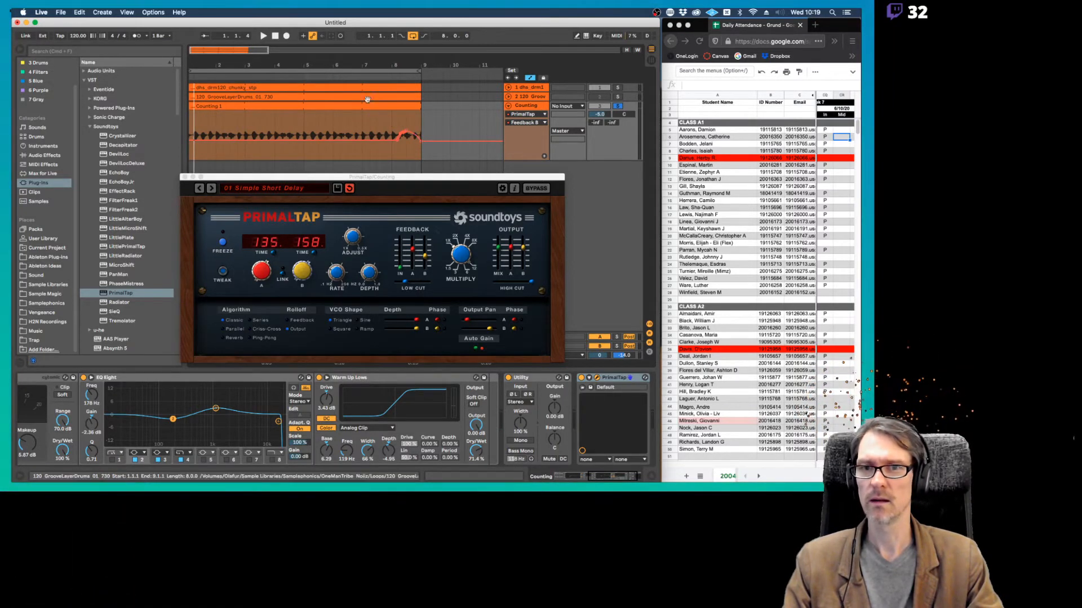
left_click(410, 241)
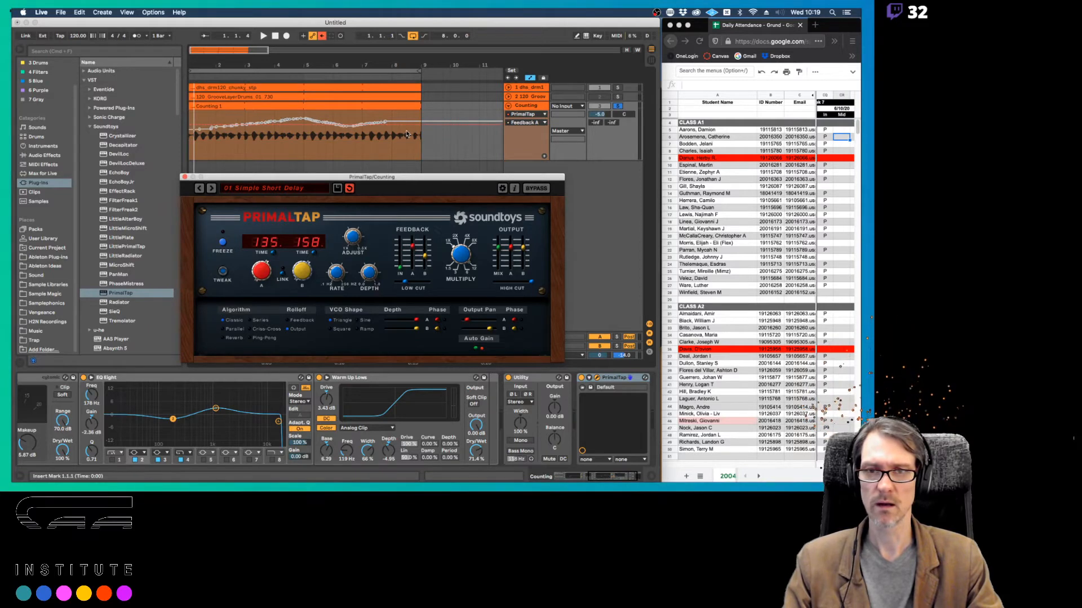
left_click(322, 36)
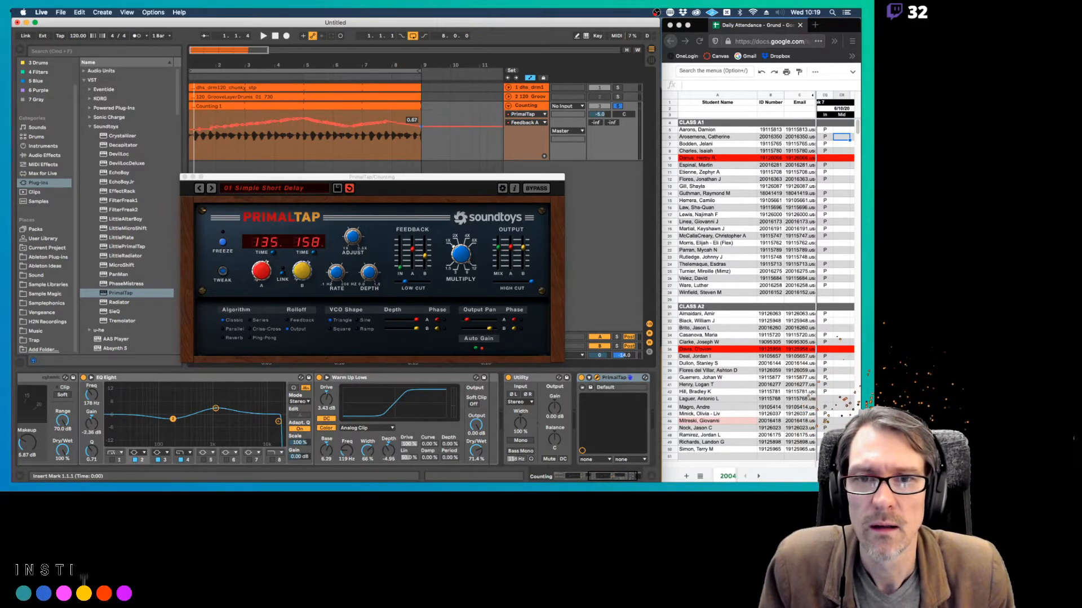
left_click_drag(418, 122, 420, 132)
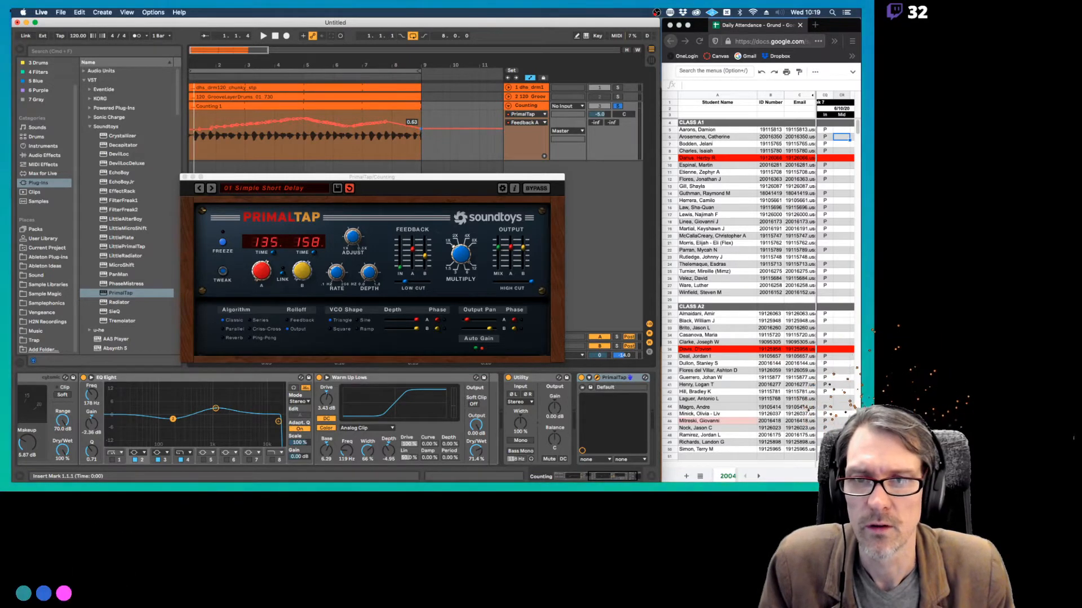
key("space")
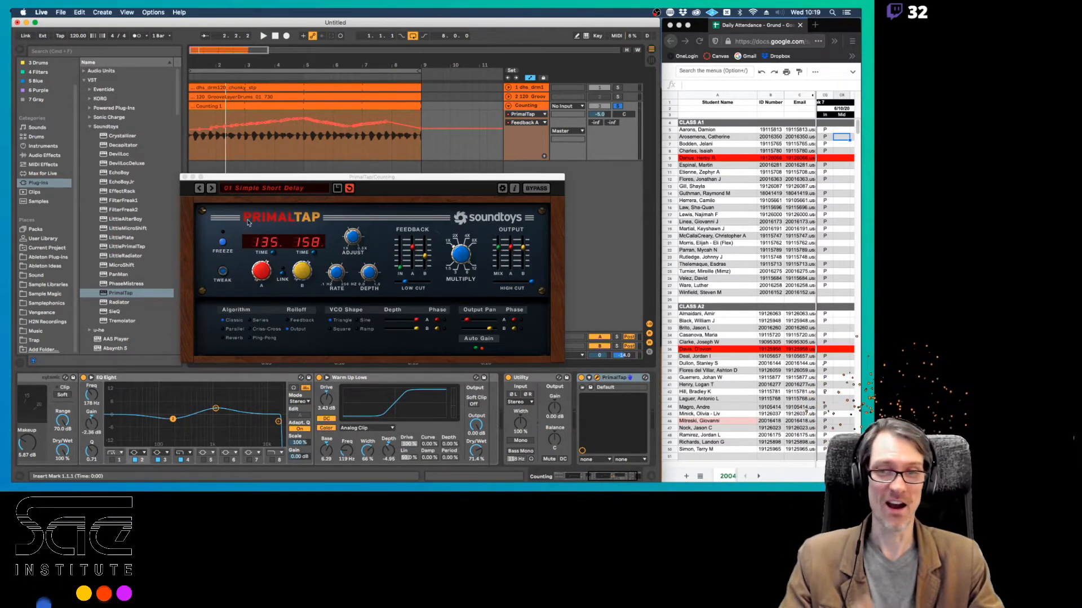
Close the PrimalTap window and delete the Feedback A automation on the Counting track from 1.2.1 to 9.2.1
left_click_drag(275, 179, 260, 184)
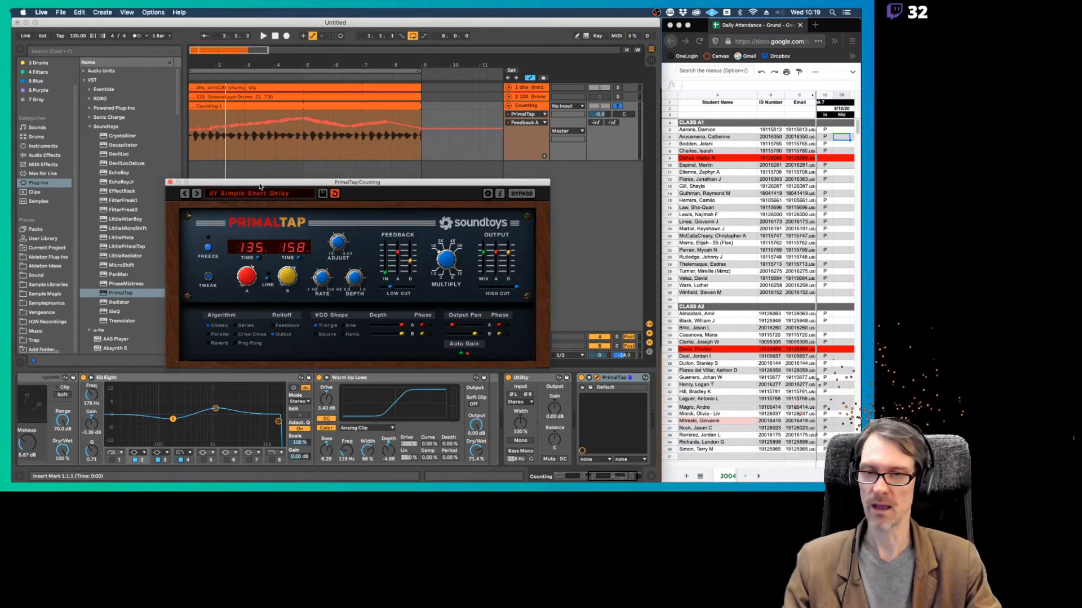
left_click_drag(260, 186, 276, 178)
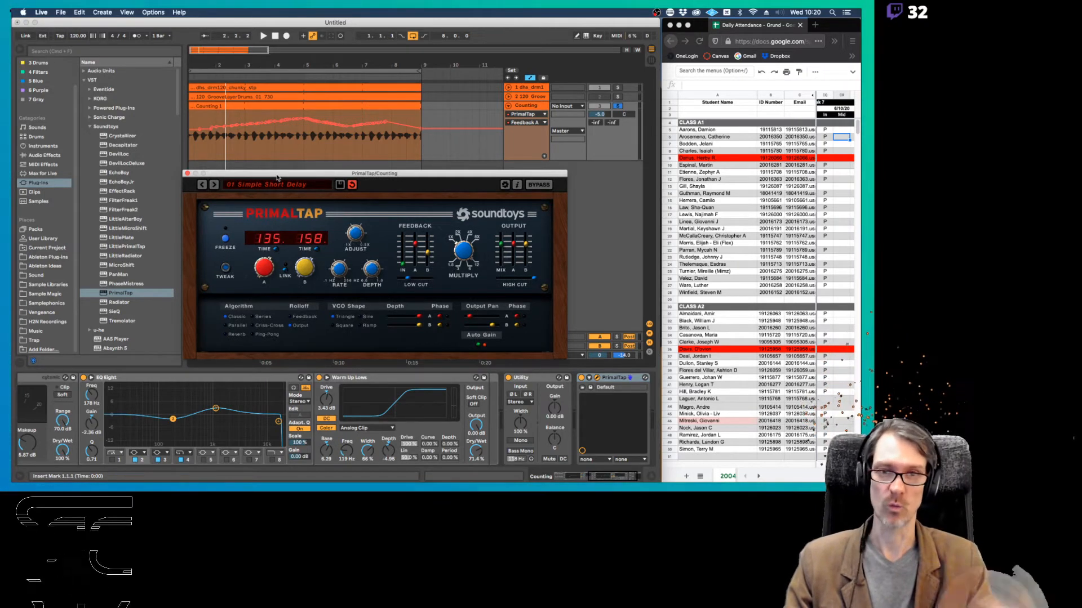
left_click(188, 174)
left_click_drag(195, 141, 428, 134)
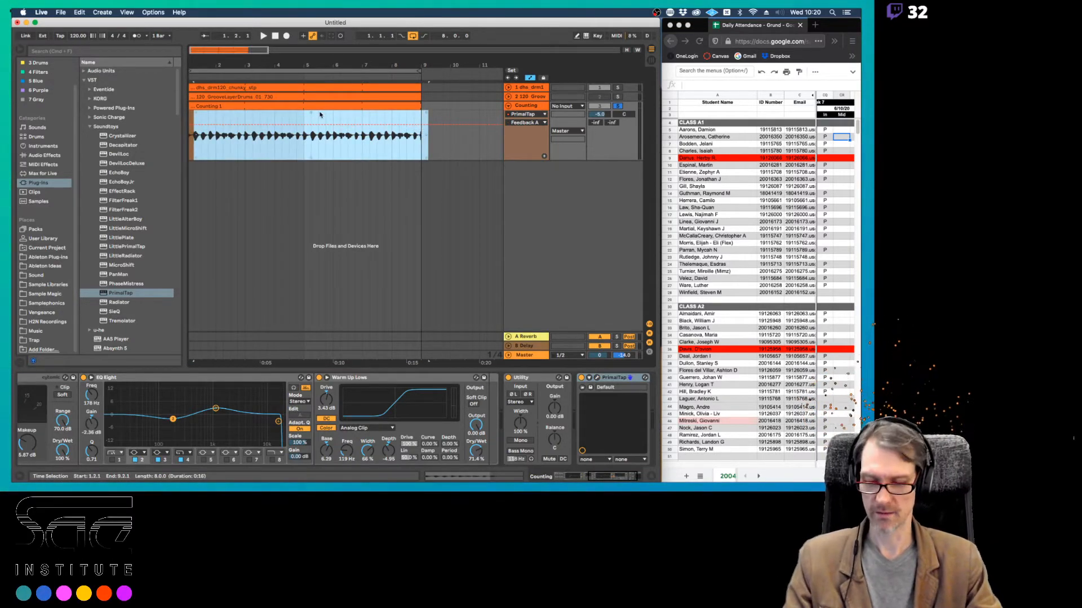
Display PrimalTap's Delay Adjust automation, and select and delete everything in the arrangement
left_click(527, 122)
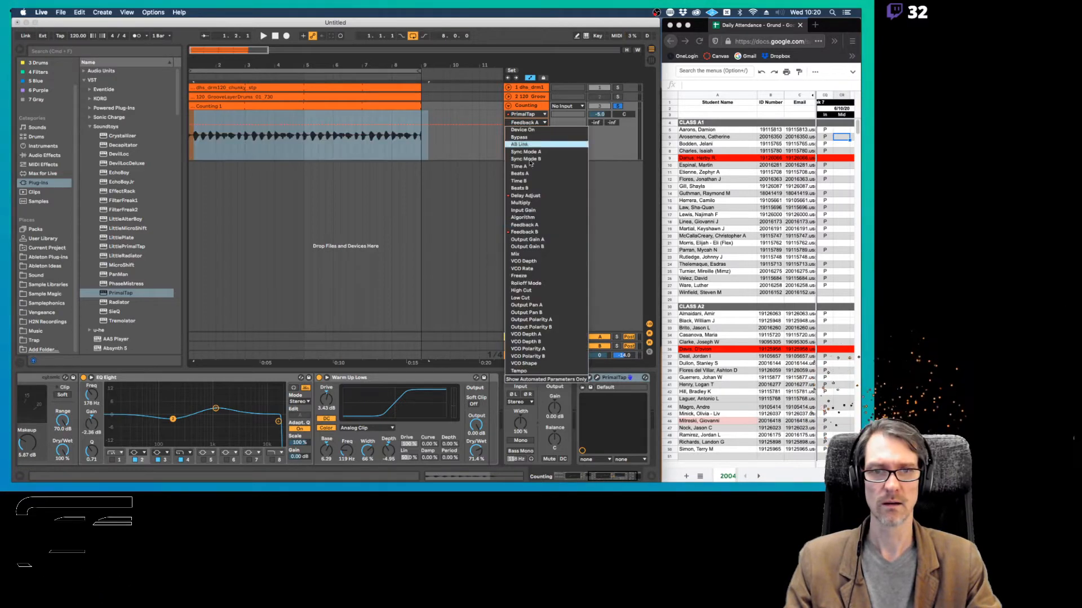
left_click(526, 196)
left_click(319, 139)
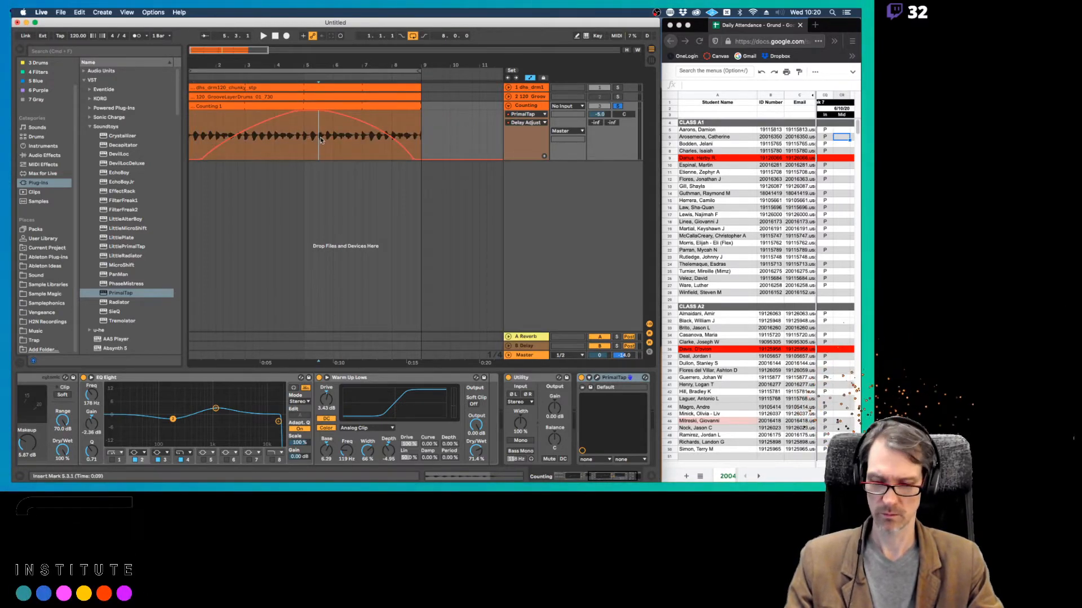
key("super+a")
Examine PrimalTap's parameter list on the Counting track for remaining automation
left_click(528, 122)
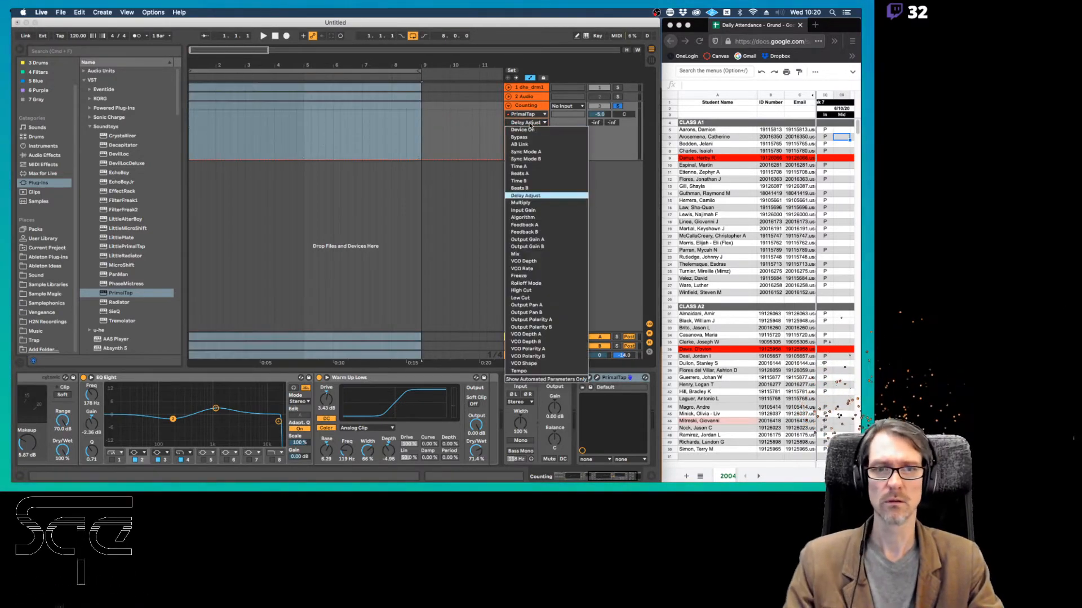
left_click(528, 123)
left_click(527, 122)
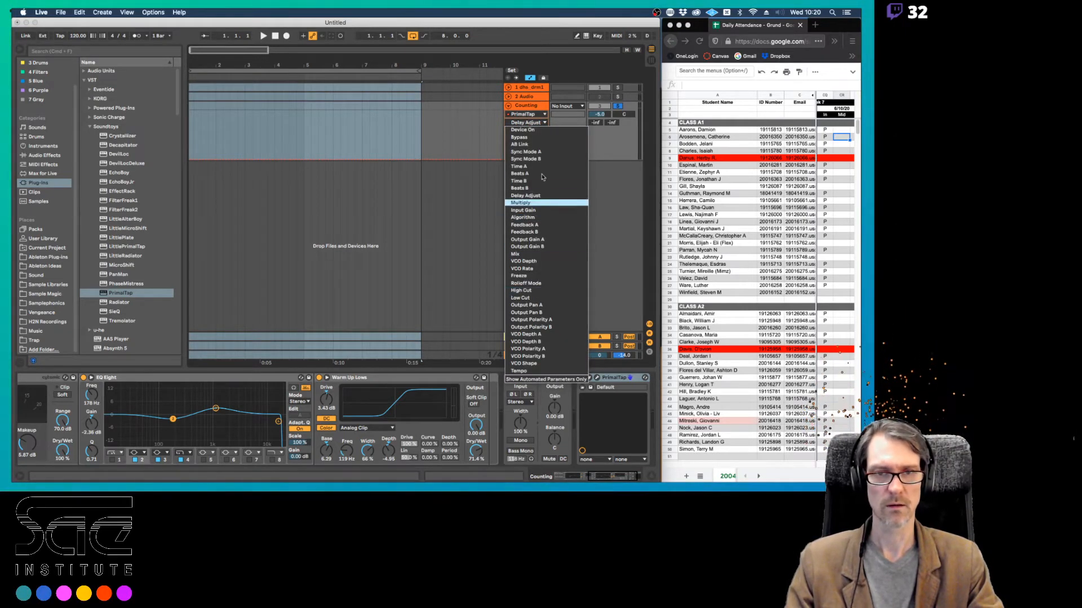
left_click(479, 147)
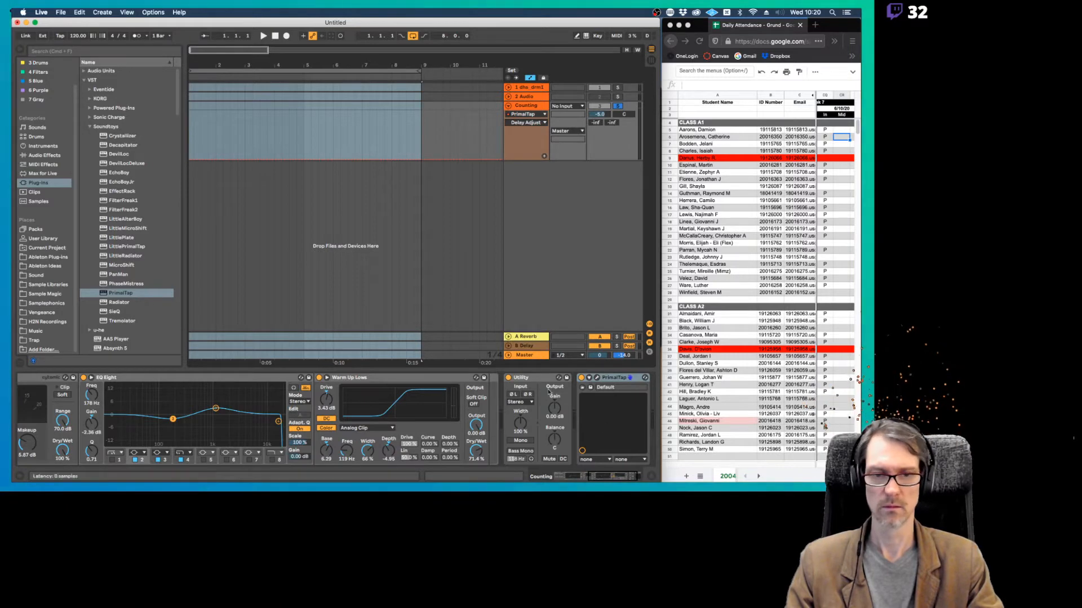
Reopen PrimalTap and check the Counting track's device list and its Feedback B and Delay Adjust automation lanes
left_click(597, 378)
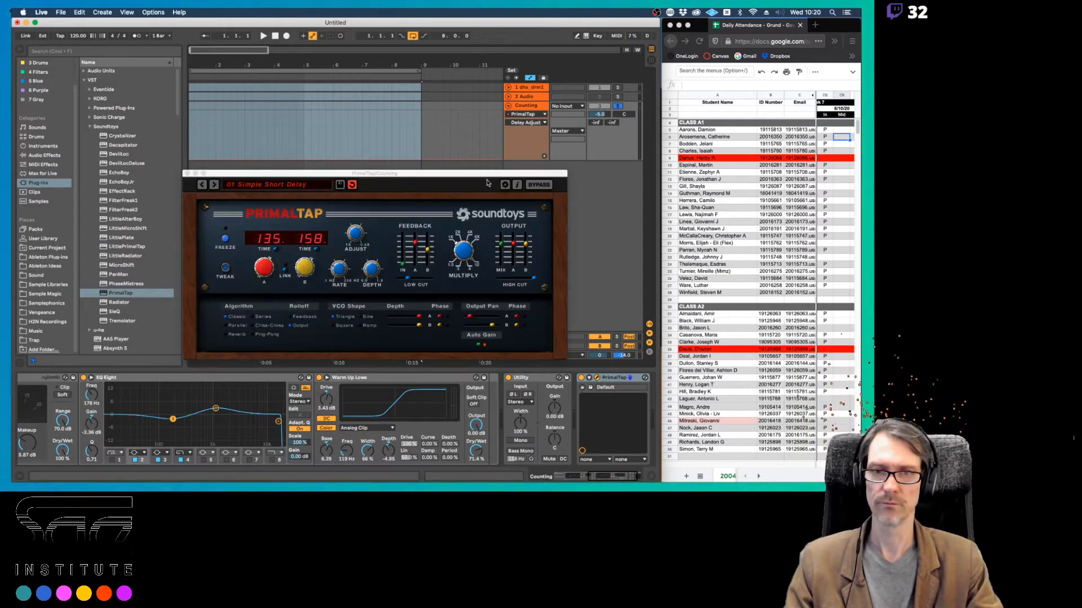
left_click(523, 114)
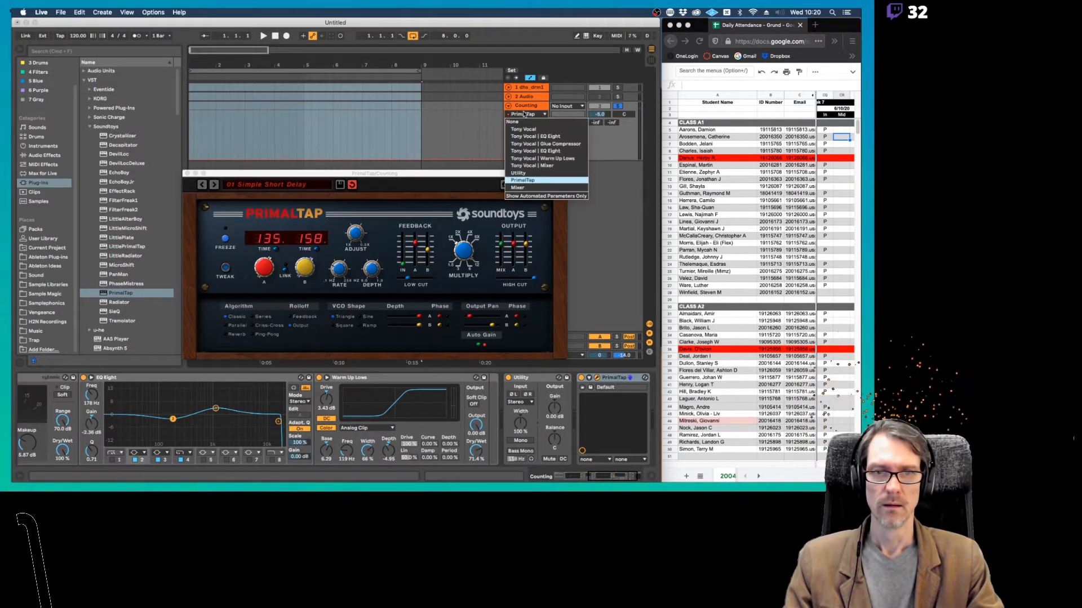
left_click(524, 114)
left_click(523, 114)
left_click(523, 115)
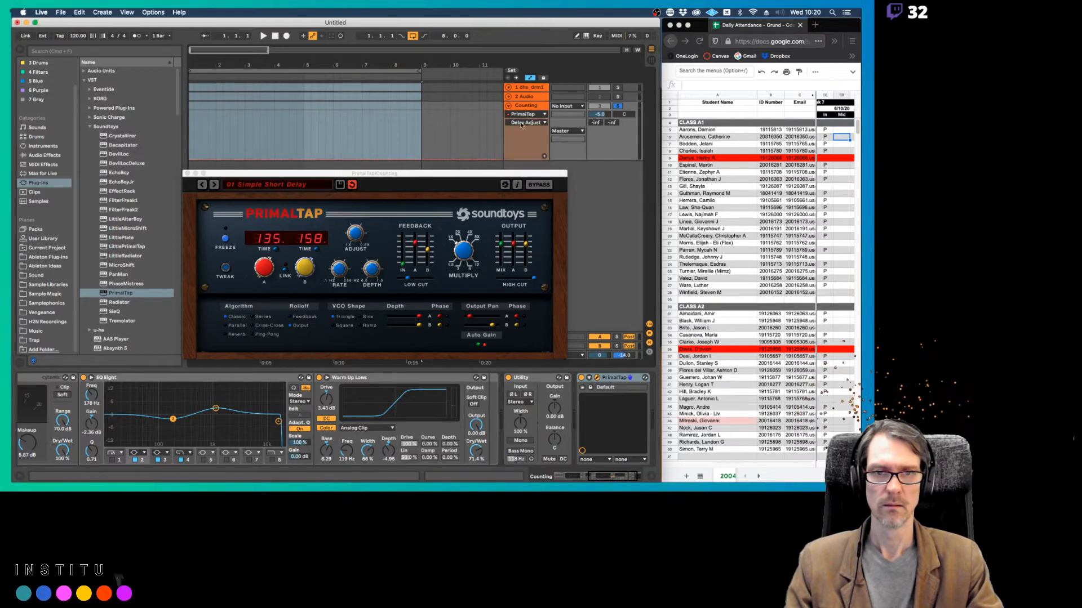
left_click(427, 250)
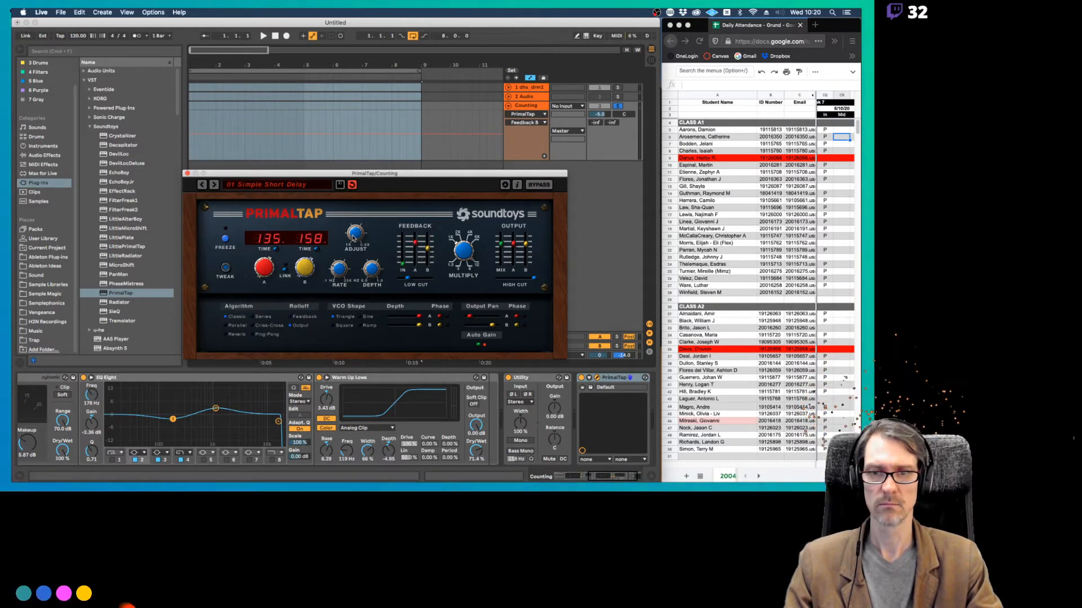
left_click(353, 237)
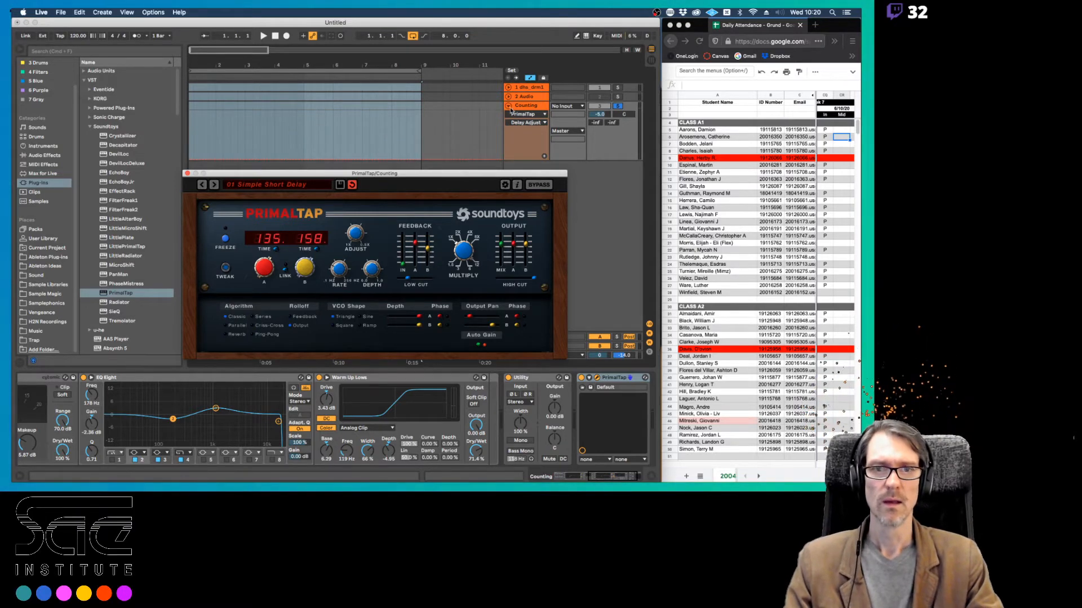
Hide the automation lanes and undo the deletion of the arrangement's clips
key("a")
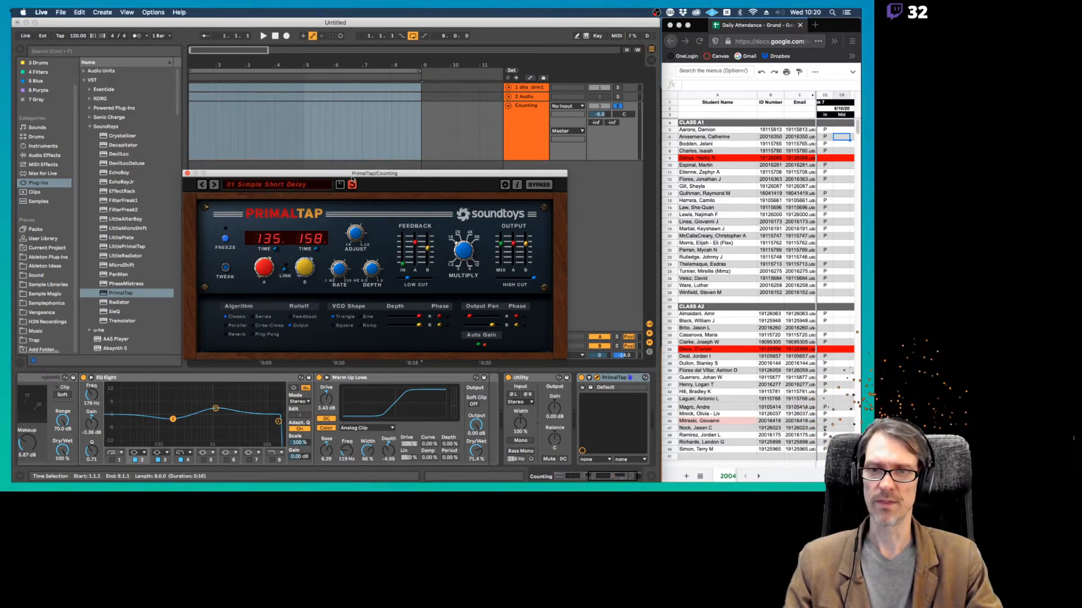
key("super+z")
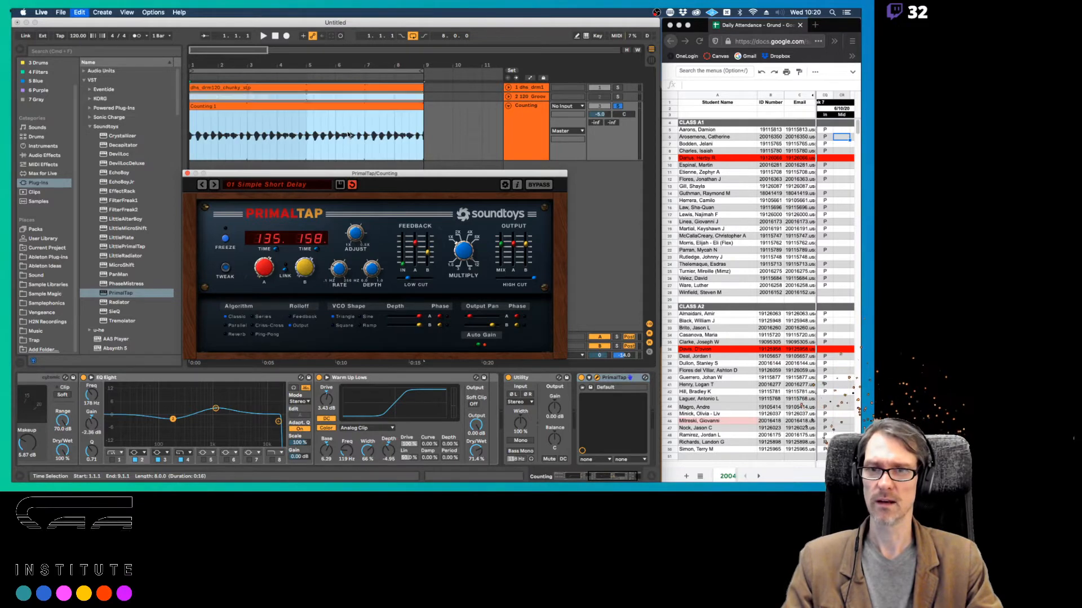
Show the Counting track's automation and delete its PrimalTap Delay Adjust curve from bar 1 to just past bar 9
left_click(356, 109)
left_click(437, 128)
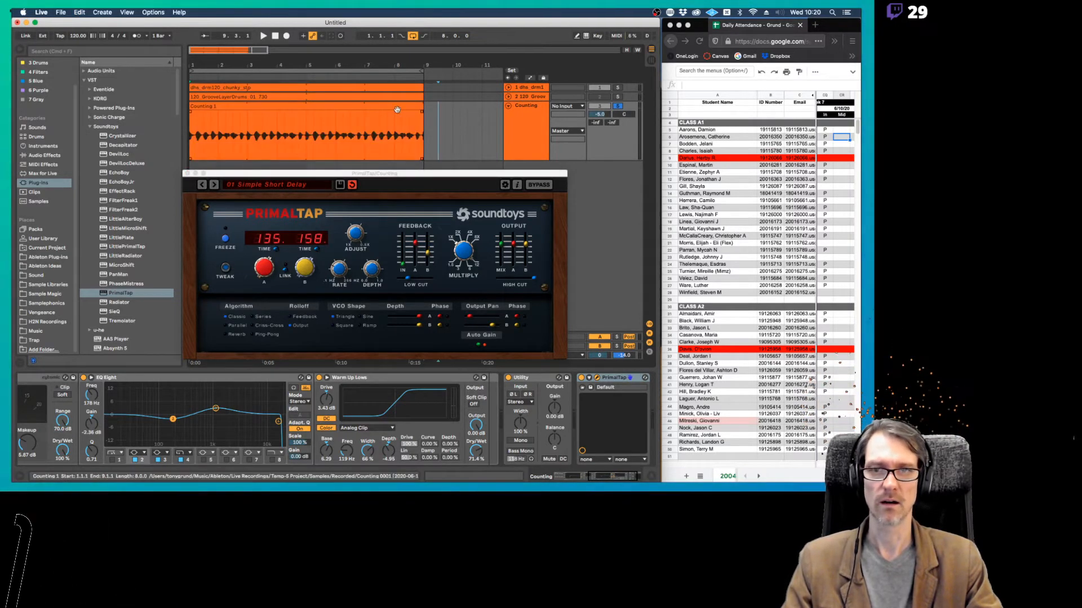
left_click(396, 107)
key("a")
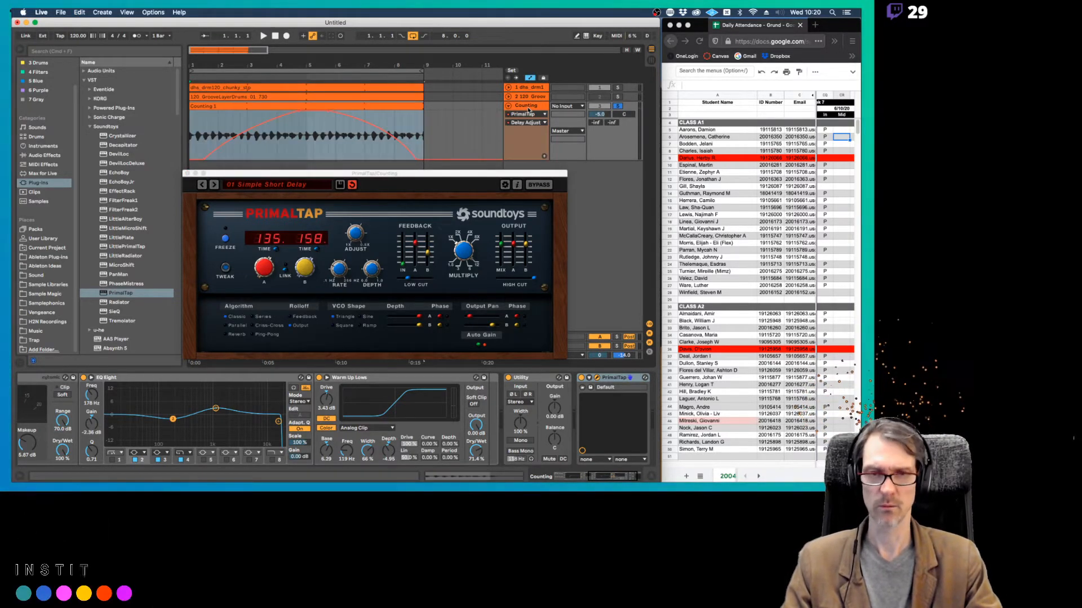
left_click(518, 124)
left_click(413, 133)
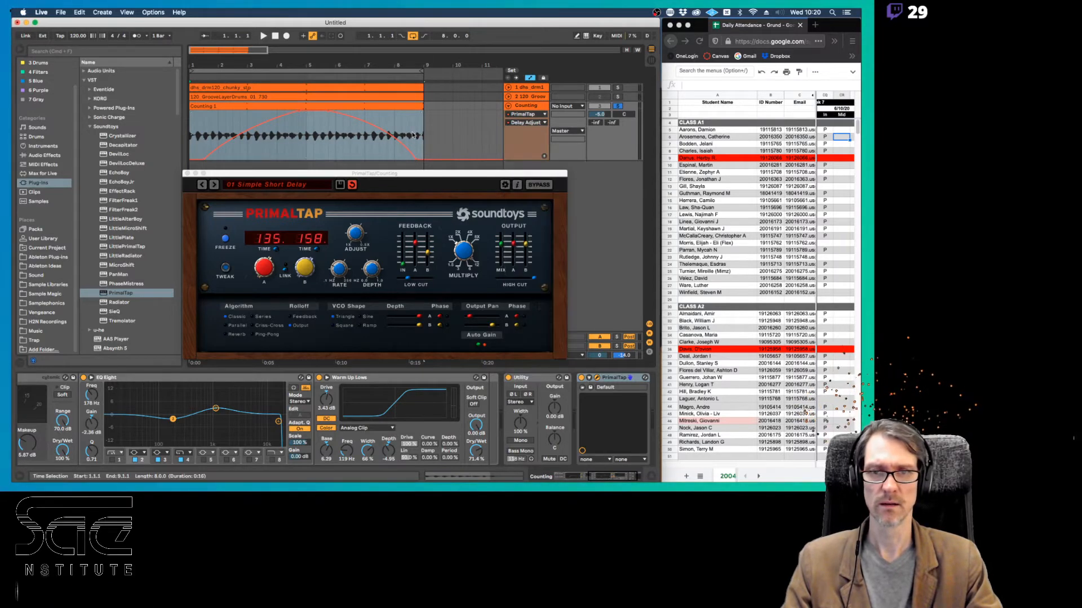
double_click(413, 132)
left_click(395, 138)
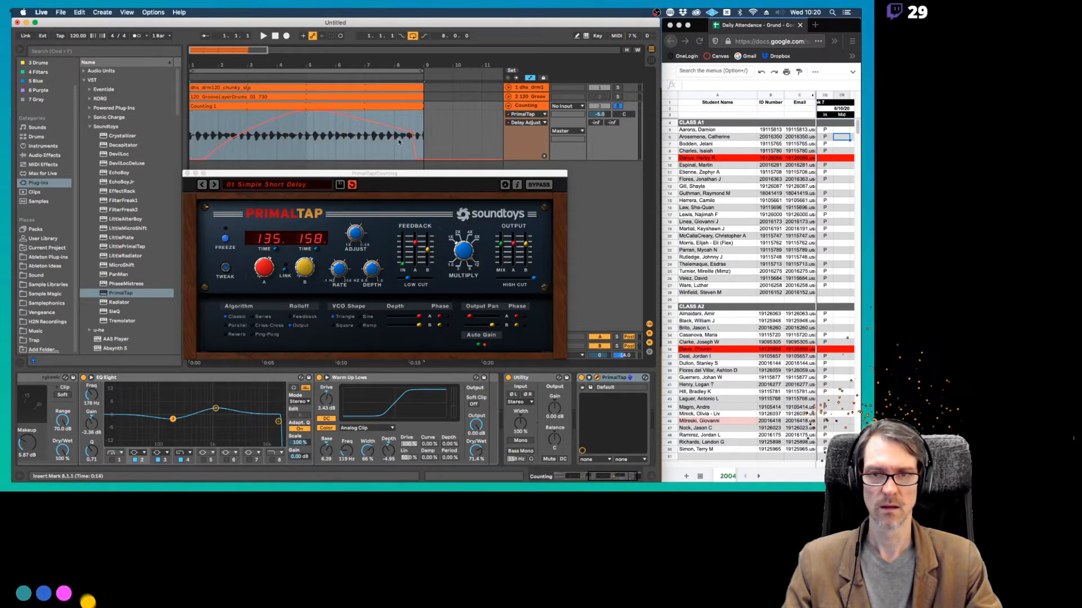
left_click_drag(438, 136, 191, 143)
key("Delete")
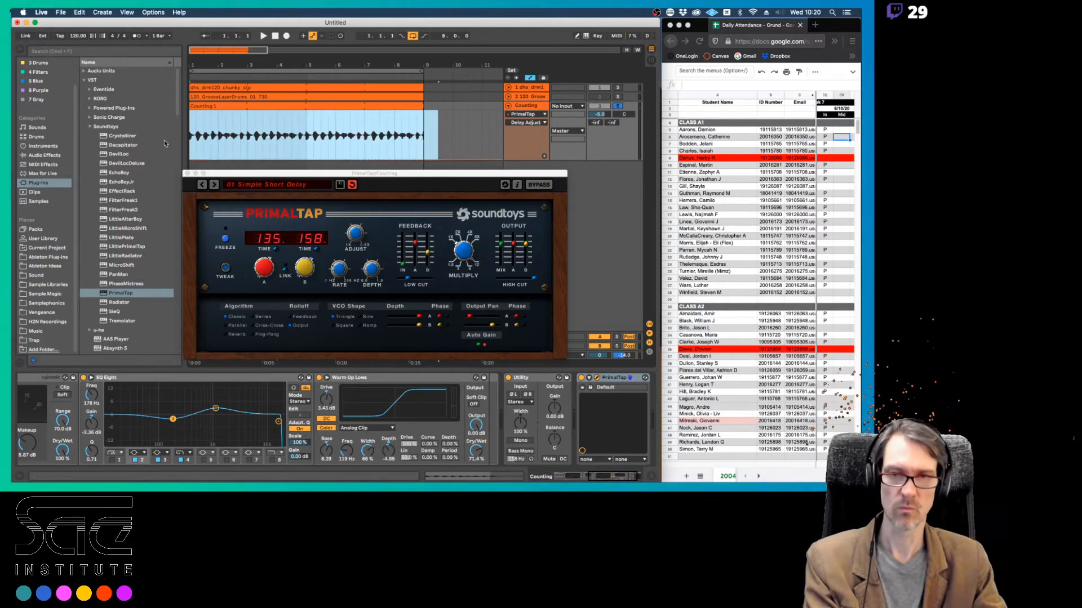
Check PrimalTap's Feedback B automation lane around the end of the Counting clip, and hide the automation lanes
left_click(530, 121)
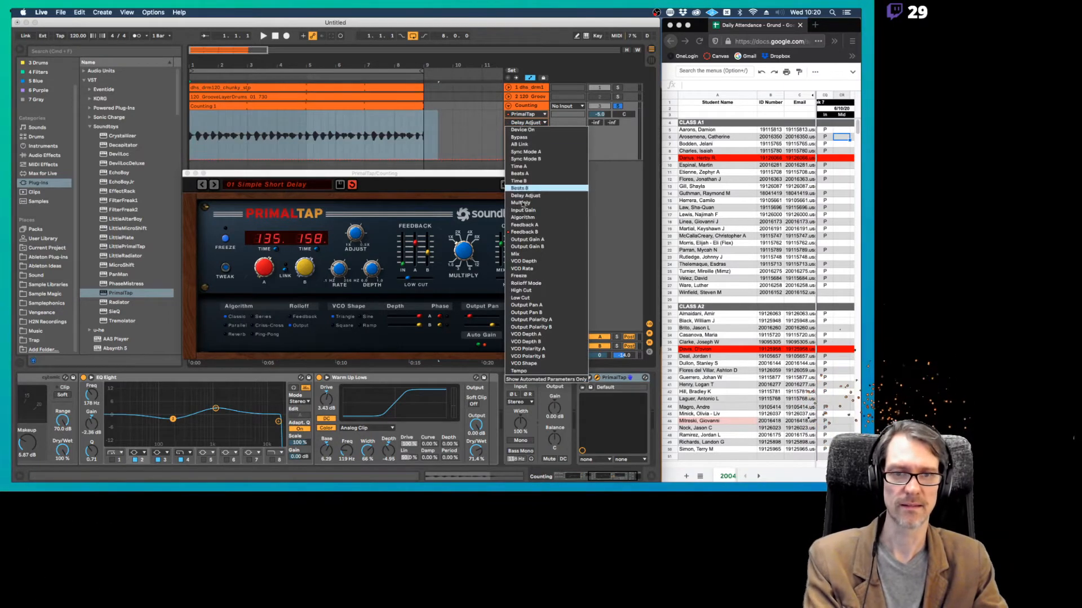
left_click(544, 231)
left_click(445, 133)
left_click_drag(441, 133, 382, 133)
left_click_drag(381, 133, 499, 128)
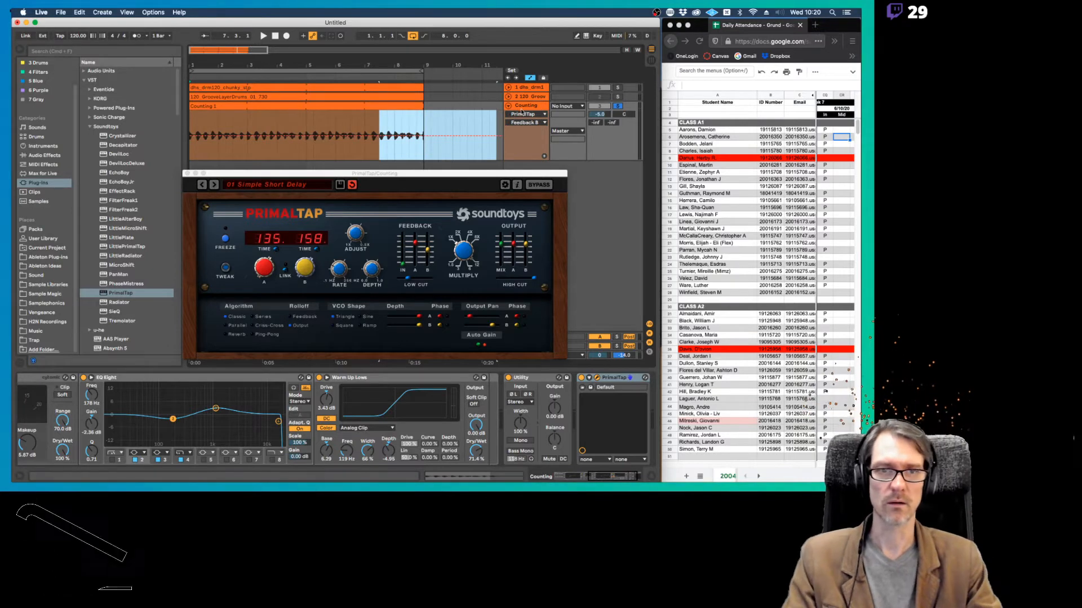
key("a")
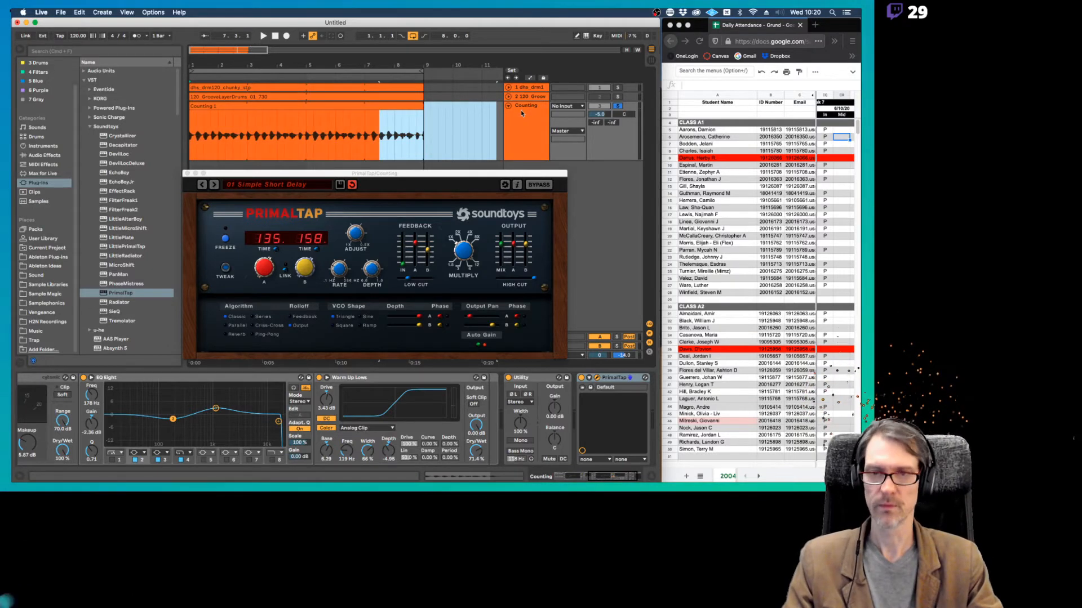
Show the Counting clip's sample details and envelopes, and move the PrimalTap window up clear of them
left_click(416, 106)
left_click(533, 107)
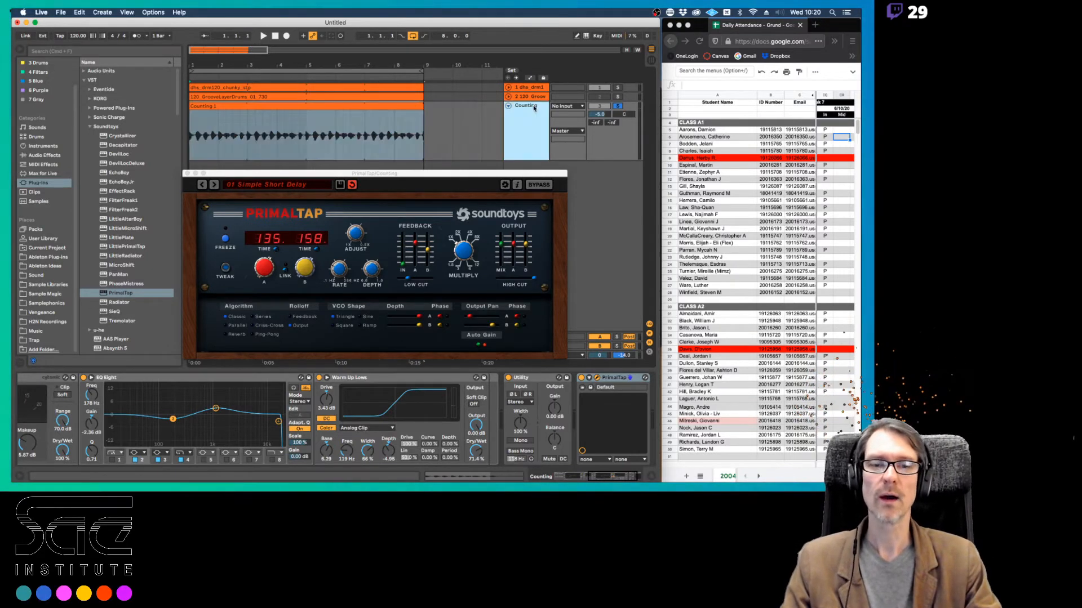
left_click(425, 113)
left_click_drag(323, 173, 329, 169)
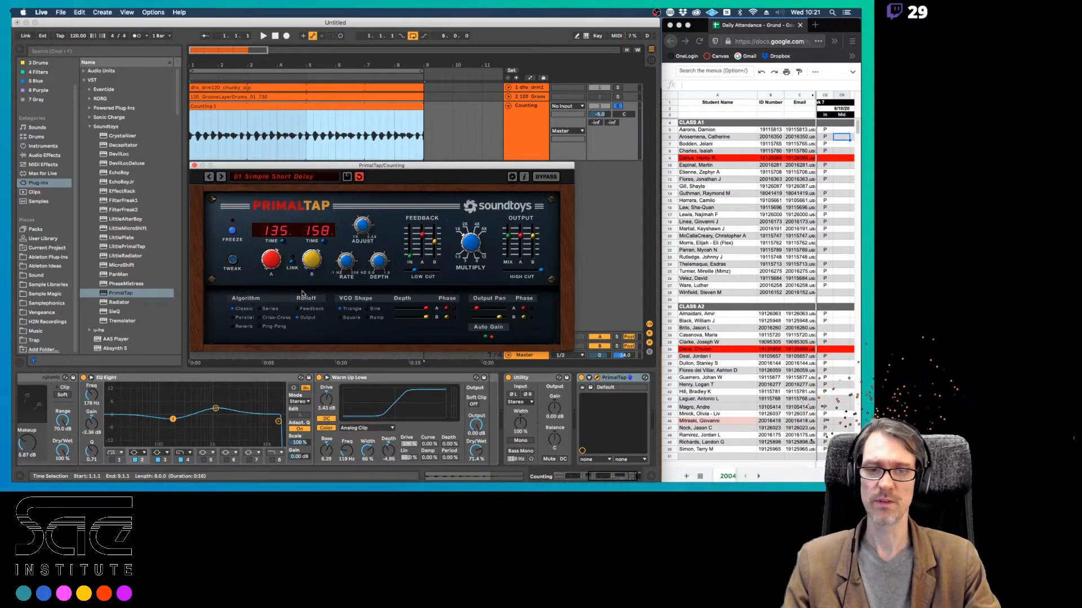
key("shift+Tab")
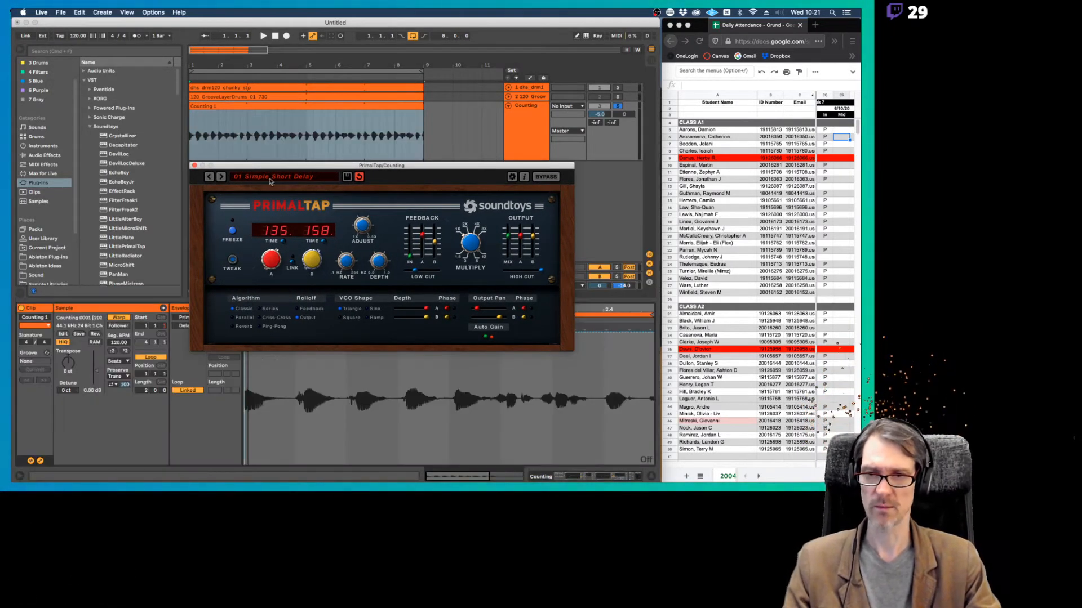
left_click_drag(267, 169, 274, 99)
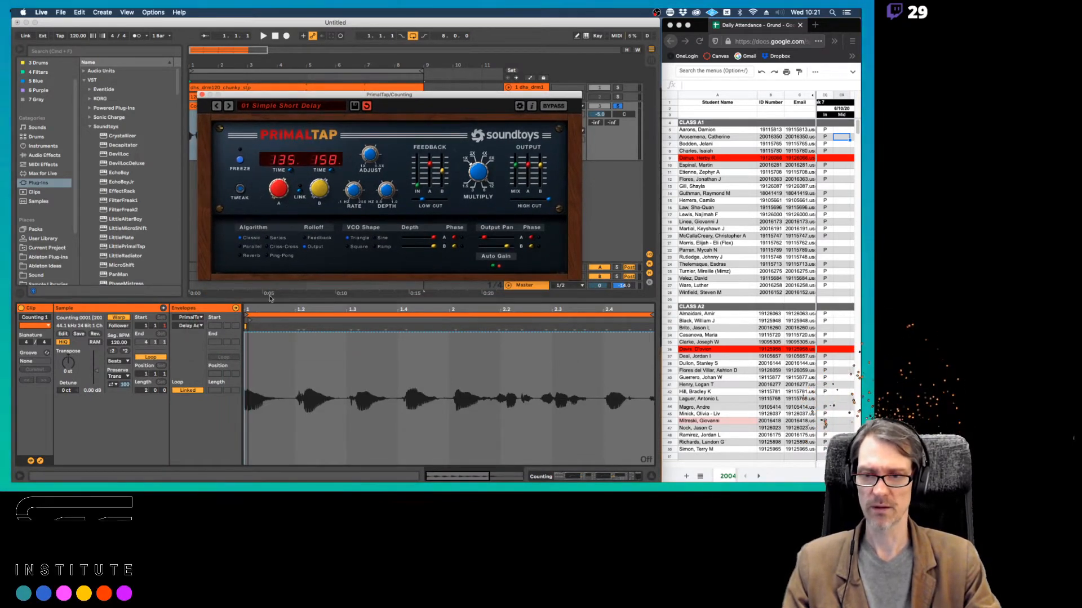
left_click(189, 309)
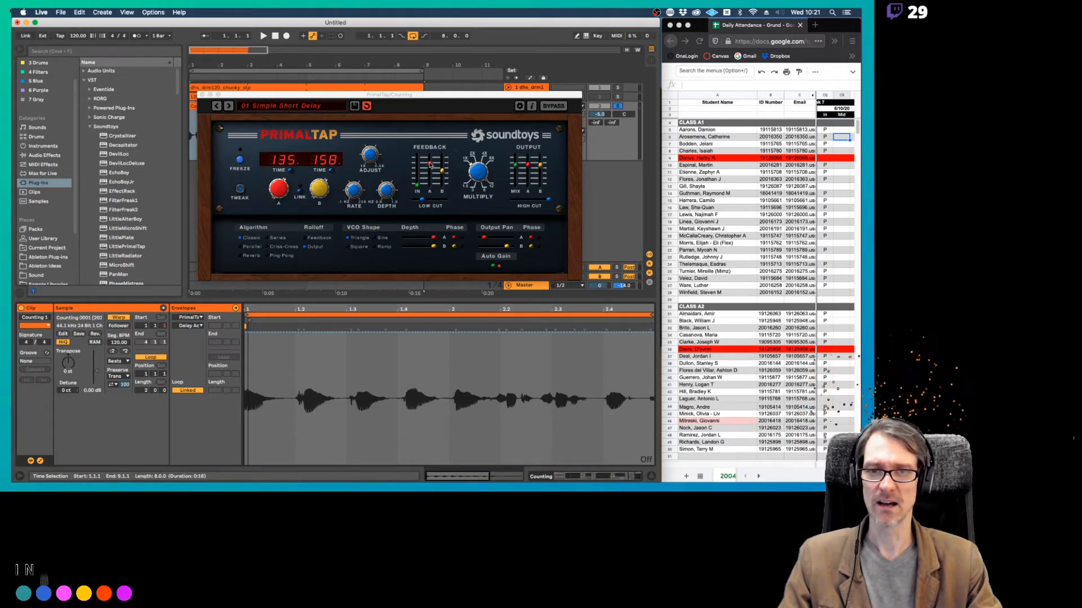
Display PrimalTap's Delay Adjust envelope in the Counting clip, select the section at beat 1.2, and lower the envelope to 0%
left_click(430, 165)
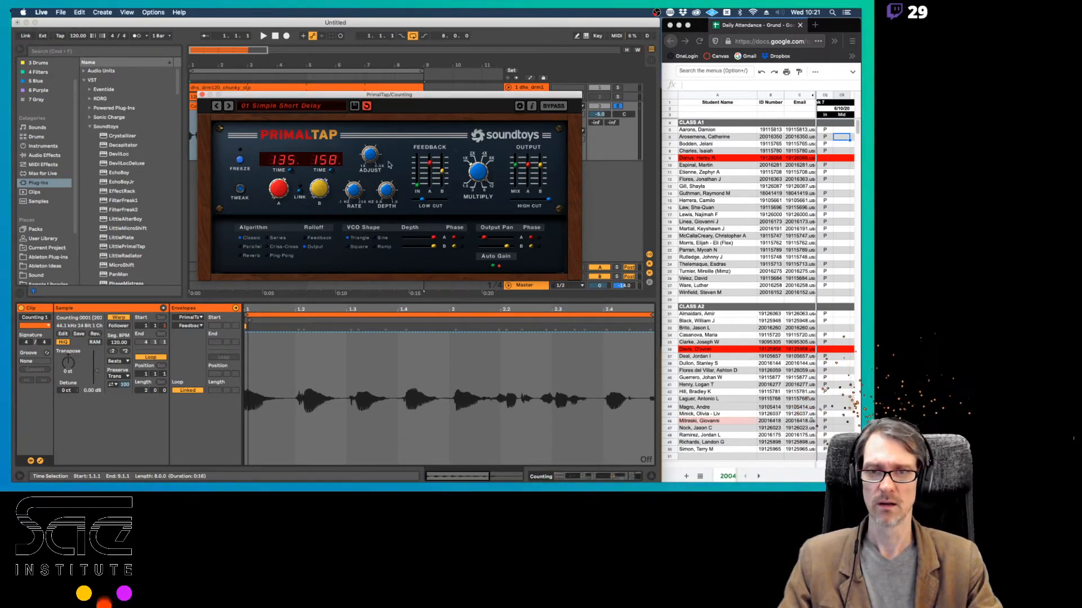
left_click(370, 155)
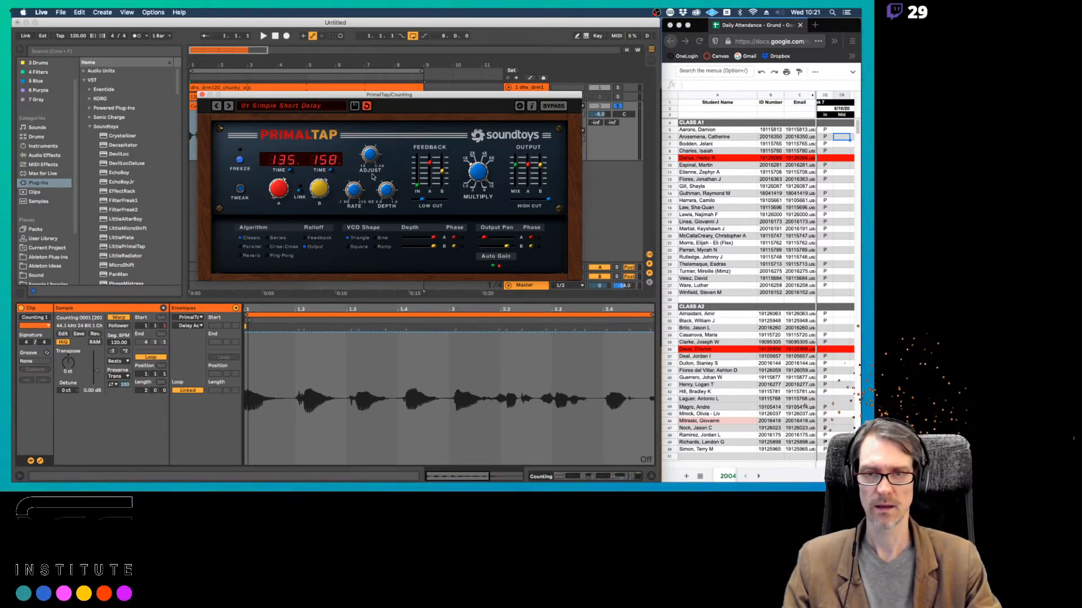
left_click_drag(293, 417, 340, 423)
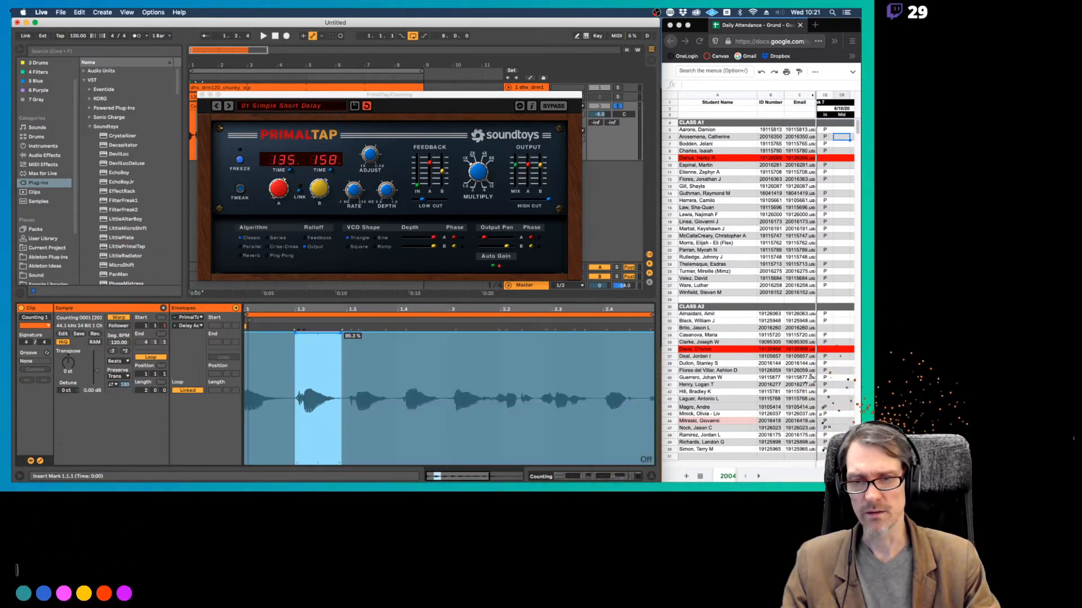
left_click_drag(318, 334, 318, 398)
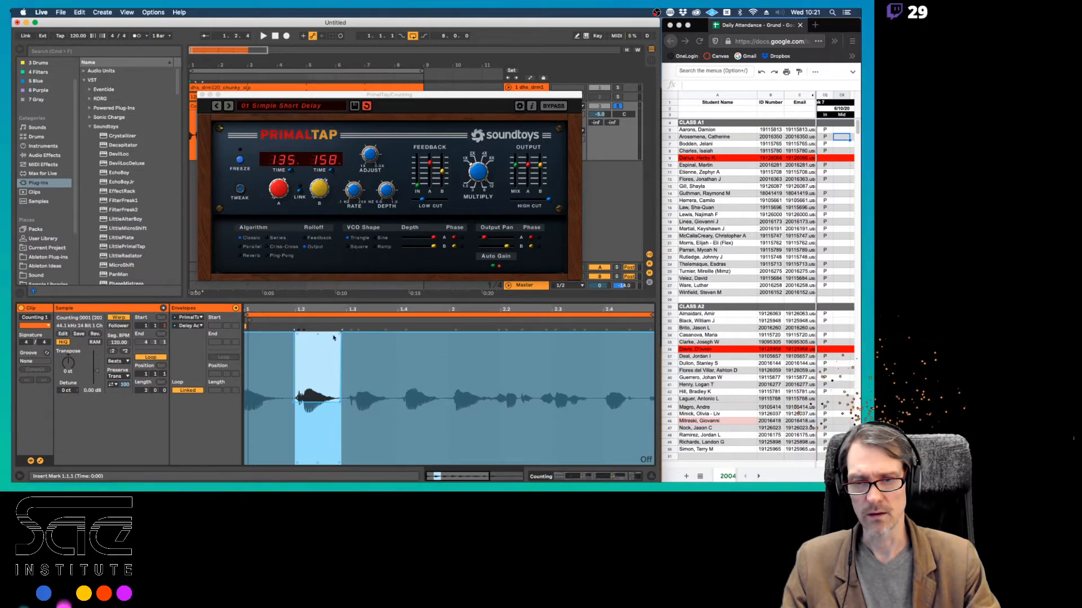
key("space")
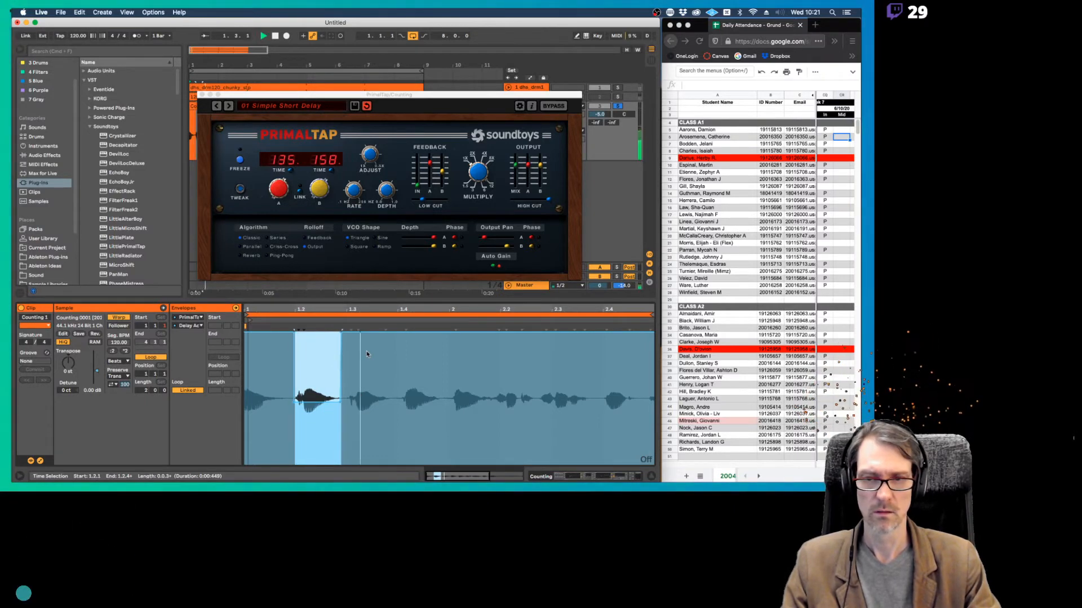
key("space")
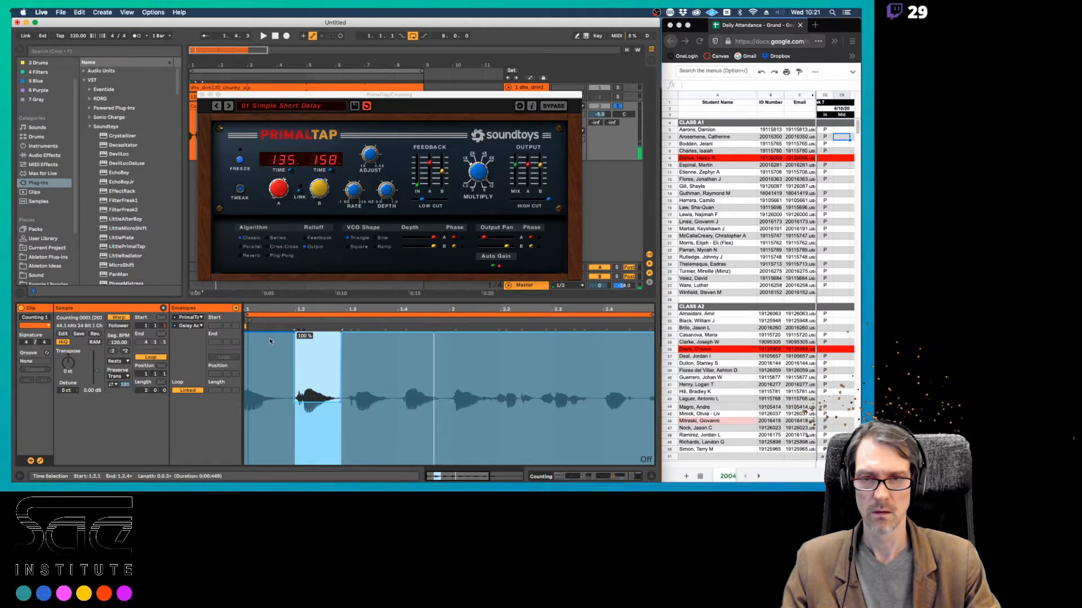
left_click_drag(290, 333, 268, 463)
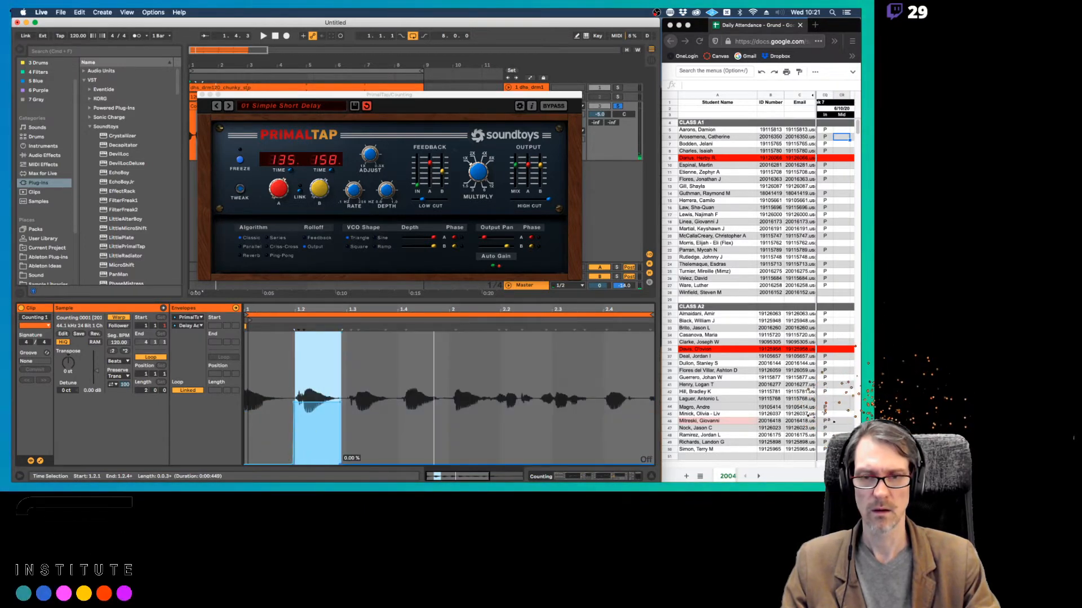
Lower PrimalTap's Feedback A slightly, and raise the Delay Adjust envelope over beat 1.2 to near its maximum during playback
left_click_drag(429, 165, 429, 170)
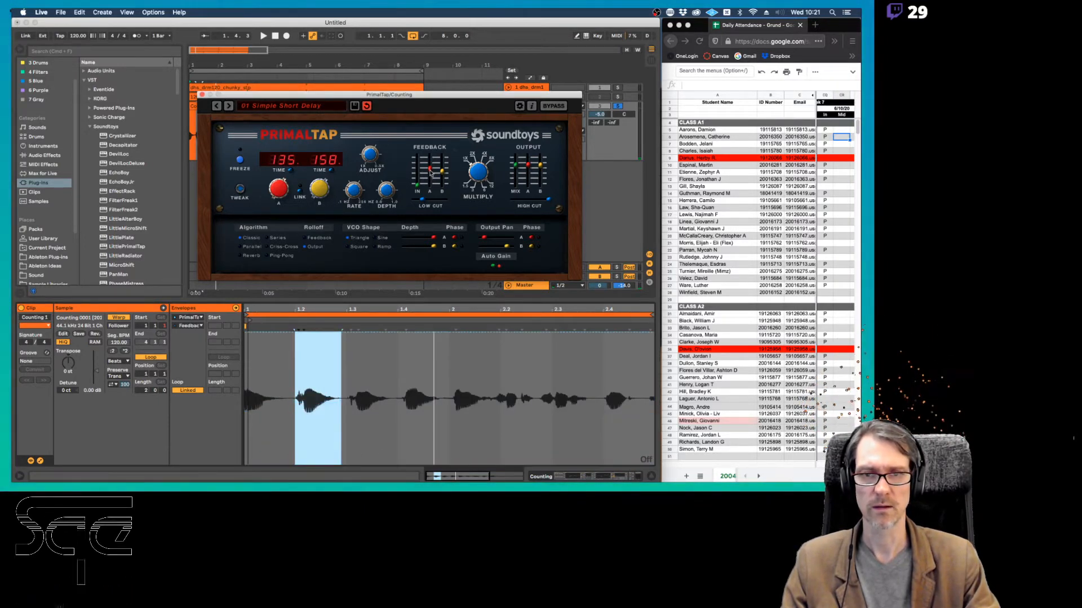
key("space")
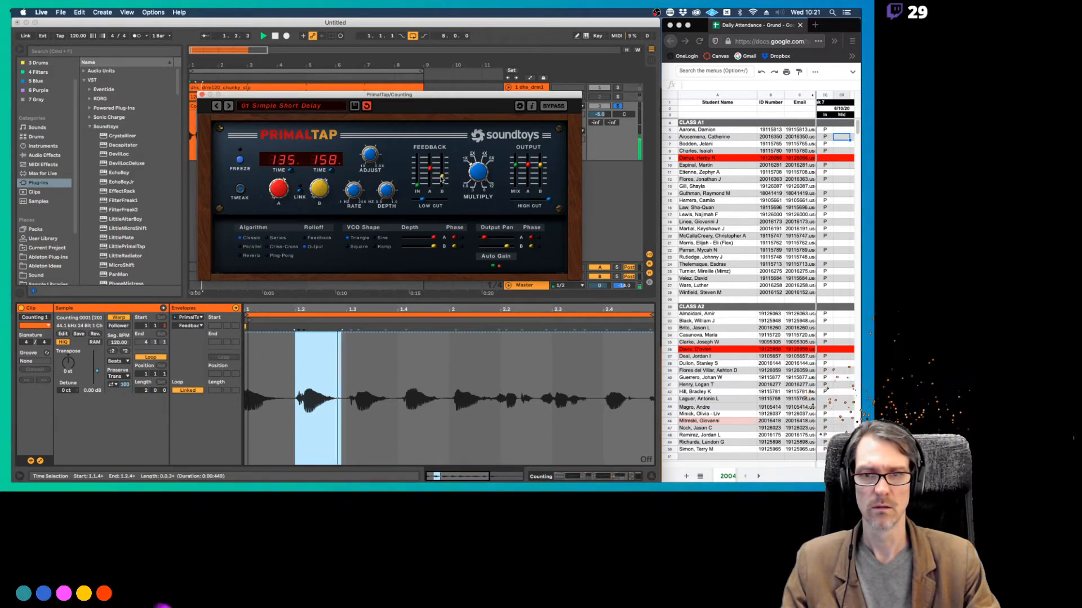
left_click(305, 382)
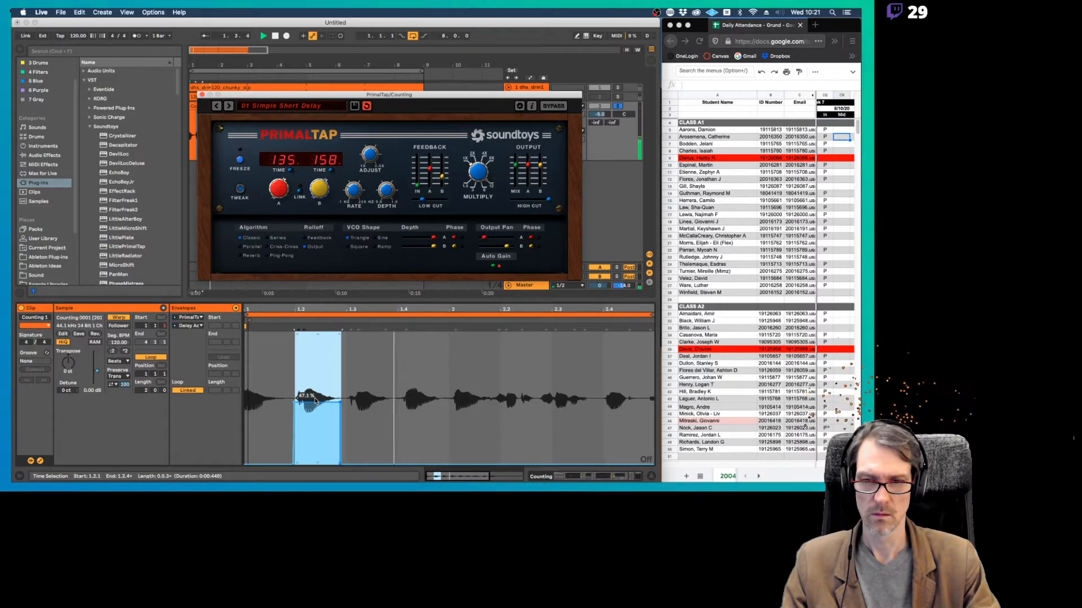
left_click_drag(315, 401, 315, 340)
left_click(361, 401)
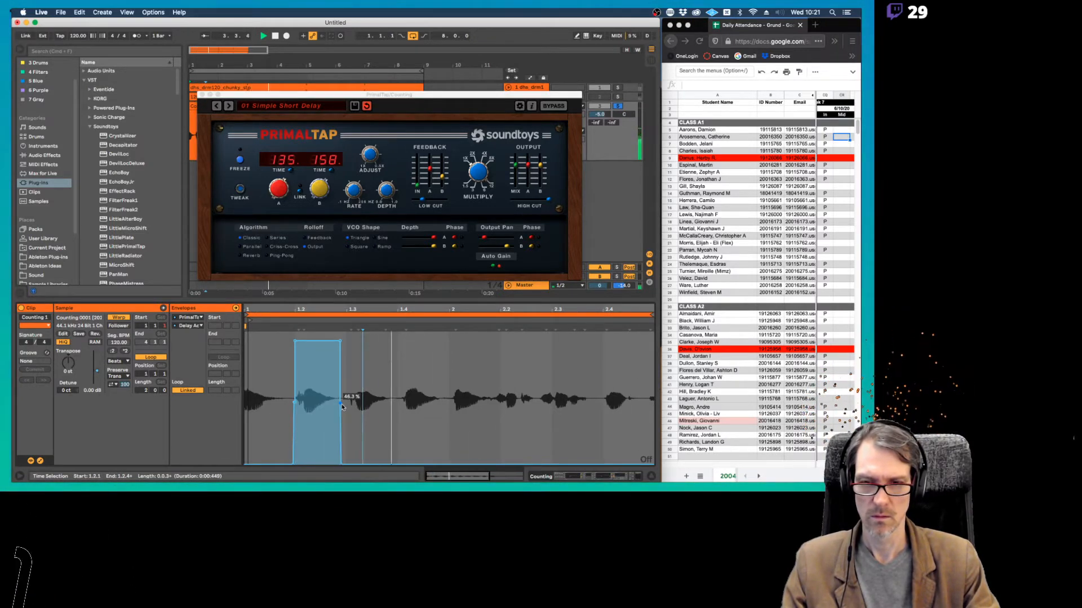
Reshape the Delay Adjust envelope into a curved ramp from 0% at beat 1.2 to 100% just after beat 2.2
left_click_drag(342, 406, 592, 334)
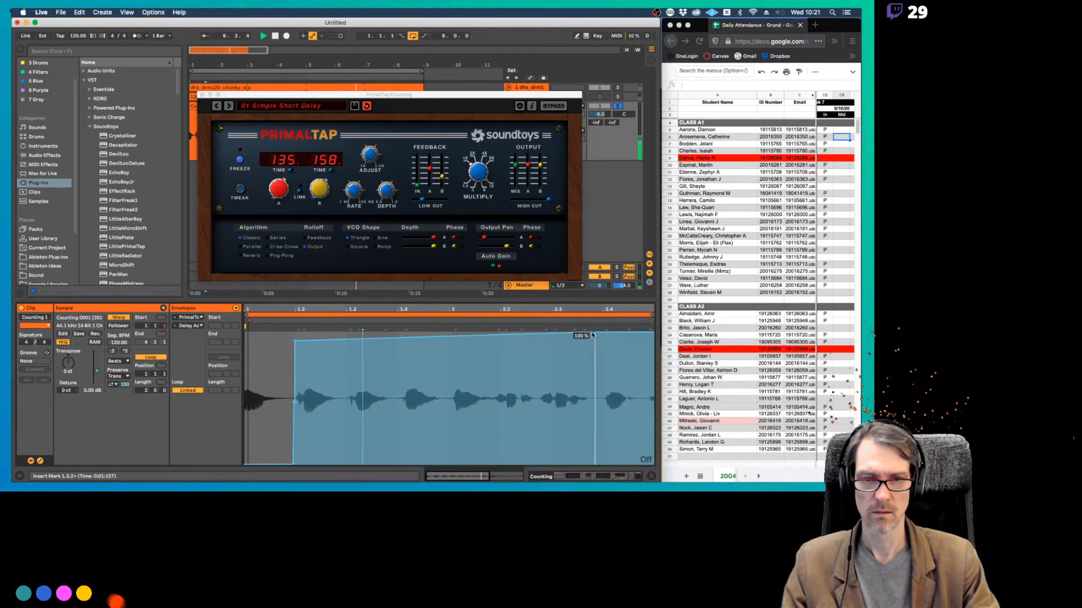
left_click_drag(294, 340, 529, 333)
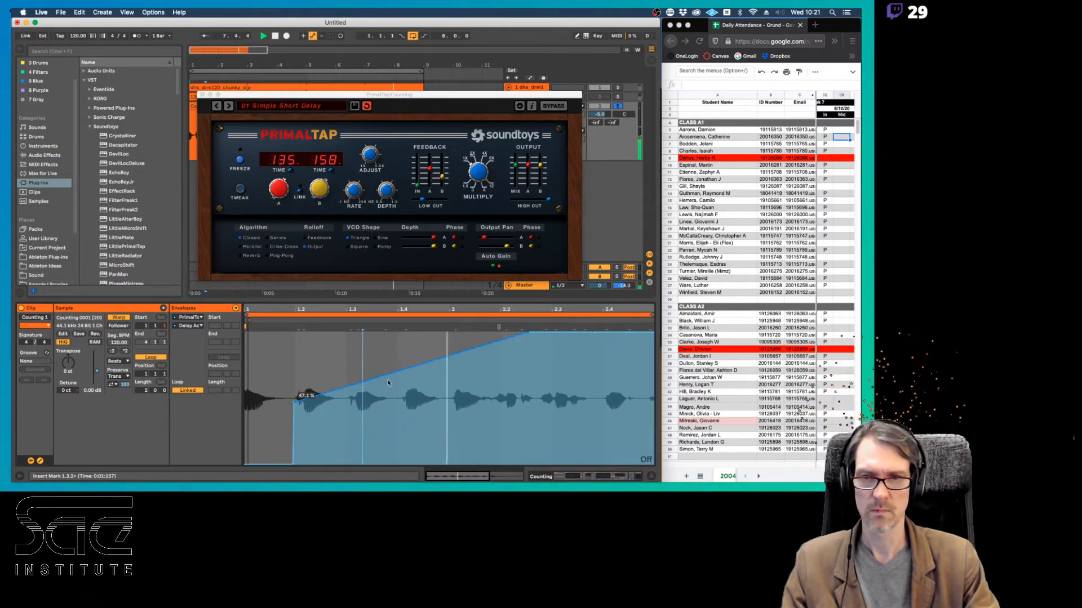
left_click(293, 403)
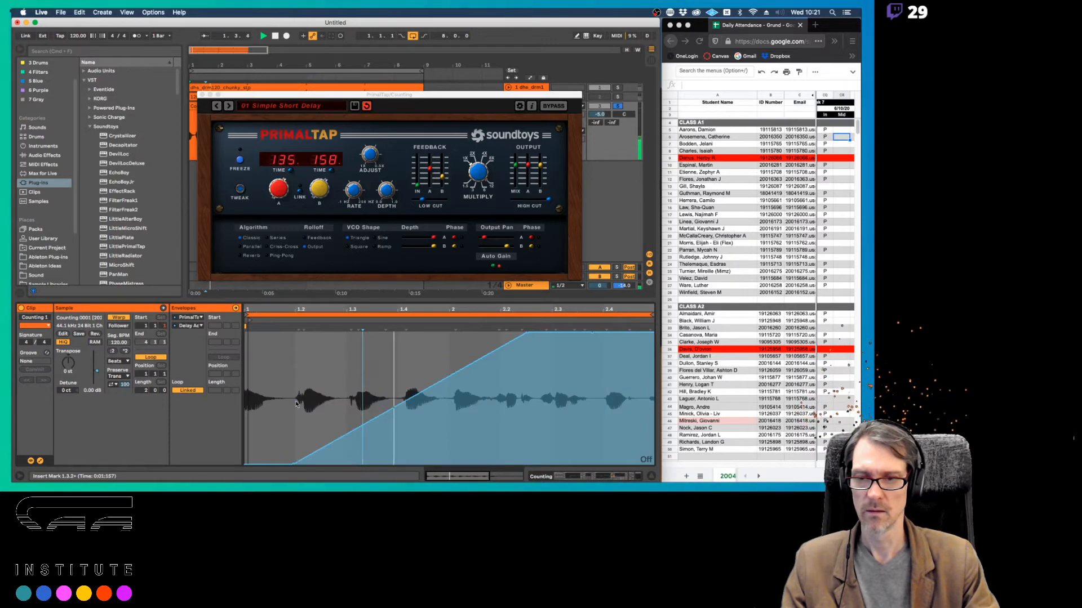
left_click_drag(349, 433, 349, 458, "alt")
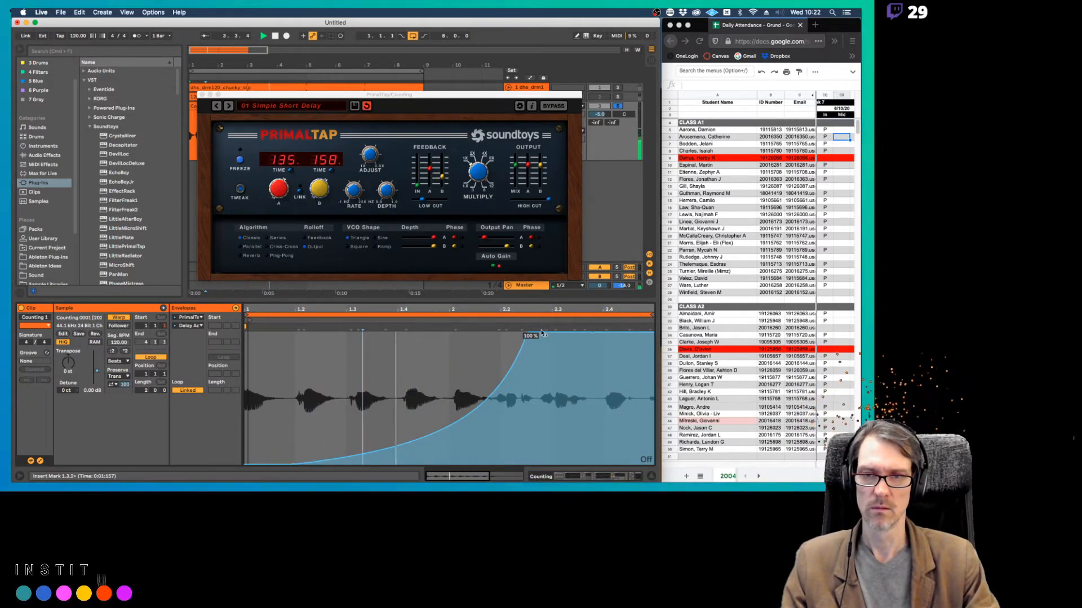
left_click(370, 160)
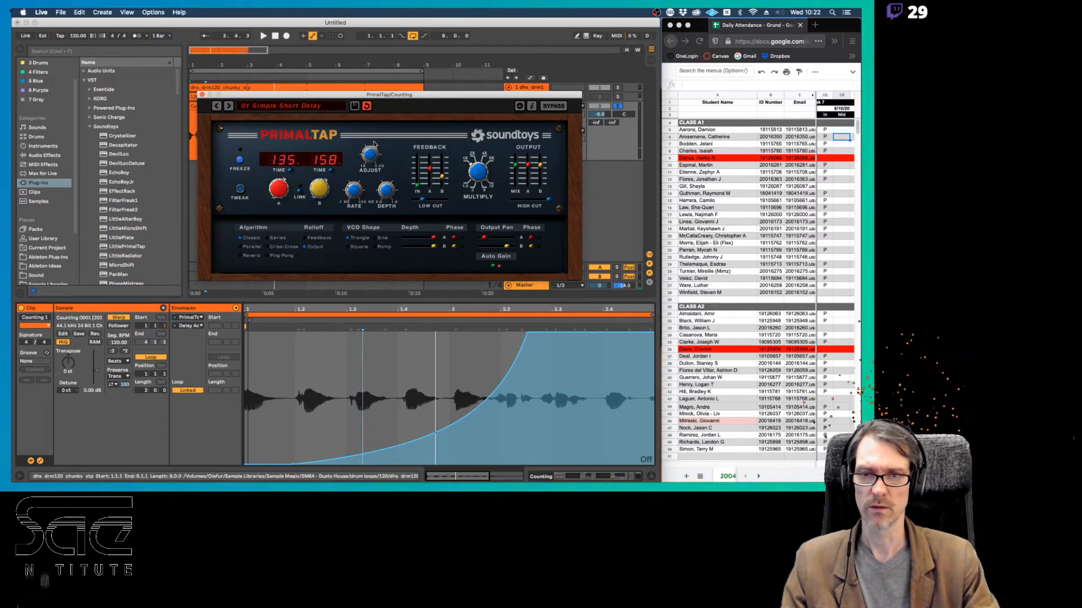
key("space")
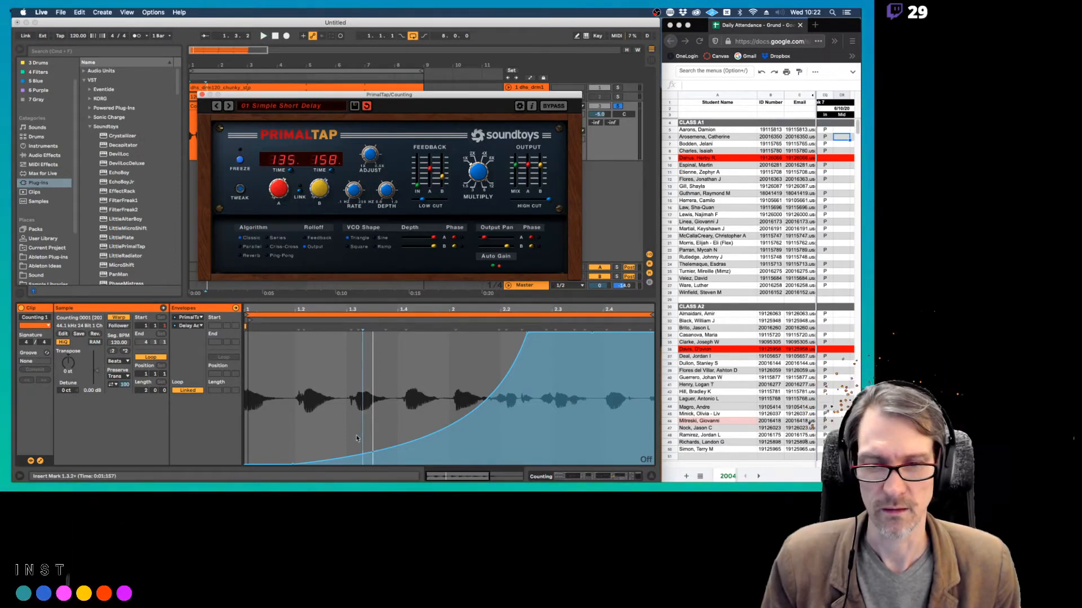
Reshape the Delay Adjust envelope with sloped edges: 100% over beat 1.2, 0% from beat 1.3, and 100% again from beat 2
mouse_move(292, 466)
left_mouse_down()
mouse_move(287, 425)
mouse_move(277, 433)
mouse_move(284, 465)
left_mouse_up()
left_click_drag(435, 430, 349, 460)
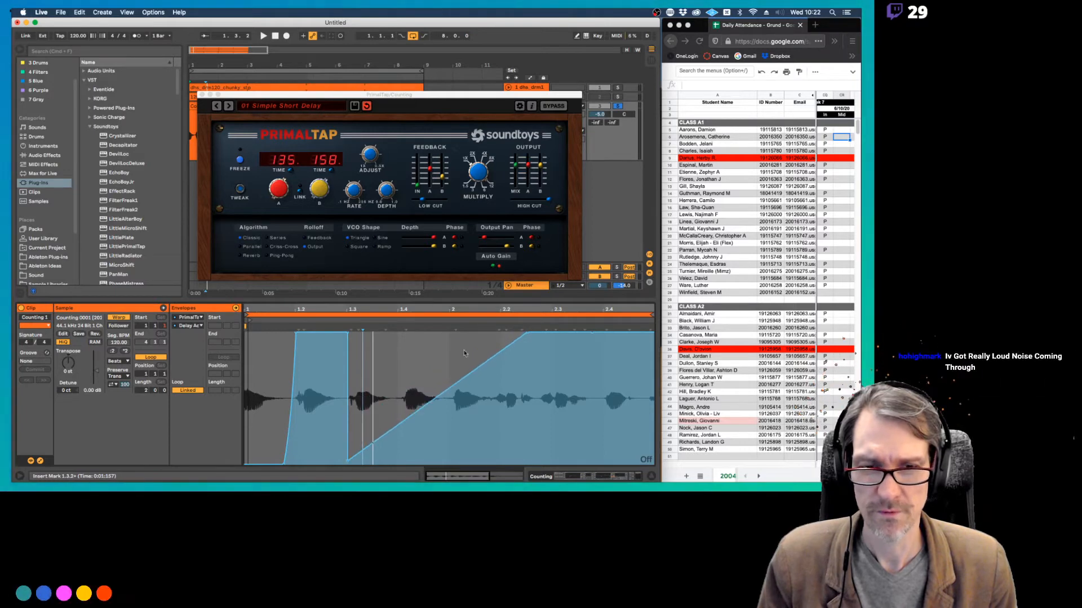
left_click(527, 333)
left_click(591, 336)
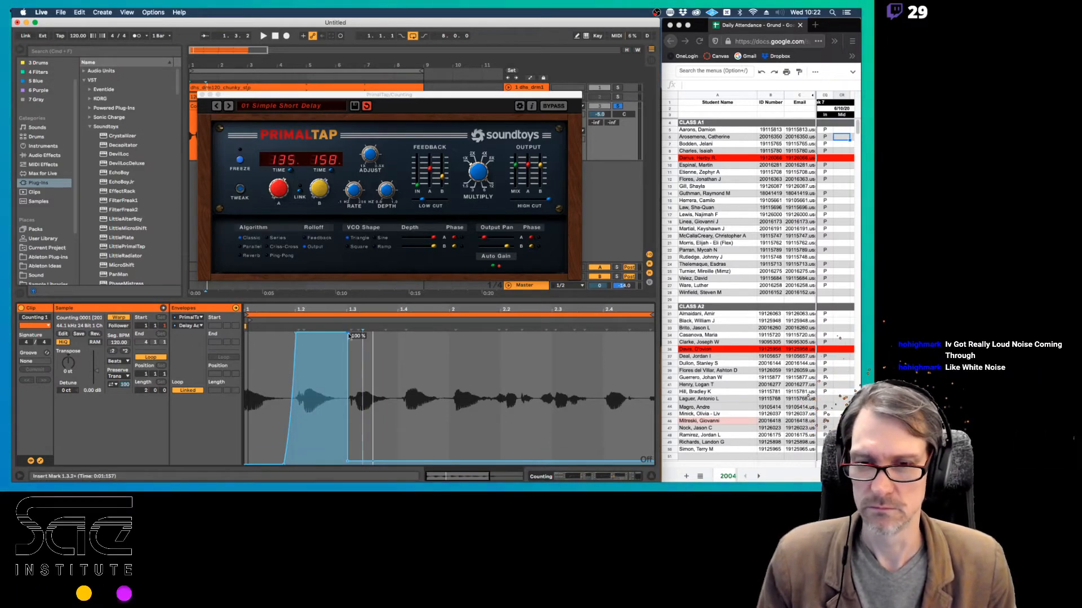
left_click_drag(346, 333, 339, 333)
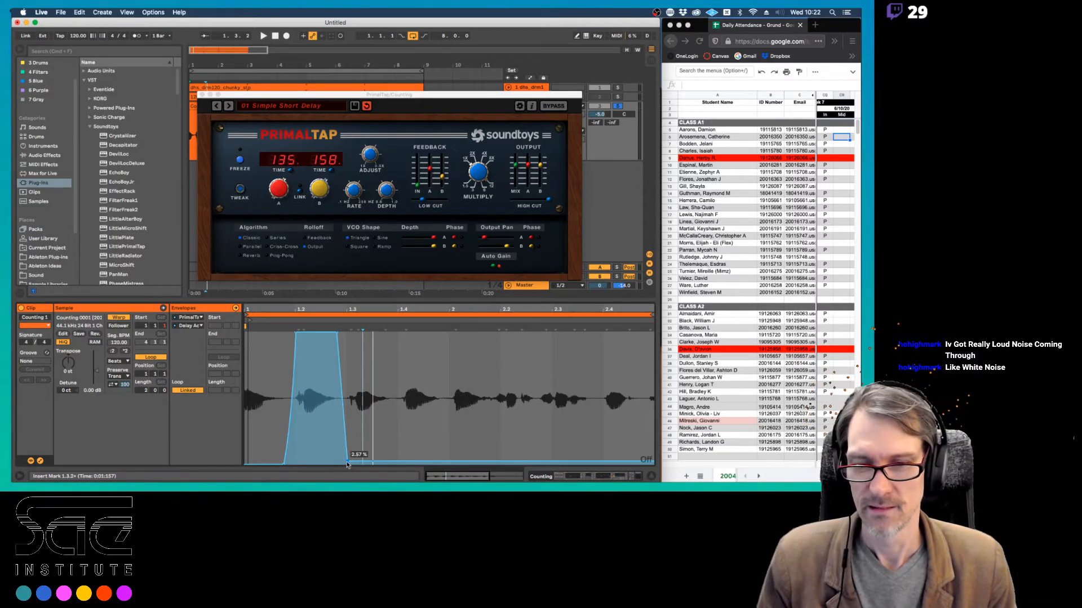
left_click_drag(347, 464, 389, 465)
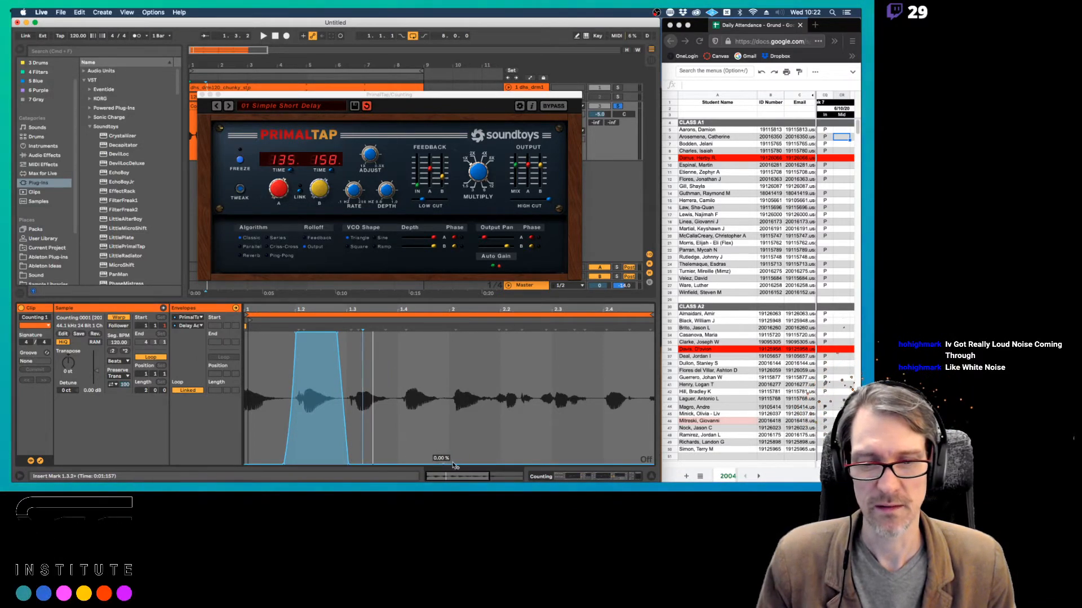
left_click_drag(454, 466, 457, 335)
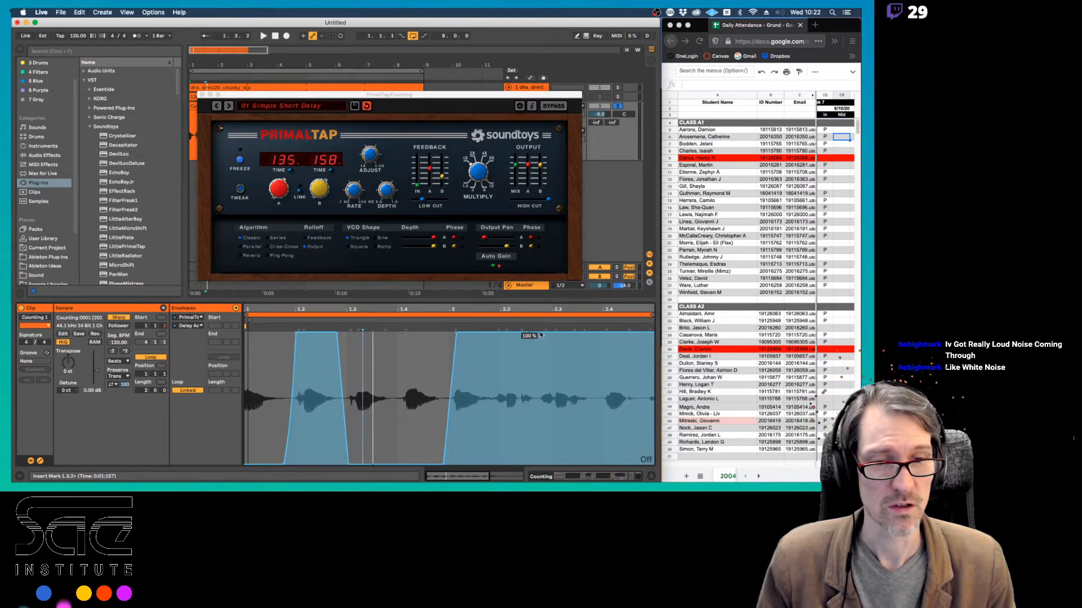
Bring PrimalTap's Delay Adjust envelope down in a convex curve from 100% after beat 2 to 0% just before beat 2.4
left_click_drag(540, 335, 545, 459)
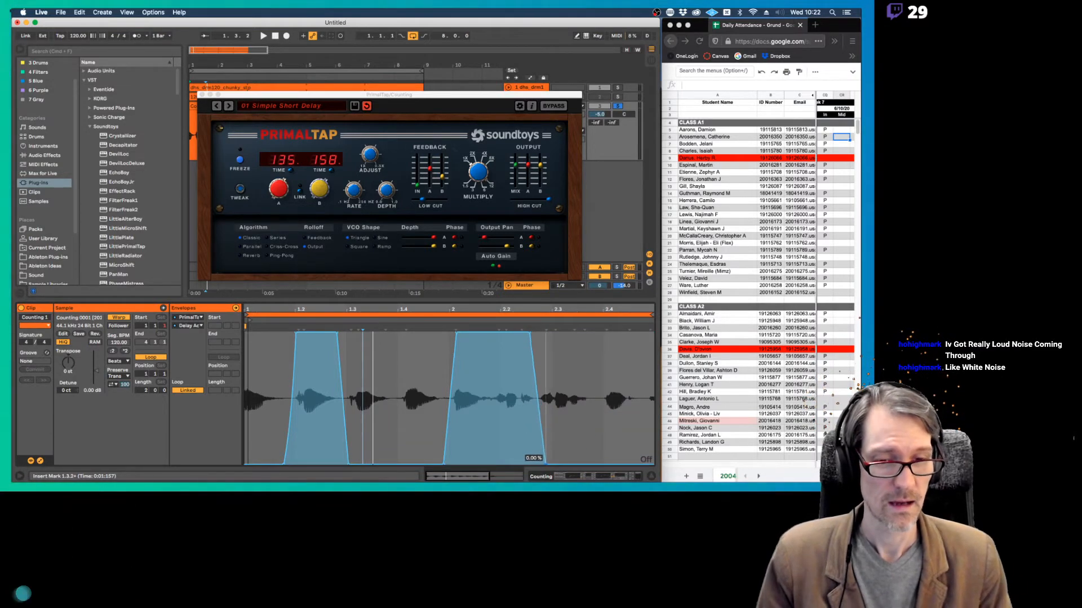
key("space")
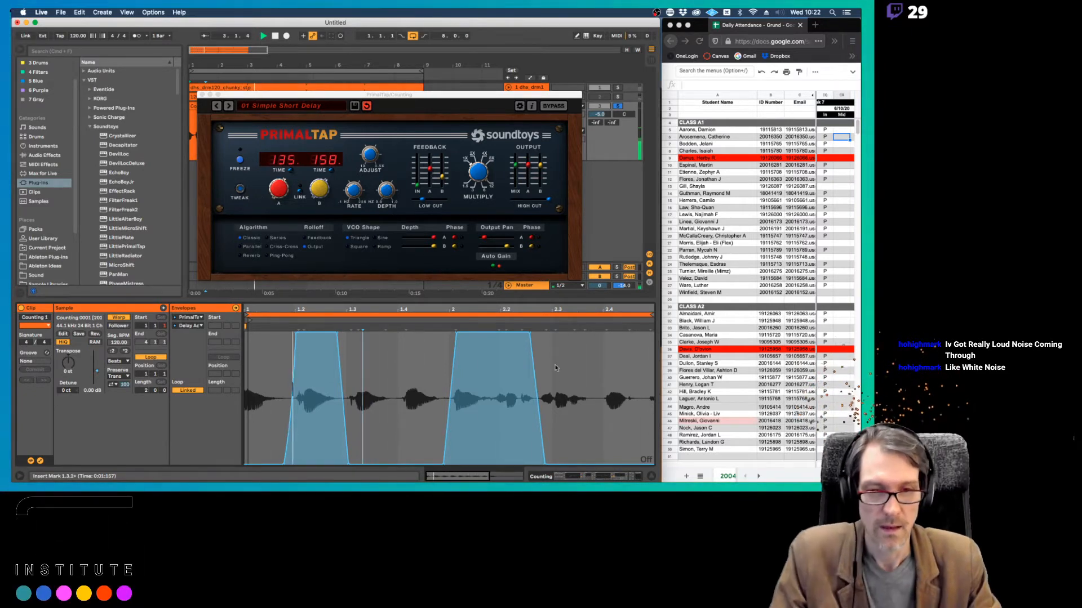
left_click_drag(535, 336, 599, 466)
left_click_drag(575, 420, 588, 392)
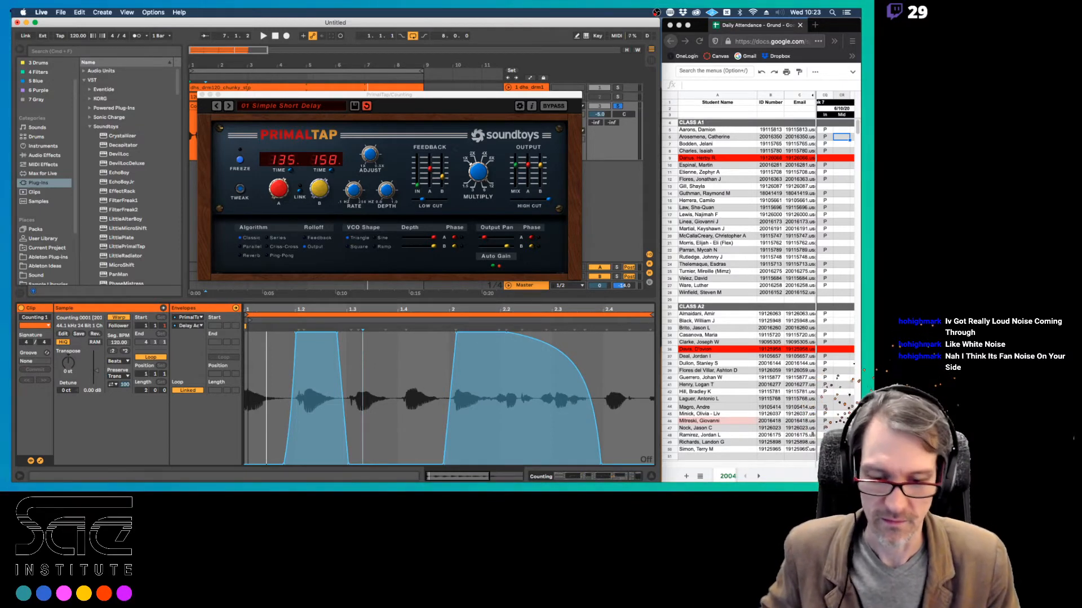
Return to the Live set and play the Counting clip to hear the reshaped Delay Adjust envelope
key("super+Tab")
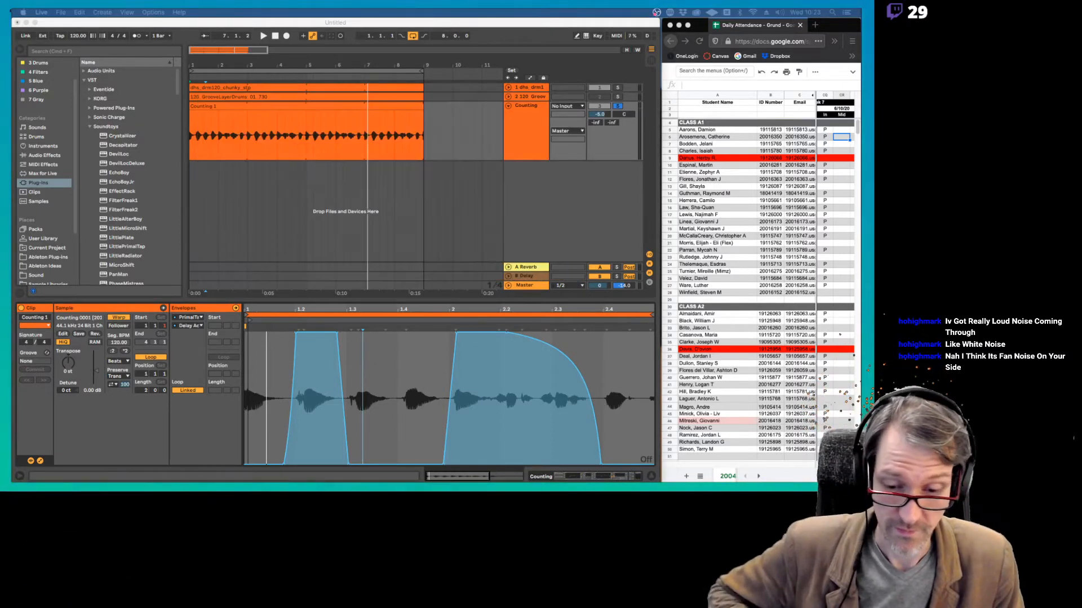
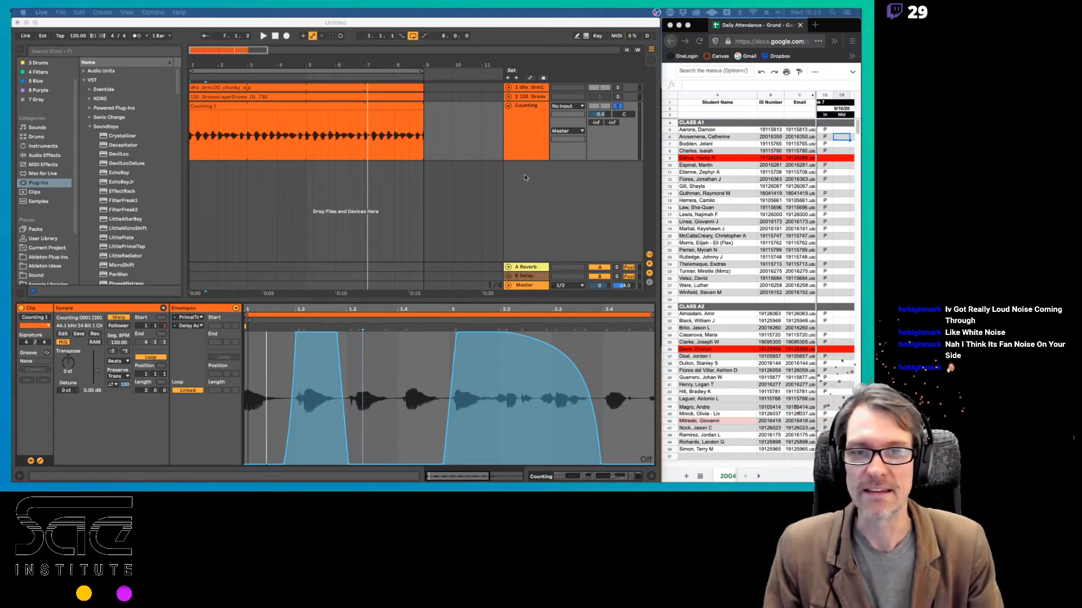
left_click(505, 22)
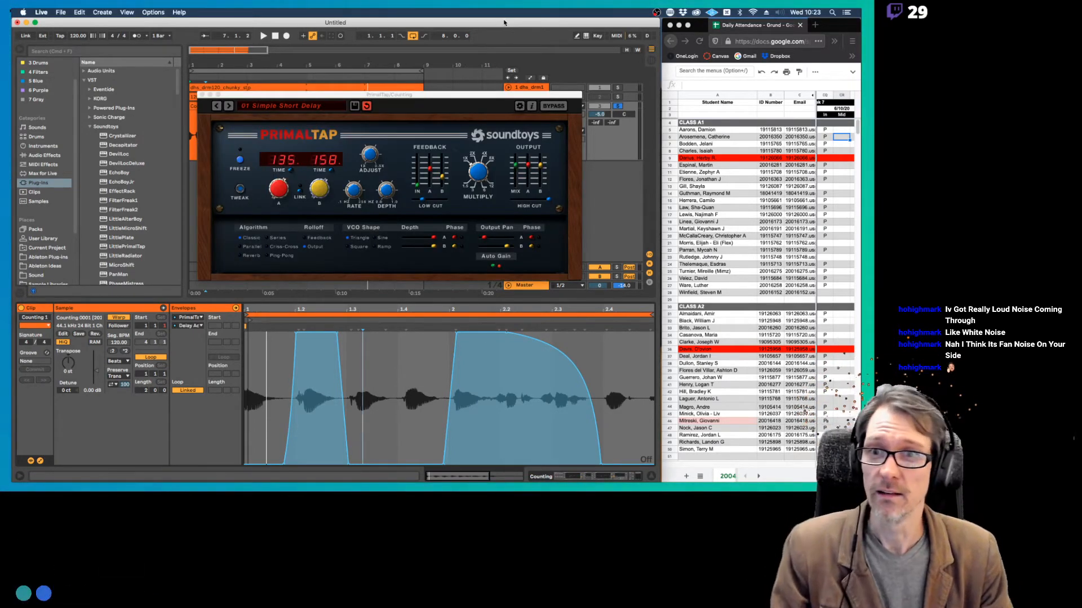
key("space")
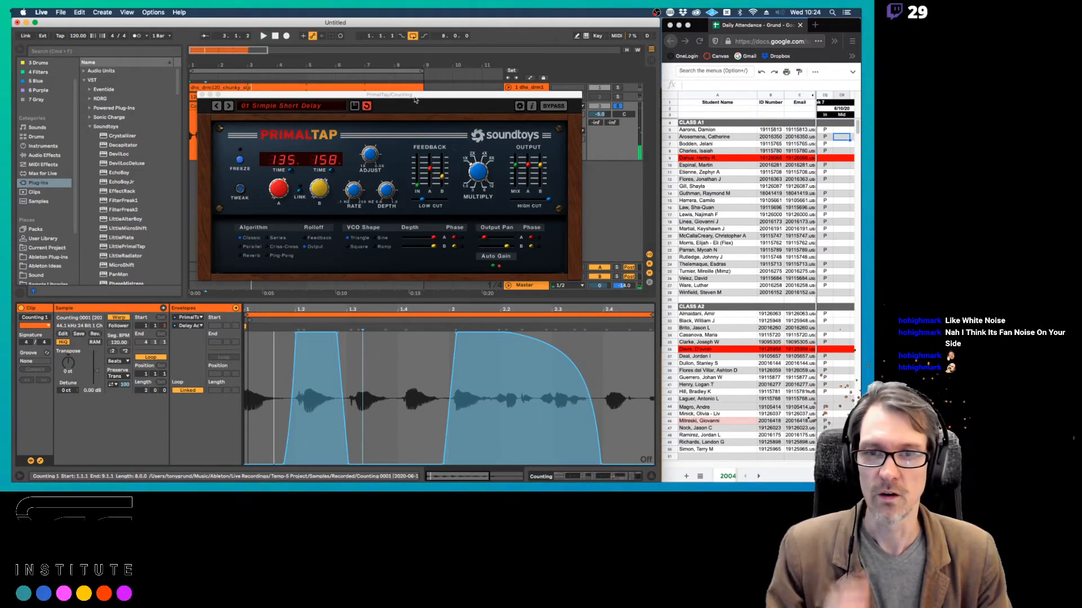
Draw a Feedback A envelope from about 46% at beat 1 up to 78% after beat 2, falling to 27% near beat 2.4
left_click(430, 169)
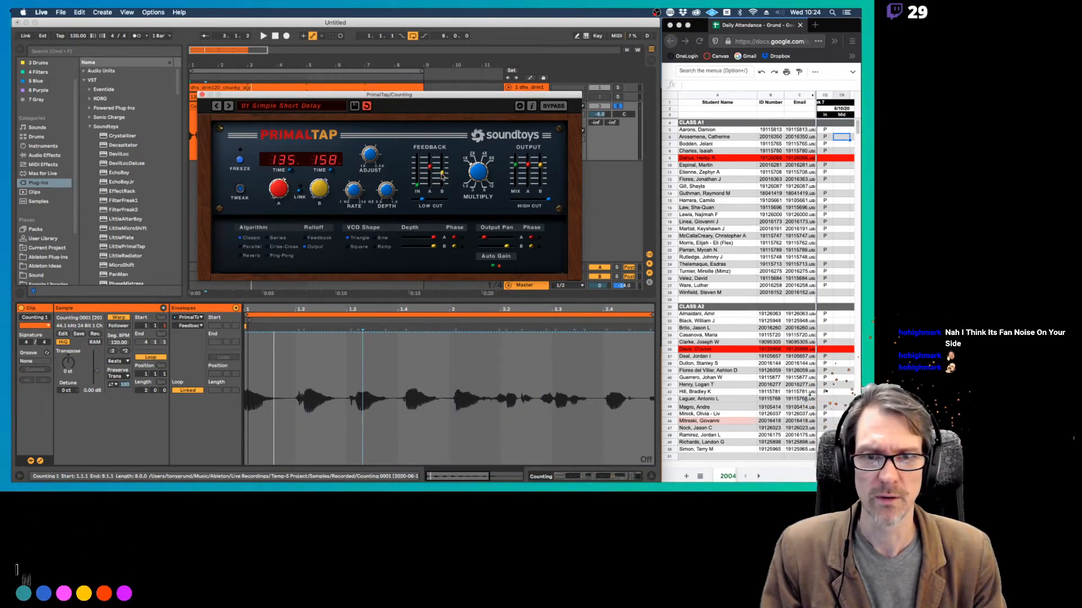
left_click_drag(419, 98, 427, 168)
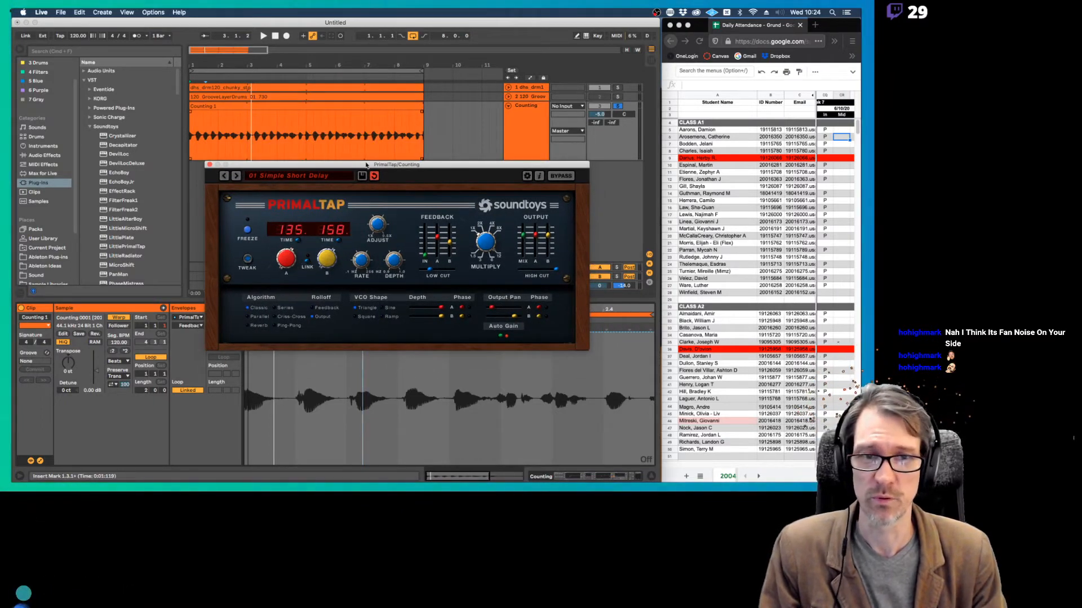
left_click_drag(438, 165, 410, 108)
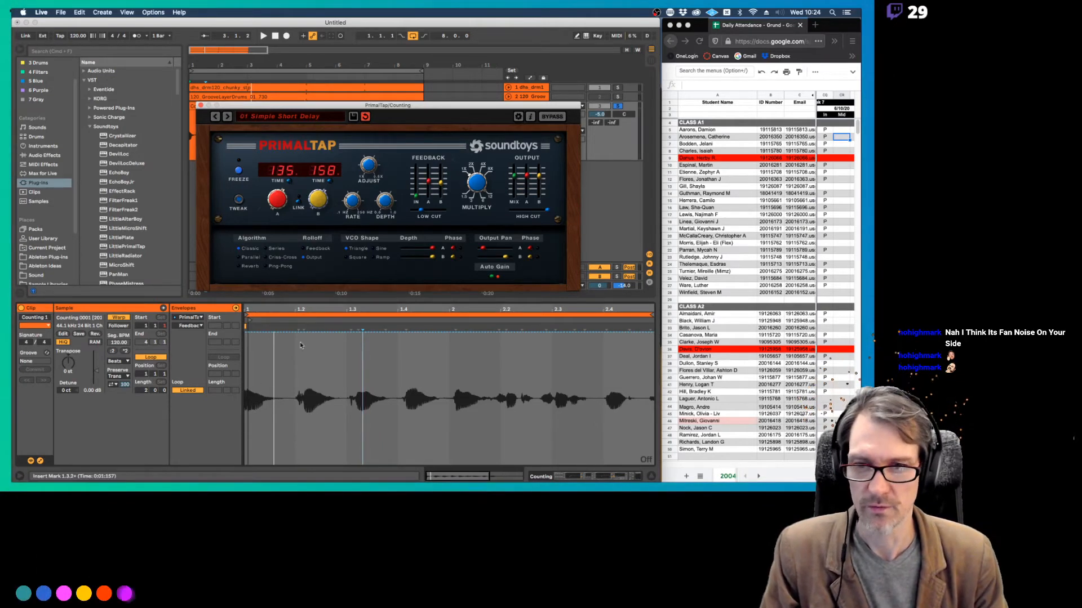
left_click_drag(261, 340, 265, 403)
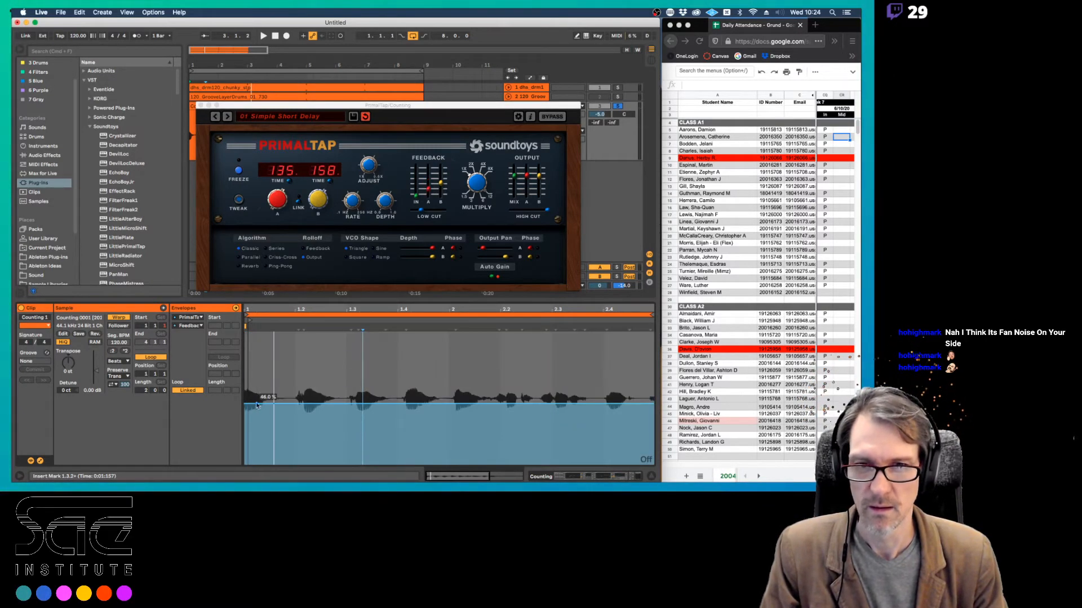
left_click_drag(347, 404, 480, 362)
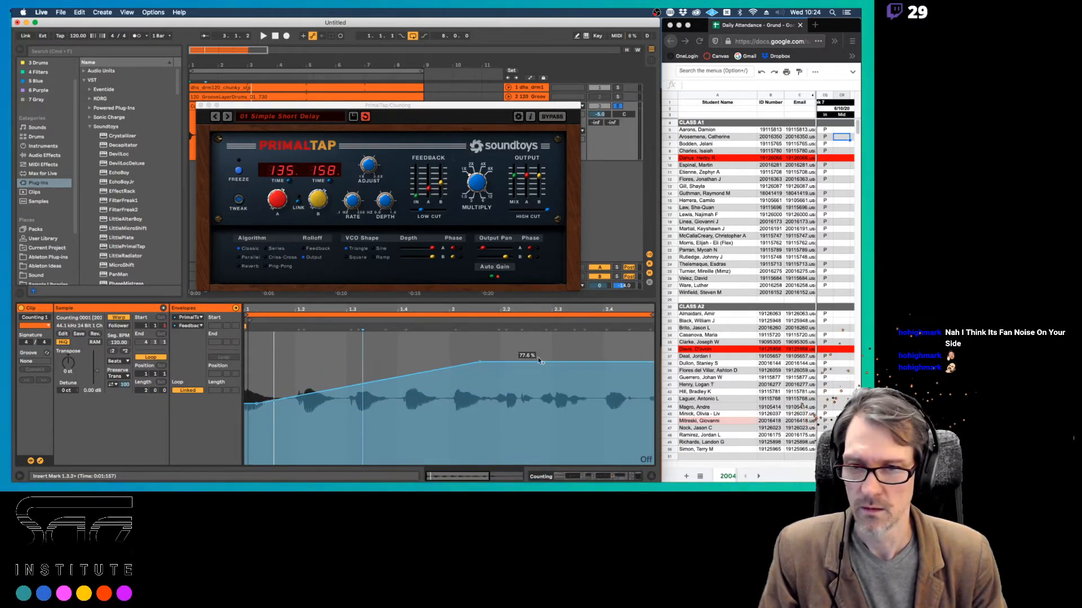
left_click_drag(563, 363, 607, 429)
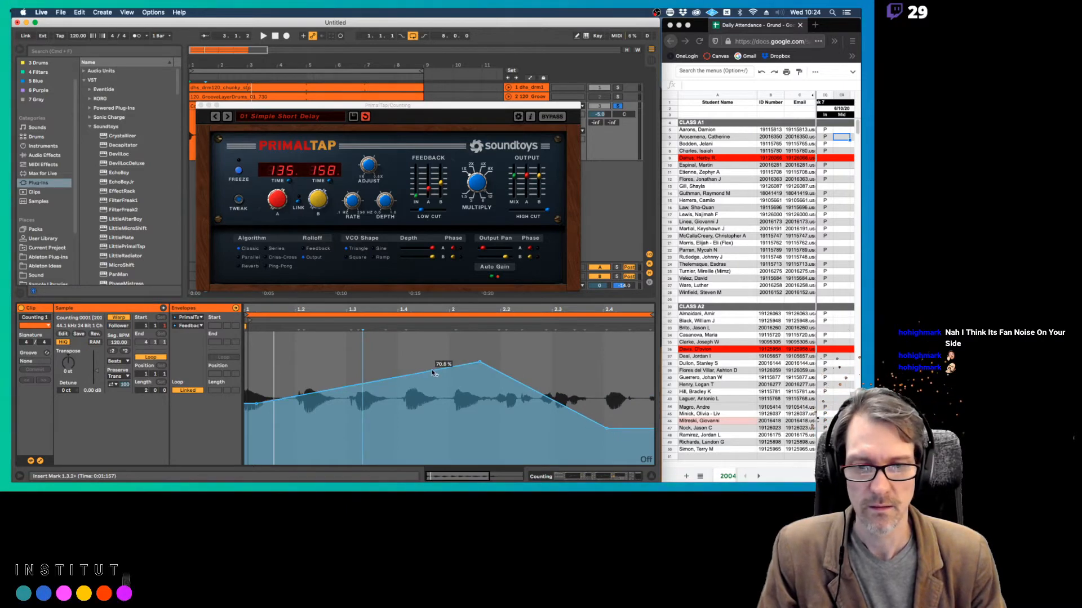
left_click_drag(413, 375, 413, 364)
Draw a Feedback B envelope rising from about 44% at beat 1.2 to 71% at beat 2, falling through 64% to 32% near beat 2.4
left_click(441, 184)
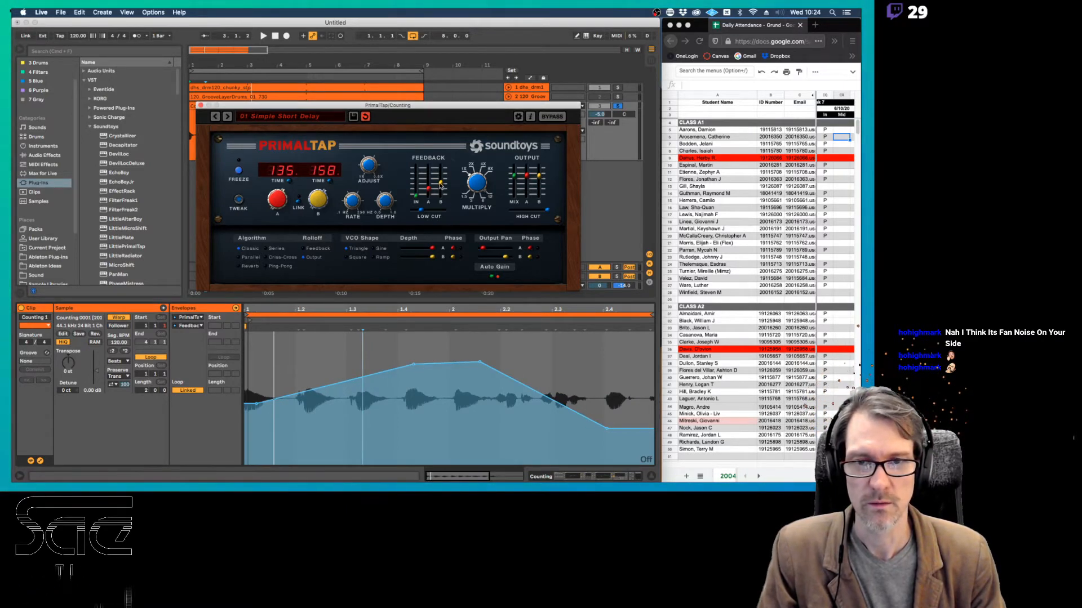
left_click_drag(296, 333, 299, 406)
left_click_drag(443, 407, 444, 371)
left_click_drag(536, 370, 537, 379)
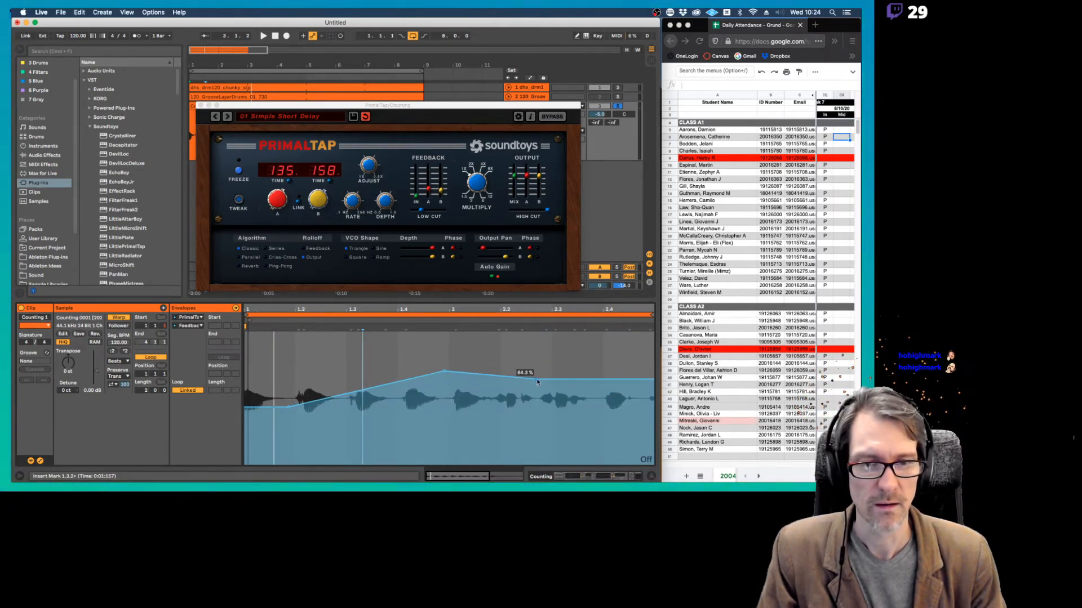
left_click_drag(600, 370, 606, 423)
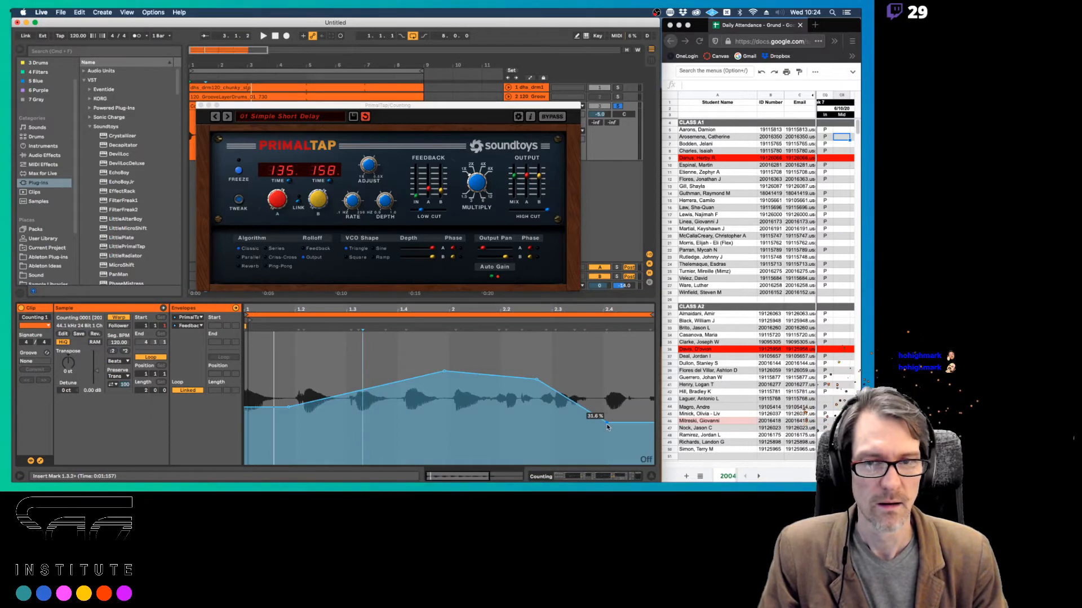
During playback, raise the Feedback B envelope's section after beat 2 and lift its last point near beat 2.4 to about 91%
key("space")
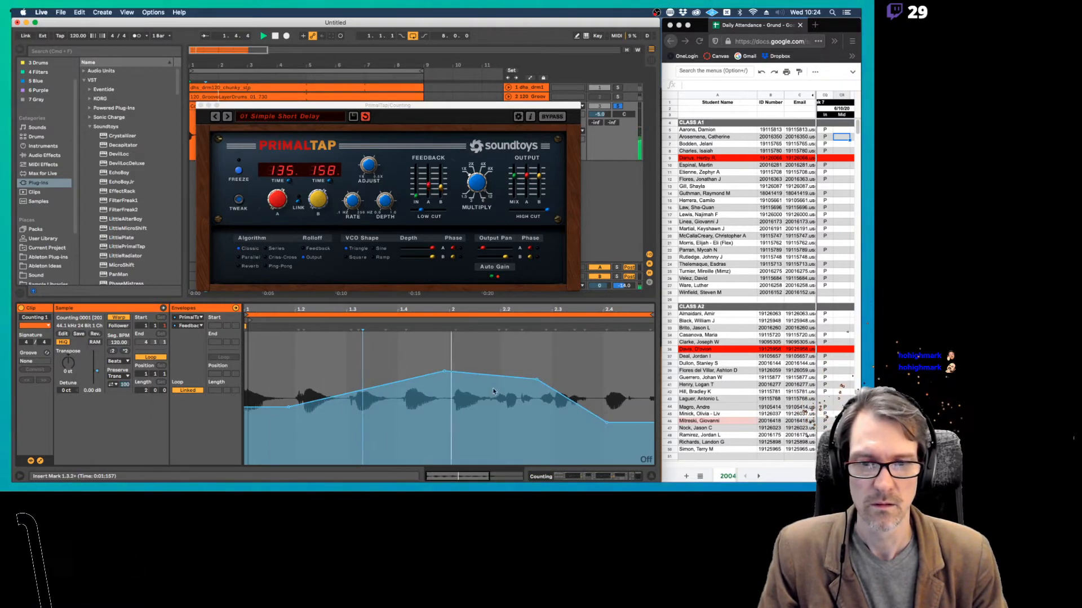
left_click_drag(489, 375, 490, 354)
left_click_drag(606, 423, 616, 373)
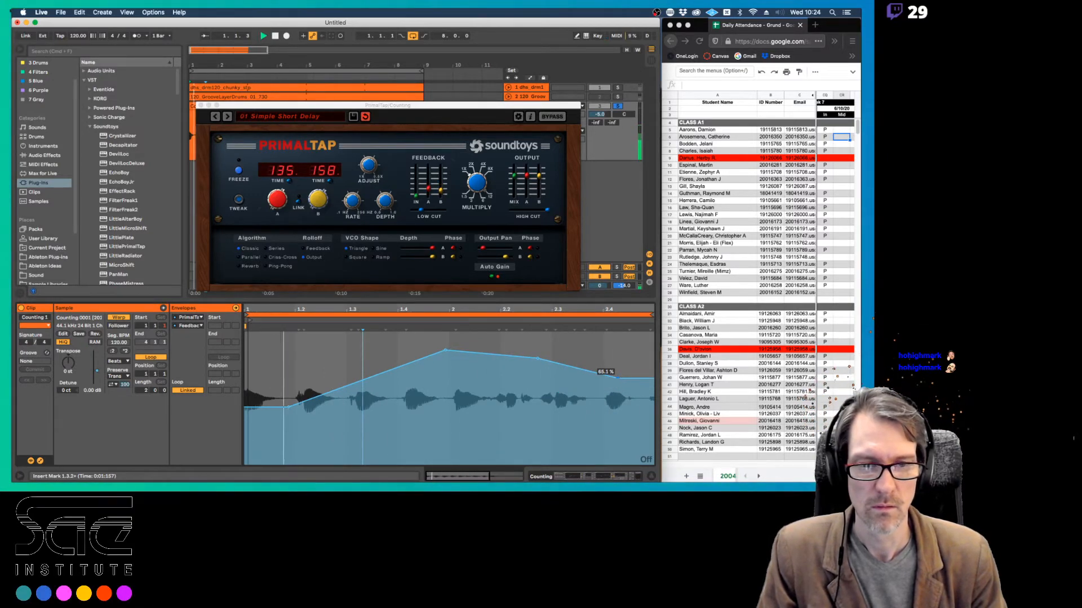
left_click_drag(618, 380, 620, 345)
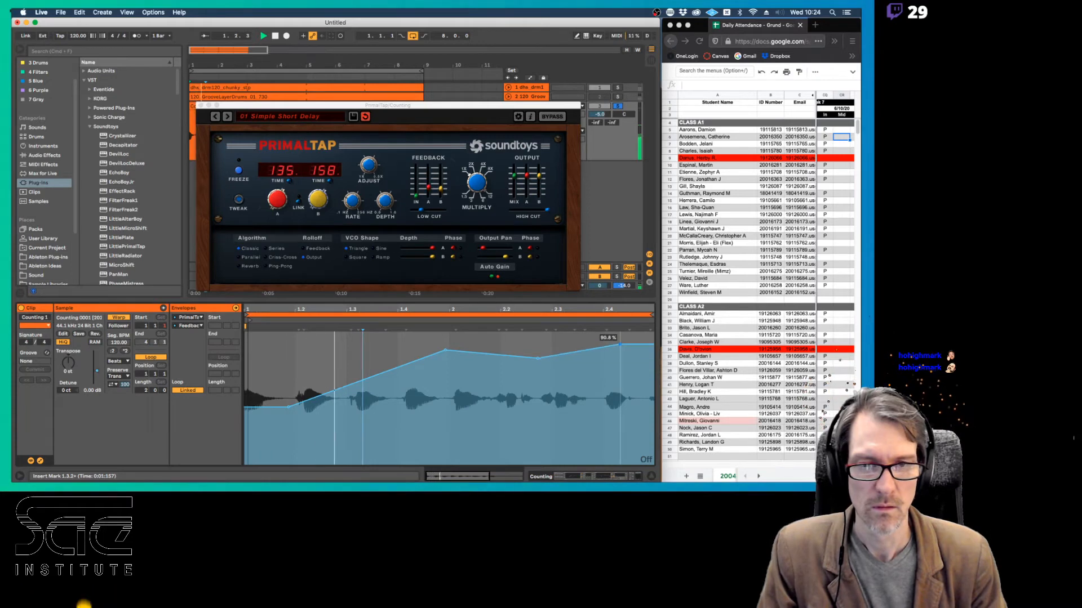
Display the Feedback A envelope again and raise its last point near beat 2.4 above the preceding section
left_click(441, 185)
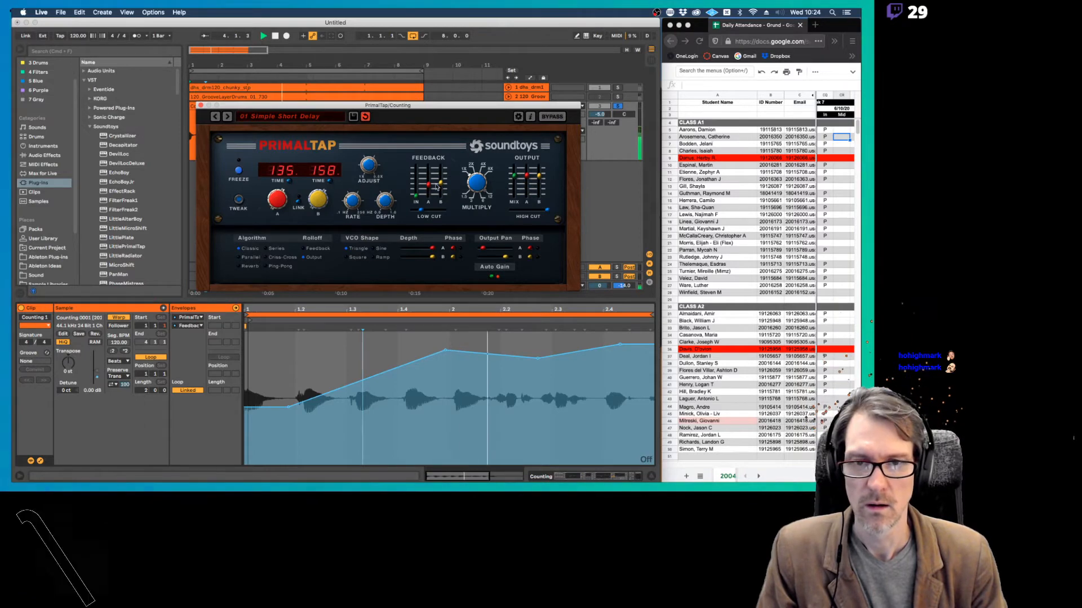
left_click(429, 186)
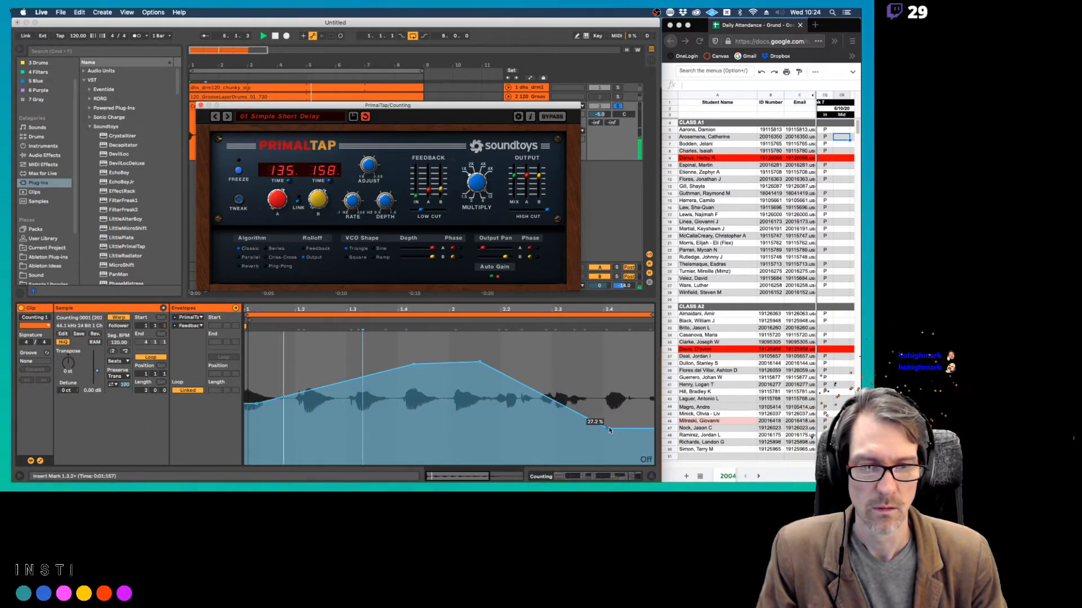
left_click_drag(610, 430, 596, 351)
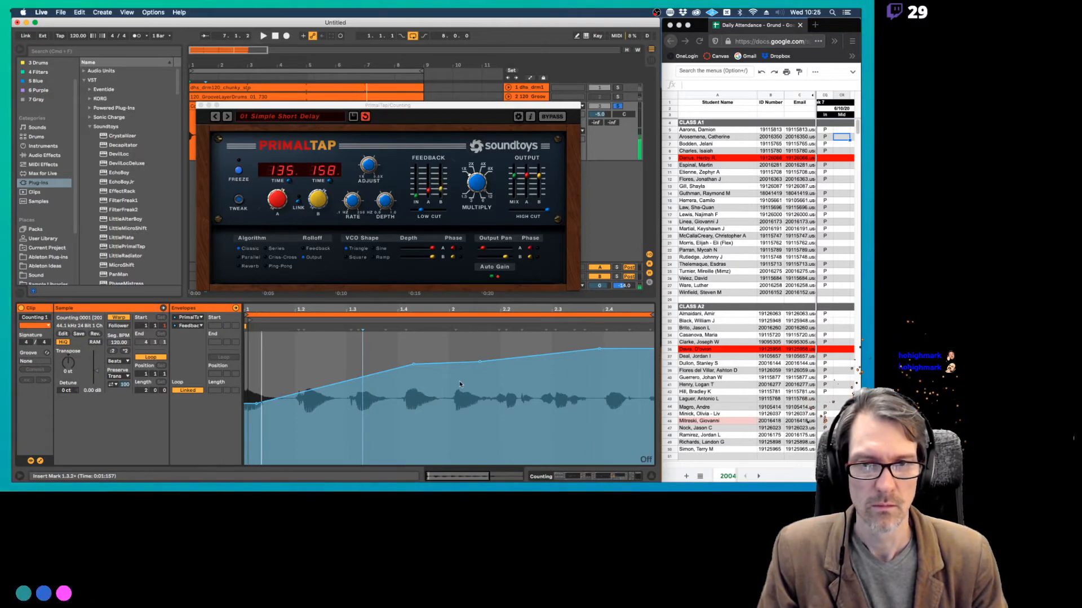
Step the playback position through the clip up to just before beat 2.4, raise Feedback A and B slightly, and play the result
left_click_drag(428, 193, 429, 187)
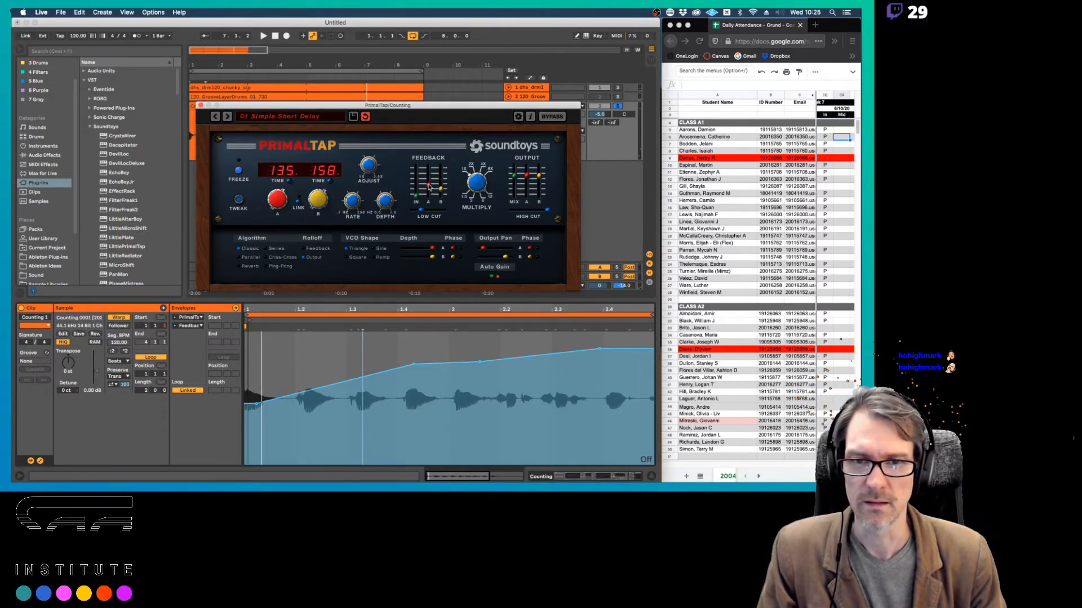
left_click(473, 310)
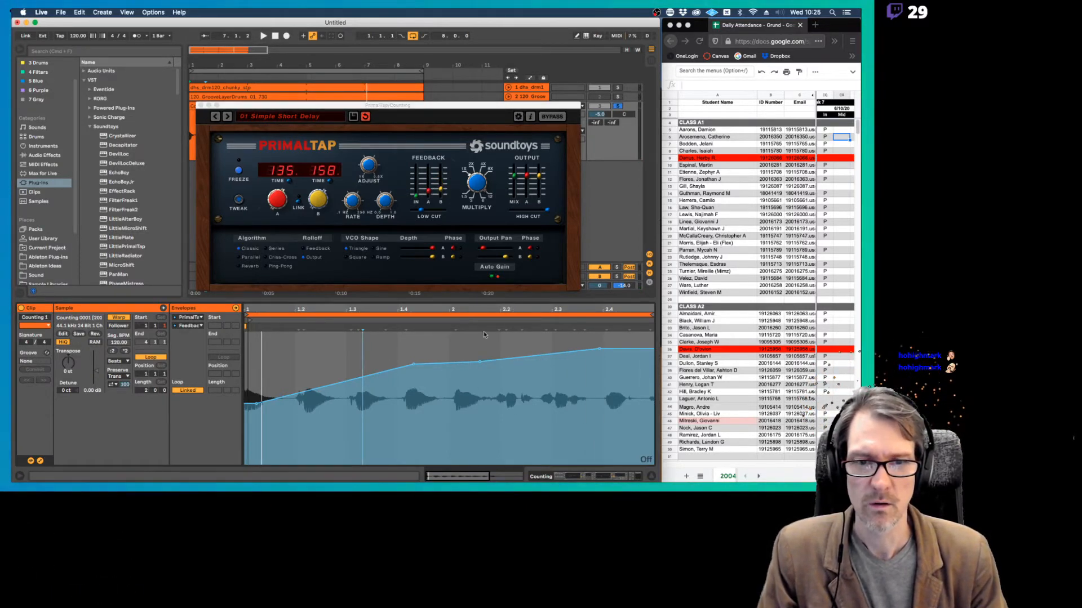
left_click(489, 333)
left_click(554, 334)
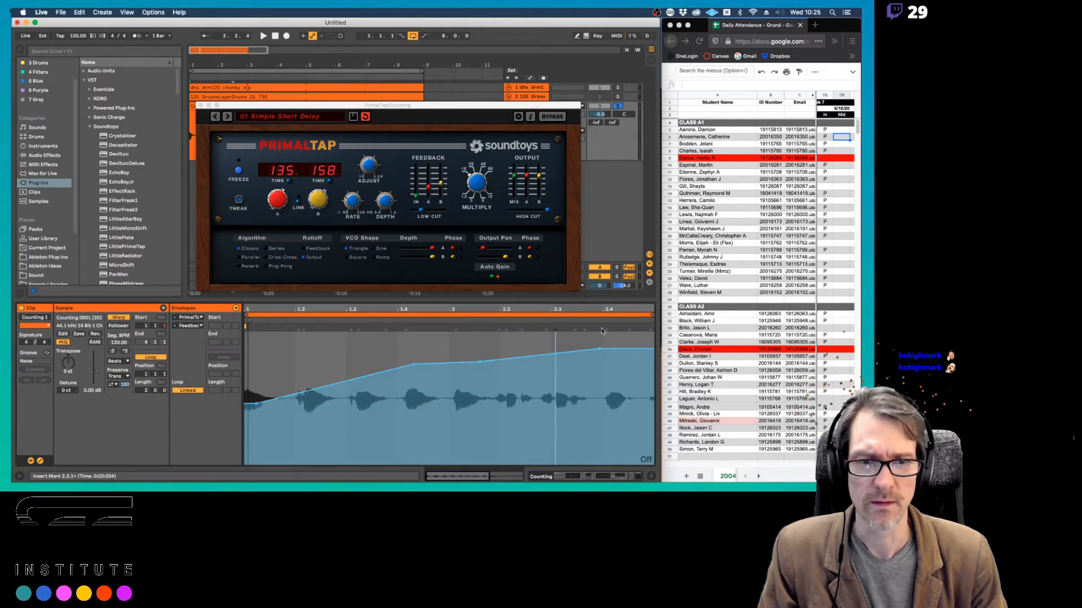
left_click(602, 333)
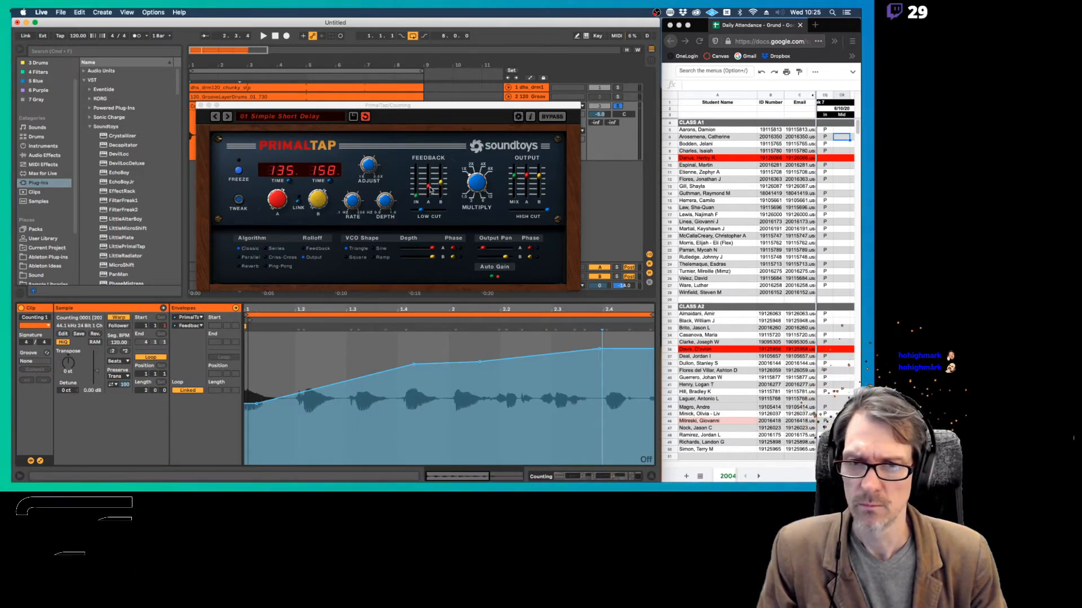
left_click_drag(428, 187, 440, 176)
key("space")
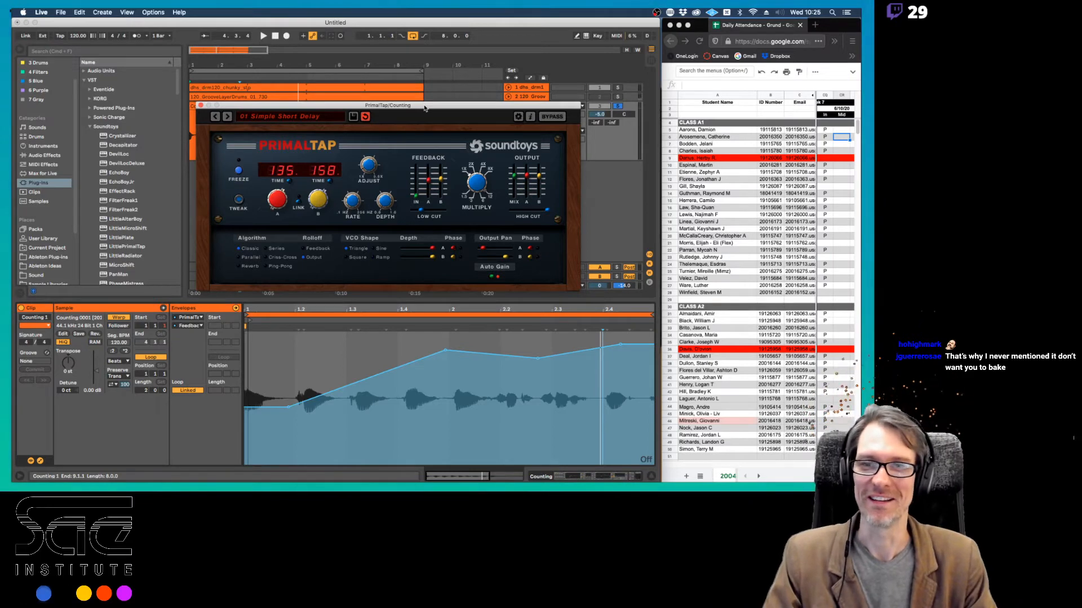
Copy the Counting clip from the arrangement into the third slot of the Counting track in Session View
left_click_drag(425, 108, 422, 127)
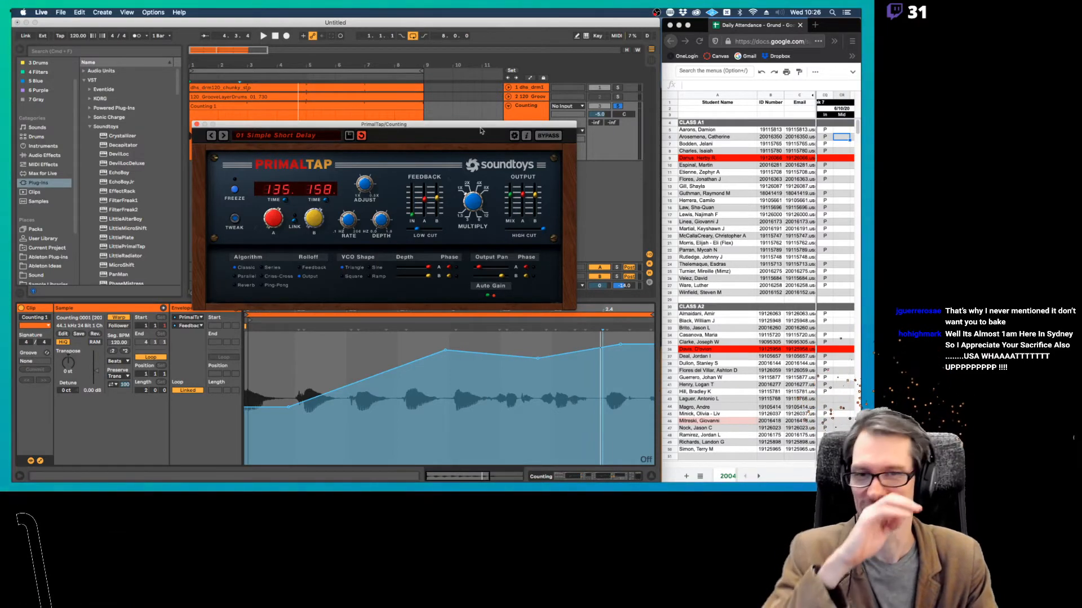
mouse_move(480, 129)
left_mouse_down()
mouse_move(510, 163)
mouse_move(500, 124)
mouse_move(477, 120)
left_mouse_up()
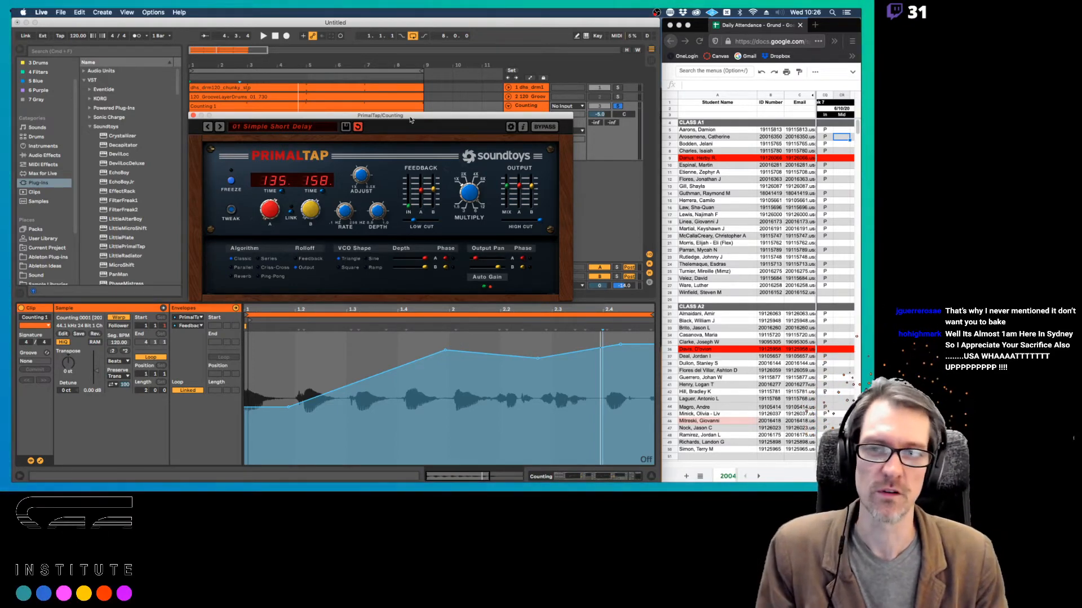
left_click_drag(411, 118, 420, 166)
left_click(383, 106)
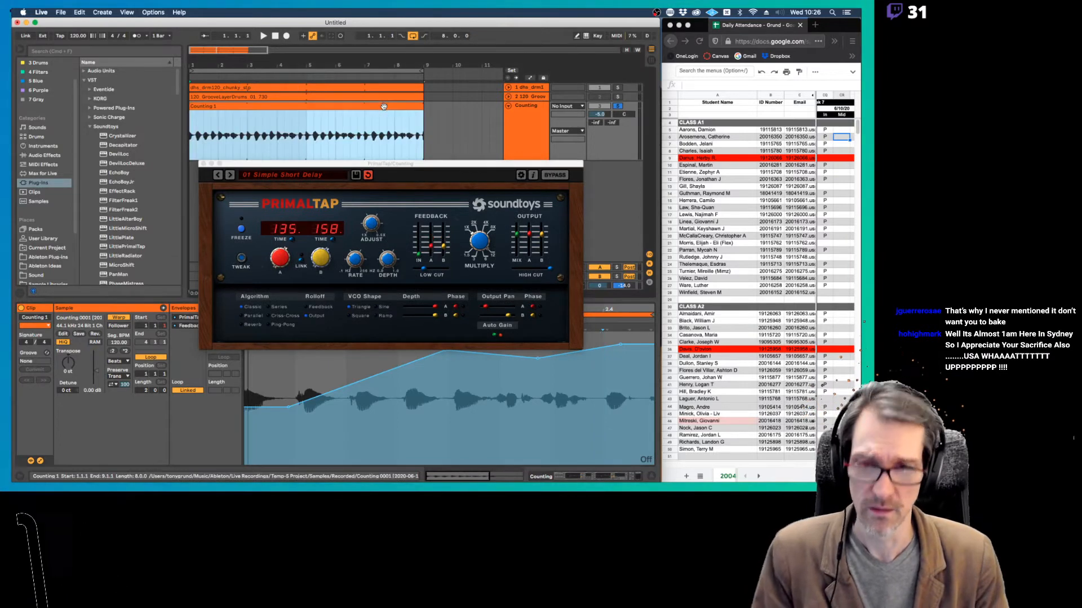
key("Tab")
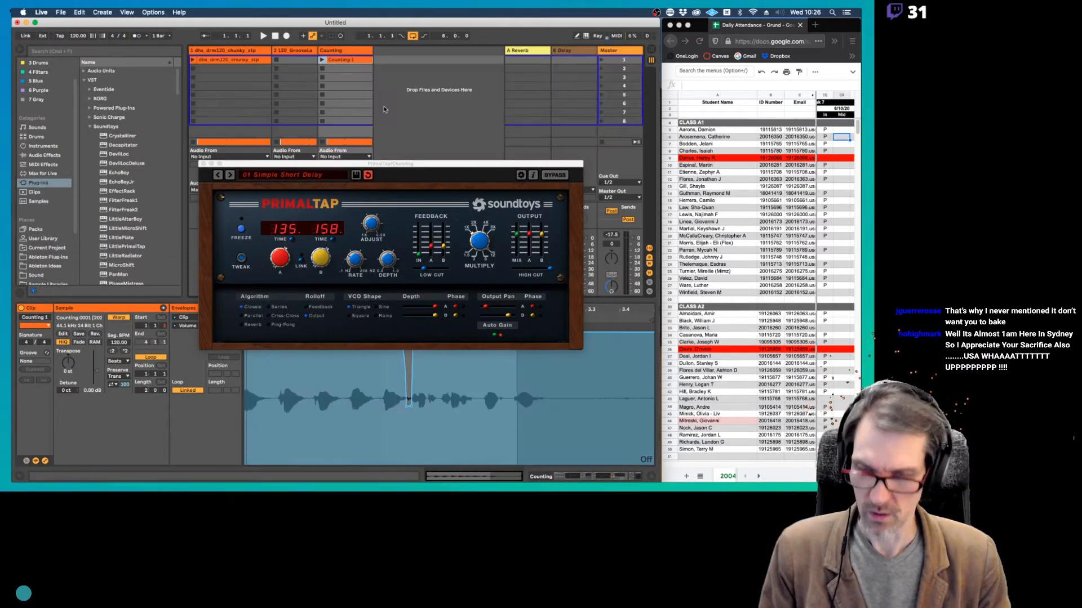
left_click(340, 78)
key("super+v")
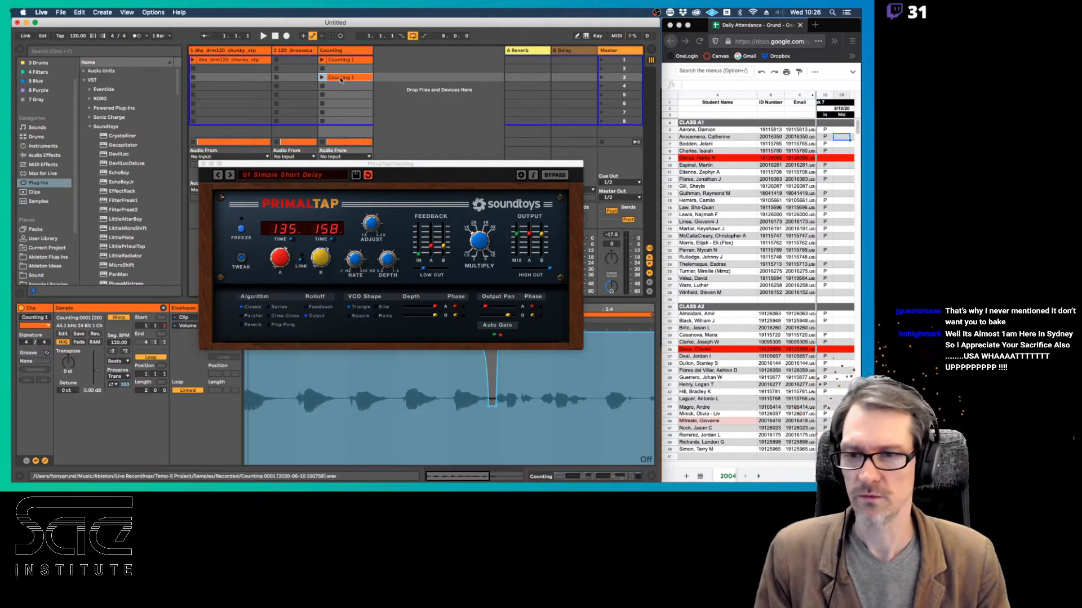
Display PrimalTap's Feedback B envelope for the pasted session clip and switch it from modulation to automation
left_click_drag(322, 165, 418, 91)
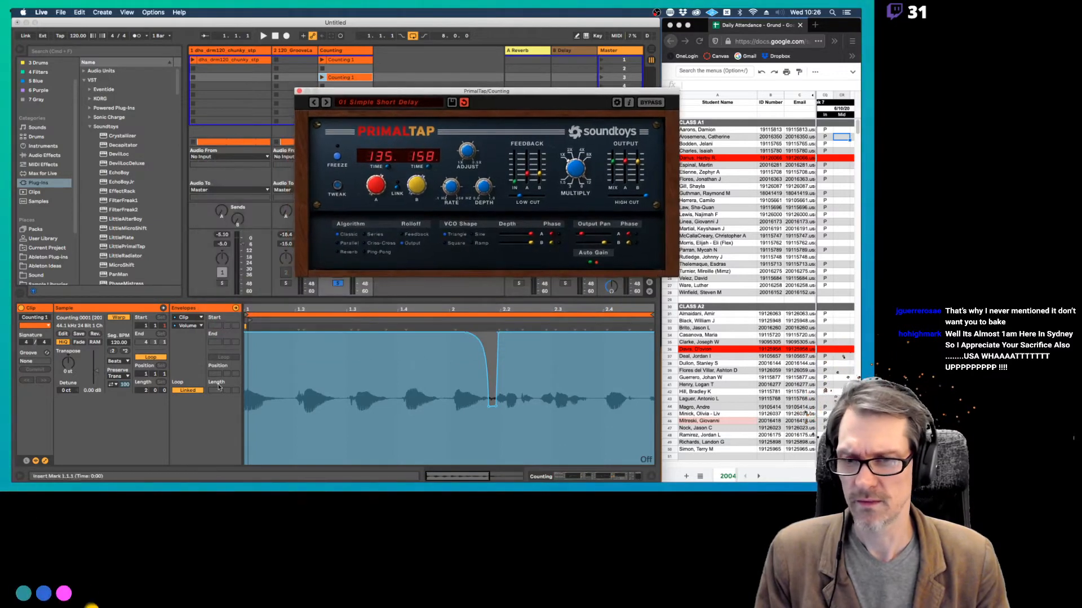
left_click(539, 175)
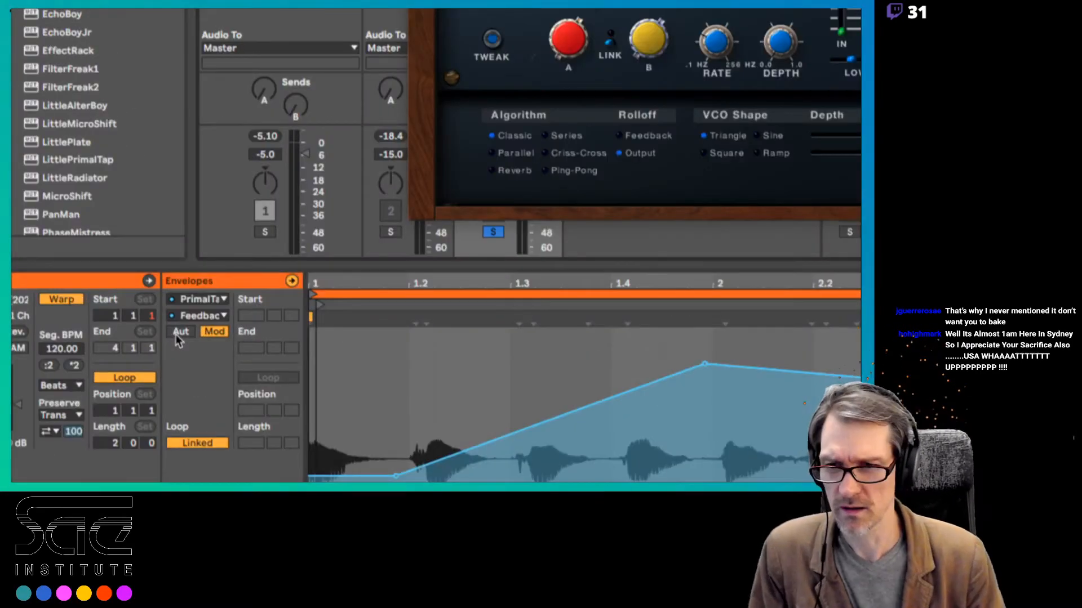
left_click(179, 332)
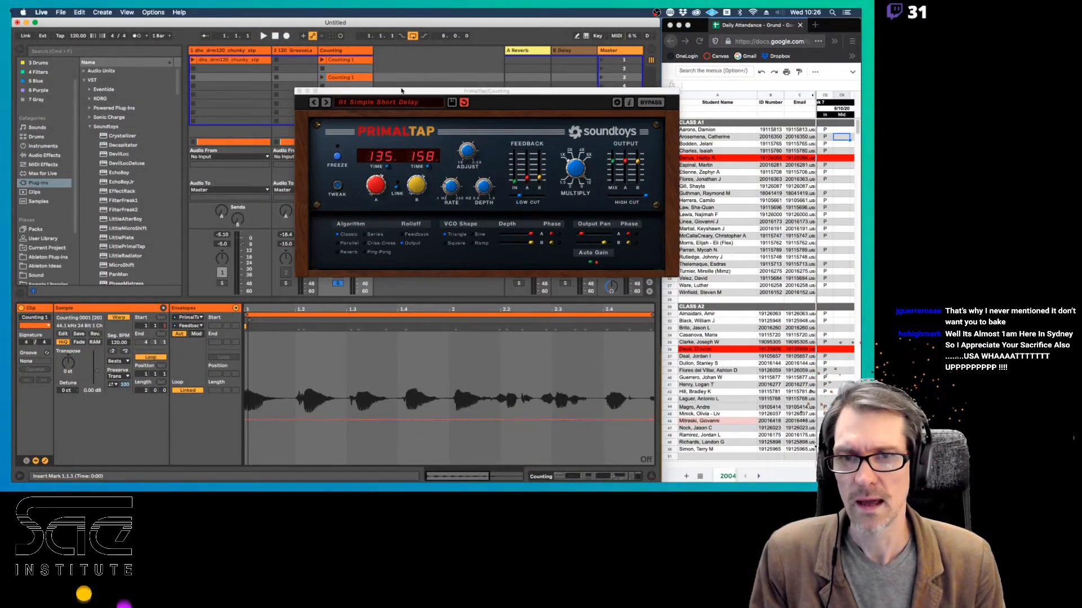
Copy the Feedback B modulation envelope from 1.1.4 to 2.4.3 and paste it into the clip's Feedback B automation envelope
left_click(357, 50)
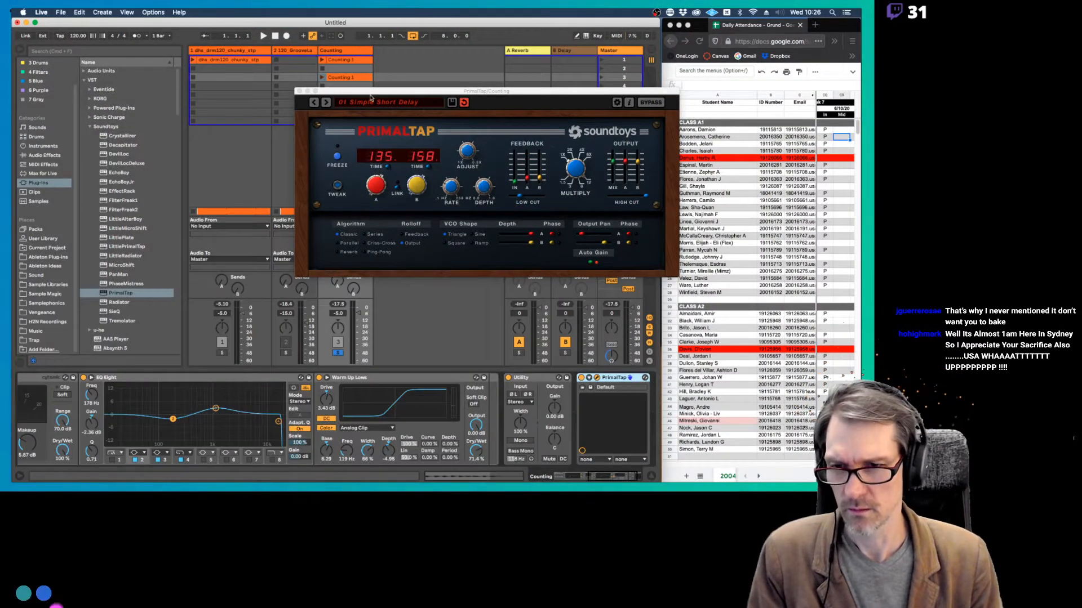
key("shift+Tab")
key("Tab")
key("Tab")
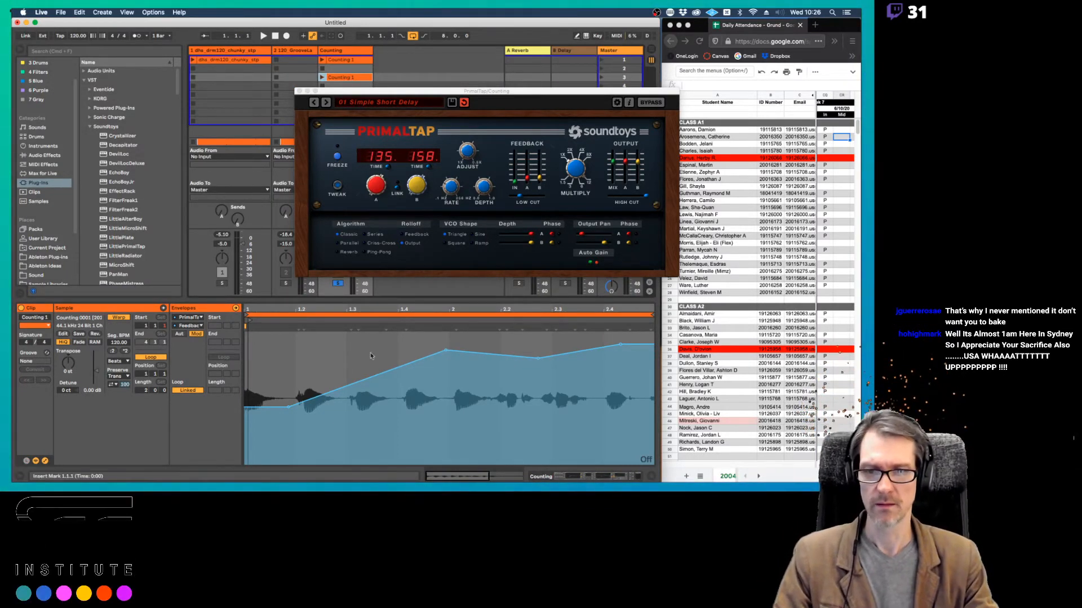
left_click_drag(280, 366, 629, 389)
key("super+c")
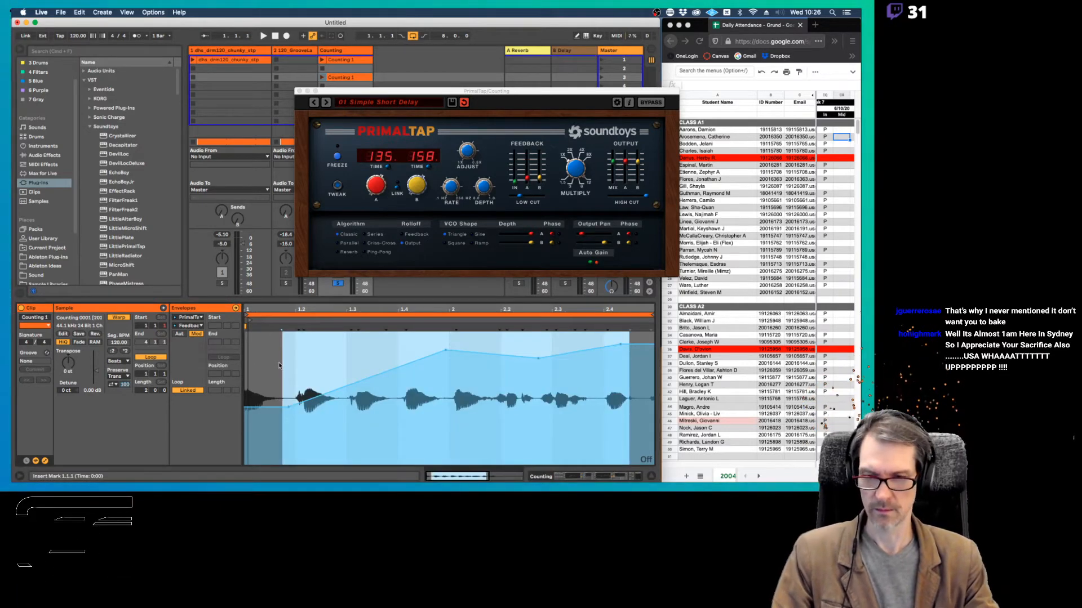
left_click(180, 334)
key("super+v")
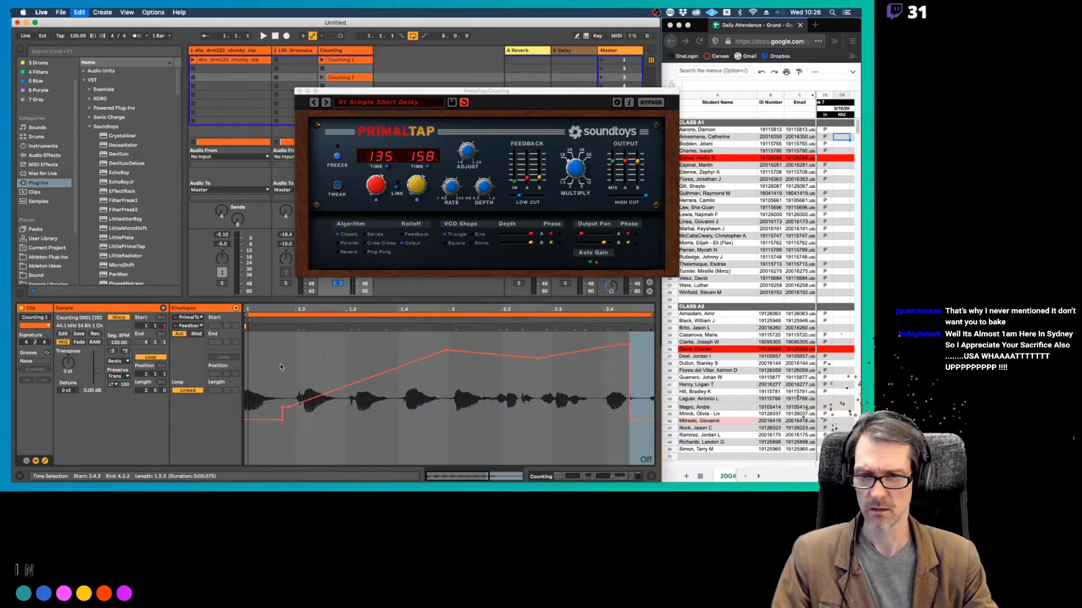
Remove the stray low points at both ends of the Feedback B automation and make the curve fall after about beat 2.4
left_click(282, 421)
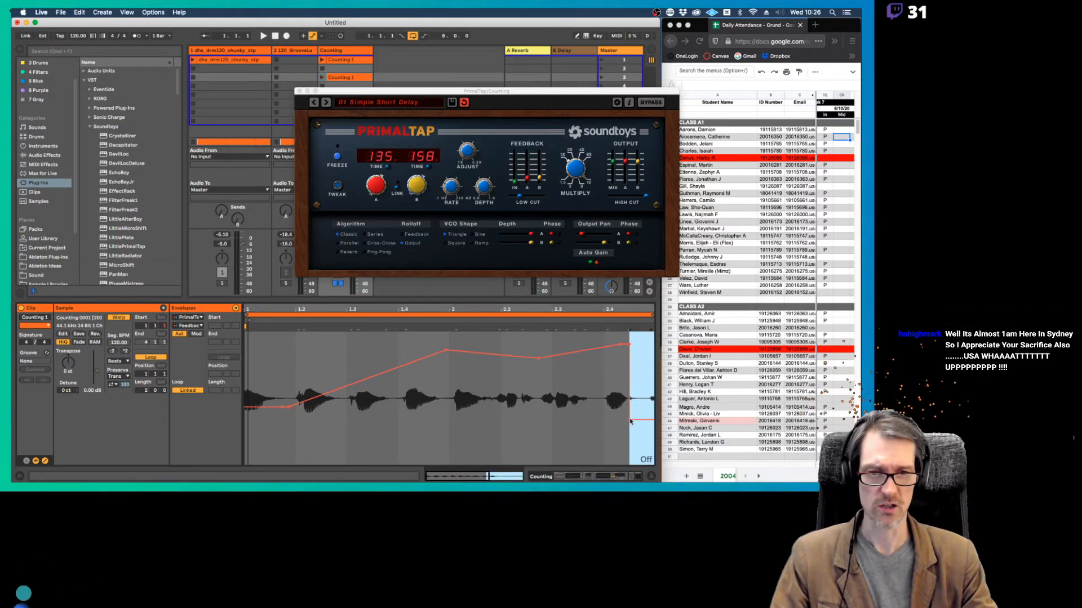
left_click(630, 421)
left_click(648, 370)
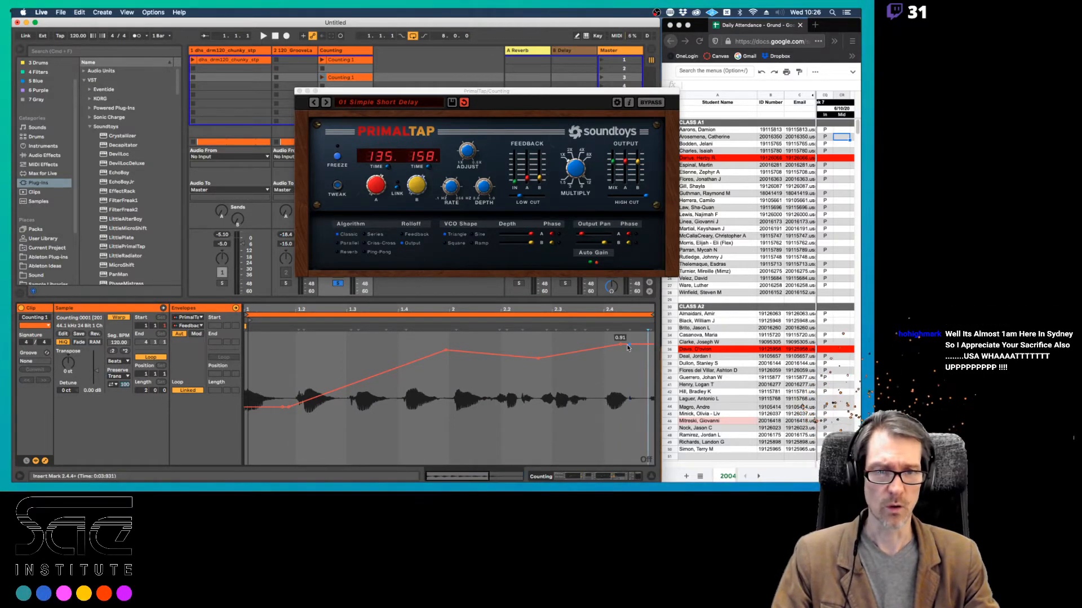
left_click_drag(629, 348, 605, 355)
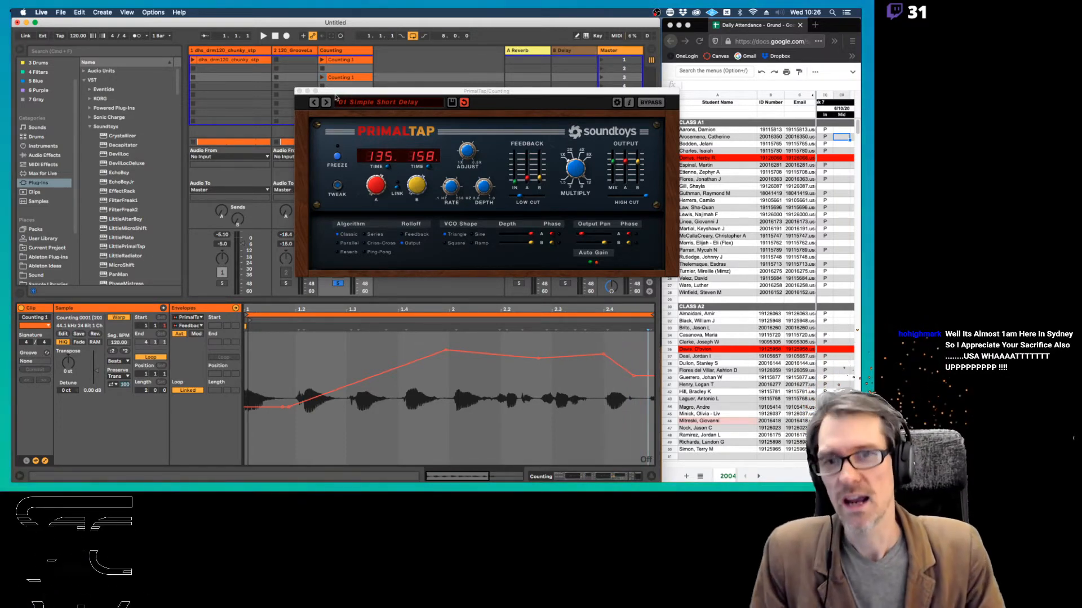
left_click_drag(345, 94, 351, 116)
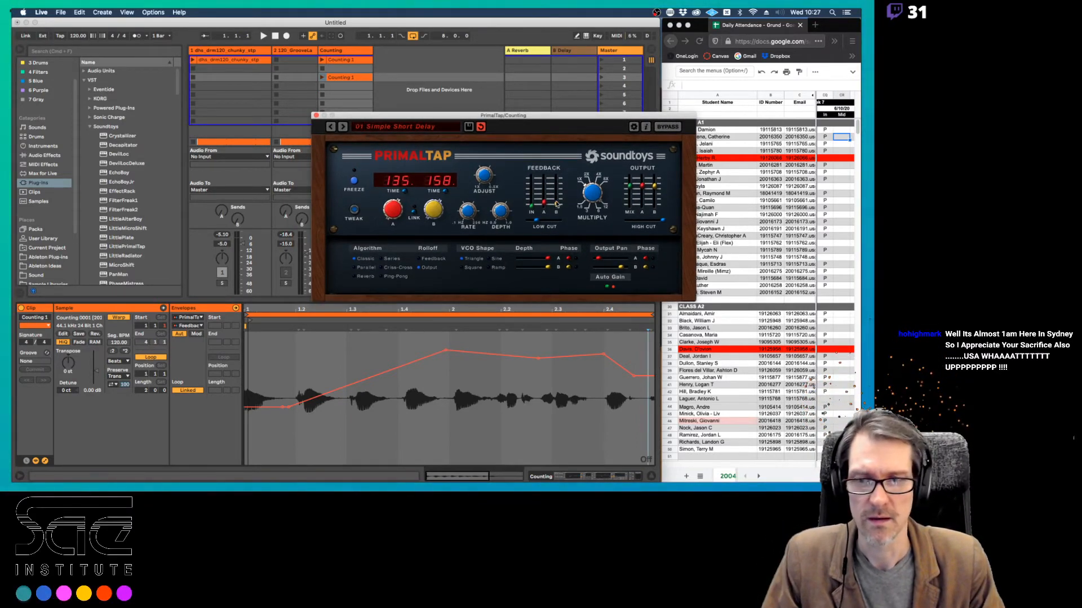
Copy the full Feedback A modulation envelope into its automation envelope and delete the stray low points at both ends
left_click(196, 334)
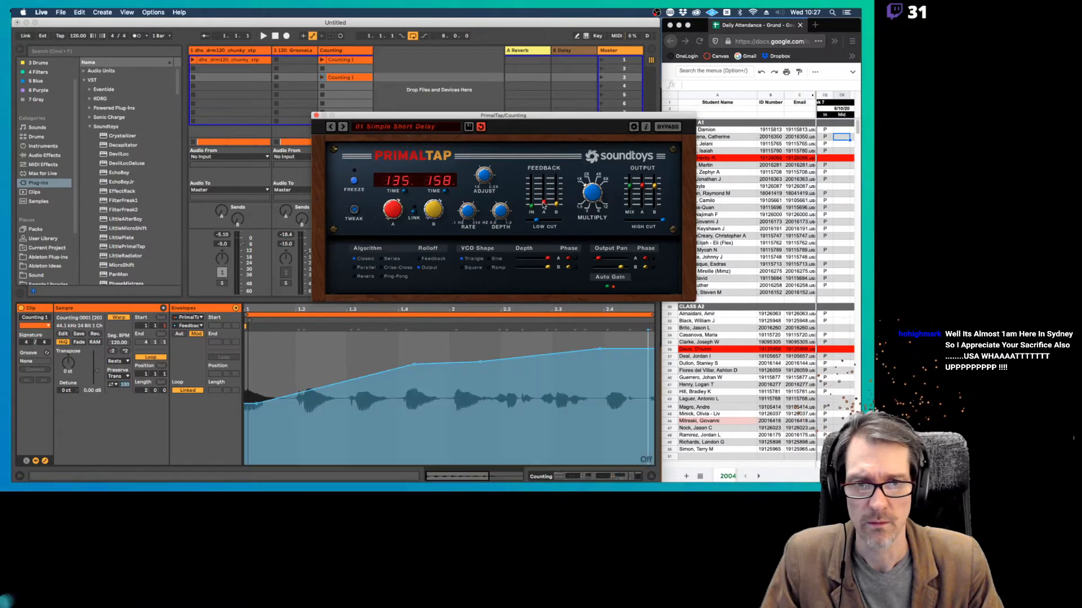
left_click(284, 433)
key("super+a")
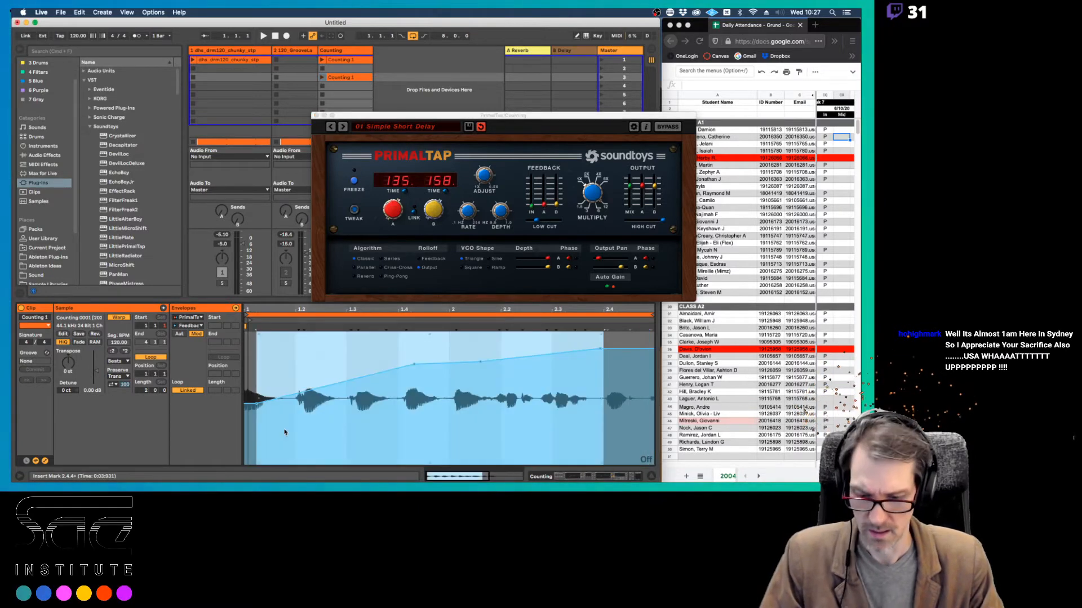
left_click(179, 334)
key("super+v")
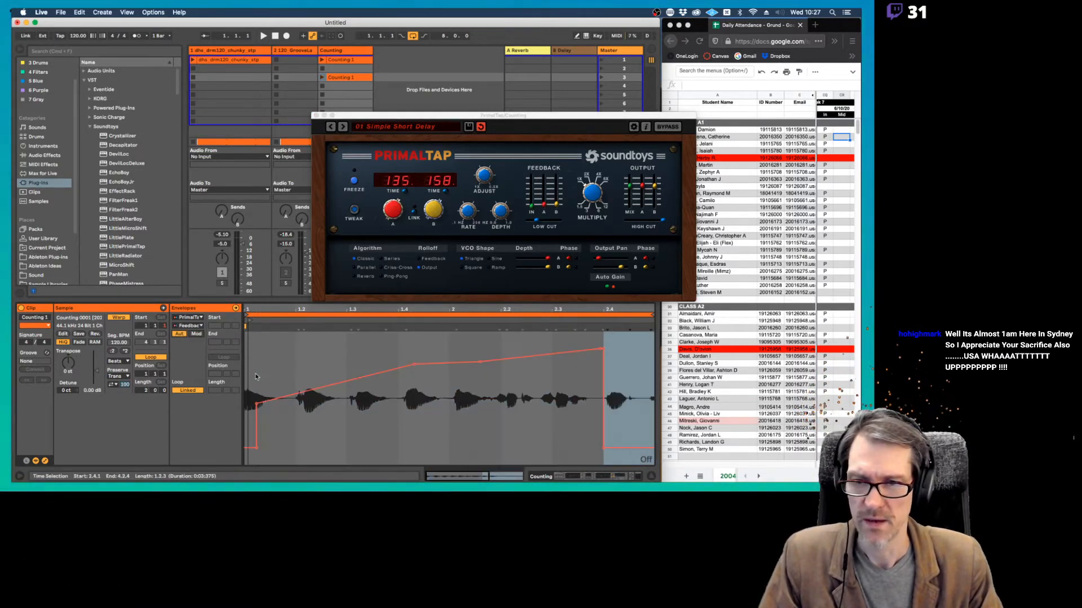
key("Delete")
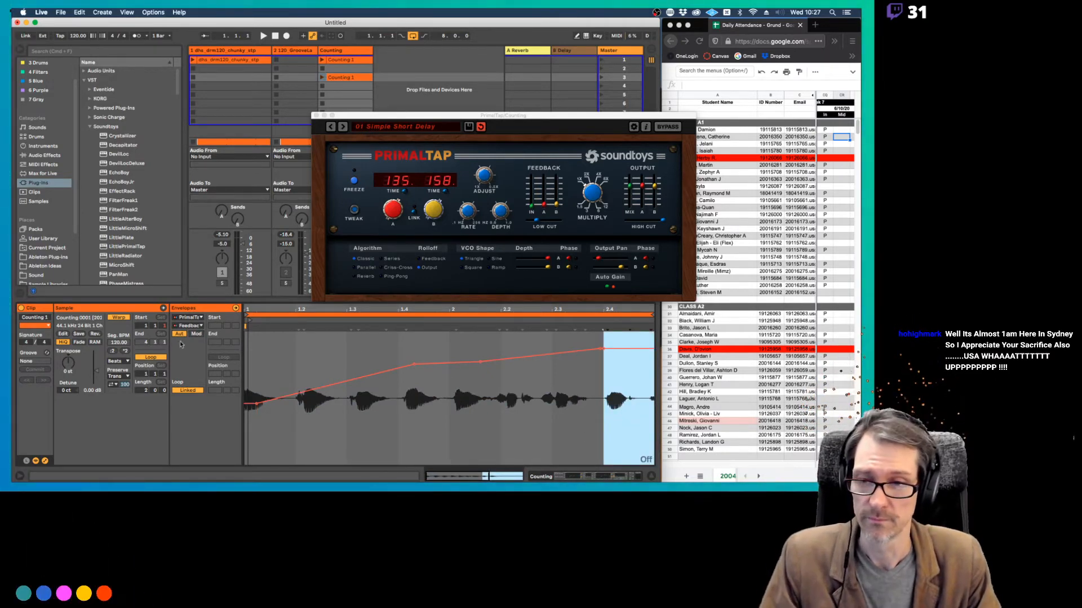
Clear the whole Feedback A modulation envelope
left_click(196, 334)
left_click(379, 351)
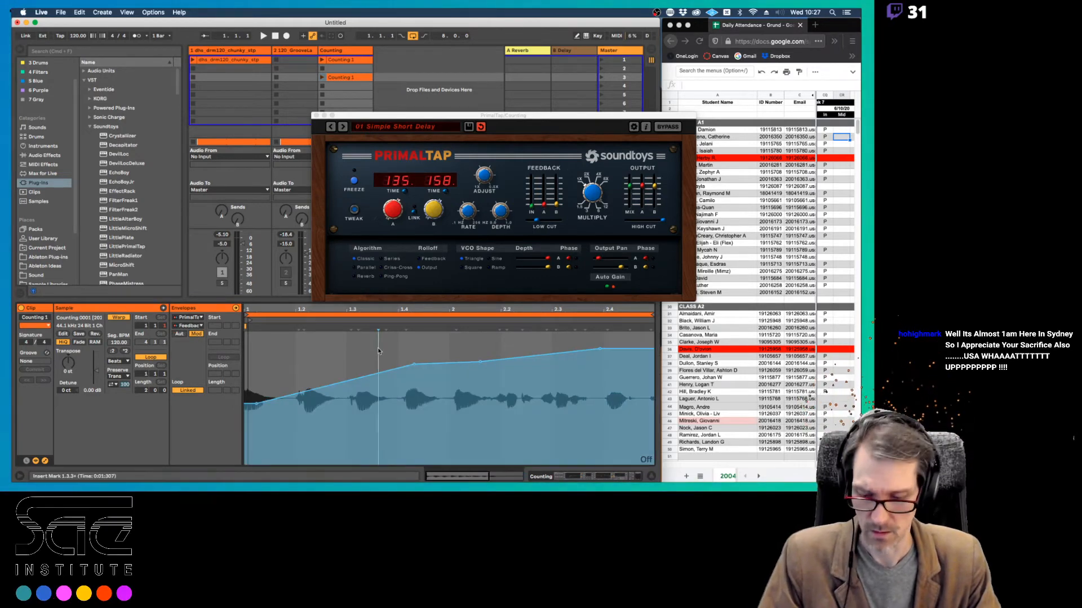
key("super+a")
key("Delete")
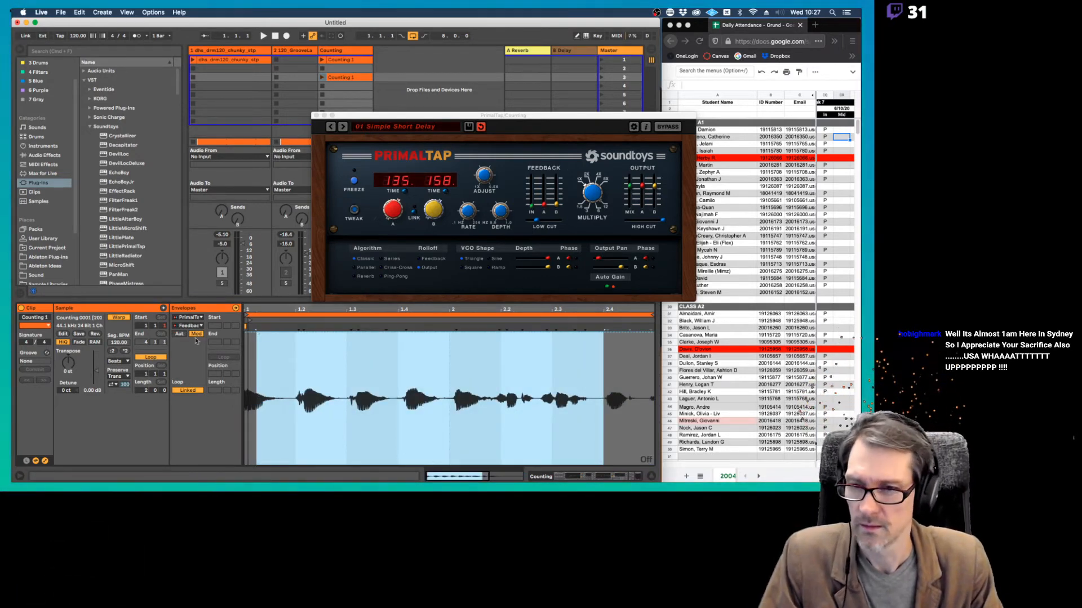
Display the Feedback B modulation envelope and clear all of it
key("super+z")
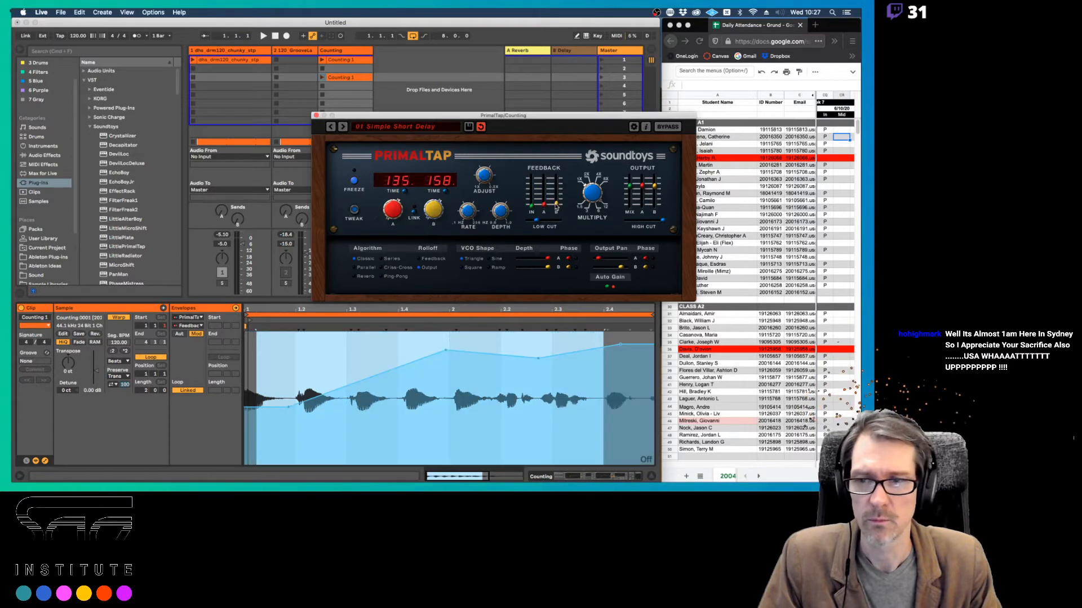
key("Right")
key("Right")
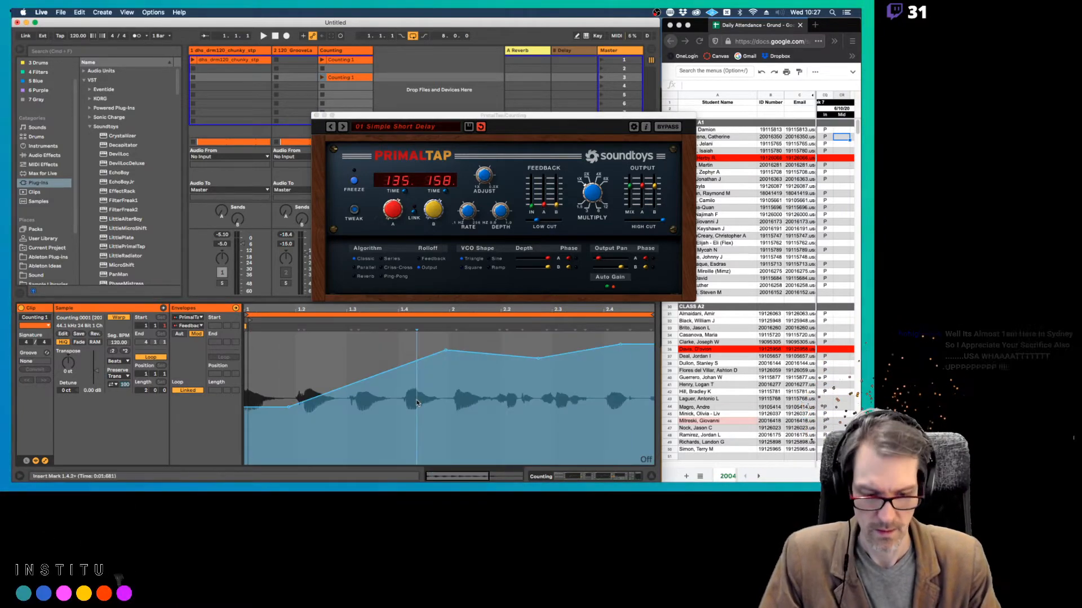
key("Delete")
Launch the Counting clip in the third slot to audition the automation of both feedback controls
key("space")
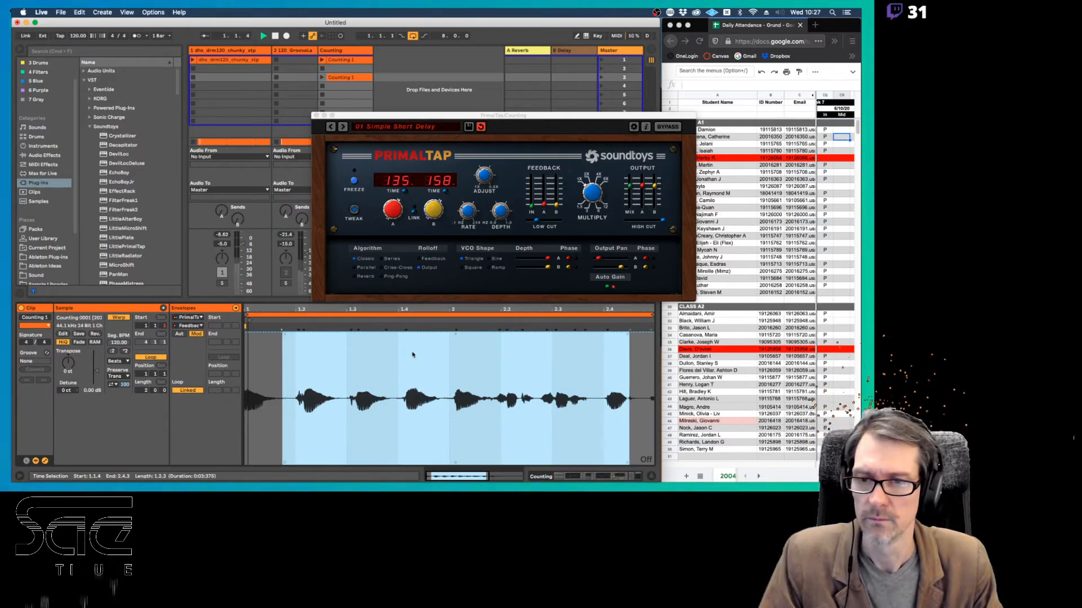
key("space")
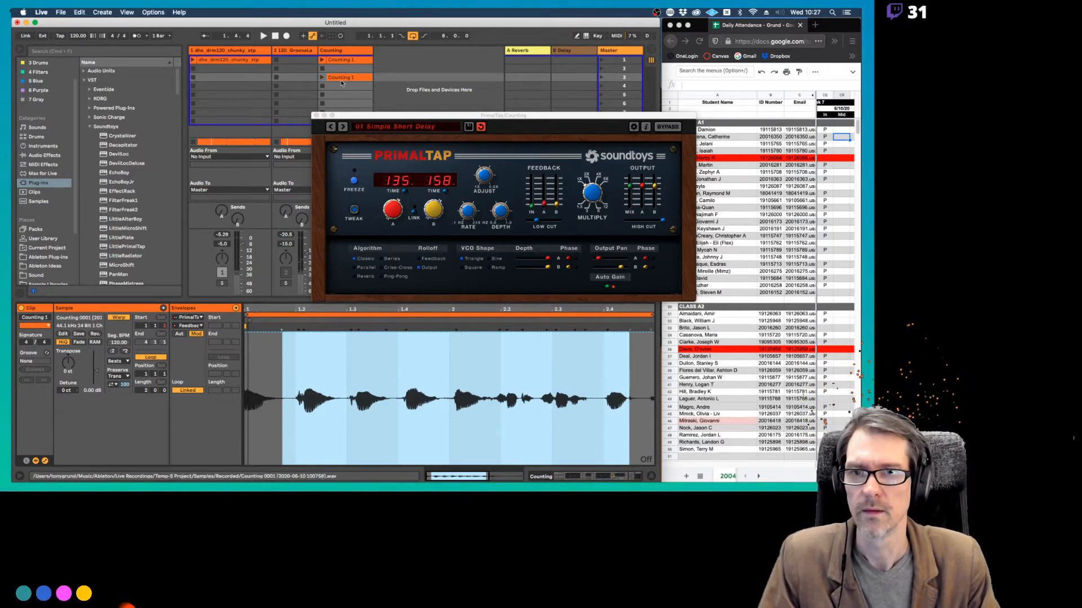
left_click(332, 77)
left_click(322, 77)
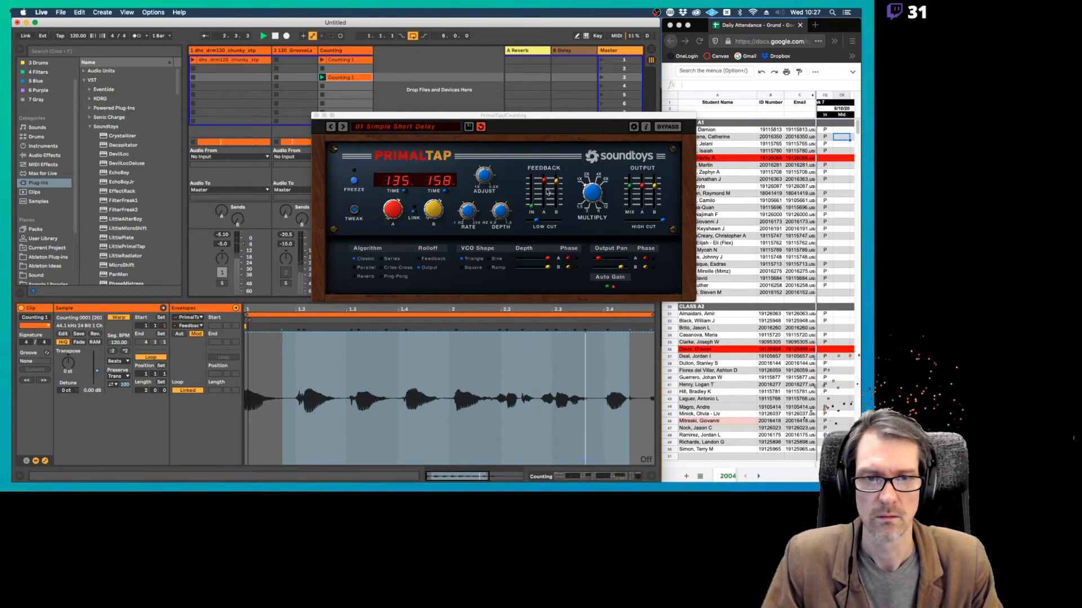
Show the Feedback B automation envelope and lower its peak near beat 2 and the points from about 2.3 to the end
left_click(180, 335)
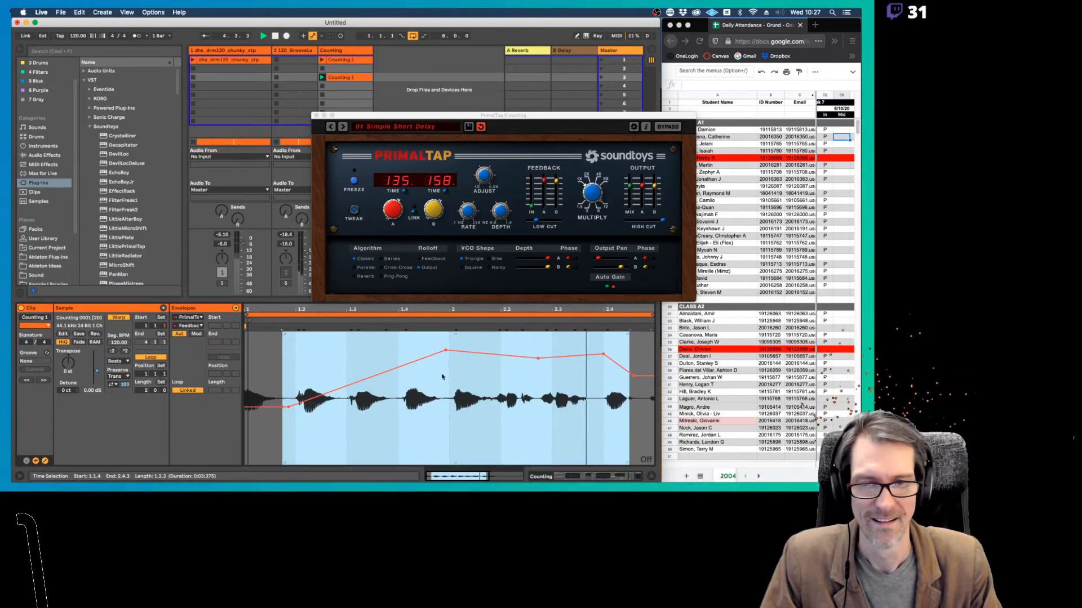
left_click(442, 353)
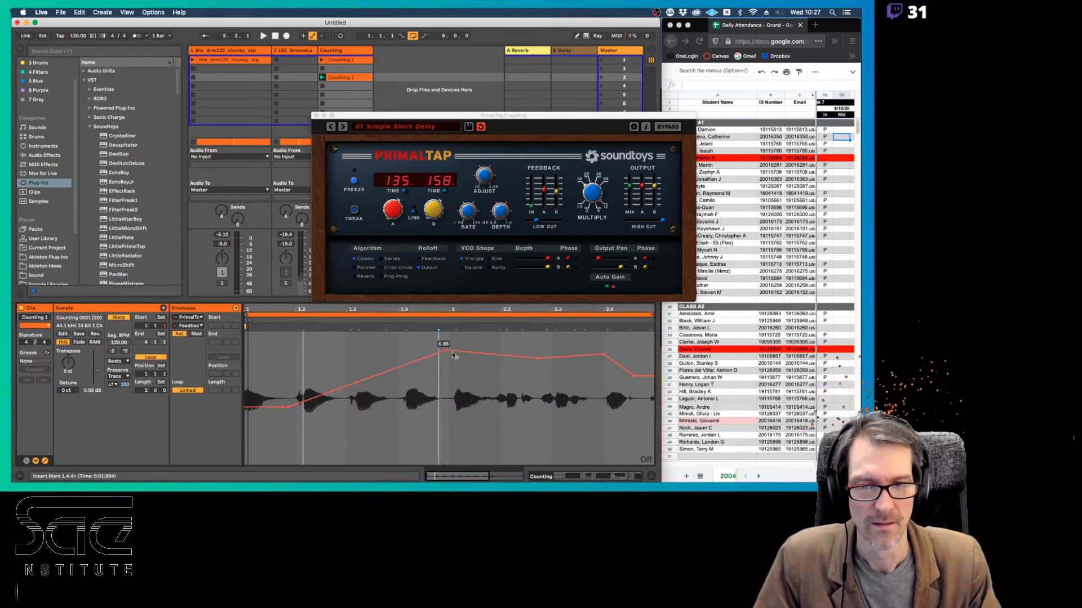
left_click_drag(448, 355, 448, 386)
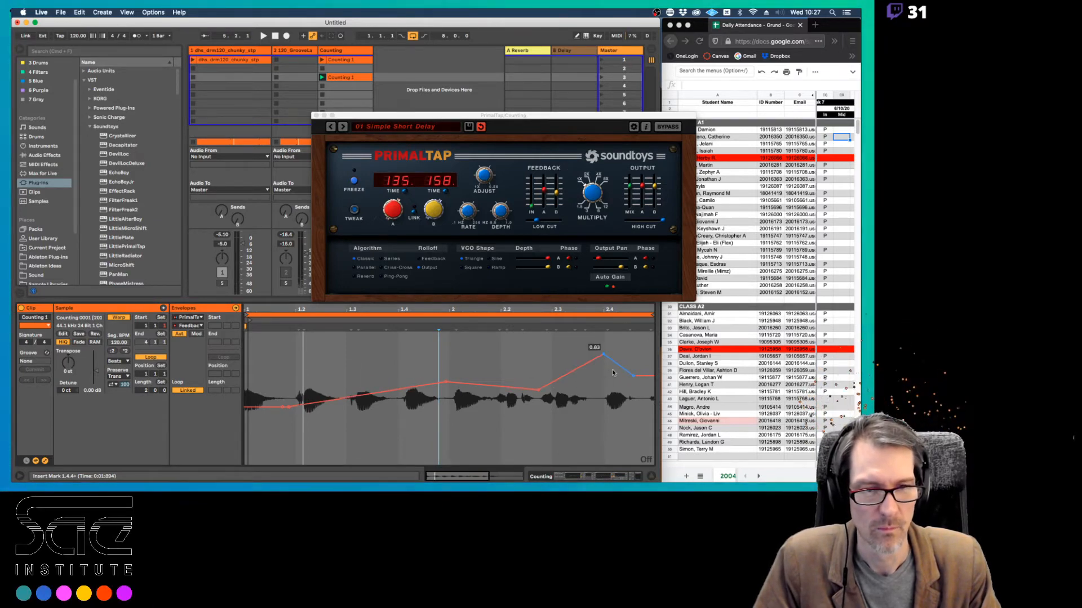
left_click_drag(580, 367, 620, 410)
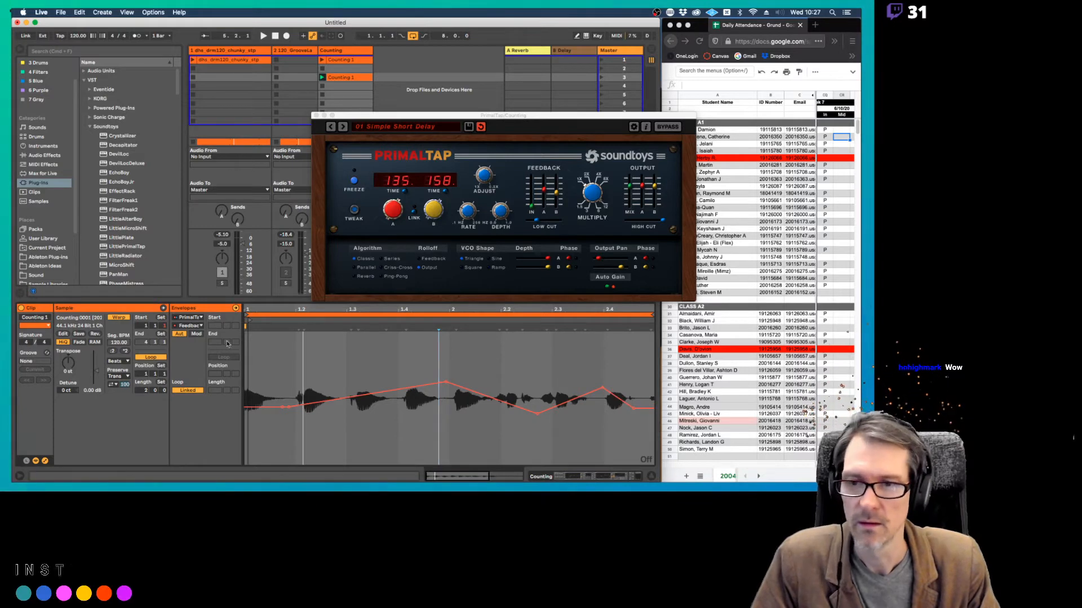
Display the Feedback A automation envelope and lower its opening, its middle section and its last points near beat 2.4
left_click(557, 194)
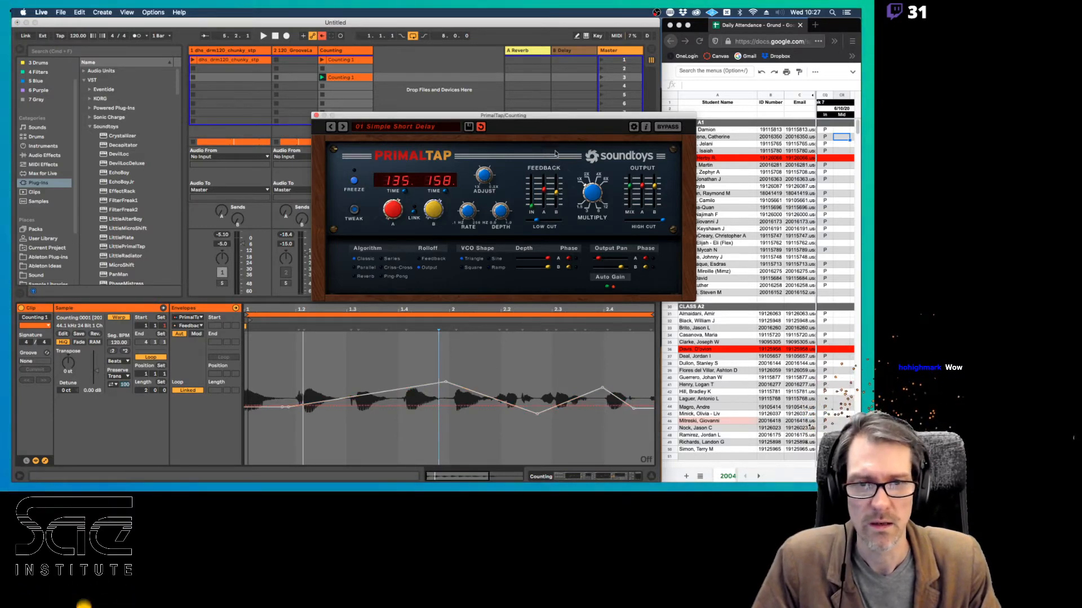
left_click(544, 191)
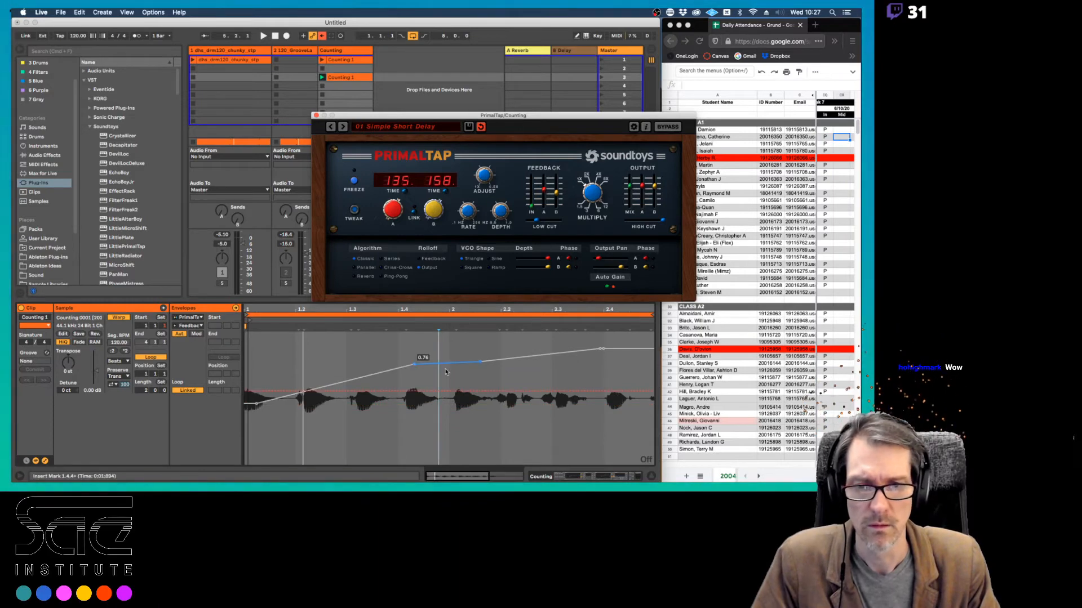
left_click_drag(446, 370, 446, 394)
left_click_drag(540, 369, 541, 392)
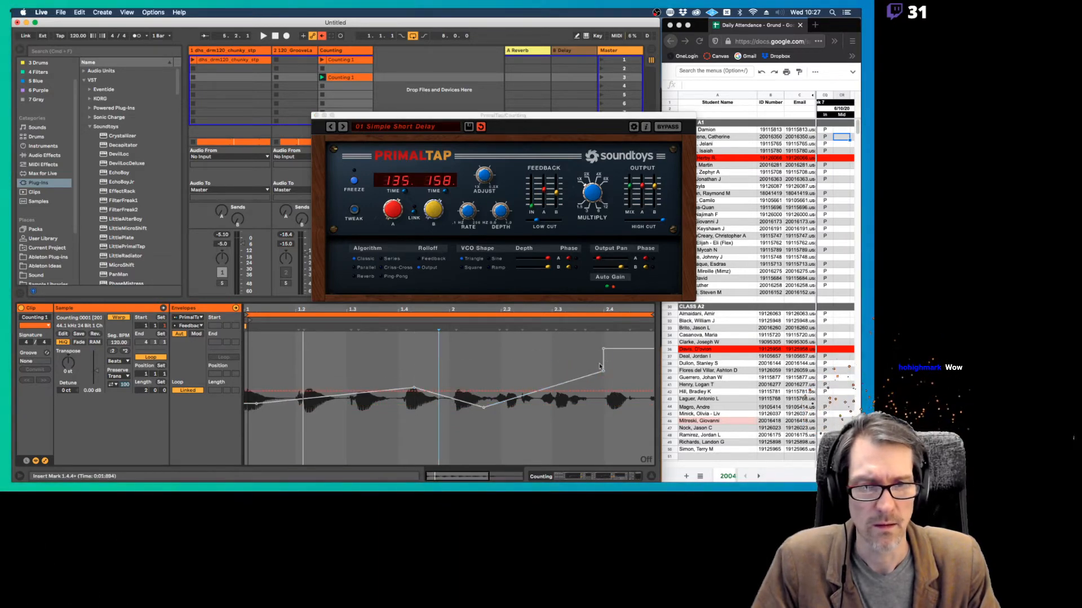
left_click(604, 351)
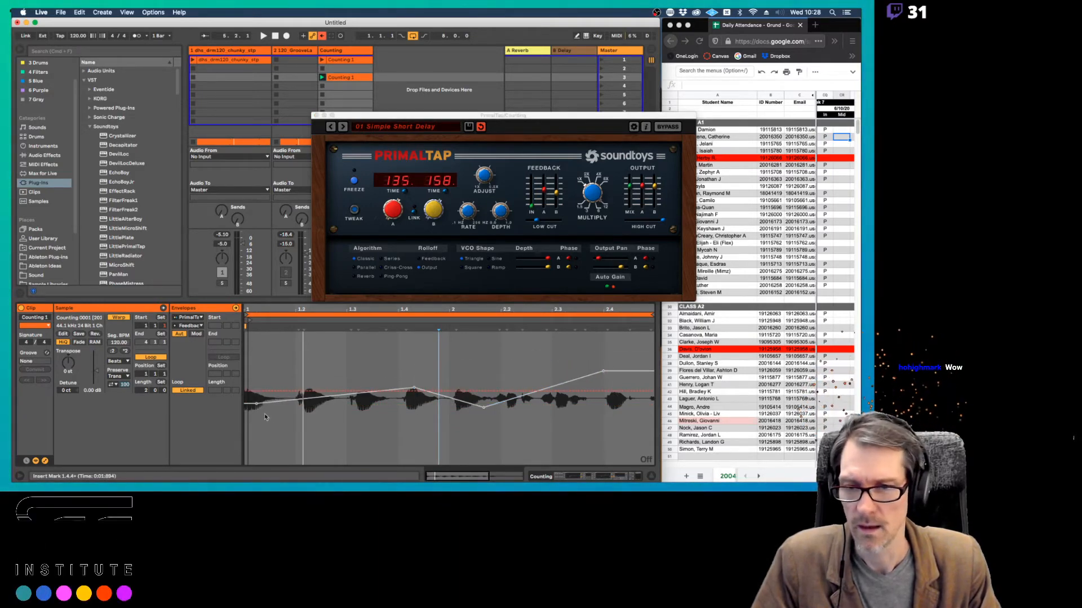
left_click_drag(267, 405, 277, 422)
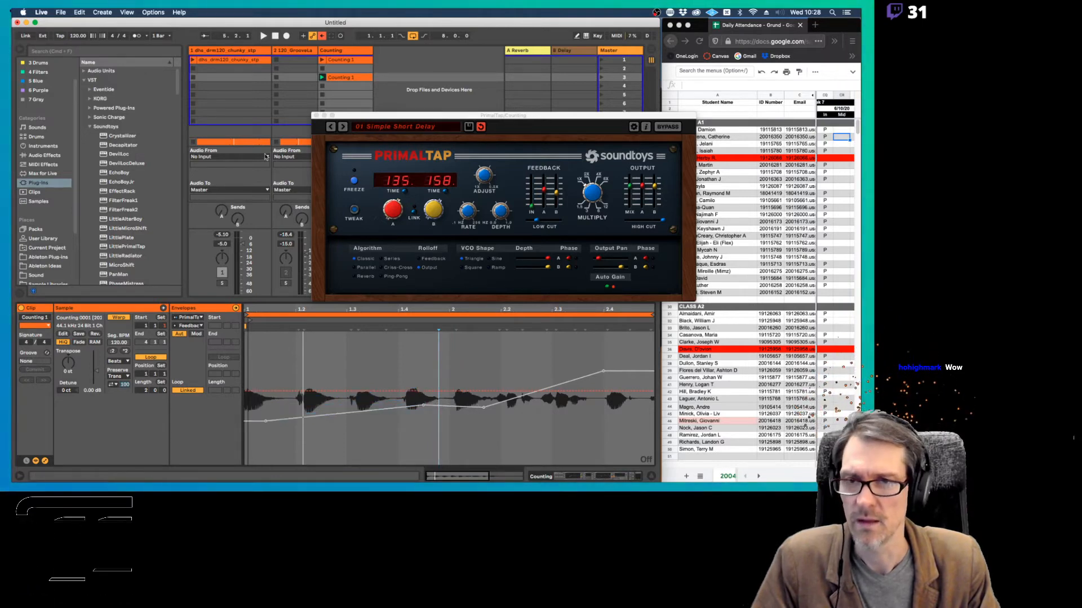
Re-enable the overridden automation, play the clip, and raise PrimalTap's output Mix slightly
left_click(322, 36)
key("space")
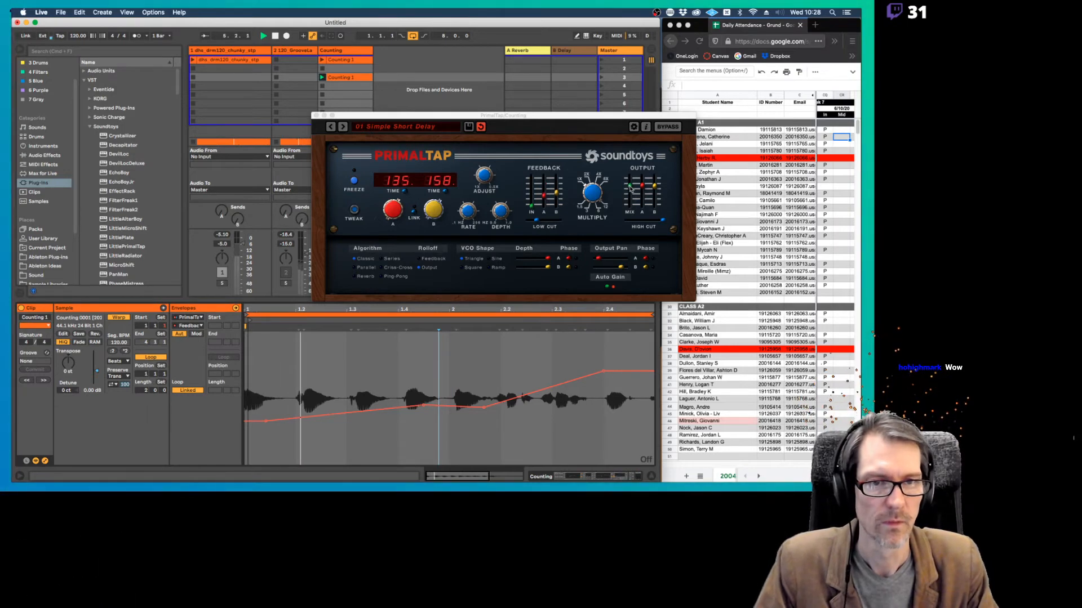
left_click_drag(630, 187, 630, 181)
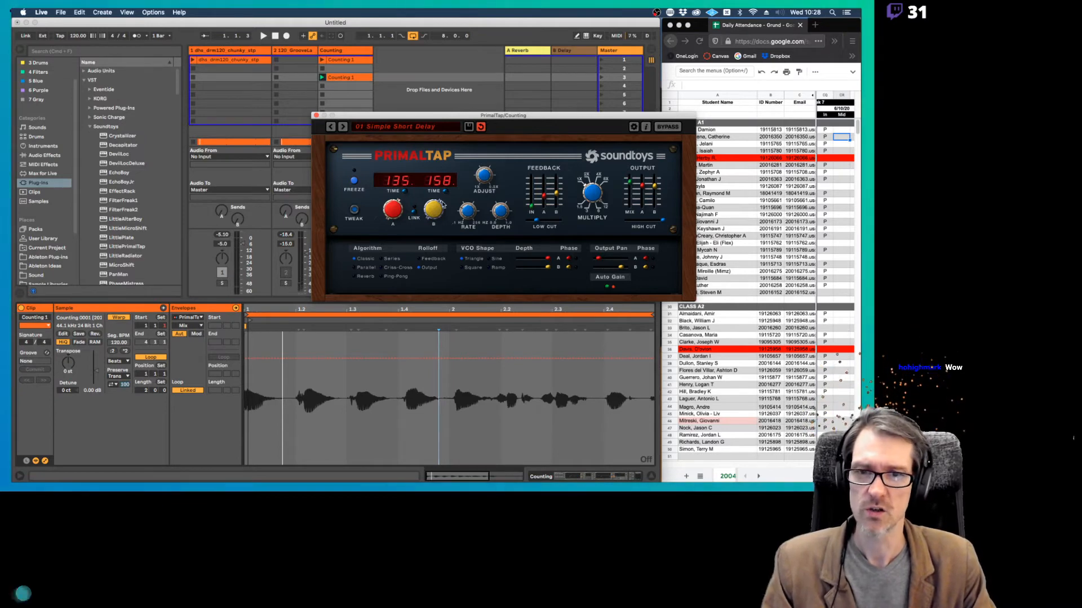
Move the PrimalTap window clear of the Counting track and override the automation by raising Feedback A and Feedback B slightly
left_click_drag(417, 117, 482, 67)
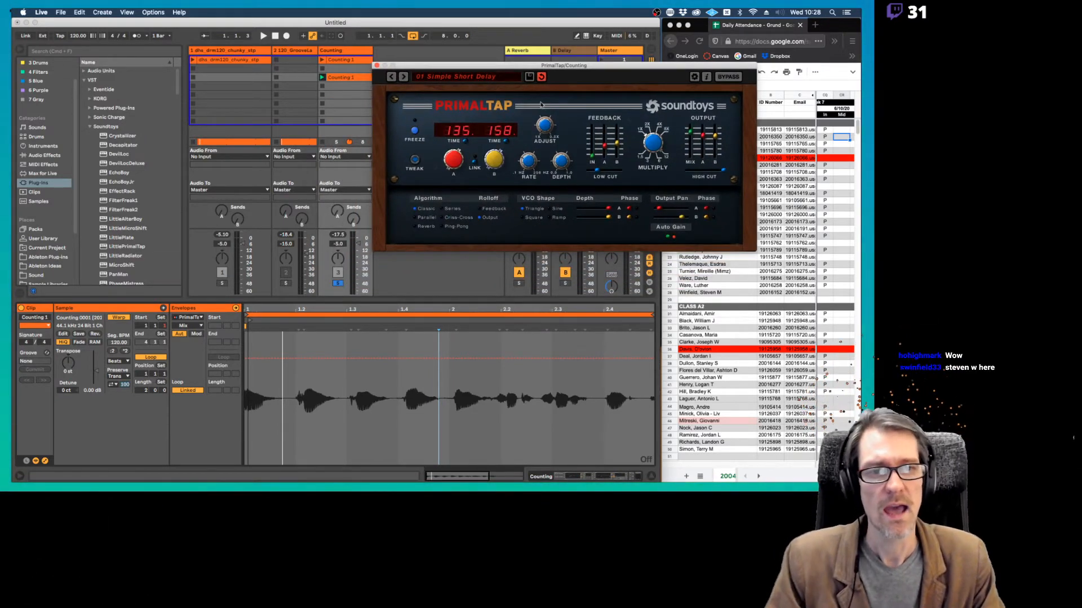
left_click(599, 146)
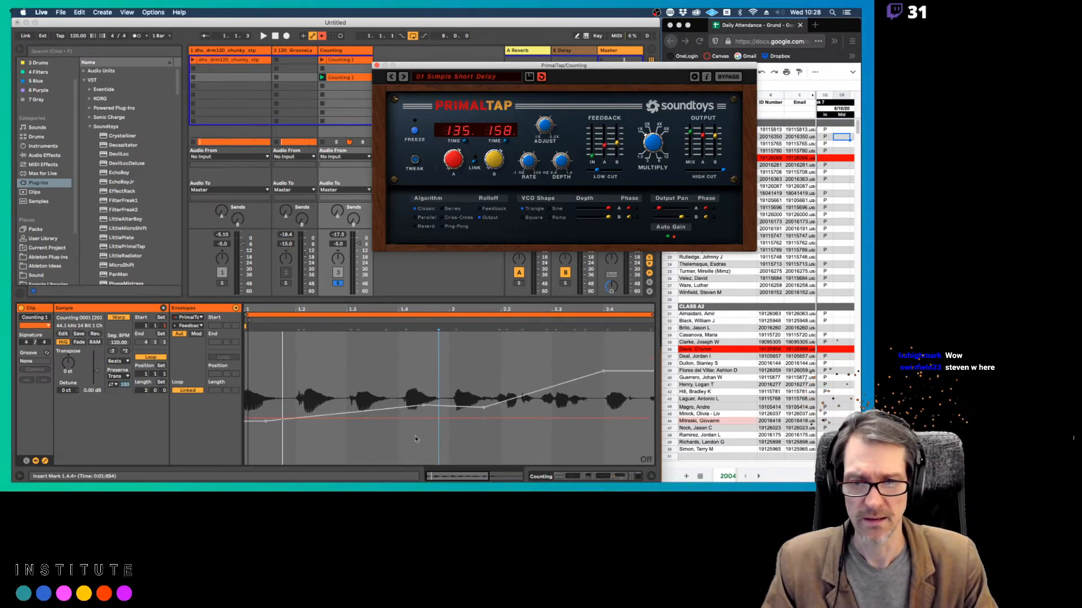
left_click_drag(601, 144, 606, 140)
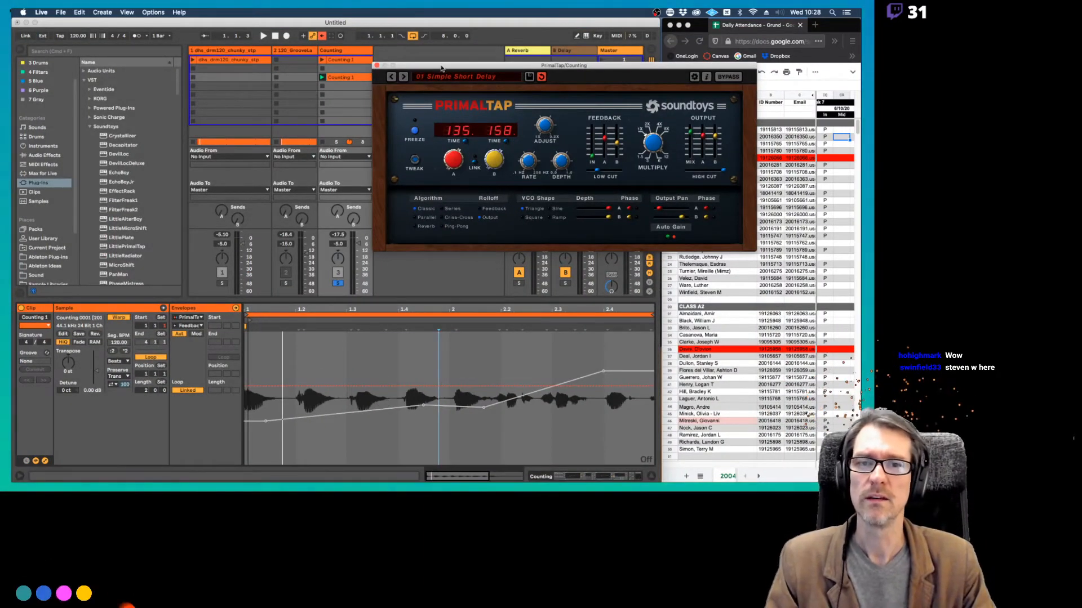
left_click_drag(396, 64, 418, 66)
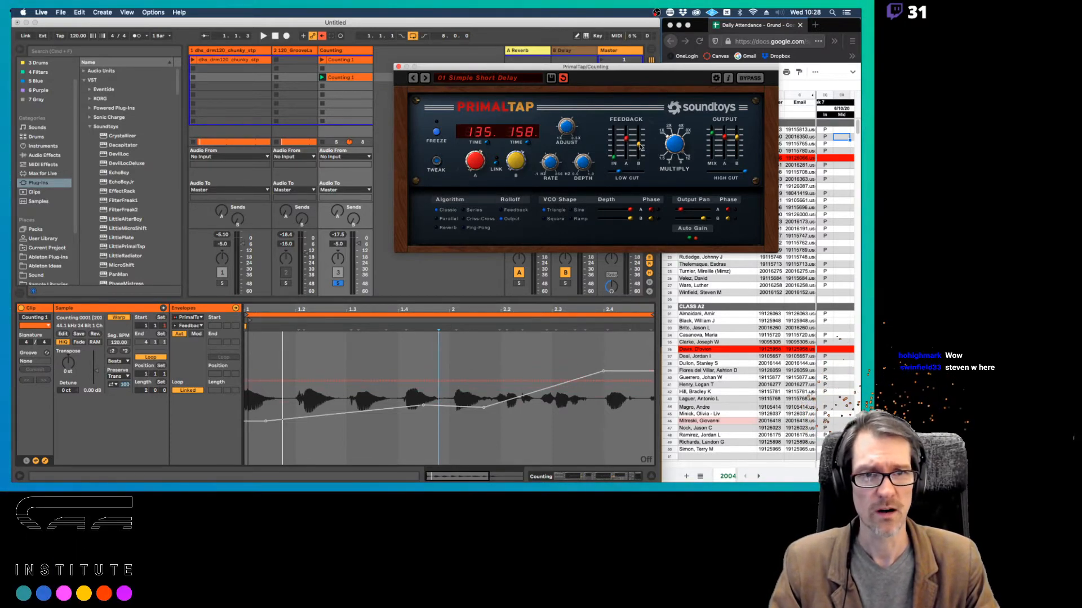
left_click_drag(640, 145, 641, 142)
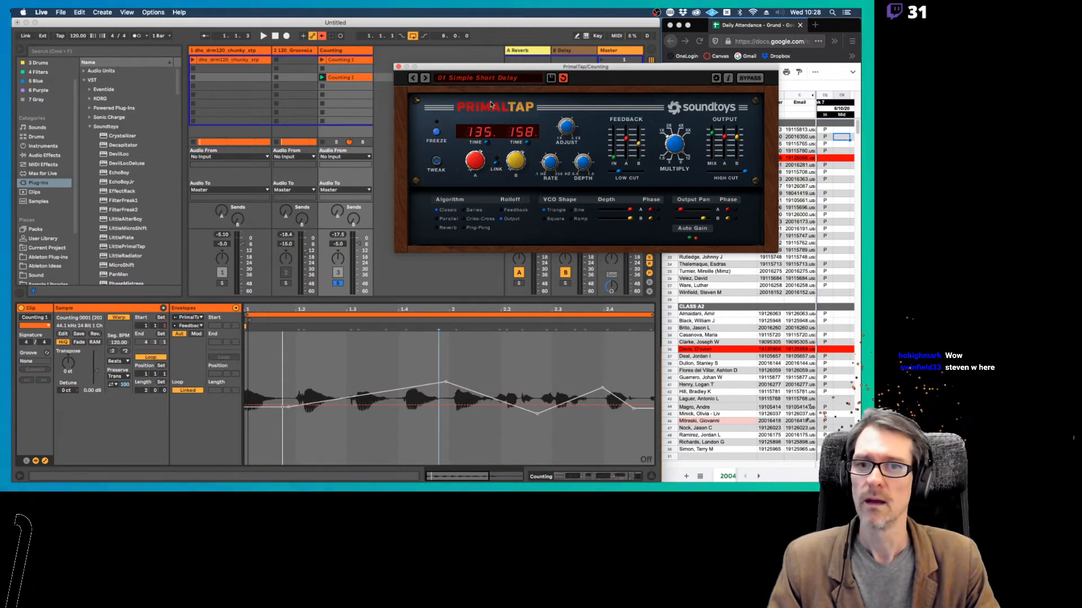
Display the Feedback A envelope, play the Counting clip briefly, and close the PrimalTap window
left_click_drag(485, 67, 467, 50)
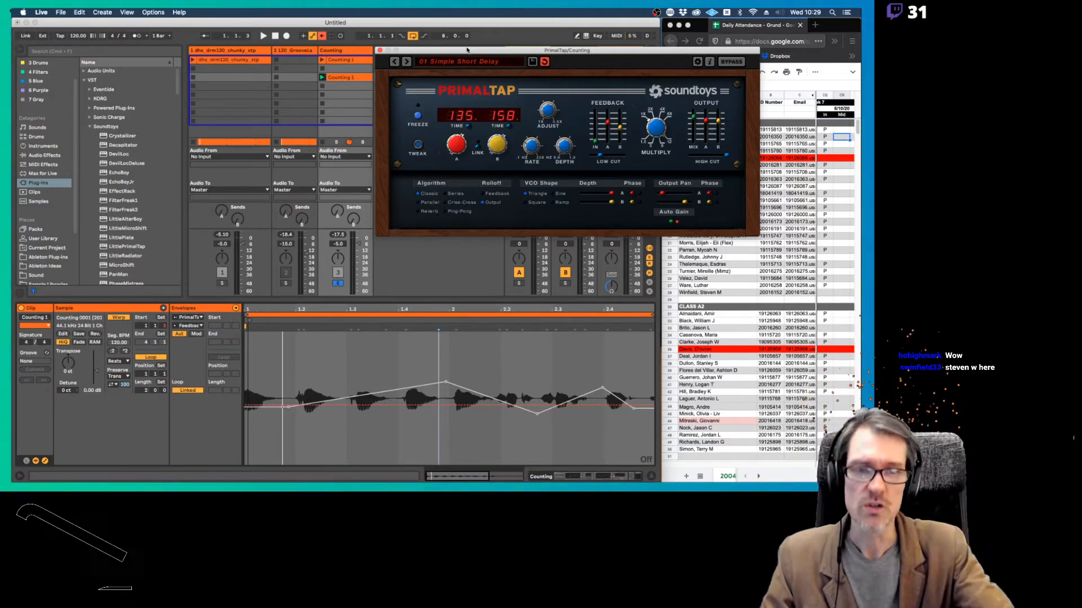
left_click(607, 123)
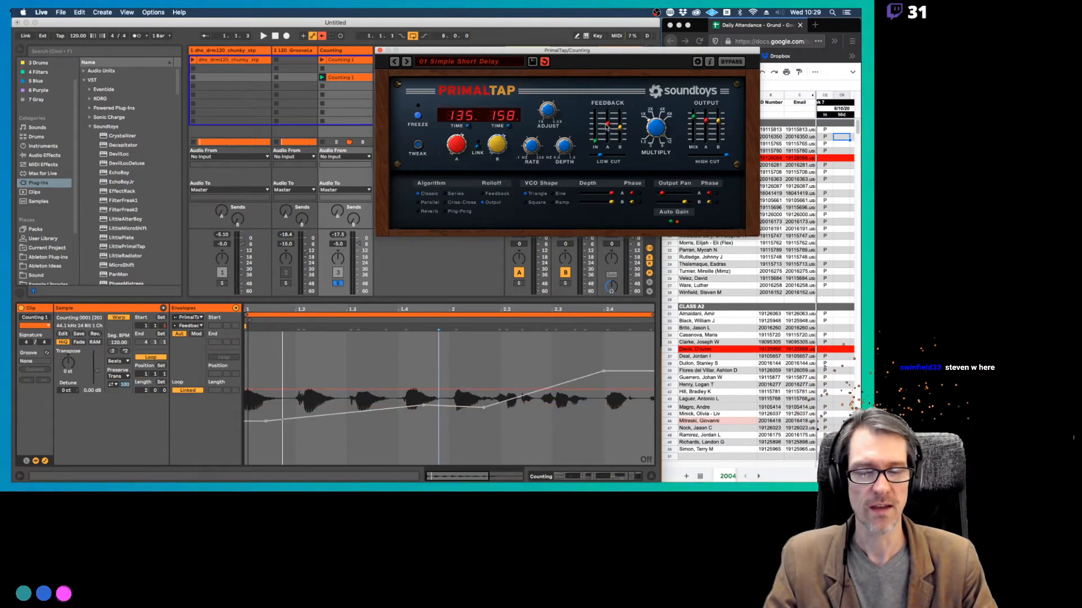
key("space")
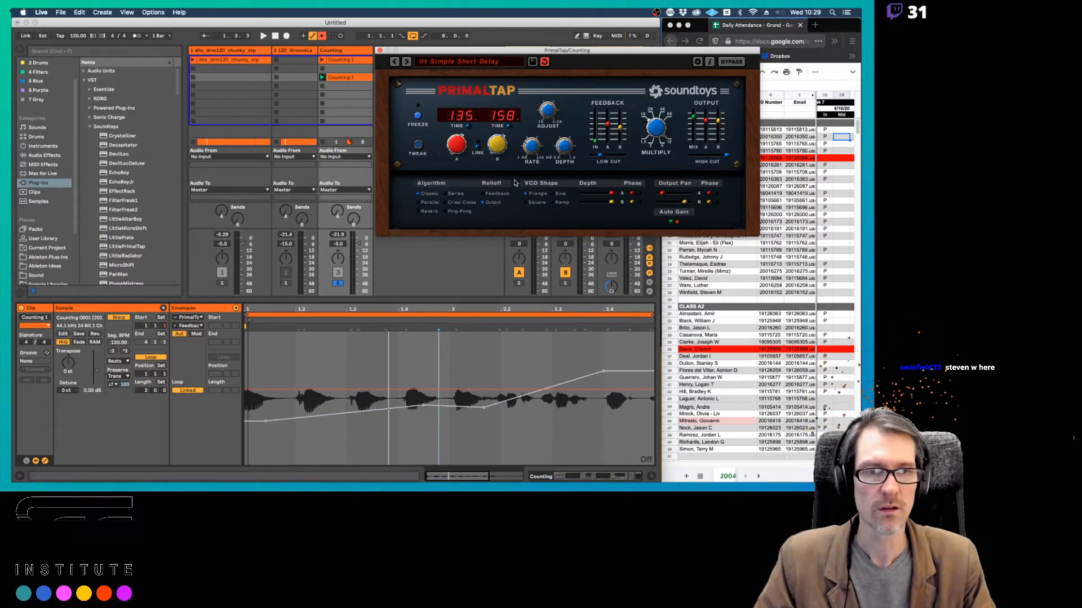
left_click_drag(459, 53, 391, 81)
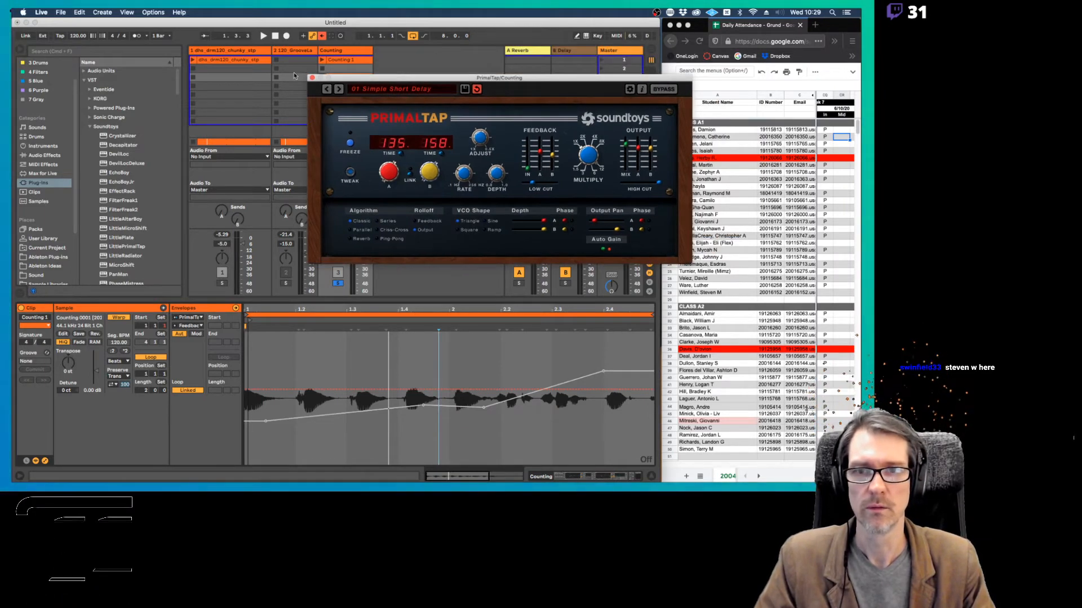
left_click(312, 78)
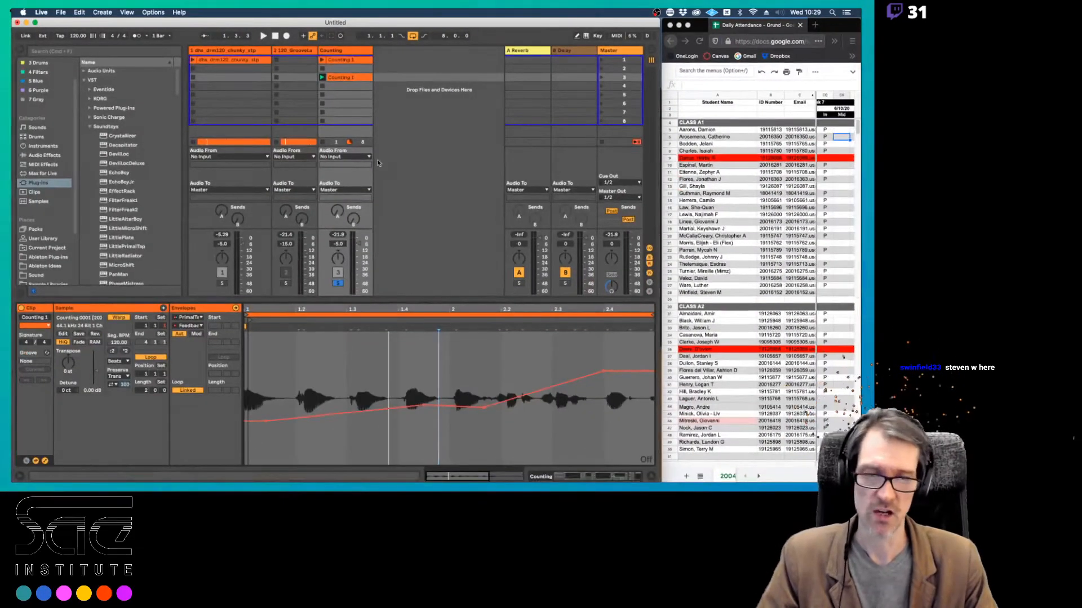
Switch to the attendance spreadsheet in Firefox and enter 45 in the In column for the last student of Class A1
left_click(830, 297)
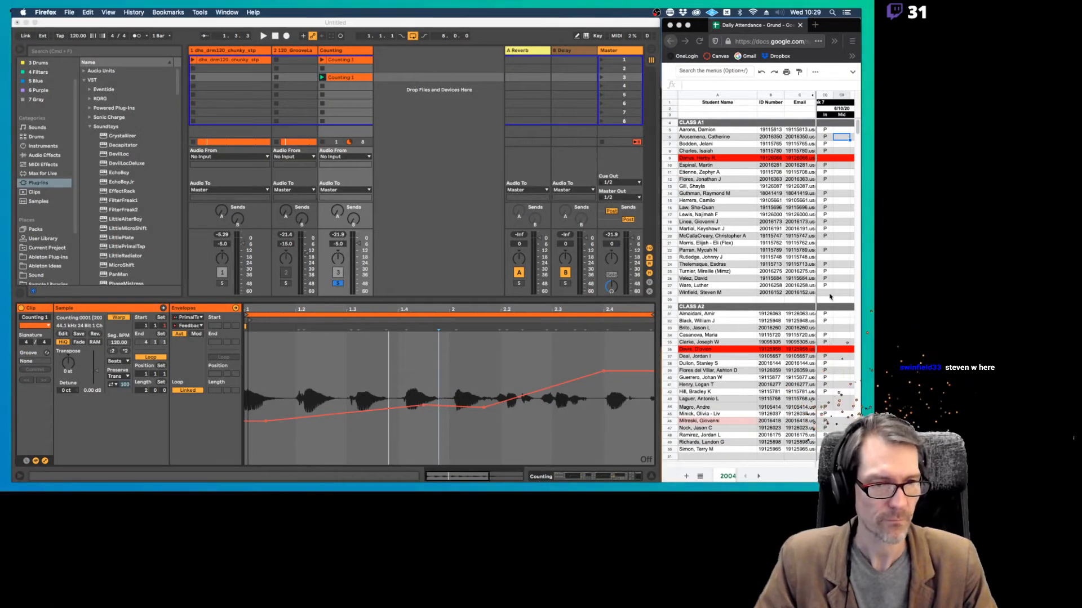
left_click(822, 294)
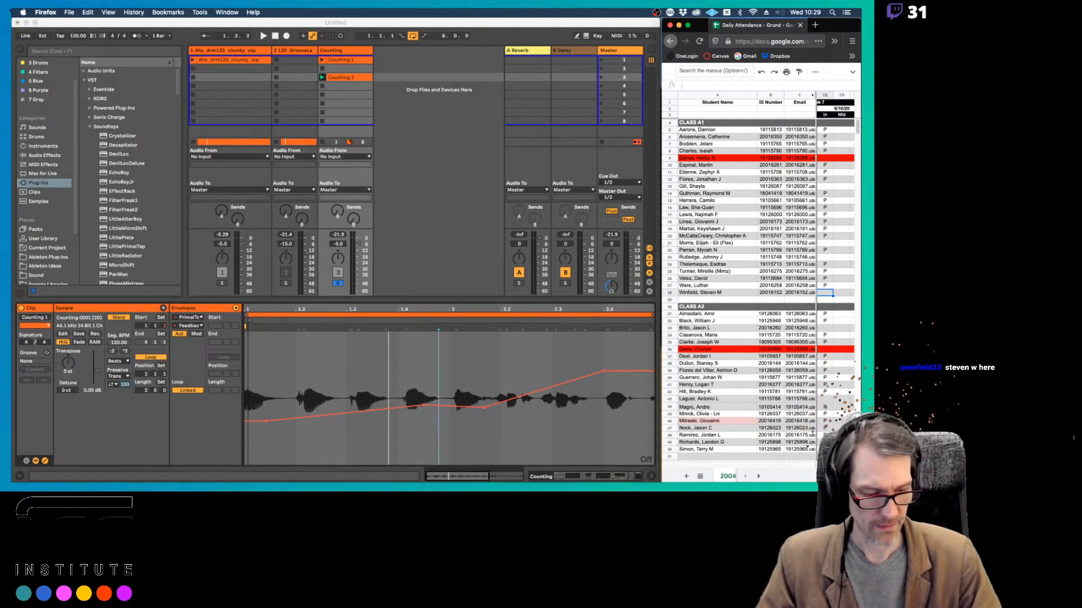
left_click(843, 294)
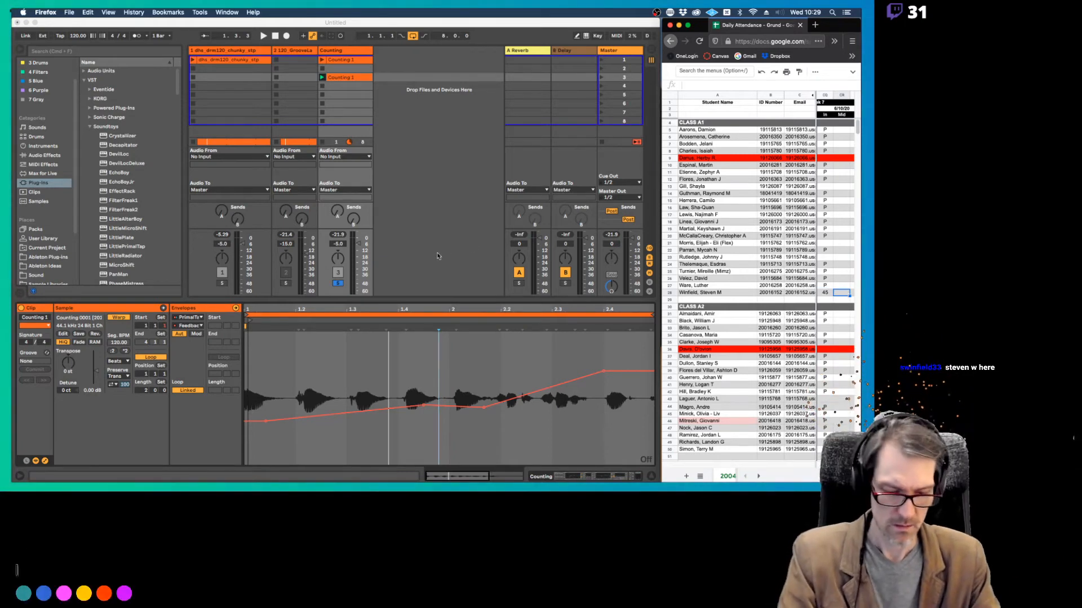
Return to Ableton Live, show the Counting track's devices and reopen the PrimalTap plug-in window
left_click(401, 255)
key("shift+question")
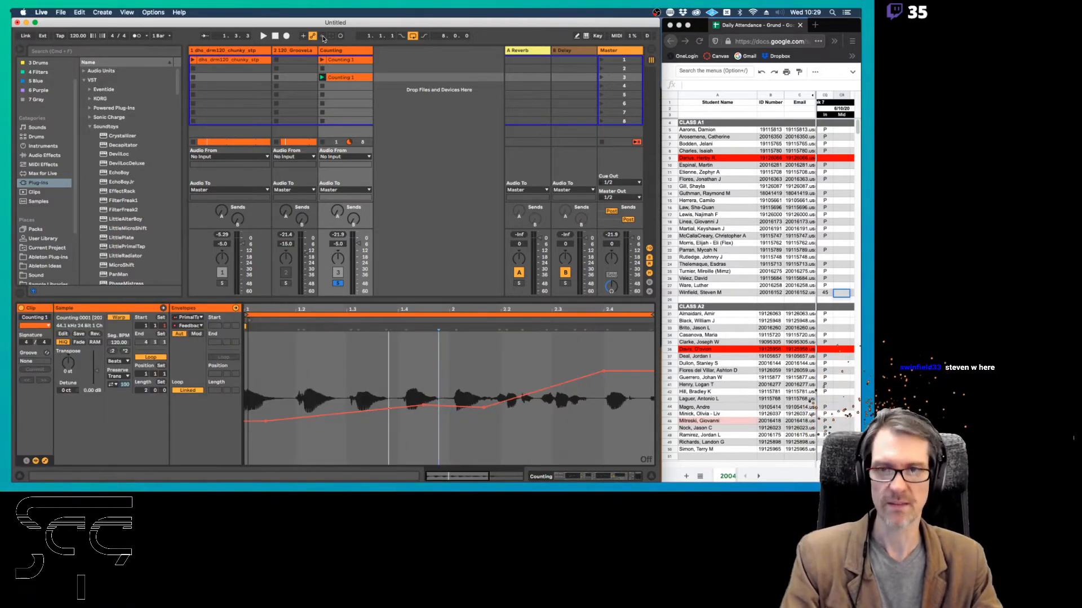
key("shift+slash")
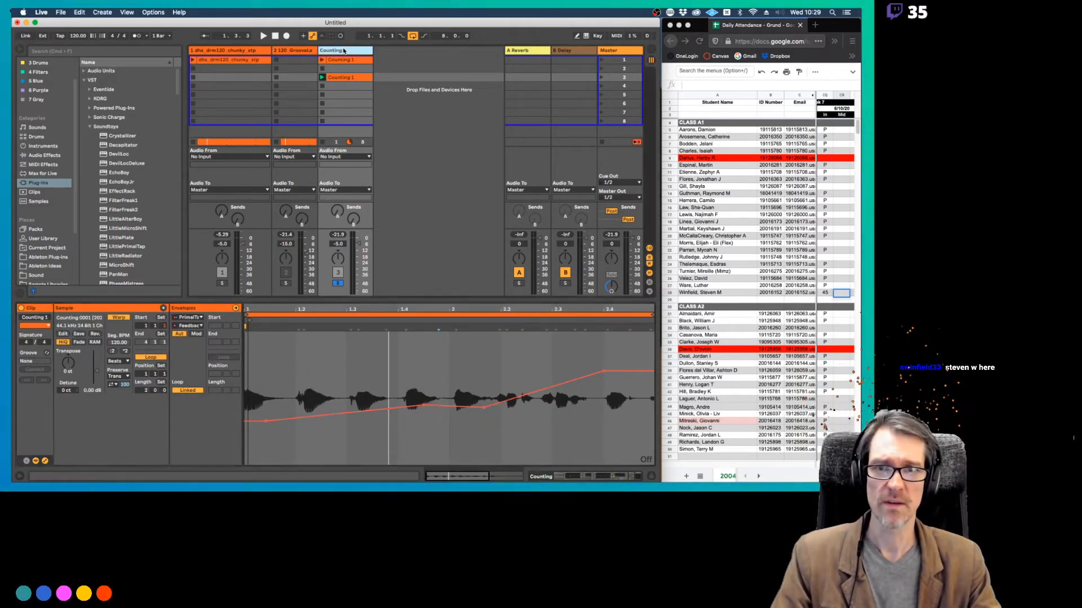
left_click(308, 49)
left_click(603, 377)
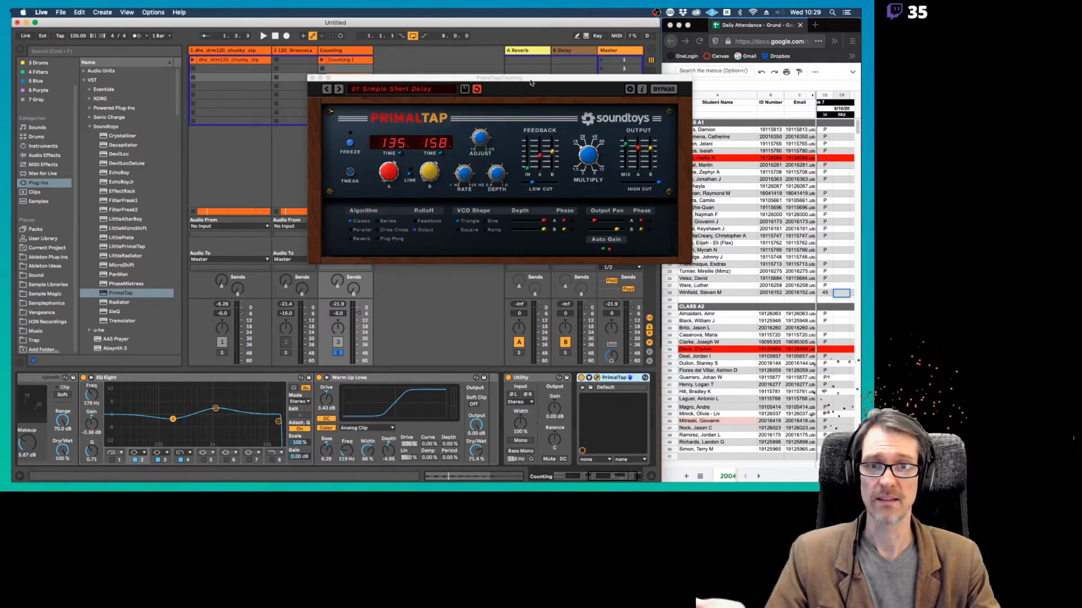
Move the PrimalTap window clear of the Counting track, play the clip, and override the automation by raising Feedback A slightly
left_click_drag(529, 82, 600, 125)
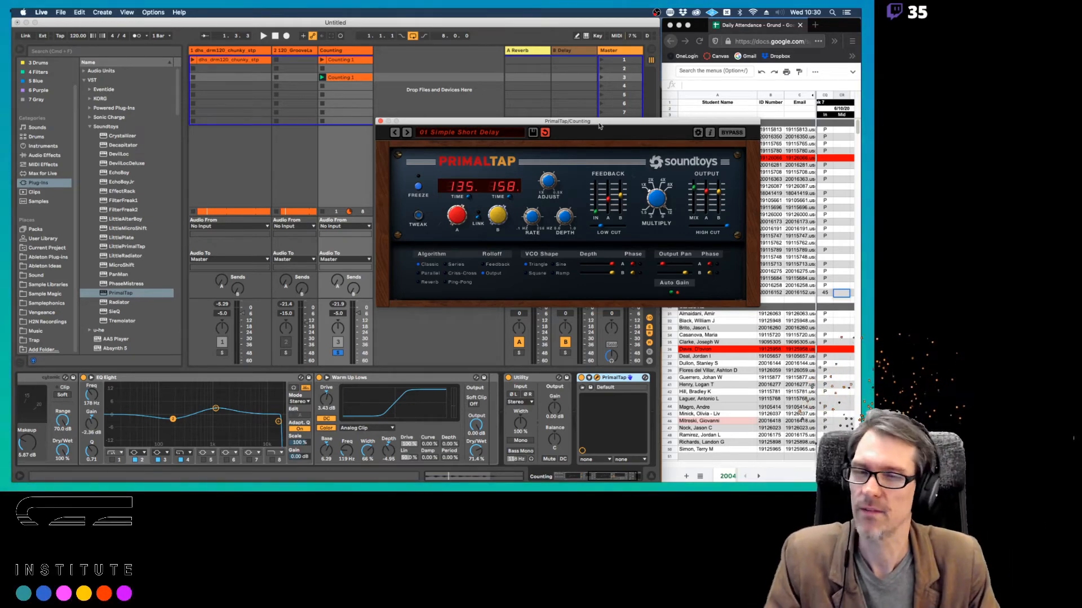
key("space")
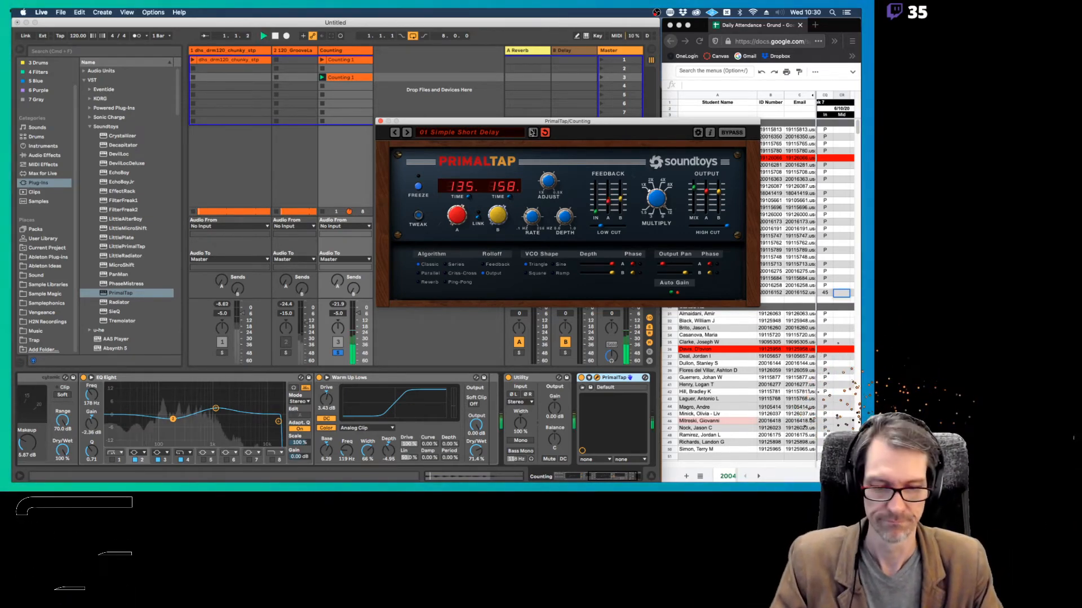
left_click_drag(412, 124, 410, 133)
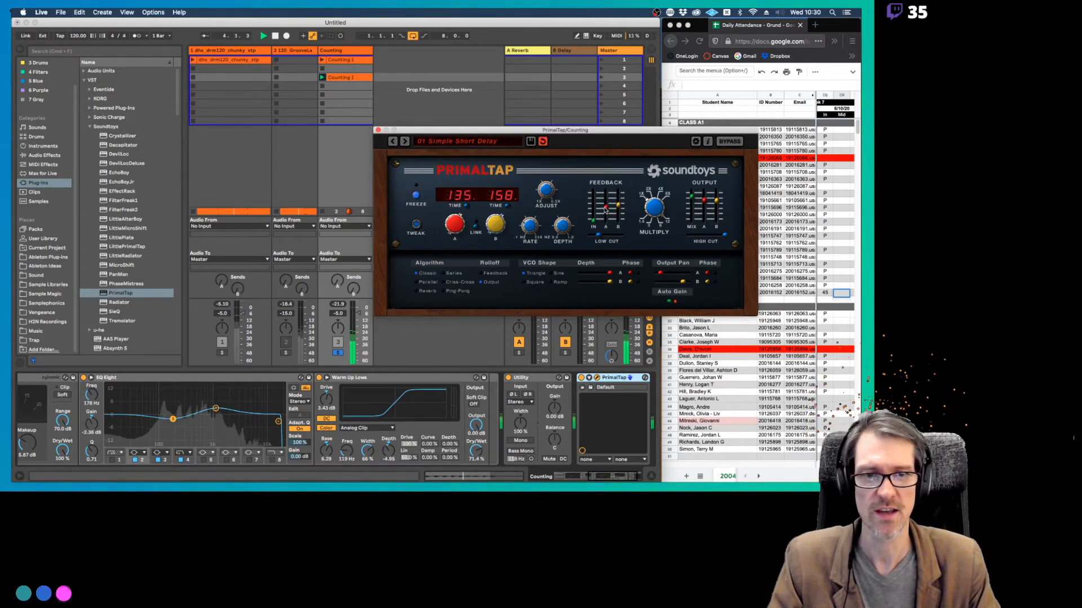
left_click_drag(606, 209, 606, 201)
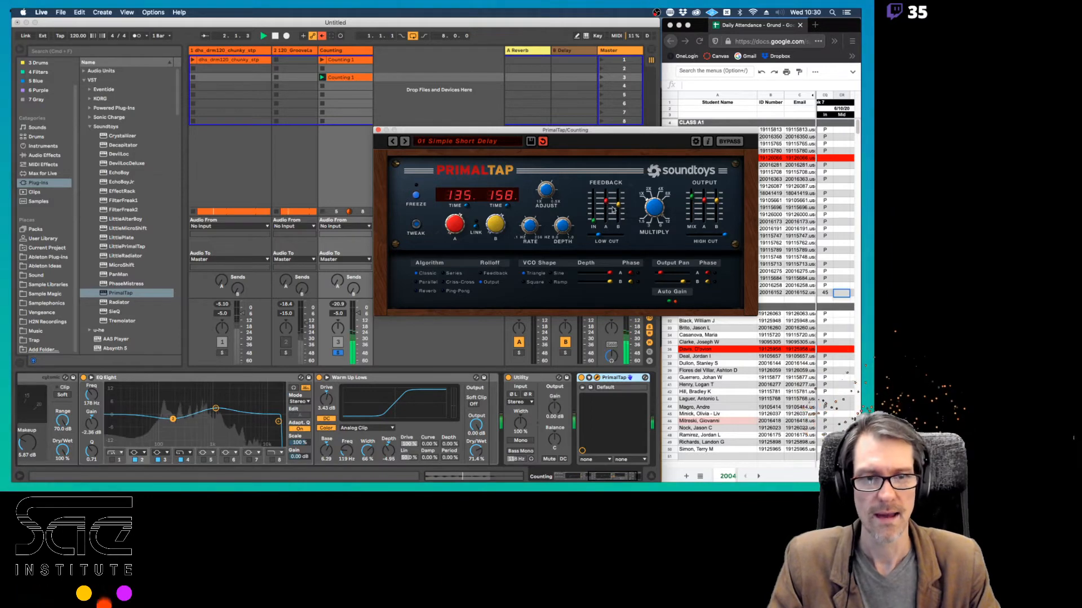
Clear the Feedback A envelope of the Counting 1 clip and redraw it rising from just after beat 2 to about 0.80 near 2.4
double_click(330, 76)
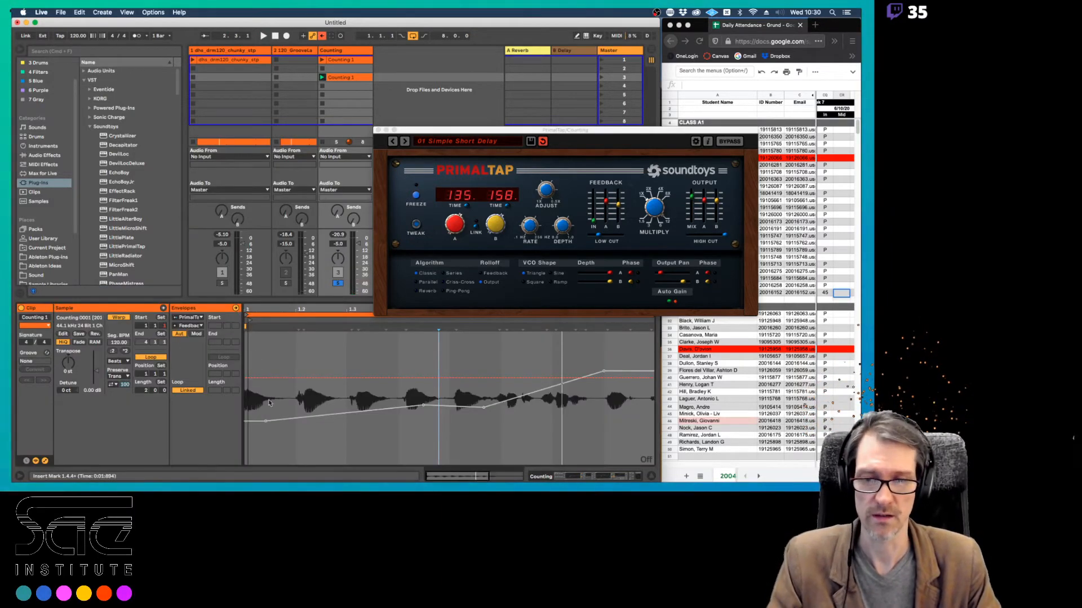
left_click(265, 421)
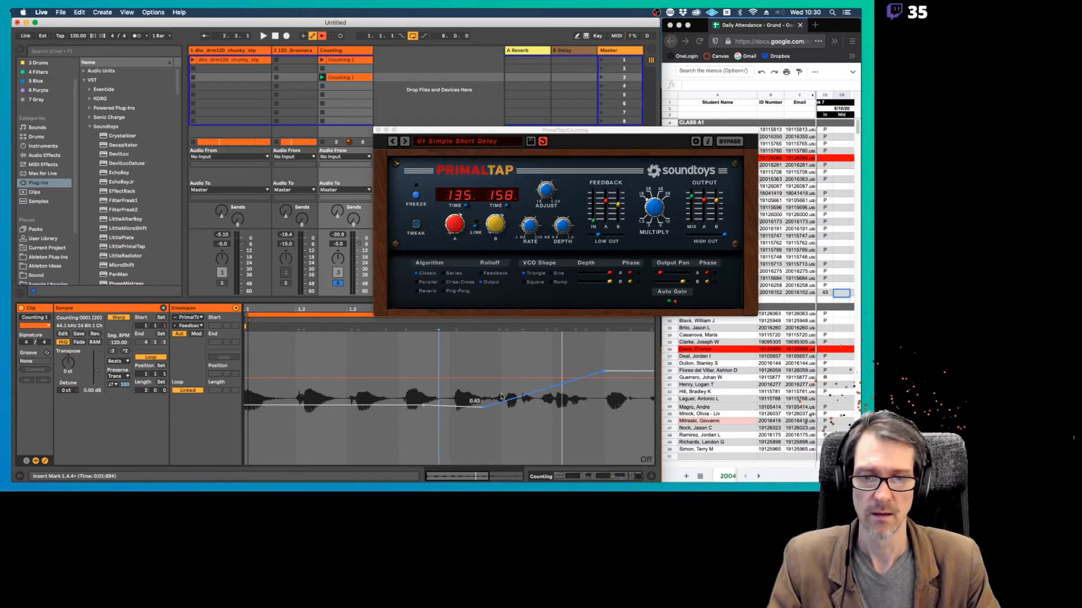
left_click_drag(418, 418, 553, 427)
left_click_drag(602, 428, 612, 427)
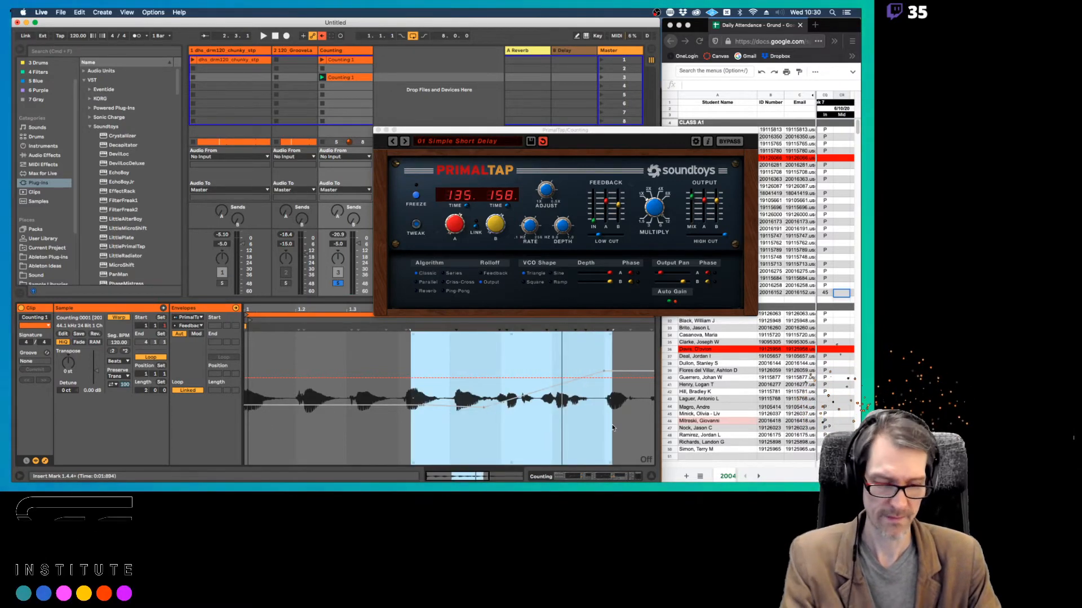
key("Delete")
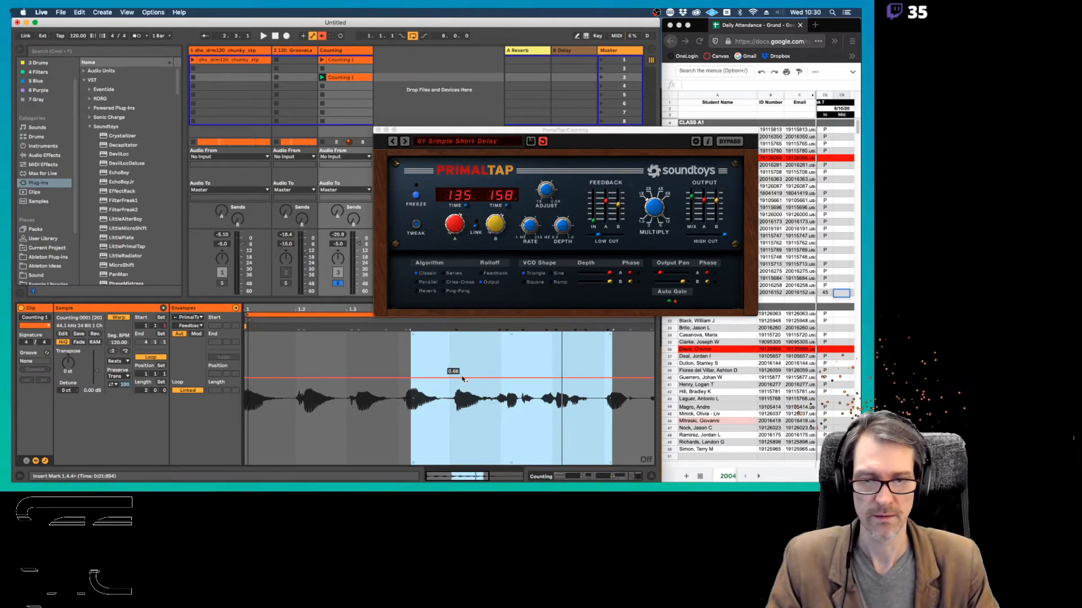
left_click(580, 395)
left_click_drag(594, 378, 597, 350)
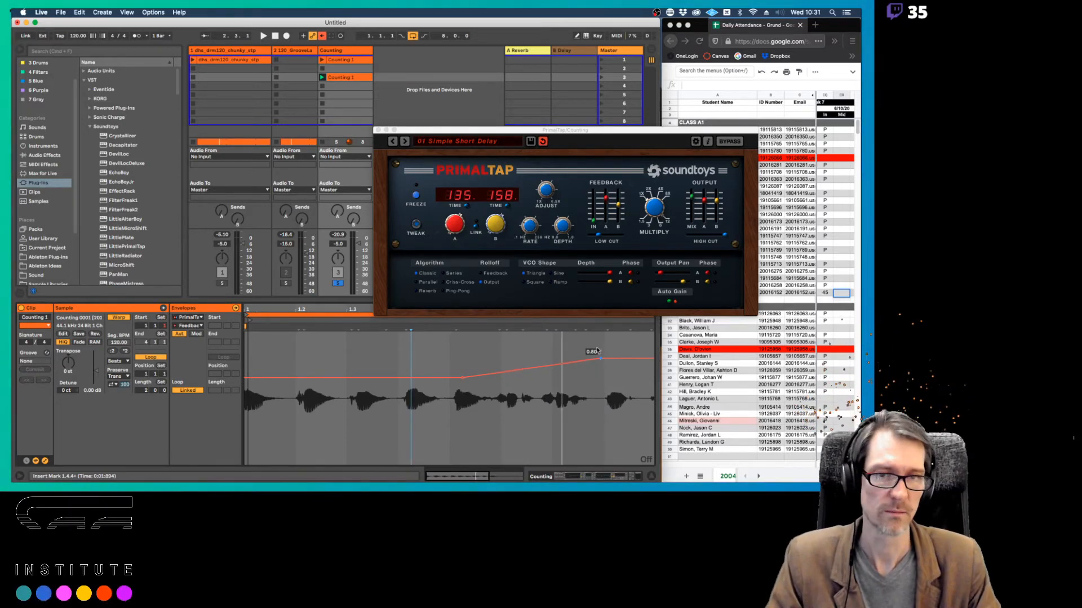
Display the Feedback B envelope, clear its points and redraw it as a curved rise from between 1.3 and 1.4 to about 0.76 near 2.4
left_click(607, 202)
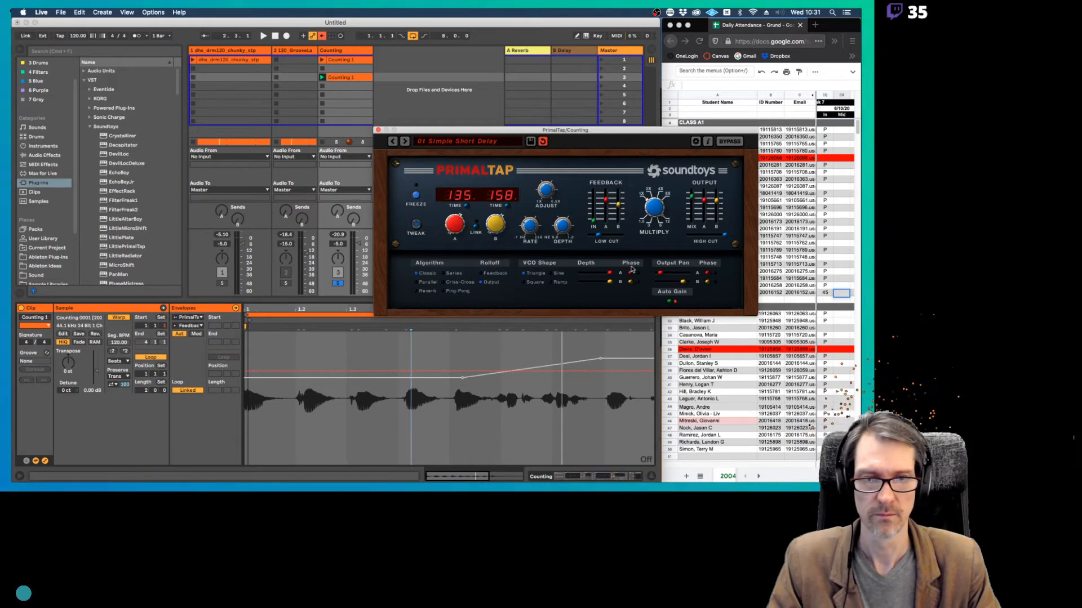
left_click(619, 206)
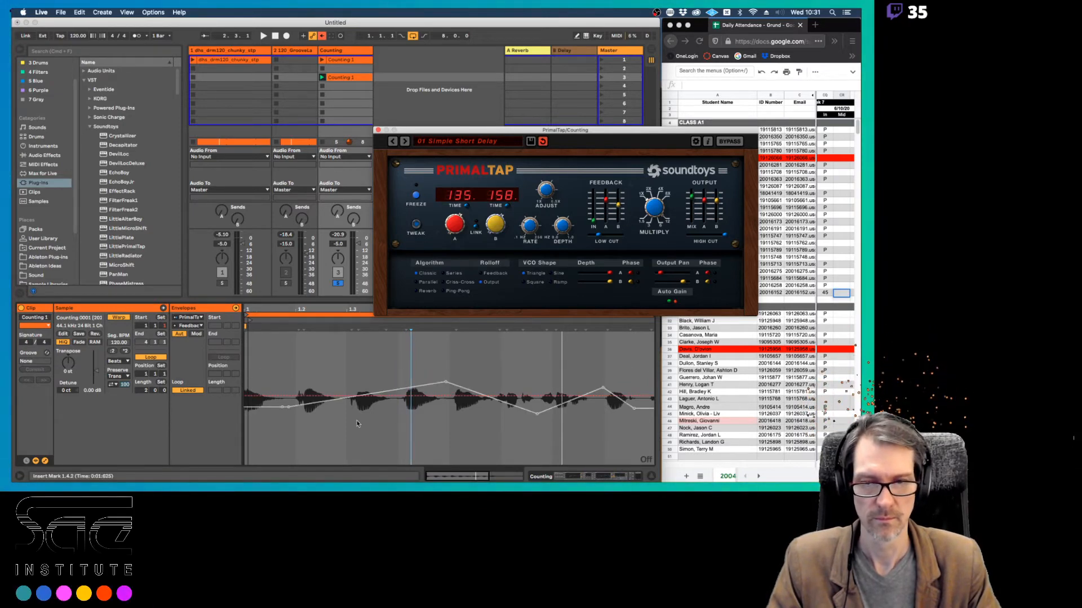
left_click_drag(268, 434, 638, 420)
key("Delete")
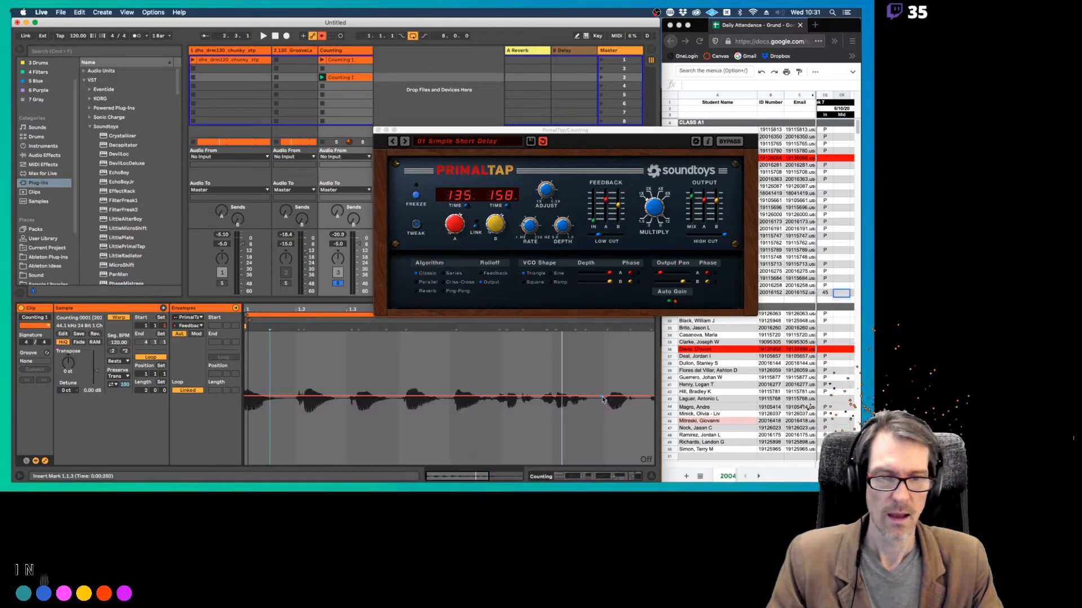
left_click(379, 397)
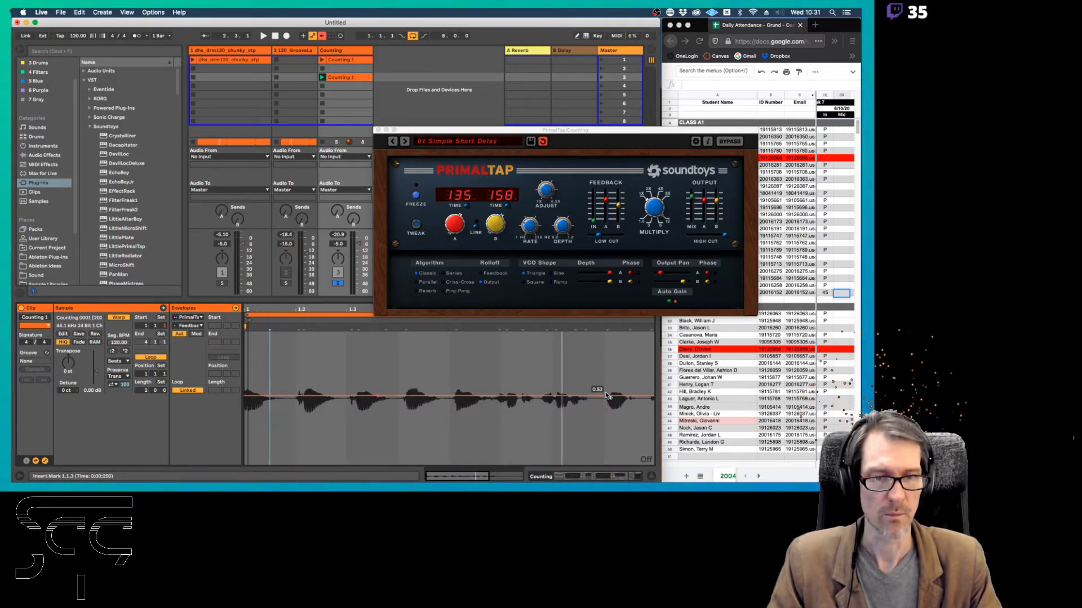
left_click_drag(602, 397, 607, 366)
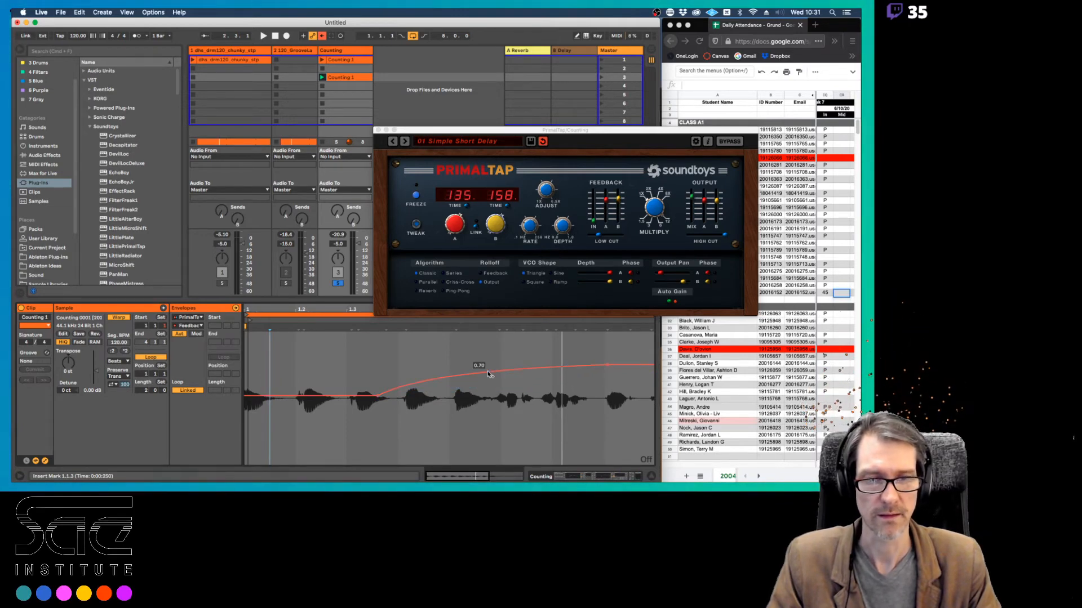
Audition the clip with the redrawn envelopes, then lower both the flat opening and the end of the Feedback B curve
key("space")
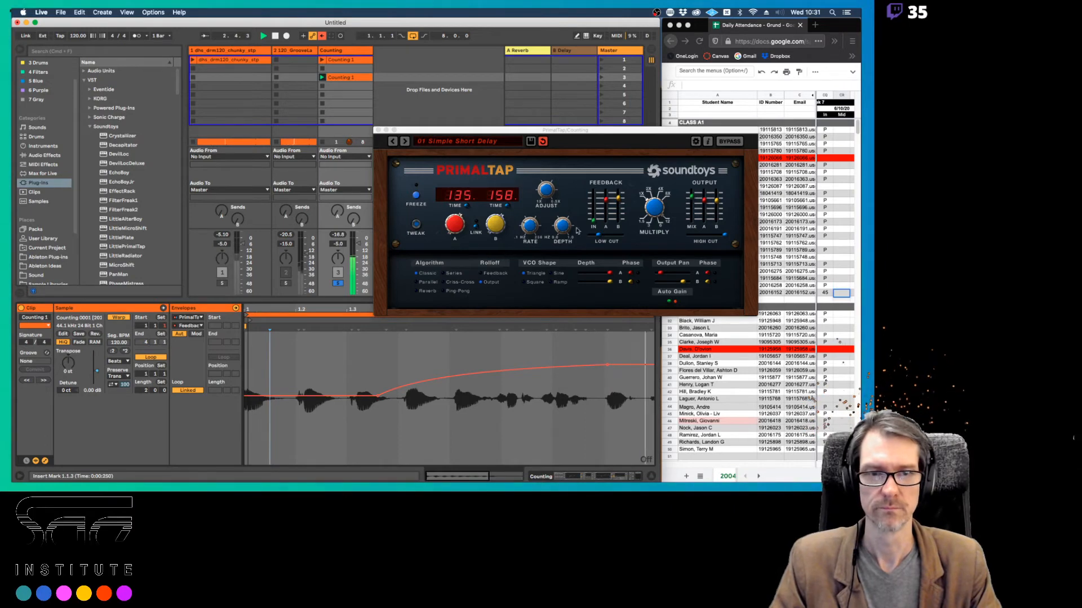
left_click(616, 203)
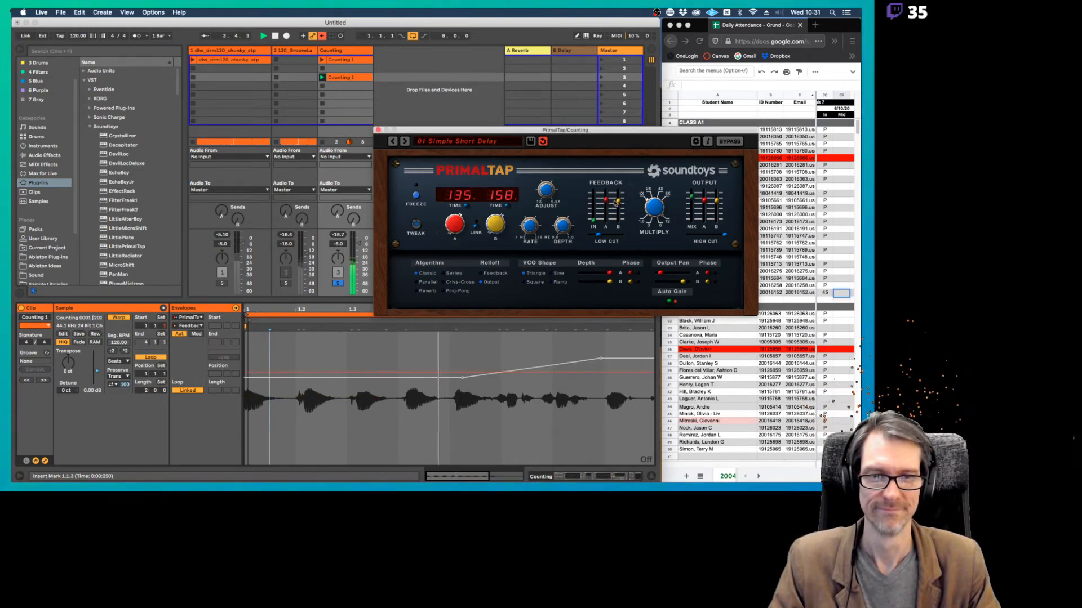
left_click(618, 202)
key("space")
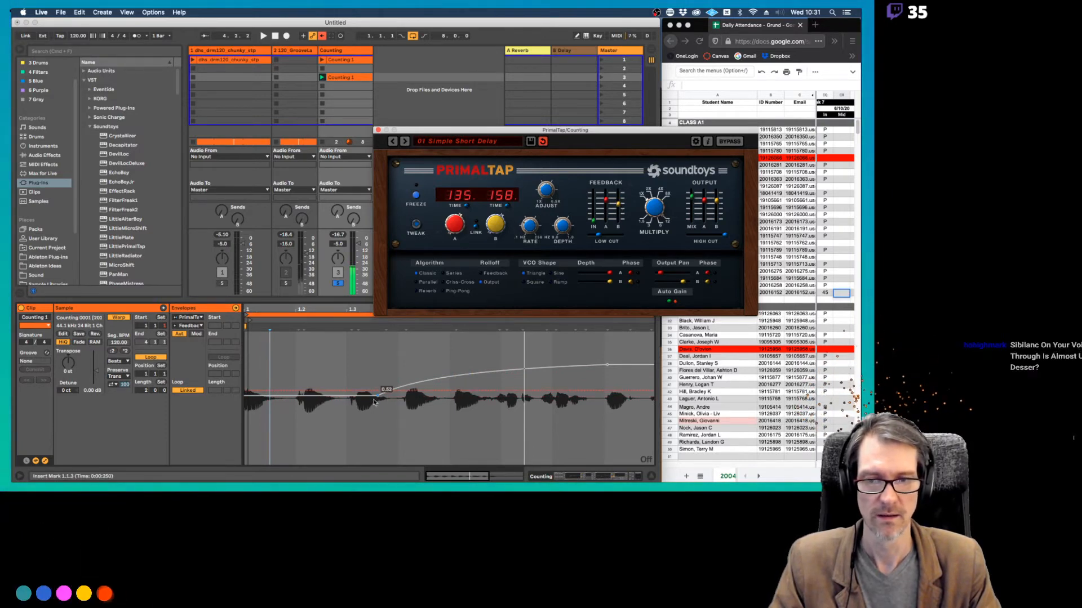
left_click_drag(348, 401, 347, 437)
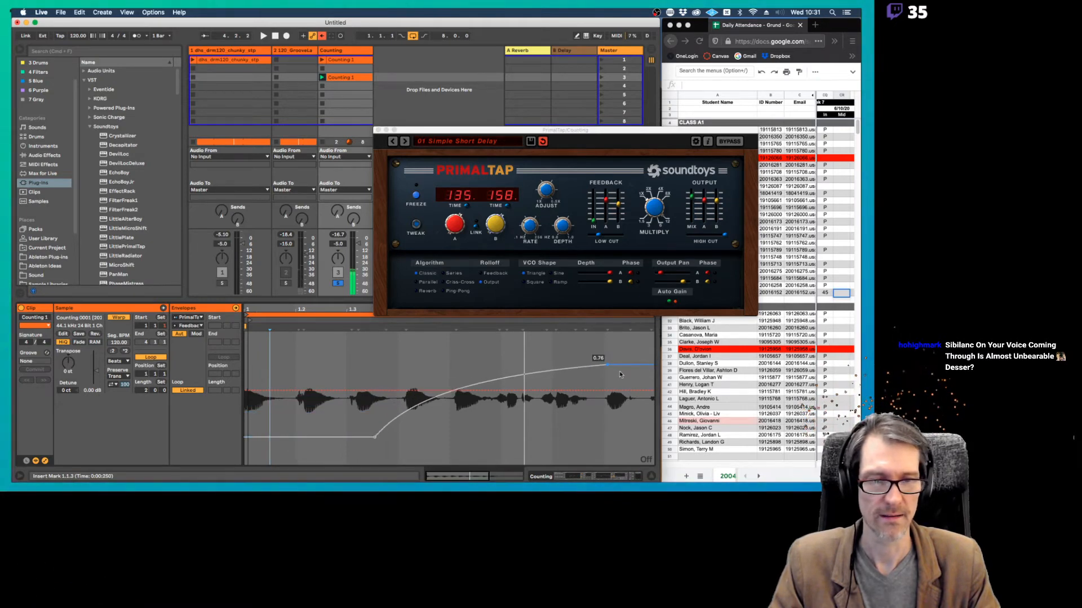
left_click_drag(620, 375, 620, 399)
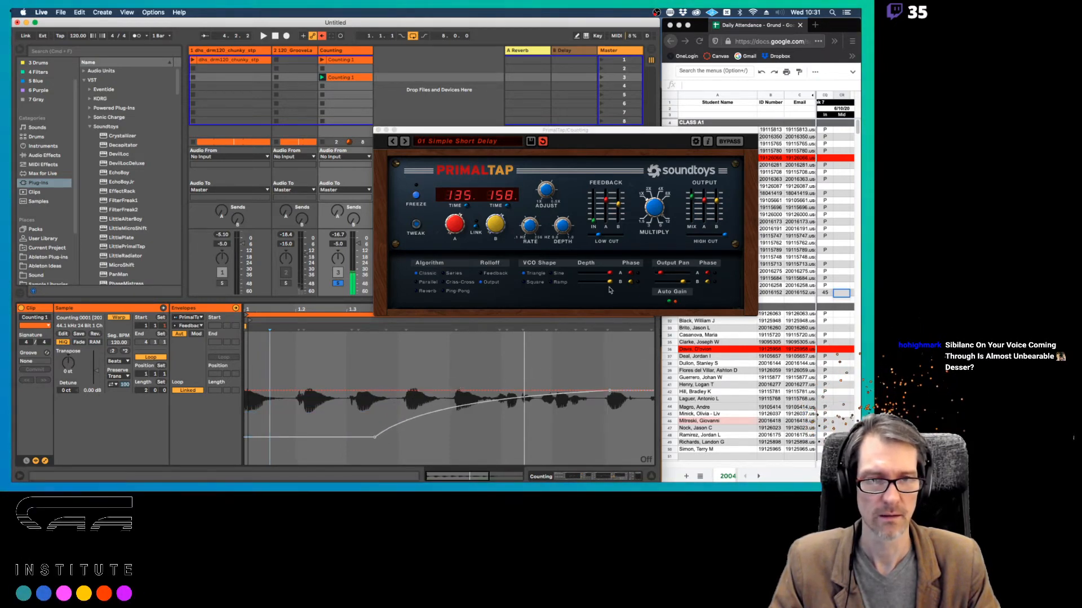
Lower the Feedback A envelope to about 0.41 up to beat 2 and about 0.72 near 2.4, then play the clip with automation re-enabled
left_click(607, 205)
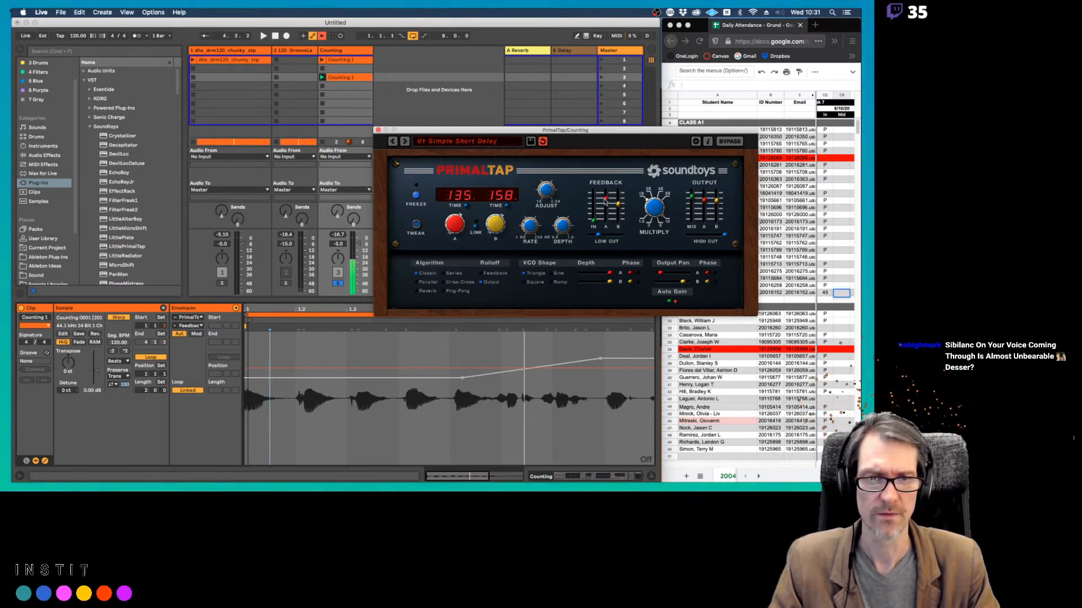
left_click_drag(605, 202, 607, 206)
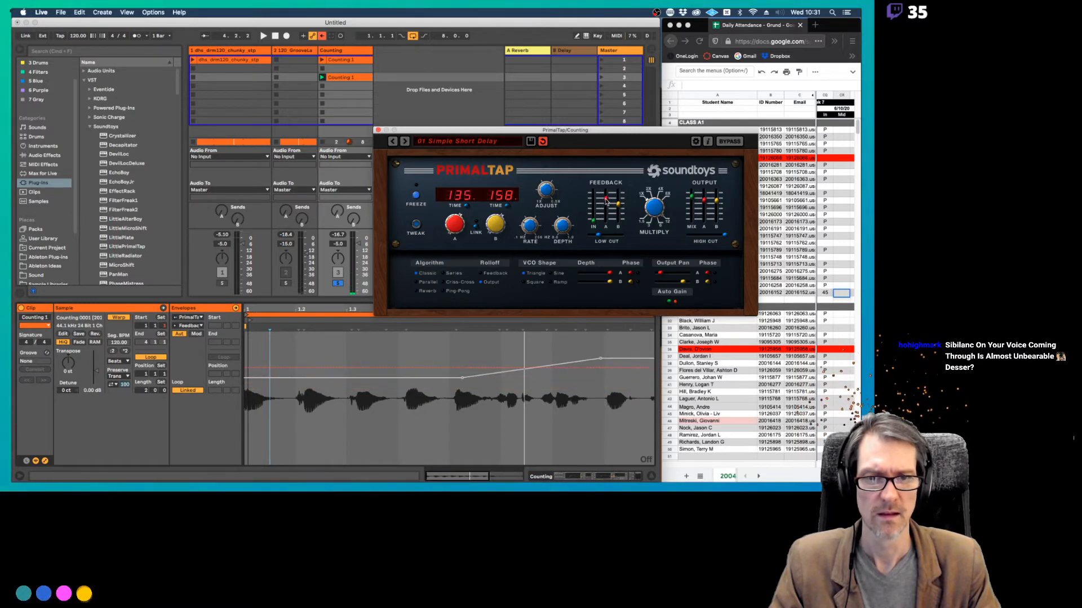
left_click_drag(462, 377, 458, 408)
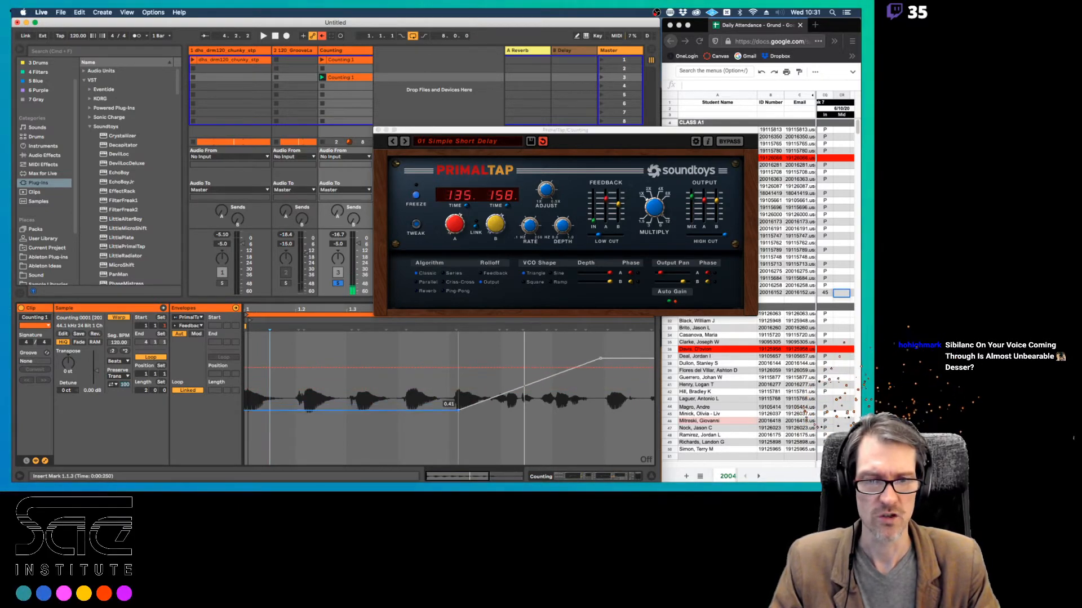
left_click_drag(600, 359, 601, 370)
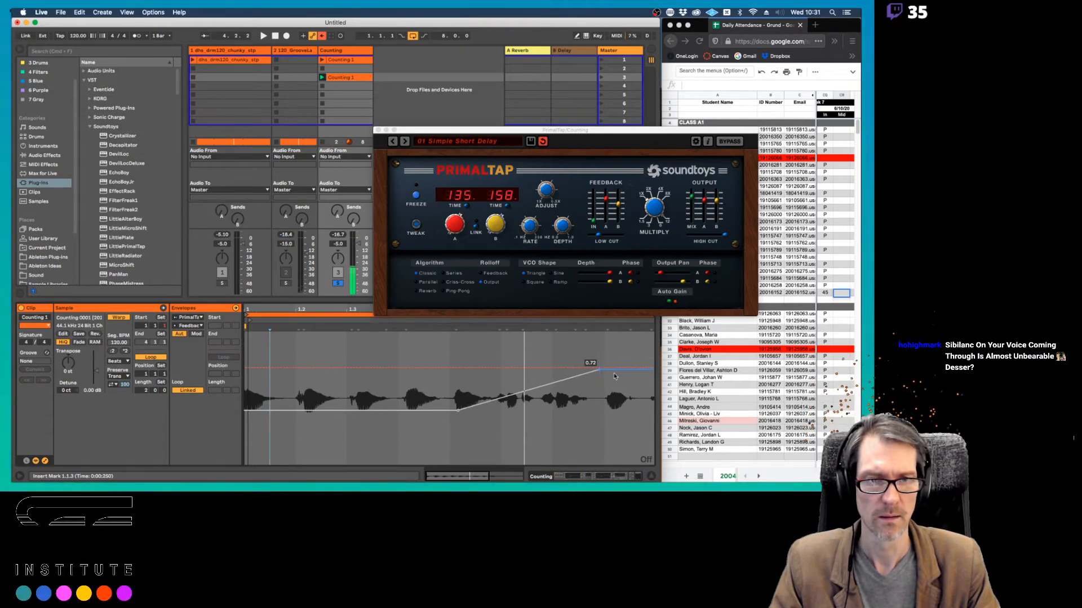
key("space")
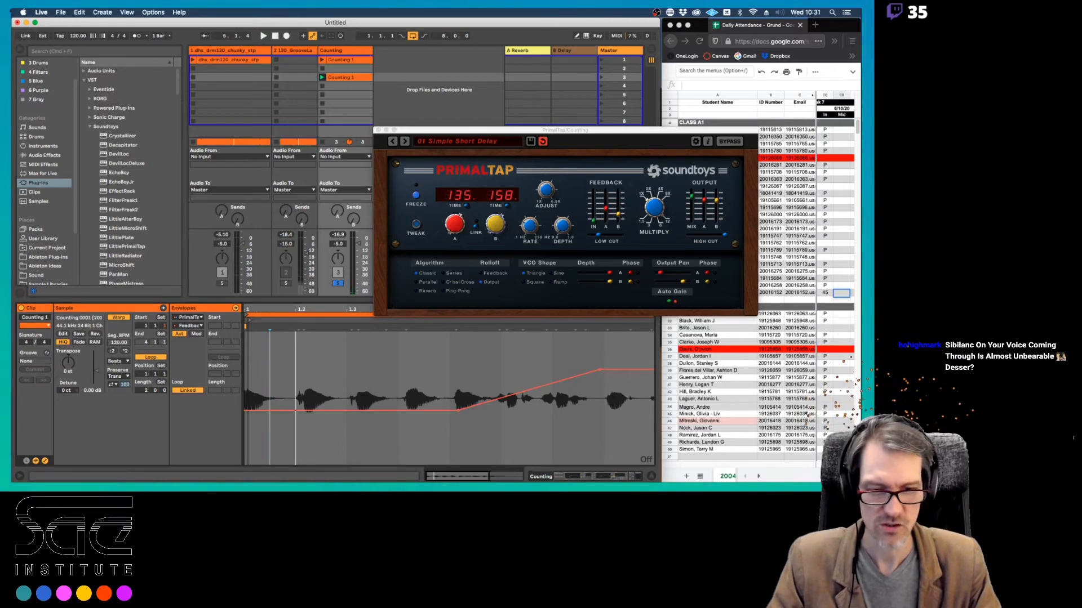
Play the set briefly, then take the Counting track out of solo
key("super+Tab")
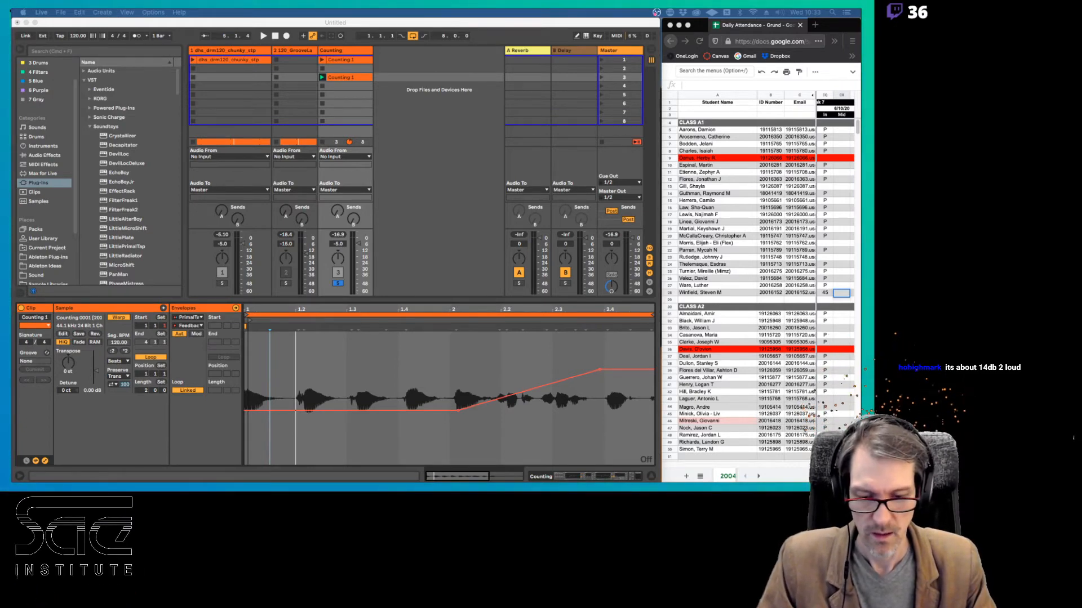
left_click(415, 224)
key("space")
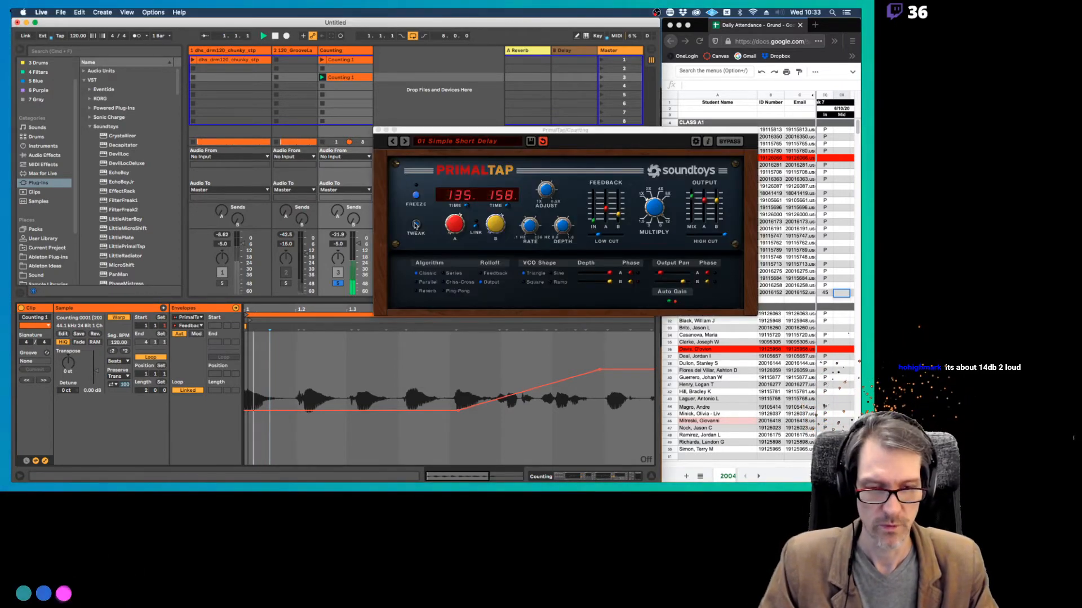
left_click(338, 284)
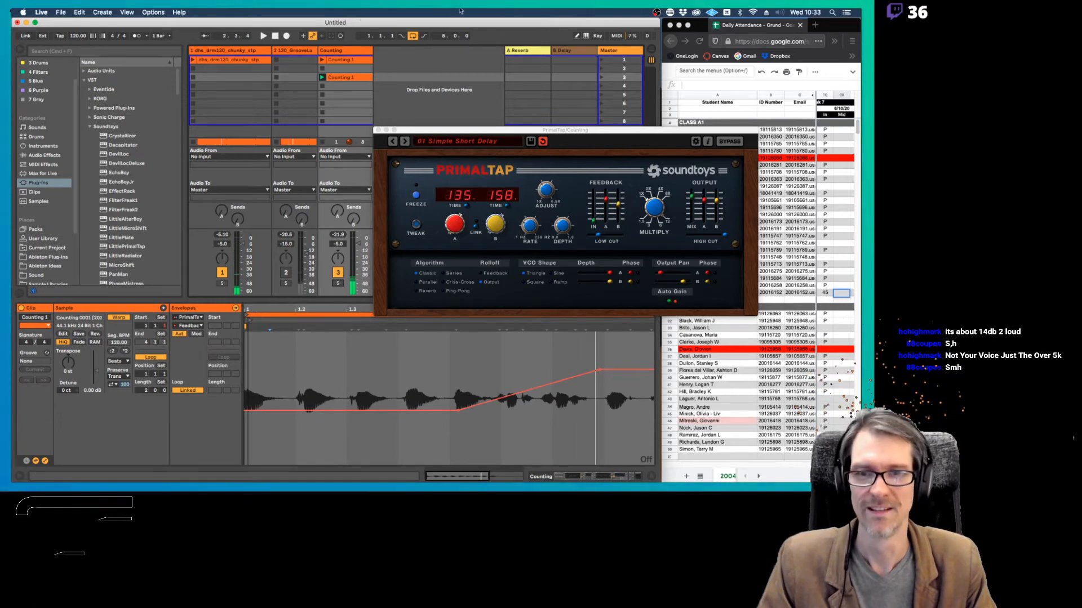
Move the PrimalTap plug-in window away from the clip grid and close it
left_click(430, 89)
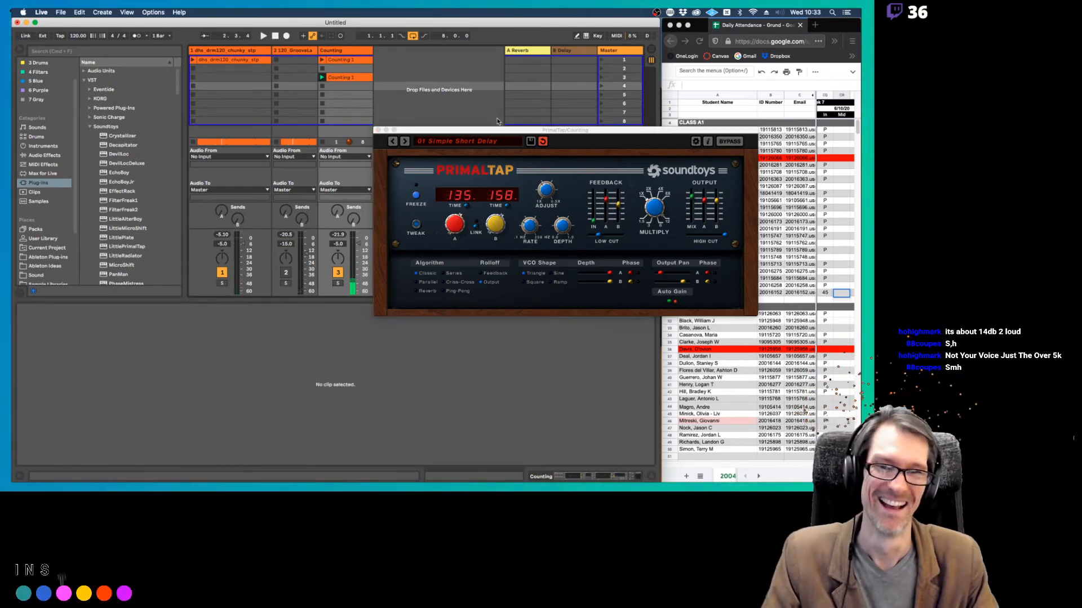
left_click_drag(500, 132, 402, 186)
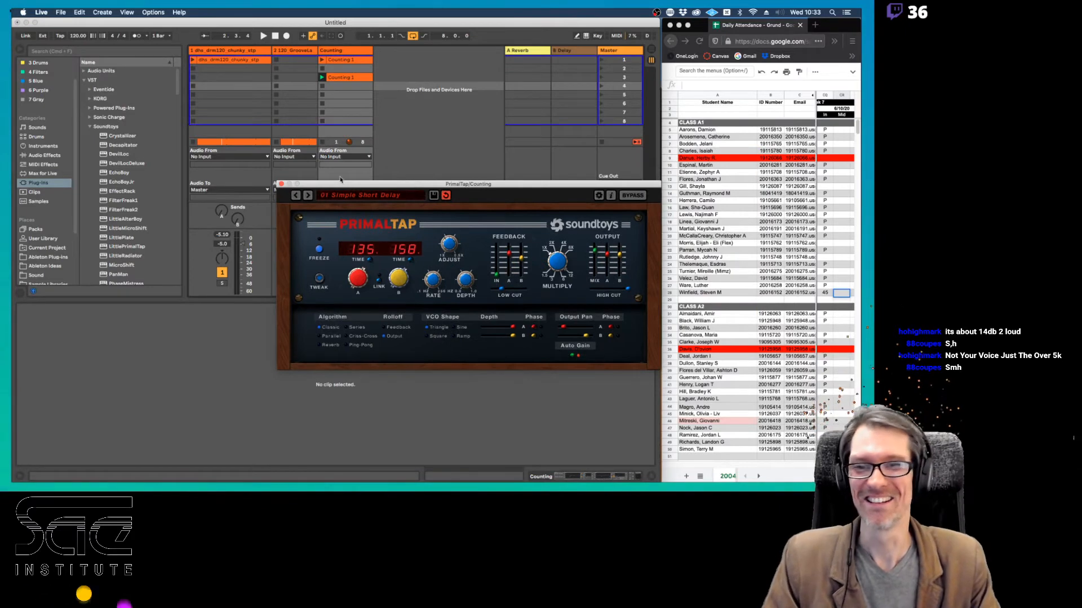
left_click(281, 184)
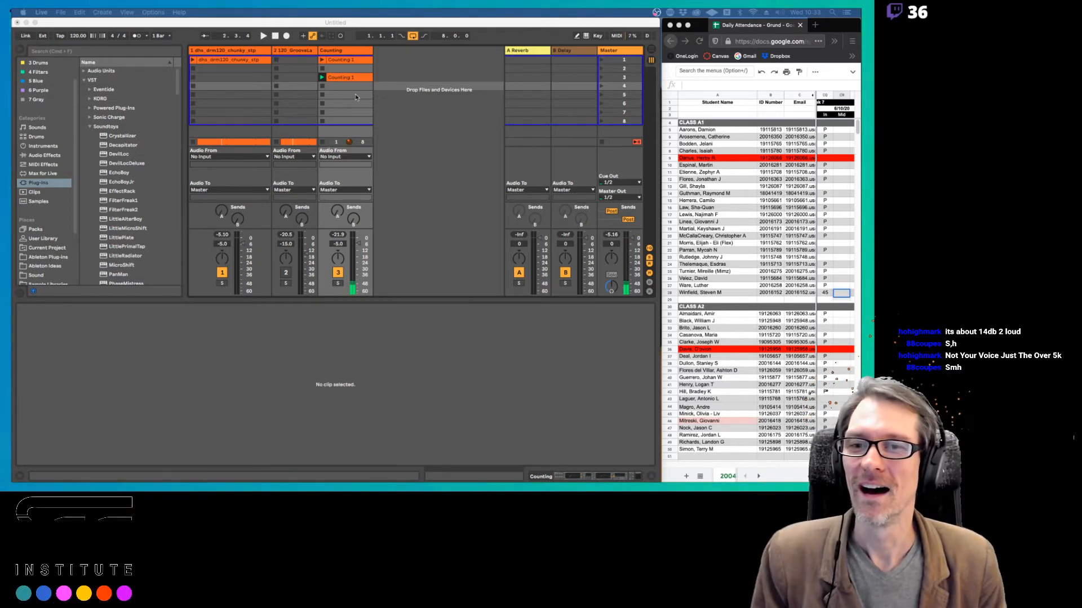
Switch the Counting track off and back on, then reopen the third-row Counting 1 clip's envelope view
left_click(319, 90)
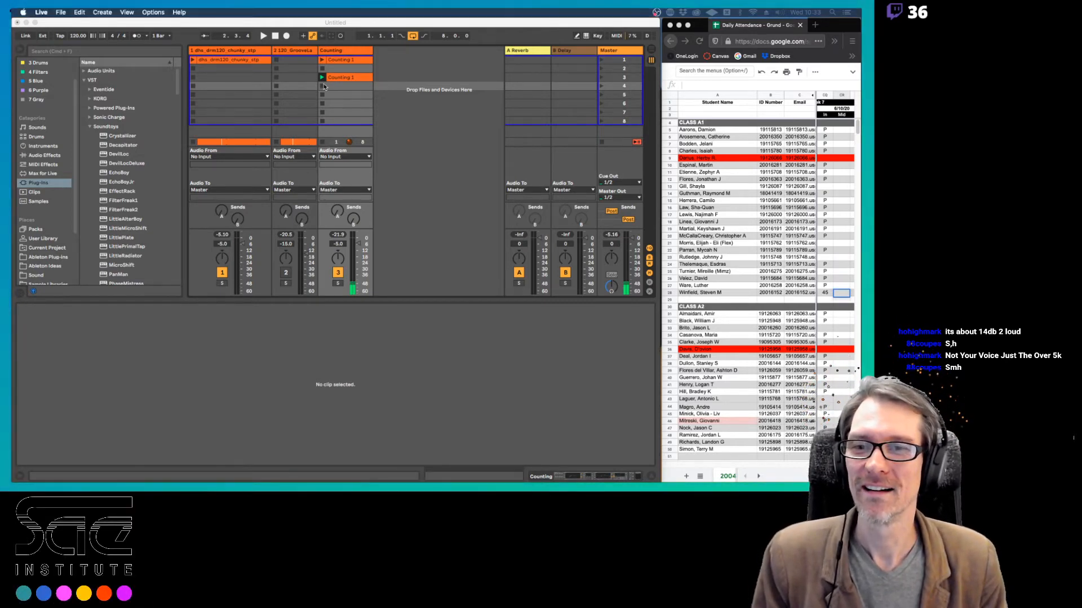
left_click(337, 273)
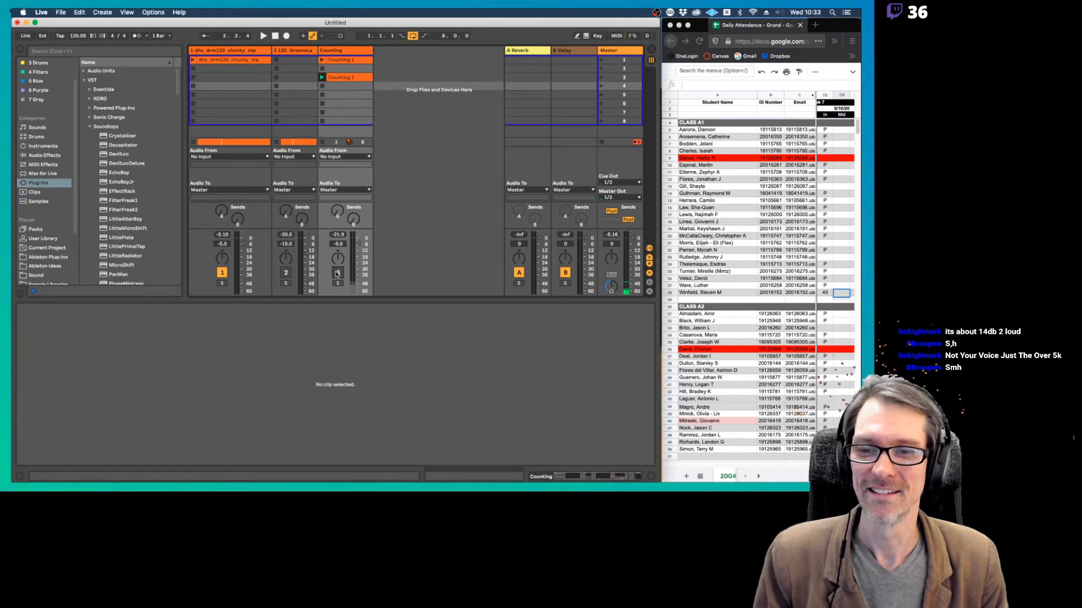
left_click(363, 53)
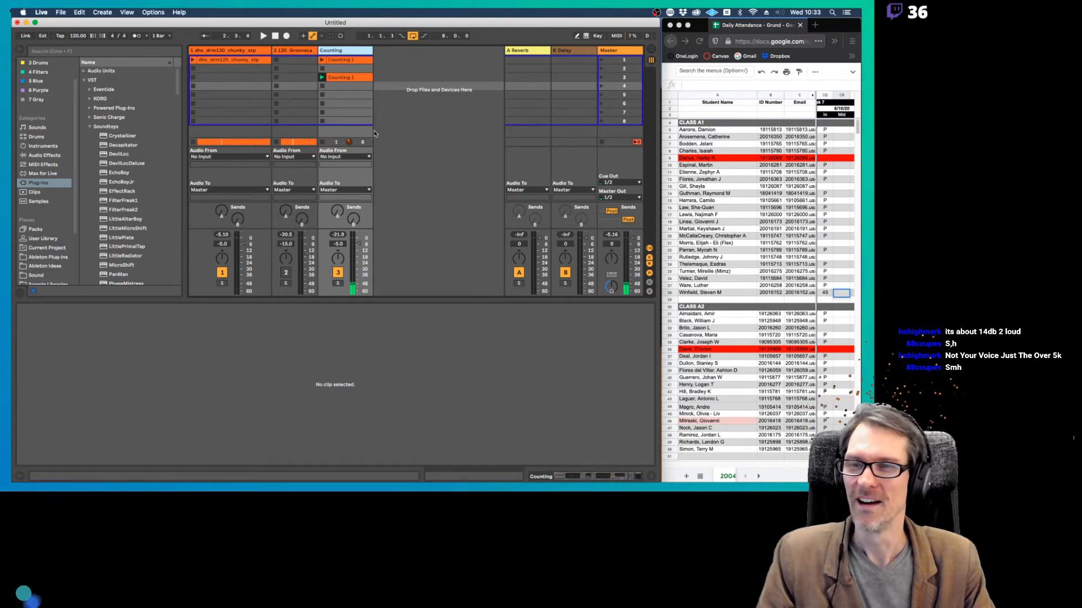
left_click(345, 79)
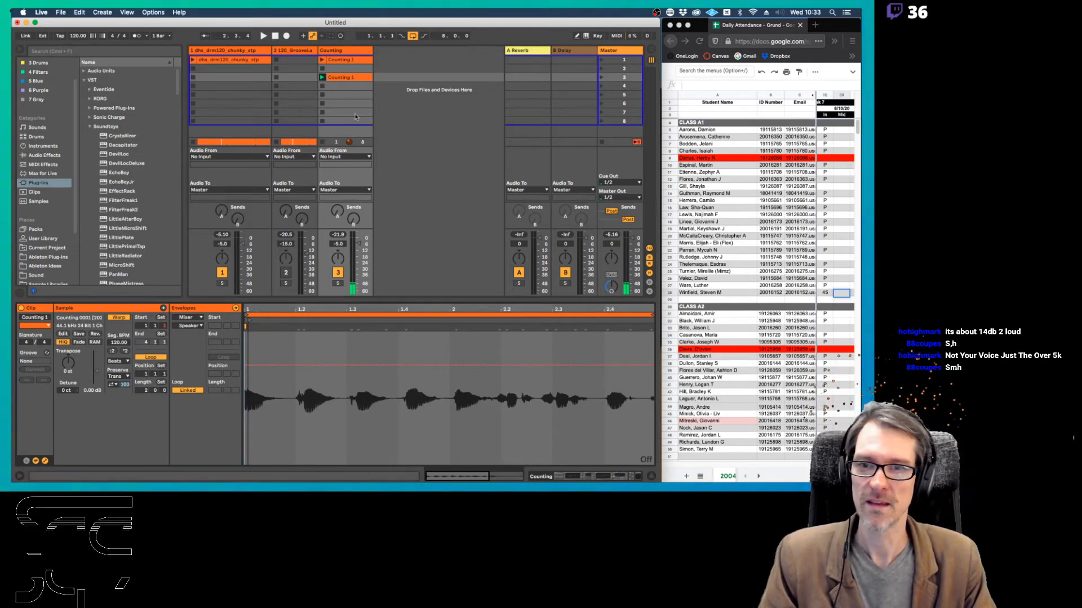
Switch to Preview and go to page 2 of the Ableton Automation notes, covering Session View clip envelopes
key("super+Tab")
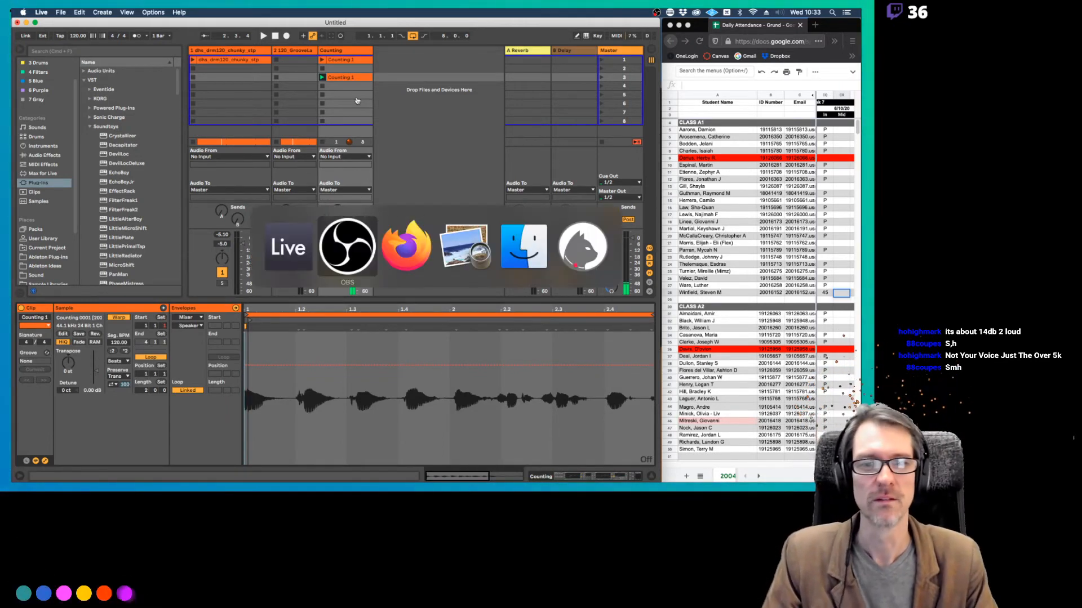
key("super+Tab")
key("super+Tab")
key("Down")
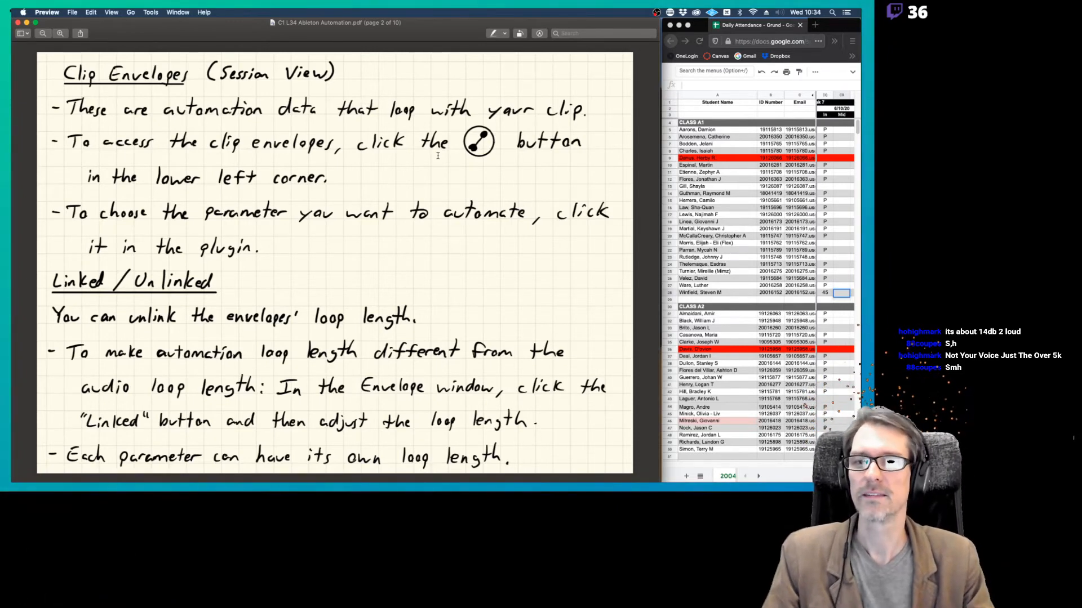
Return to Ableton Live and deactivate the Counting track
key("super+Tab")
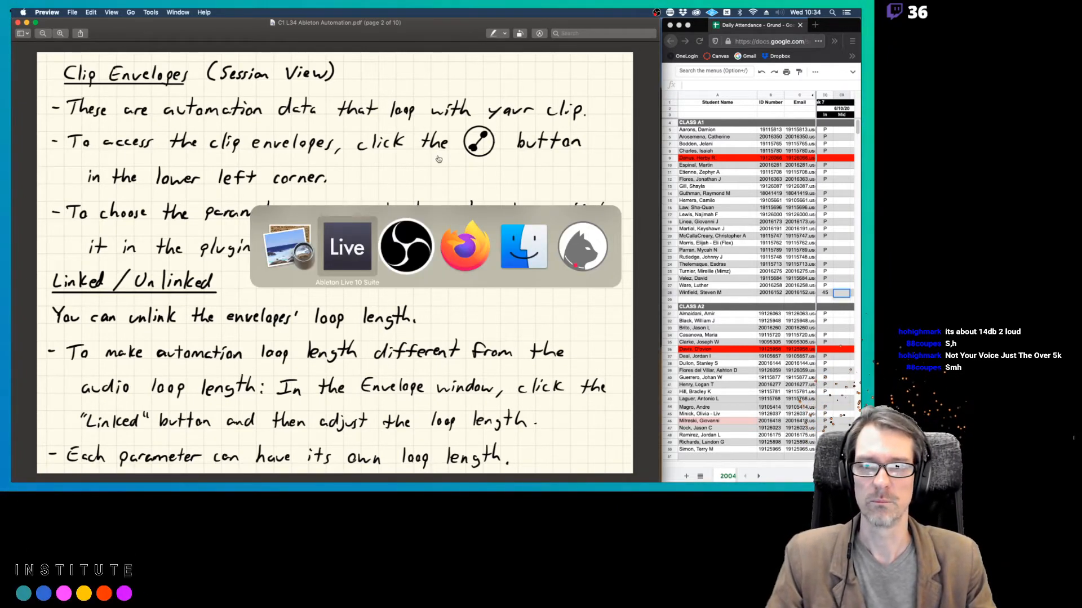
key("super+Tab")
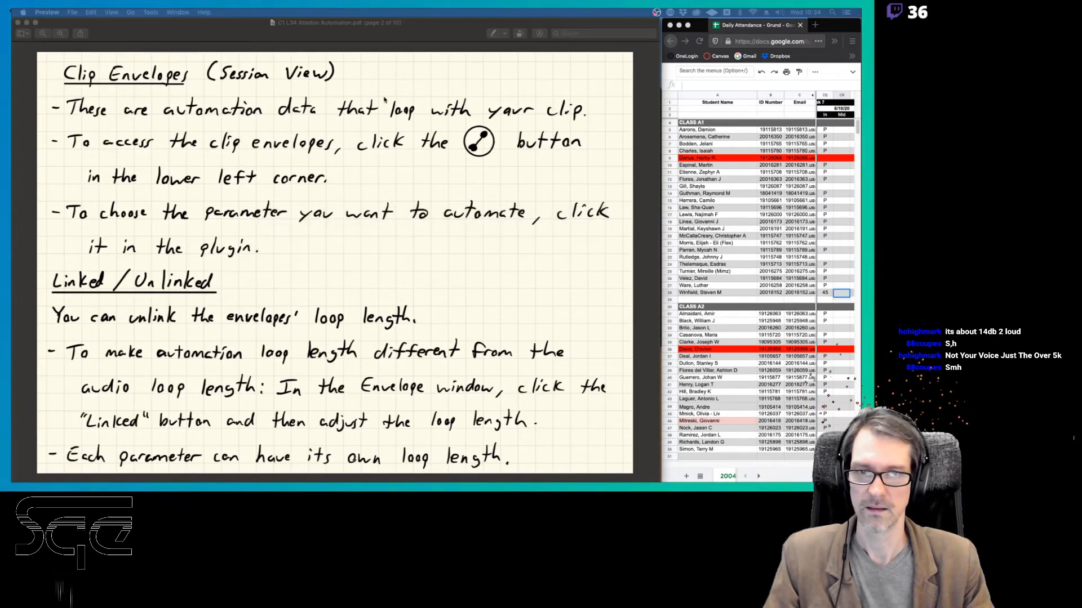
key("super+Tab")
key("super+Tab")
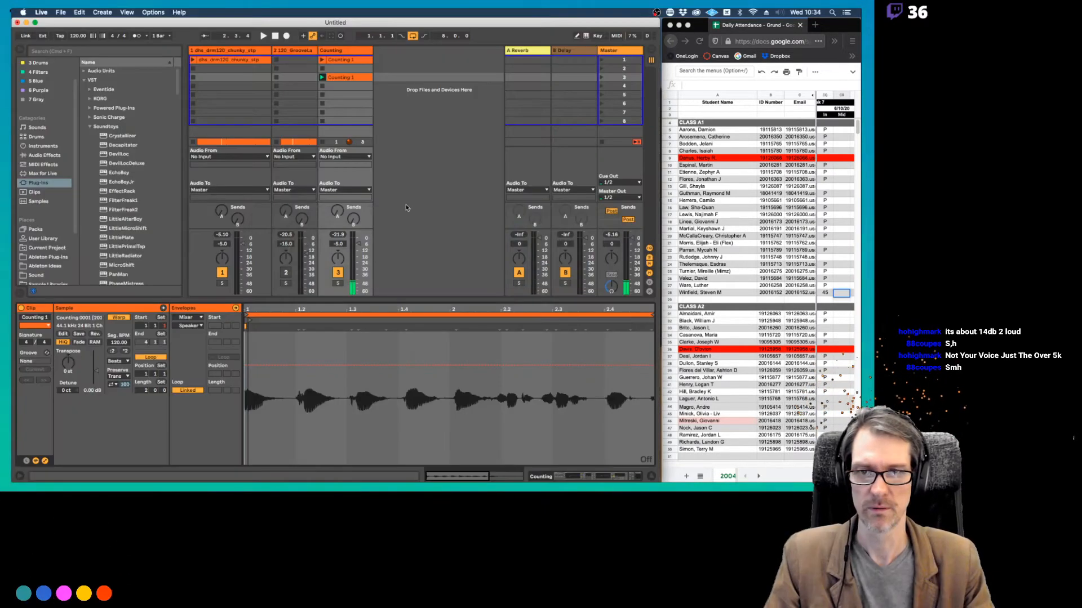
left_click(338, 273)
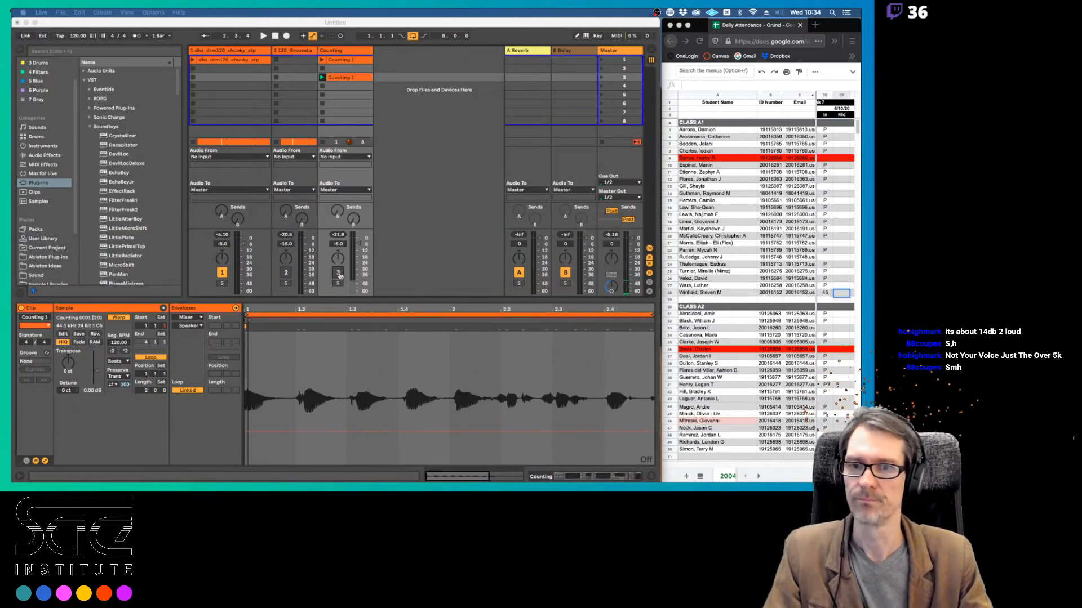
Review the Linked/Unlinked envelope notes in Preview, then switch back to Ableton Live
key("super+Tab")
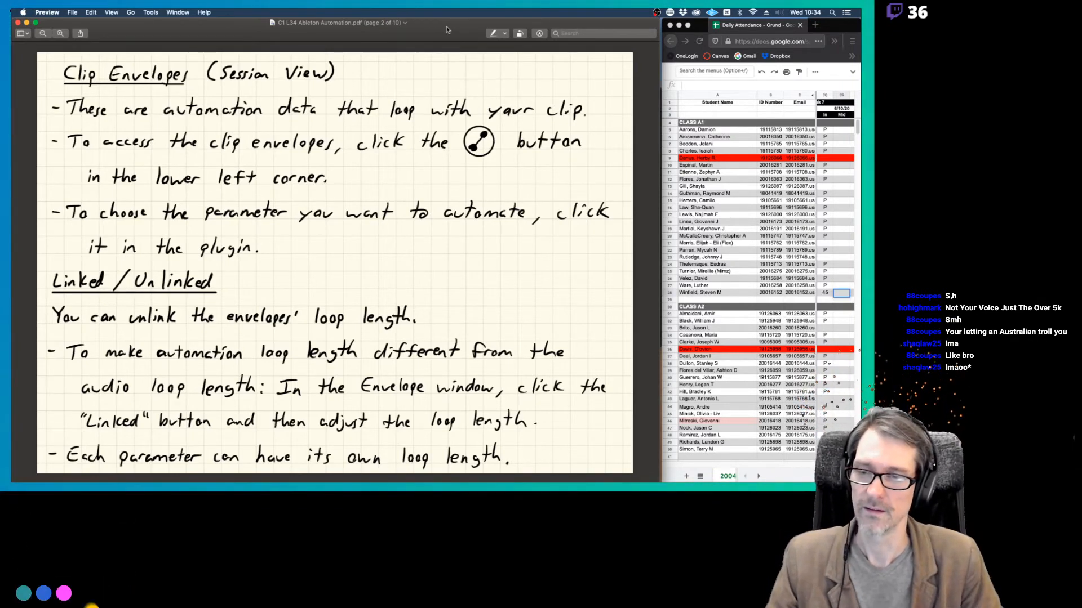
key("super+Tab")
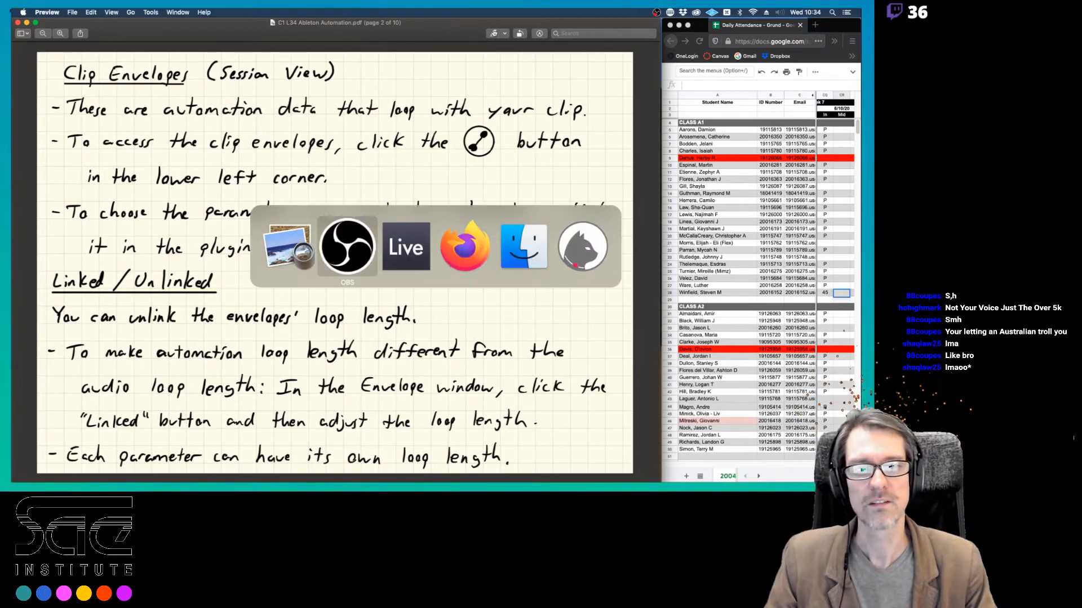
key("super+Tab")
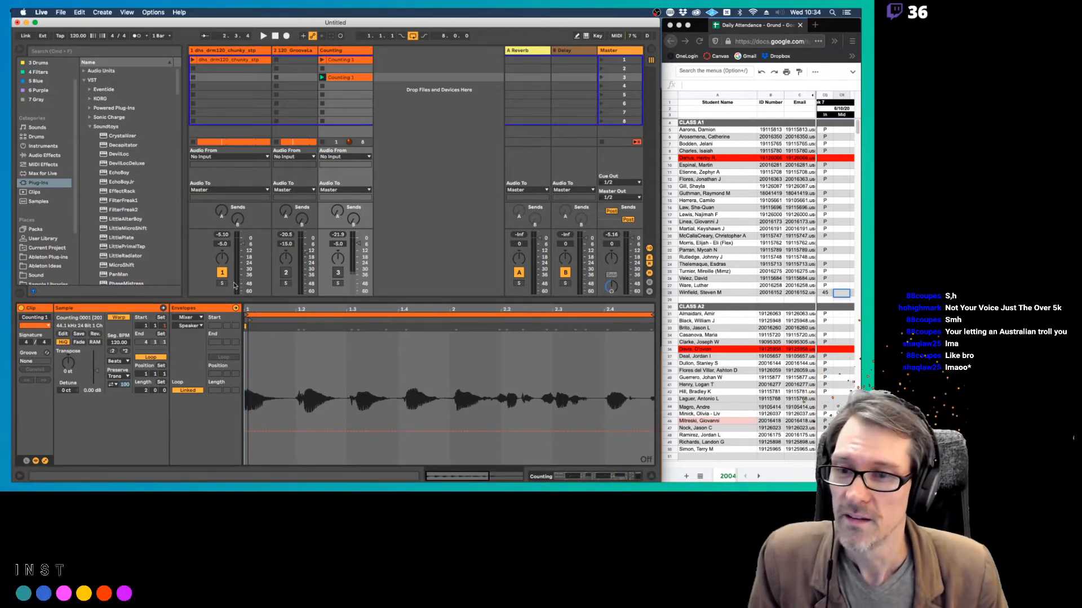
Display the Counting 1 clip's Volume envelope and clear its dip within the range from beat 2 to just past 2.3
left_click(196, 319)
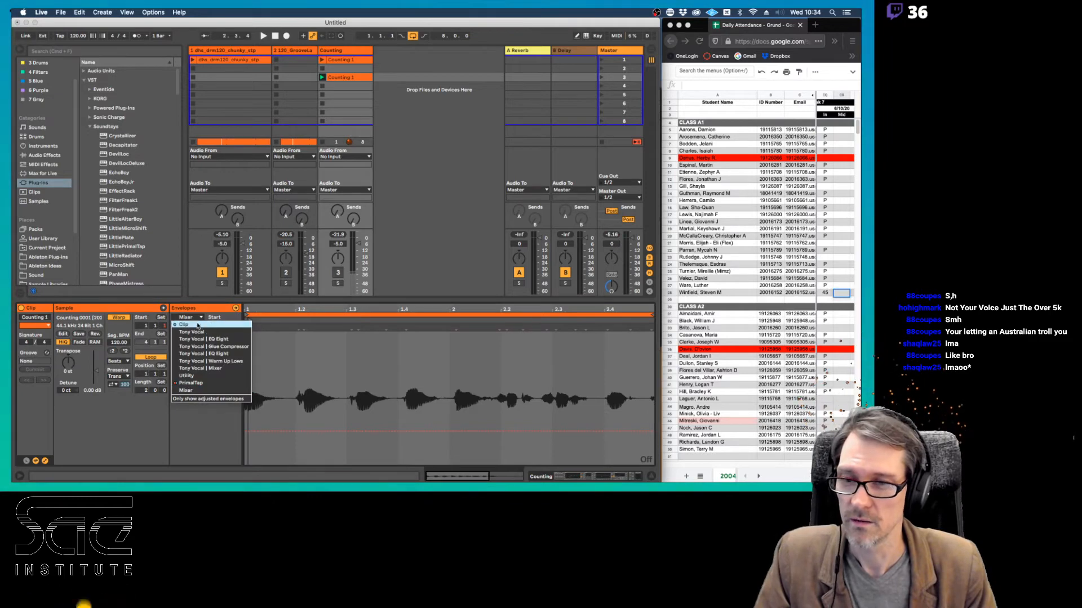
left_click(194, 323)
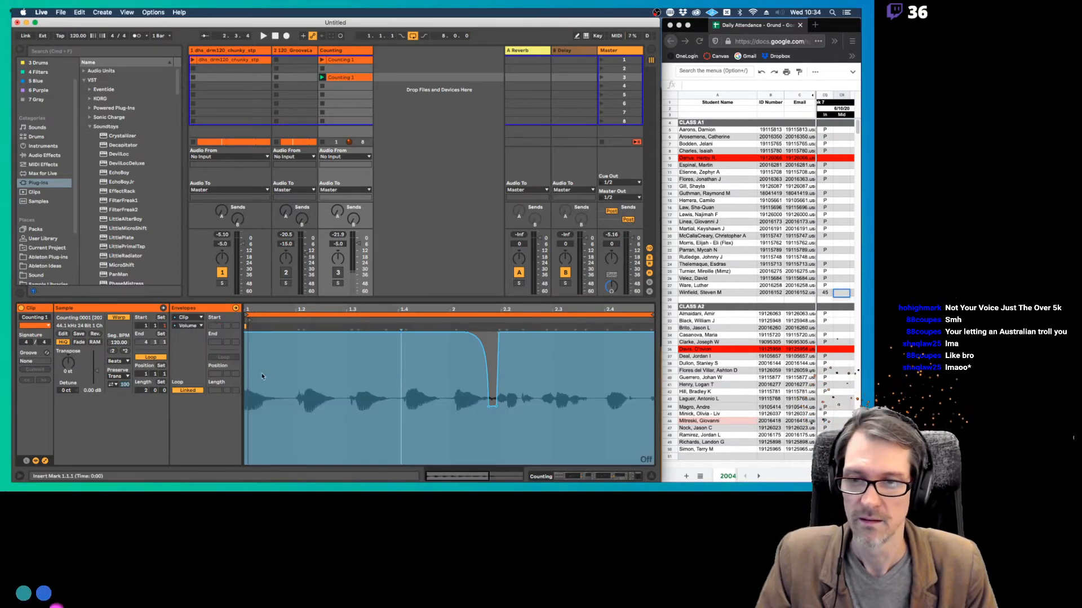
left_click(294, 368)
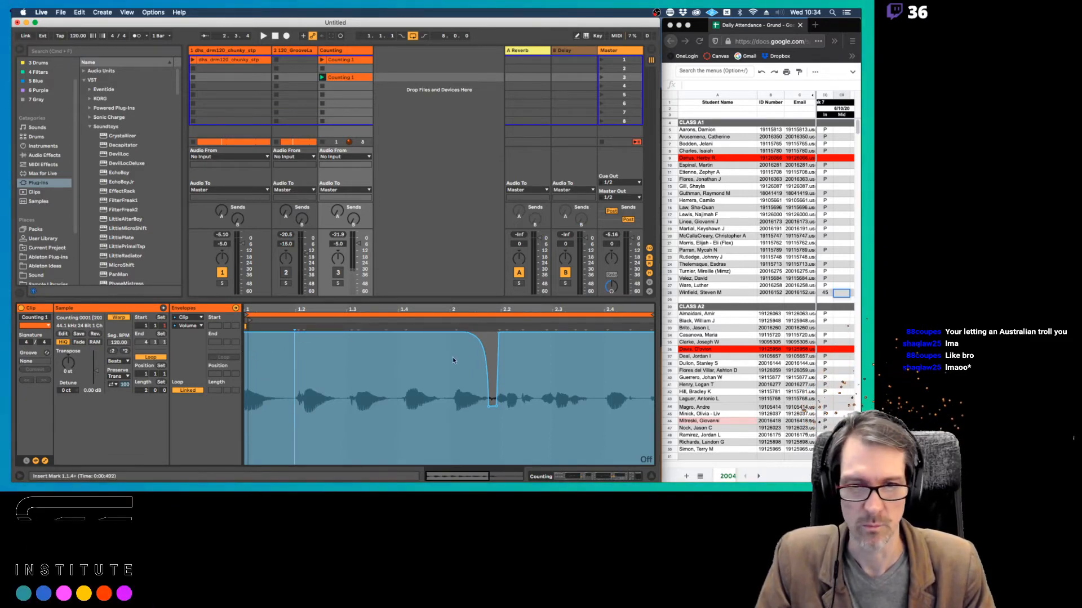
left_click_drag(450, 365, 576, 365)
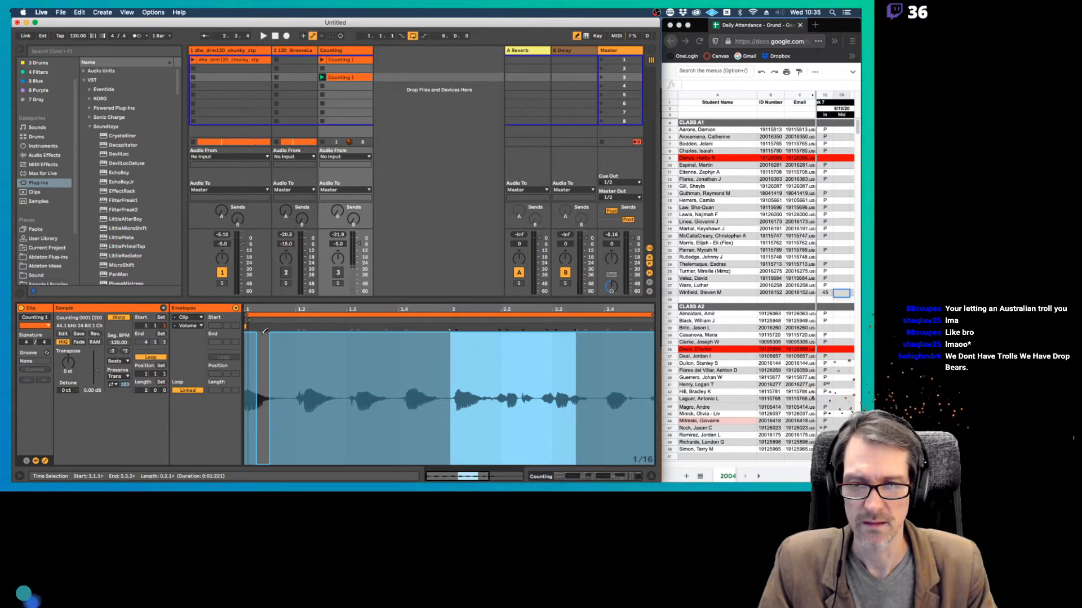
In draw mode, restore the opening gap in the Volume envelope to 100% and draw a 1/32-wide drop to zero nearer the start
left_click_drag(273, 309, 273, 328)
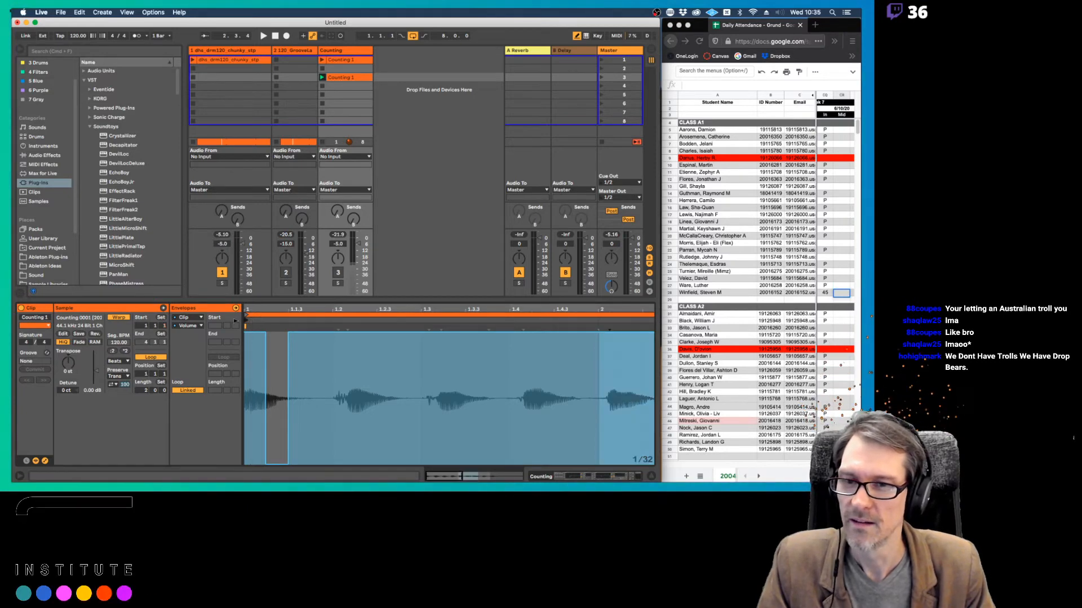
left_click_drag(269, 338, 307, 336)
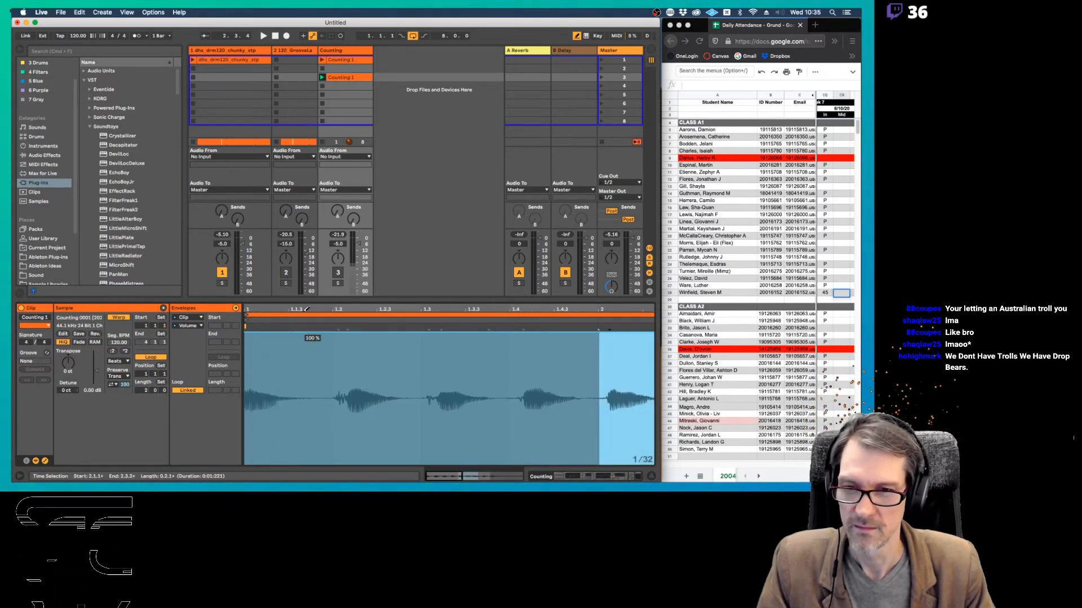
left_click_drag(263, 437, 260, 467)
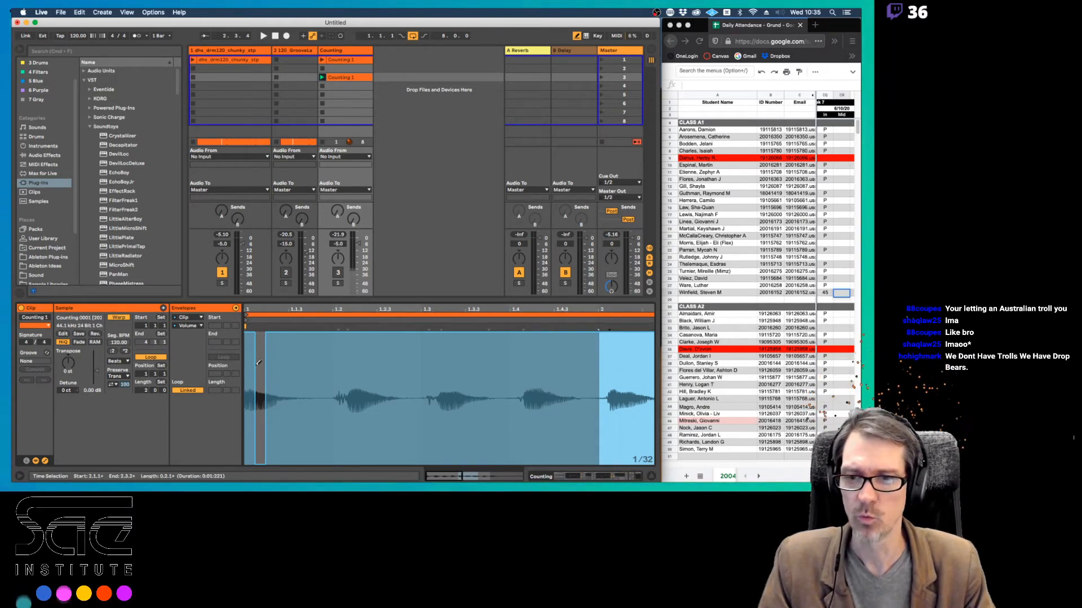
Unlink the Volume envelope, shorten its loop to 0.0.2 and play the set with the Counting track active
left_click(182, 392)
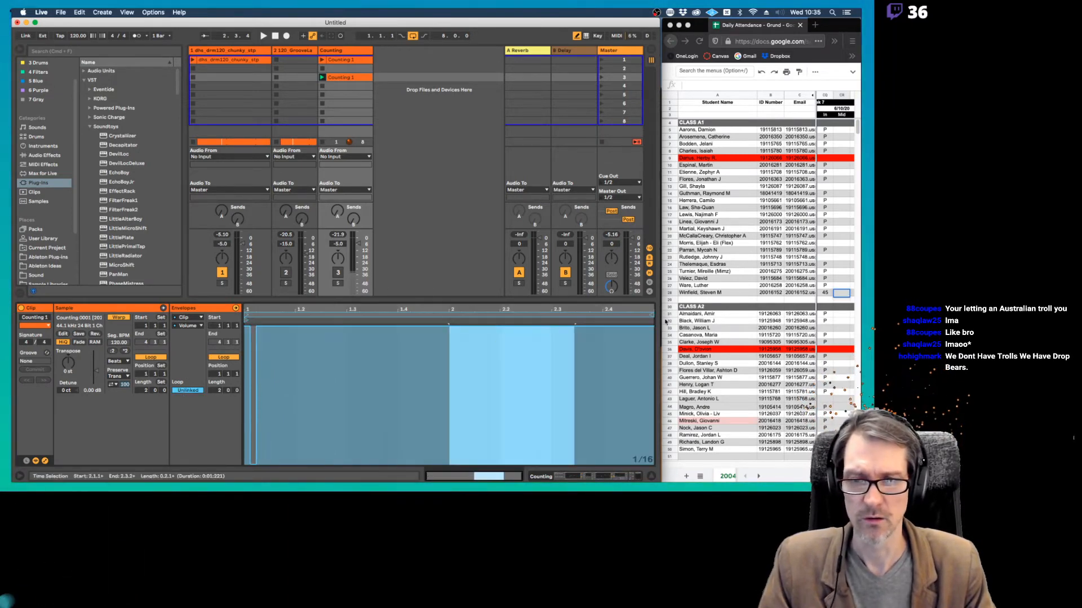
left_click(652, 315)
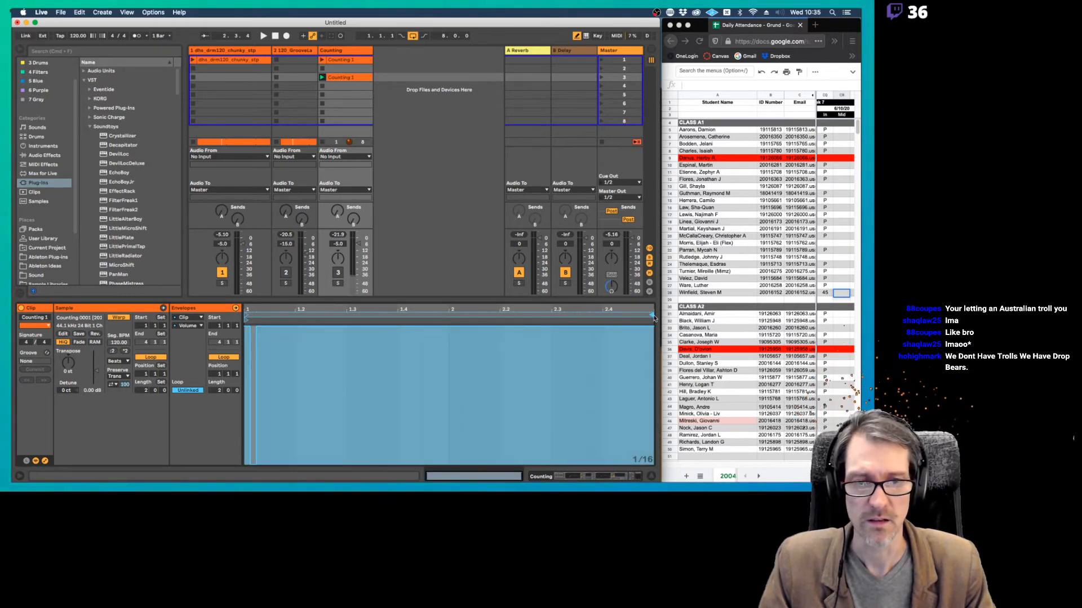
left_click_drag(652, 315, 267, 315)
key("space")
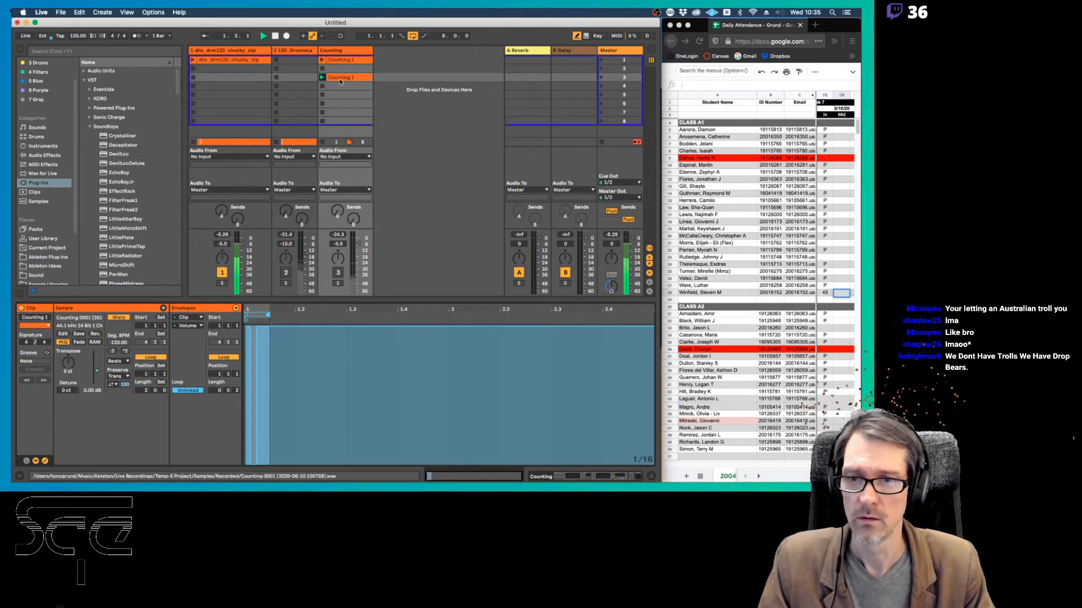
left_click(337, 274)
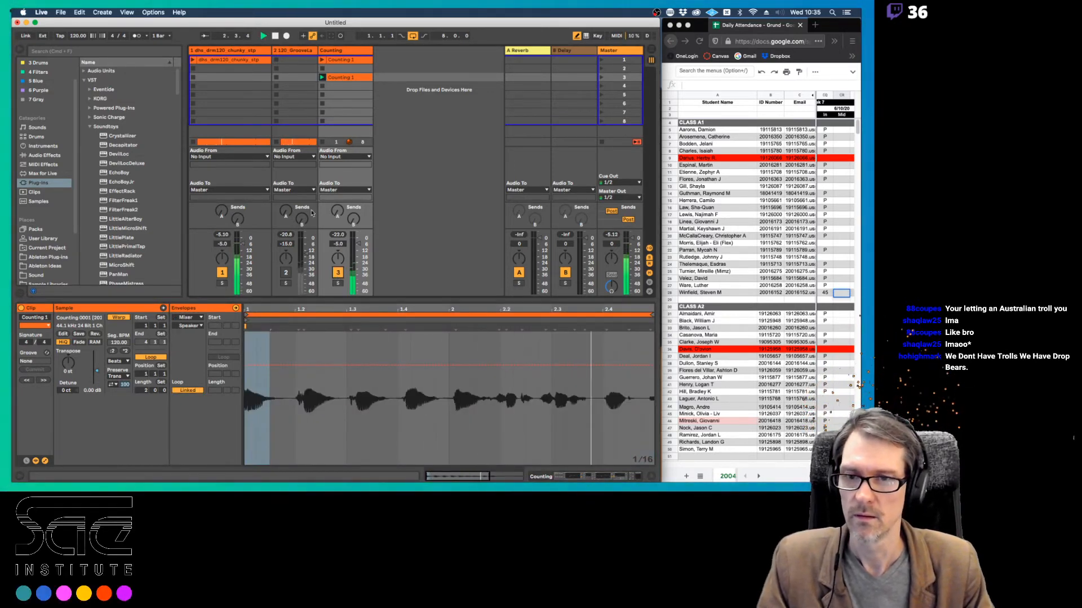
Return from the Counting track's devices to the Counting 1 clip's Volume envelope, stop playback and narrow the drawing grid to 1/512
left_click(346, 51)
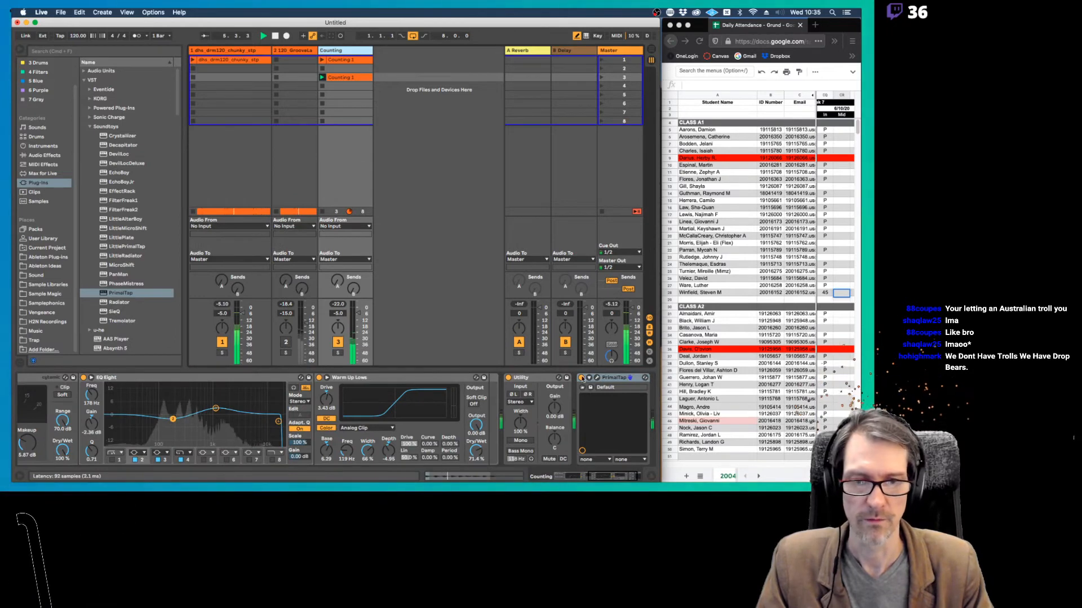
double_click(344, 78)
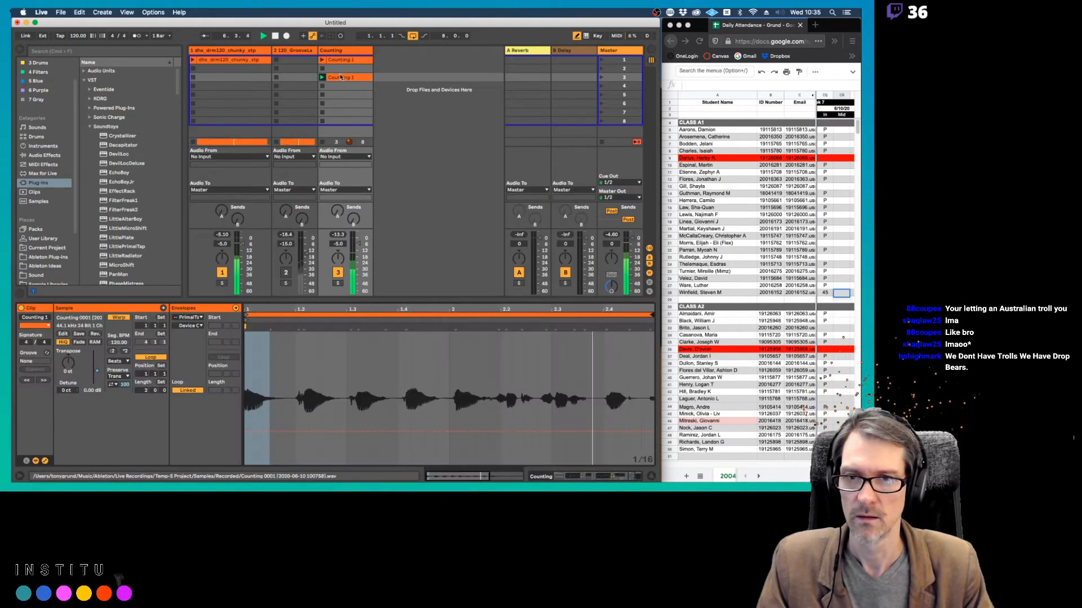
left_click(202, 318)
left_click(200, 332)
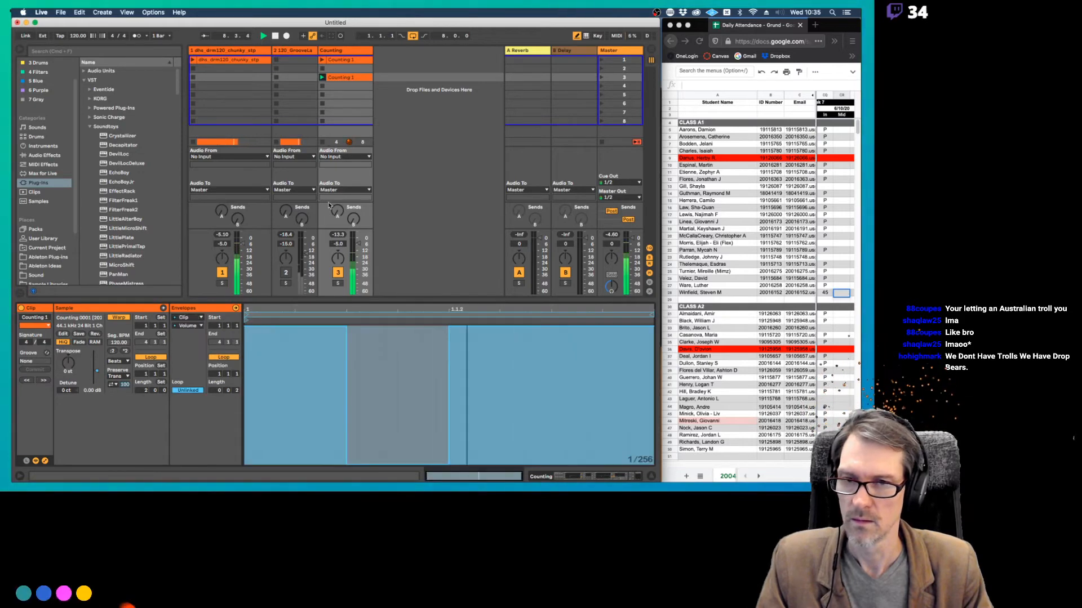
key("space")
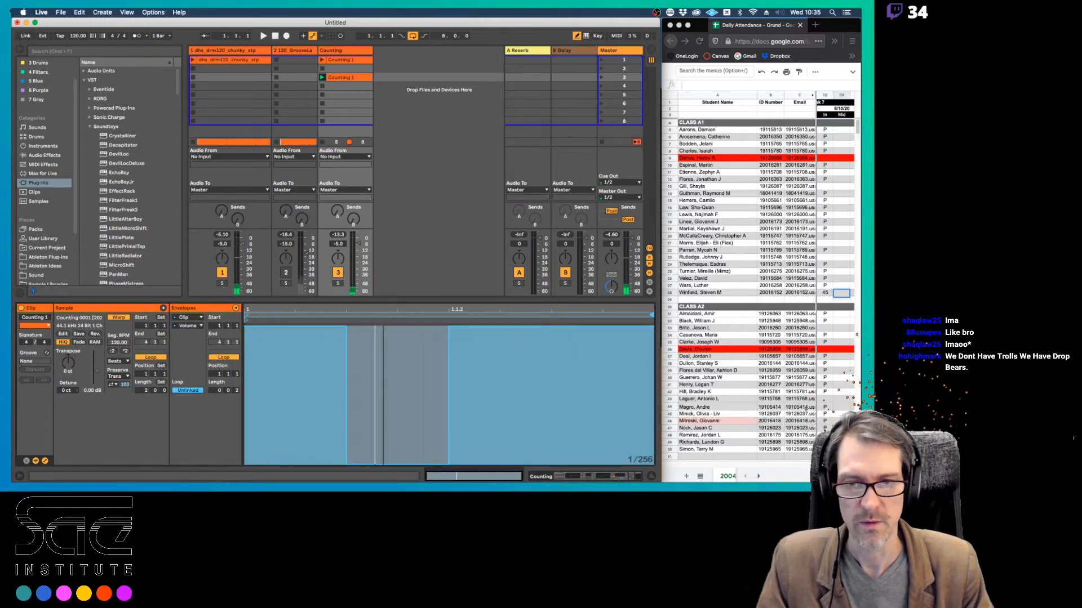
key("super+1")
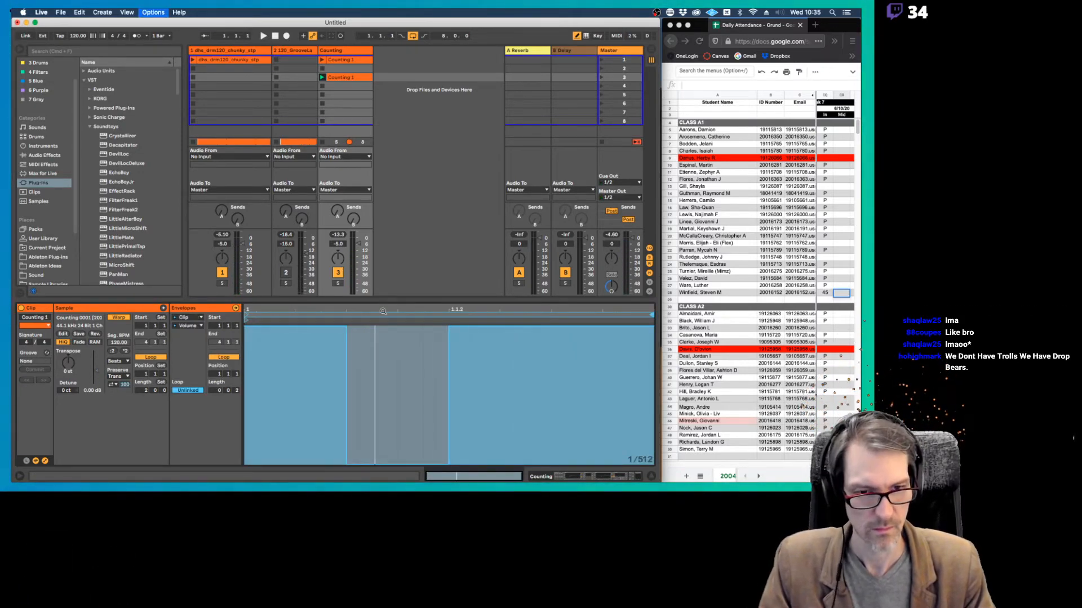
Redraw the unlinked Volume envelope on a 1/32 grid with alternating full and zero segments, and play the set
mouse_move(384, 351)
left_mouse_down()
mouse_move(393, 329)
mouse_move(458, 309)
left_mouse_up()
key("super+2")
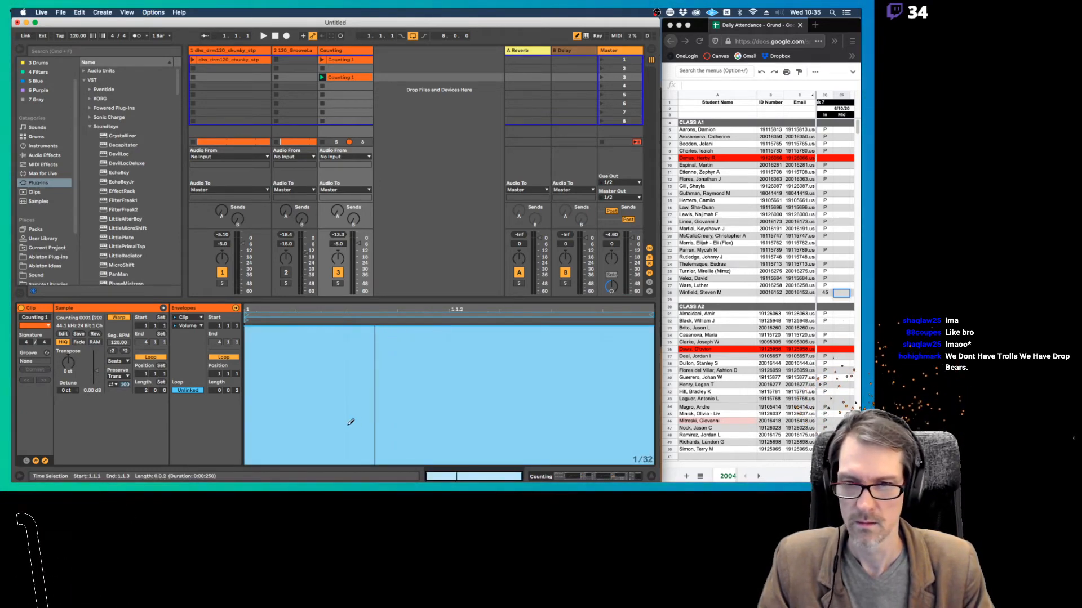
mouse_move(324, 427)
left_mouse_down()
mouse_move(314, 424)
mouse_move(330, 318)
left_mouse_up()
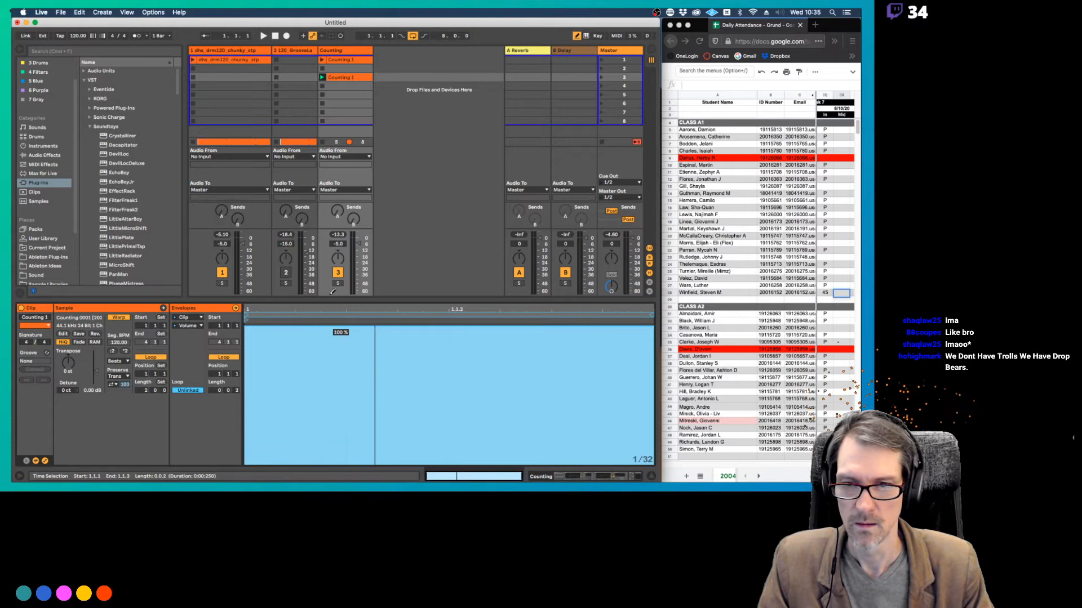
left_click(398, 464)
left_click_drag(574, 423, 574, 463)
key("space")
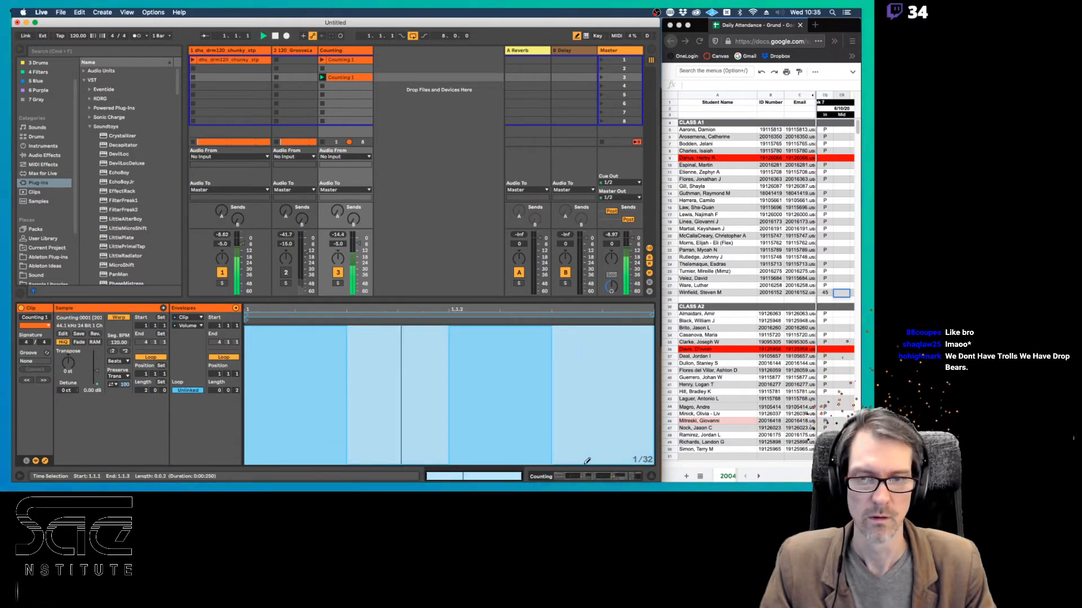
Set the Counting track's volume to -4.0 dB, select its Counting 1 clip and stop playback
left_click_drag(359, 245, 359, 244)
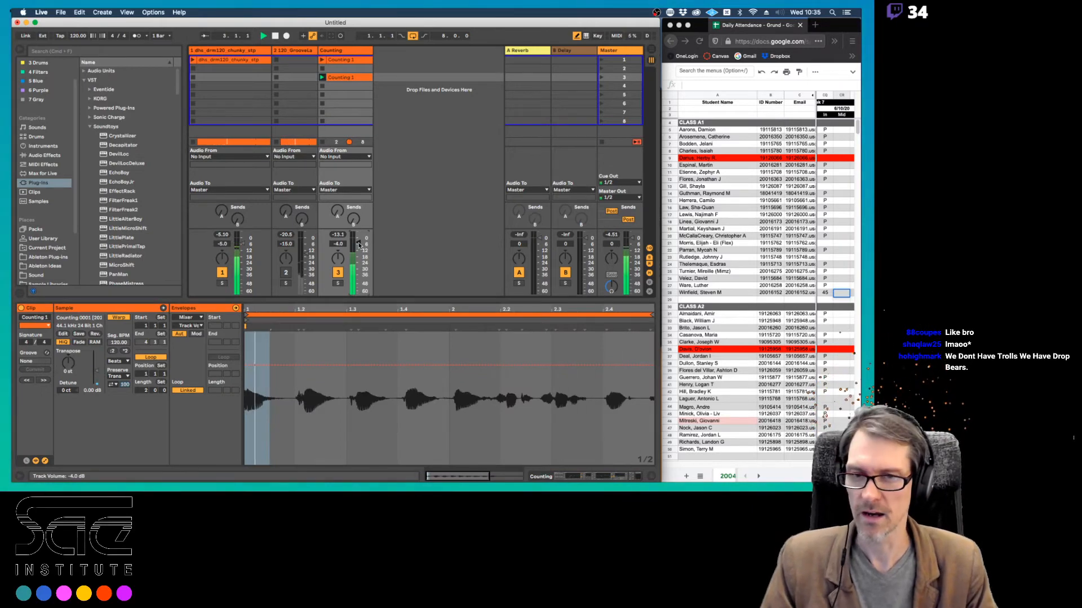
double_click(343, 78)
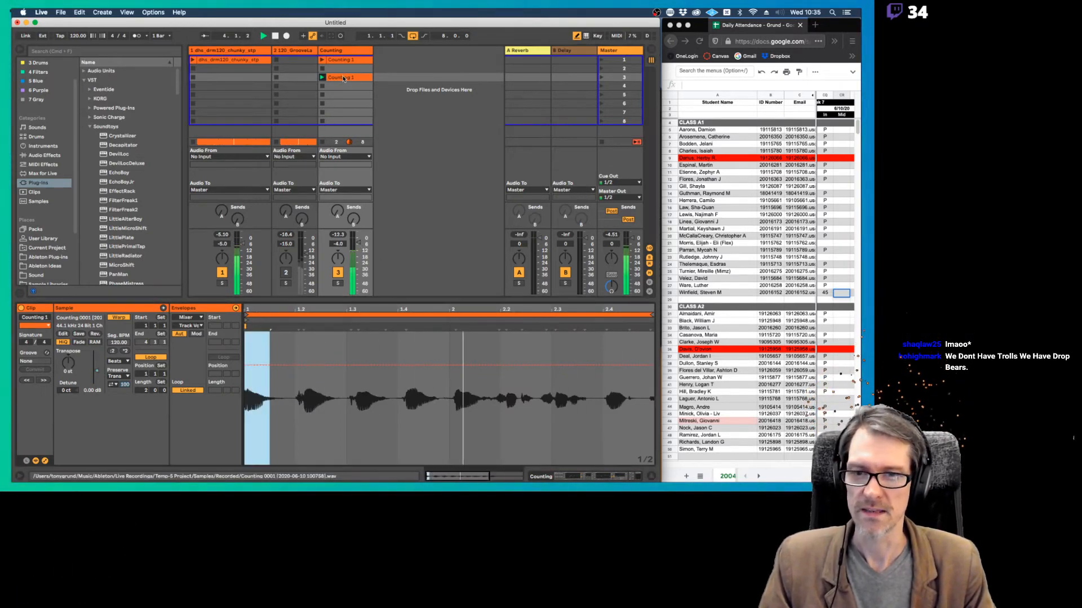
key("space")
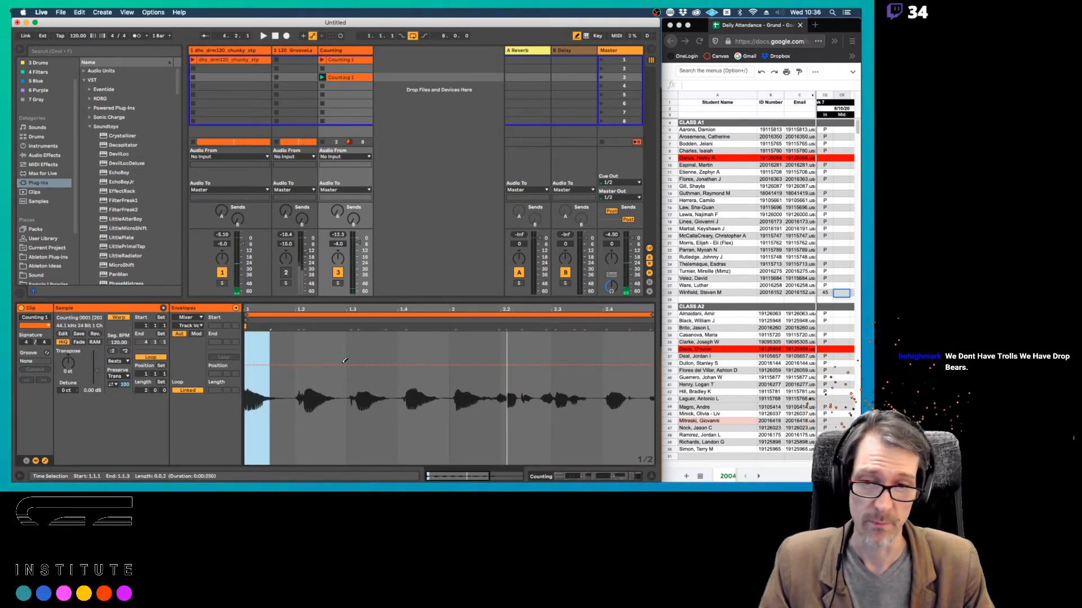
Show the Counting 1 clip's Volume envelope again and leave draw mode
left_click(187, 317)
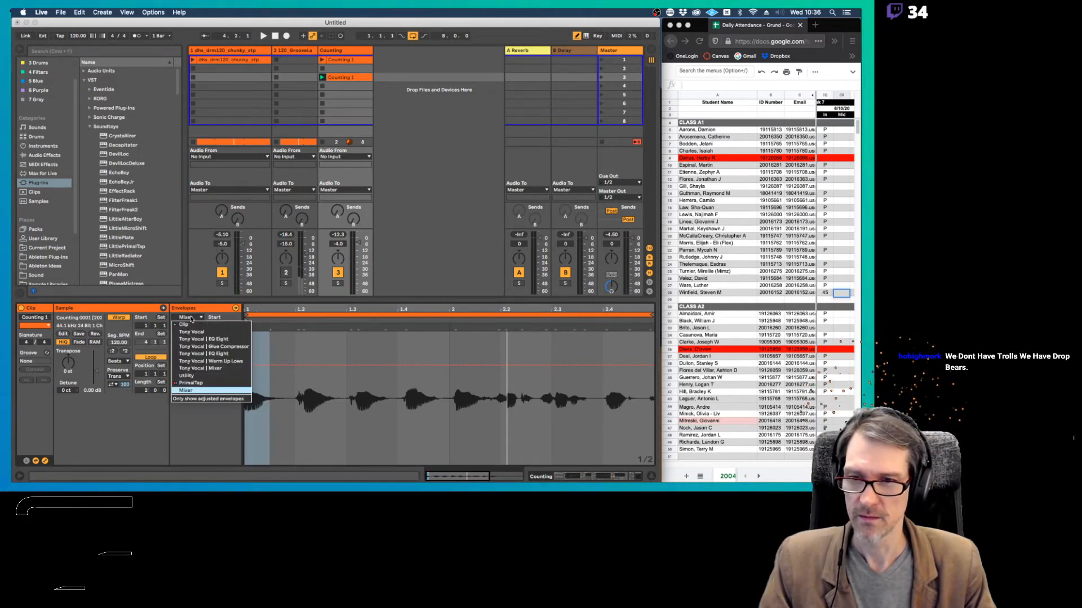
left_click(186, 319)
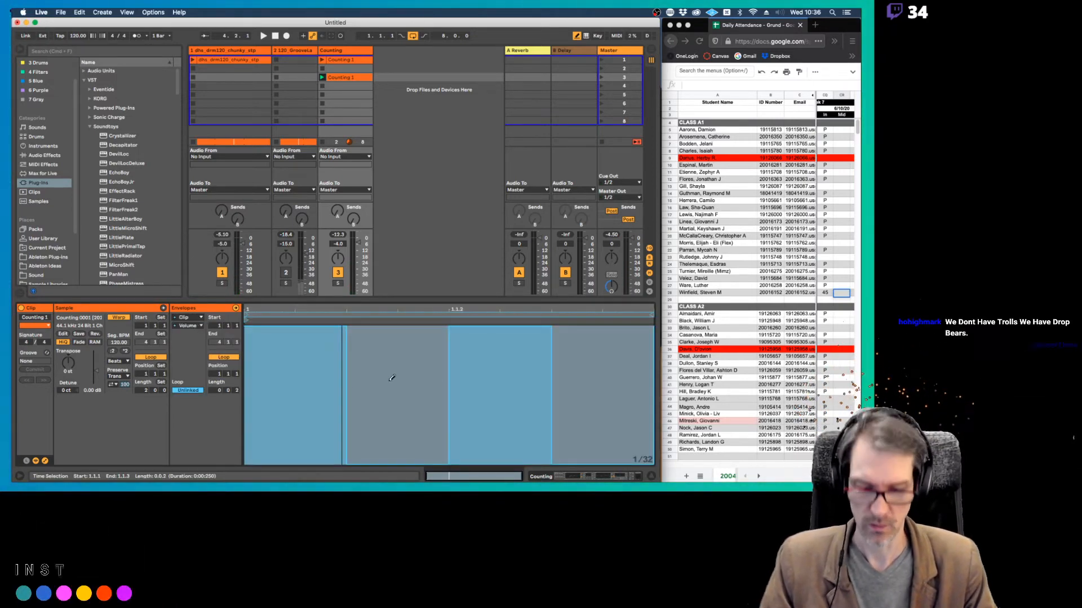
key("b")
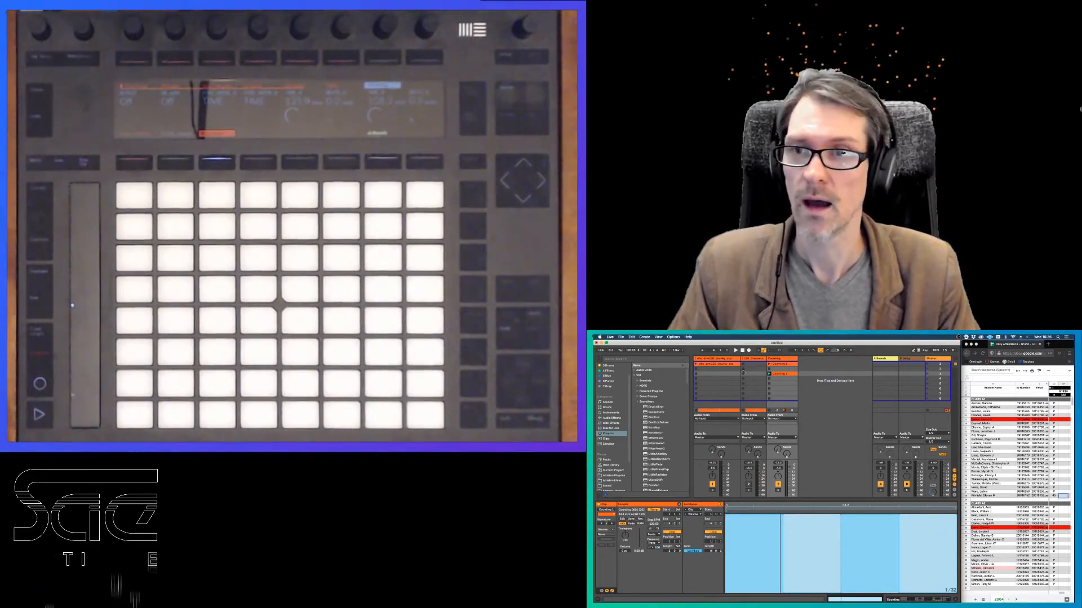
Switch to Finder and launch KeyCastr from the Applications folder in a new window
key("super+Tab")
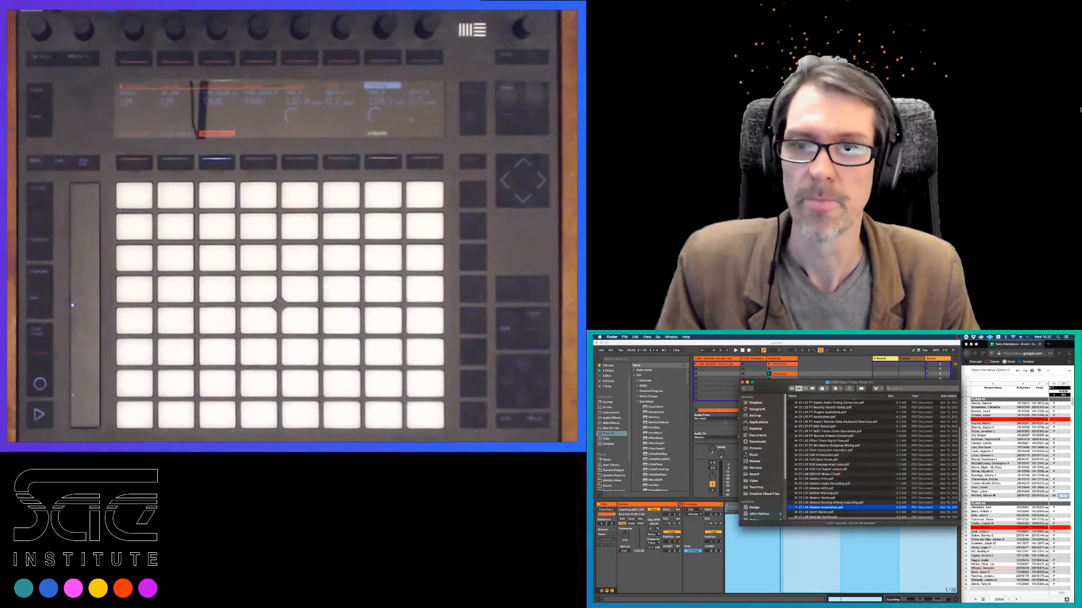
key("super+n")
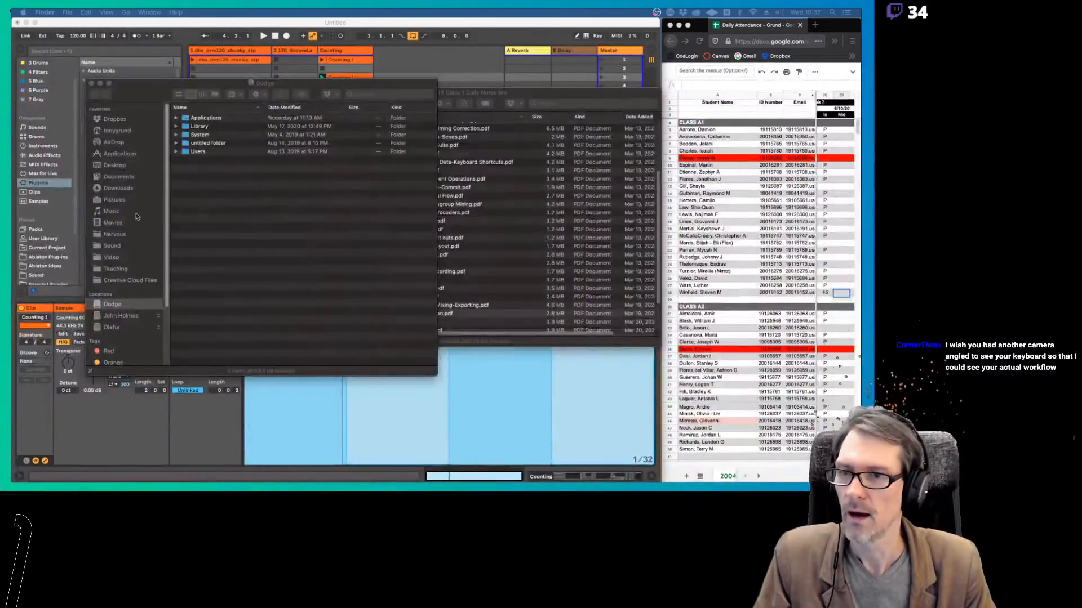
left_click(121, 156)
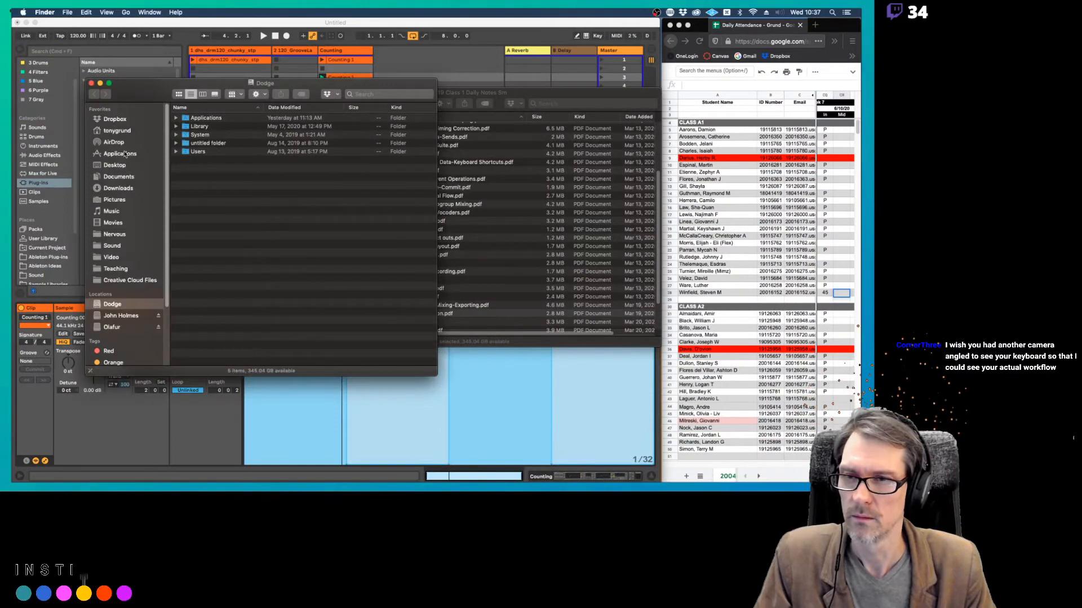
left_click(125, 154)
scroll(229, 207, "down", 10)
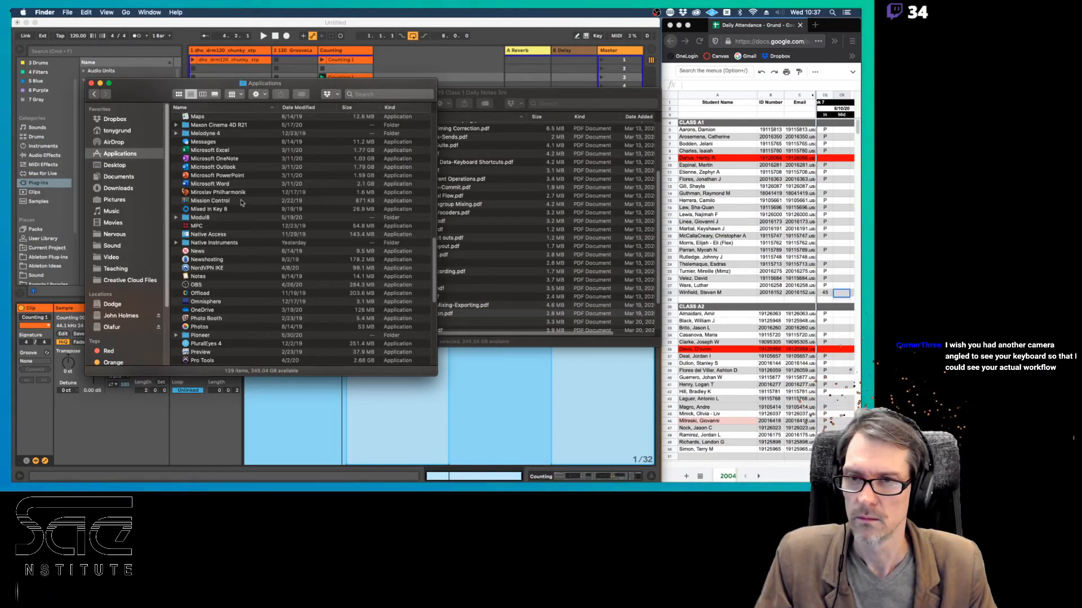
scroll(241, 202, "up", 4)
scroll(241, 203, "up", 3)
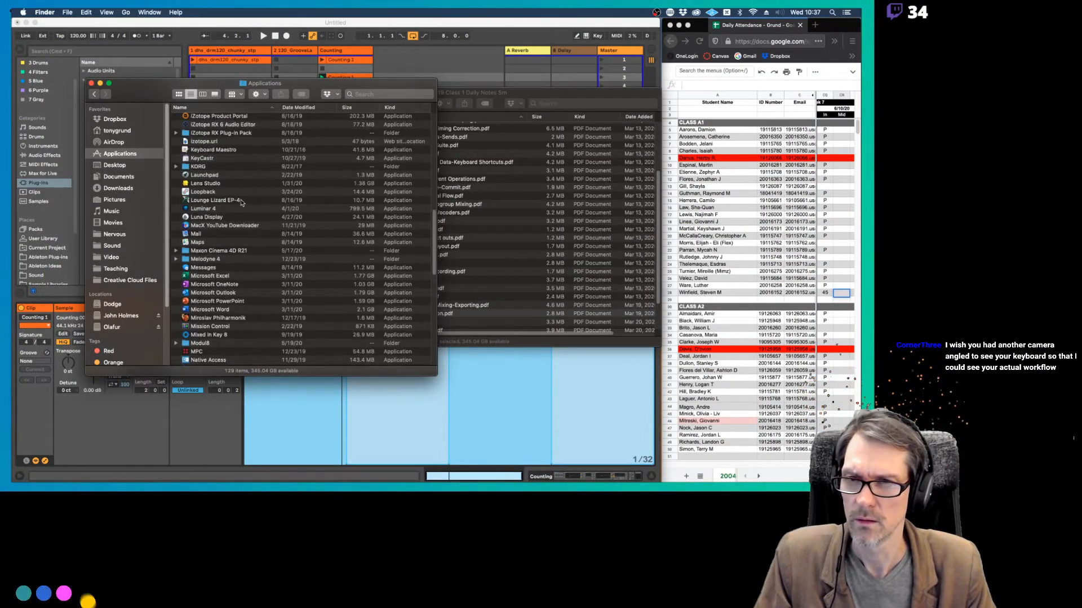
left_click(201, 157)
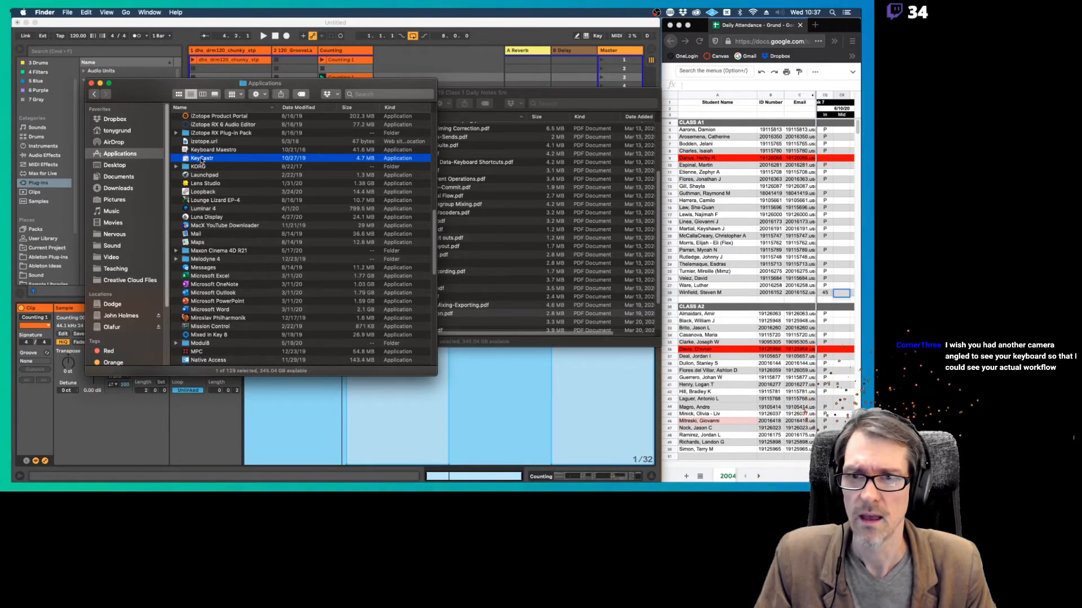
double_click(201, 159)
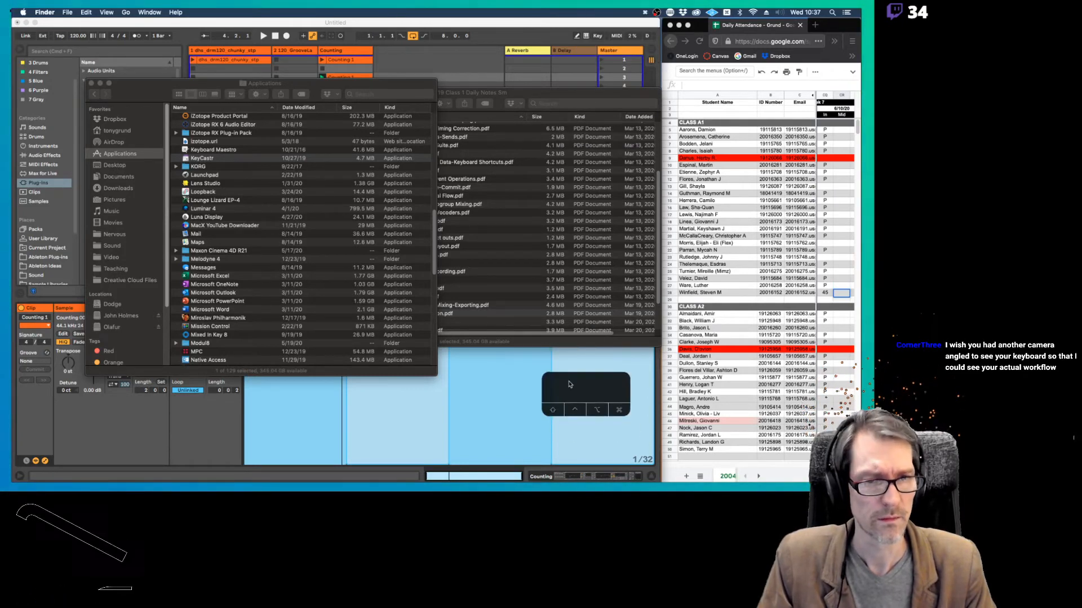
Return to Live, widen its window over the attendance spreadsheet and move the keystroke overlay to the window's lower-left corner
left_click(641, 99)
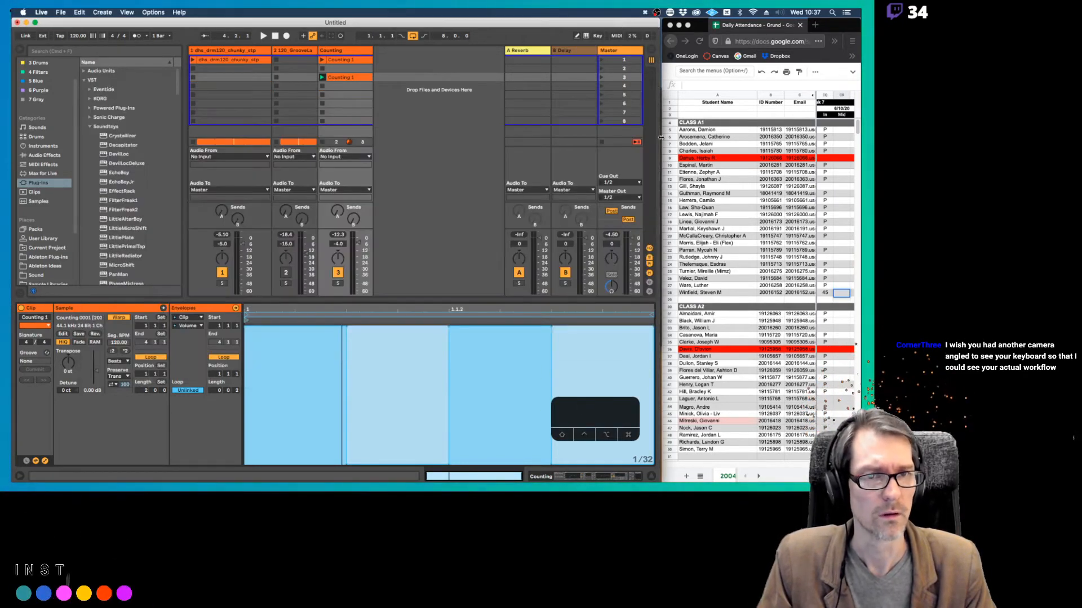
left_click_drag(676, 139, 860, 140)
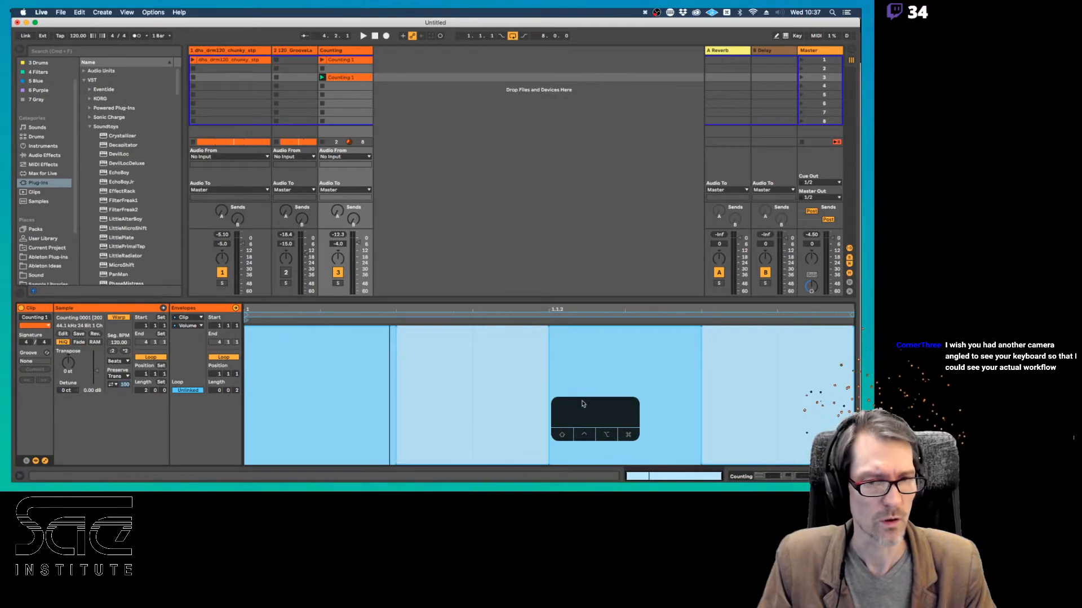
left_click_drag(579, 405, 44, 436)
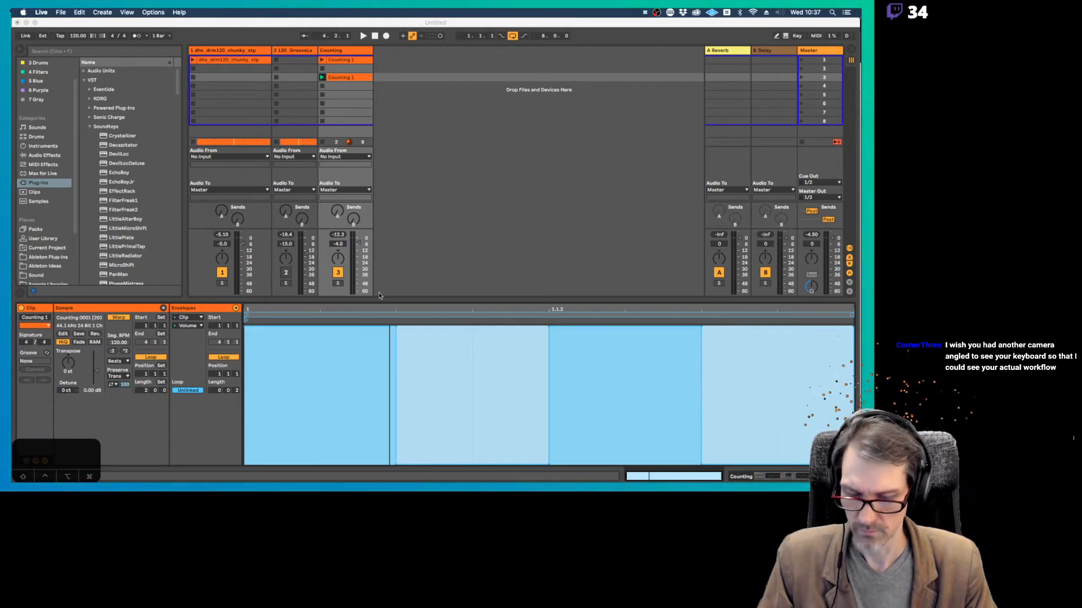
Switch the set to Arrangement View and toggle automation mode on and off to test the keystroke overlay
left_click(586, 128)
key("super+Tab")
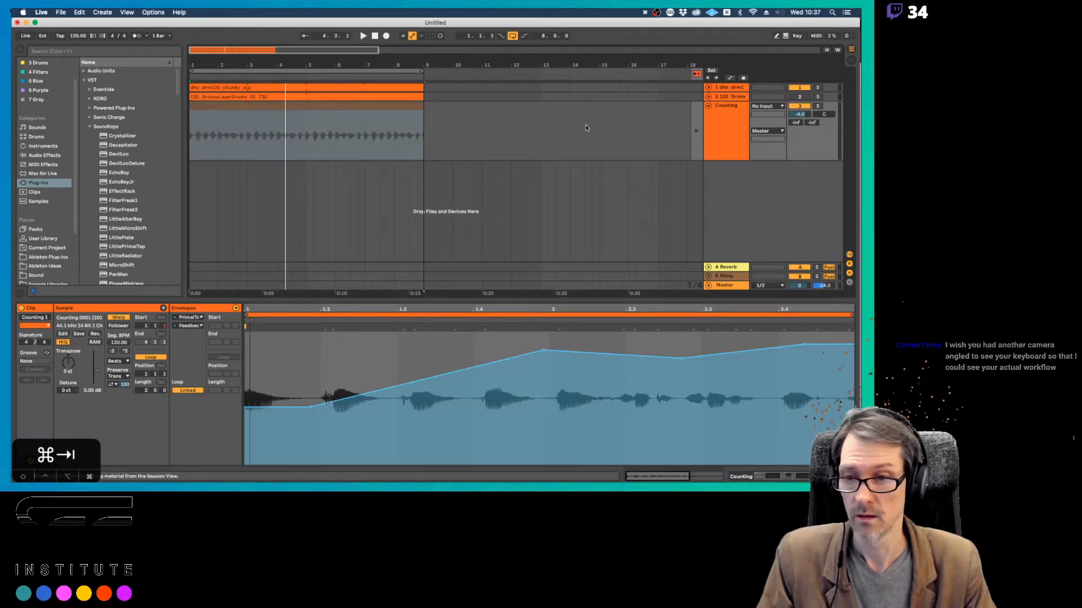
key("super+Tab")
key("super+Tab")
key("super+Tab")
key("super+Tab")
key("super+Tab")
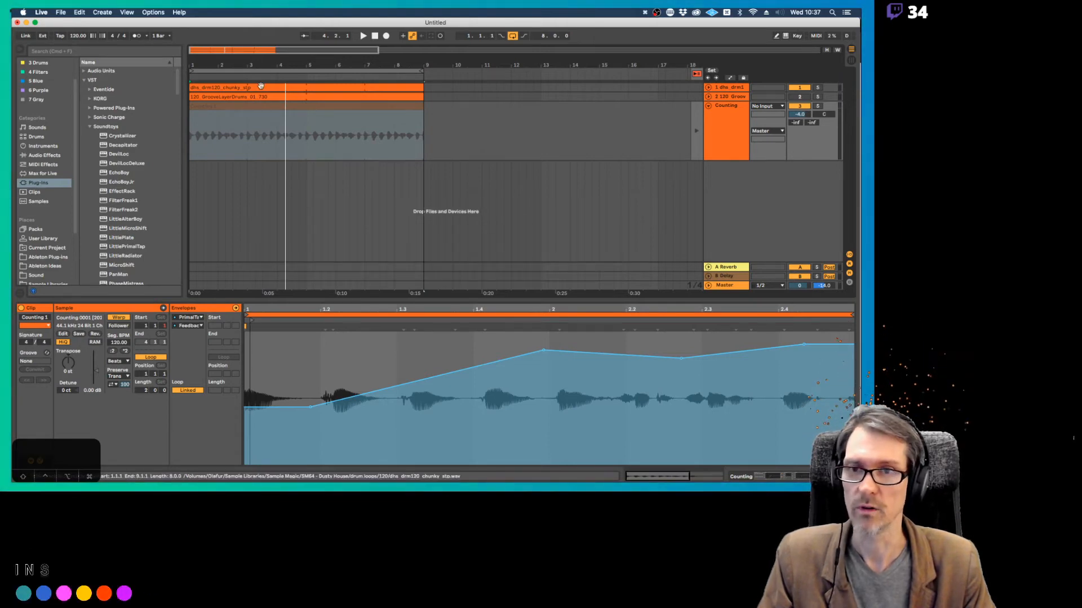
key("a")
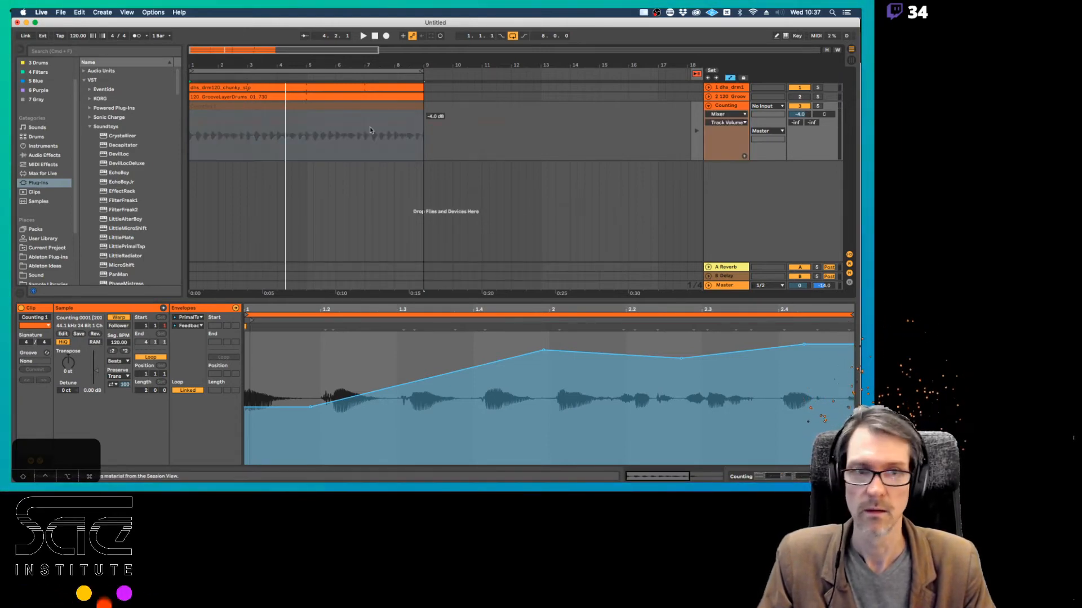
key("a")
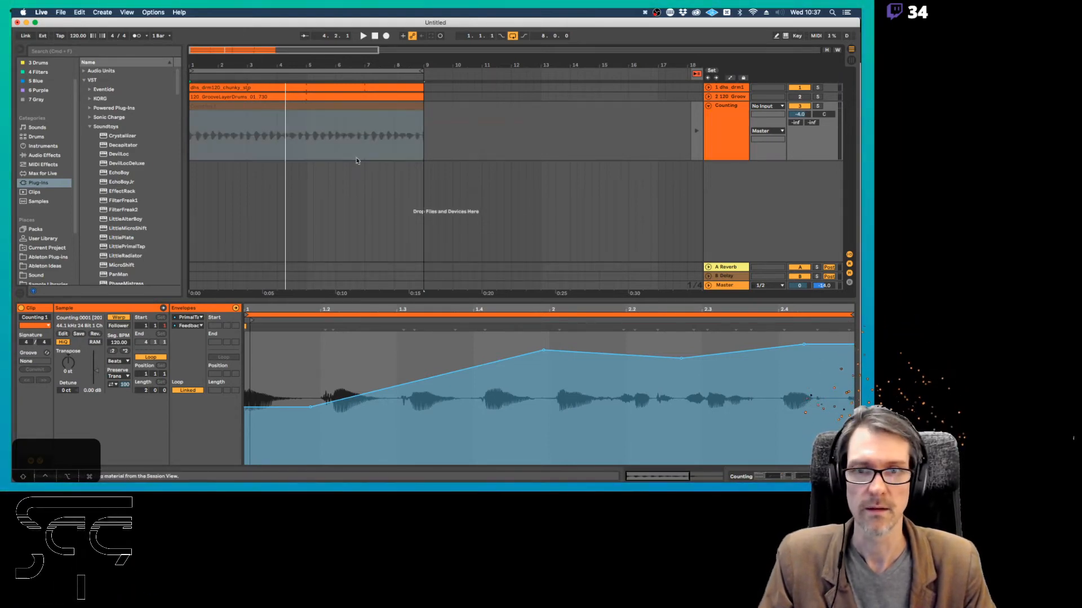
Examine KeyCastr's General, Display and Update preferences, keeping its icon in the menu bar, and close them
left_click(51, 458)
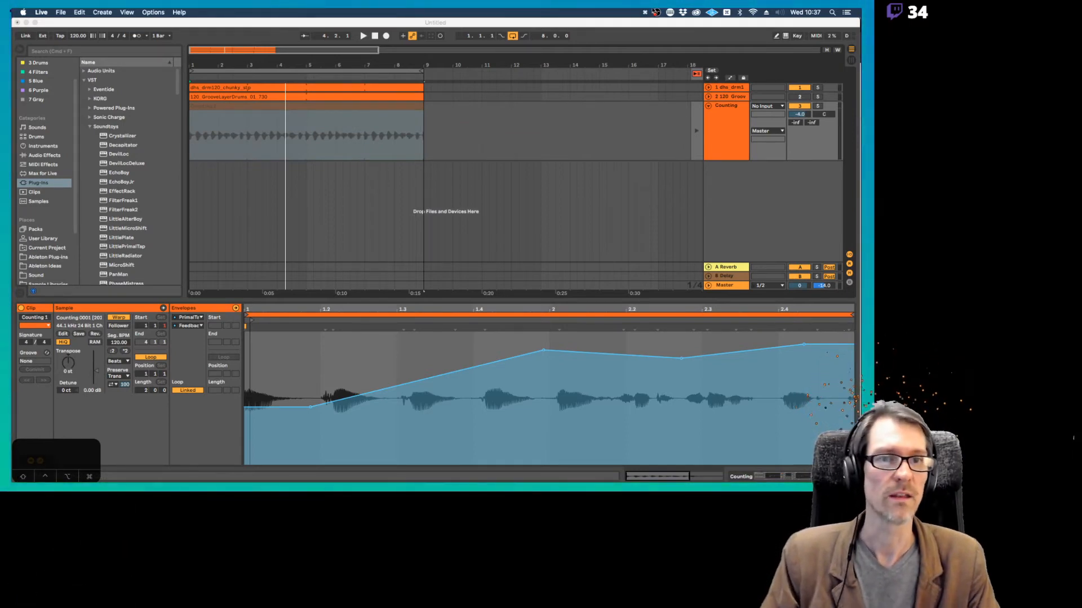
left_click(645, 13)
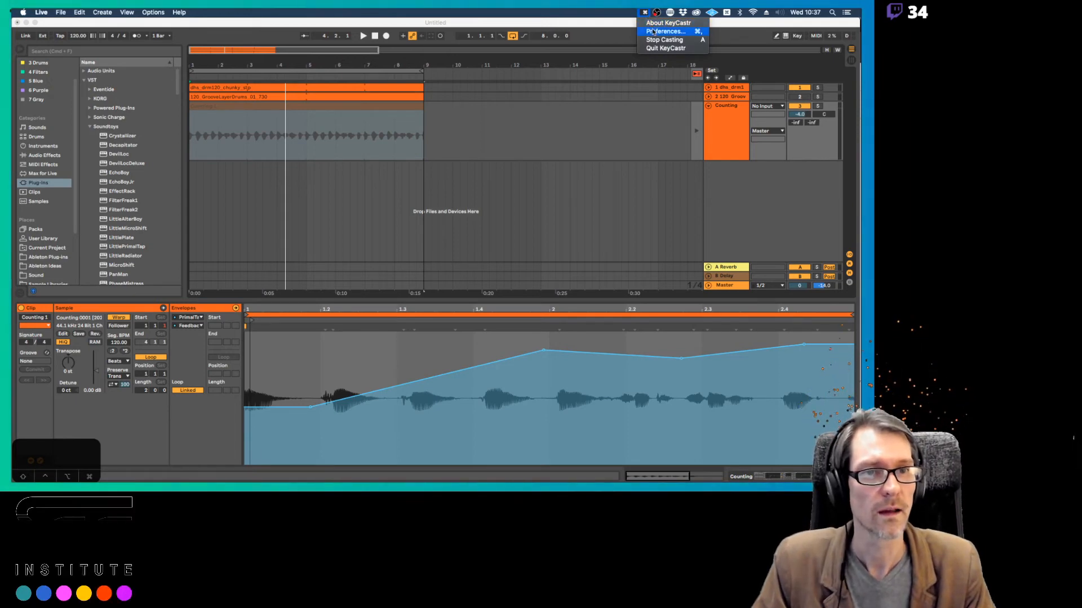
left_click(653, 32)
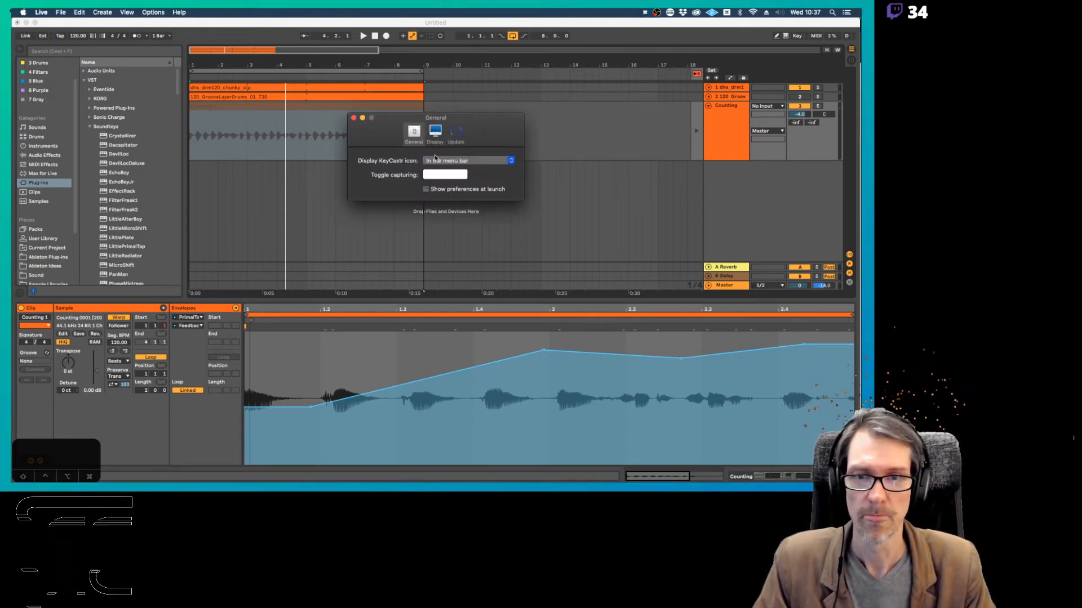
left_click(434, 134)
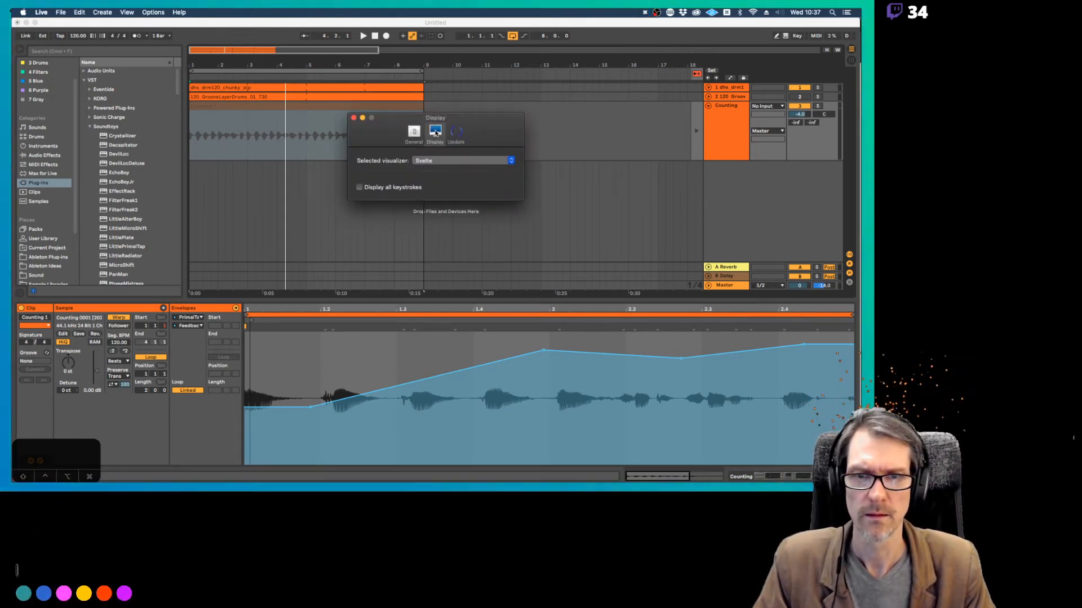
left_click(455, 133)
left_click(413, 133)
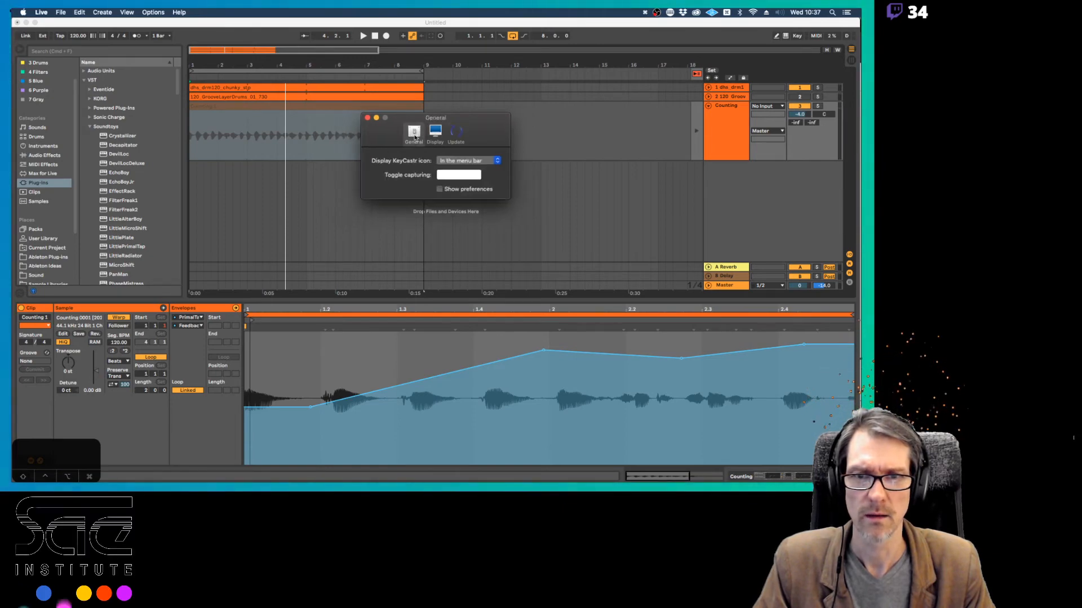
left_click(433, 161)
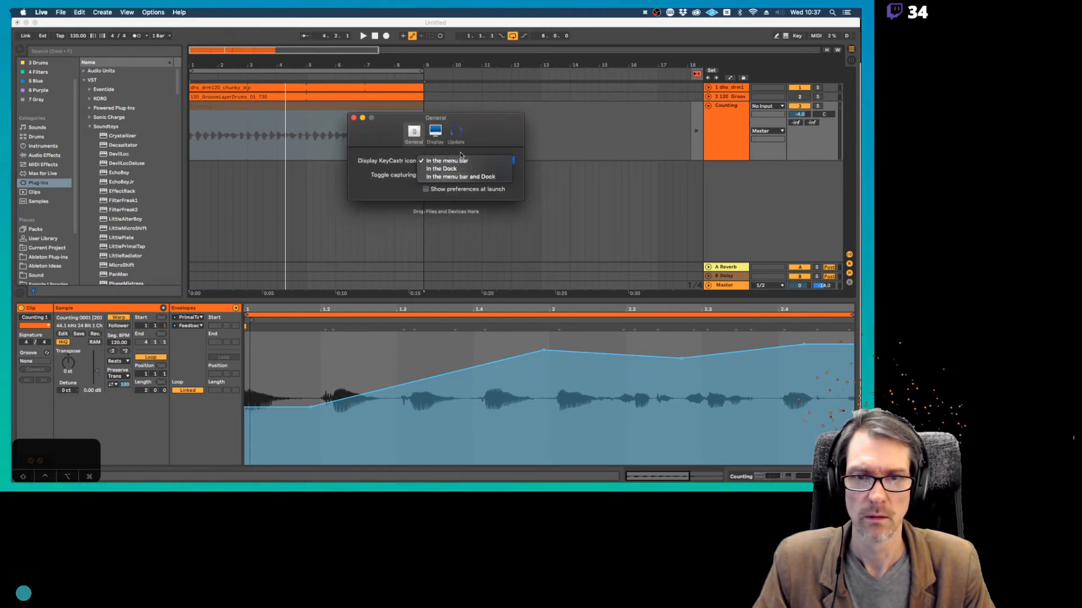
left_click(451, 160)
left_click(444, 177)
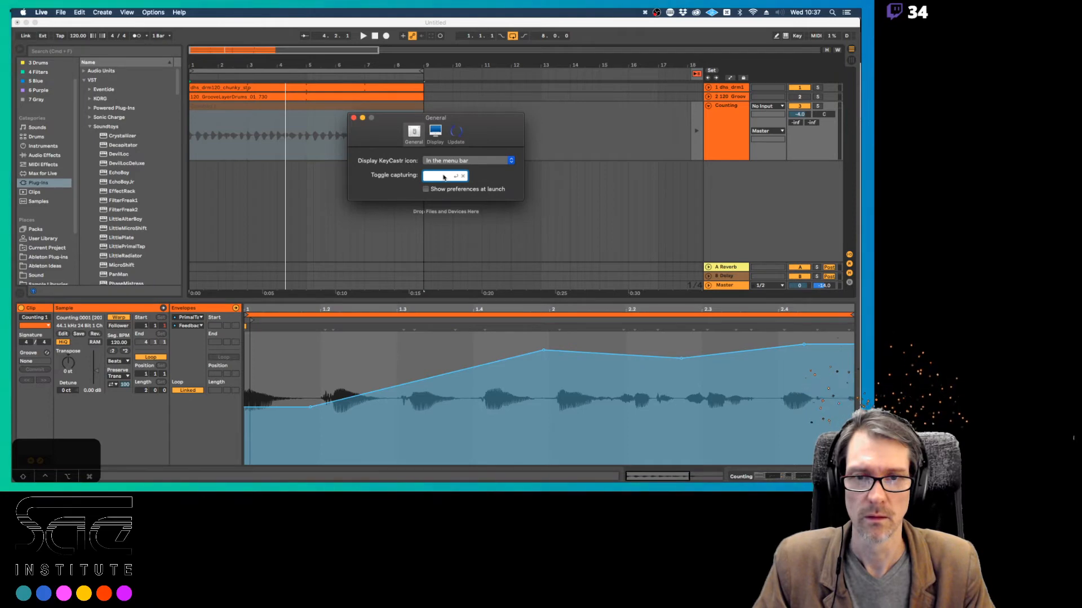
left_click(353, 118)
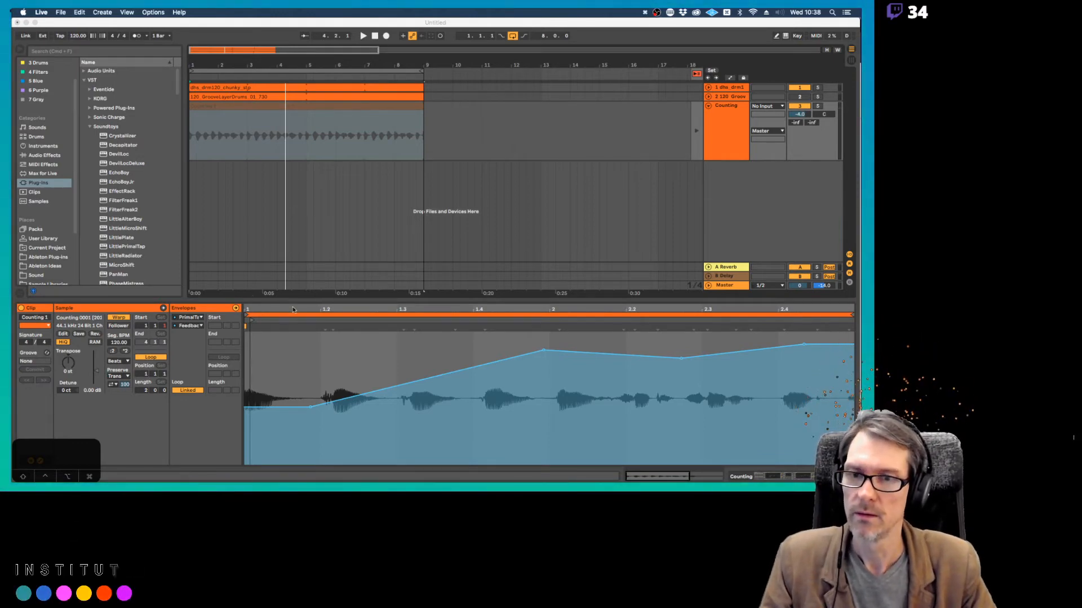
Return the Counting track to Arrangement playback and display the Counting 1 arrangement clip's Volume envelope
left_click(697, 129)
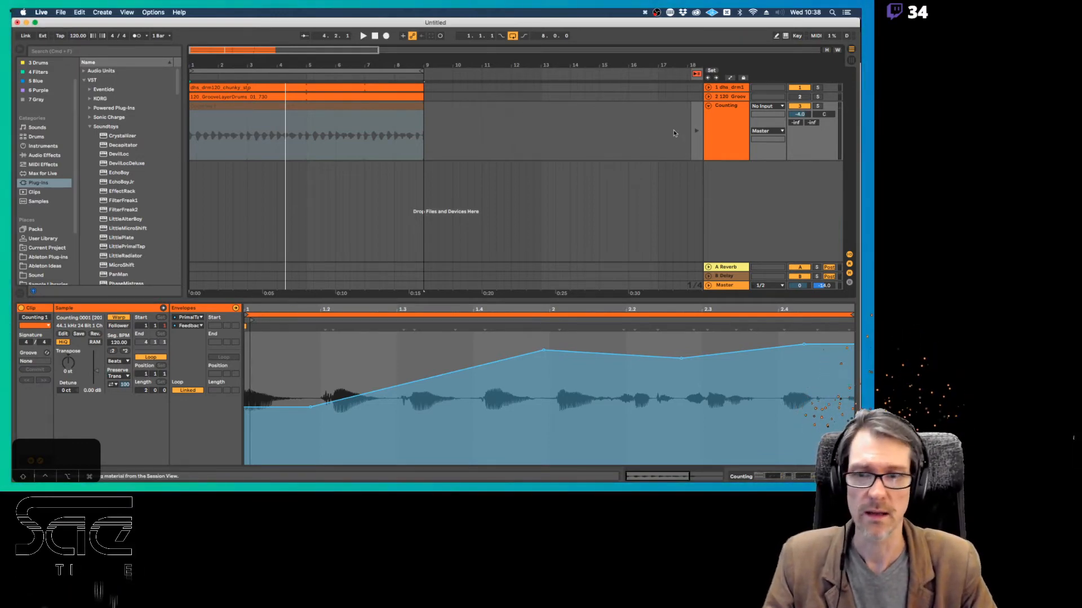
left_click(696, 138)
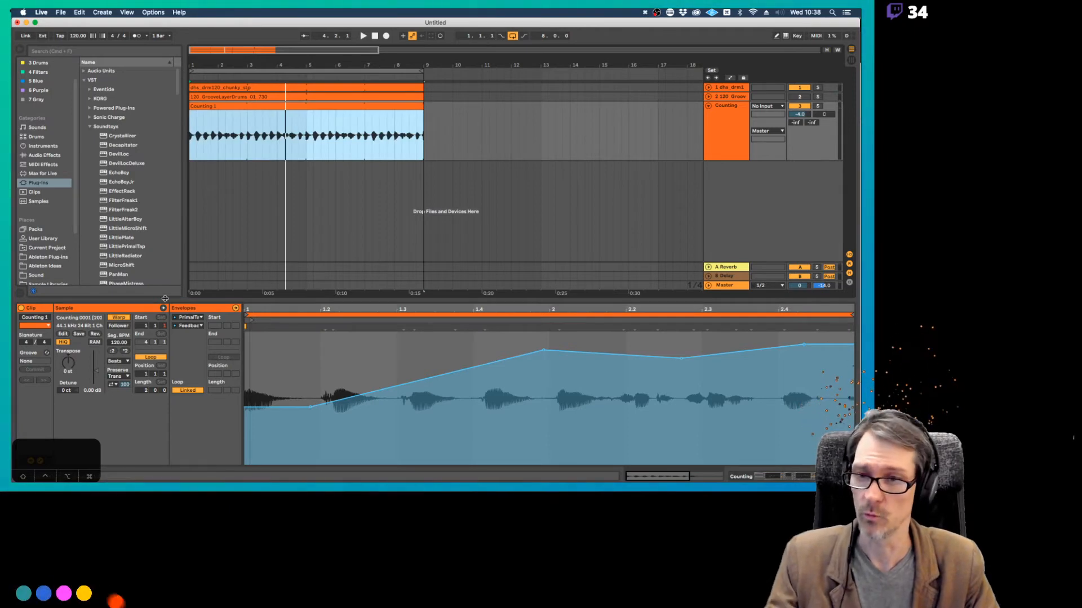
left_click(188, 318)
left_click(184, 325)
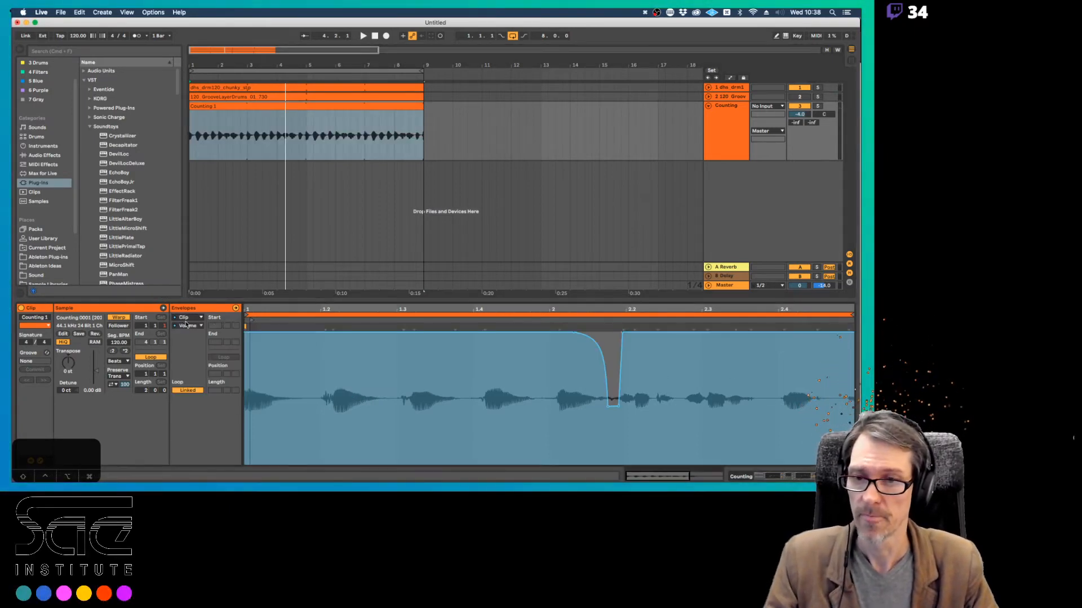
left_click(339, 106)
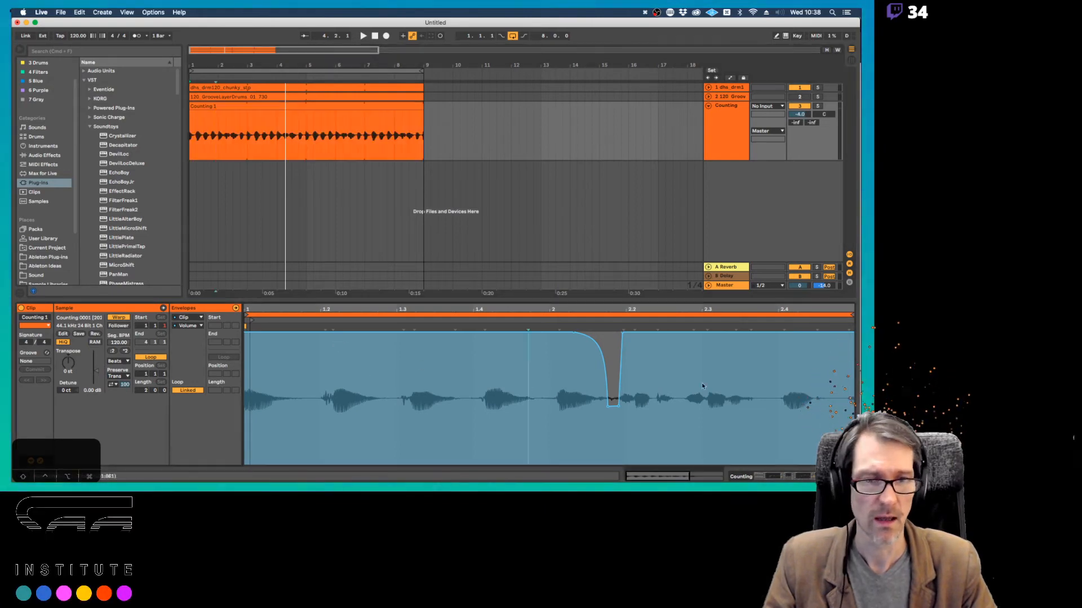
Delete the dip in the Counting 1 arrangement clip's Volume envelope around bar 2 and place the insert marker at bar 2
left_click_drag(528, 395, 708, 394)
key("Delete")
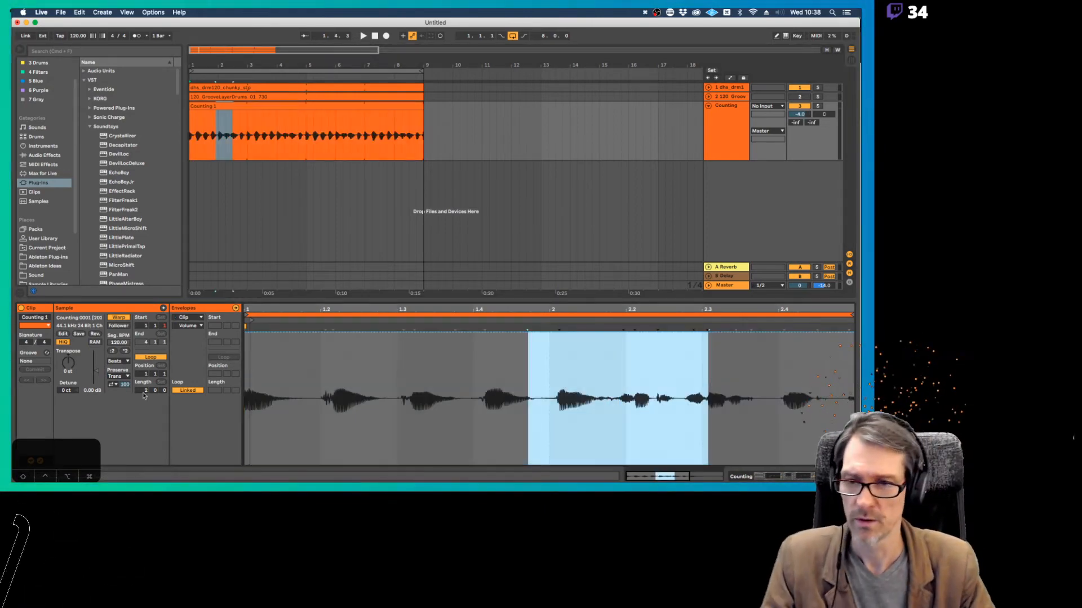
left_click(196, 396)
left_click(194, 391)
left_click(194, 391)
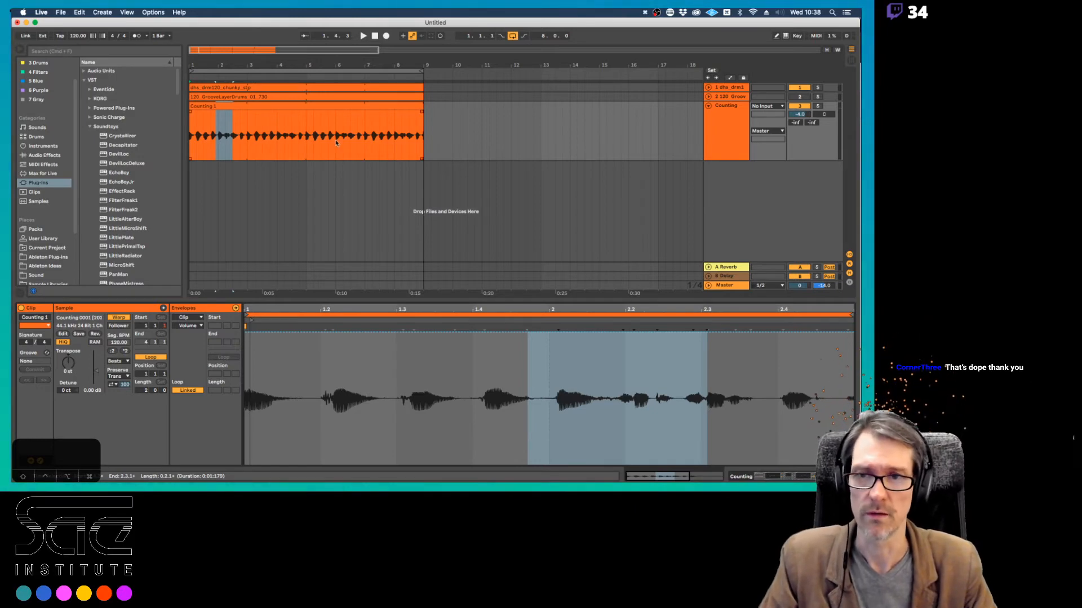
left_click(219, 137)
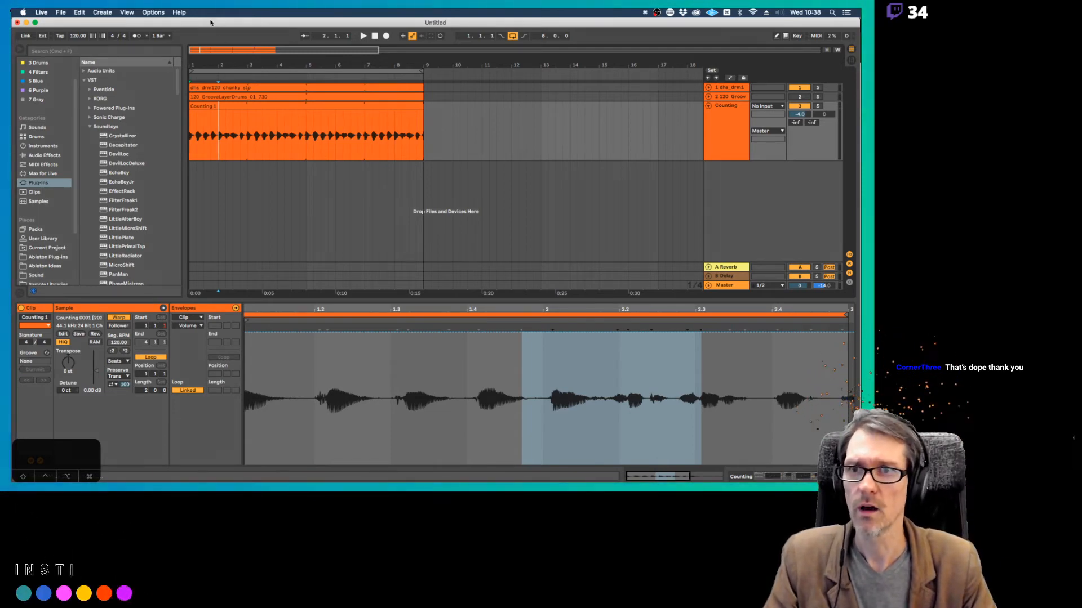
Switch to Firefox, open a new browser window, and widen it to fill the space beside the attendance spreadsheet
left_click(180, 12)
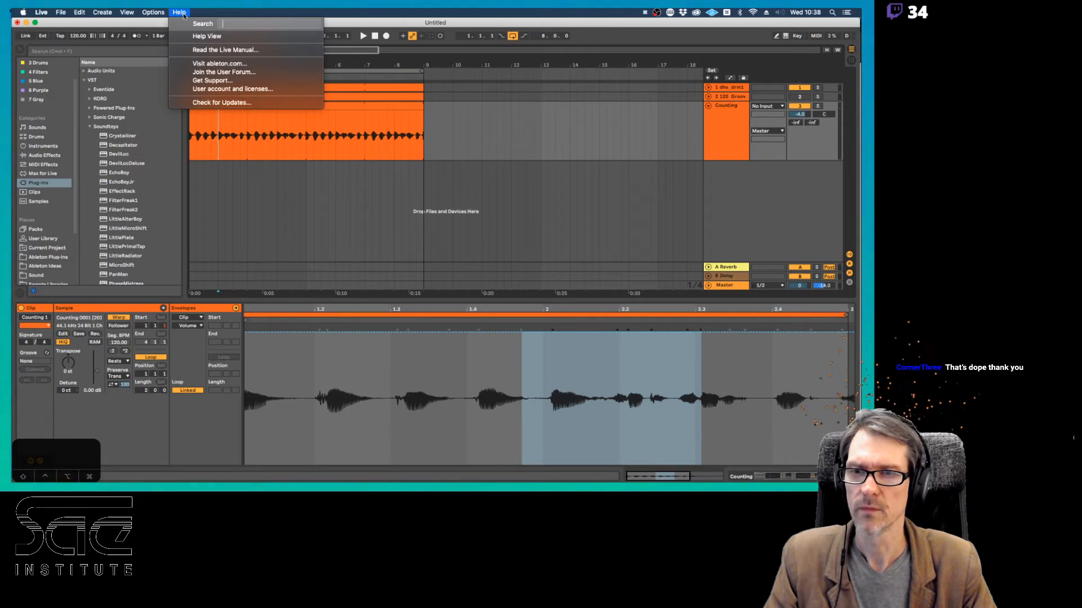
key("super+Tab")
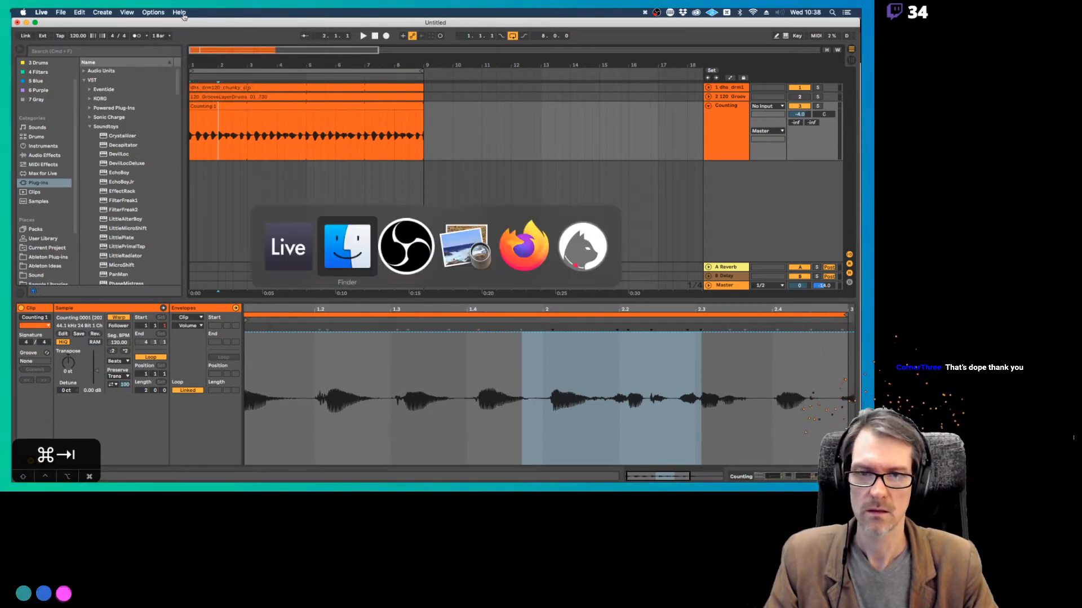
key("super+Tab")
key("super+Tab")
key("super+Tab")
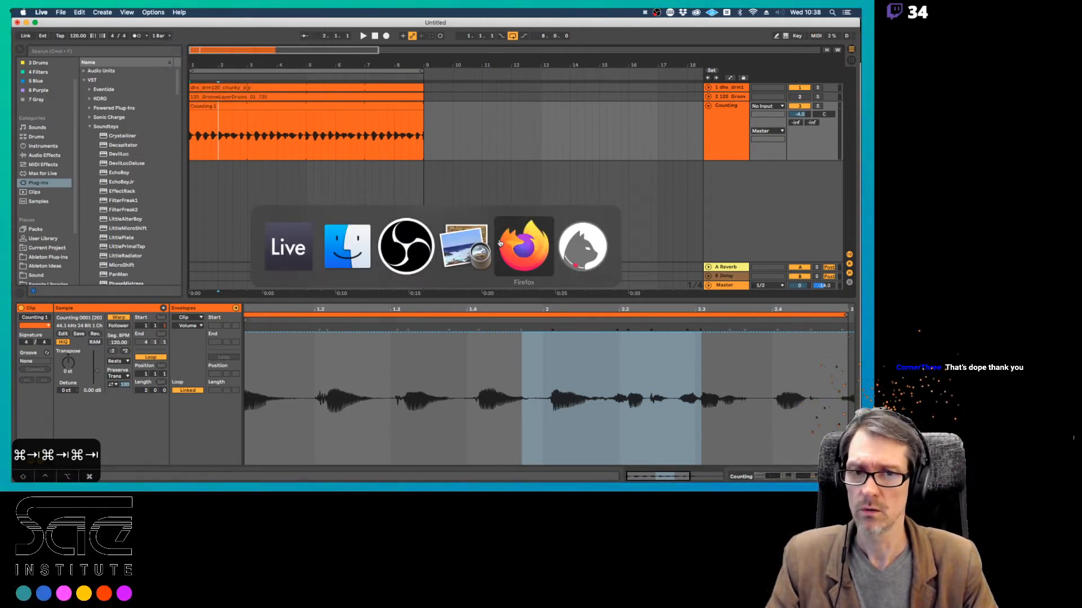
key("super+n")
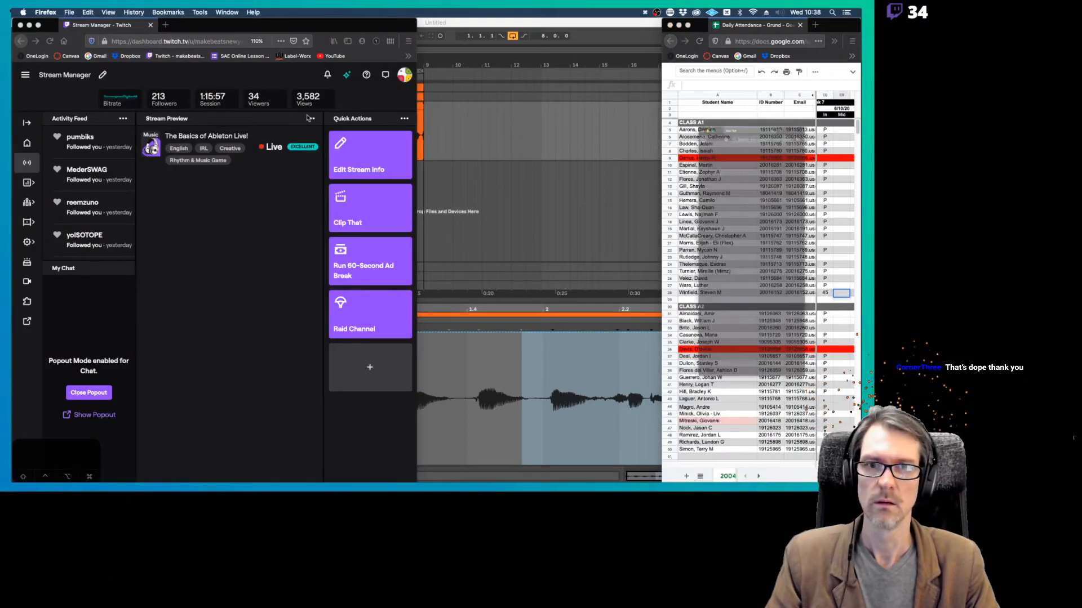
left_click_drag(680, 29, 52, 10)
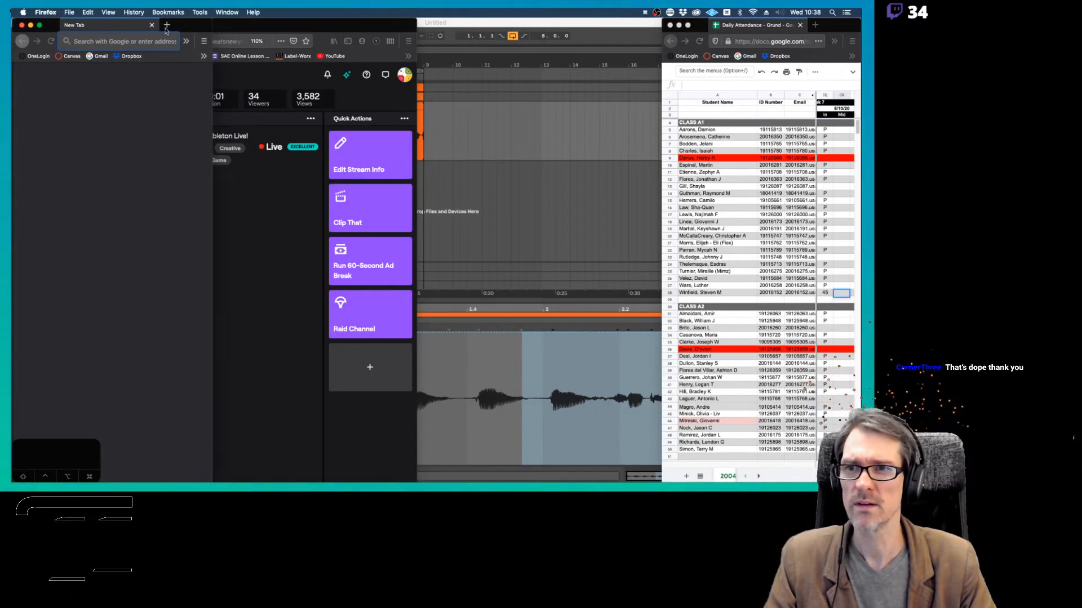
left_click_drag(230, 92, 635, 92)
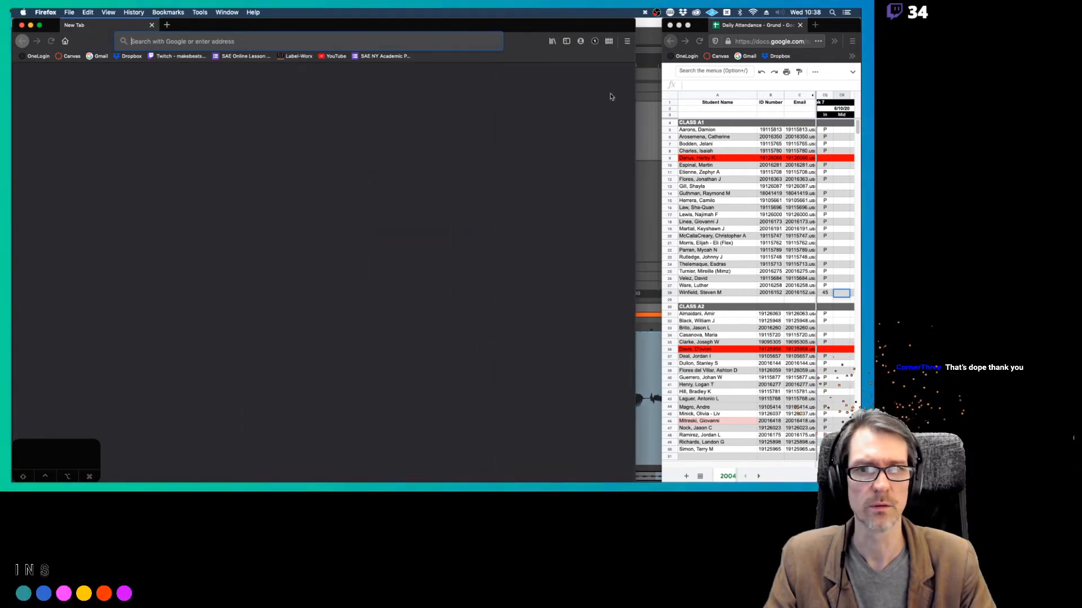
Search Google for "ableton live keyboard cover"
left_click(350, 41)
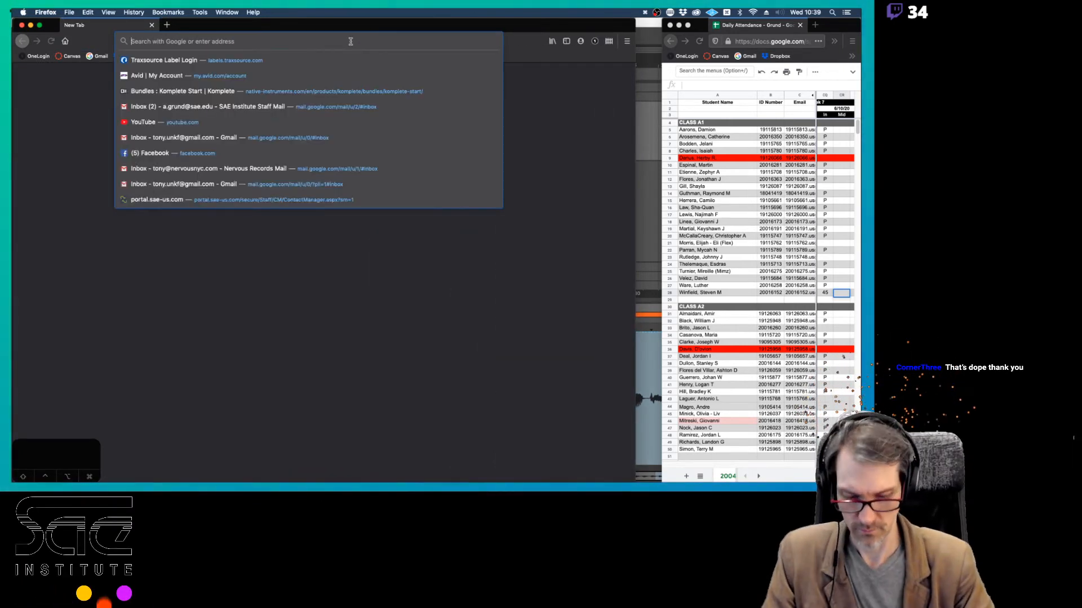
type("ableton")
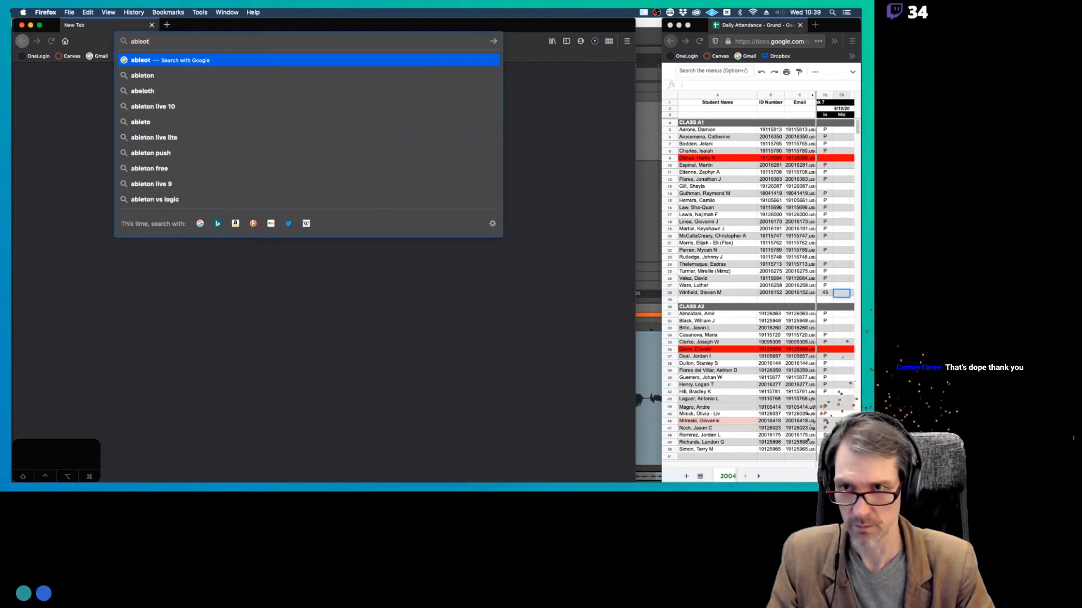
type(" live key")
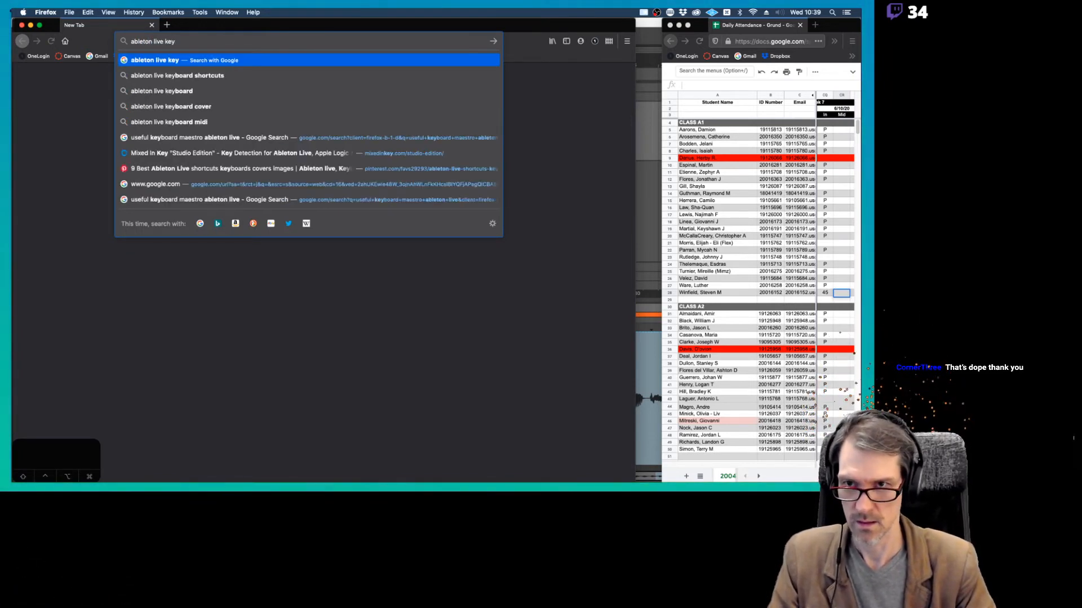
key("Down")
key("Down")
key("Down")
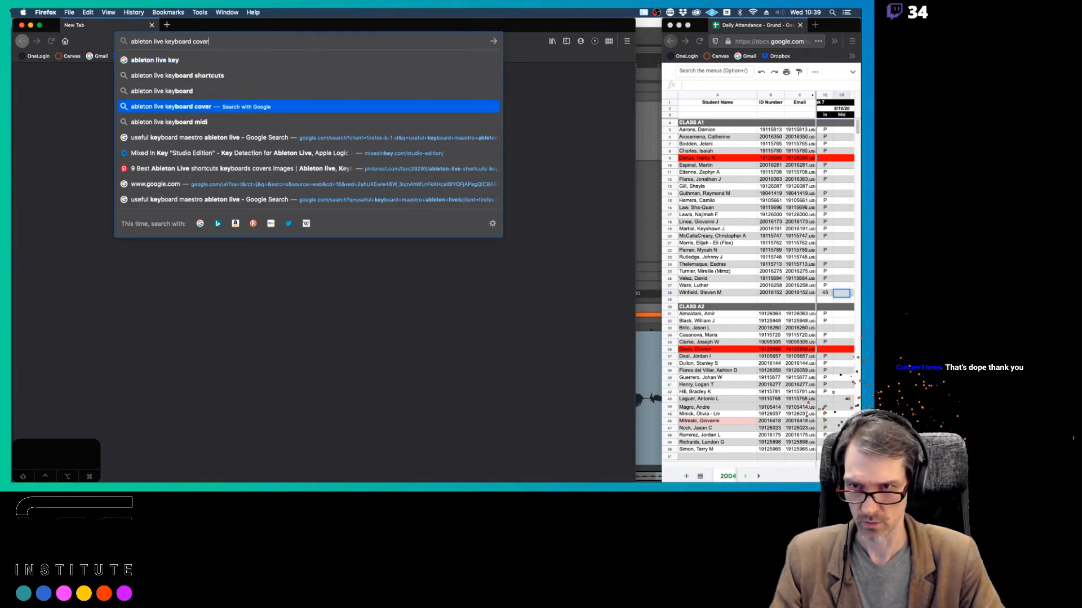
key("Return")
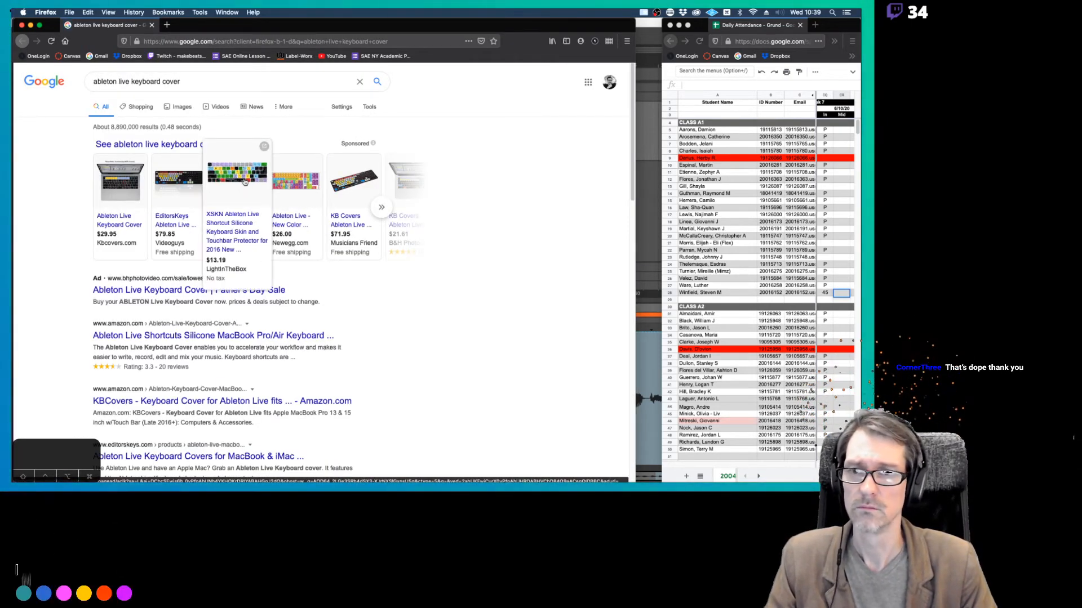
Examine the XSKN Ableton Live shortcut keyboard skin on LightInTheBox, then close the browser window and return to Live
left_click(245, 183)
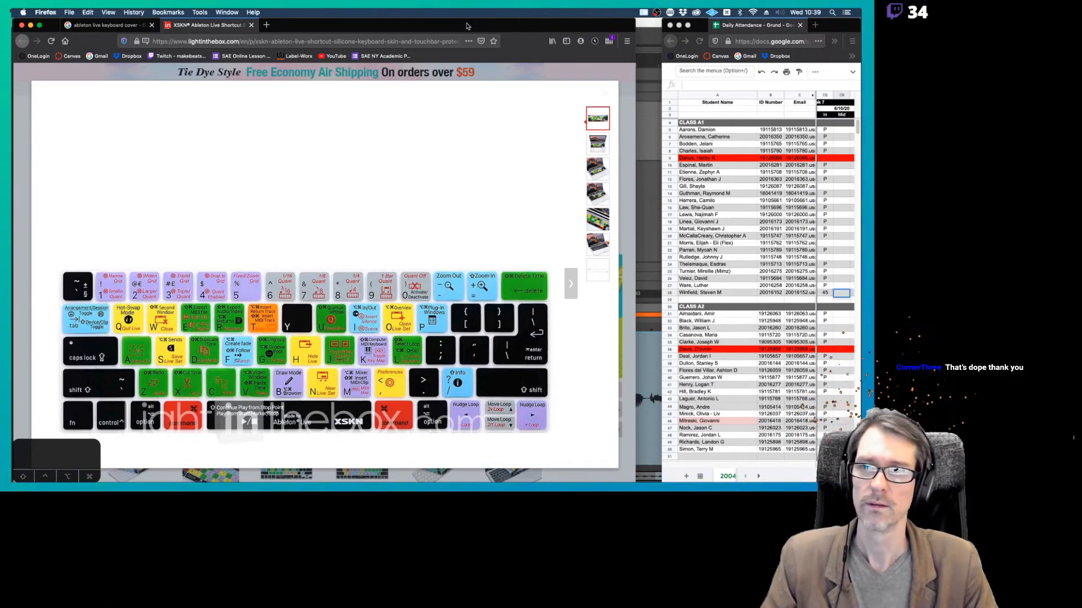
left_click(252, 25)
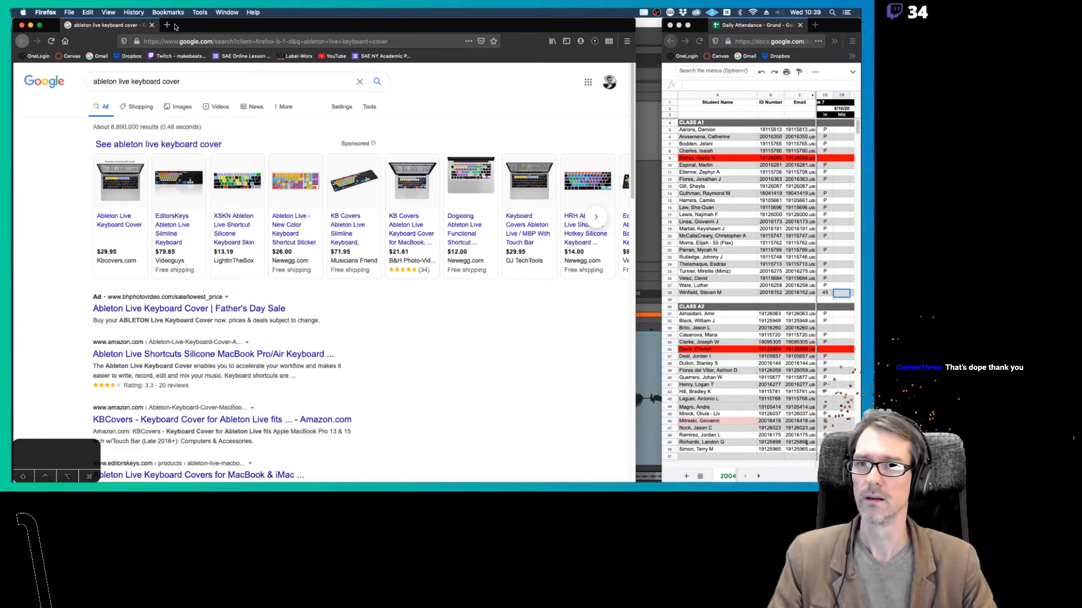
key("super+w")
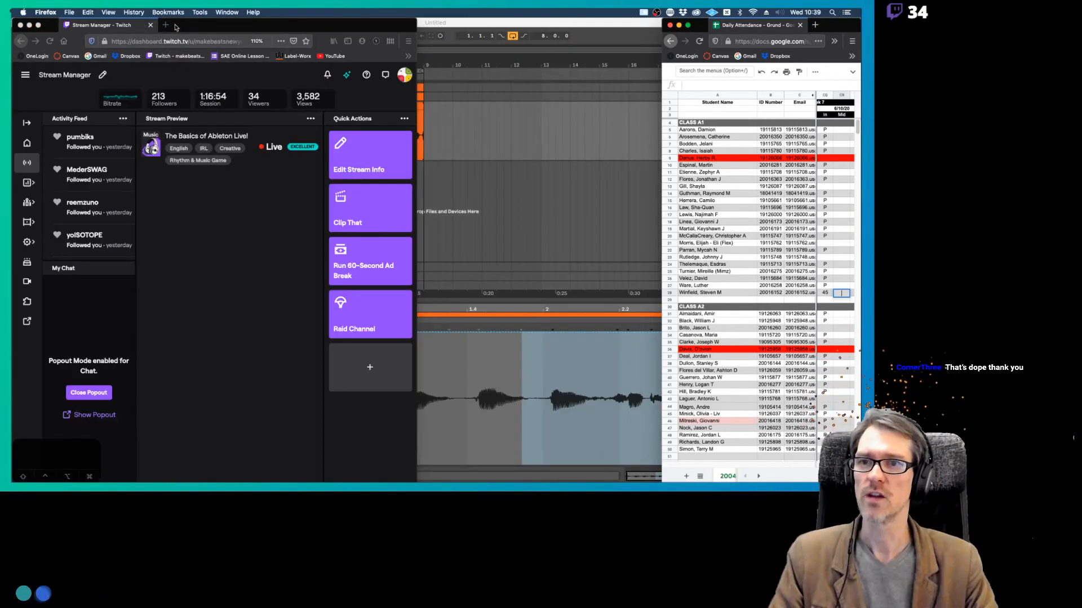
left_click(490, 25)
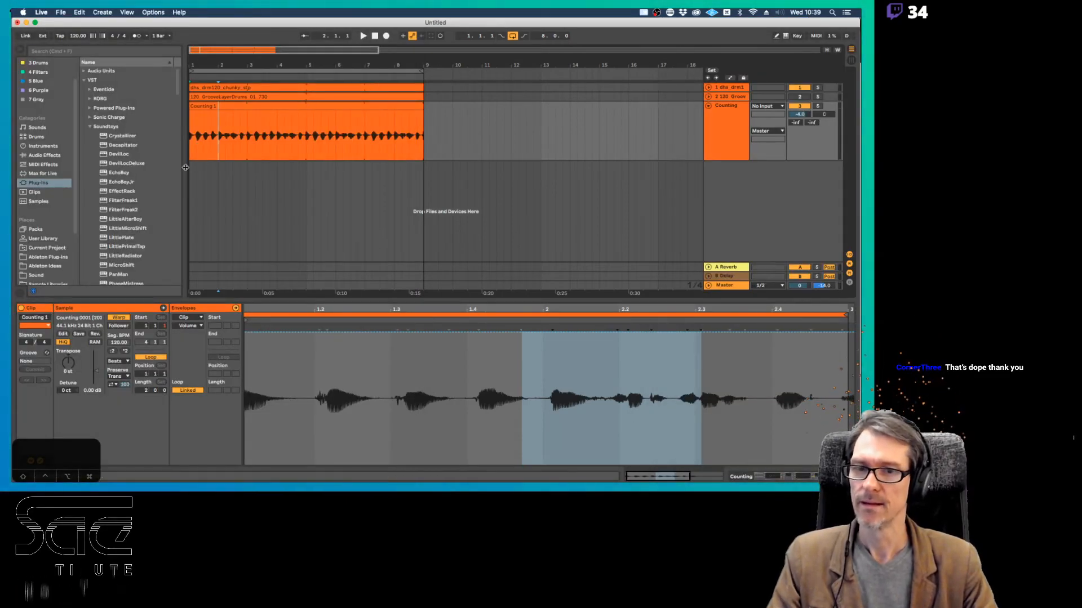
Switch to the Ableton Automation PDF in Preview and move the keystroke overlay up, clear of the last line of the Clip Envelopes notes
key("super+Tab")
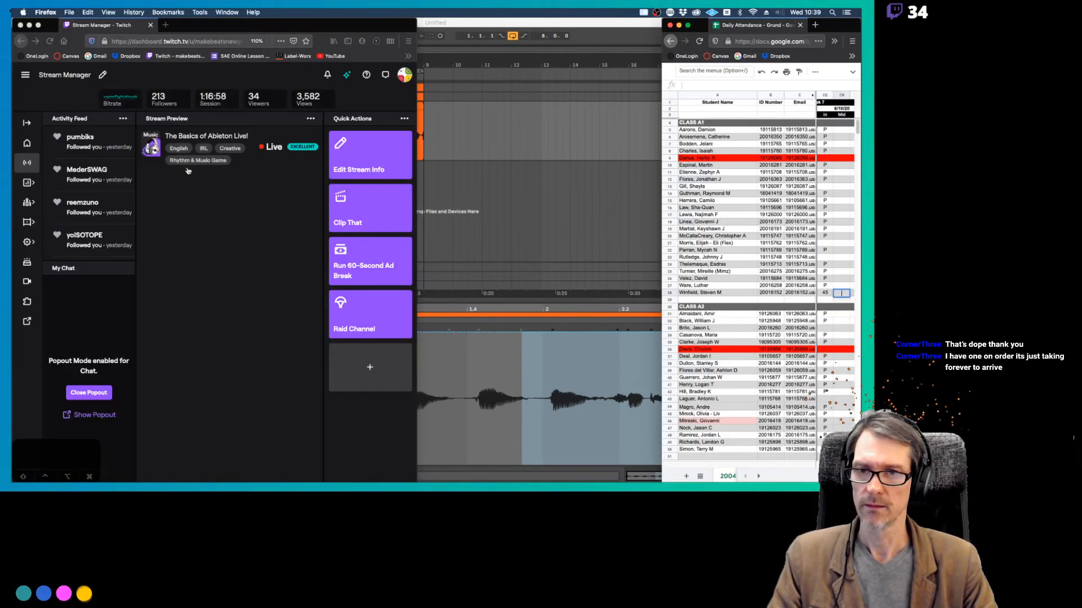
key("super+Tab")
key("super+Tab")
key("super+Tab")
key("super+Tab")
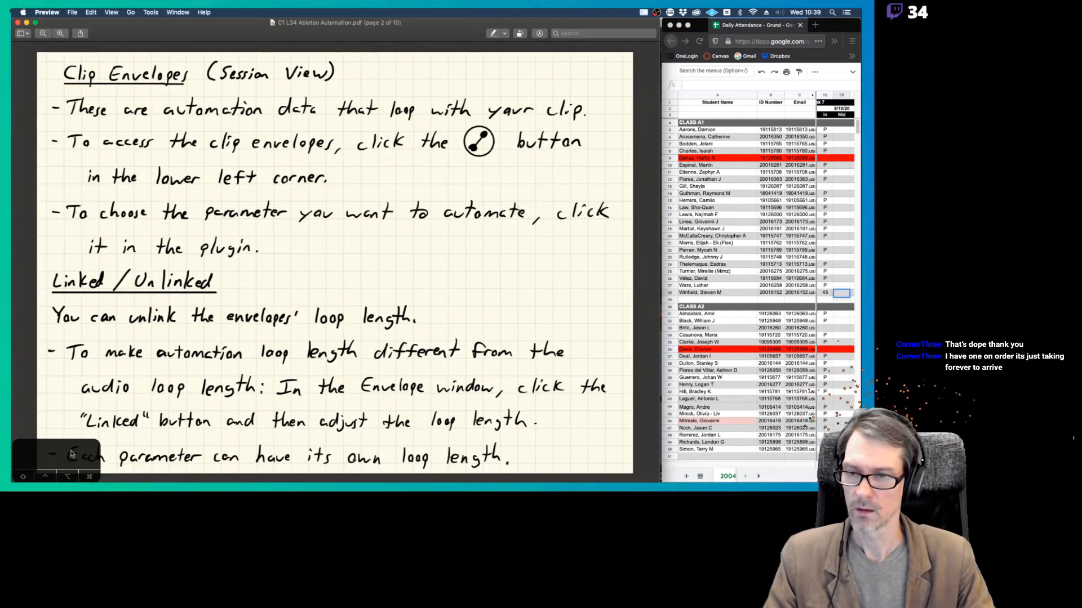
left_click_drag(72, 455, 632, 32)
left_click(417, 33)
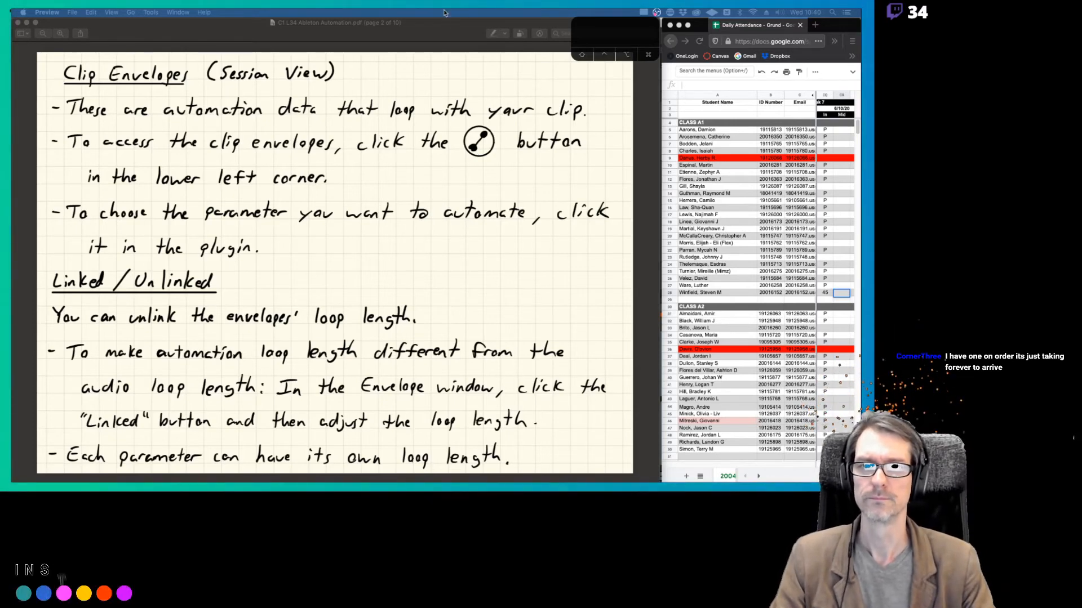
Go through the clip envelope examples to the Arrangement View Automation page on page 5, removing a stray pen mark from page 4
left_click(433, 34)
key("Right")
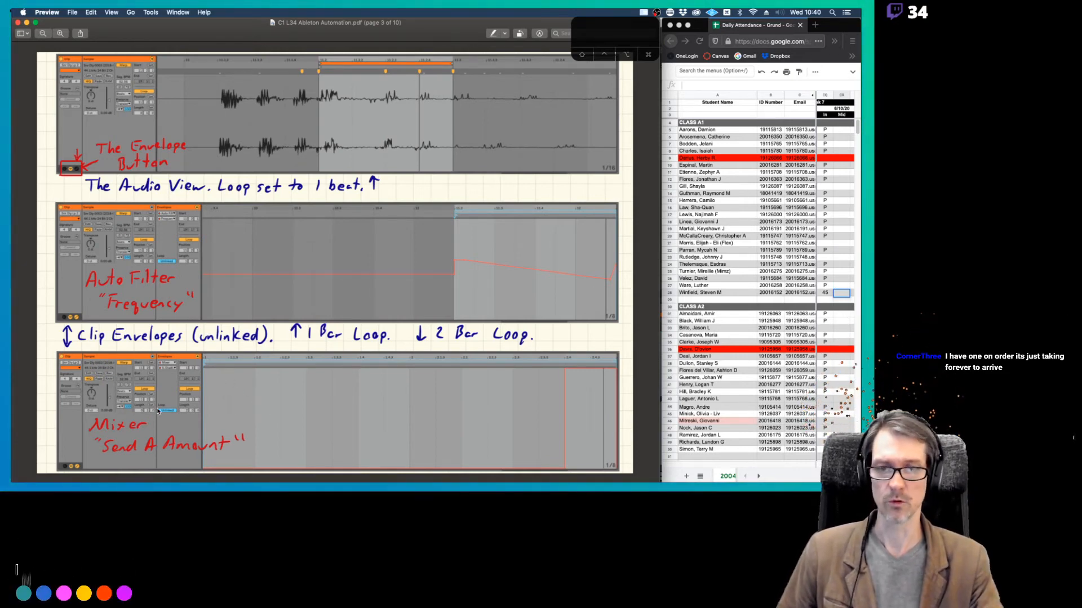
key("Down")
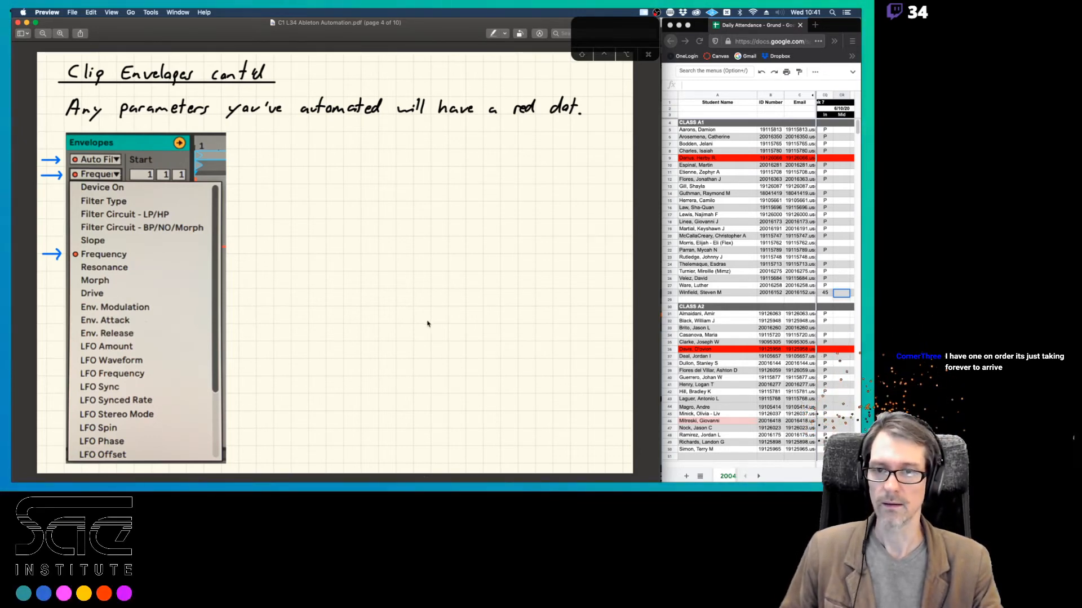
left_click_drag(415, 316, 428, 309)
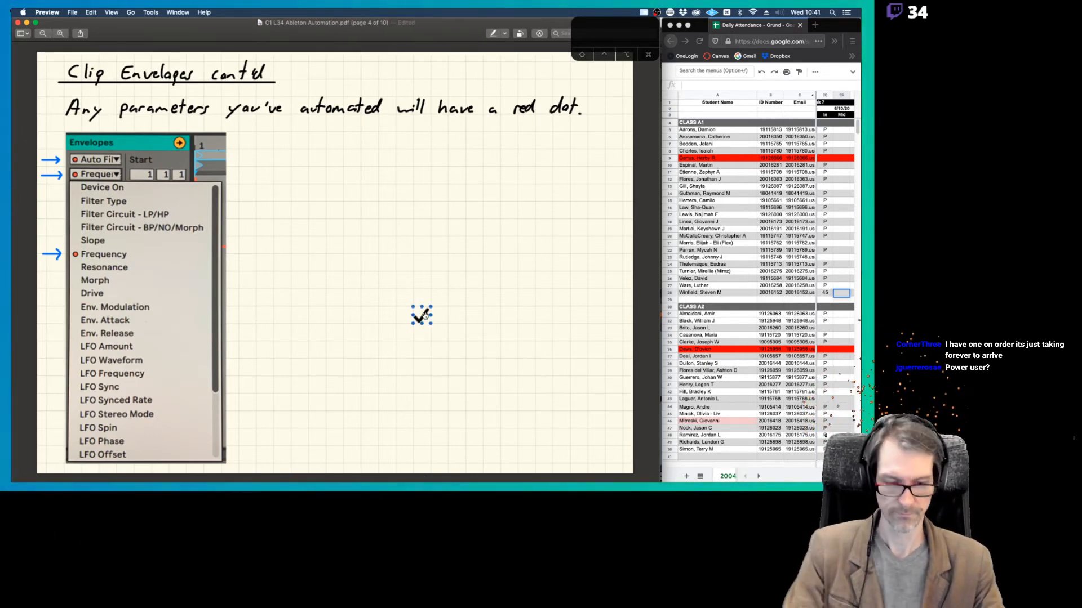
key("BackSpace")
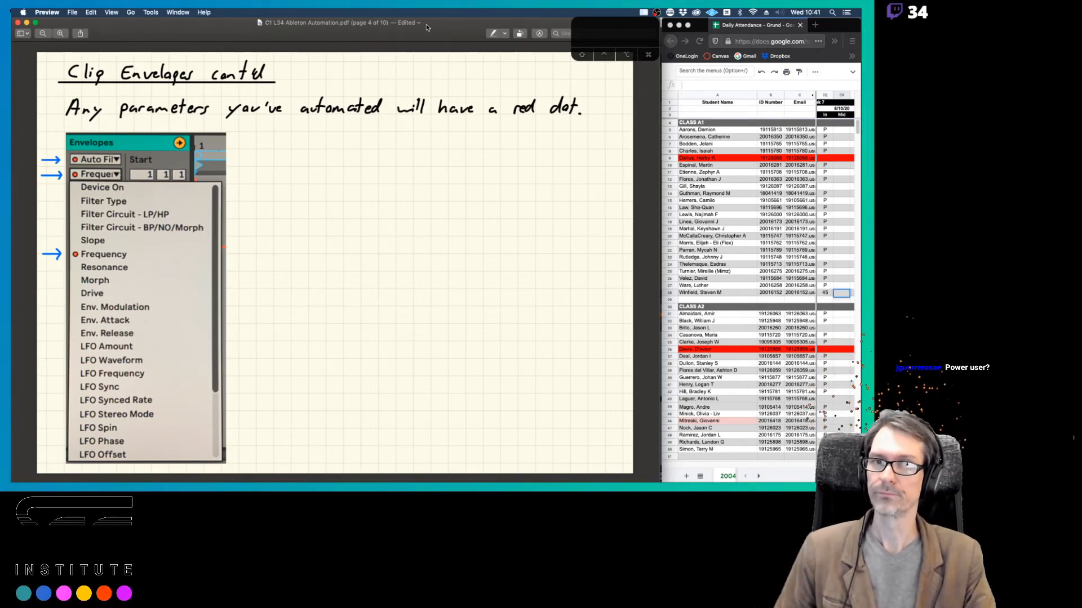
key("Right")
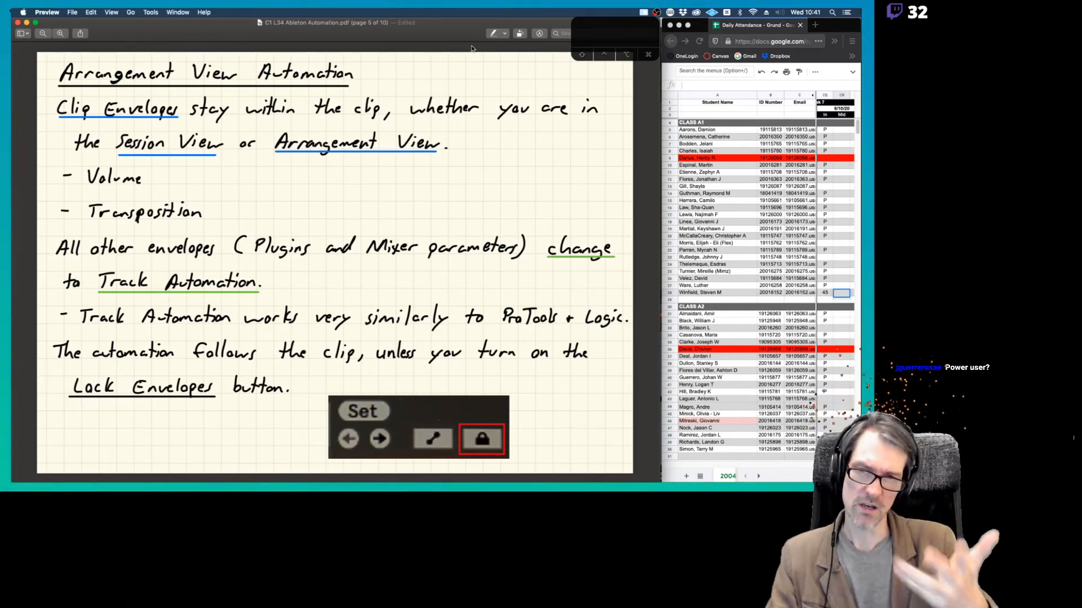
Switch back to Live and select the Counting track in Arrangement View
key("super+Tab")
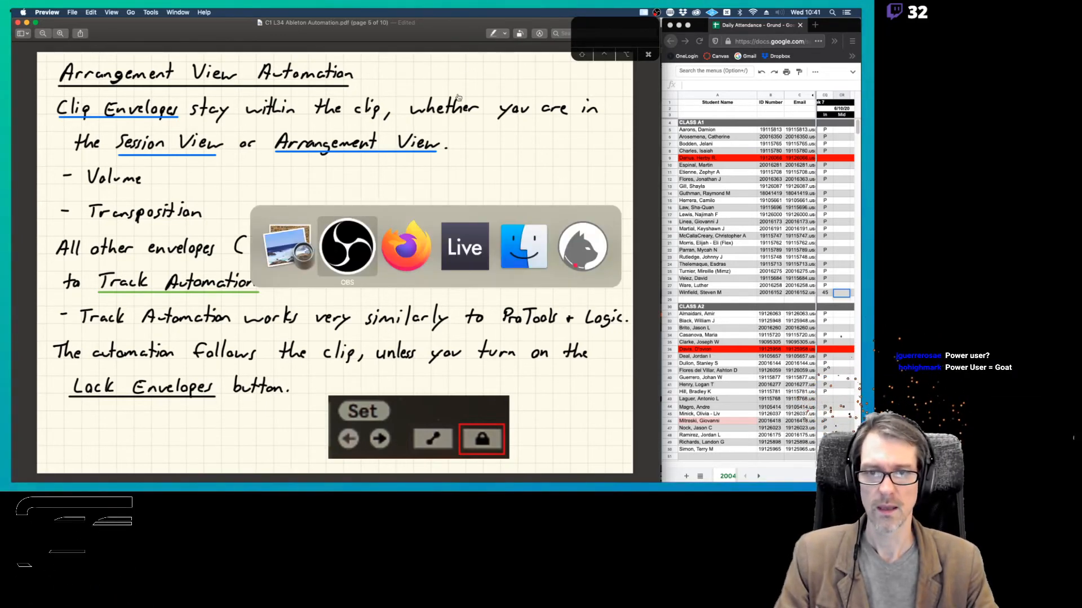
key("super+Tab")
key("super+Tab")
key("super+Tab")
key("super+Tab")
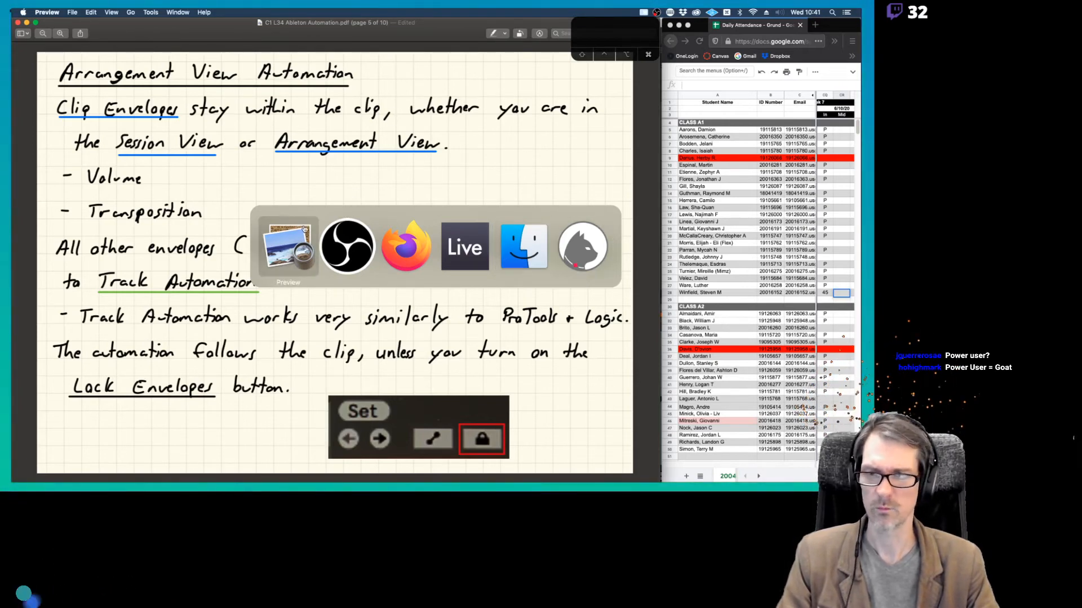
left_click(457, 240)
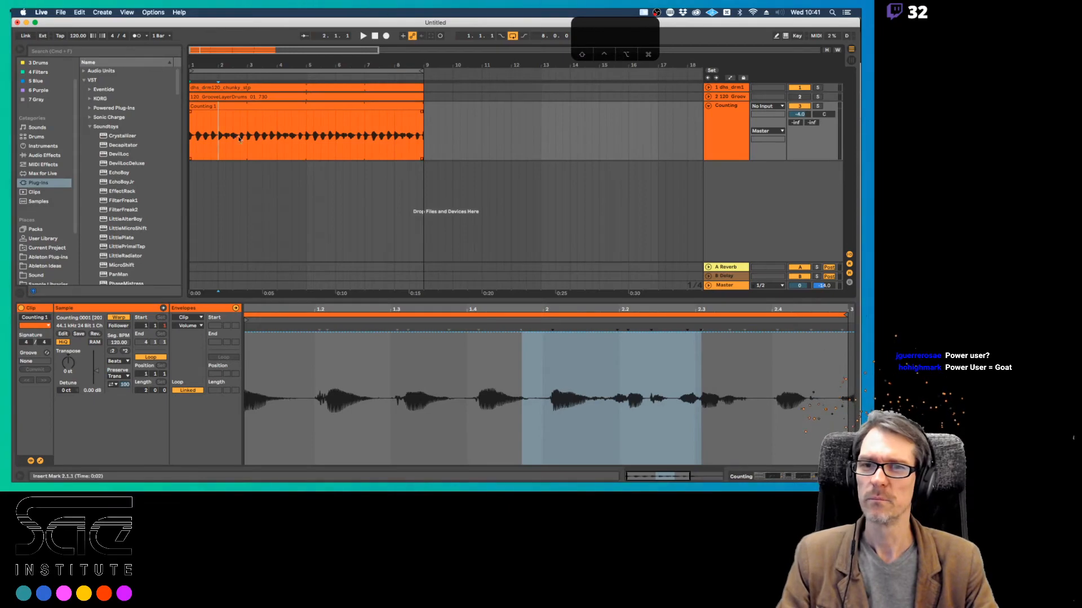
left_click(714, 121)
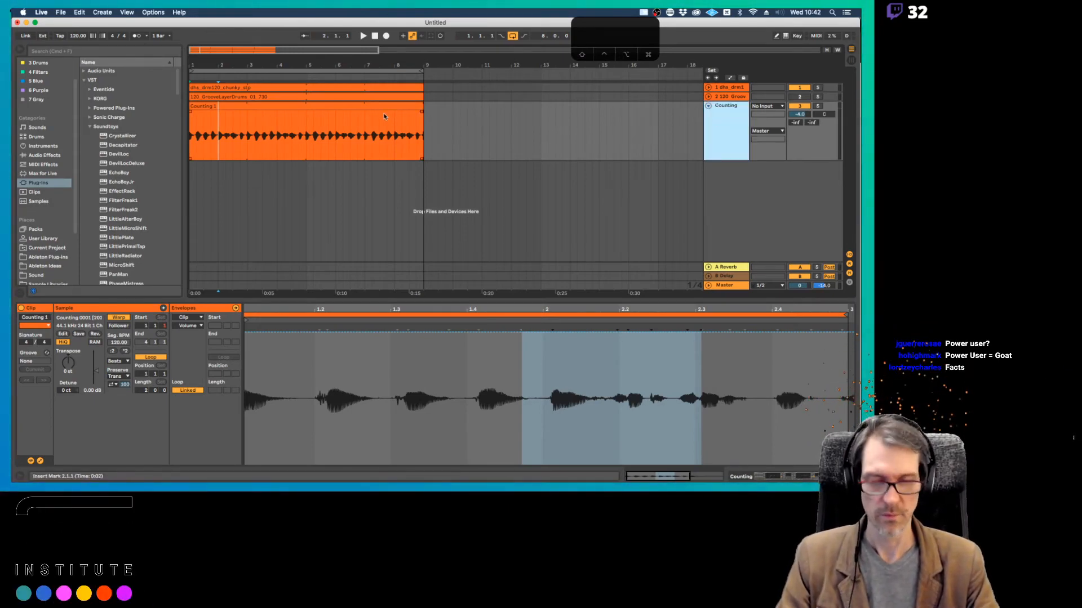
Display the Session View Counting 1 clip's PrimalTap Feedback A envelope, then return to Arrangement View
key("Tab")
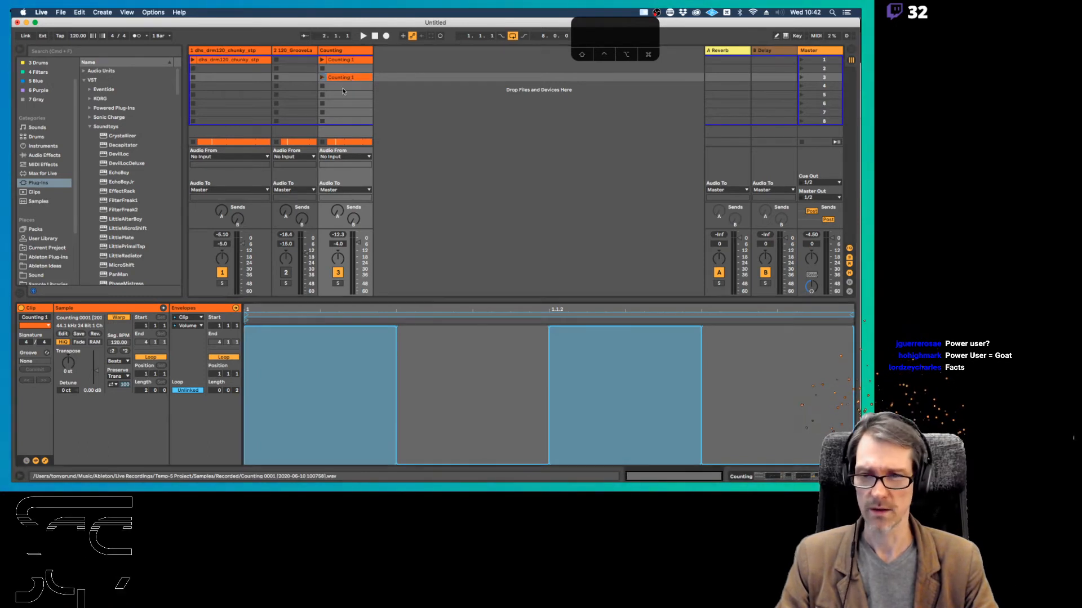
left_click(200, 318)
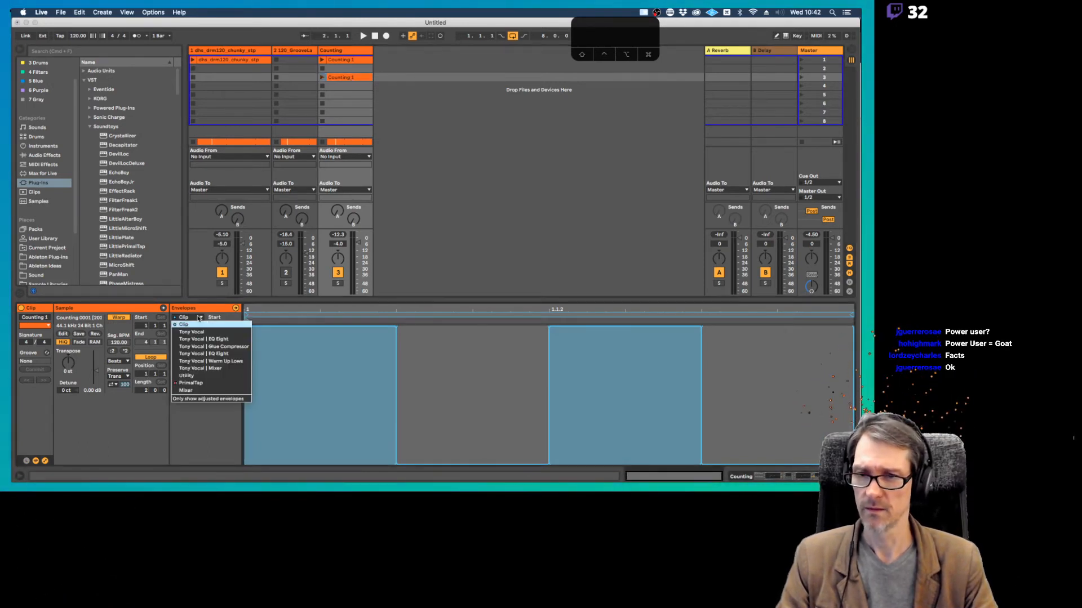
left_click(191, 379)
left_click(189, 326)
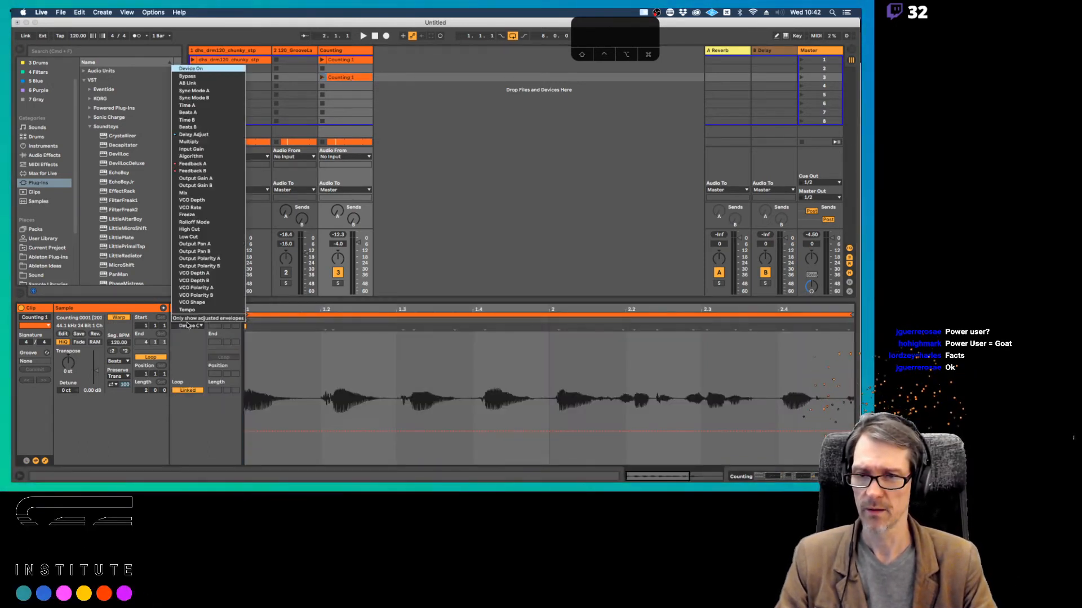
left_click(197, 164)
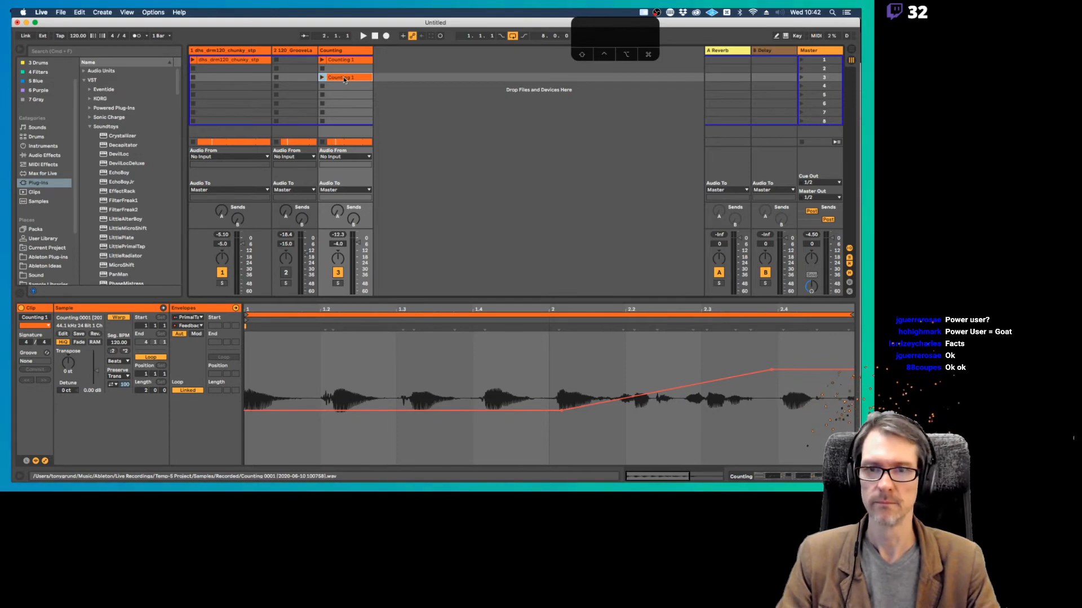
key("Tab")
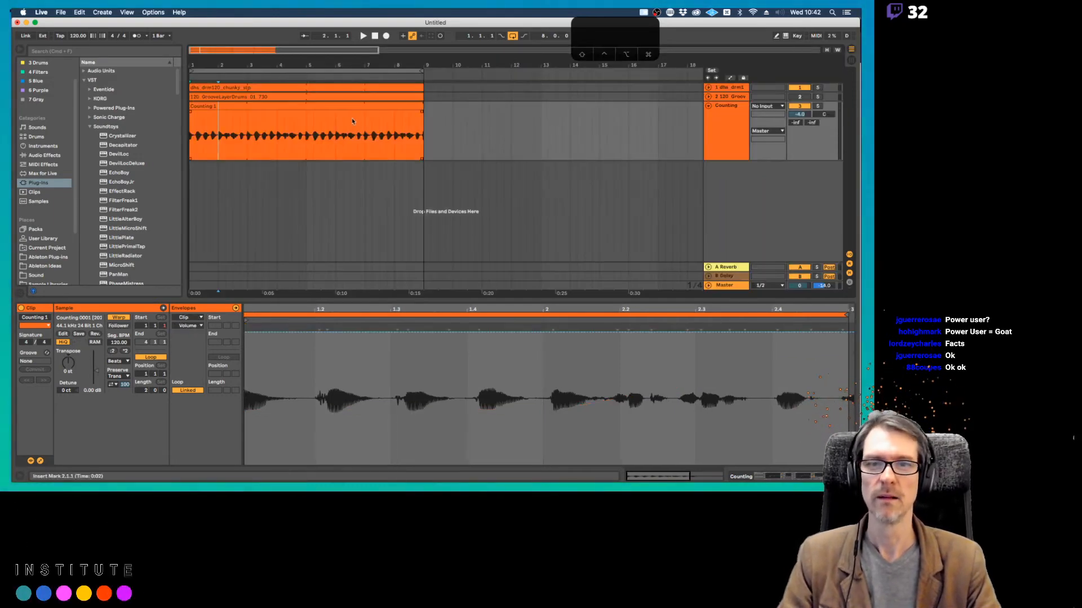
Paste the copied Counting 1 clip at bar 1 of the Counting track and extend it to bar 9
left_click(340, 106)
key("super+v")
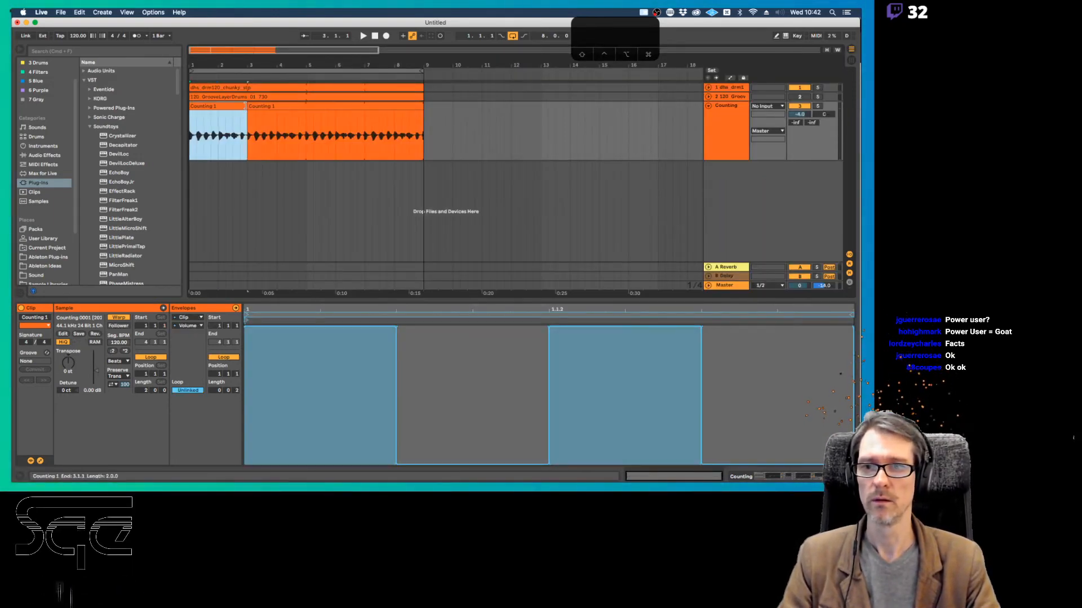
left_click_drag(245, 106, 420, 107)
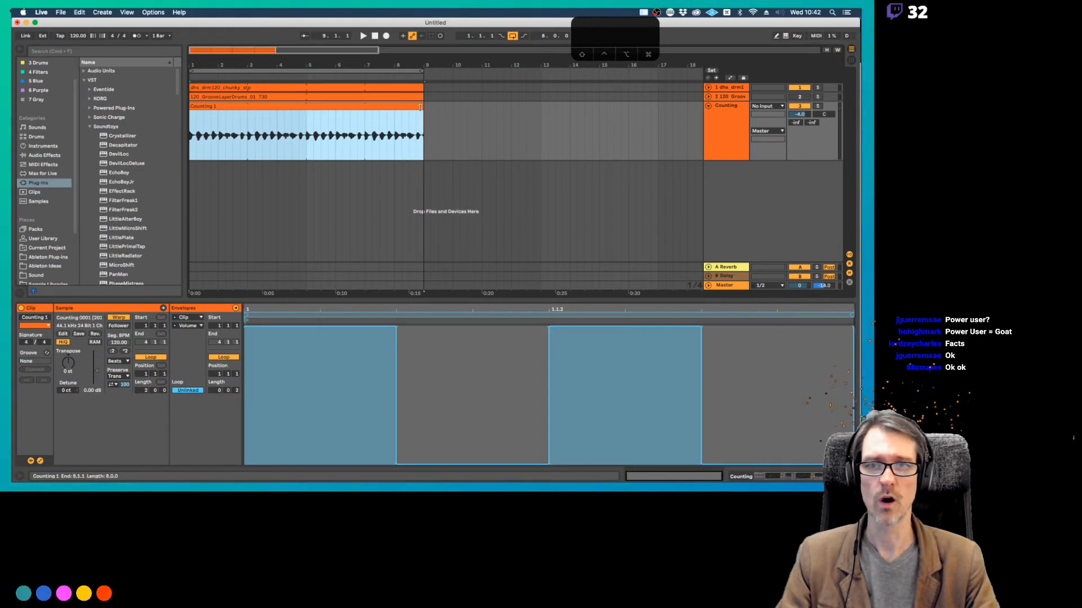
Show the arrangement's track automation and display the Counting track's PrimalTap Feedback A envelope
key("a")
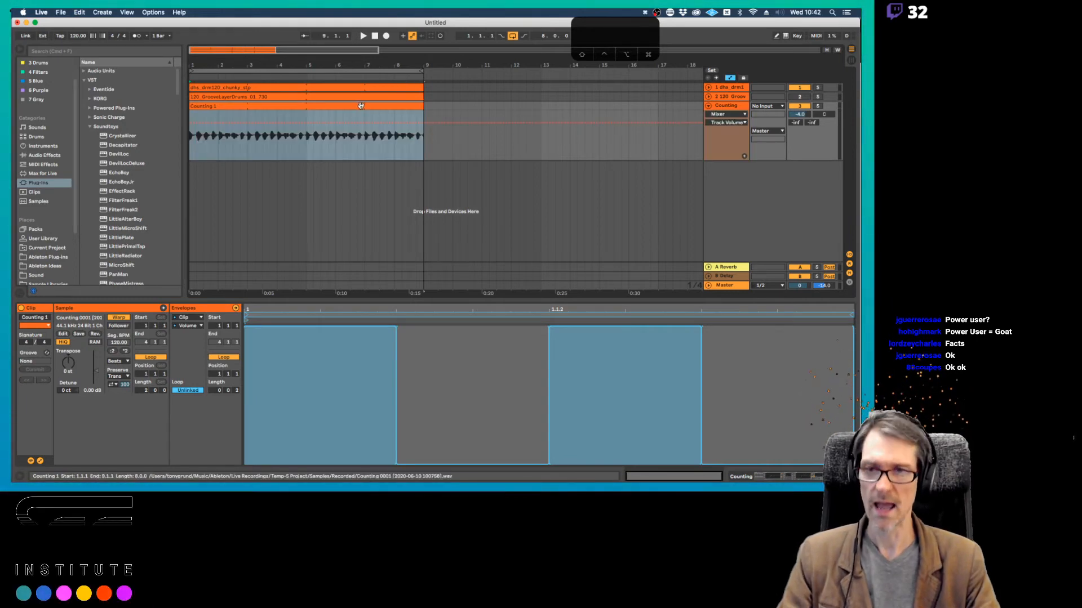
left_click(736, 114)
left_click(723, 165)
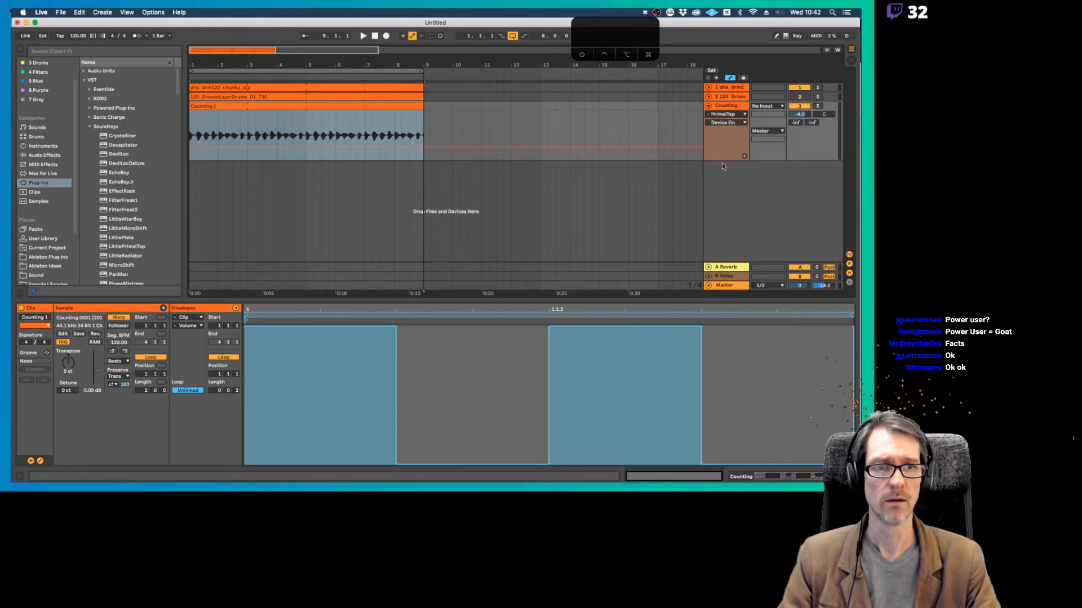
left_click(724, 122)
left_click(738, 227)
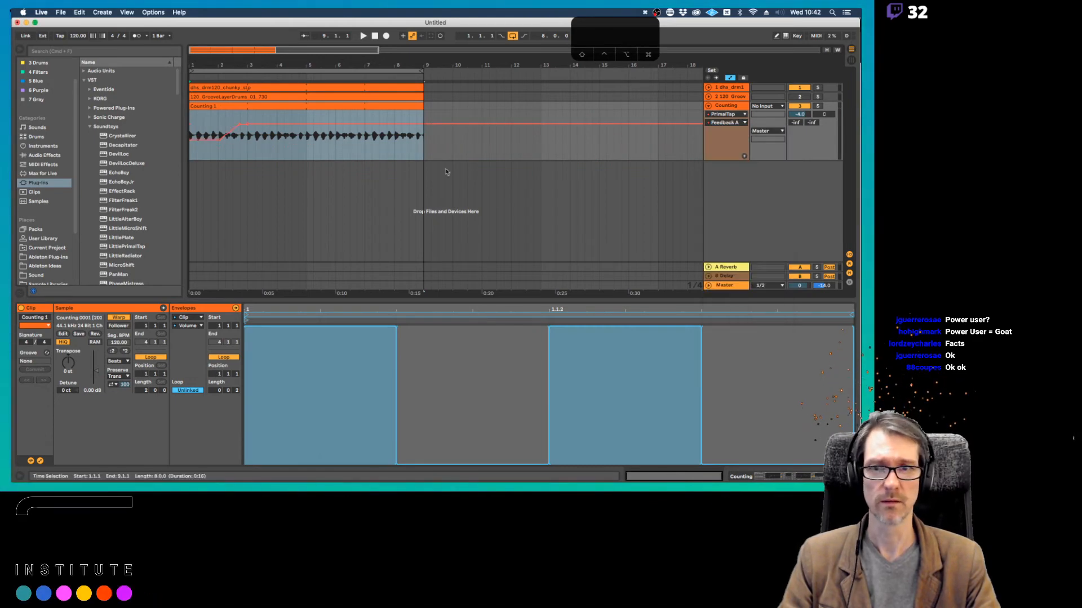
left_click(239, 144)
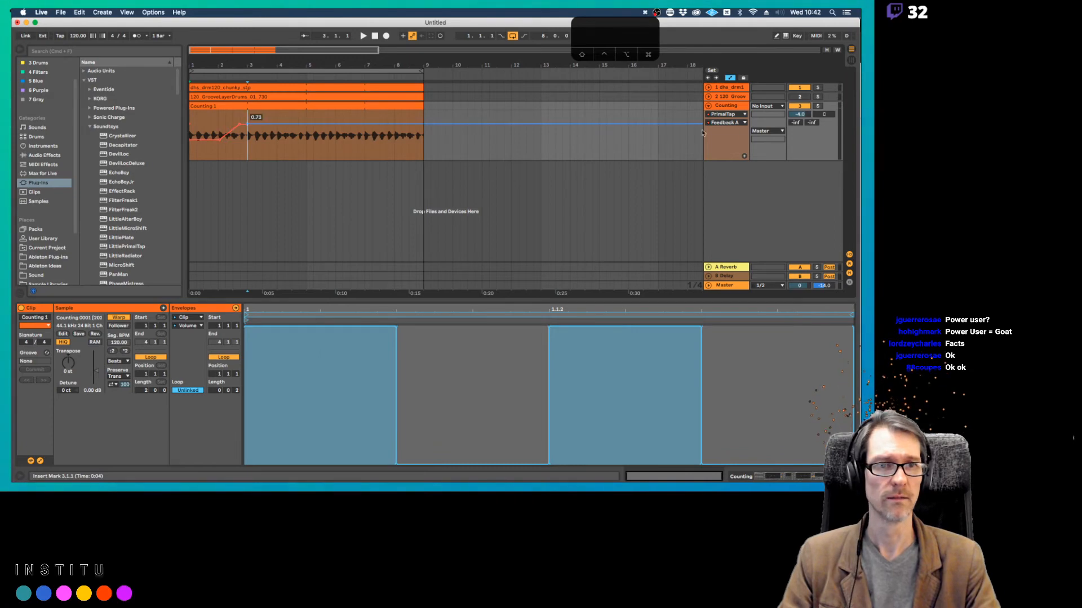
Display the PrimalTap Feedback B envelope and duplicate its first two bars, clip included, three times to fill the Counting track up to bar 9
left_click(725, 122)
left_click(705, 234)
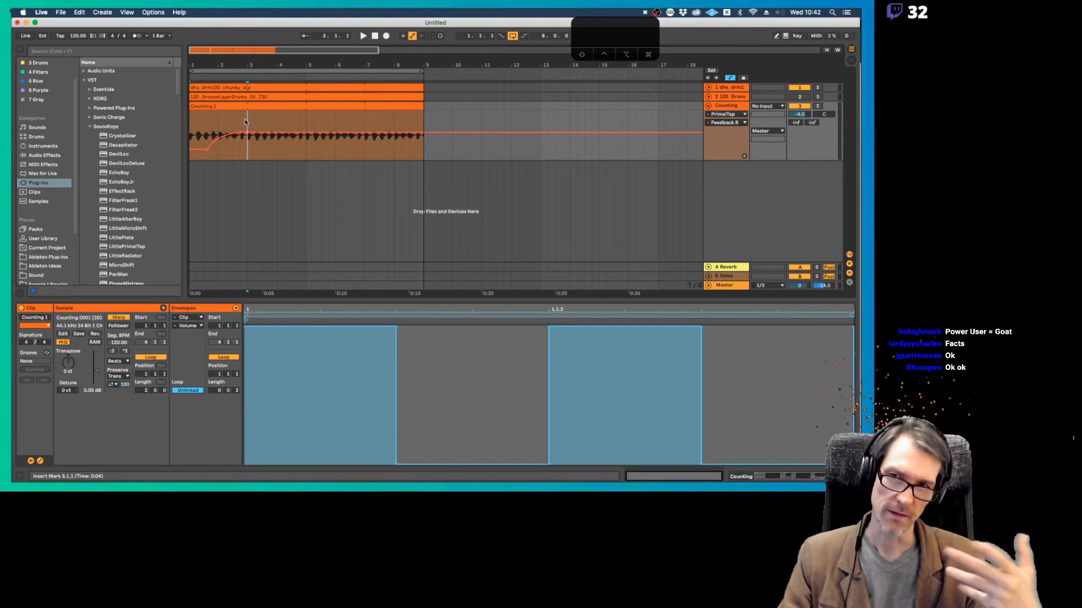
left_click_drag(246, 121, 187, 123)
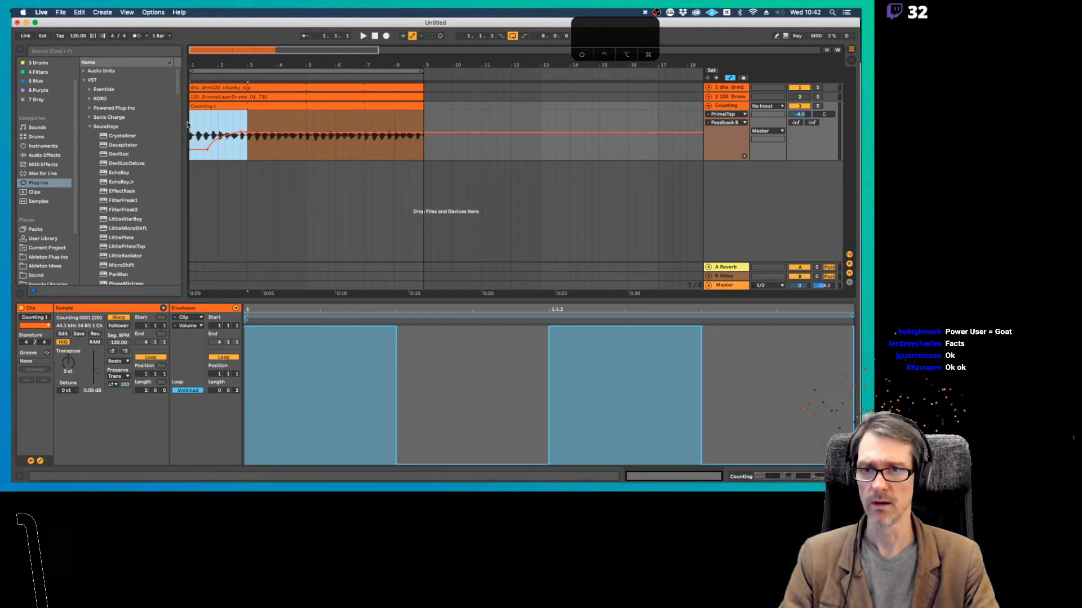
key("super+d")
key("super+d")
key("super+d")
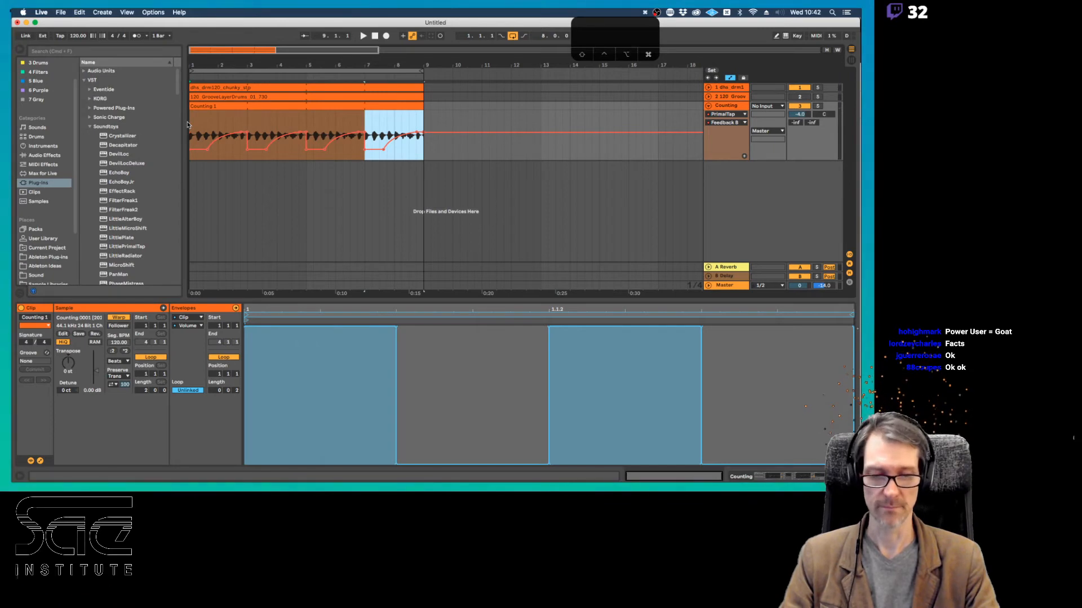
Switch to the Ableton Automation PDF in Preview and go on to the second Arrangement View Automation page, page 6
key("super+Tab")
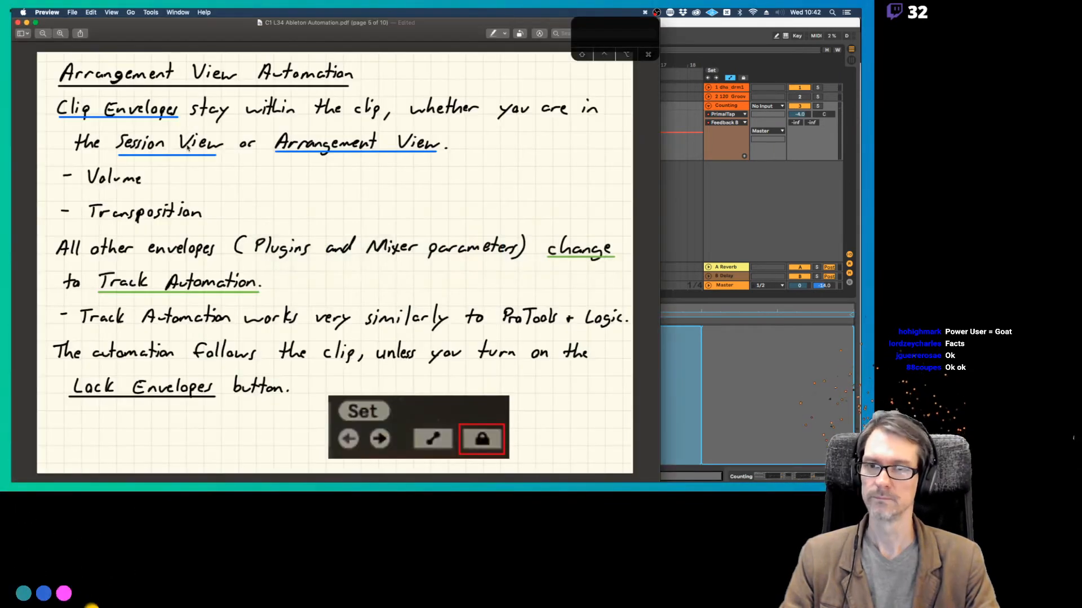
key("Right")
key("Left")
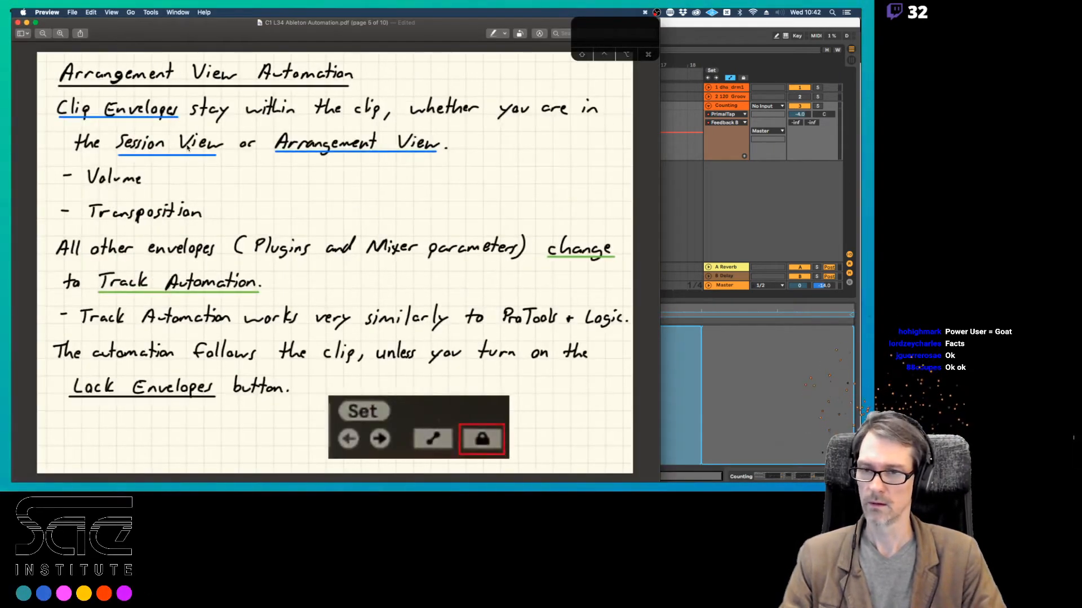
key("Right")
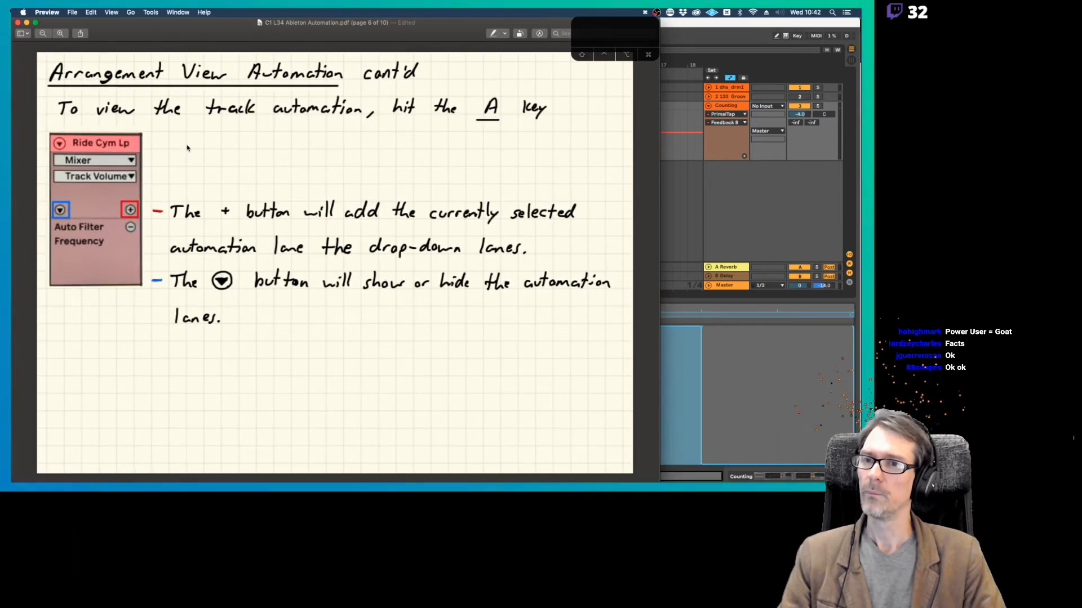
Switch back to Live and give the Counting track's PrimalTap Feedback B automation its own lane
key("super+Tab")
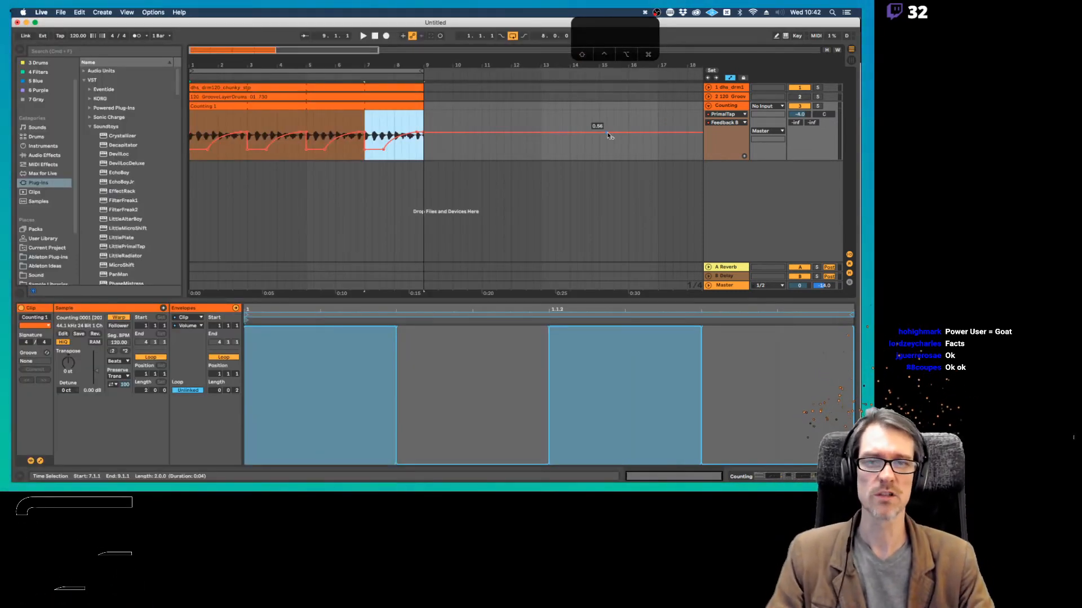
left_click(716, 135)
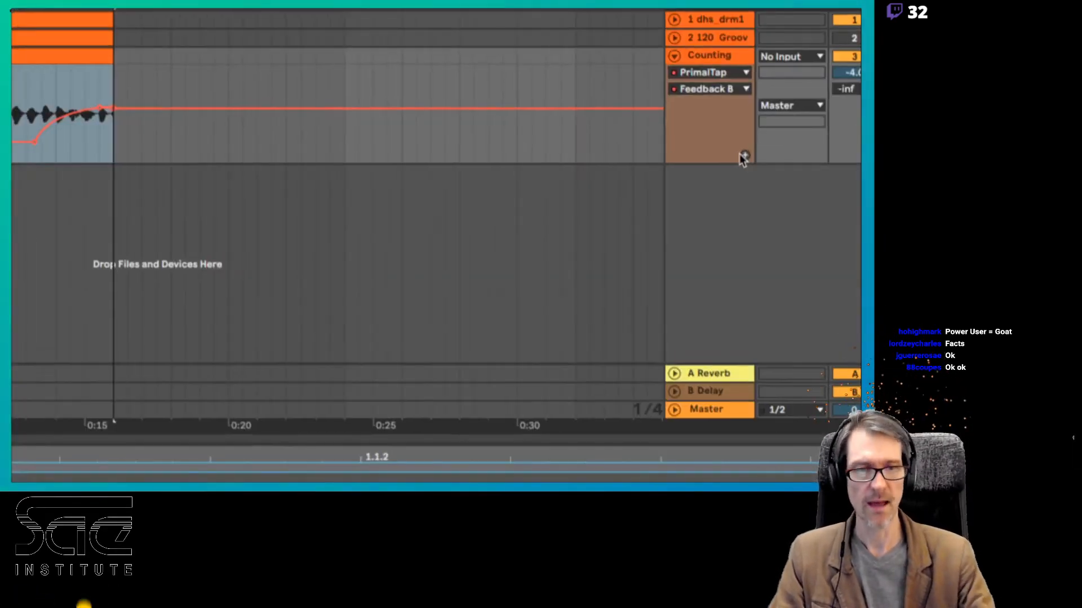
left_click(745, 155)
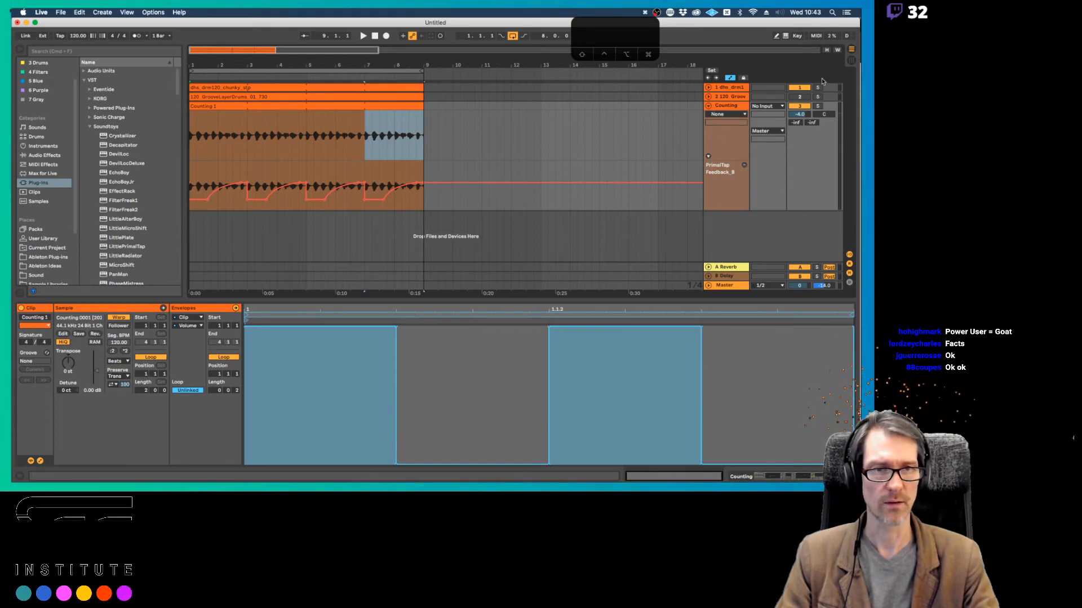
Choose PrimalTap Feedback A as the Counting track's displayed automation and add it as a separate lane
left_click(744, 116)
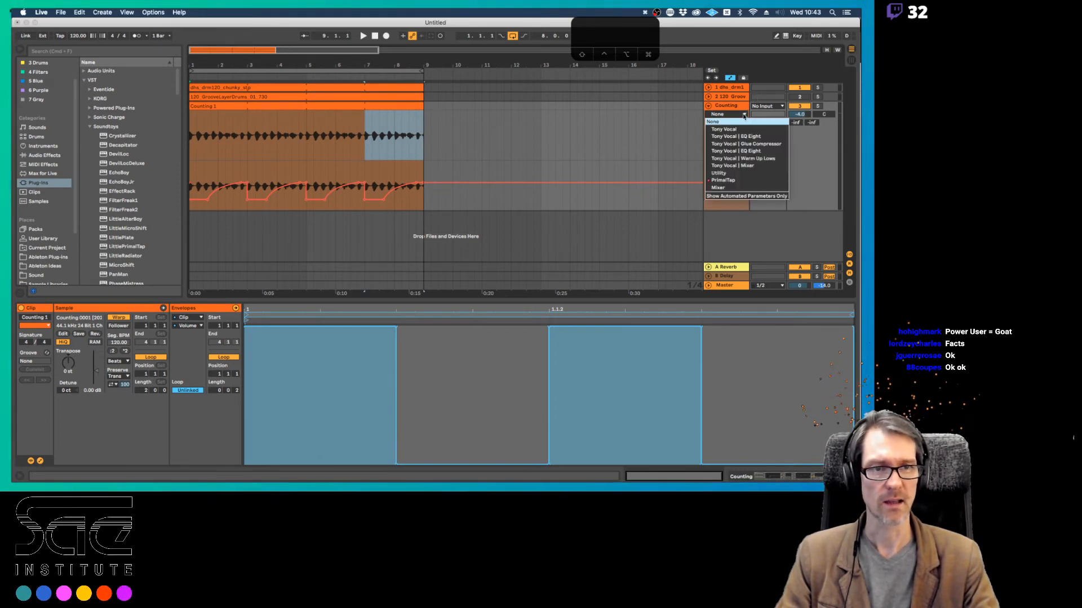
left_click(724, 181)
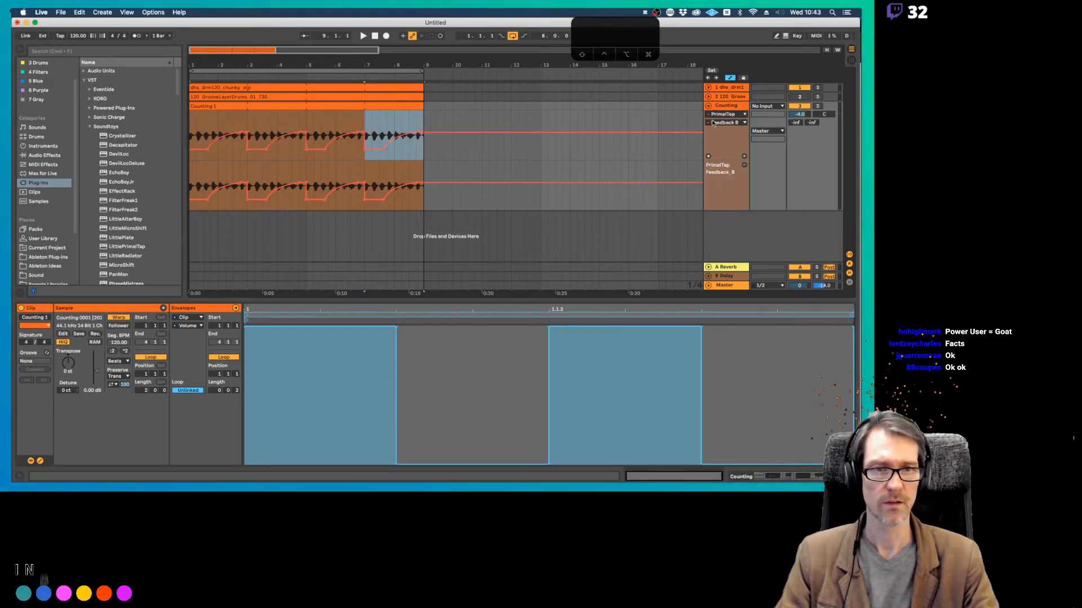
left_click(712, 123)
left_click(730, 223)
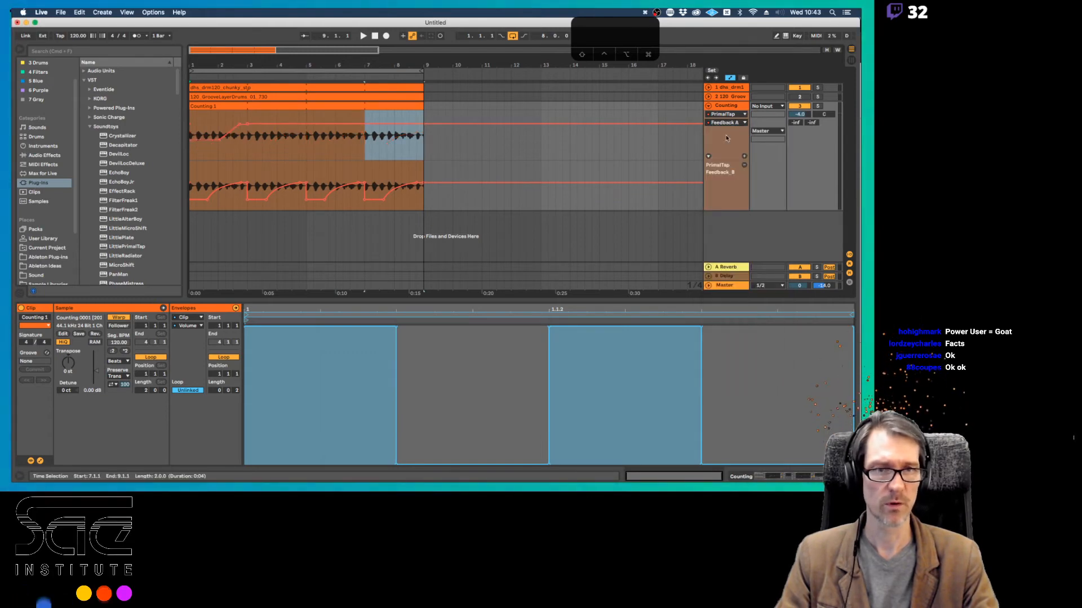
left_click(745, 157)
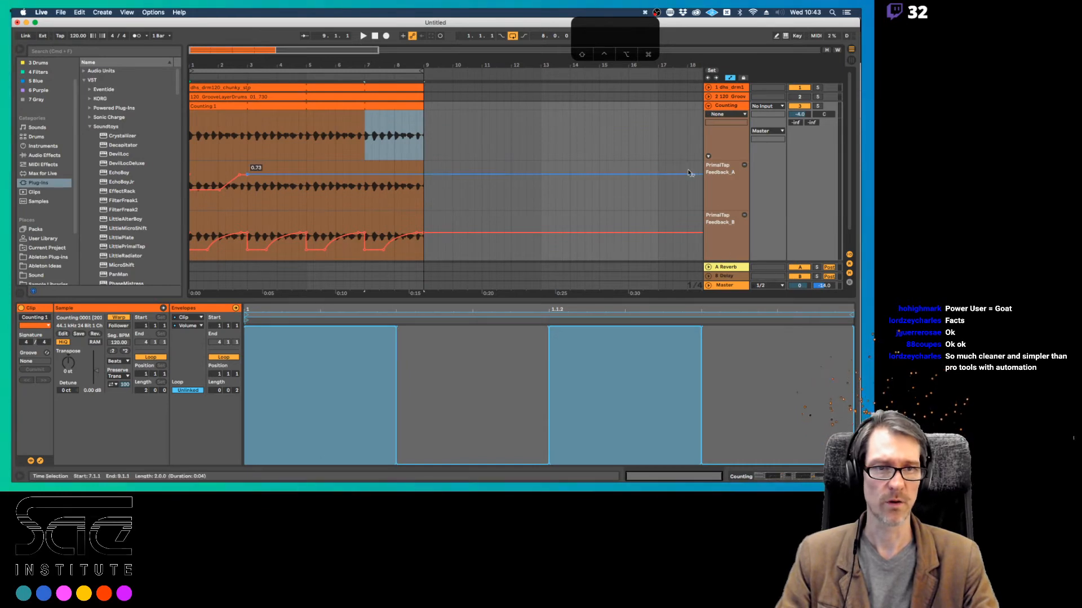
Hide and show the Counting track's PrimalTap automation lanes several times, select the track, and leave the lanes hidden
left_click(708, 156)
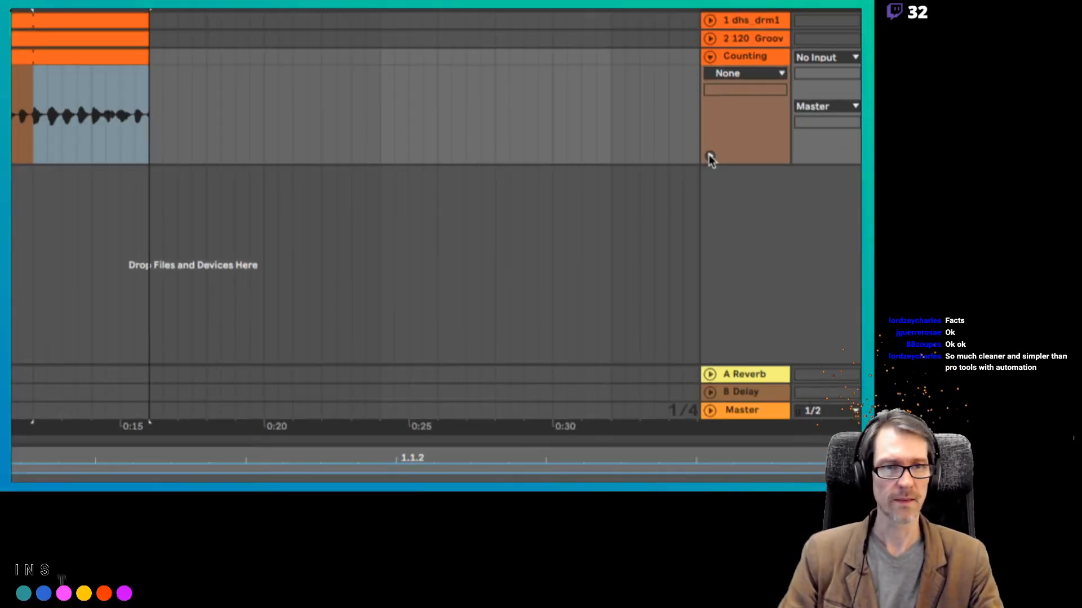
left_click(708, 157)
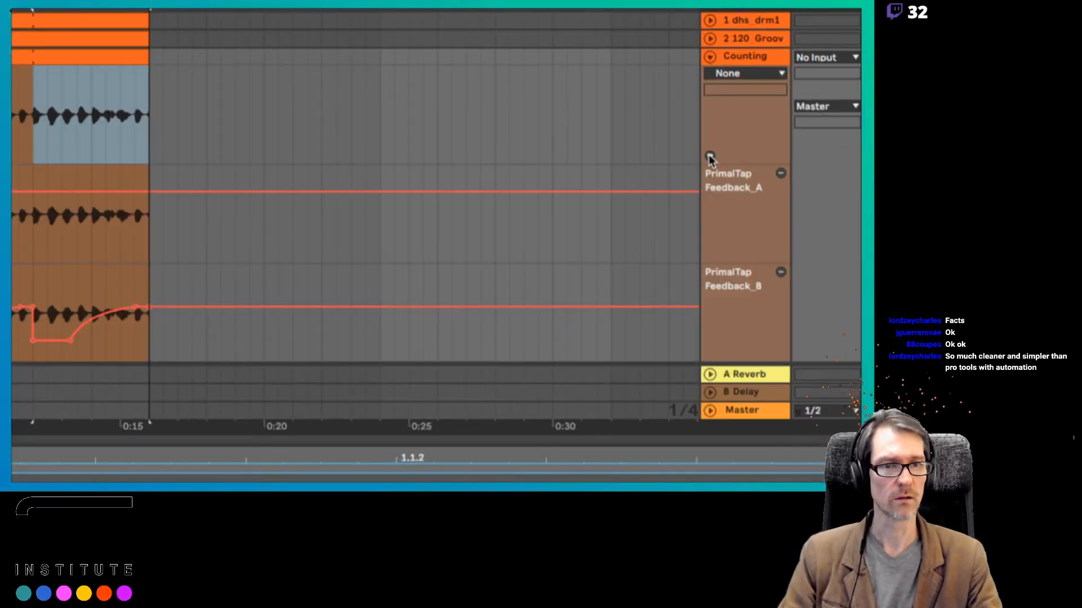
left_click(709, 157)
left_click(709, 158)
left_click(709, 158)
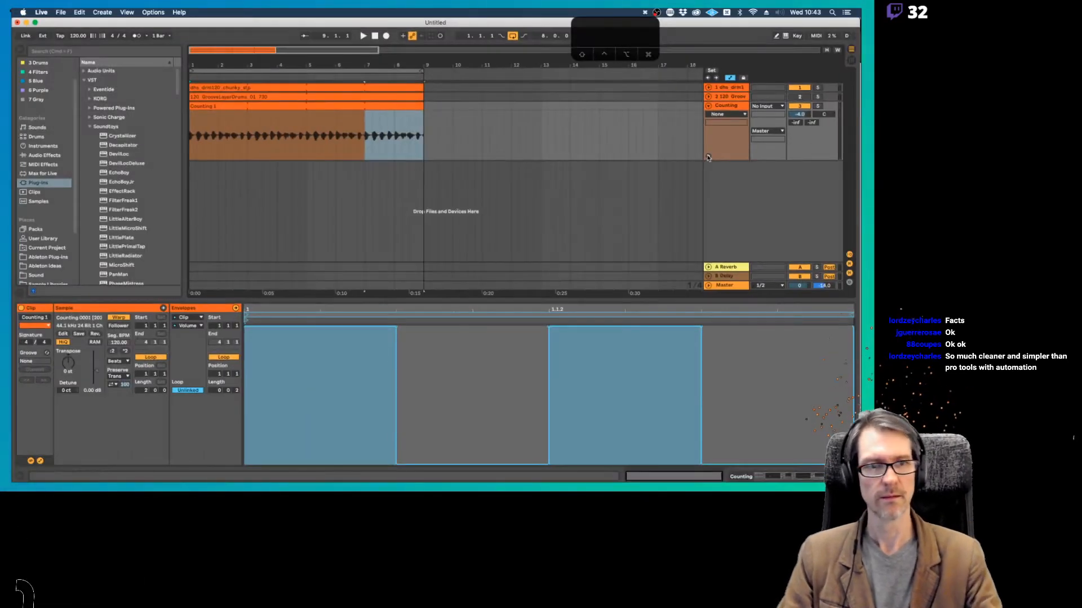
left_click(708, 157)
left_click(708, 157)
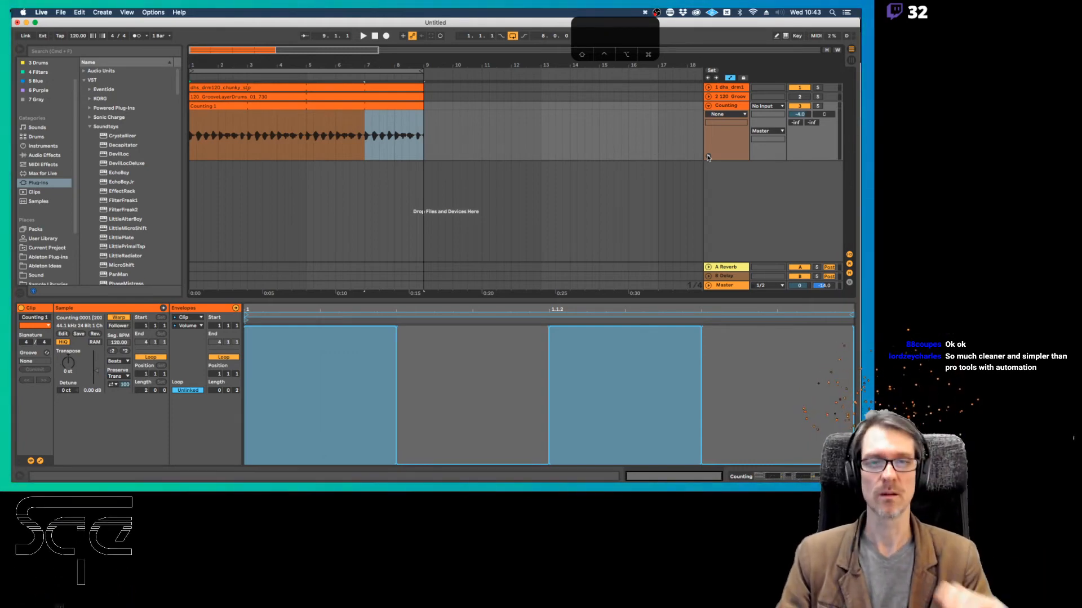
left_click(708, 157)
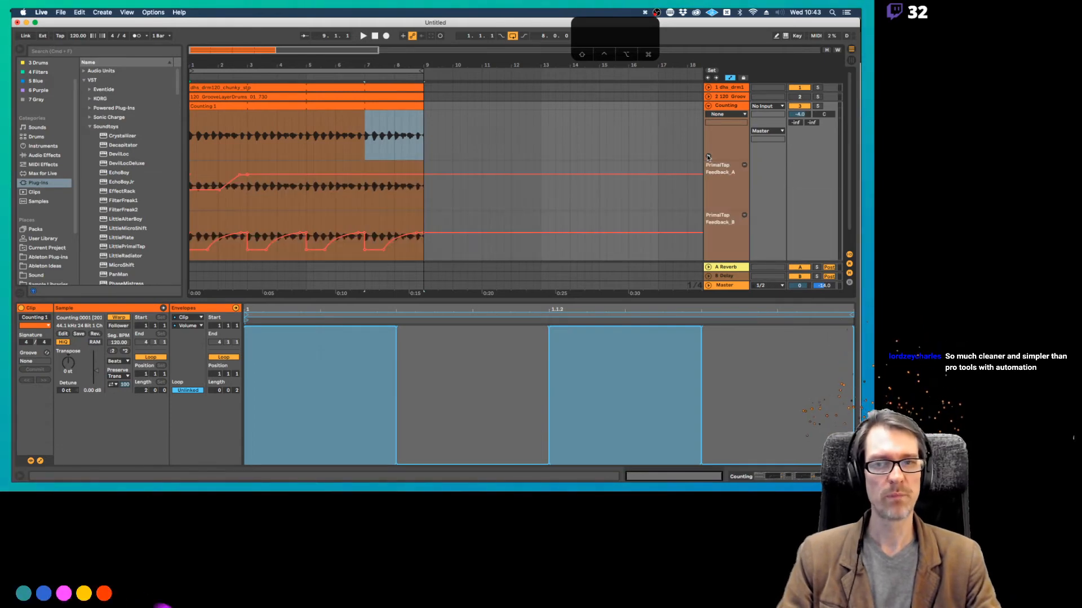
left_click(708, 157)
left_click(708, 157)
left_click(708, 157)
left_click(708, 158)
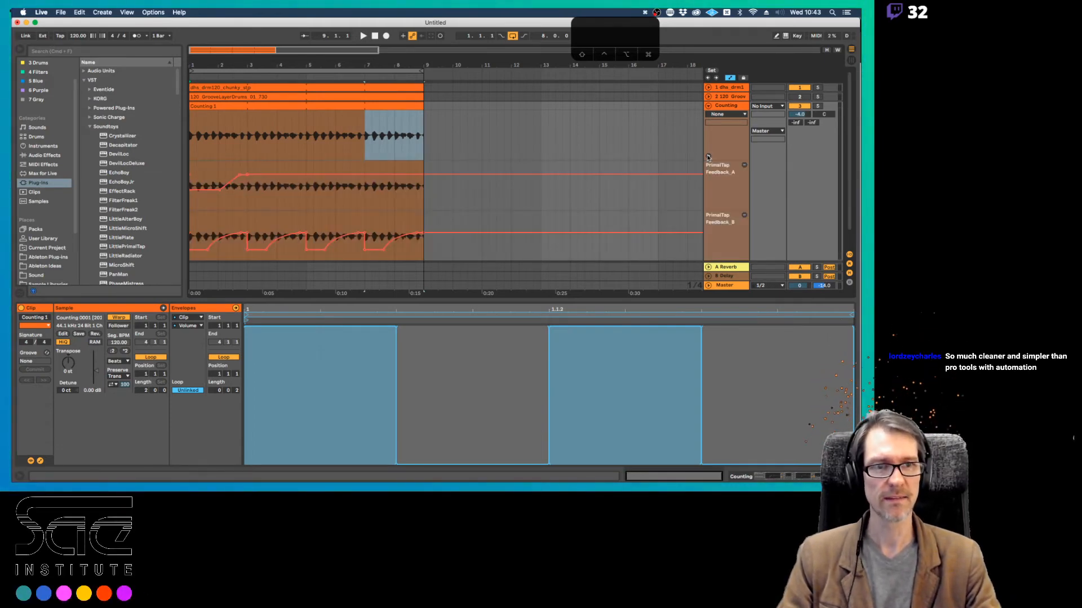
left_click(721, 107)
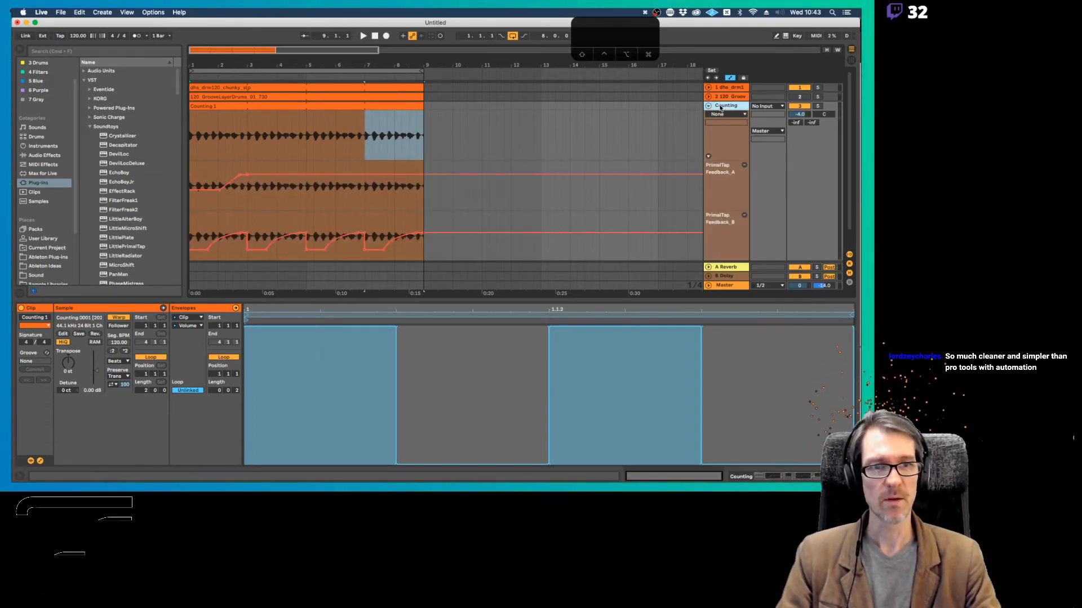
left_click(710, 157)
Switch to the Ableton Automation PDF in Preview and go through the Live vs Pro Tools notes to the Re-enable Automation examples on page 8
key("super+Tab")
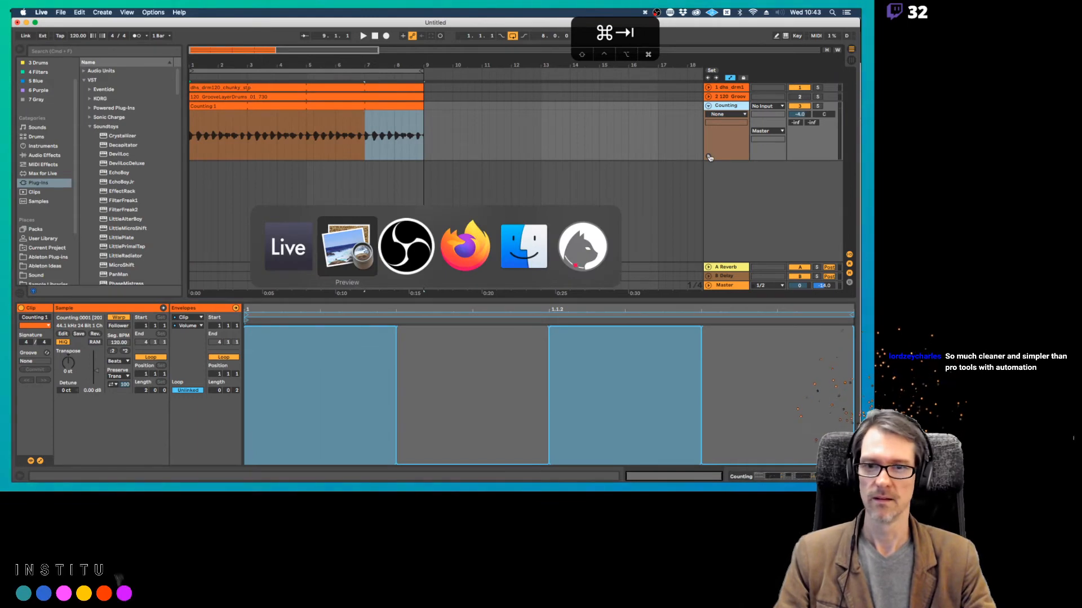
key("Right")
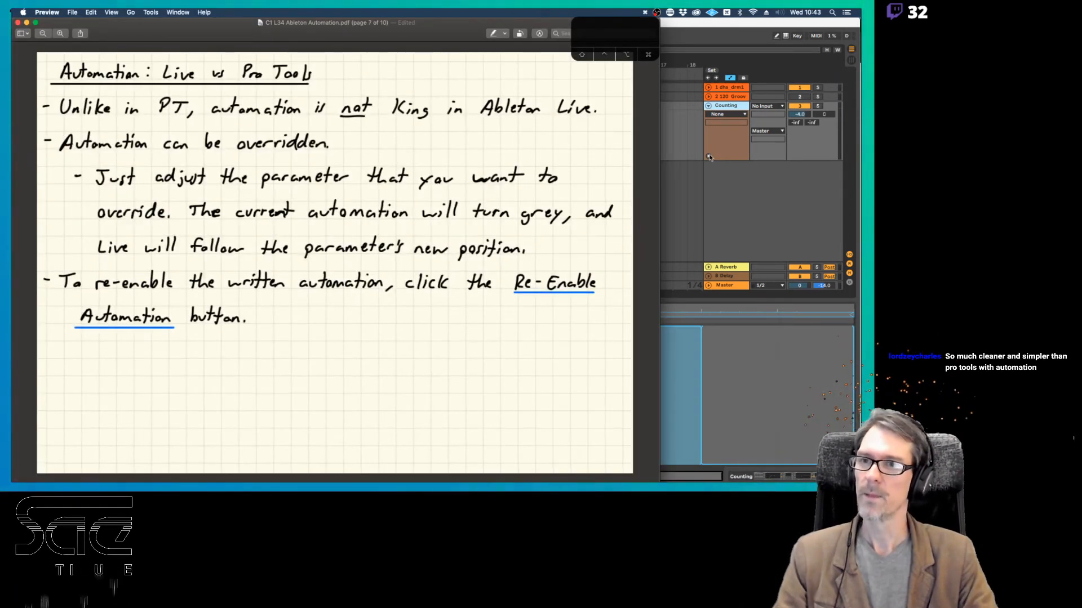
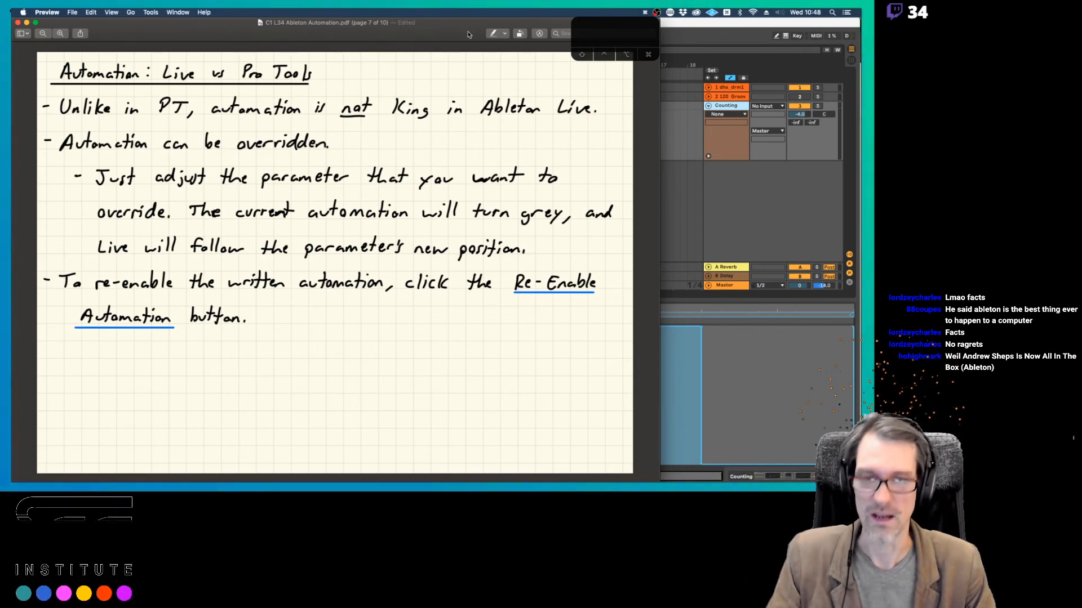
key("Right")
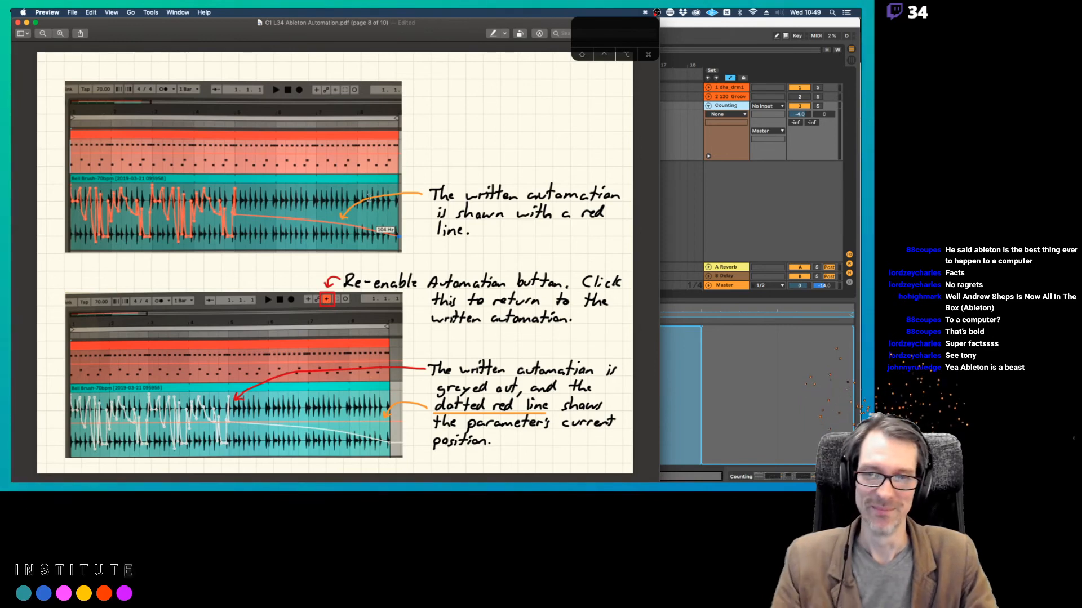
Switch to the Daily Attendance sheet in Firefox, enter 45 for the Class A1 student on row 23, and return to the PDF
key("super+Tab")
key("super+Tab")
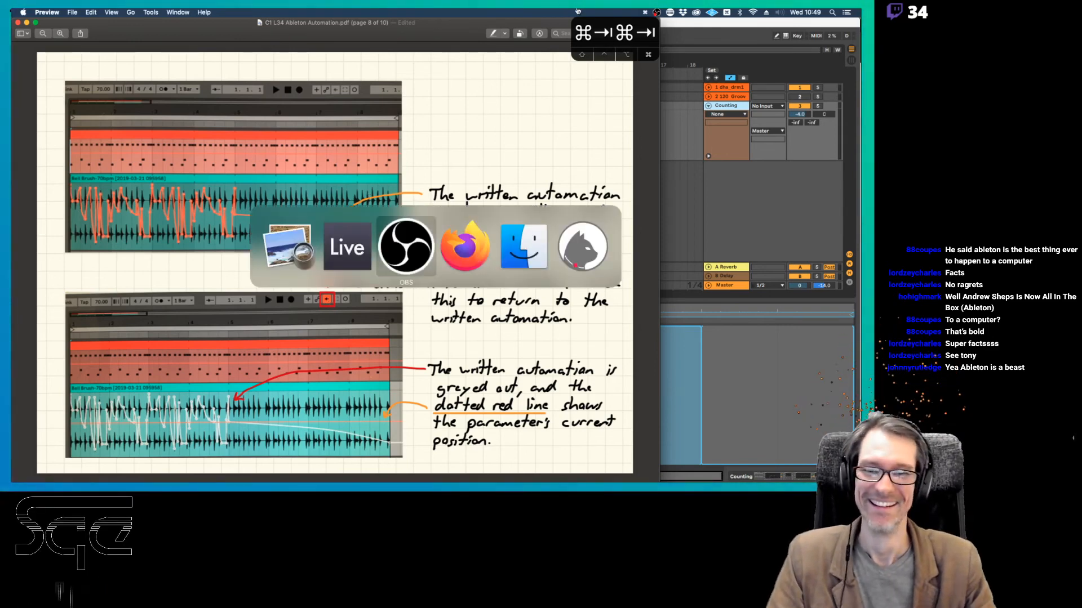
key("super+Tab")
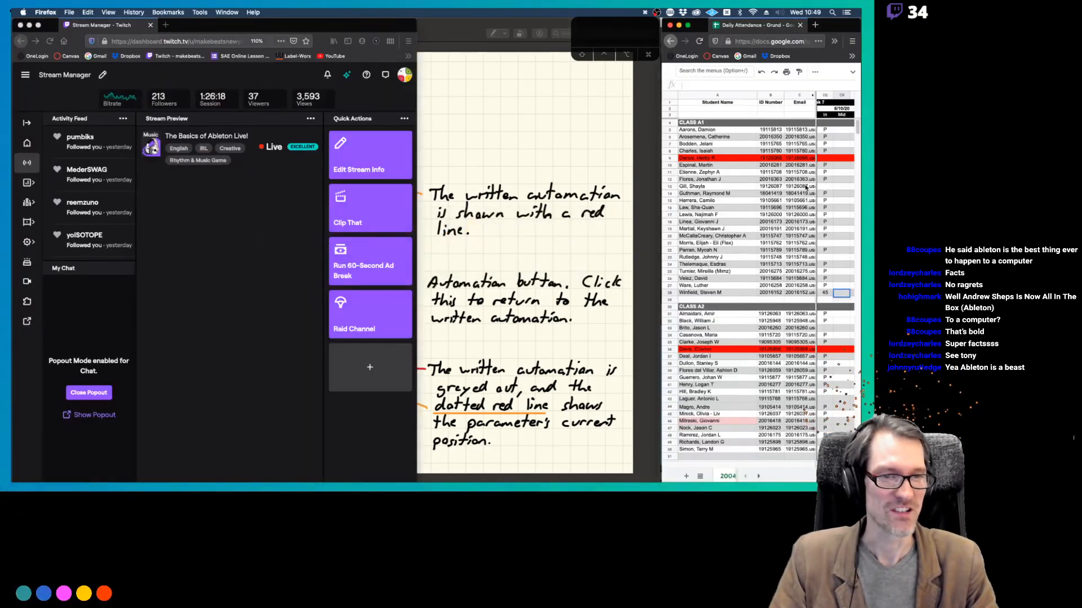
left_click(826, 259)
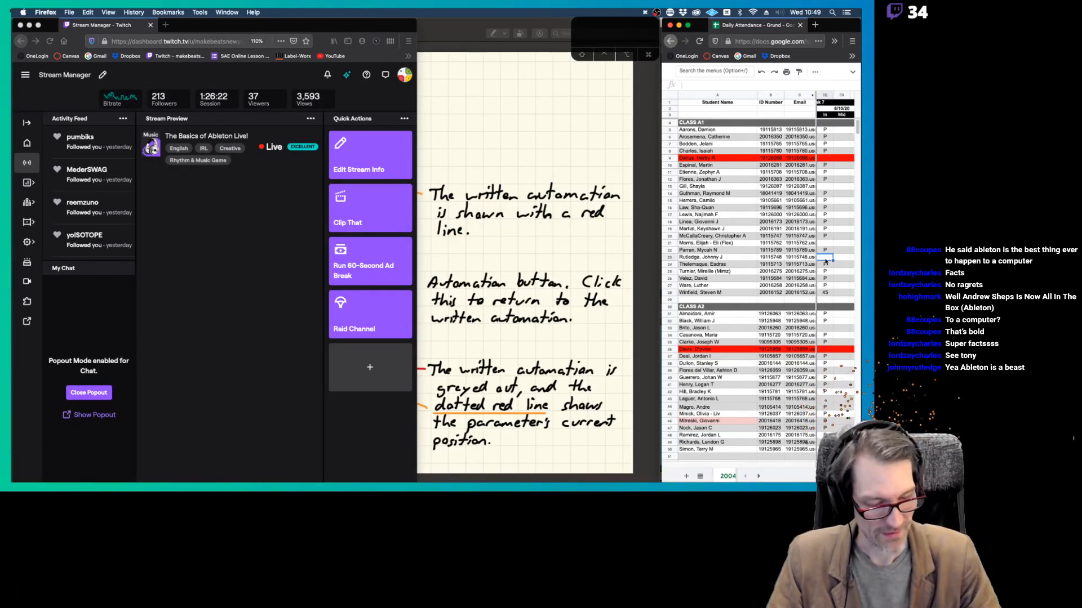
type("45")
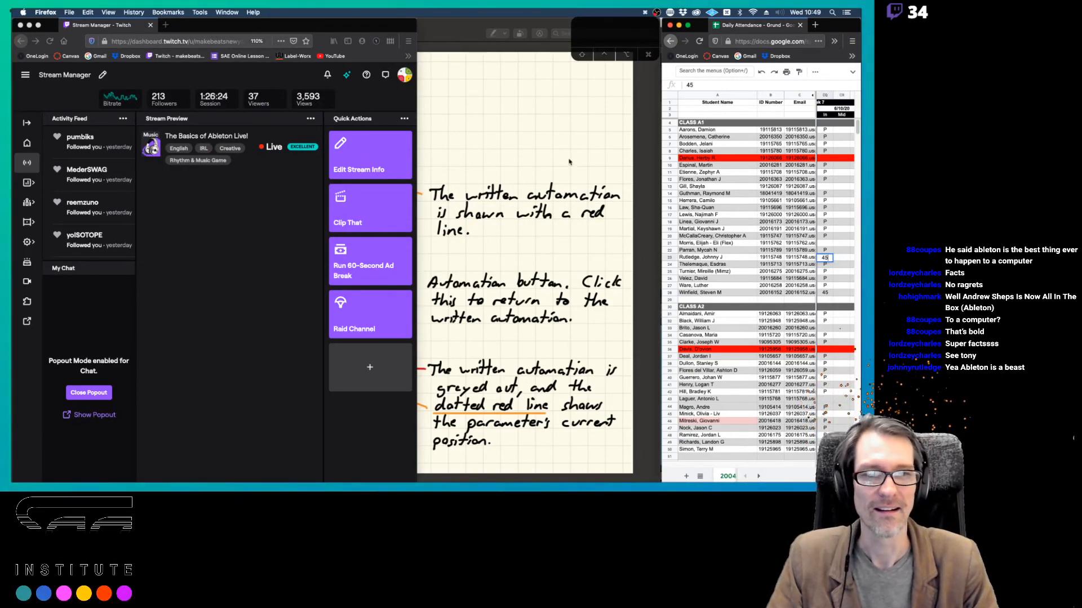
left_click(569, 163)
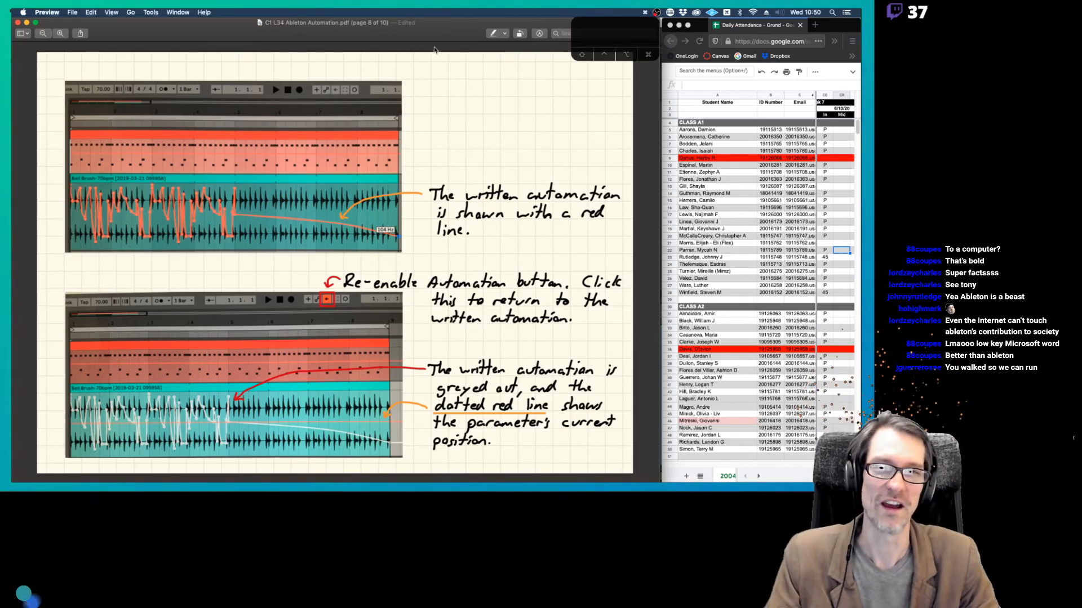
Read the Performing Automation Changes and Remember pages of the PDF and switch to Ableton Live
key("Down")
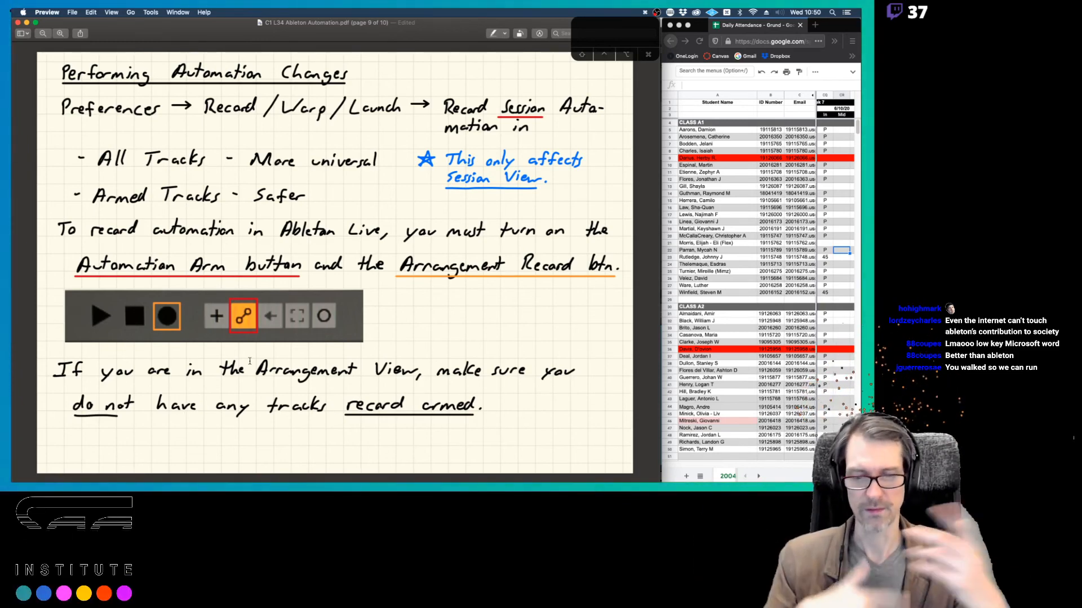
key("Right")
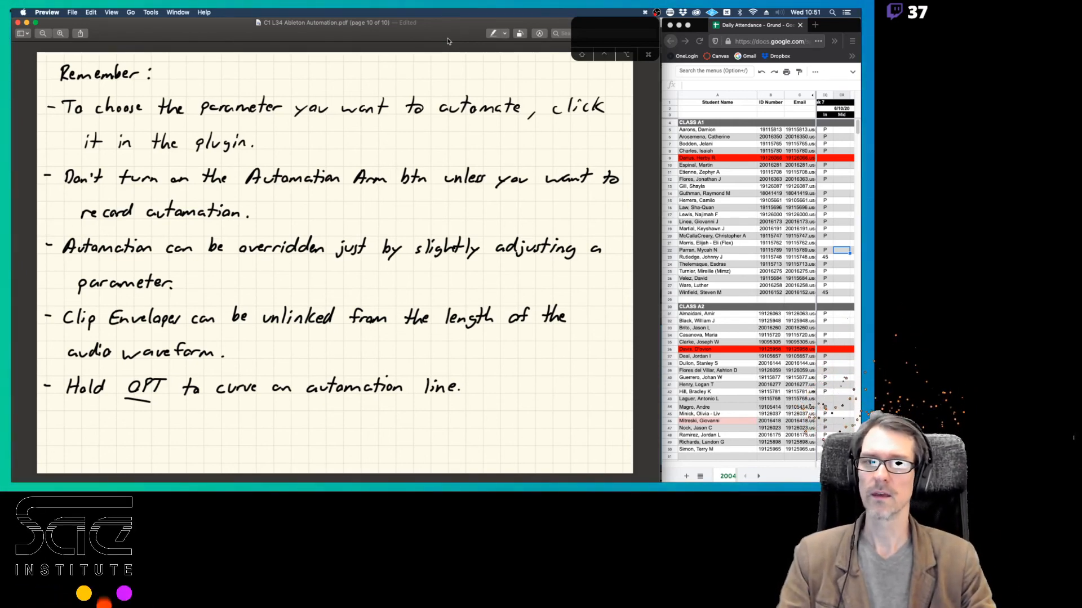
key("super+Tab")
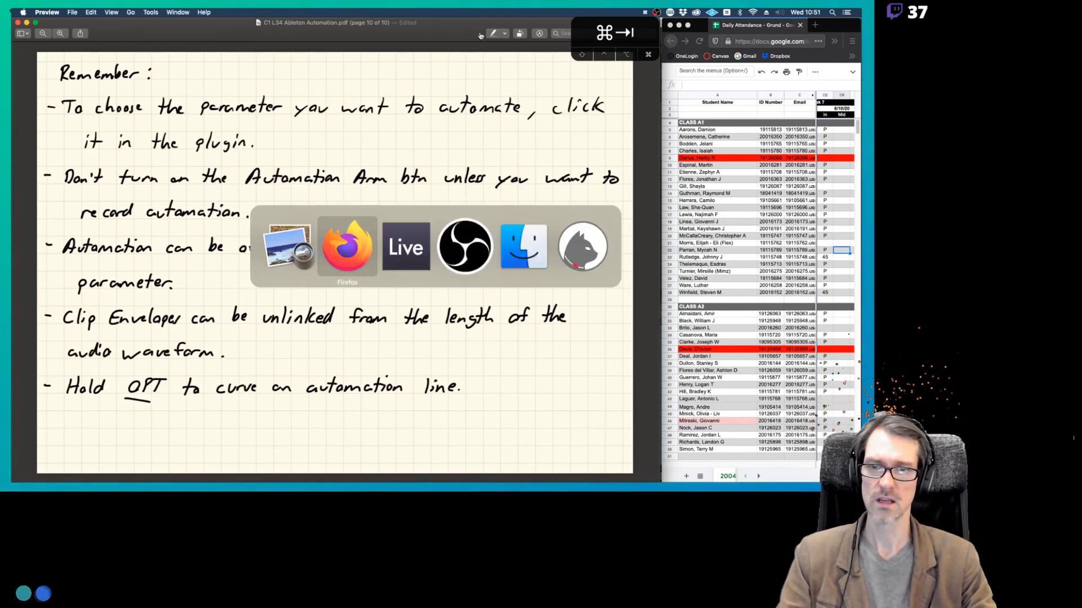
key("super+Tab")
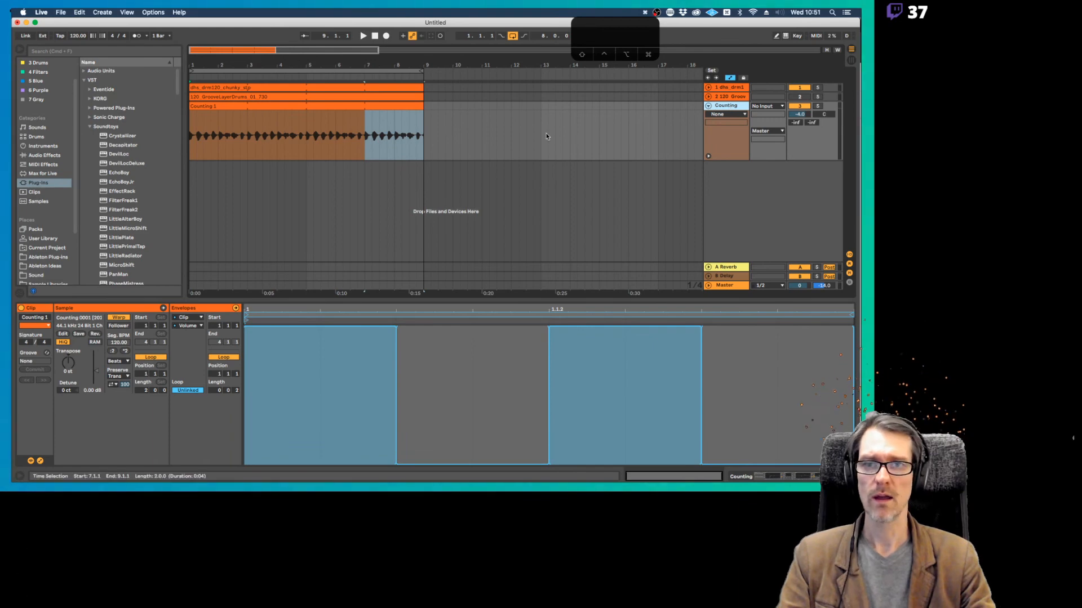
Inspect the first drum clip and the Counting clip, show the Counting track's devices, and briefly audition the arrangement
left_click(314, 88)
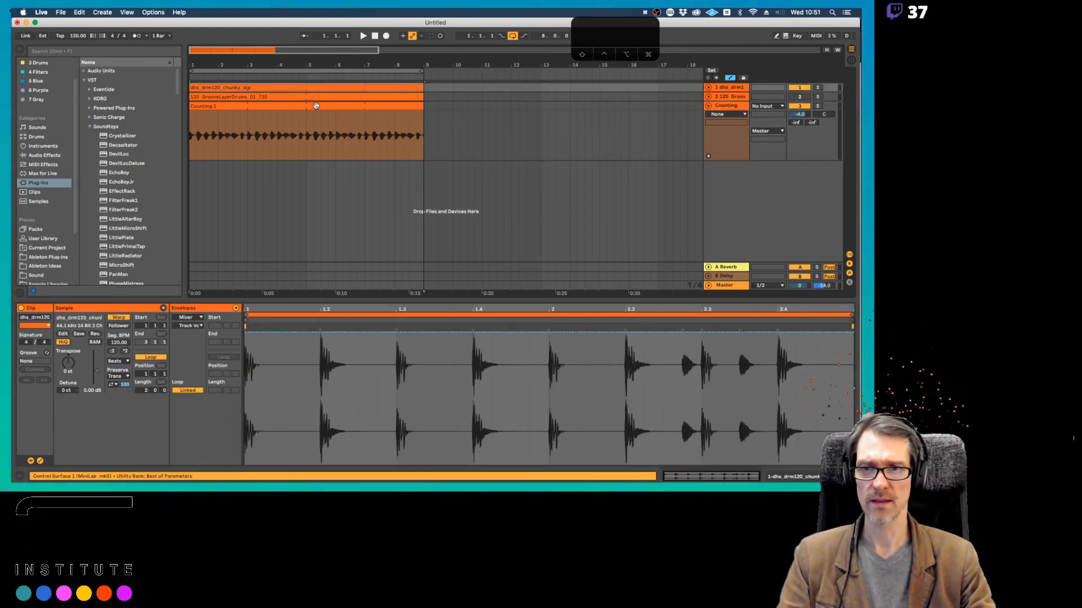
left_click(316, 106)
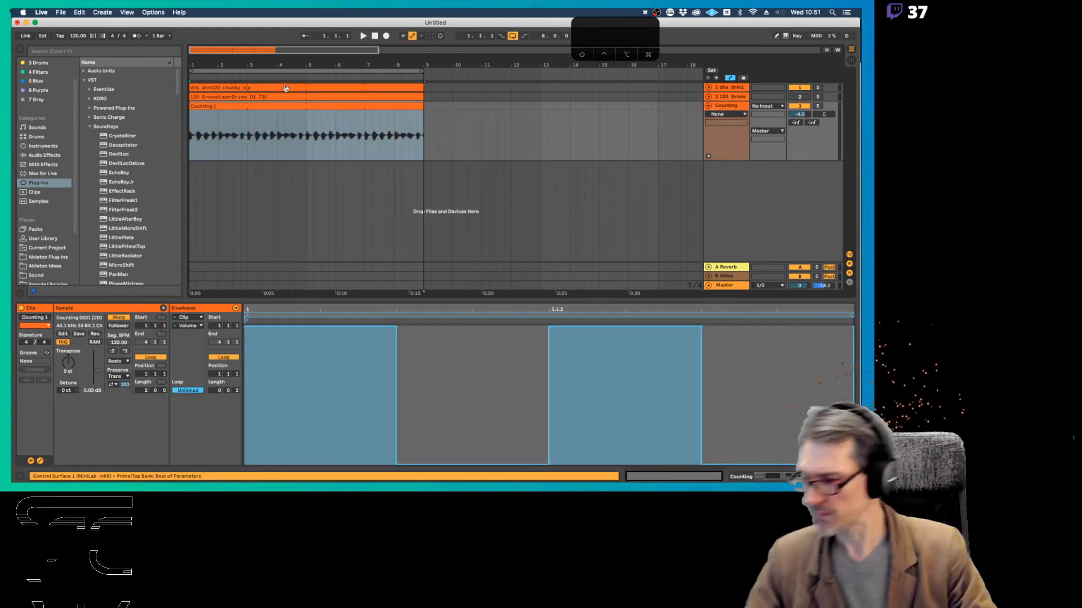
left_click(732, 107)
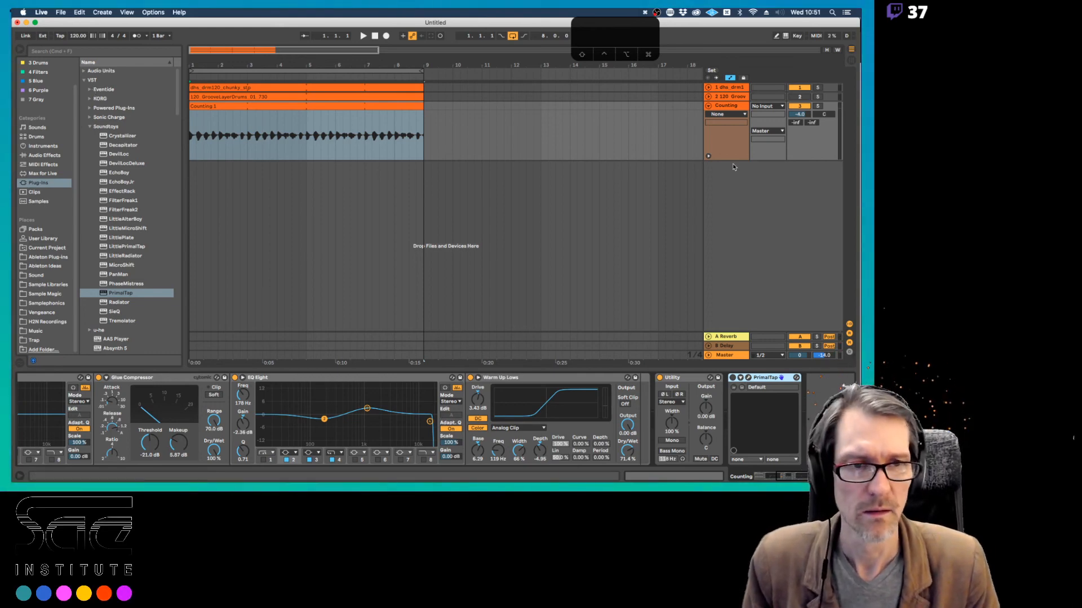
key("space")
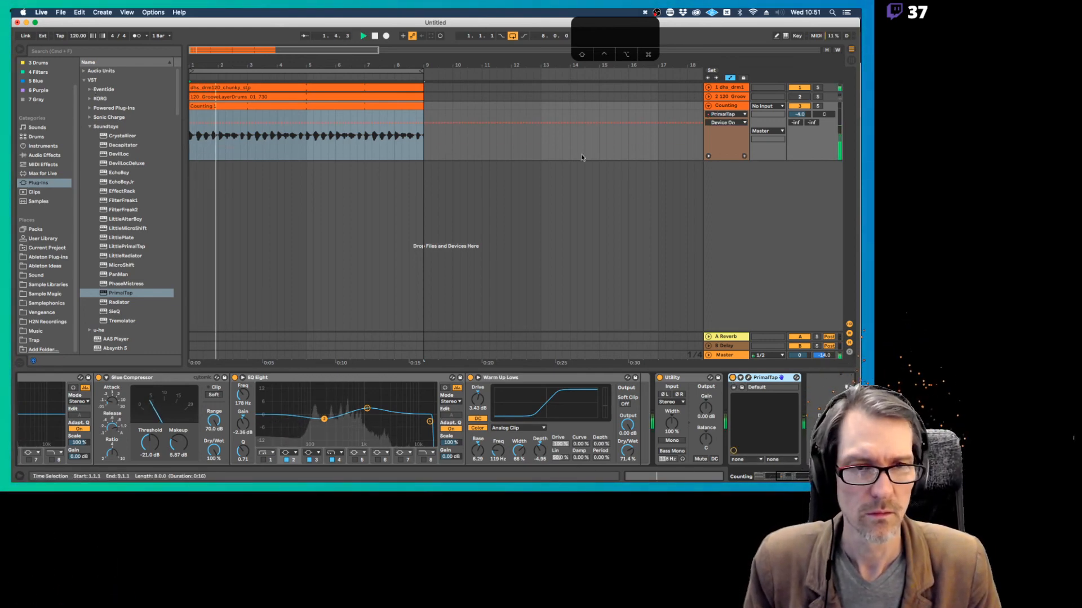
key("space")
Clear all breakpoints from the Counting clip's Volume envelope and play the clip to check it
double_click(334, 106)
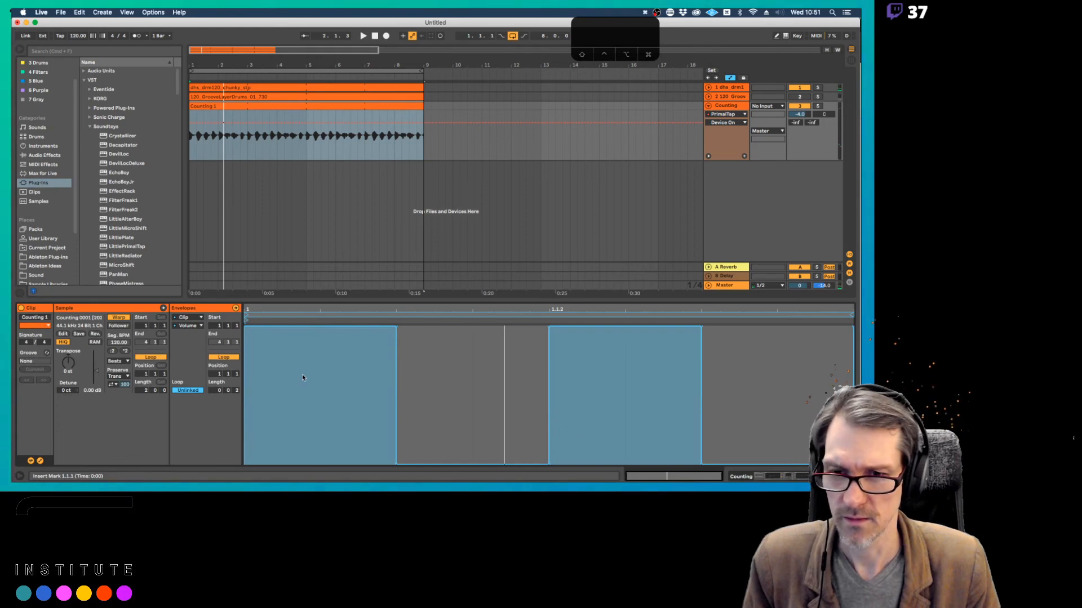
left_click(302, 376)
key("super+a")
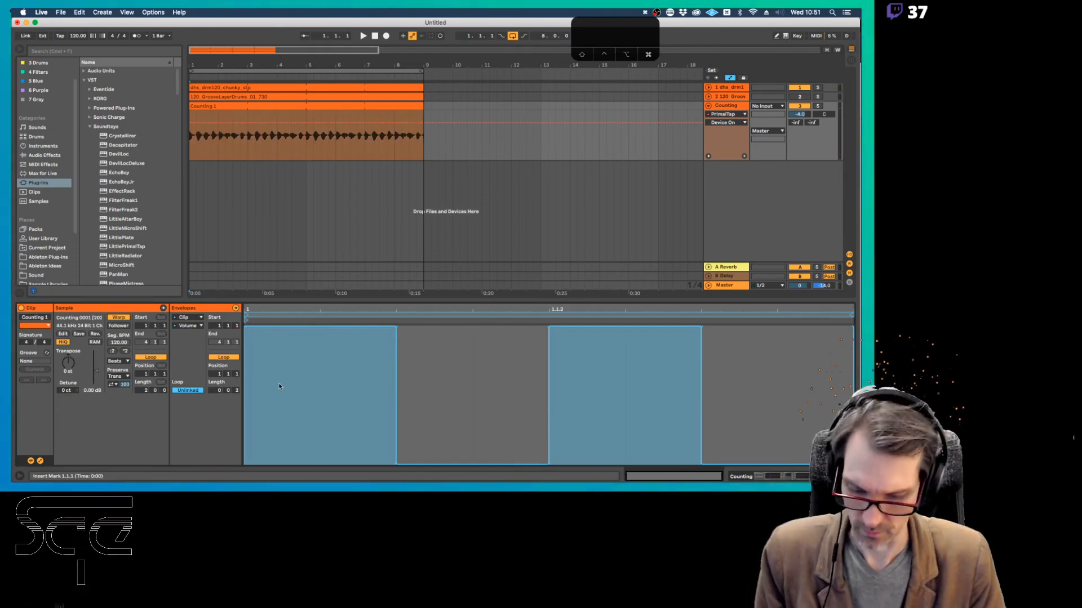
key("Delete")
key("space")
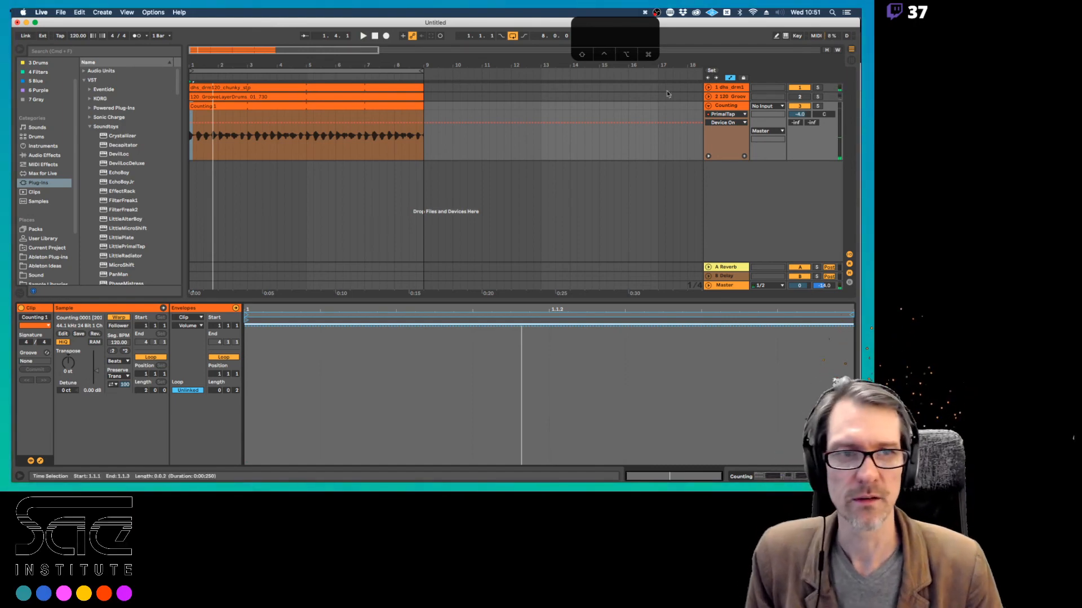
Add Auto Filter from the 4 Filters collection to the end of the Counting track's device chain
key("shift+Tab")
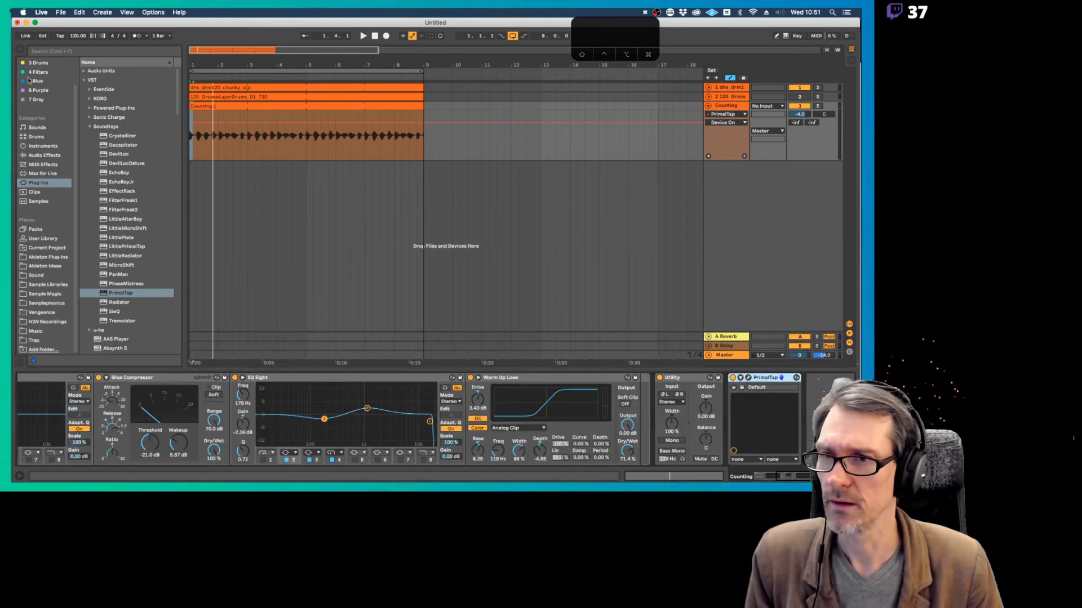
left_click(38, 72)
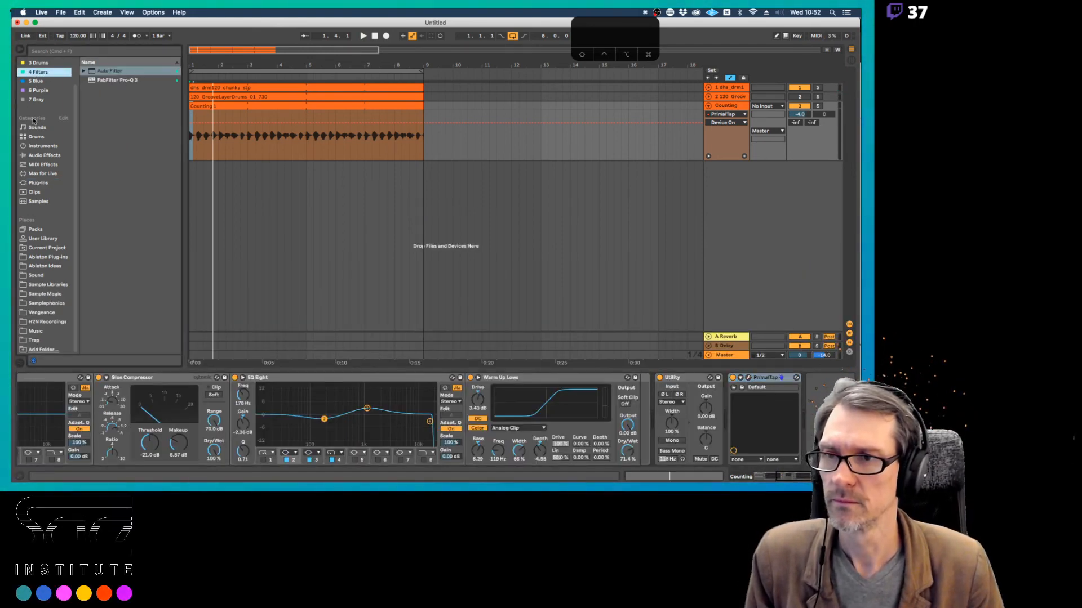
scroll(34, 120, "up", 2)
left_click(108, 70)
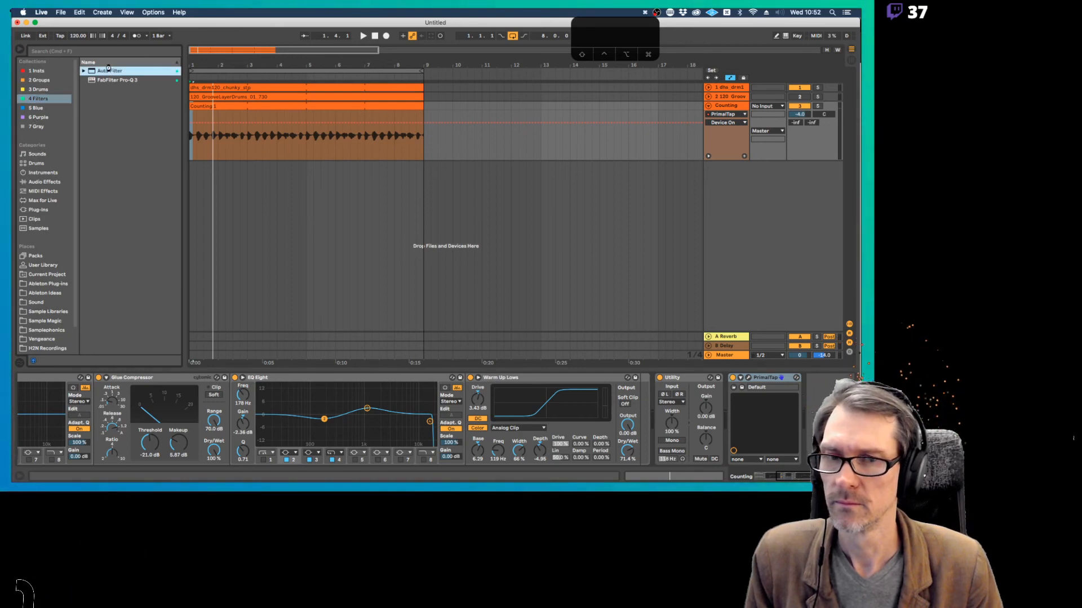
double_click(109, 70)
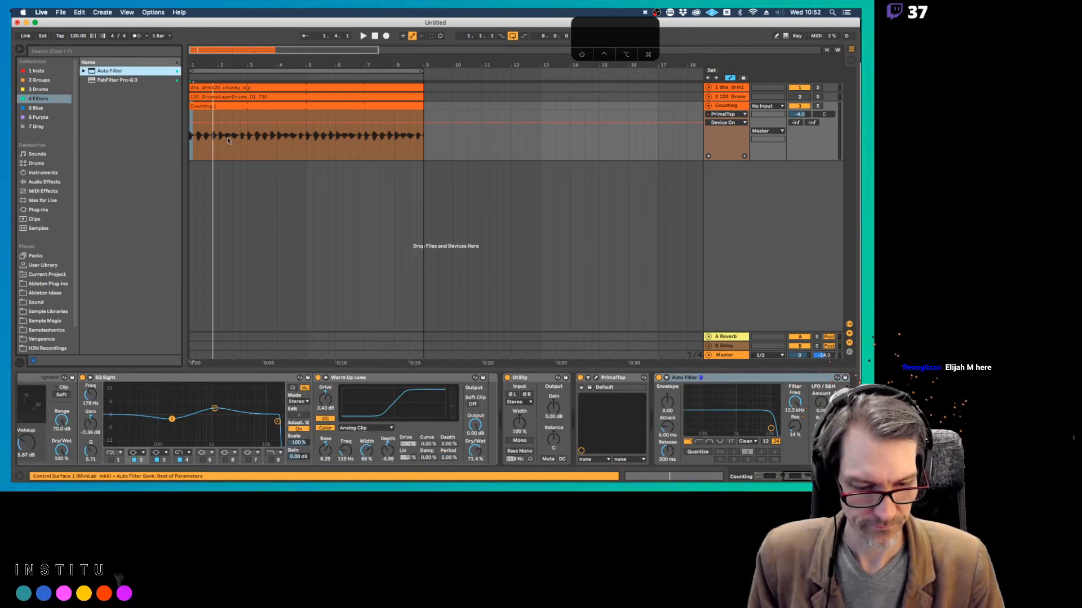
Switch to the Daily Attendance sheet in Firefox, enter 60 for the Class A1 student on row 21, and return to Live
key("super+Tab")
key("super+Tab")
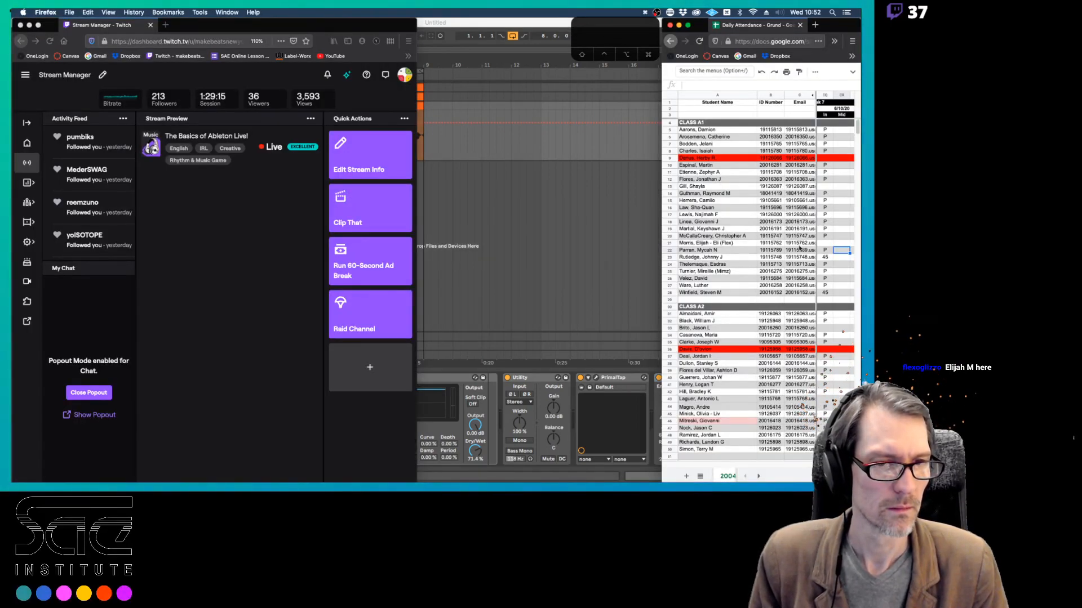
left_click(825, 243)
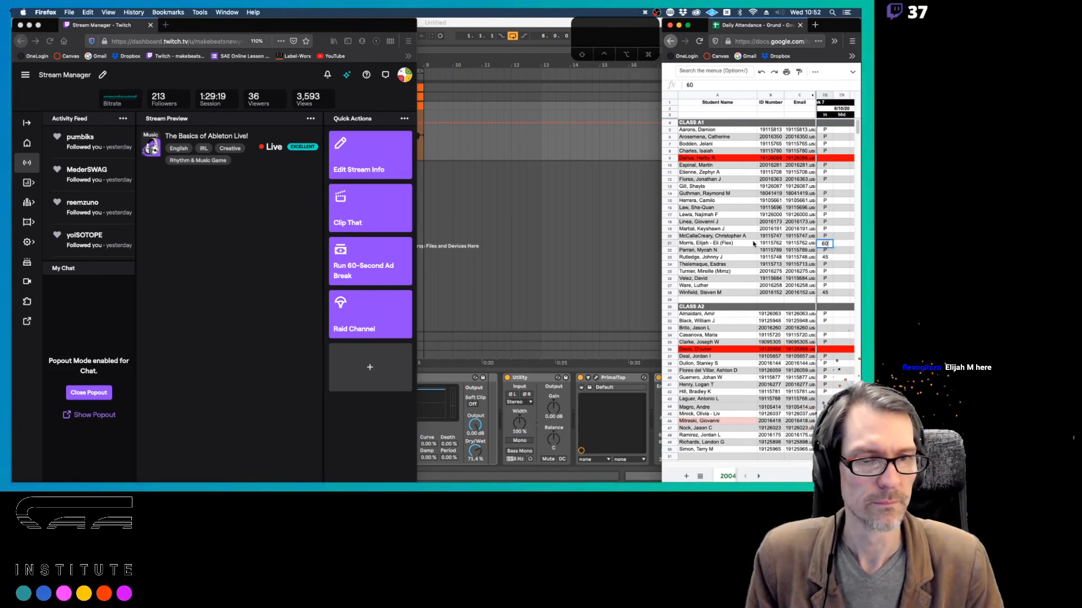
left_click(617, 245)
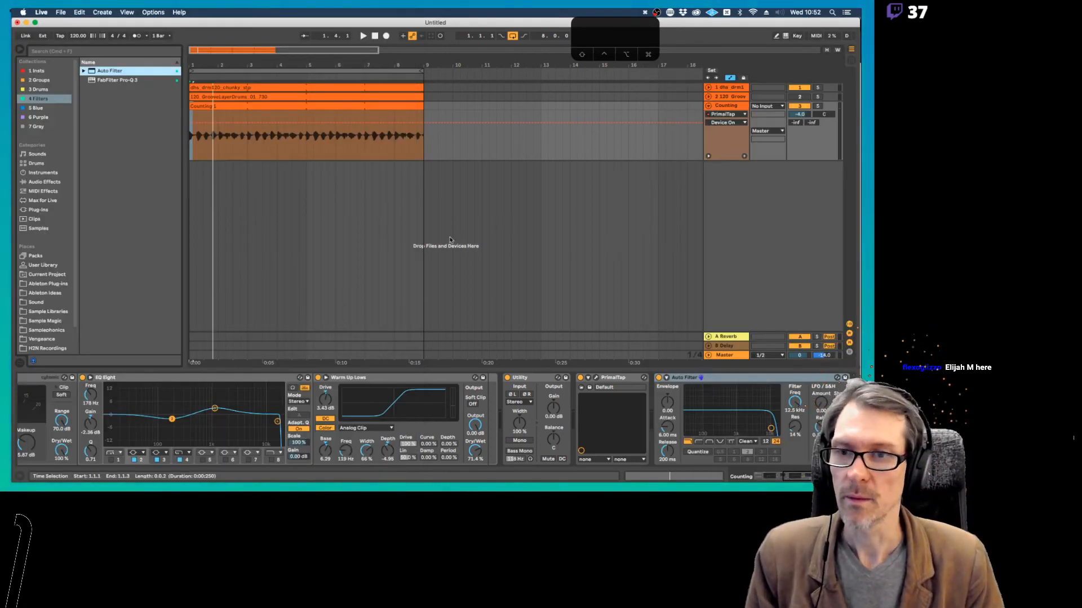
Record Auto Filter Frequency and Resonance automation on the Counting track over the eight-bar loop with Automation Arm on, and stop recording
left_click(744, 380)
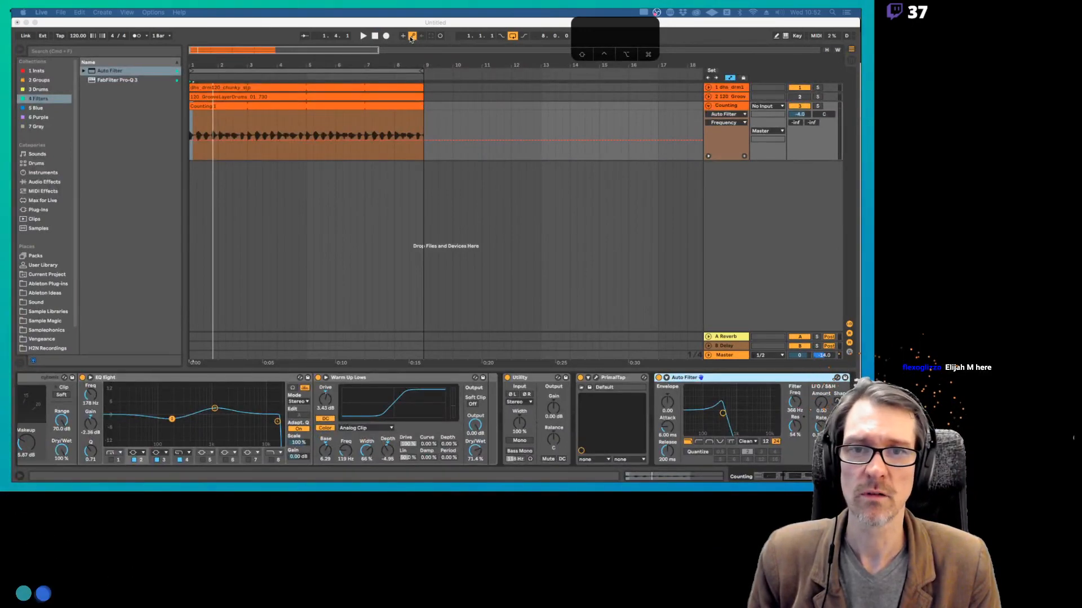
left_click(383, 40)
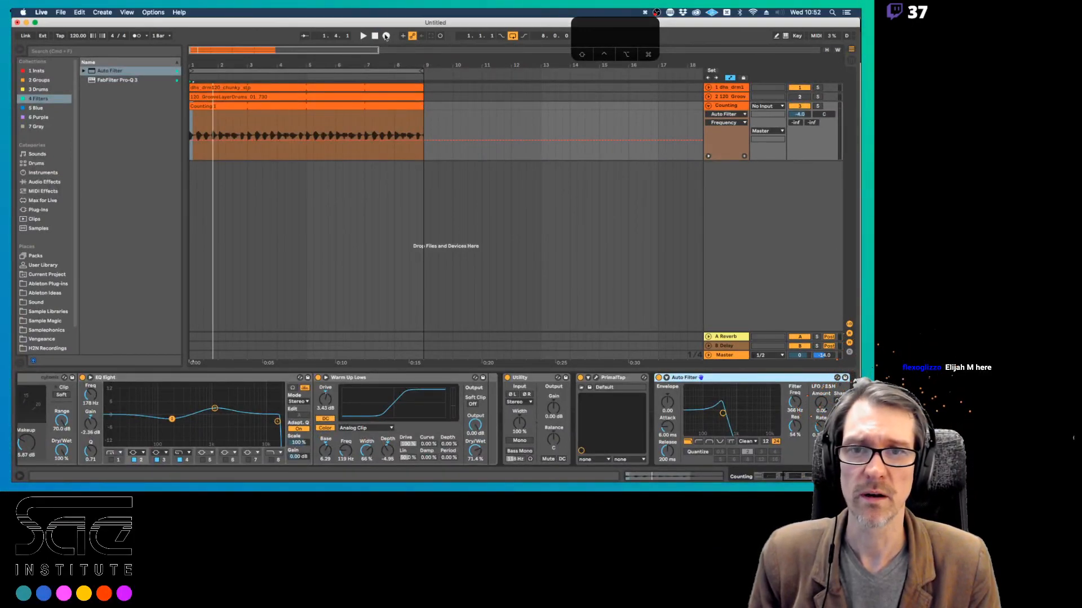
left_click(385, 37)
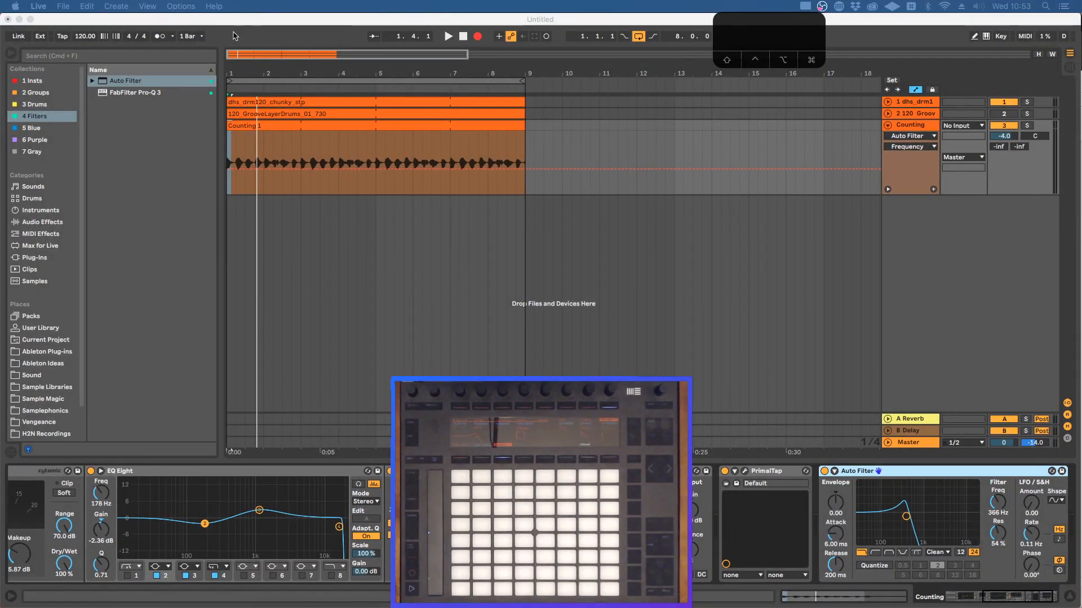
left_click(243, 72)
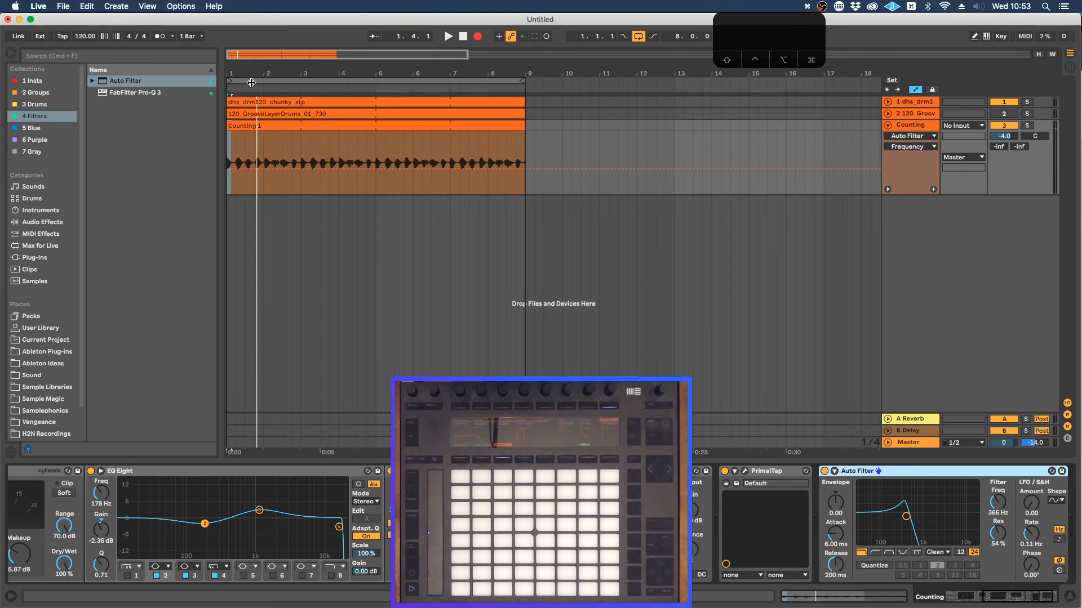
left_click(251, 82)
key("z")
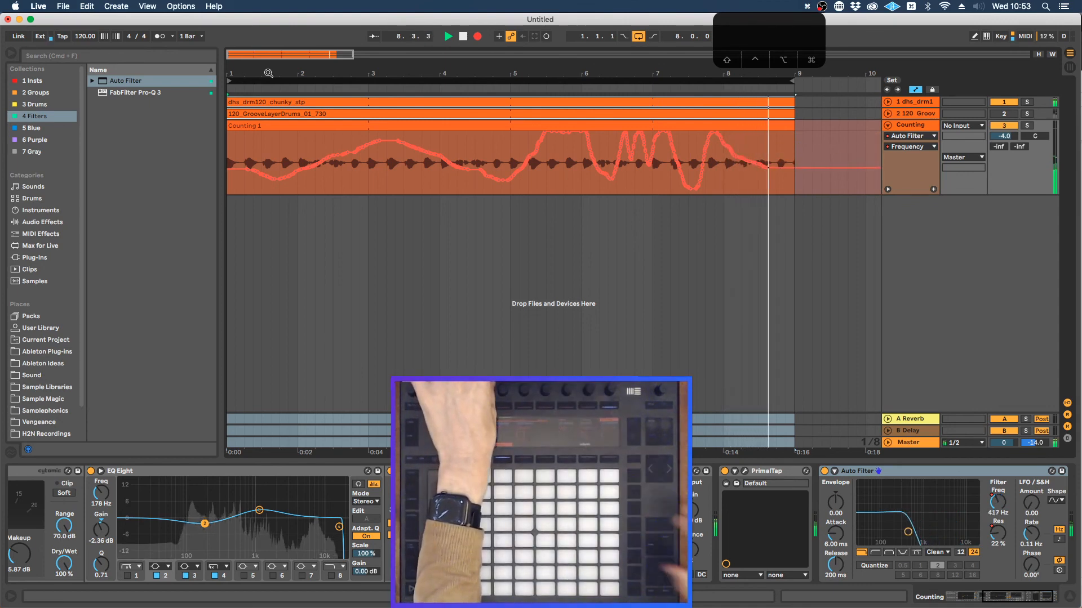
key("space")
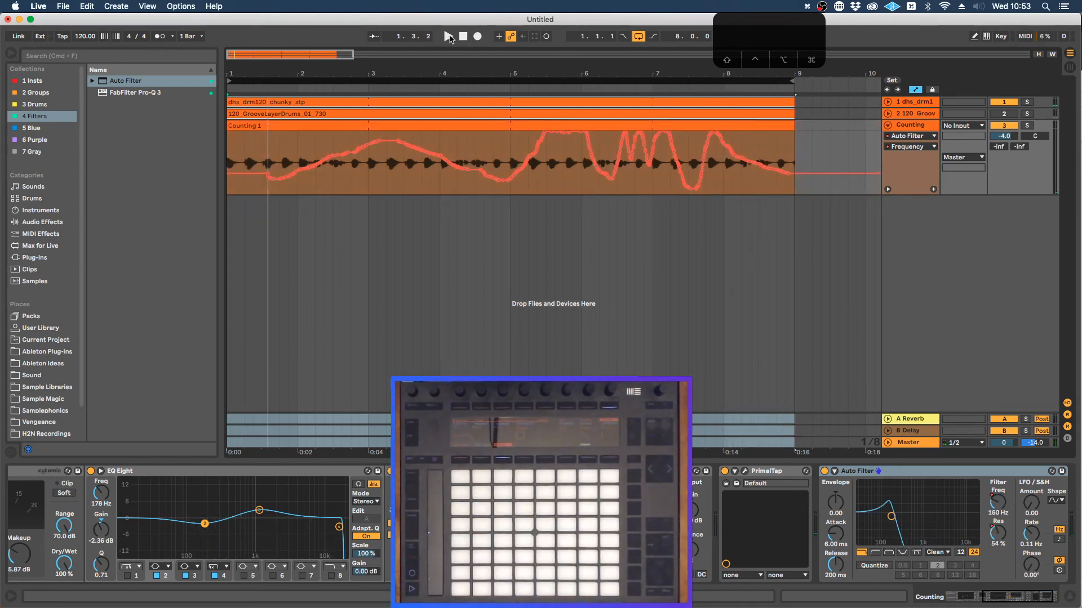
Play the loop from its start several times to check the recorded Auto Filter Frequency automation
left_click(448, 36)
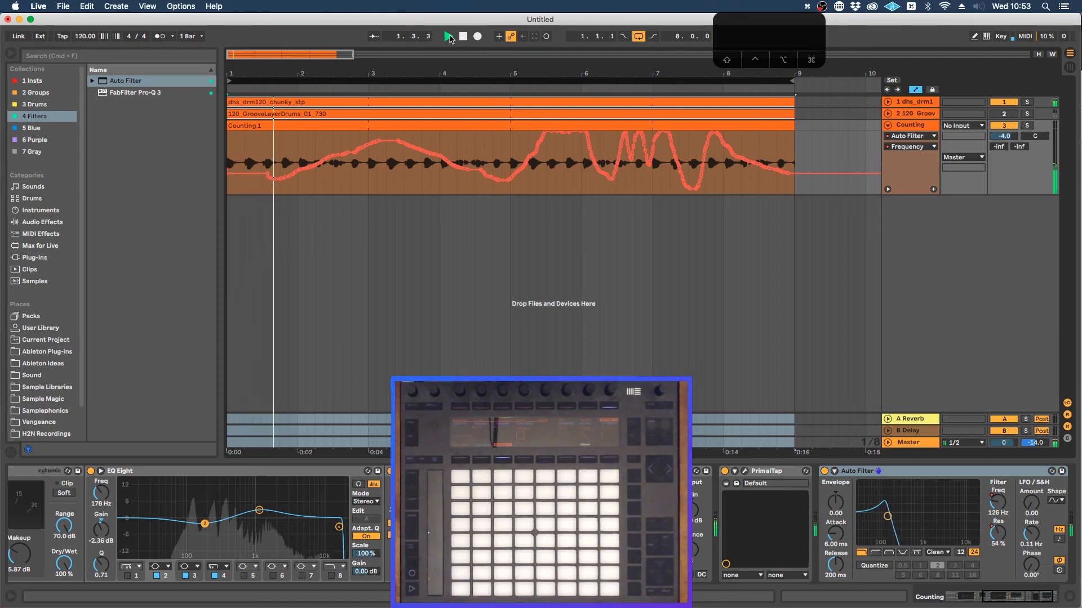
key("space")
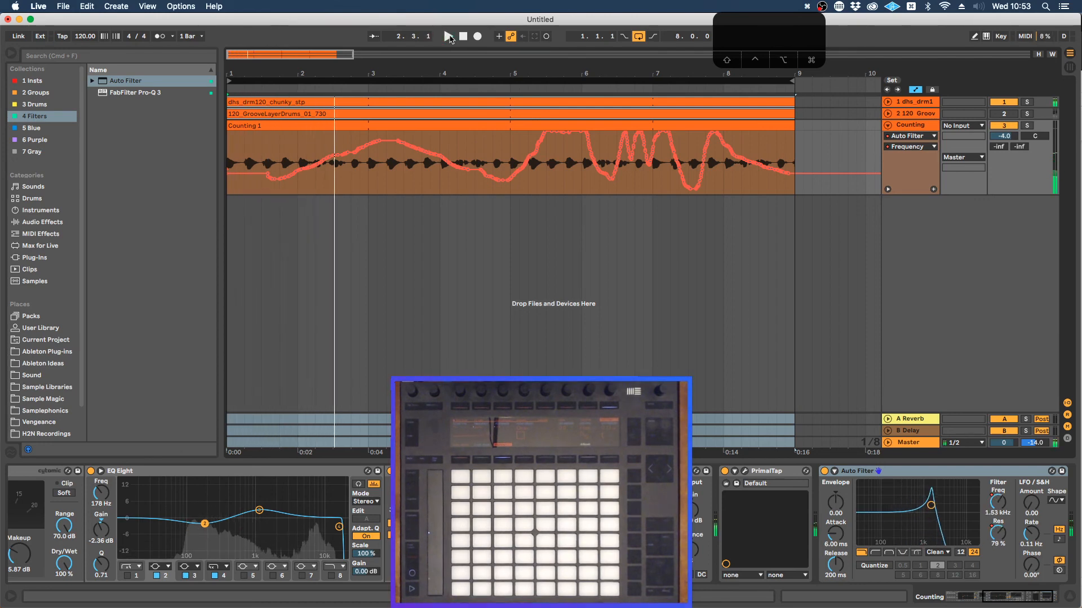
left_click(448, 36)
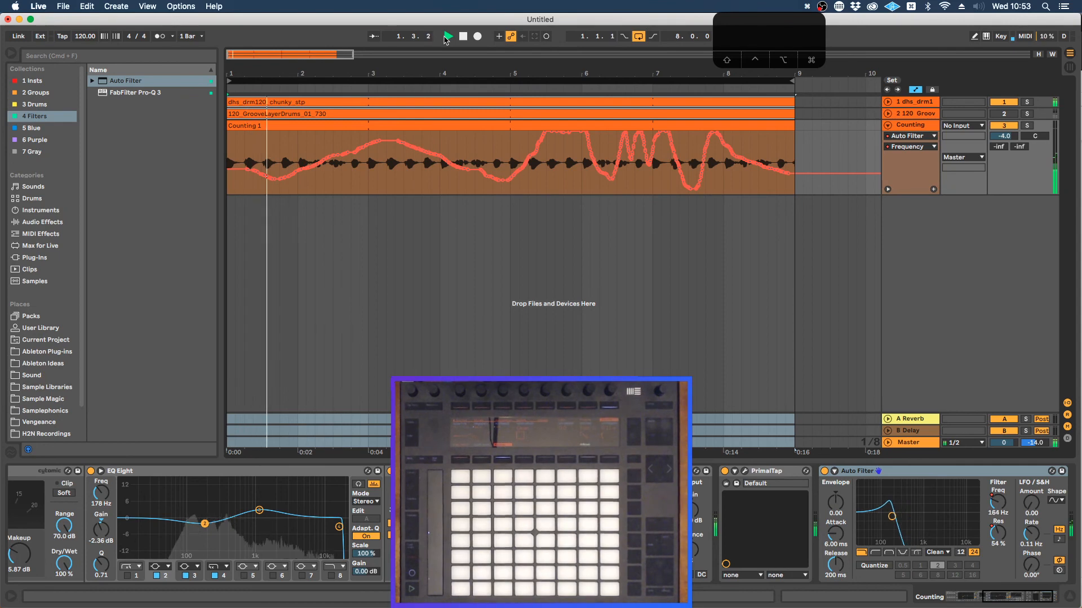
key("space")
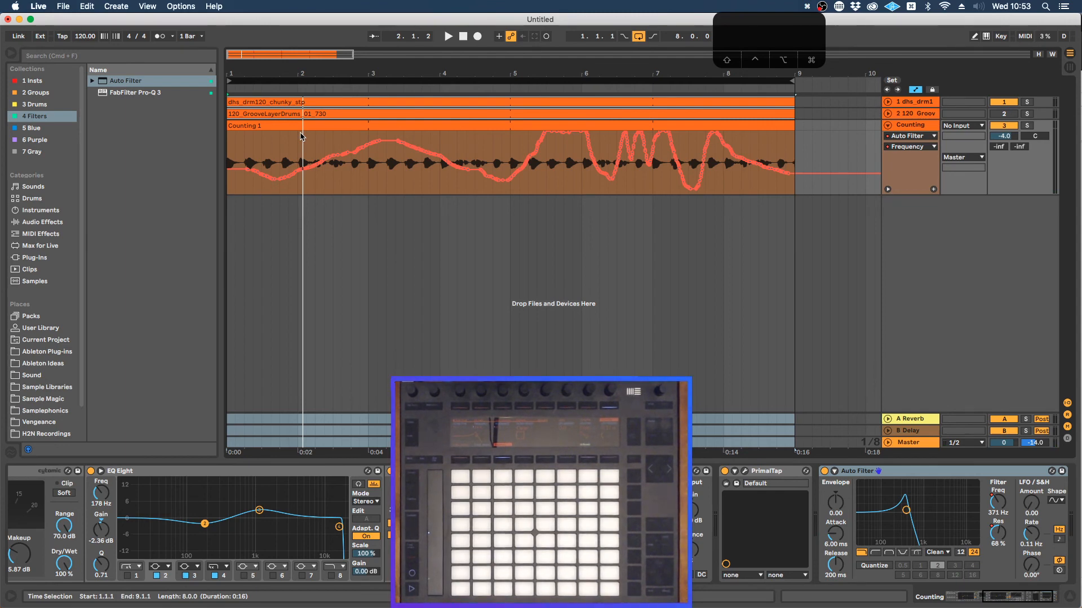
key("space")
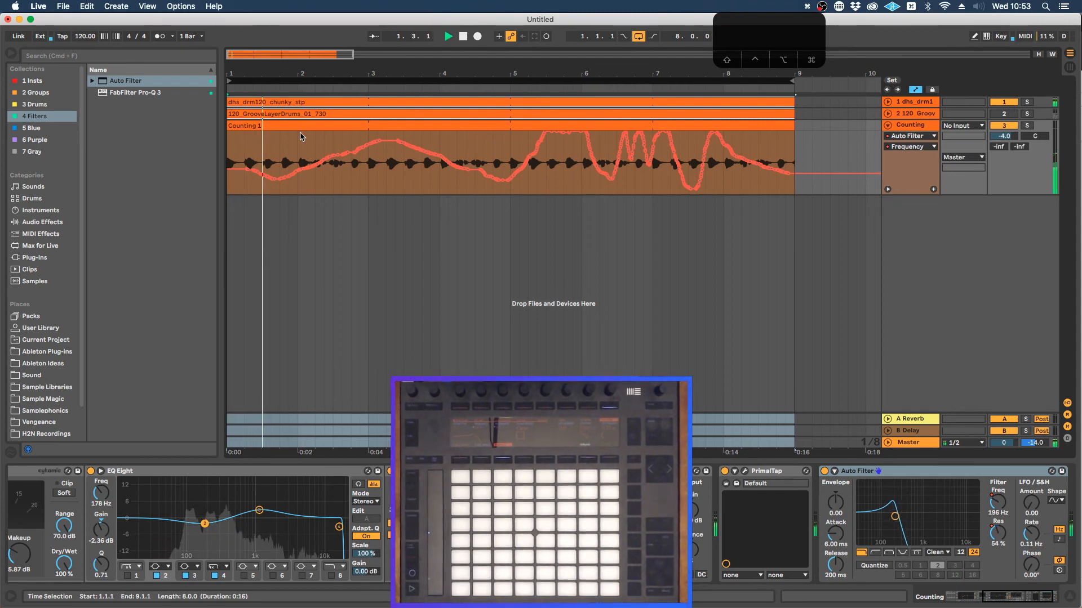
Display the Auto Filter Resonance automation on the Counting track and examine the filter's automated Freq and Res controls
left_click(910, 148)
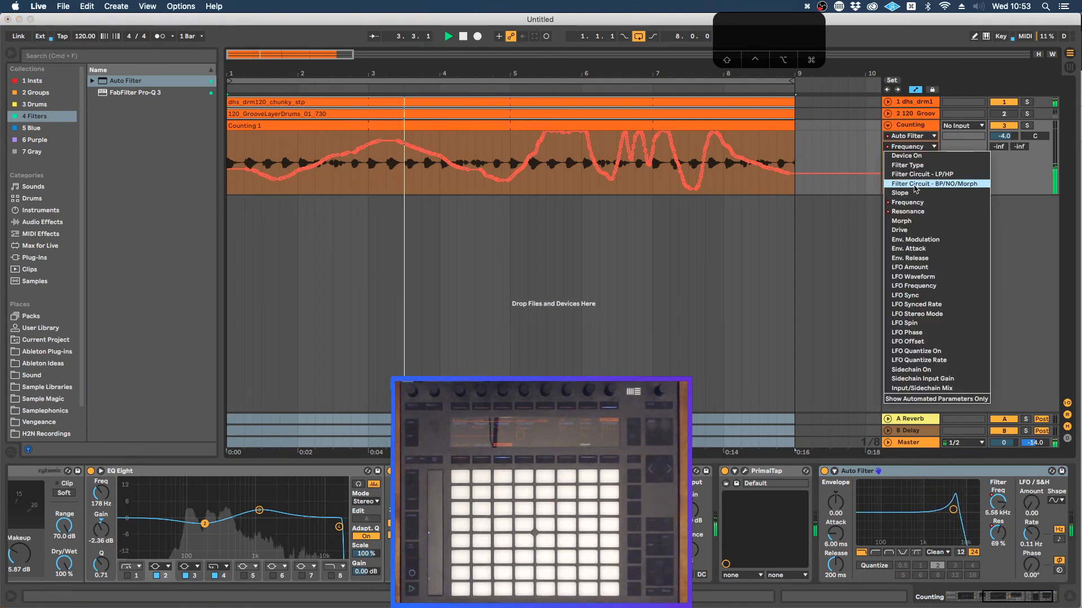
left_click(911, 214)
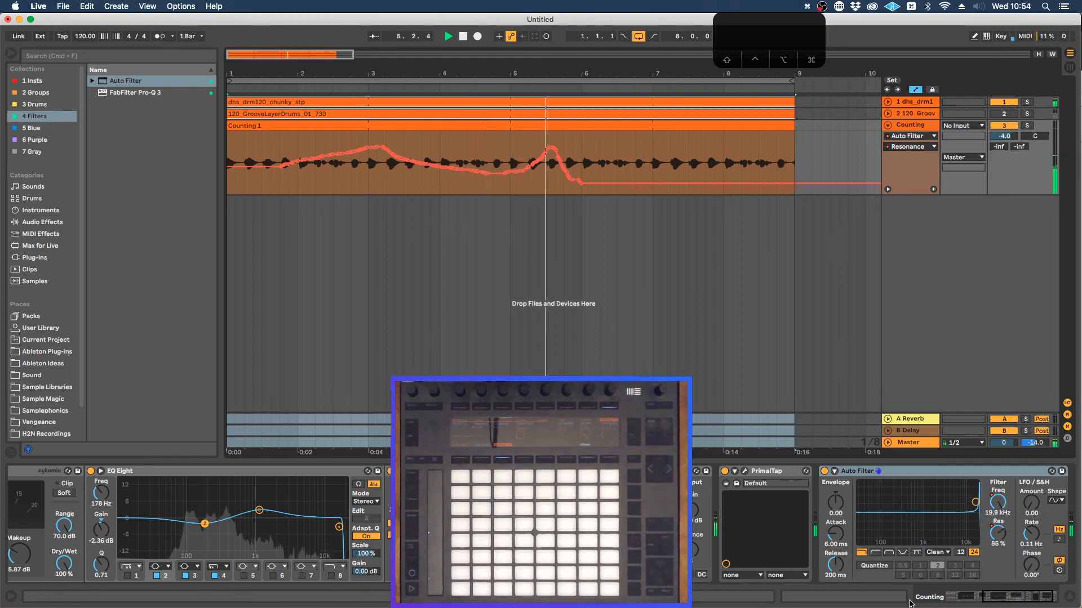
key("alt+super+8")
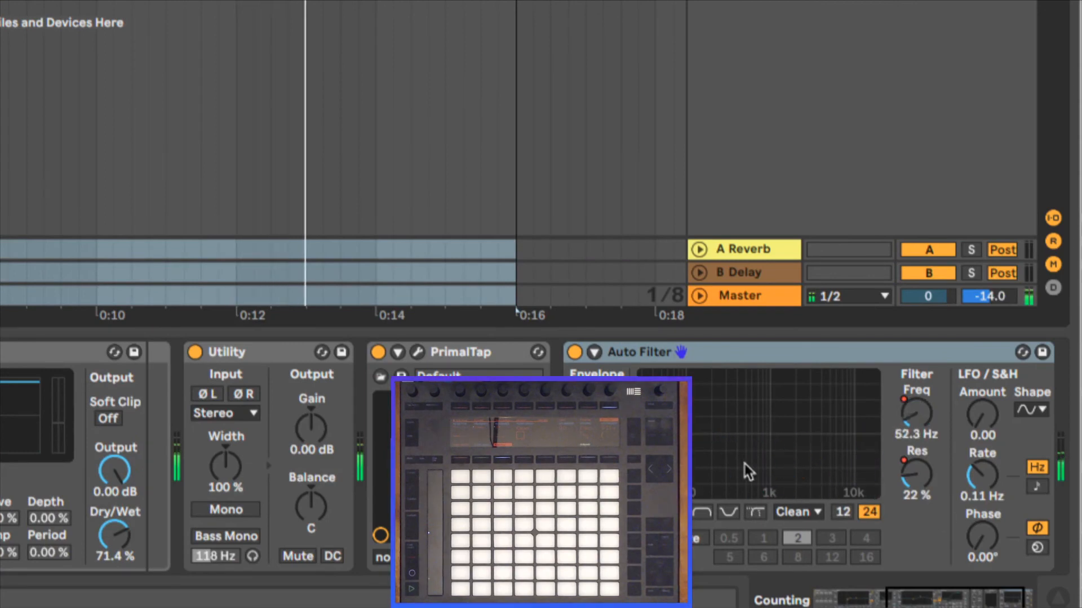
key("alt+super+8")
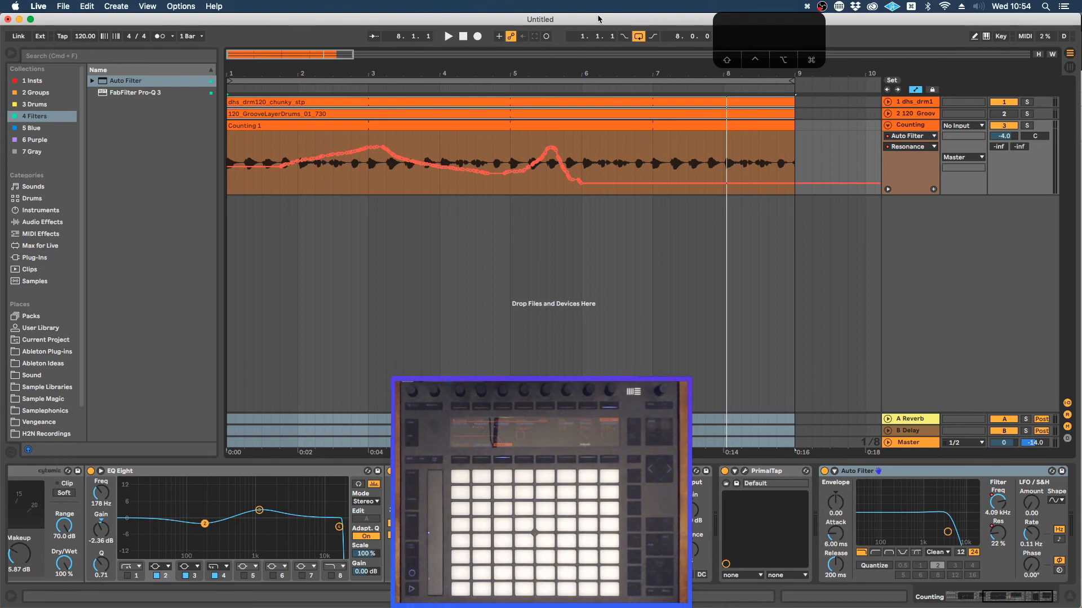
left_click(913, 125)
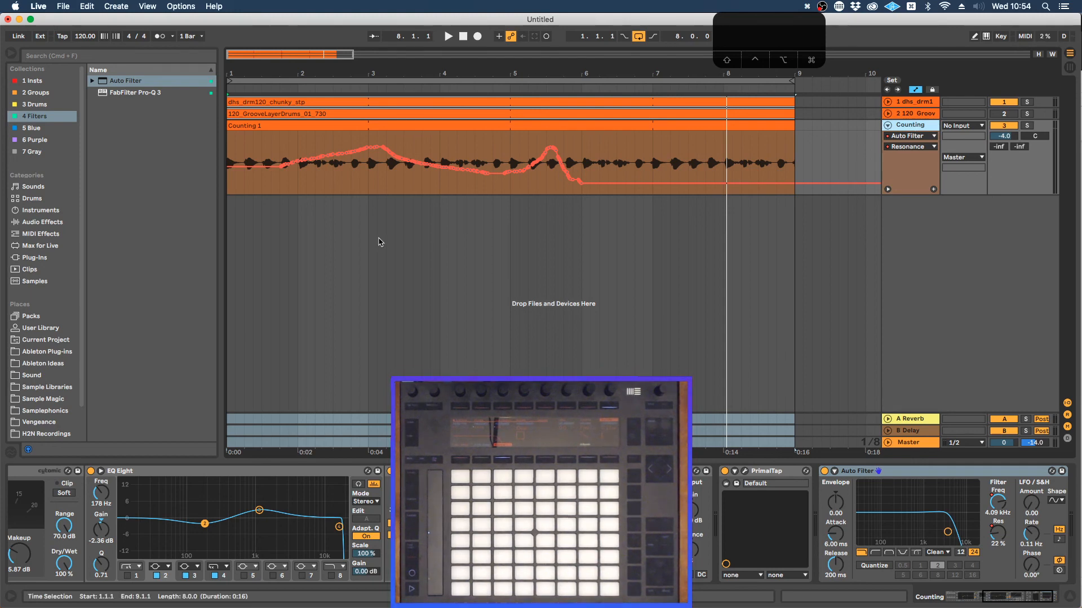
mouse_move(1, 389)
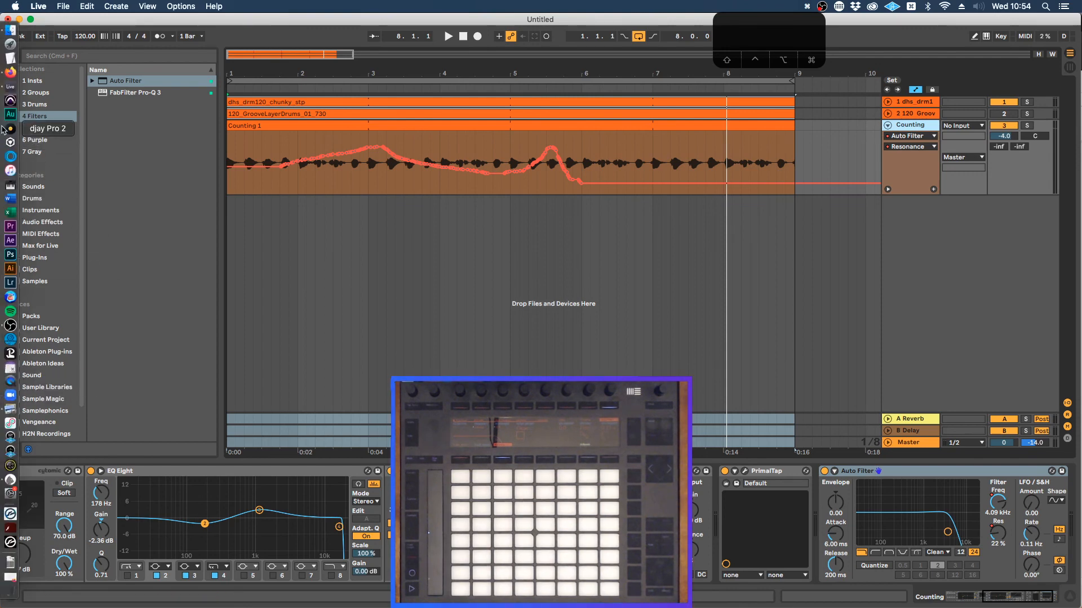
Switch to Spotify, move its window clear of the screen edge, and search for "walker & Royce"
left_click(10, 316)
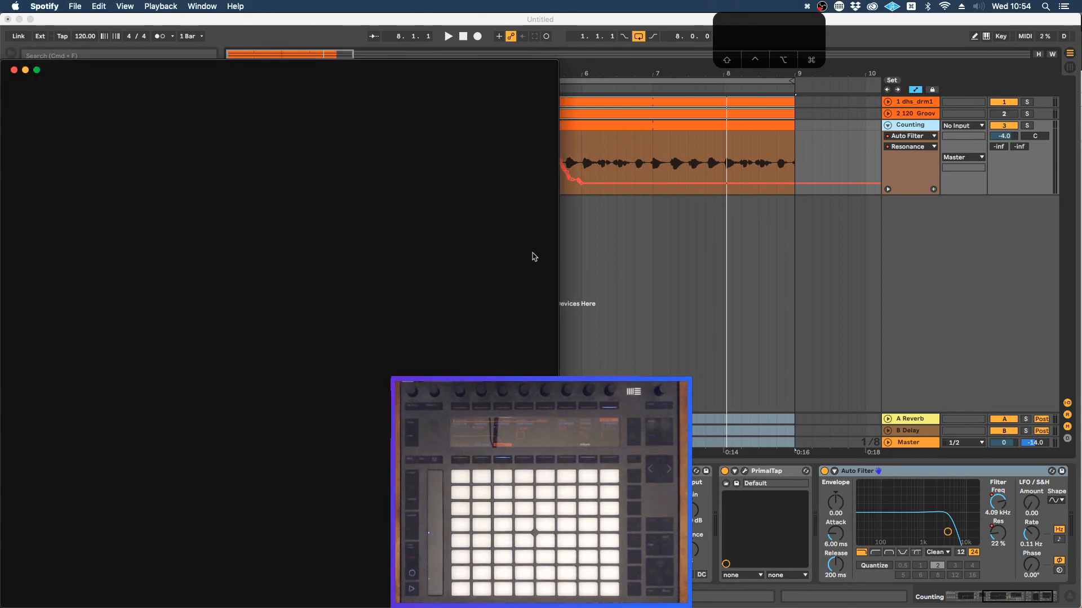
left_click_drag(464, 70, 544, 58)
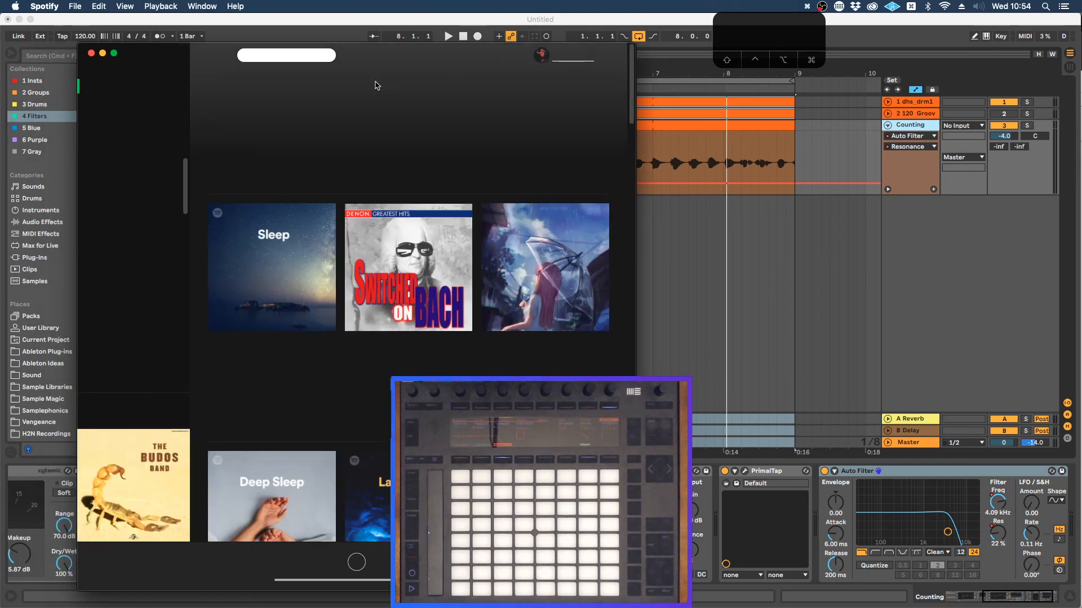
left_click(291, 54)
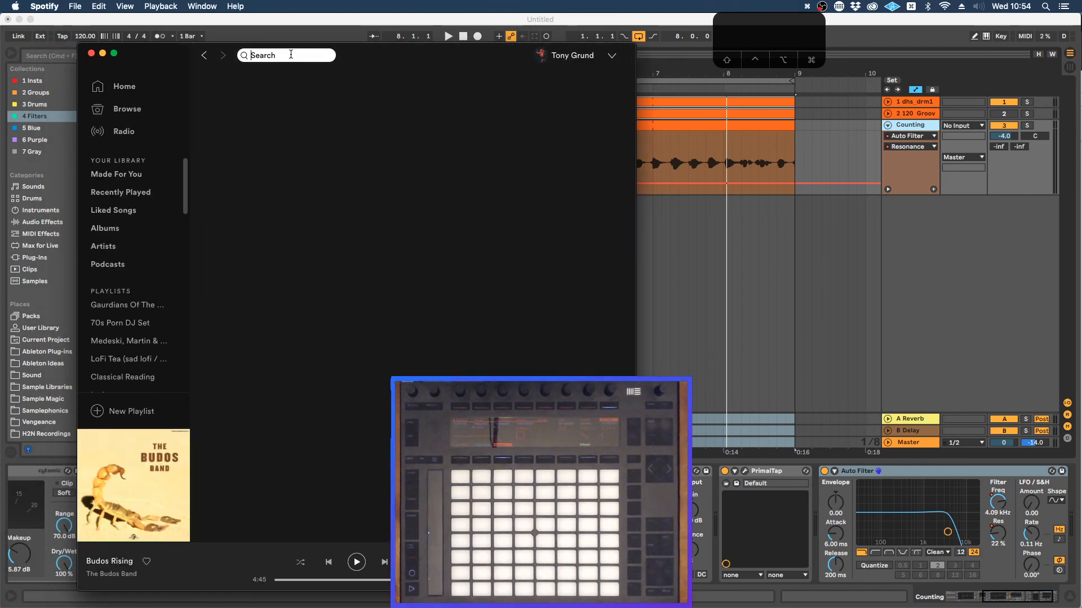
type("walker ")
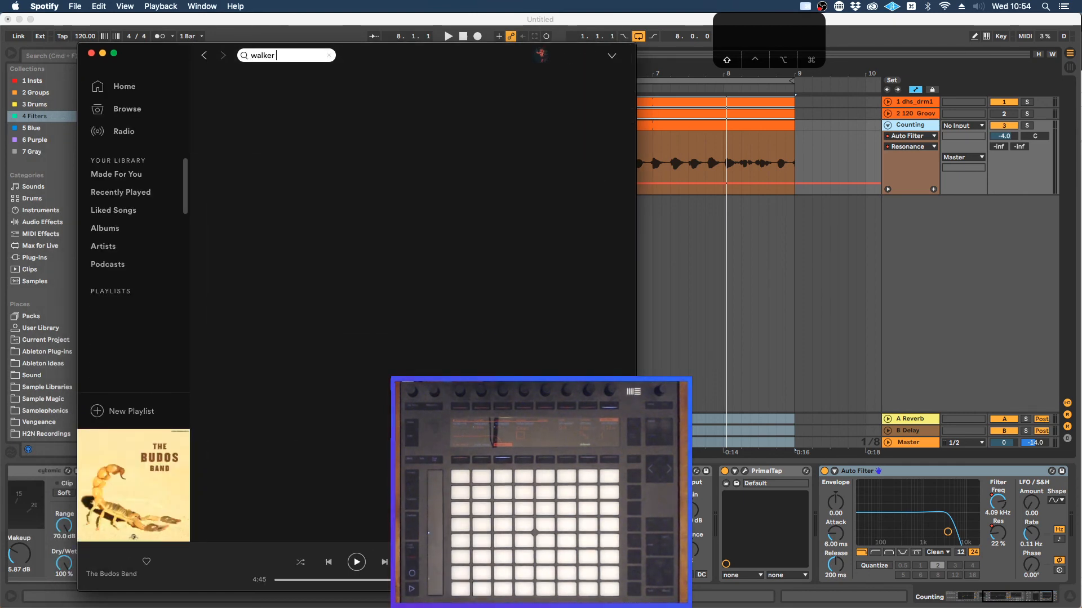
type("& Royce")
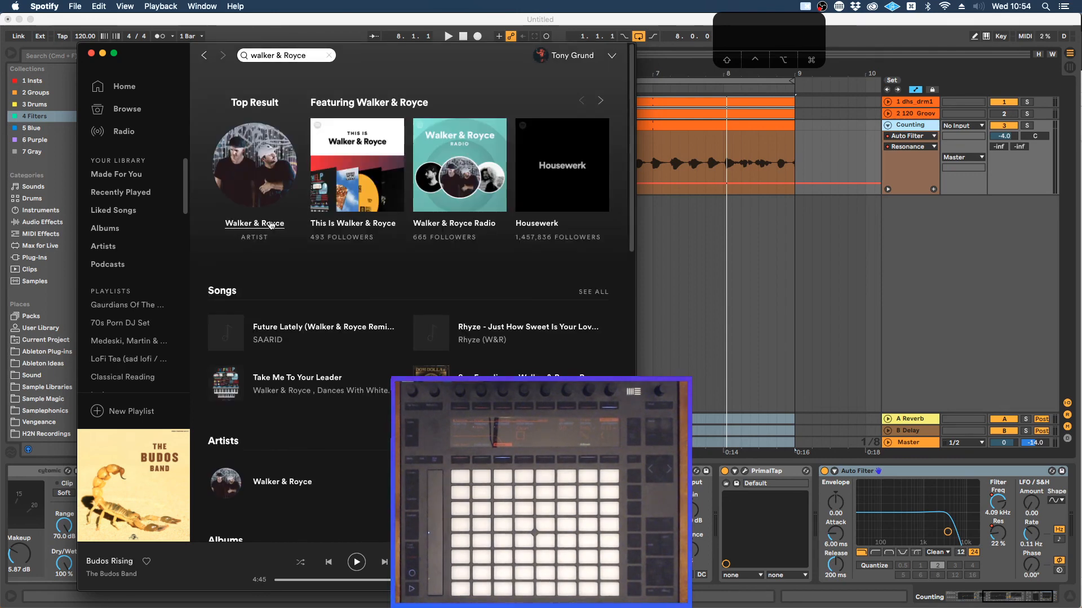
Go to the Walker & Royce artist page and play the song WORD from the Popular list
left_click(271, 224)
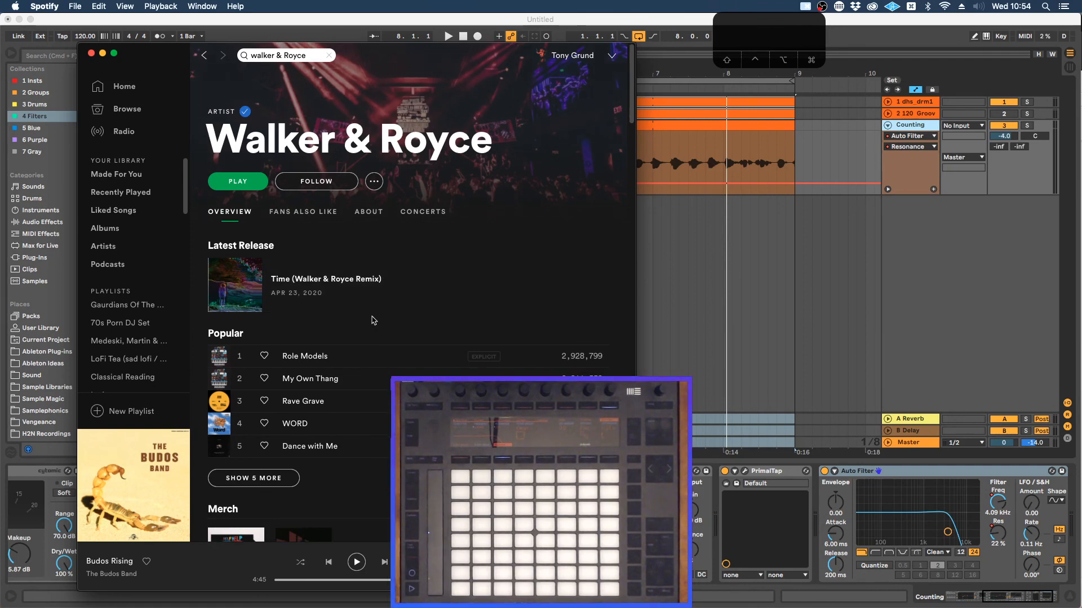
scroll(372, 320, "down", 1)
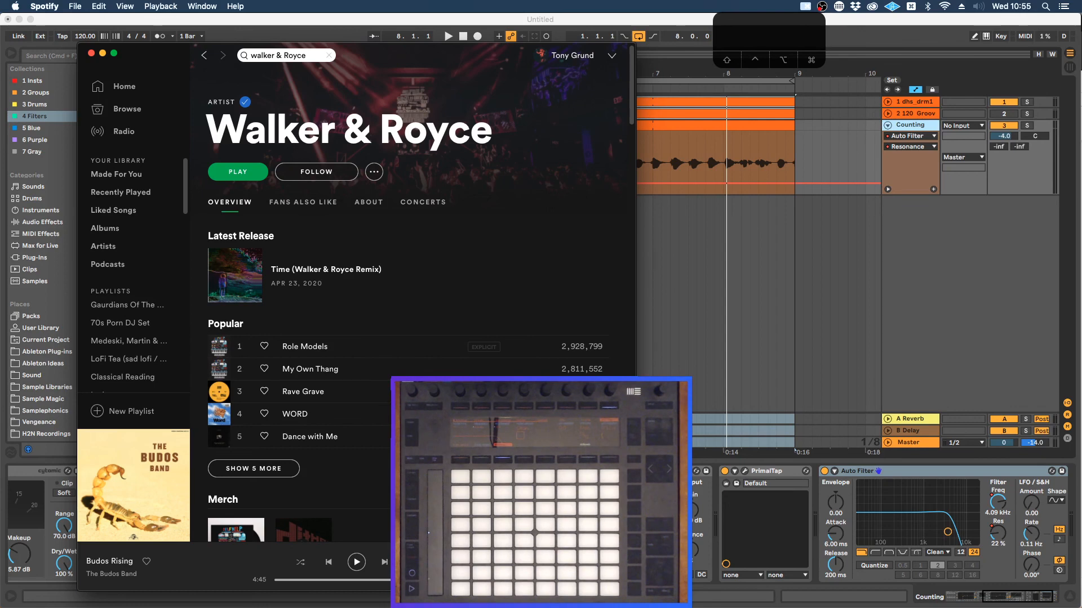
left_click(243, 415)
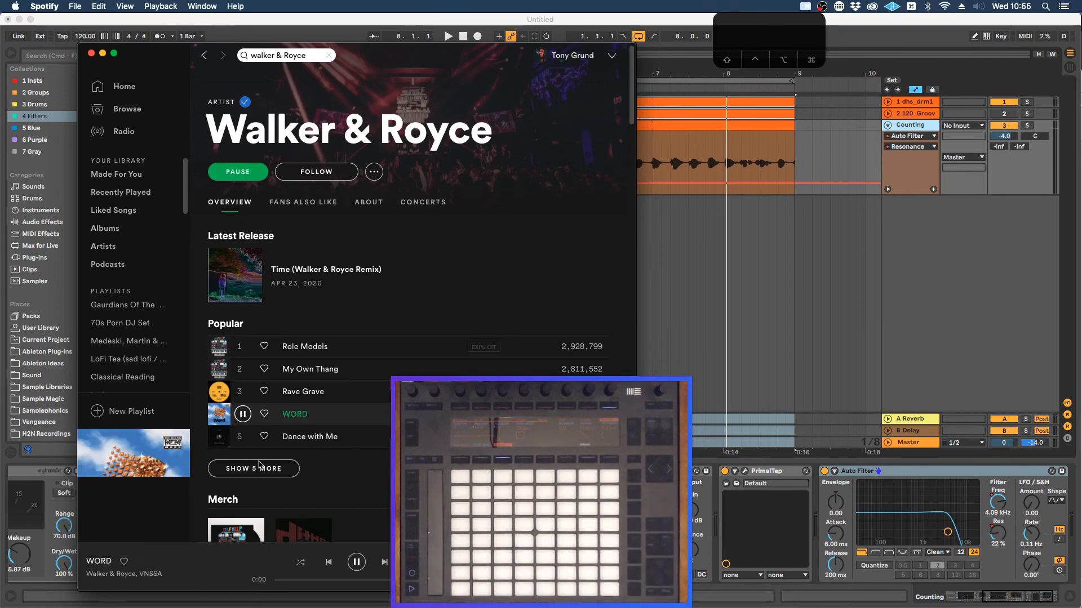